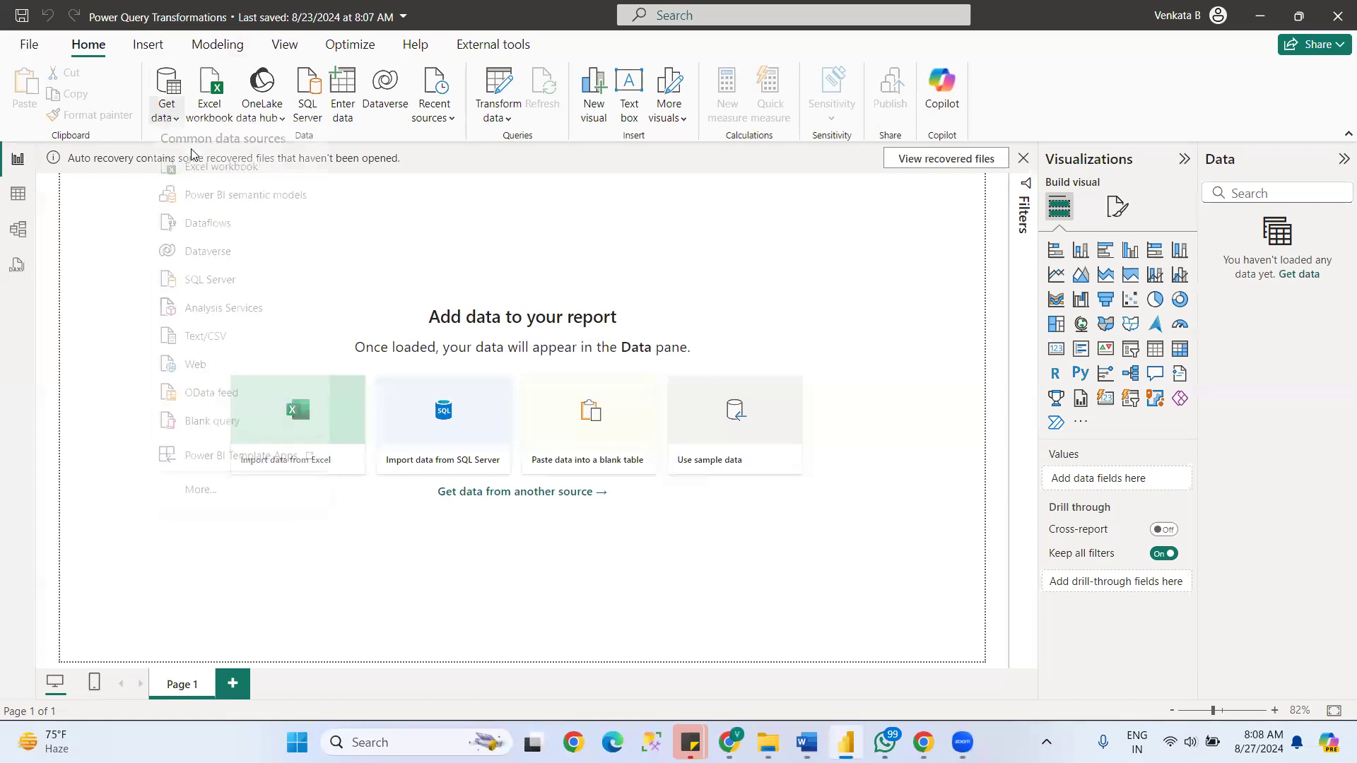
- Open the SalesData_Header Excel workbook from the Power Query Source folder as a data source
left_click(217, 178)
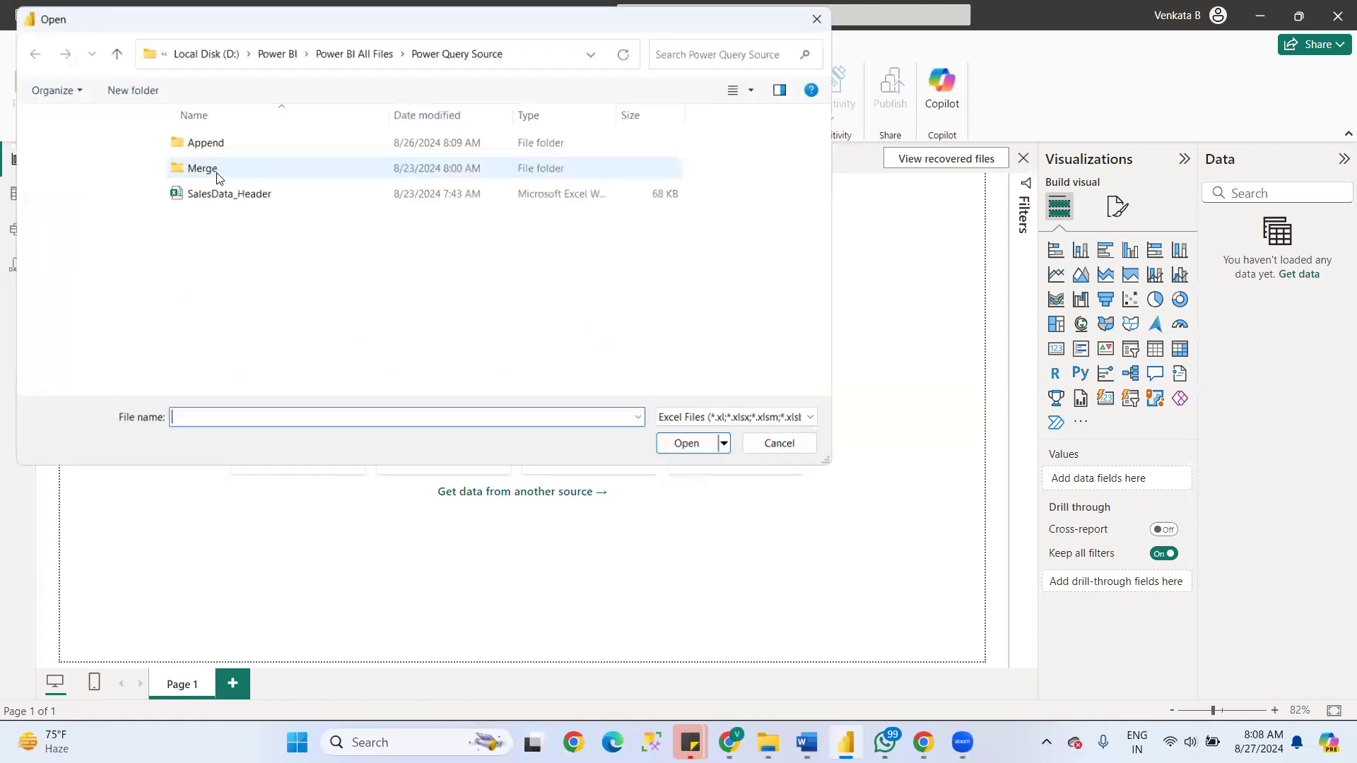
left_click(177, 188)
left_click(722, 451)
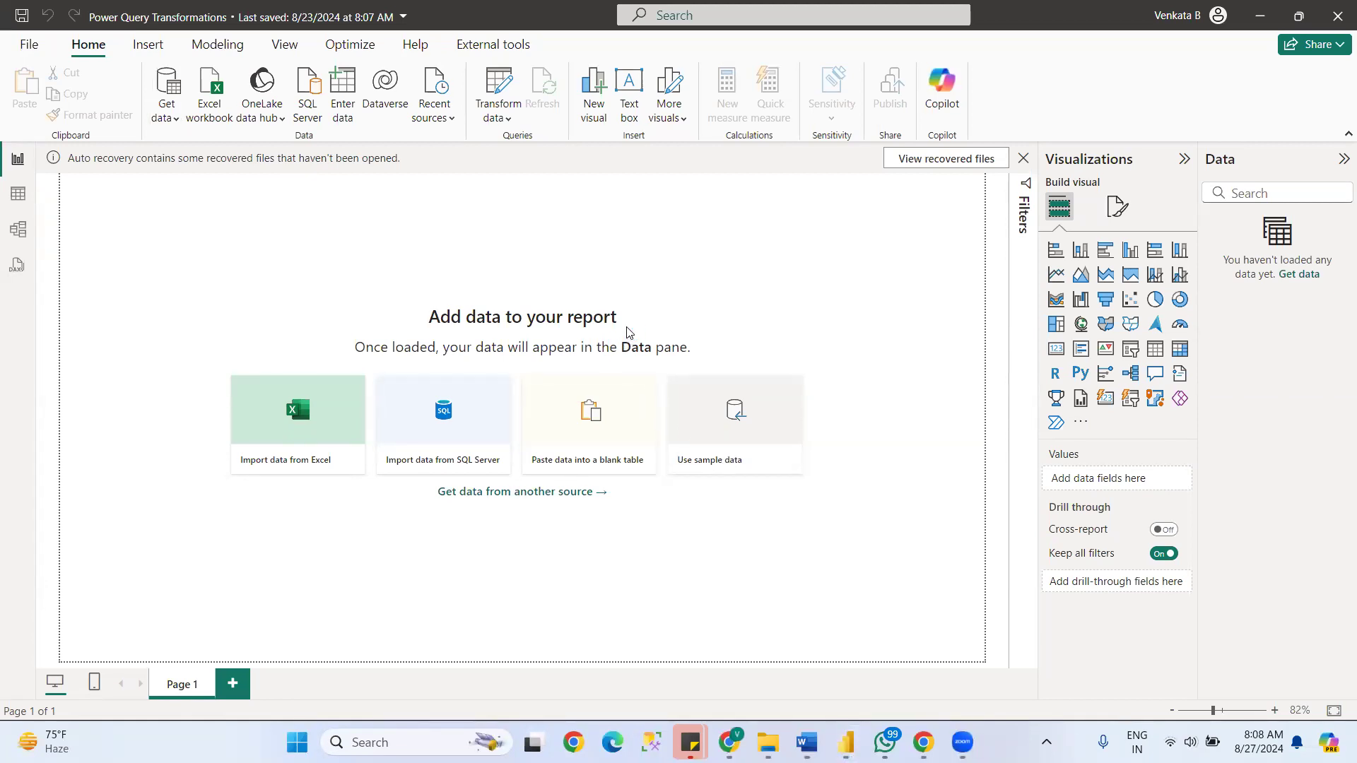
- Select the Budget, Customer Info, Data and Product Category sheets and load them into Power Query Editor for transformation
left_click(343, 199)
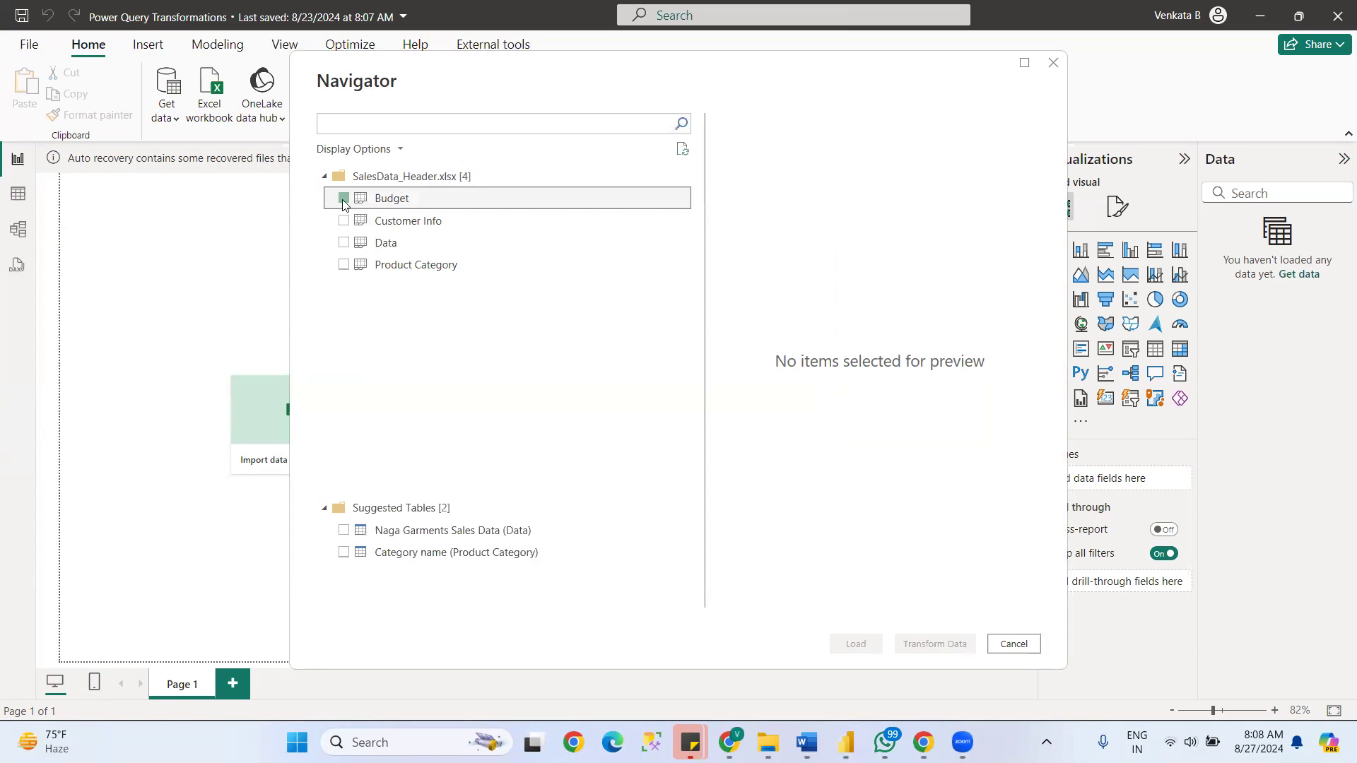
left_click(344, 243)
left_click(344, 264)
left_click(940, 646)
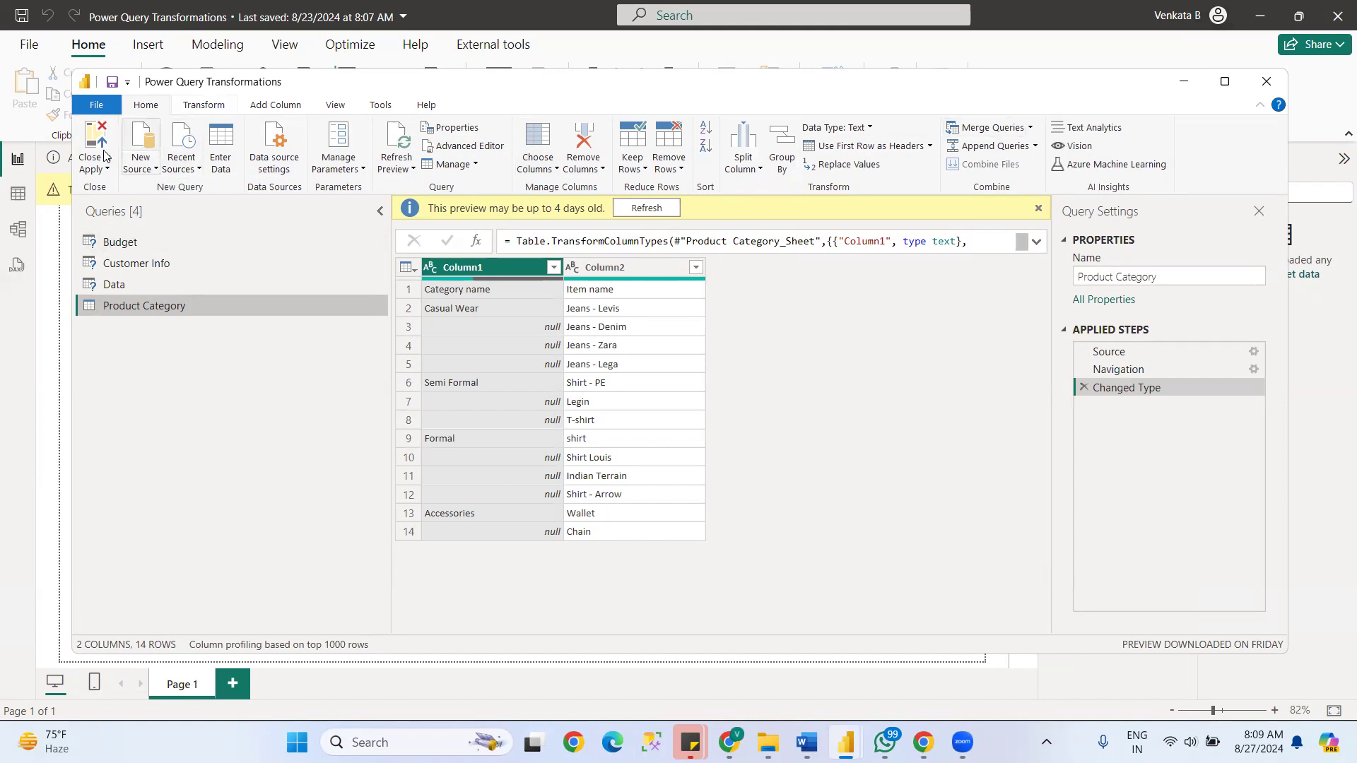
left_click(273, 106)
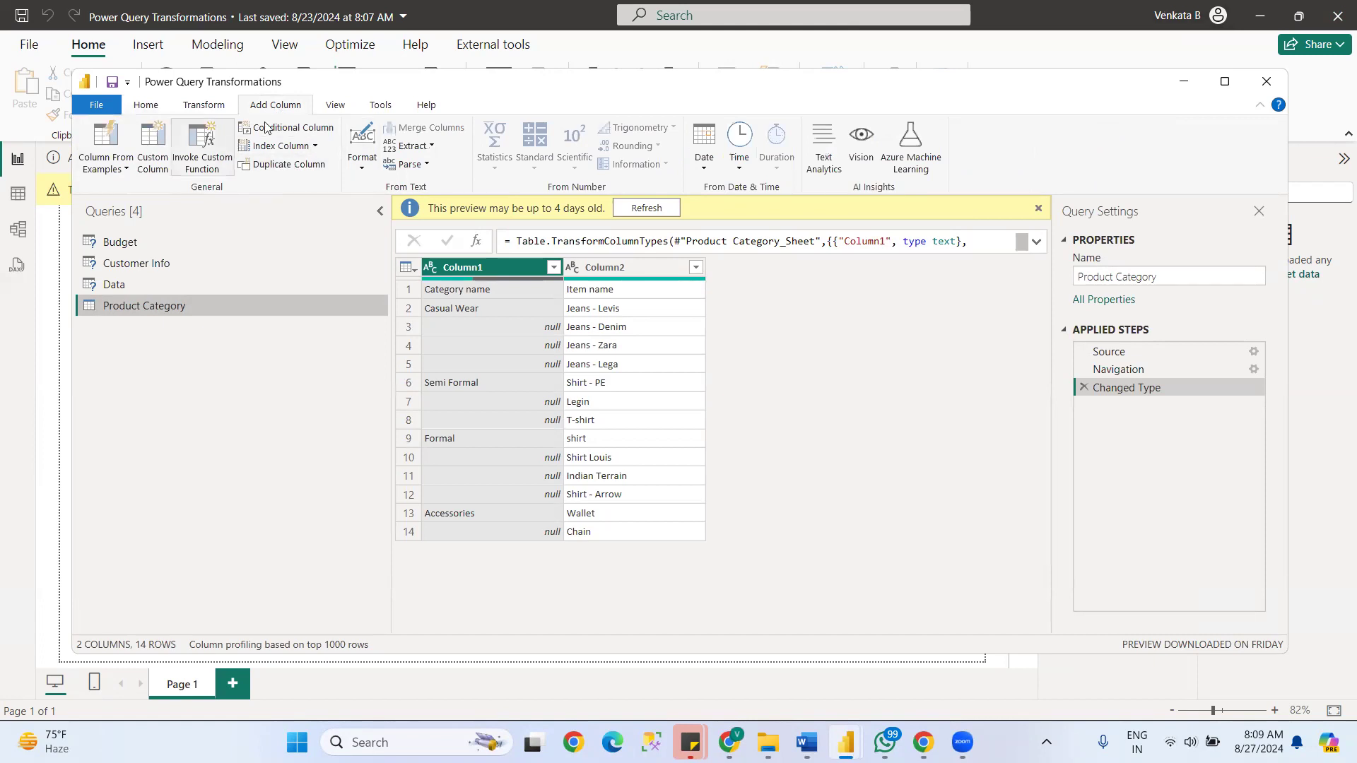
left_click(202, 106)
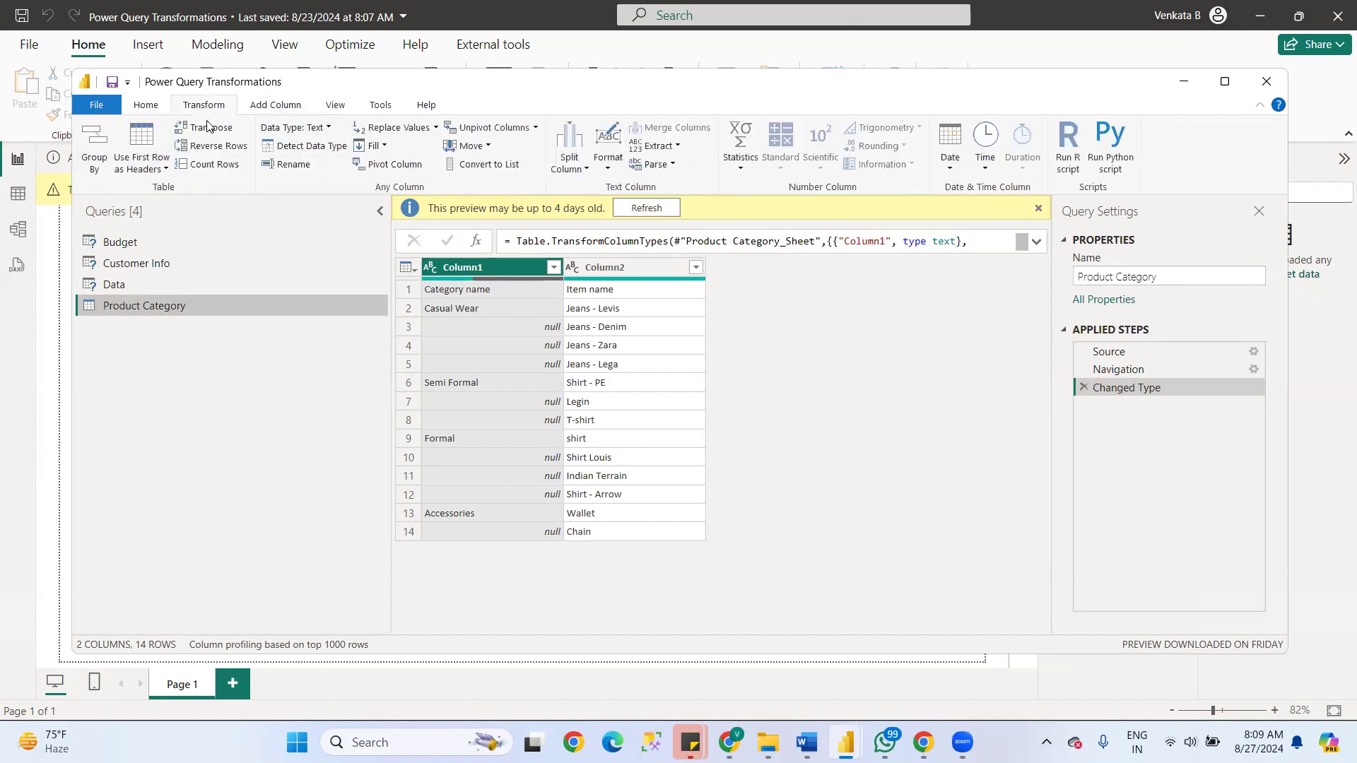
left_click(336, 106)
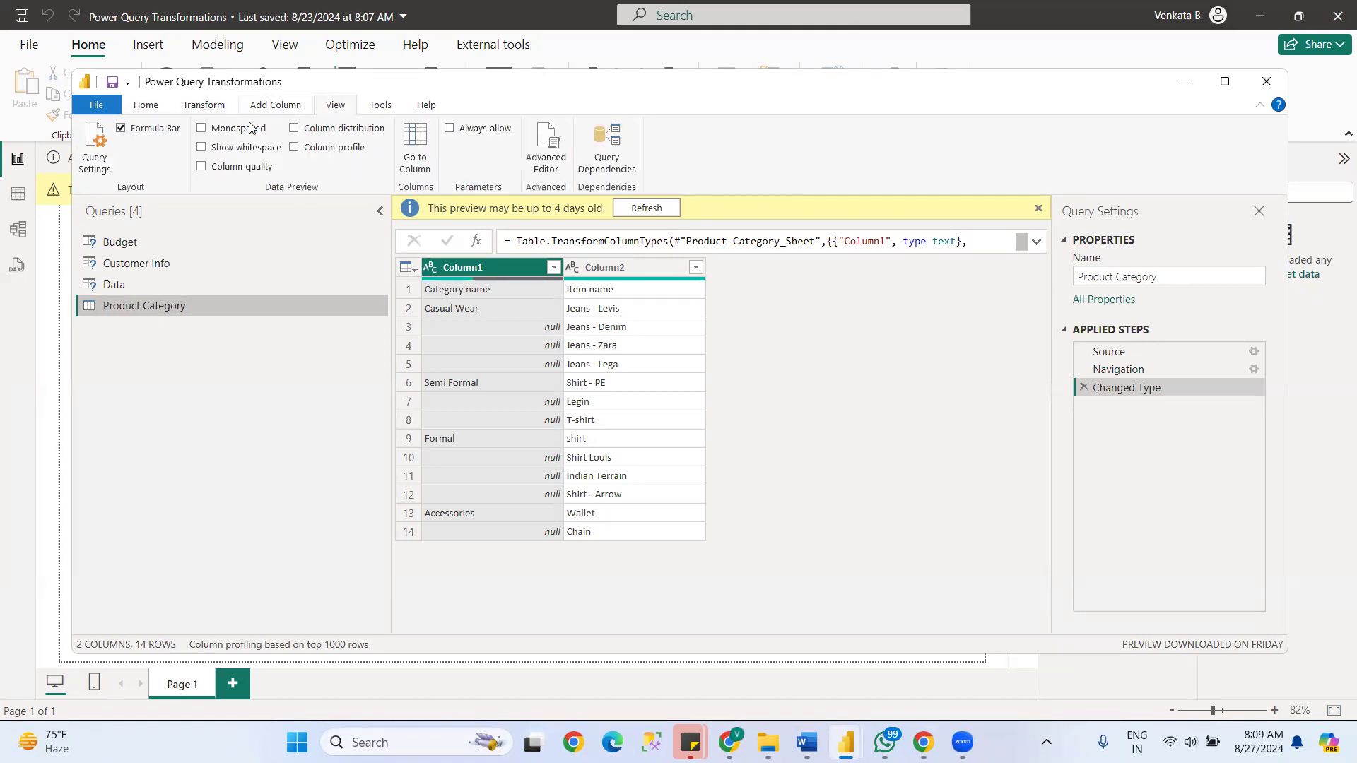
left_click(203, 106)
left_click(345, 106)
left_click(380, 106)
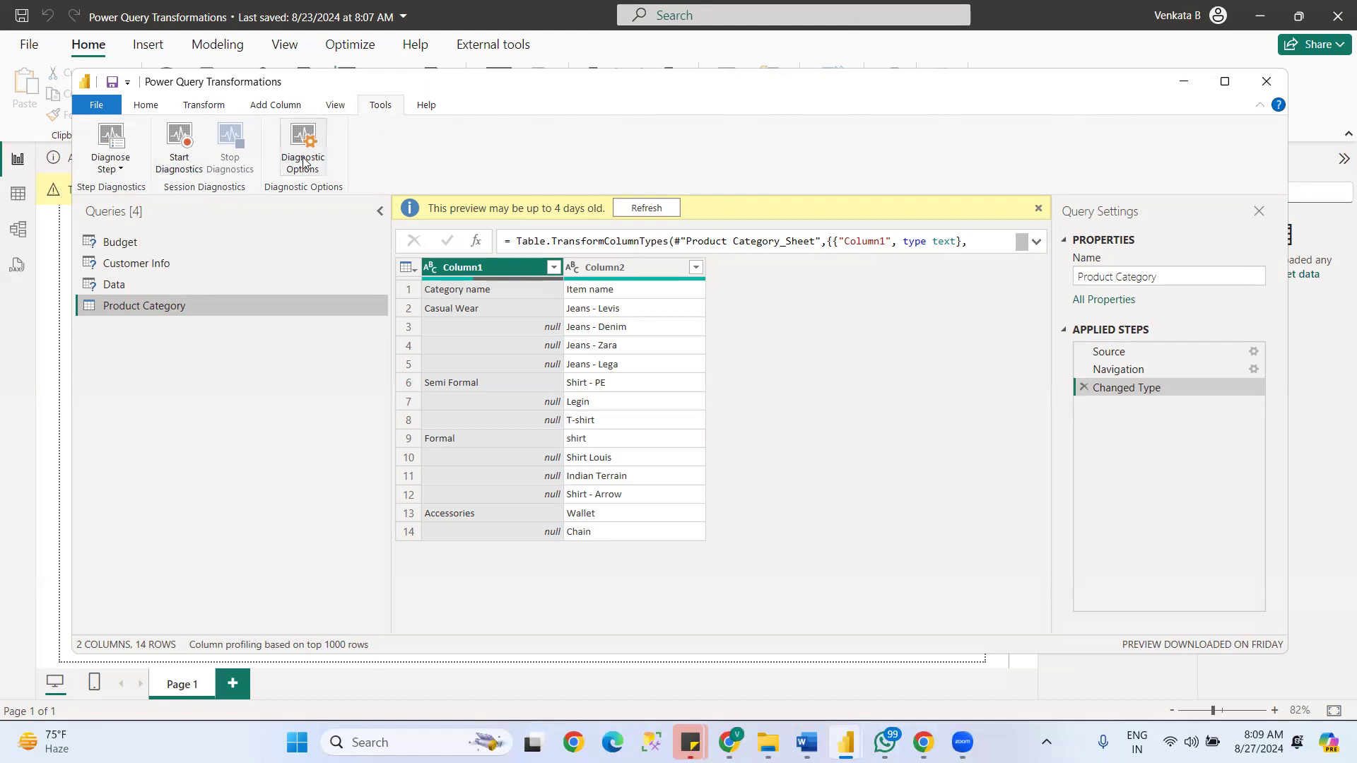
left_click(426, 106)
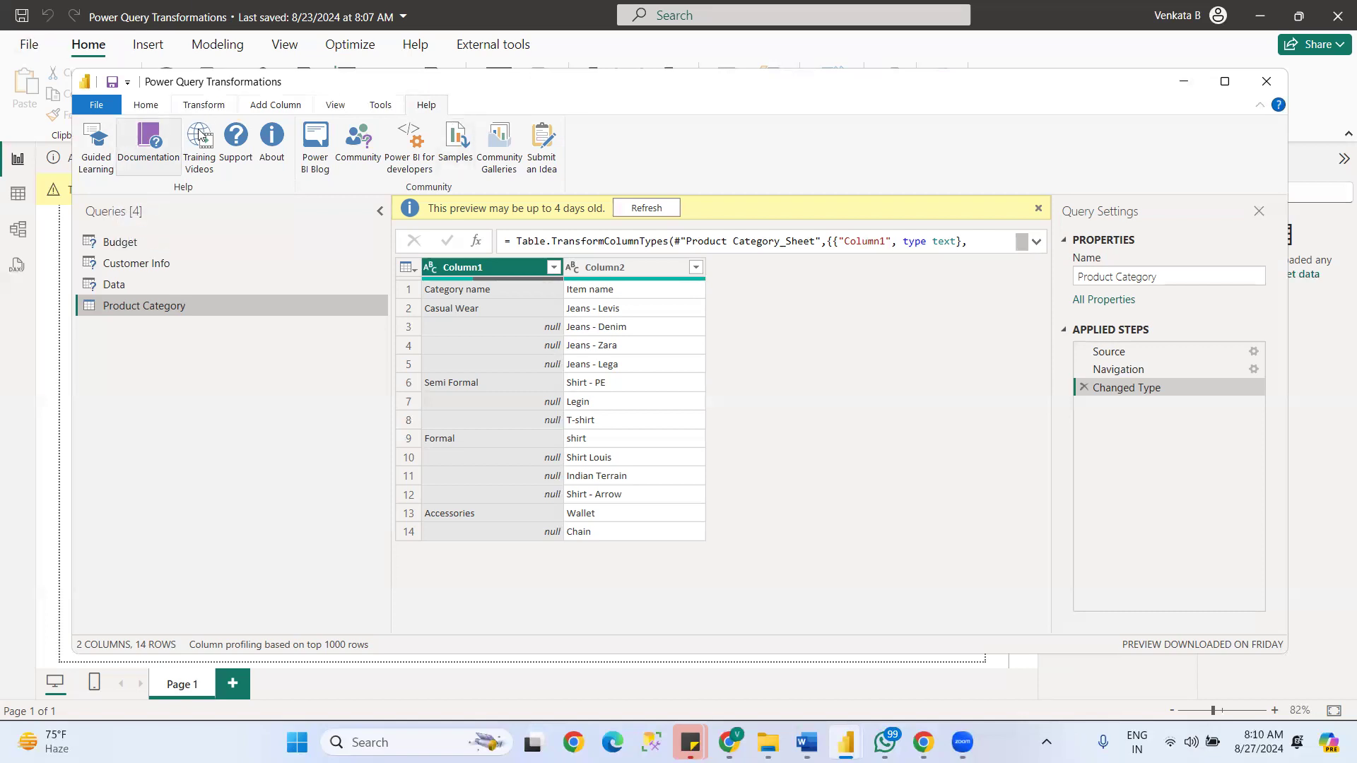
- Retry the preview of the Budget query and transpose its table so rows become columns
left_click(201, 107)
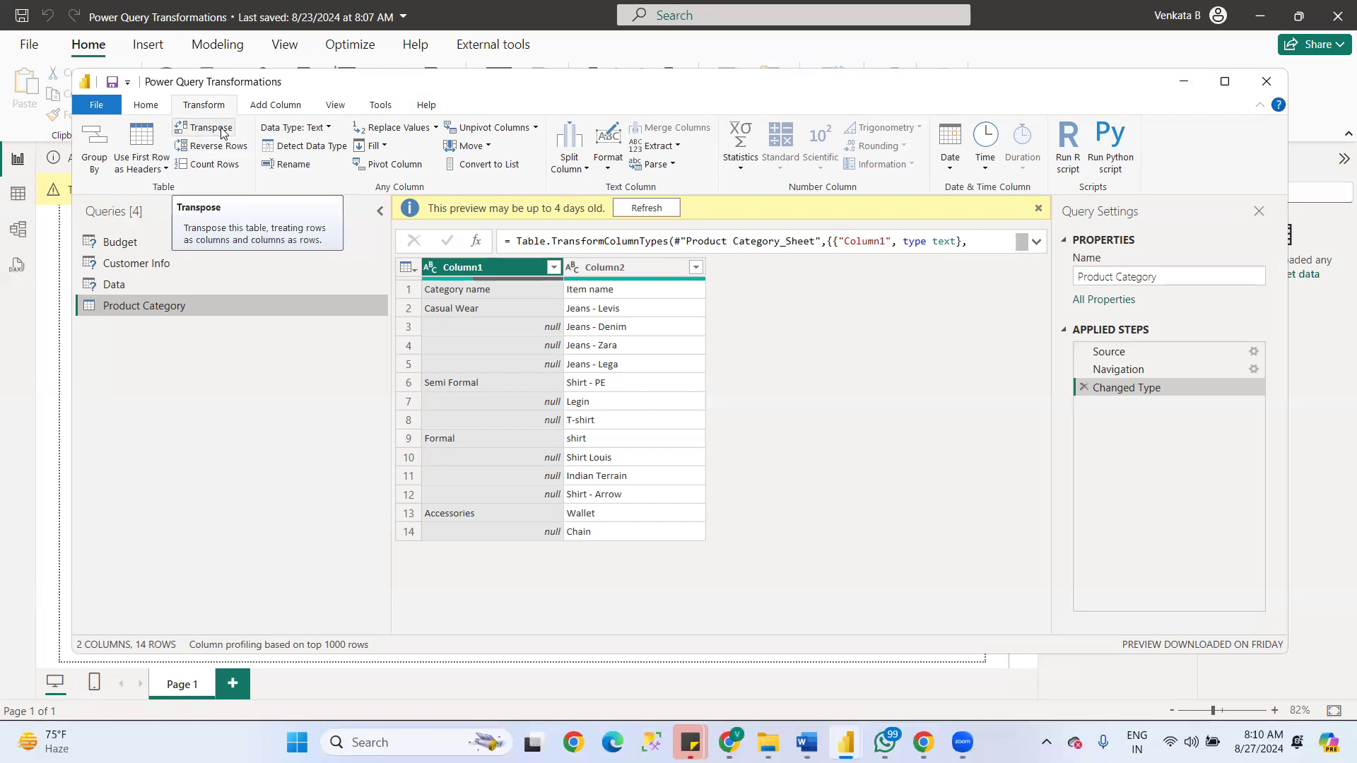
left_click(120, 242)
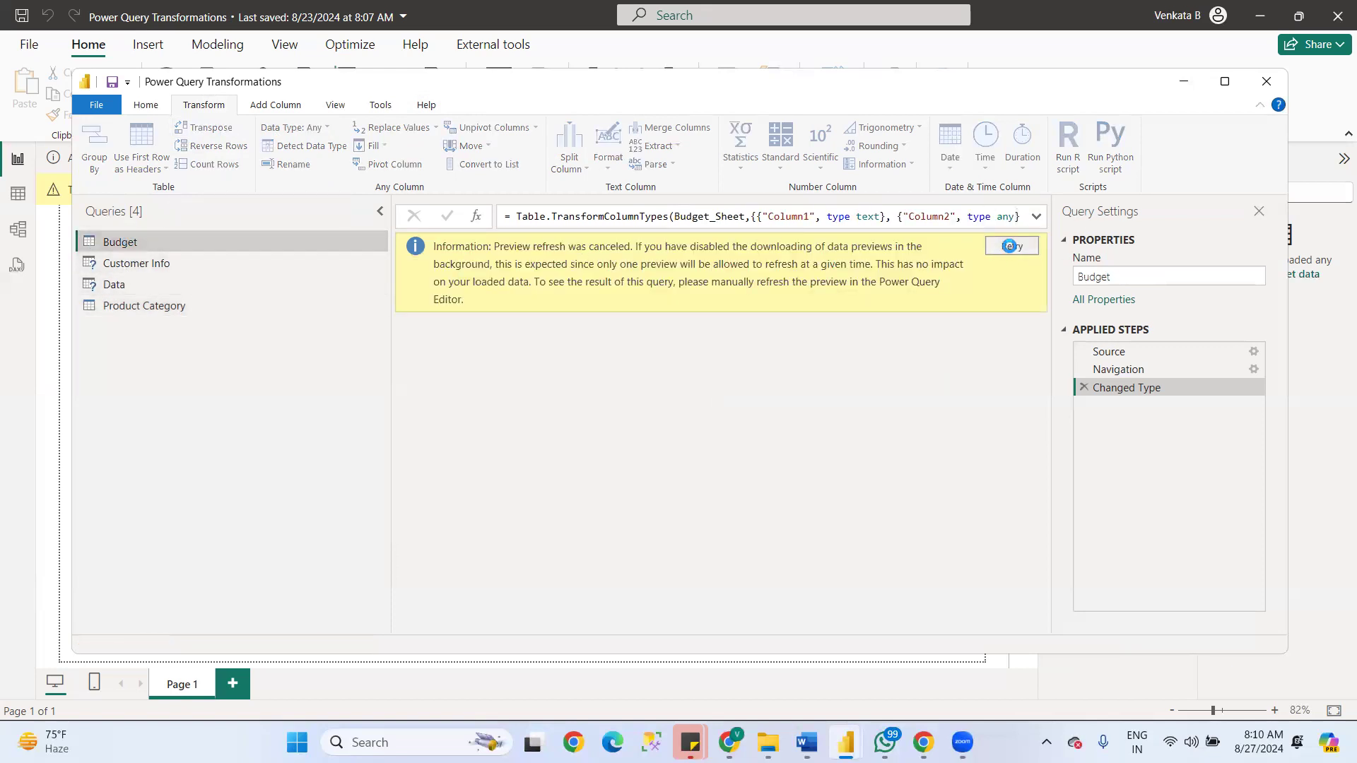
left_click(1009, 248)
left_click_drag(527, 624, 304, 565)
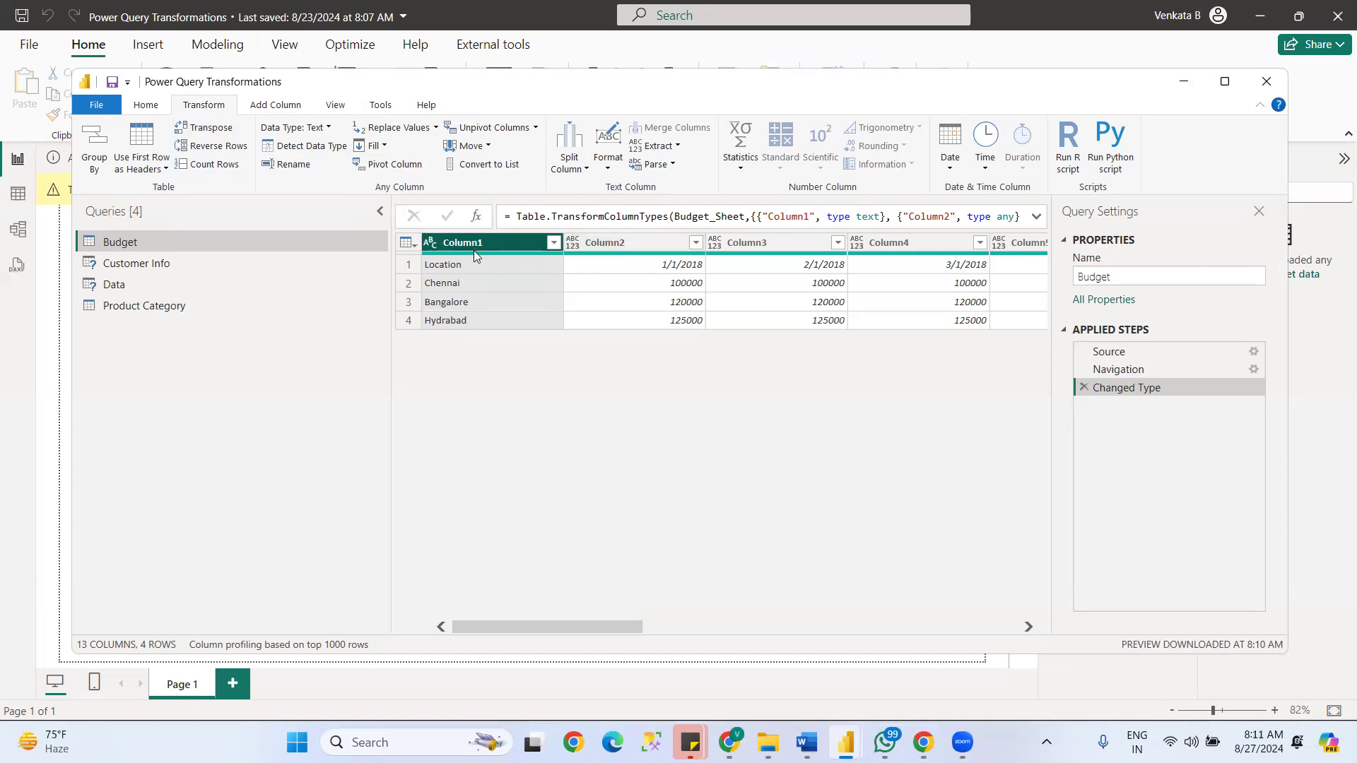
left_click(203, 128)
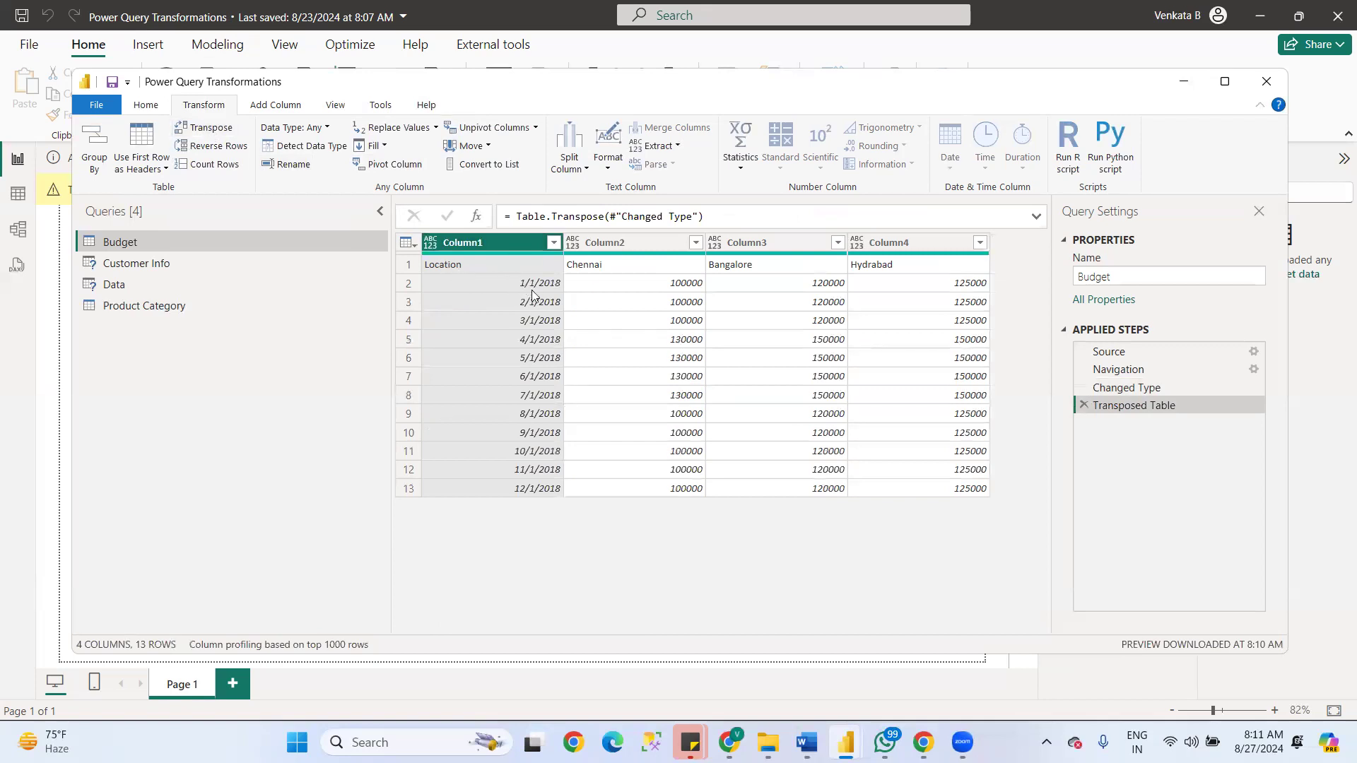
- Compare the Budget table before and after transposing, and use the transposed table's first row as headers
left_click_drag(1159, 370, 1127, 387)
left_click(1127, 388)
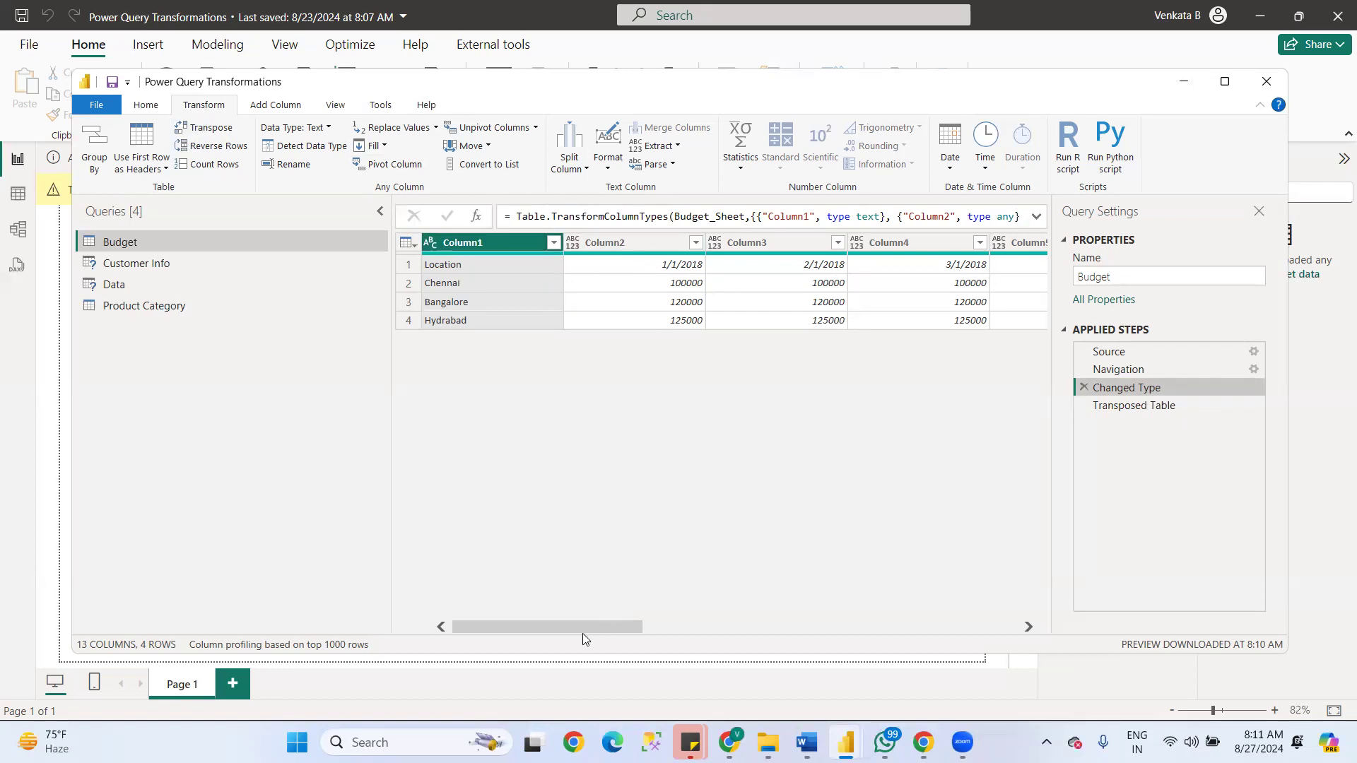
left_click_drag(585, 627, 651, 625)
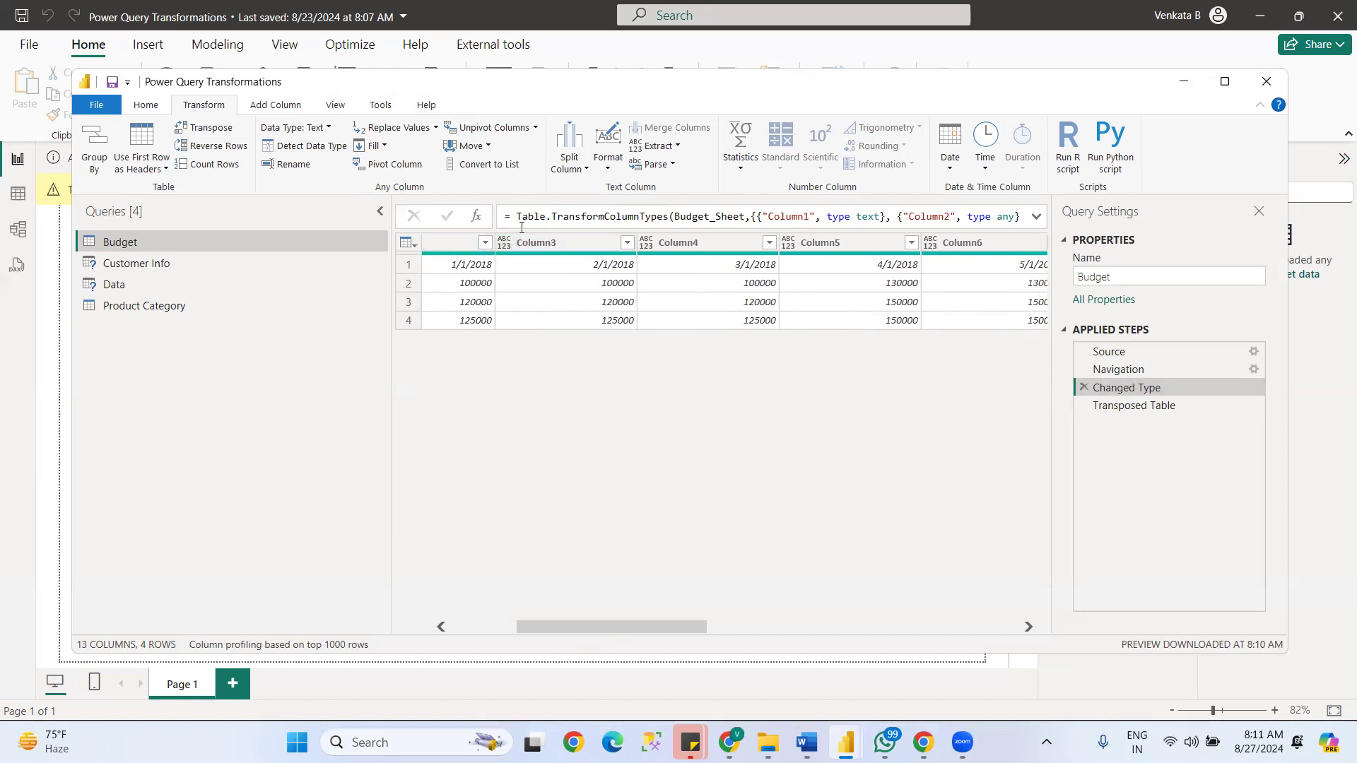
left_click_drag(641, 627, 524, 467)
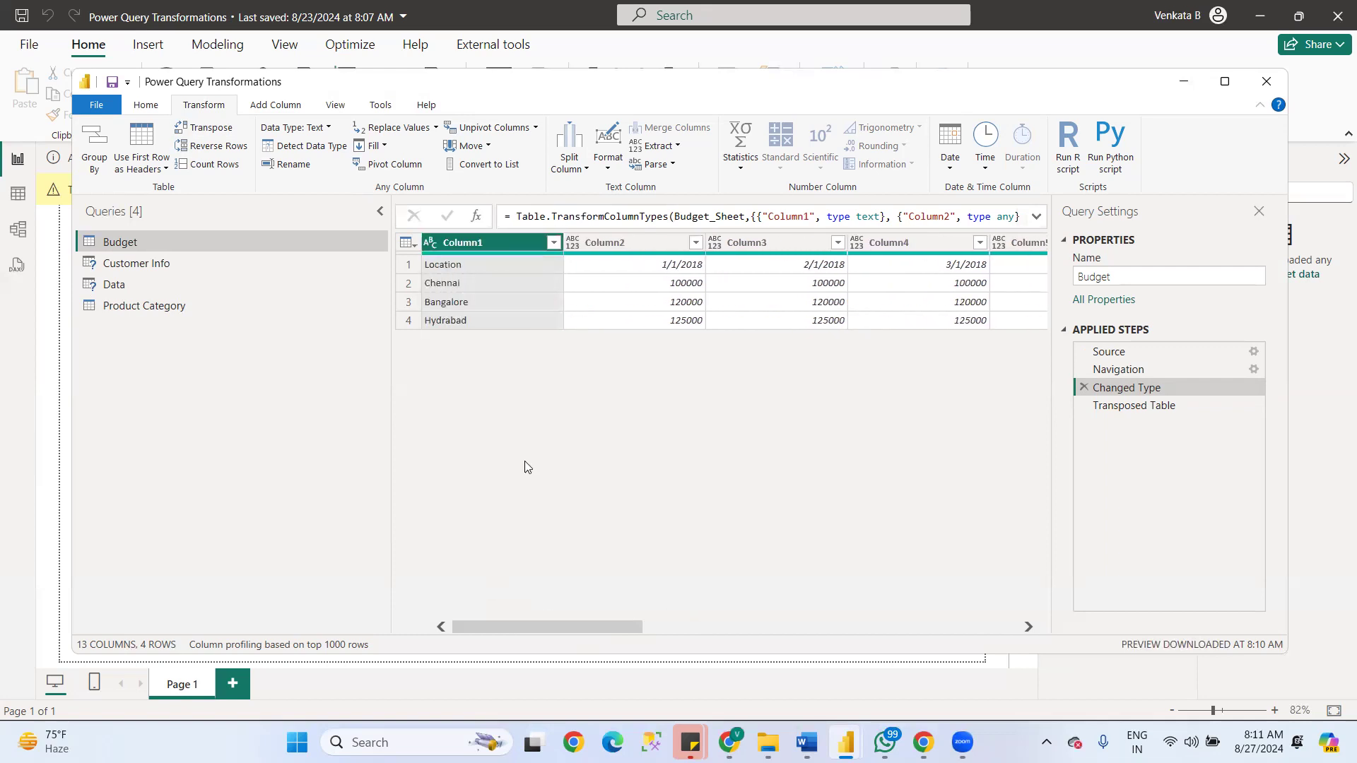
left_click(1117, 405)
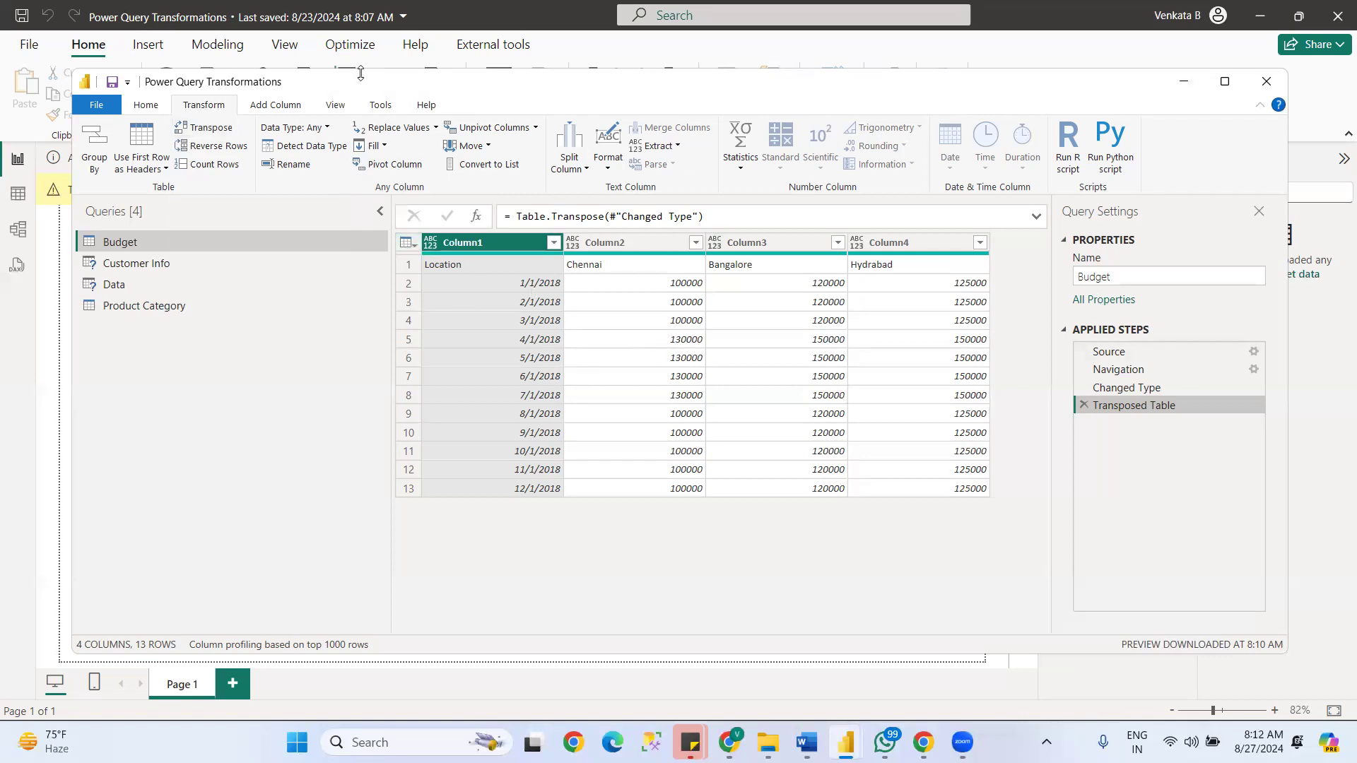
left_click(146, 106)
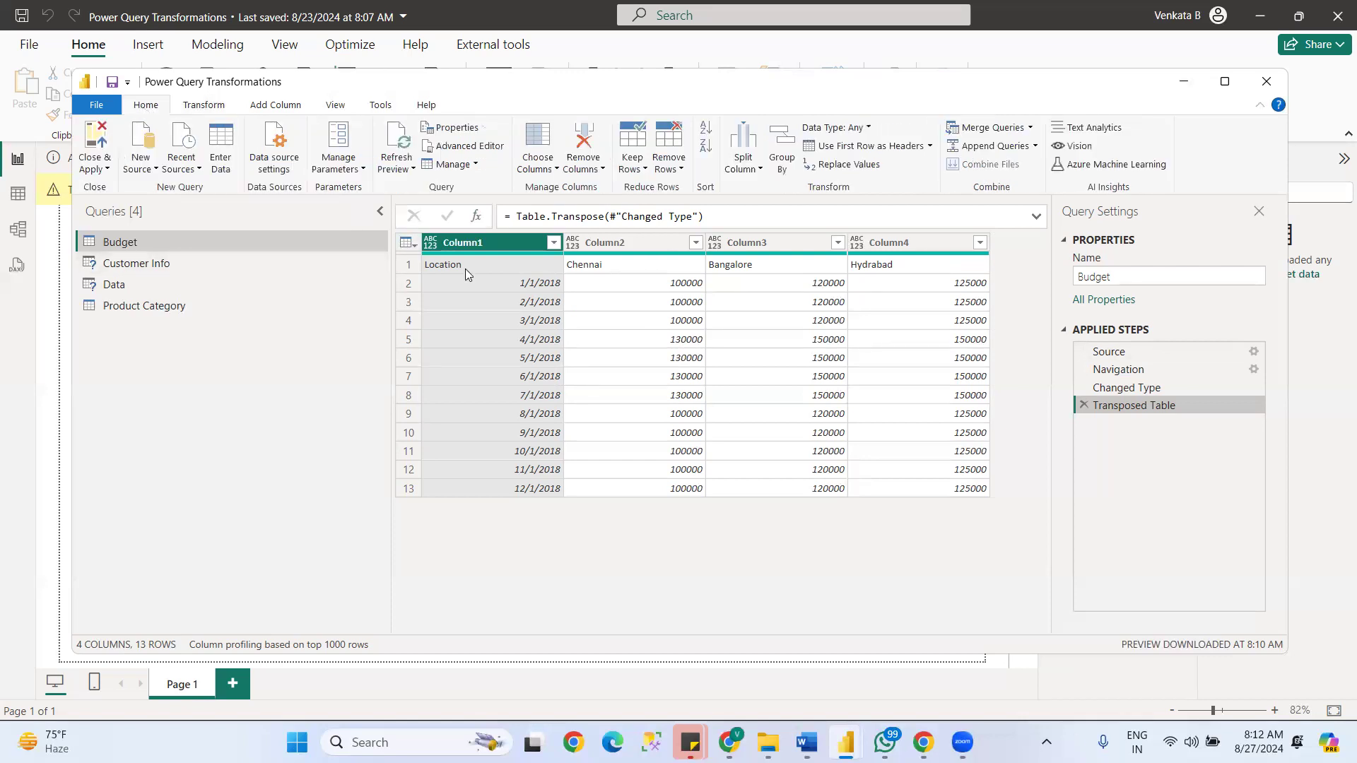
left_click(870, 146)
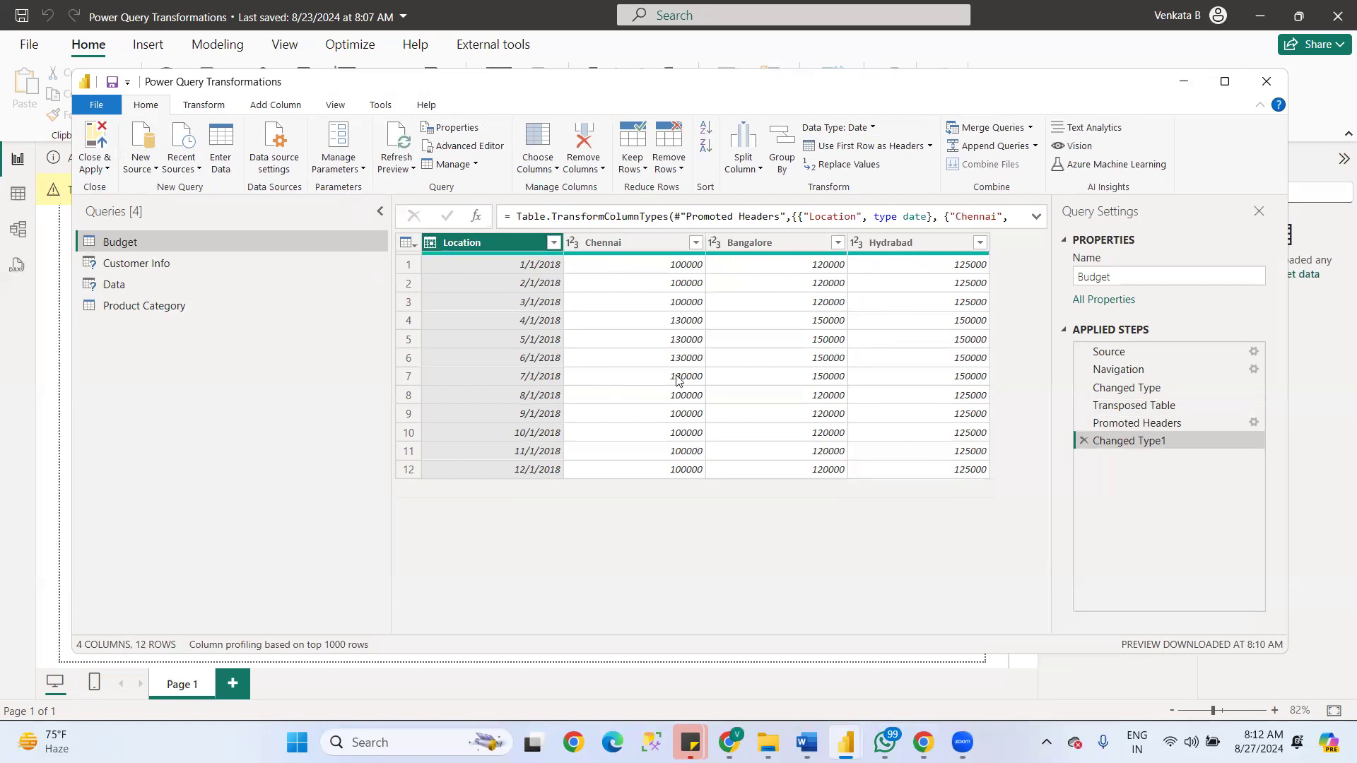
- Select all columns of the Budget table and reverse its row order three times
left_click(205, 104)
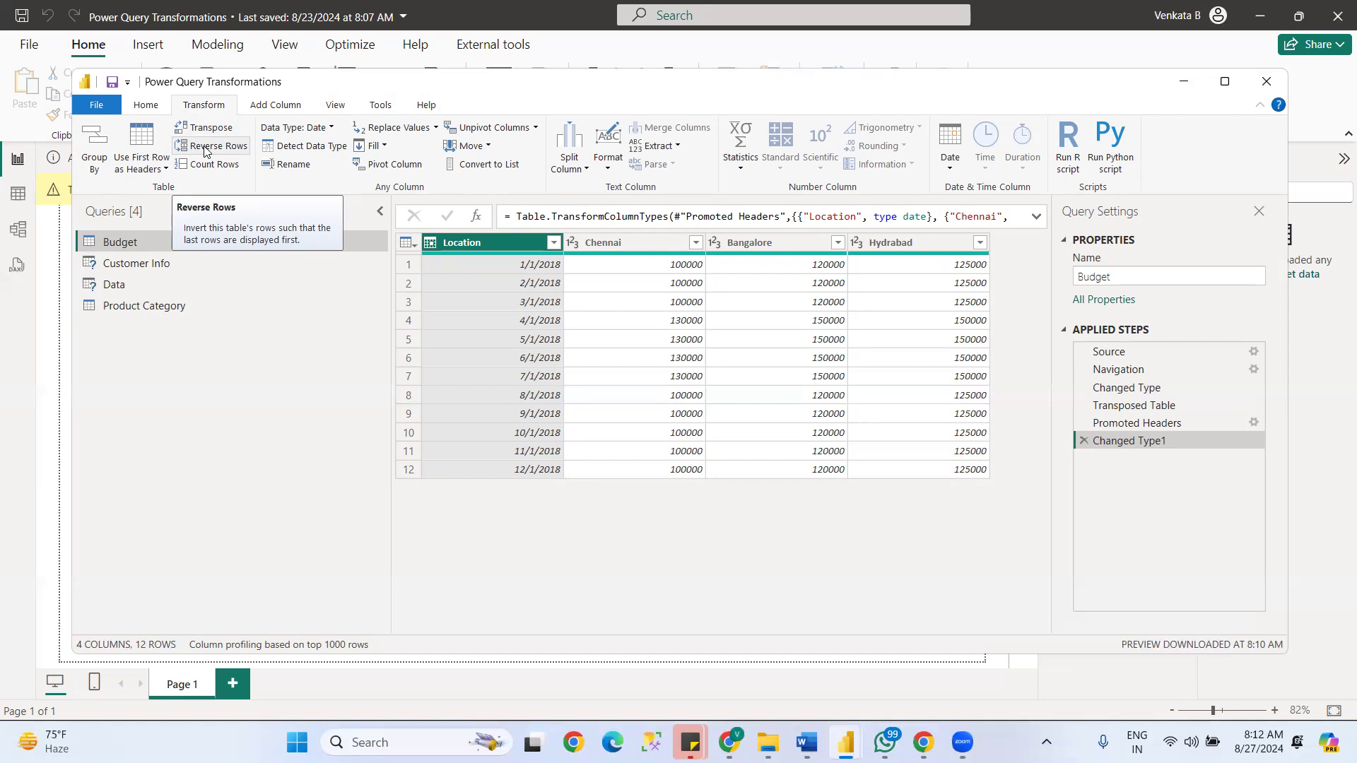
left_click(647, 240, "ctrl")
left_click(783, 246, "ctrl")
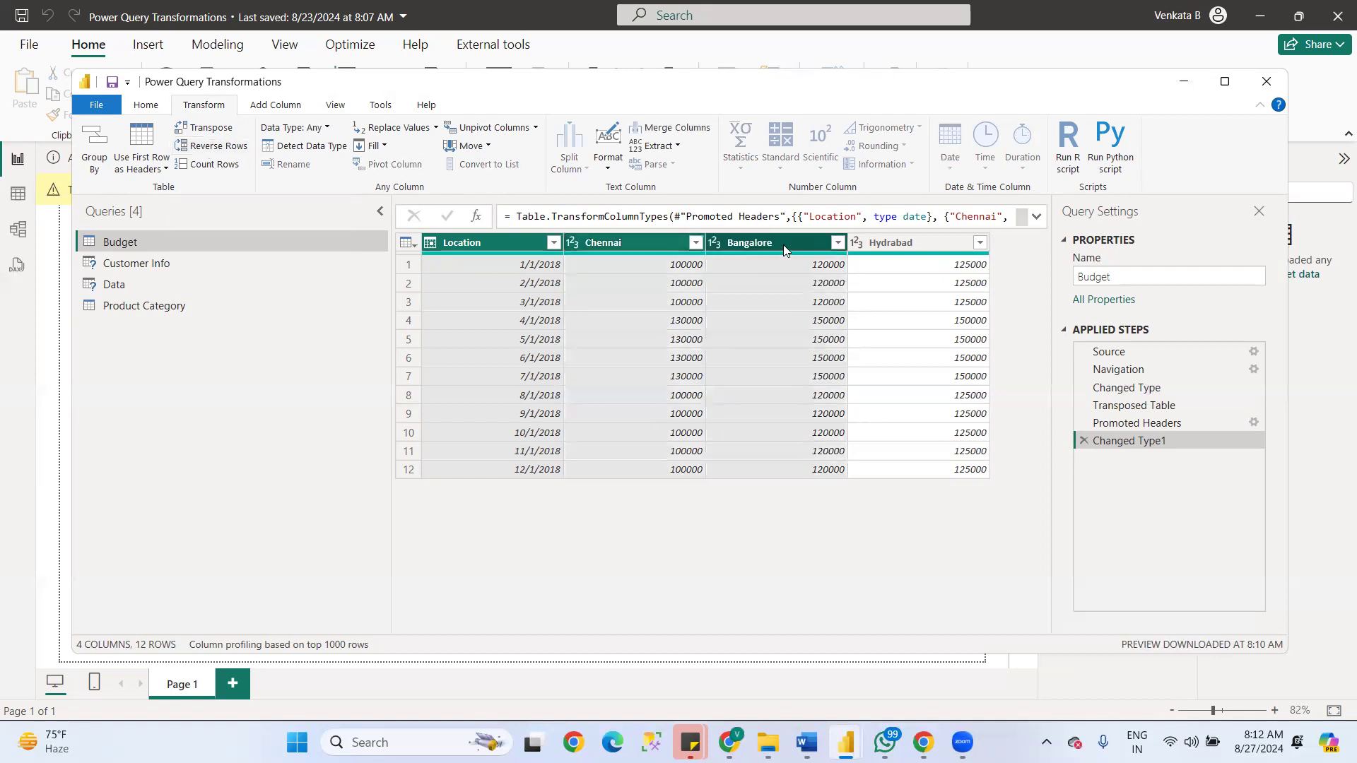
left_click(934, 244, "ctrl")
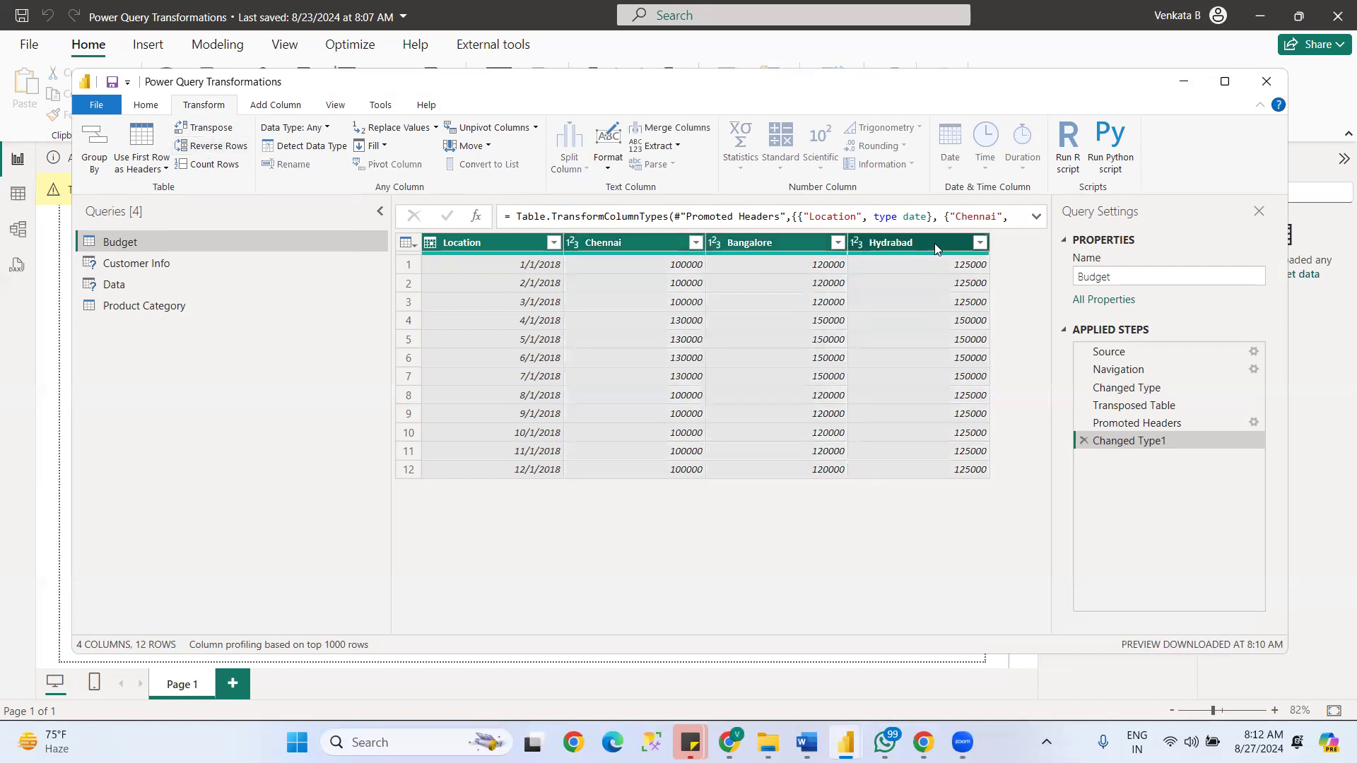
left_click(233, 147)
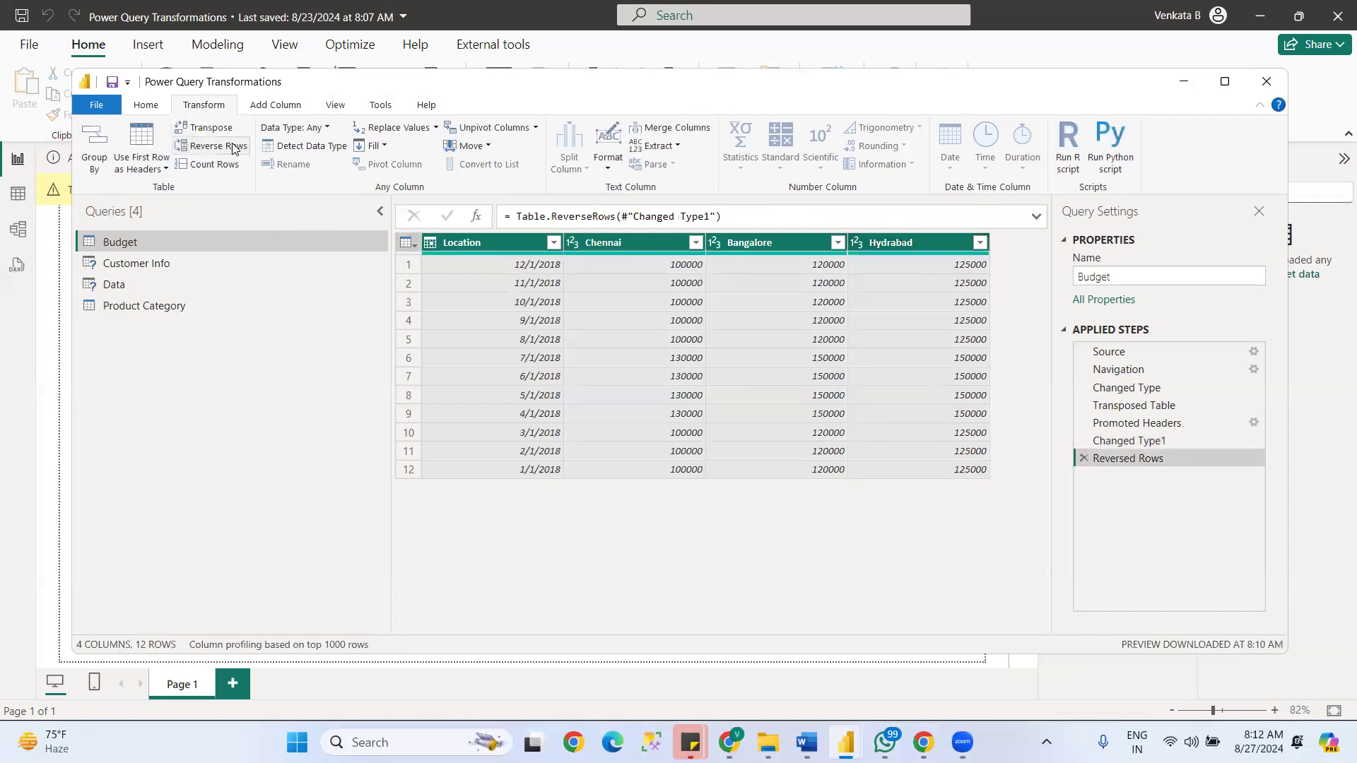
left_click(232, 147)
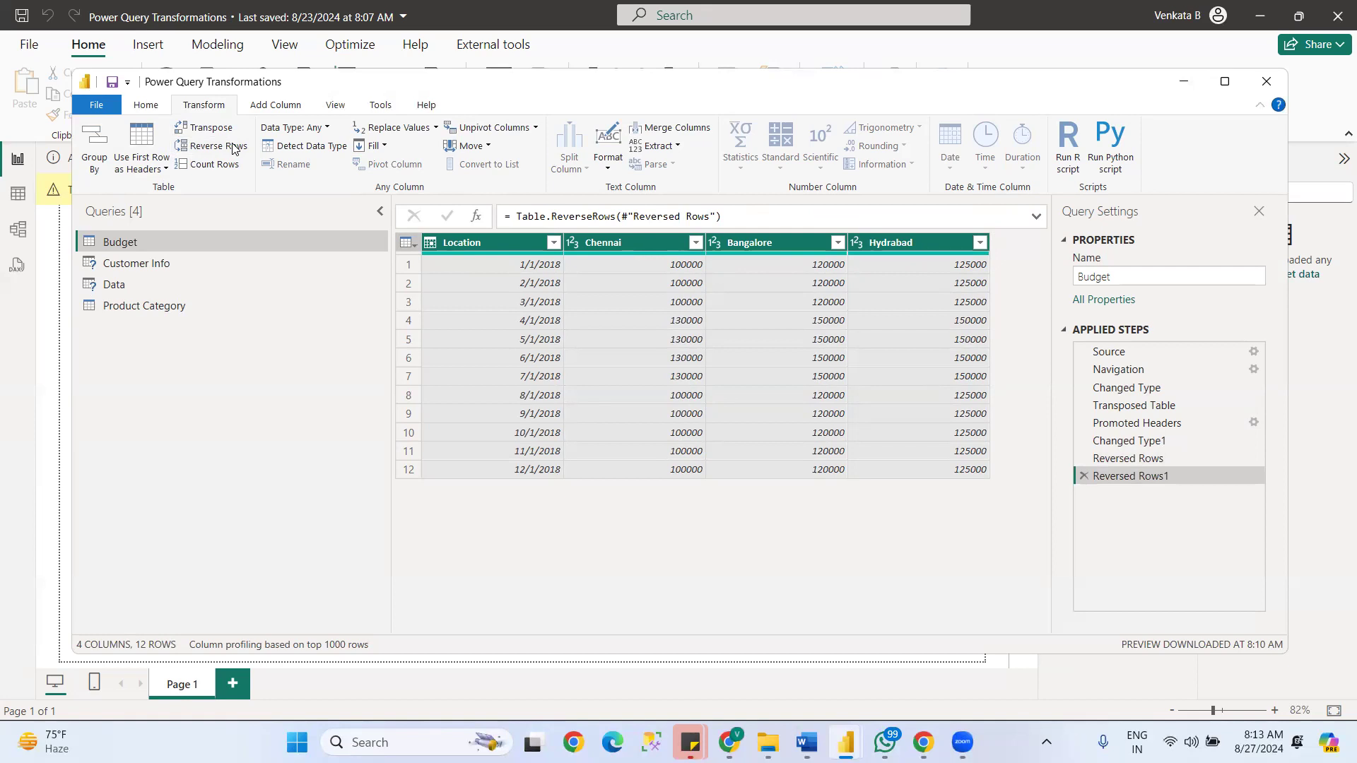
left_click(227, 147)
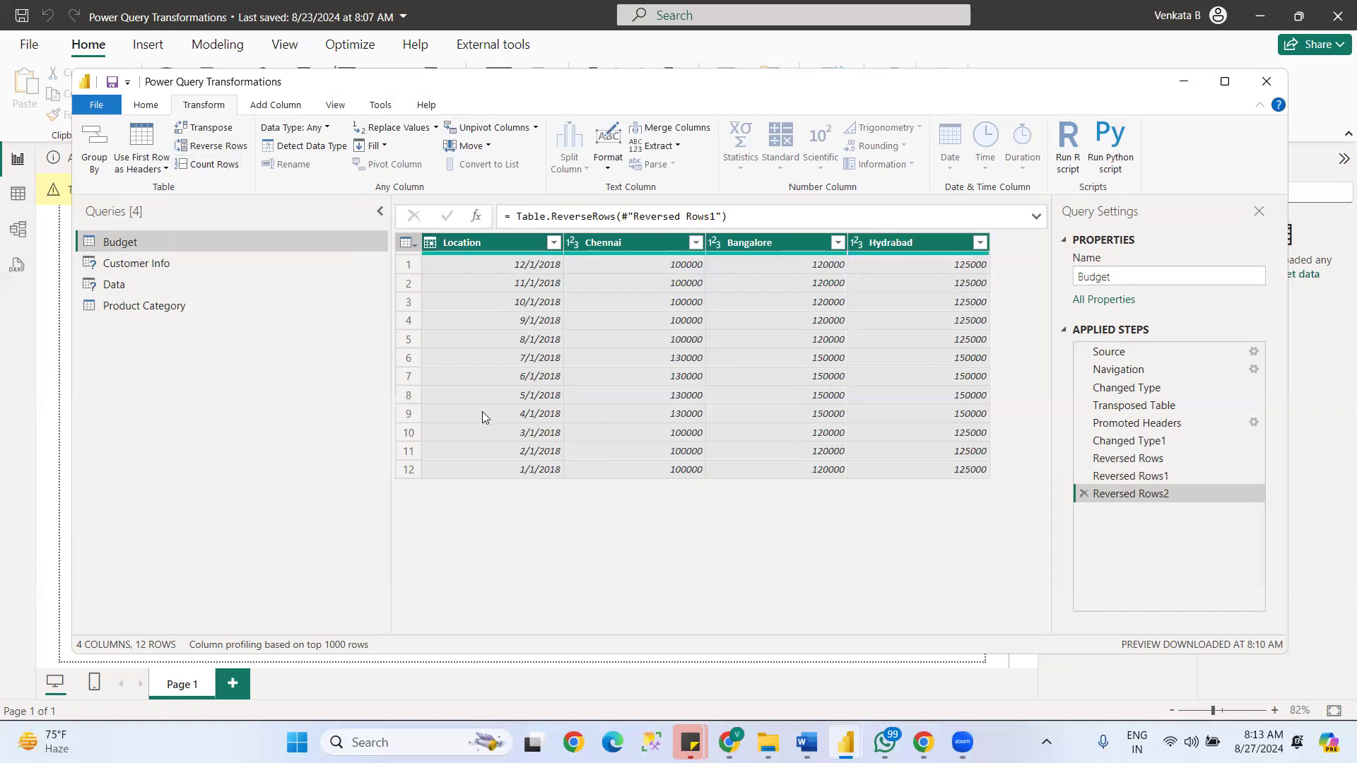
- Count the rows of the Budget table and remove that applied step again
left_click(209, 167)
left_click_drag(423, 244, 384, 244)
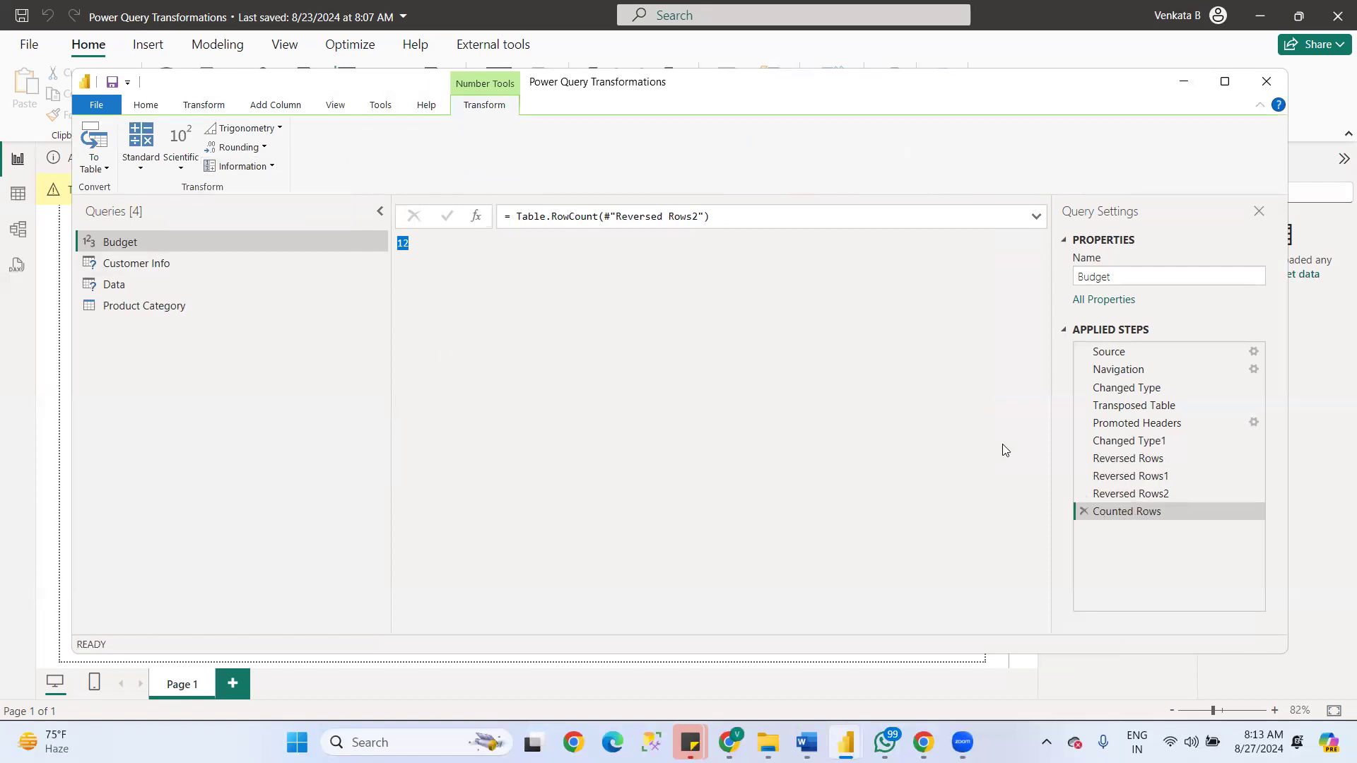
left_click(1084, 511)
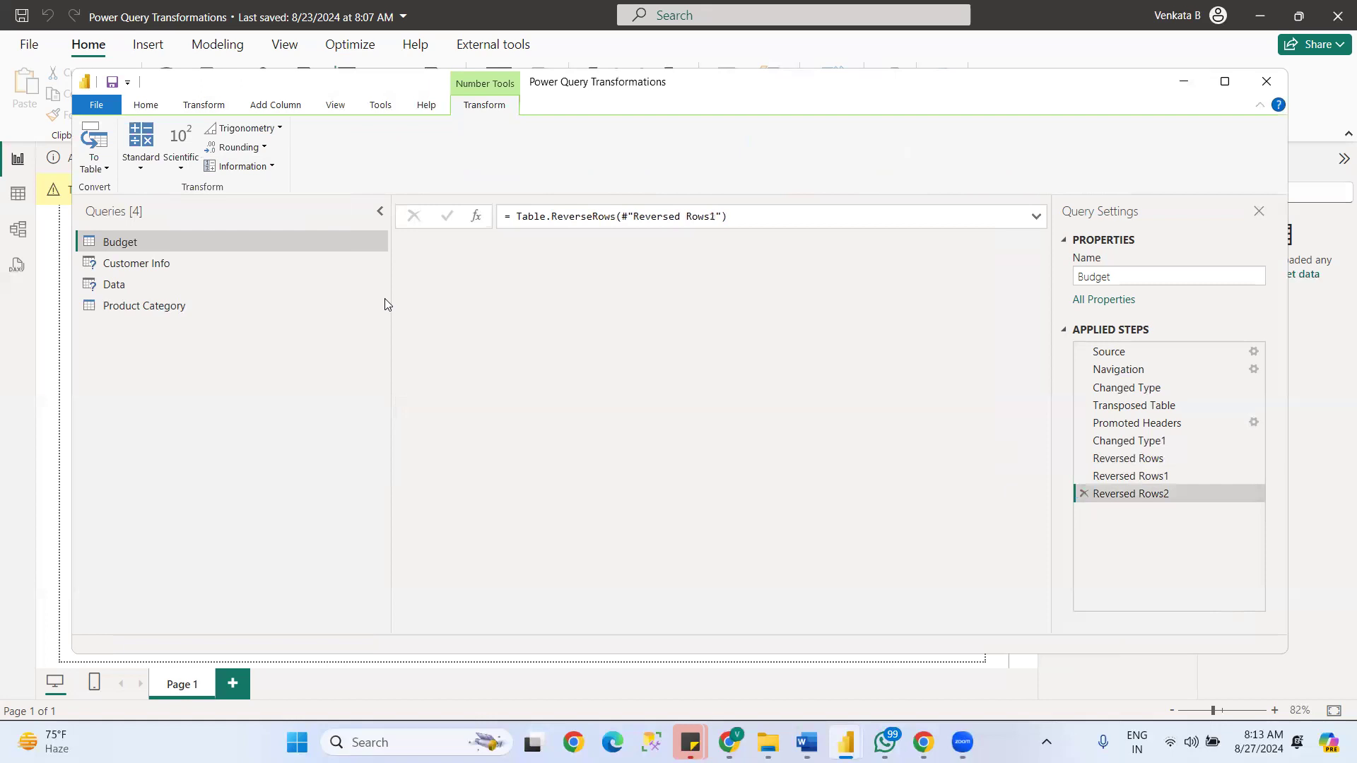
left_click(194, 105)
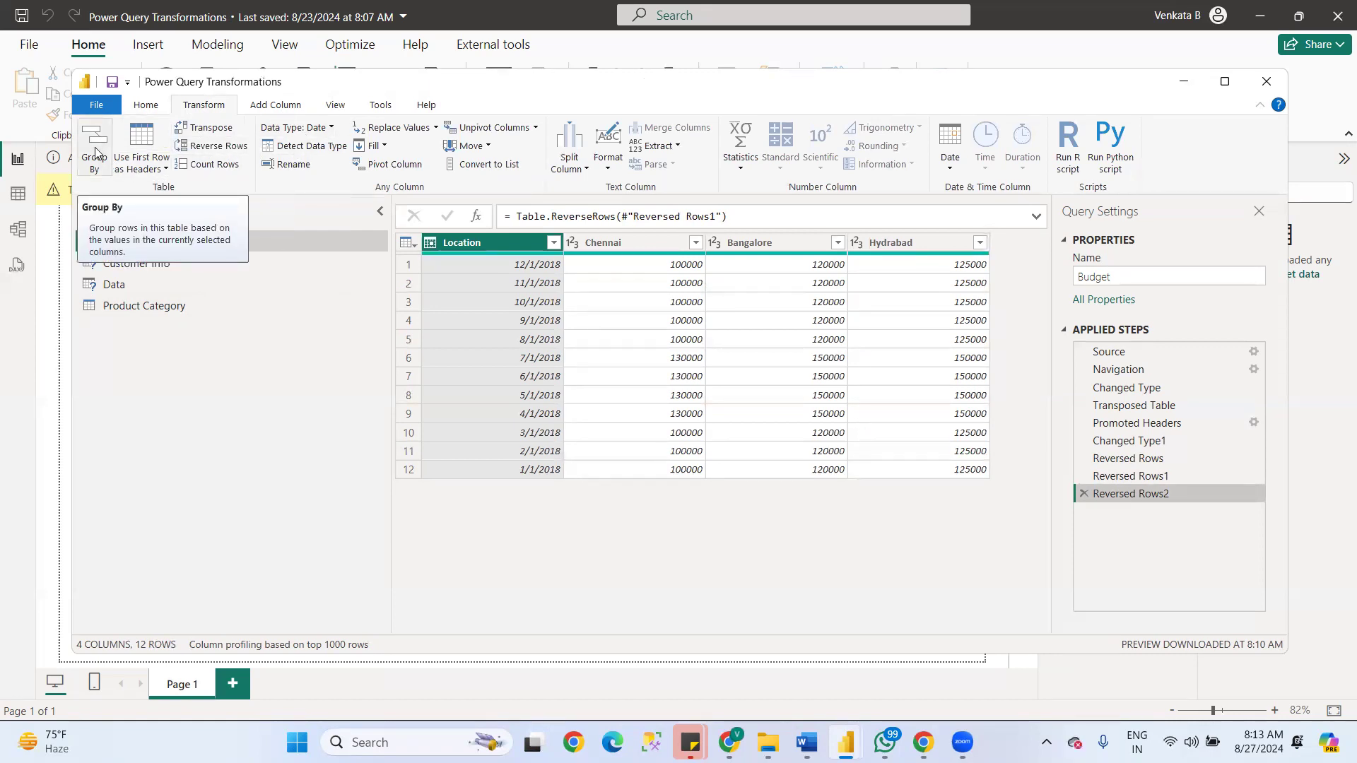
left_click(145, 105)
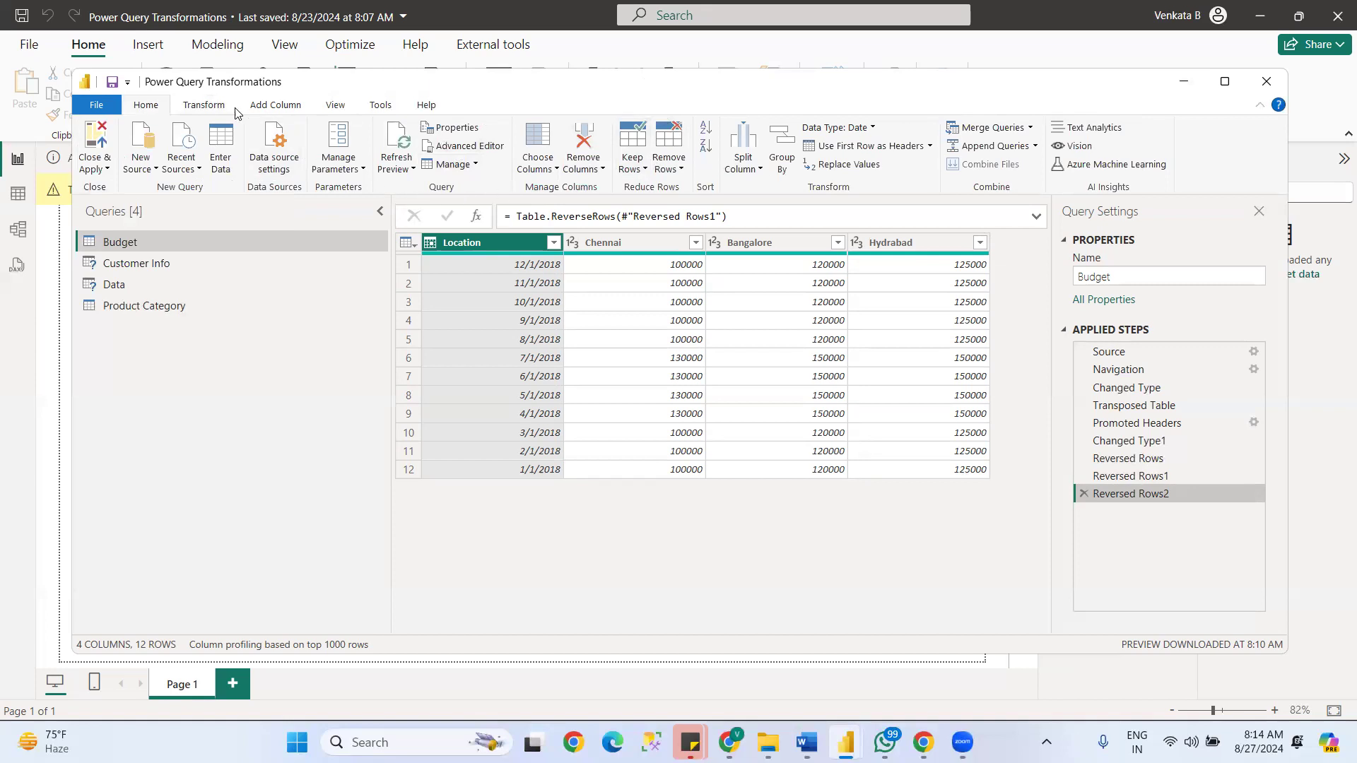
left_click(287, 106)
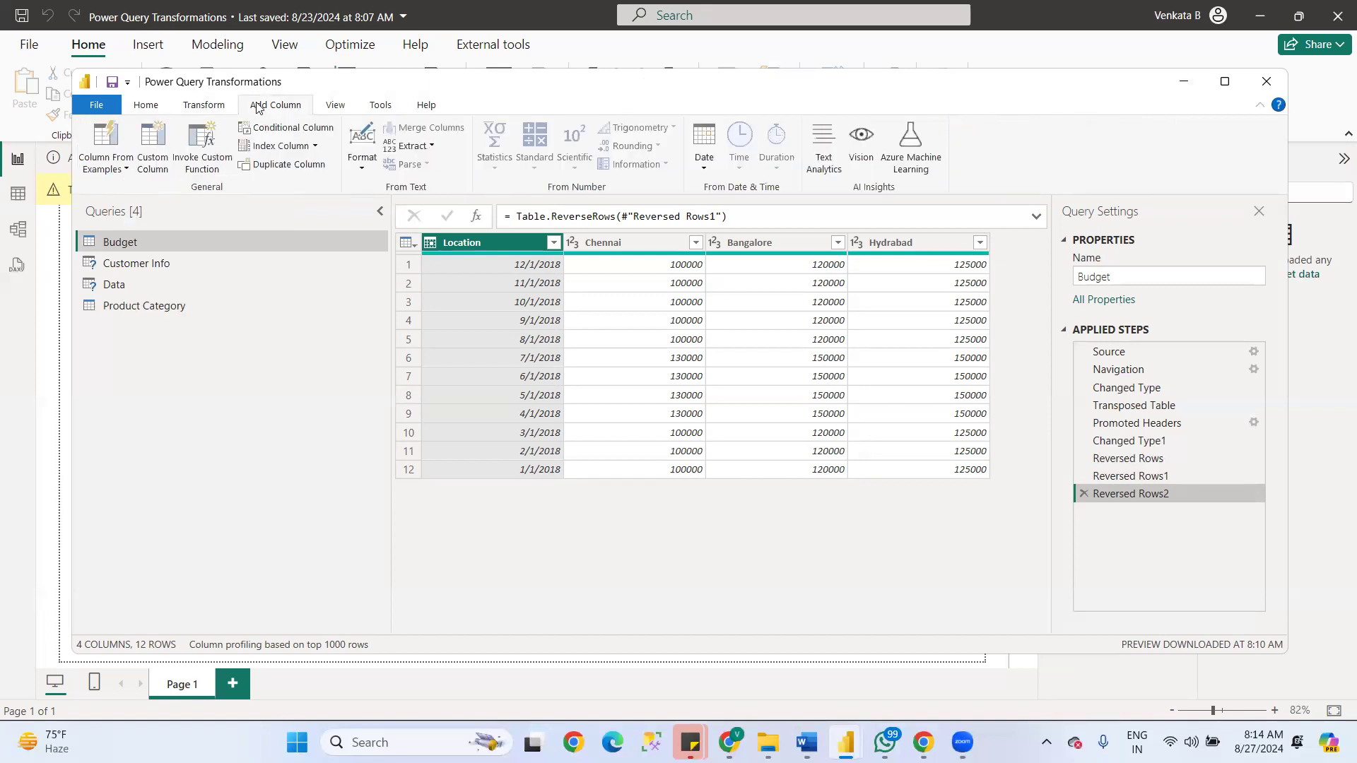
left_click(146, 106)
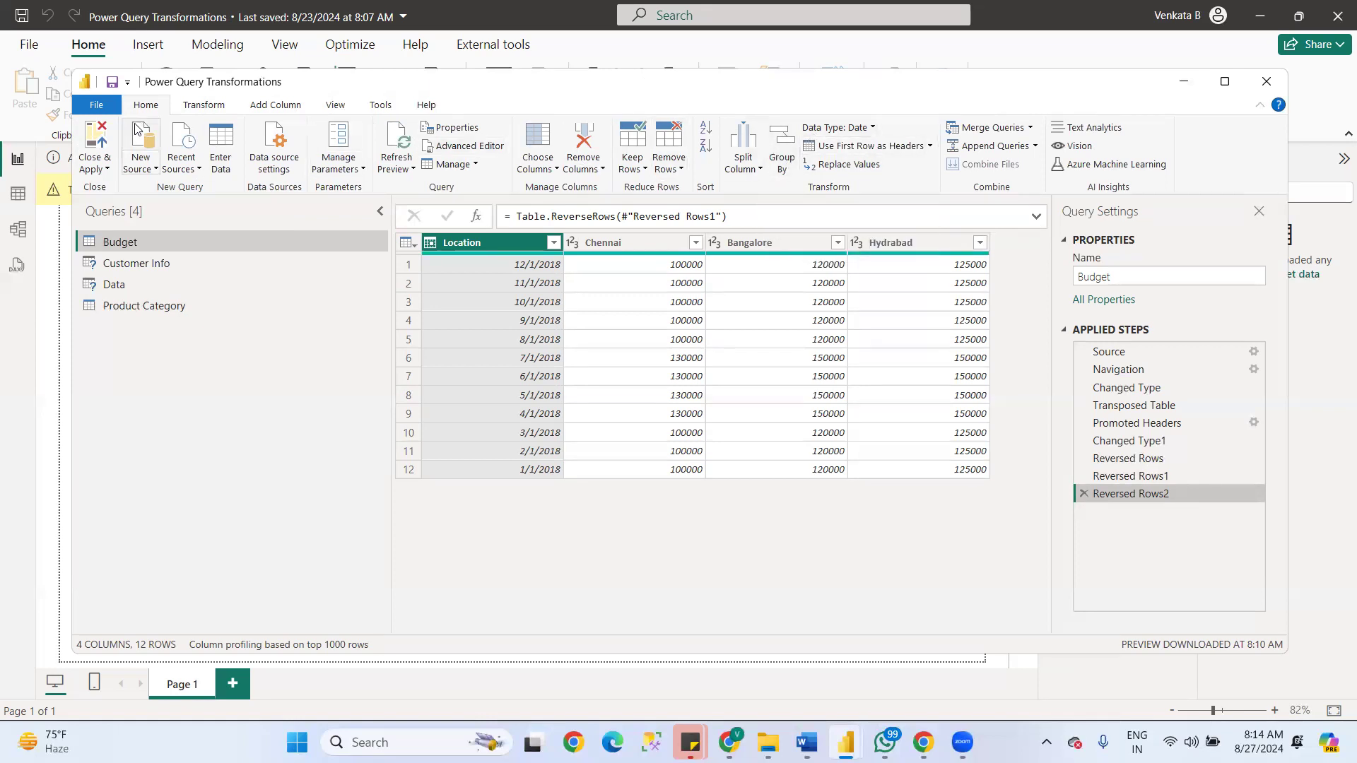
- Group the Budget table by Location with a Sum column that sums Location, and remove that applied step again
left_click(201, 106)
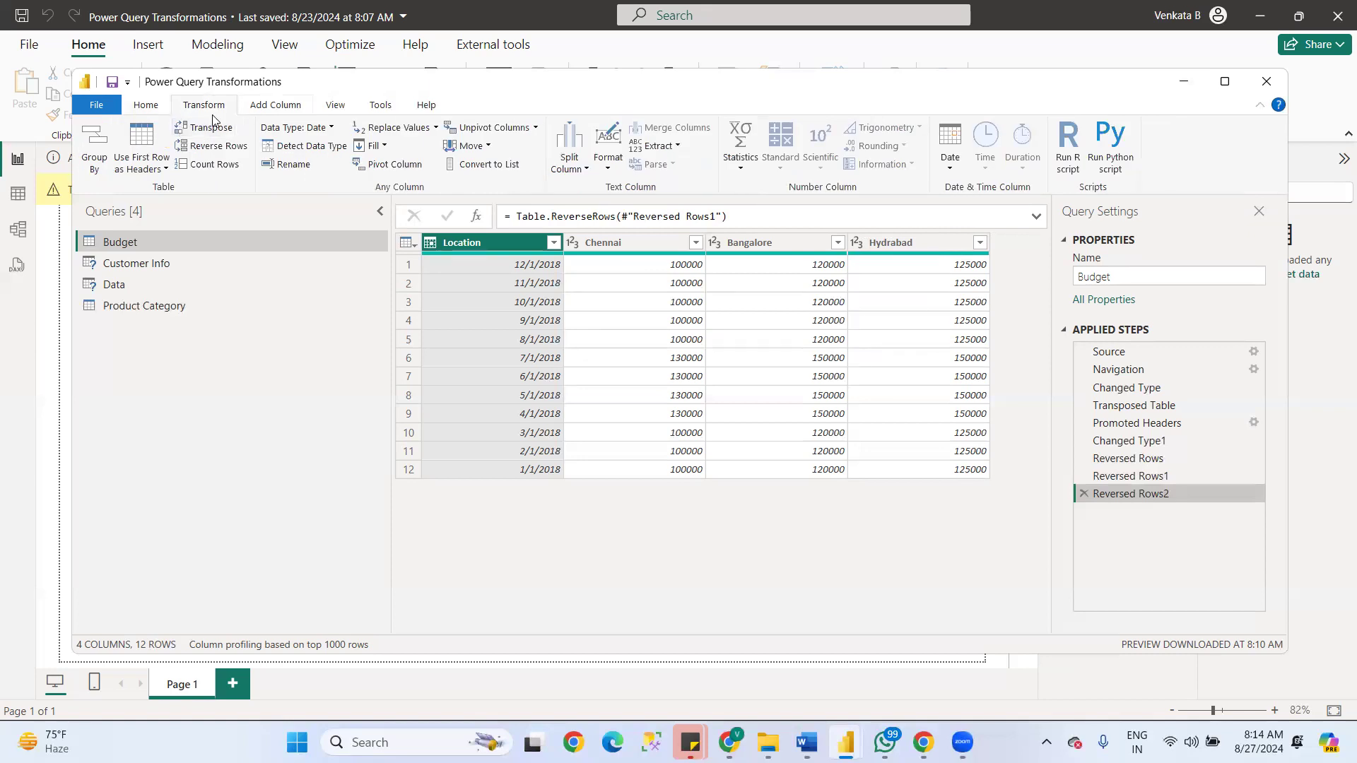
left_click(97, 162)
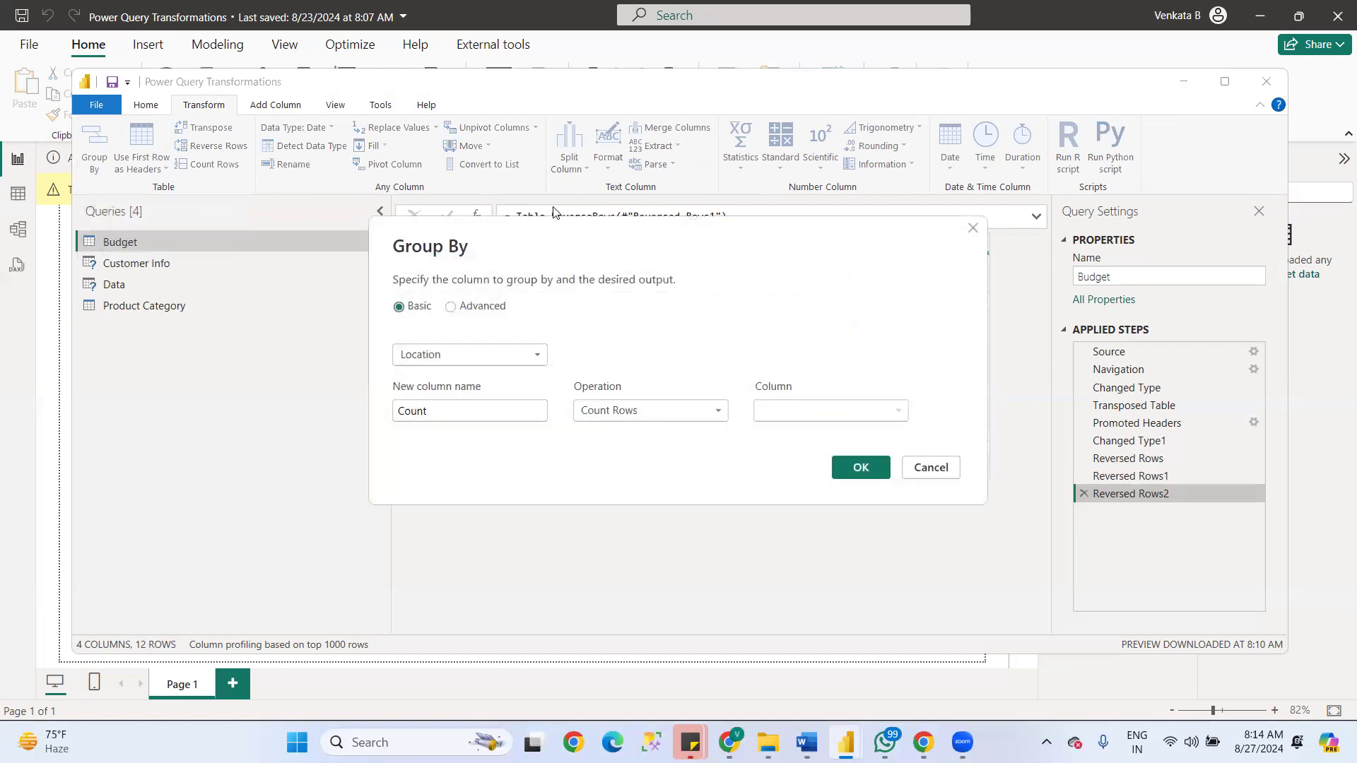
left_click(488, 359)
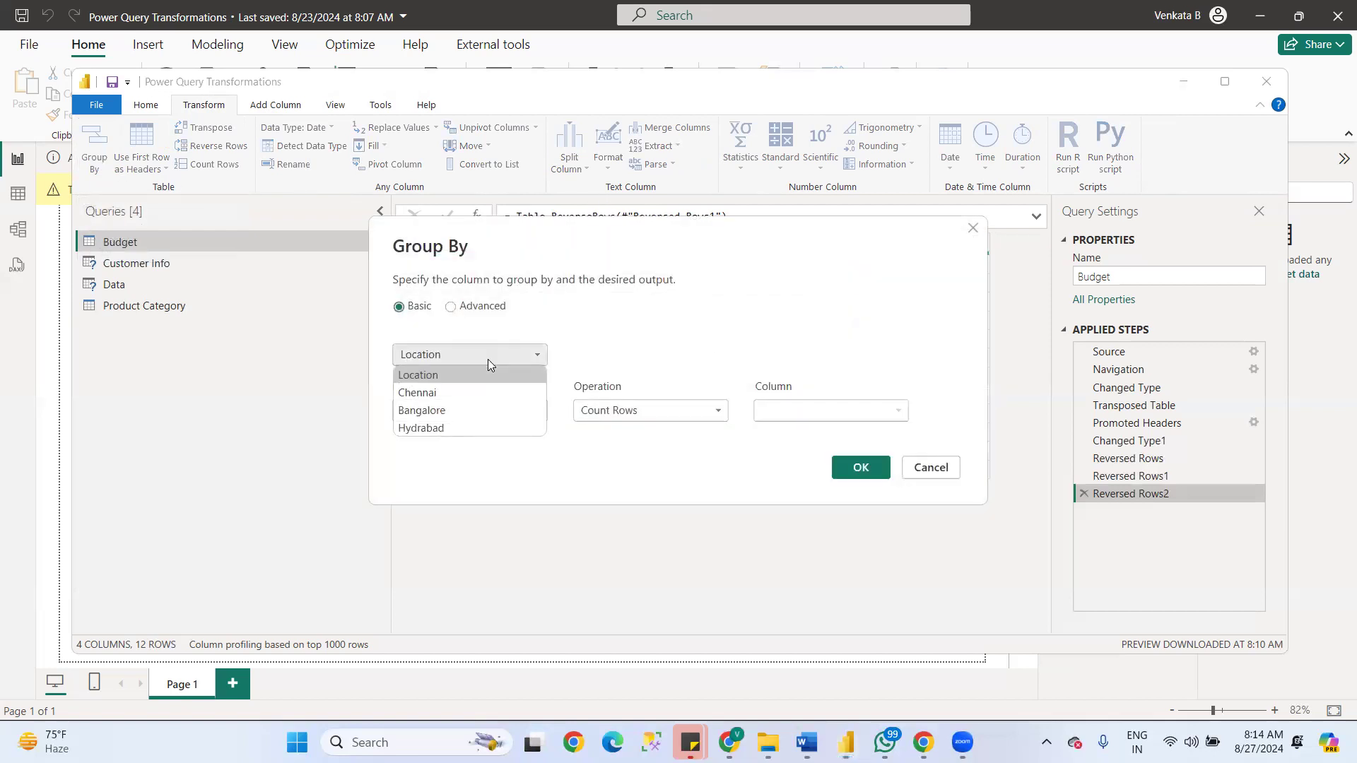
left_click(433, 374)
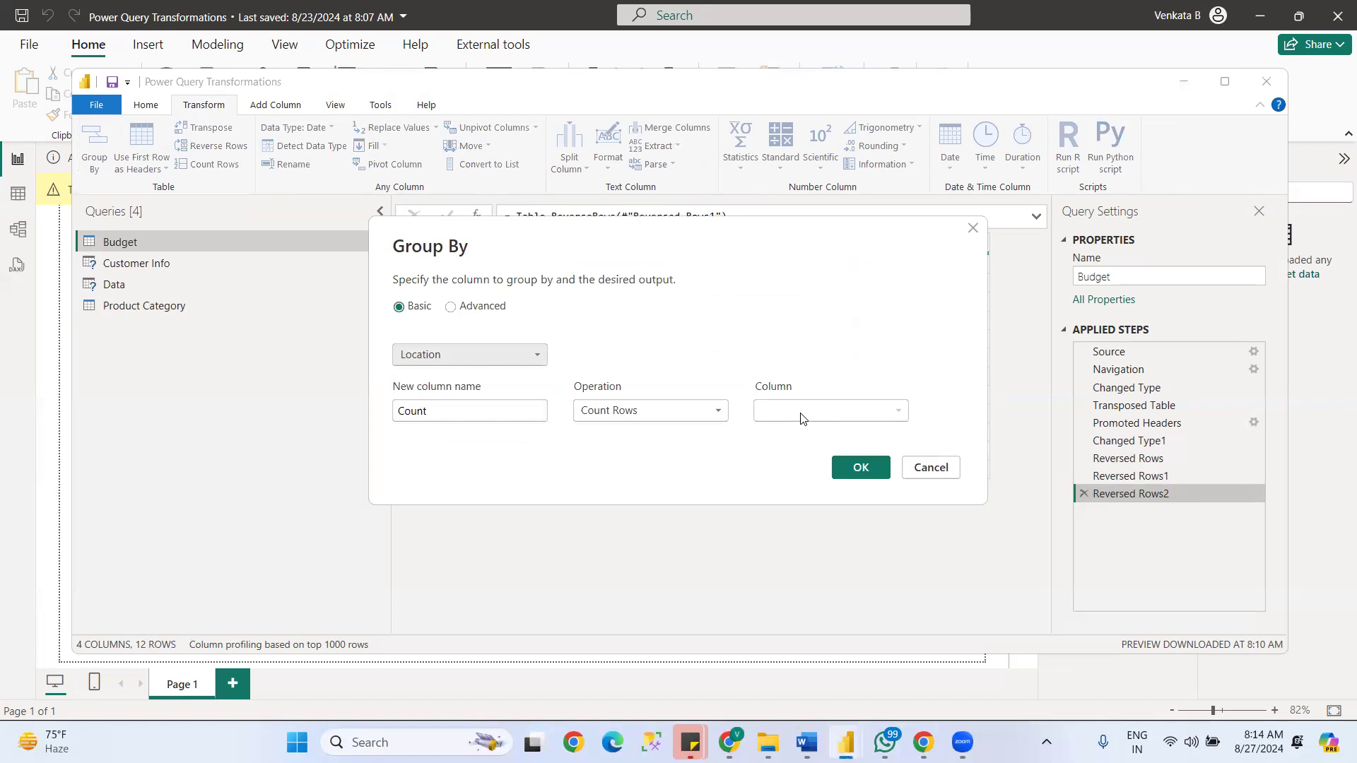
left_click(511, 414)
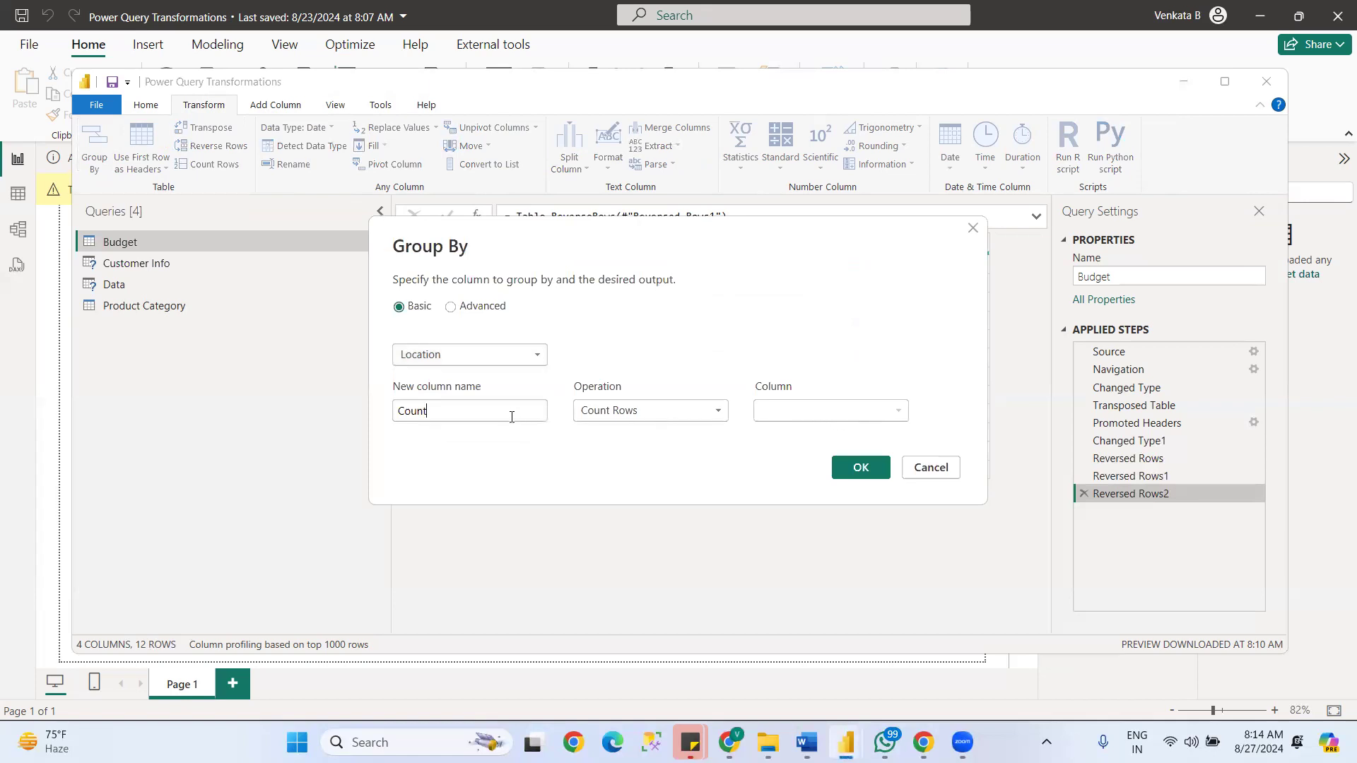
left_click(647, 417)
left_click(588, 431)
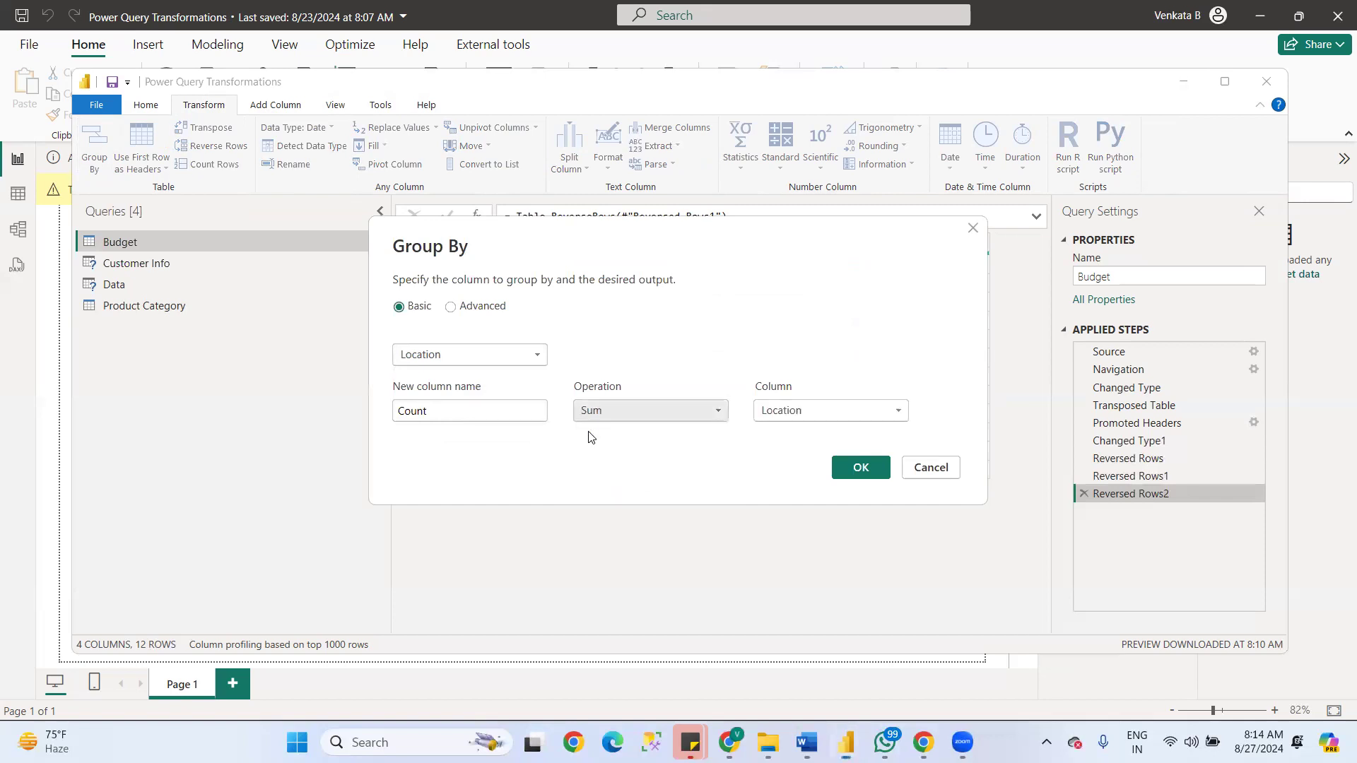
left_click_drag(463, 416, 339, 408)
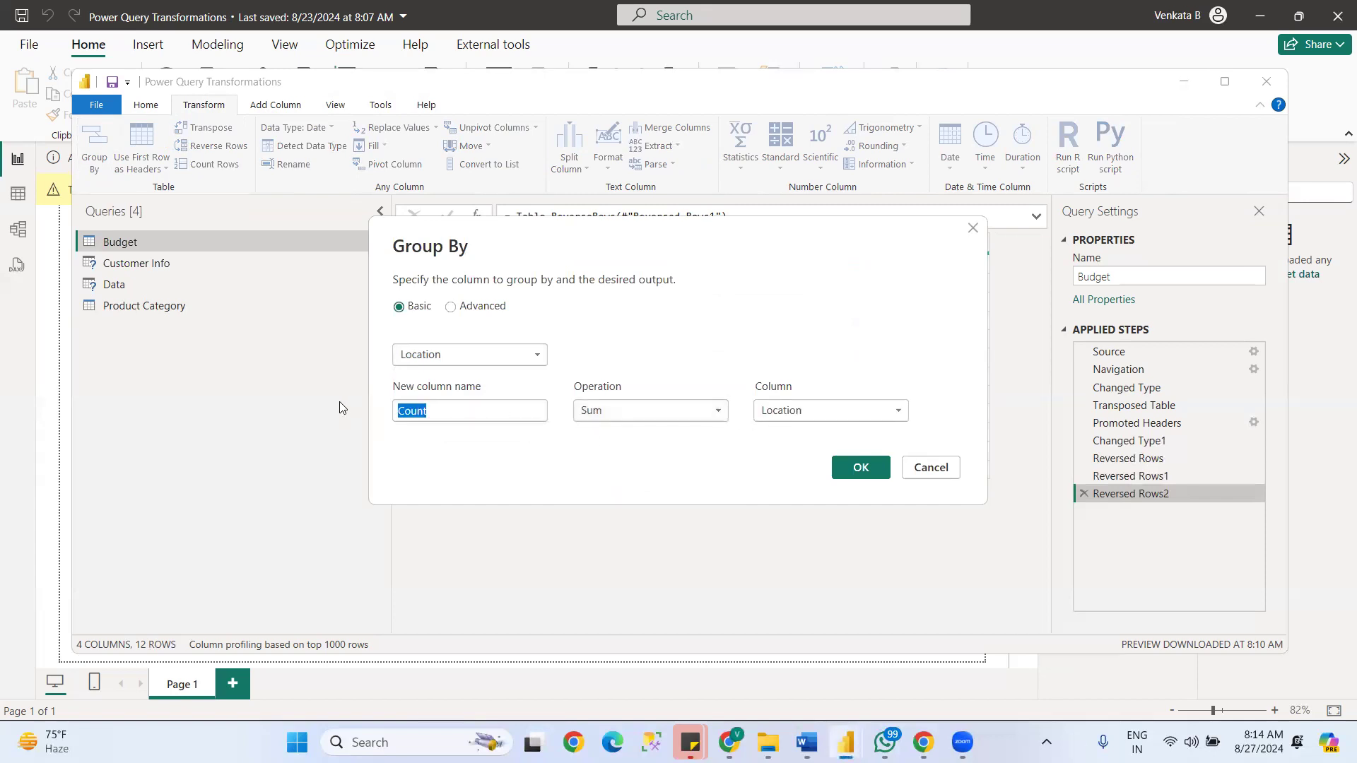
type("Sum")
left_click(861, 467)
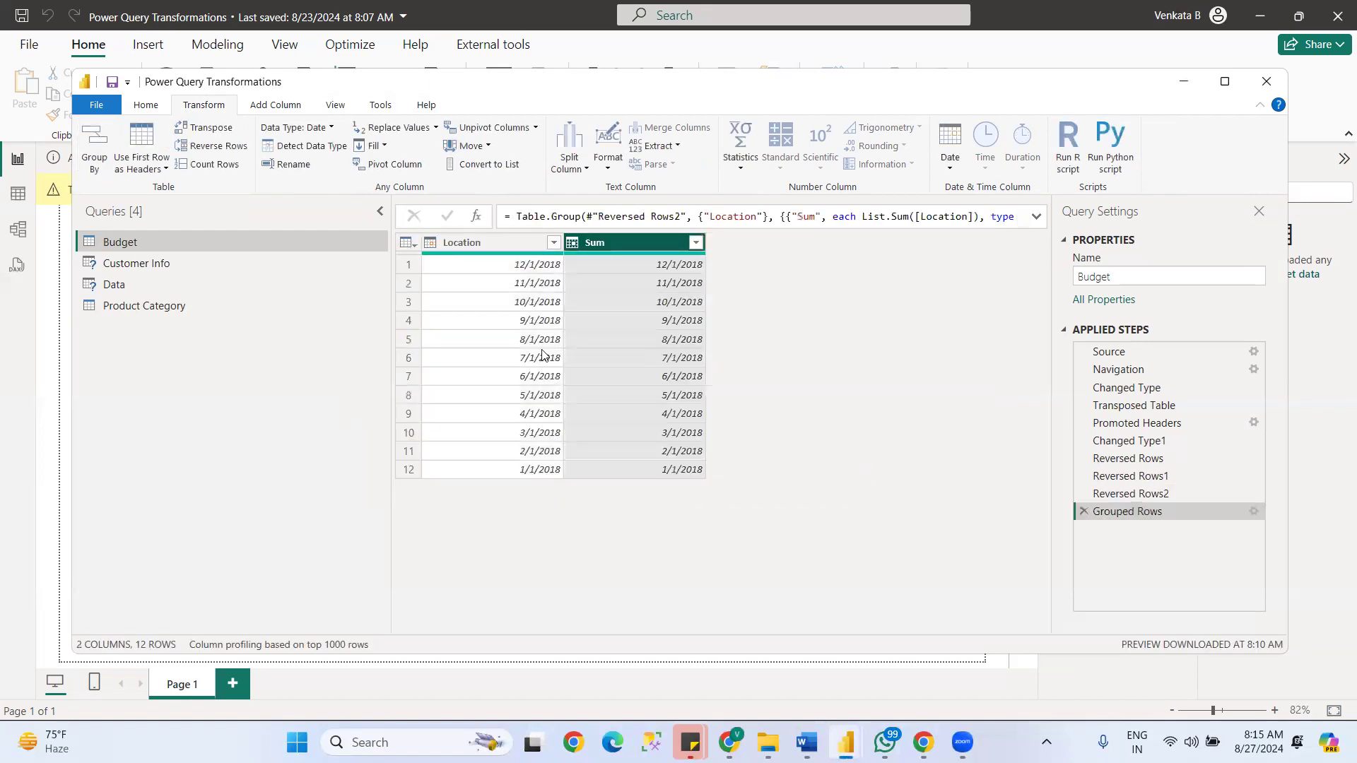
left_click(1083, 512)
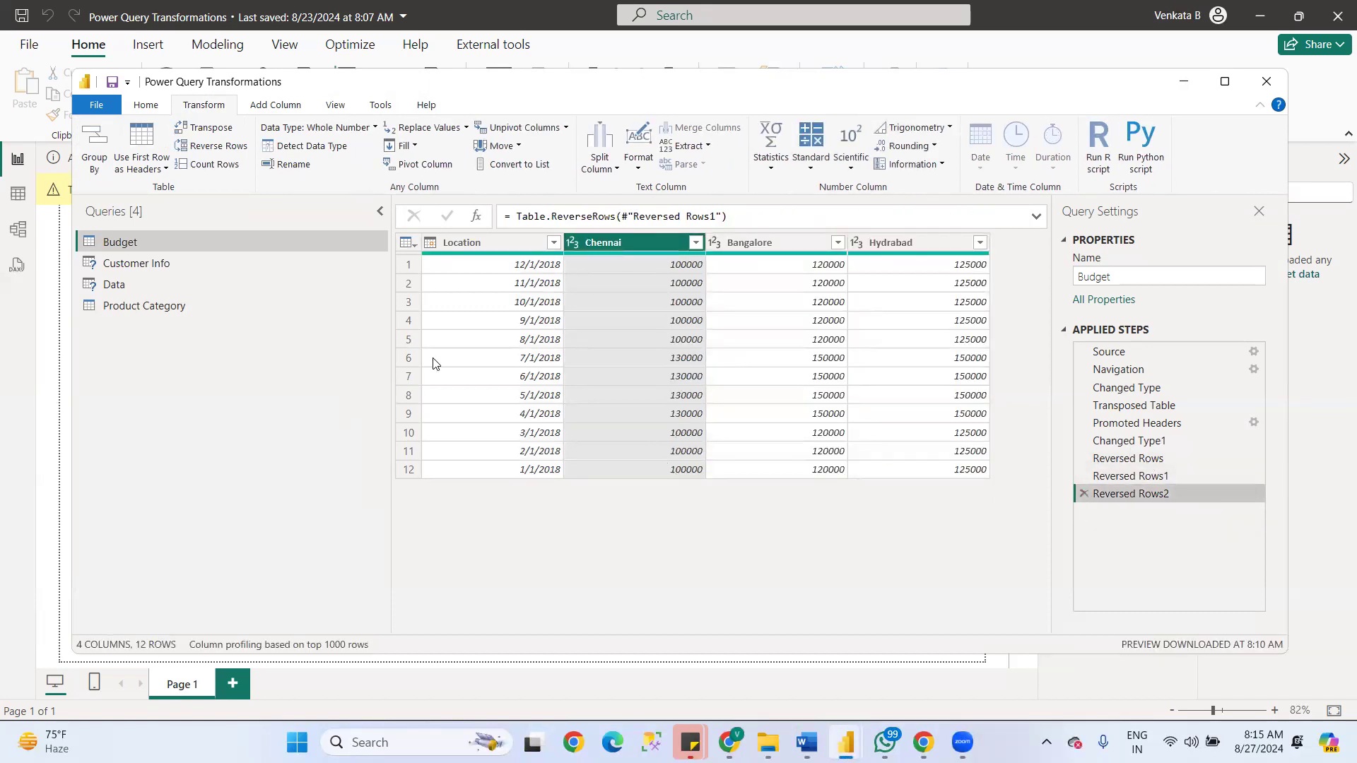
- Retry the previews of the Customer Info and Data queries and look over the Data table
left_click(129, 263)
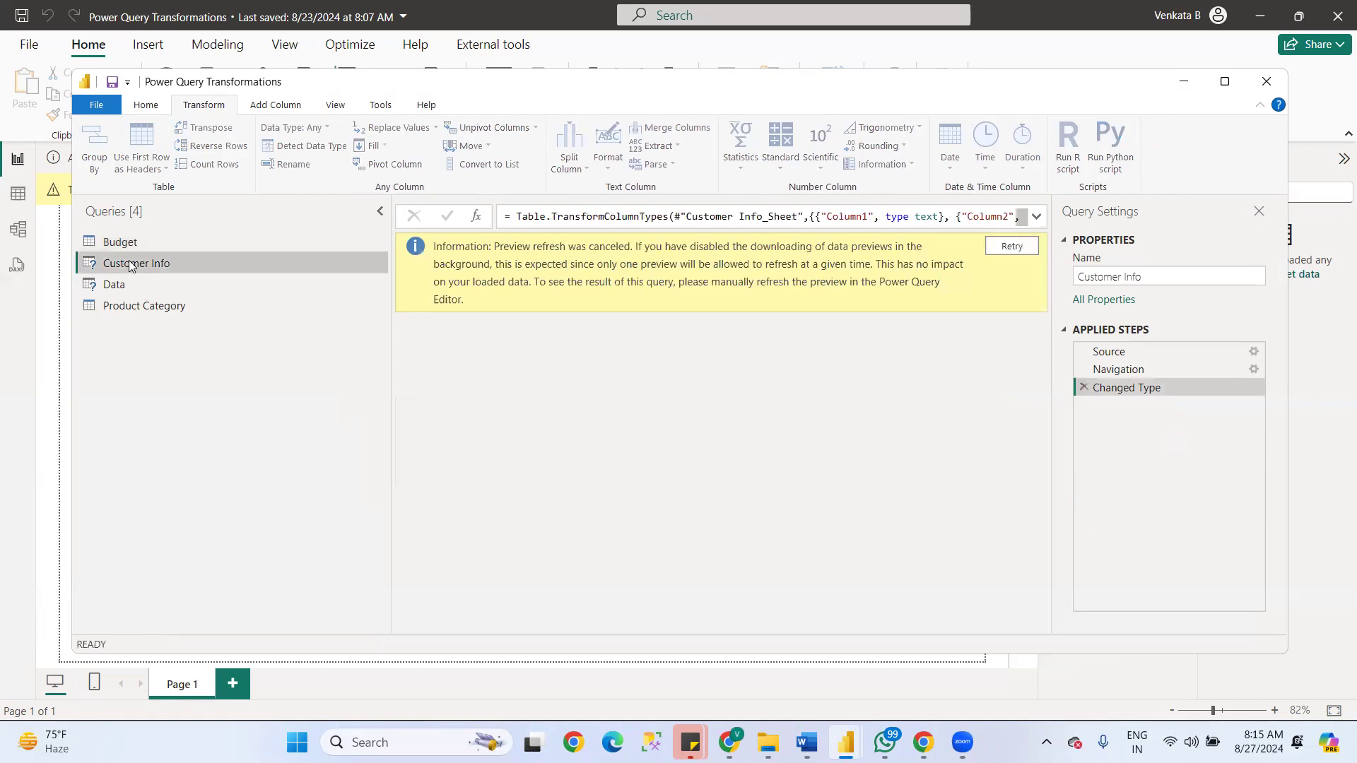
left_click(1012, 245)
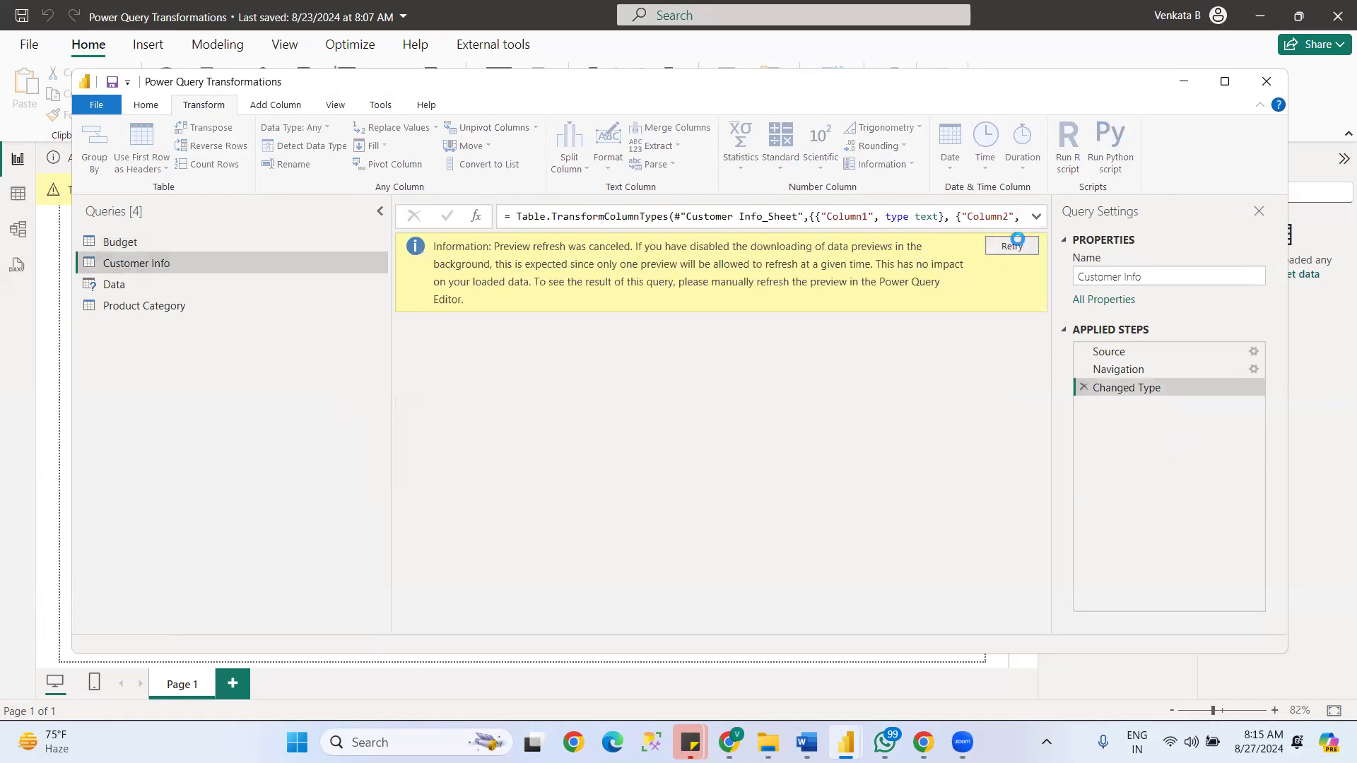
left_click(124, 286)
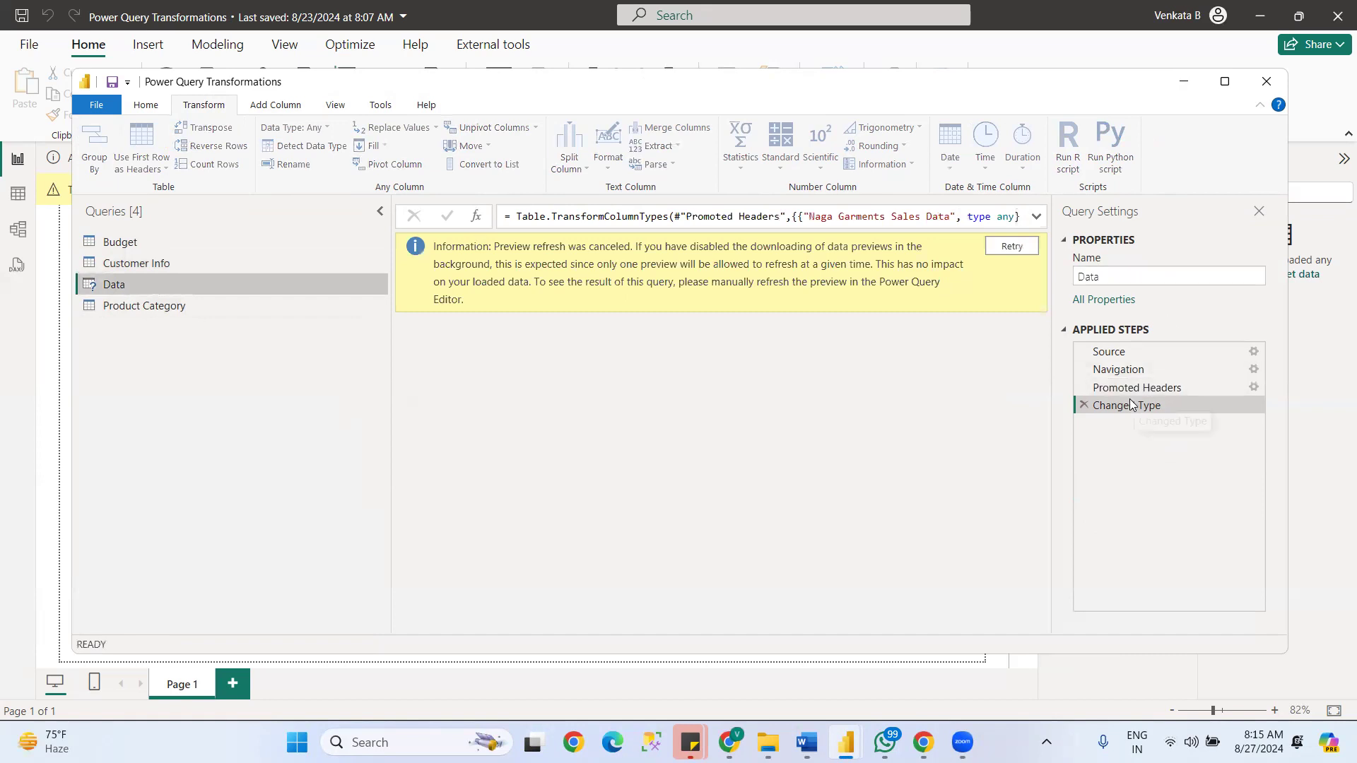
left_click(1013, 245)
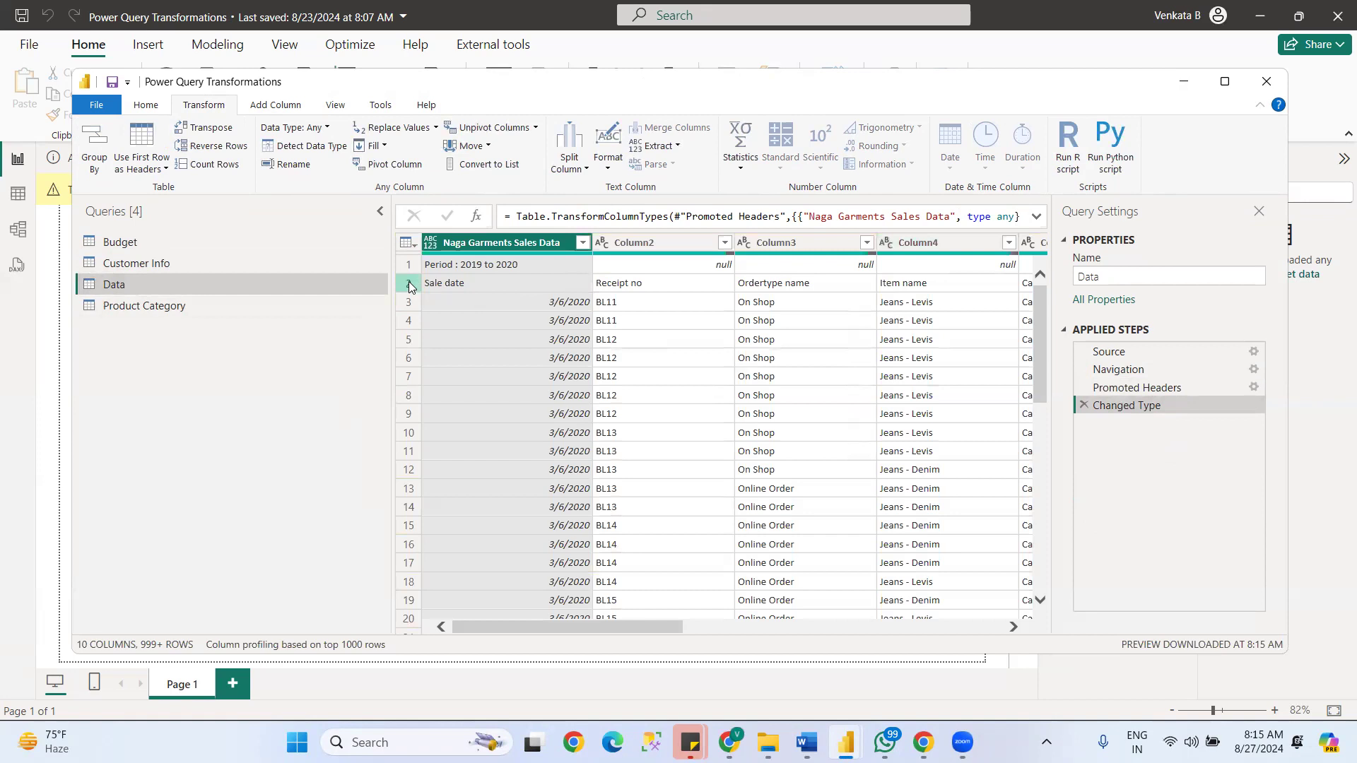
left_click_drag(630, 626, 459, 553)
- Demote the Data table's headers to the first row and remove the top 2 rows
left_click(164, 169)
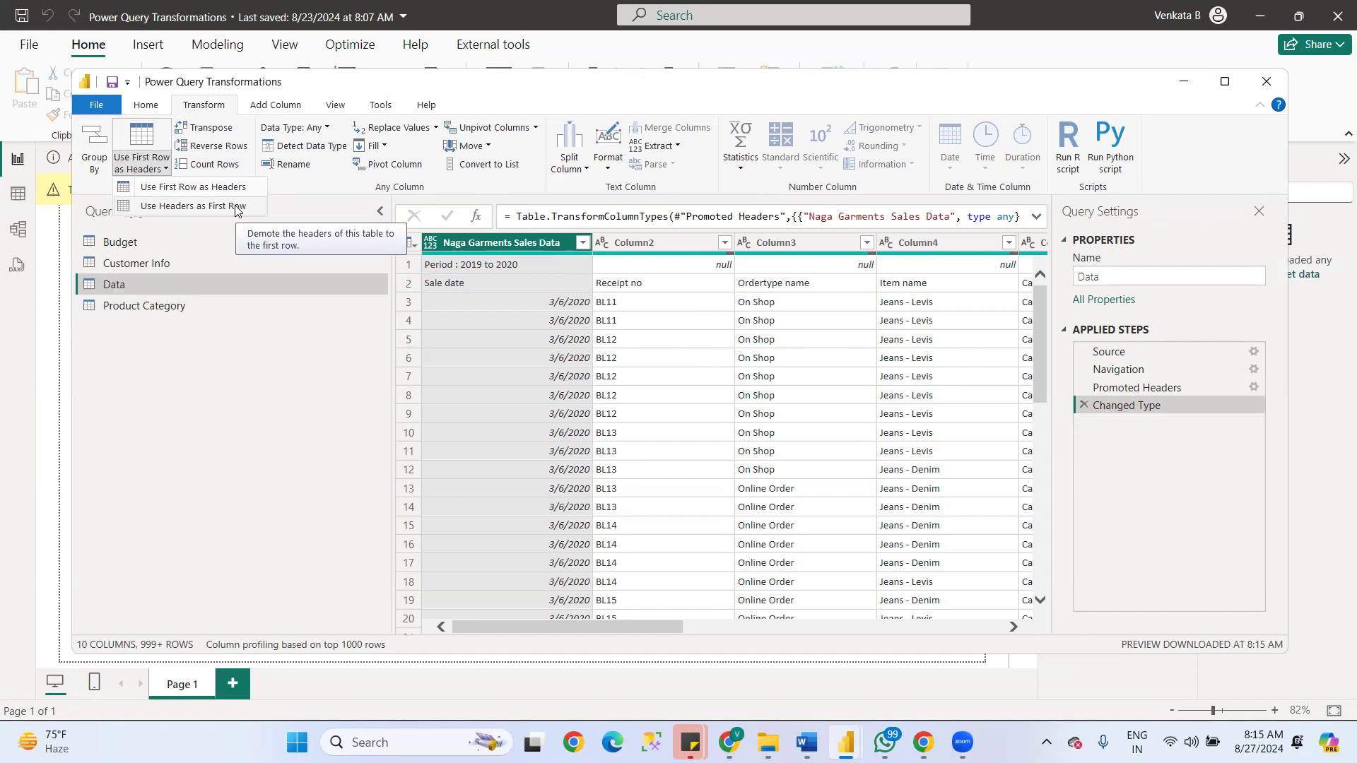
left_click(235, 208)
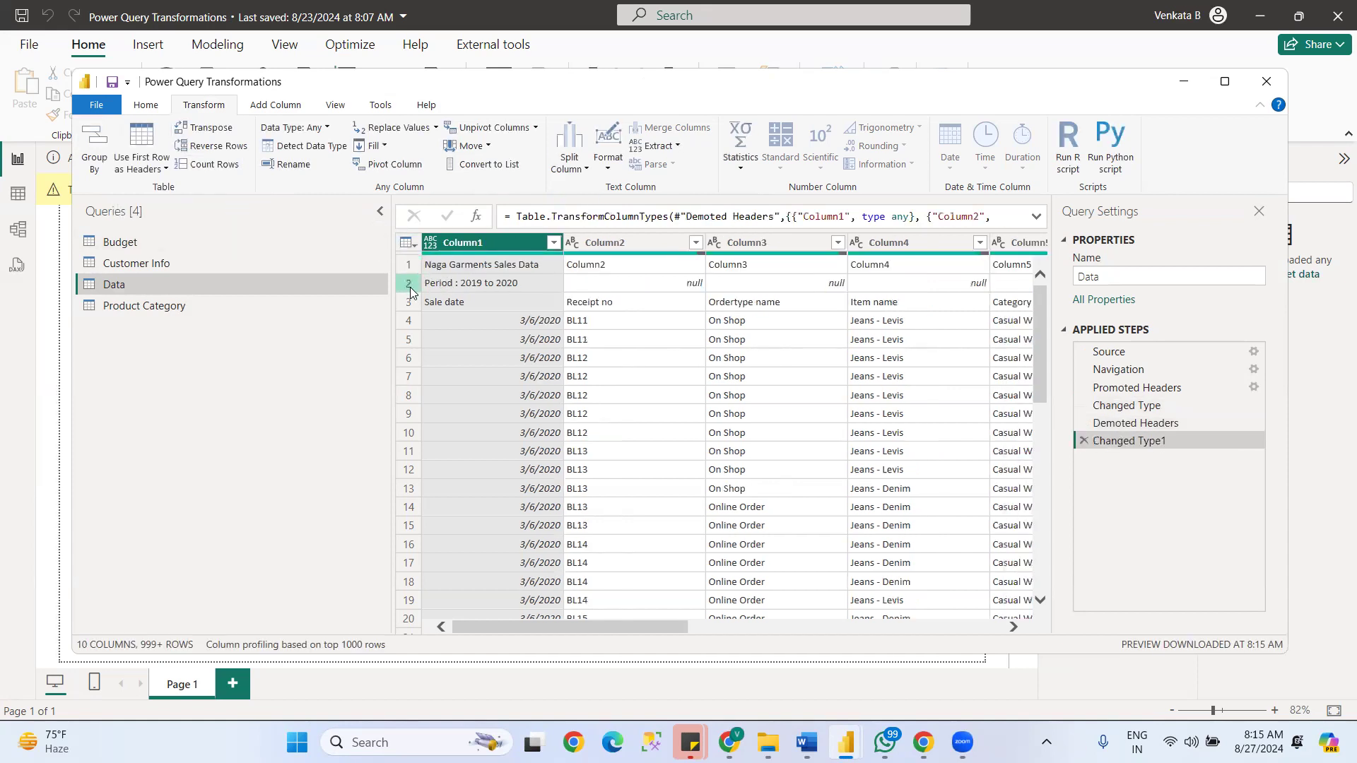
left_click(146, 106)
left_click(669, 161)
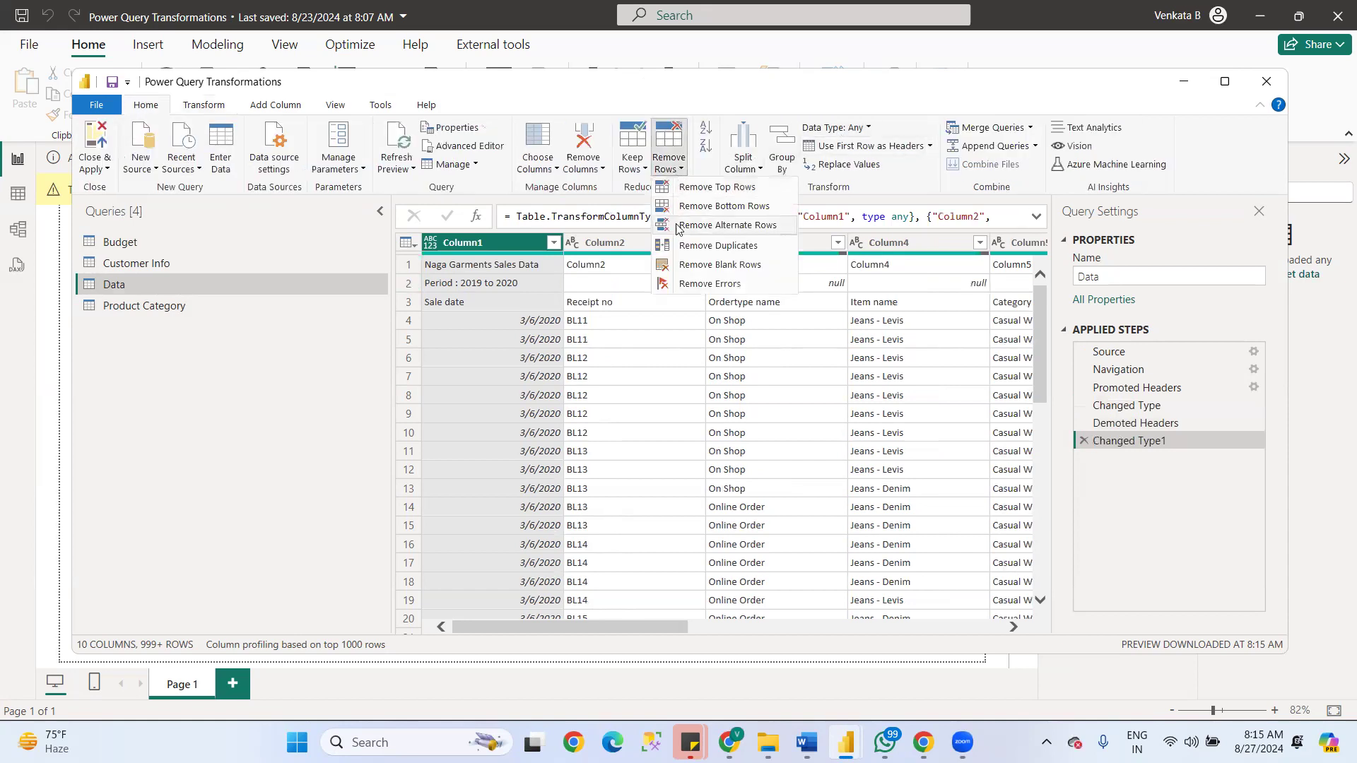
left_click(721, 187)
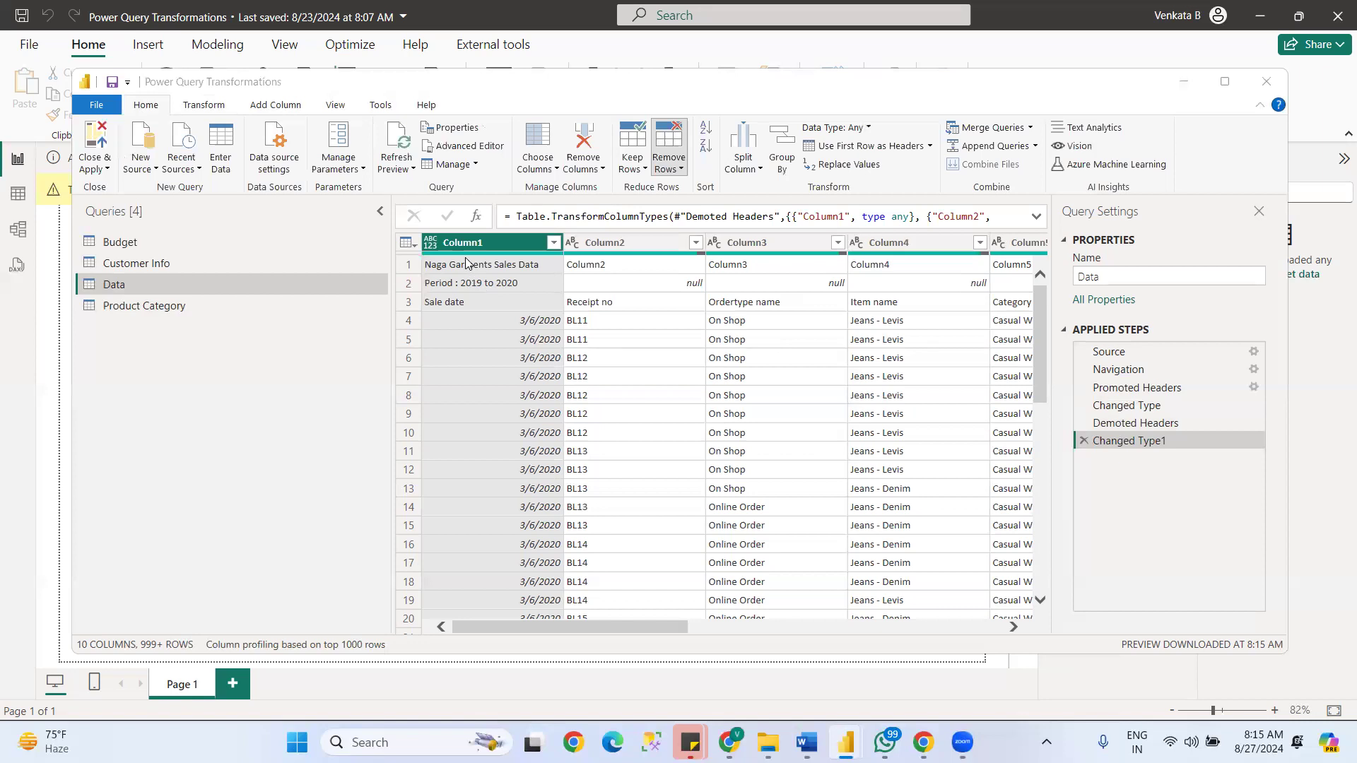
type("2")
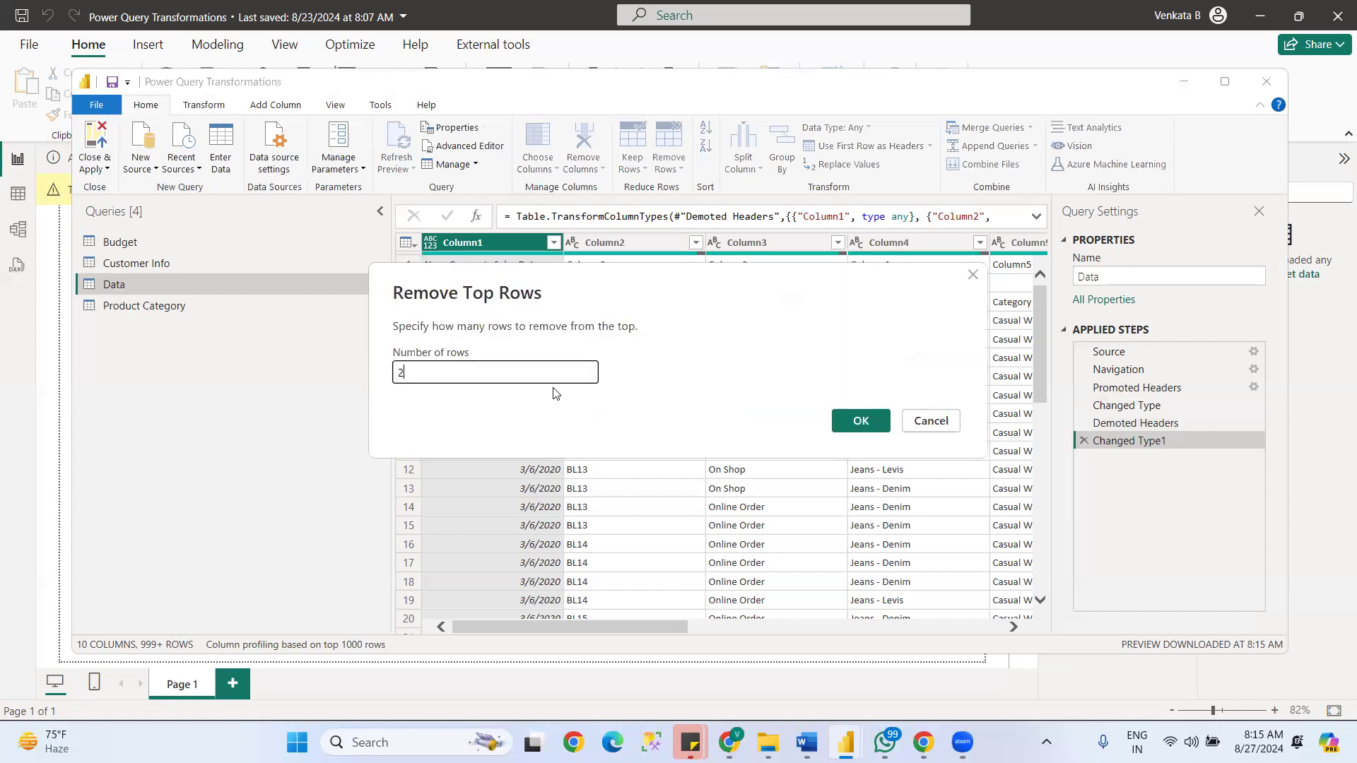
left_click(860, 420)
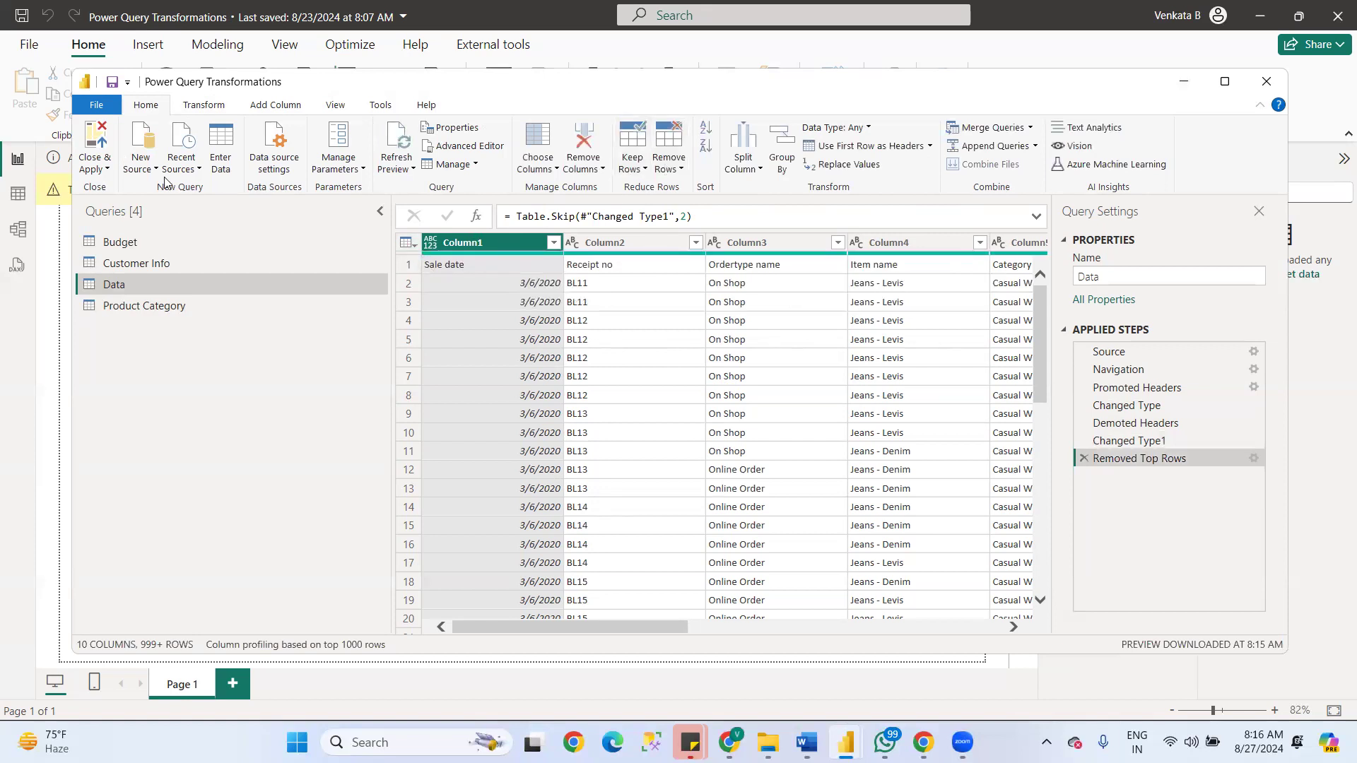
- Use the Data table's first row as headers and review the renamed columns across its width
left_click(871, 146)
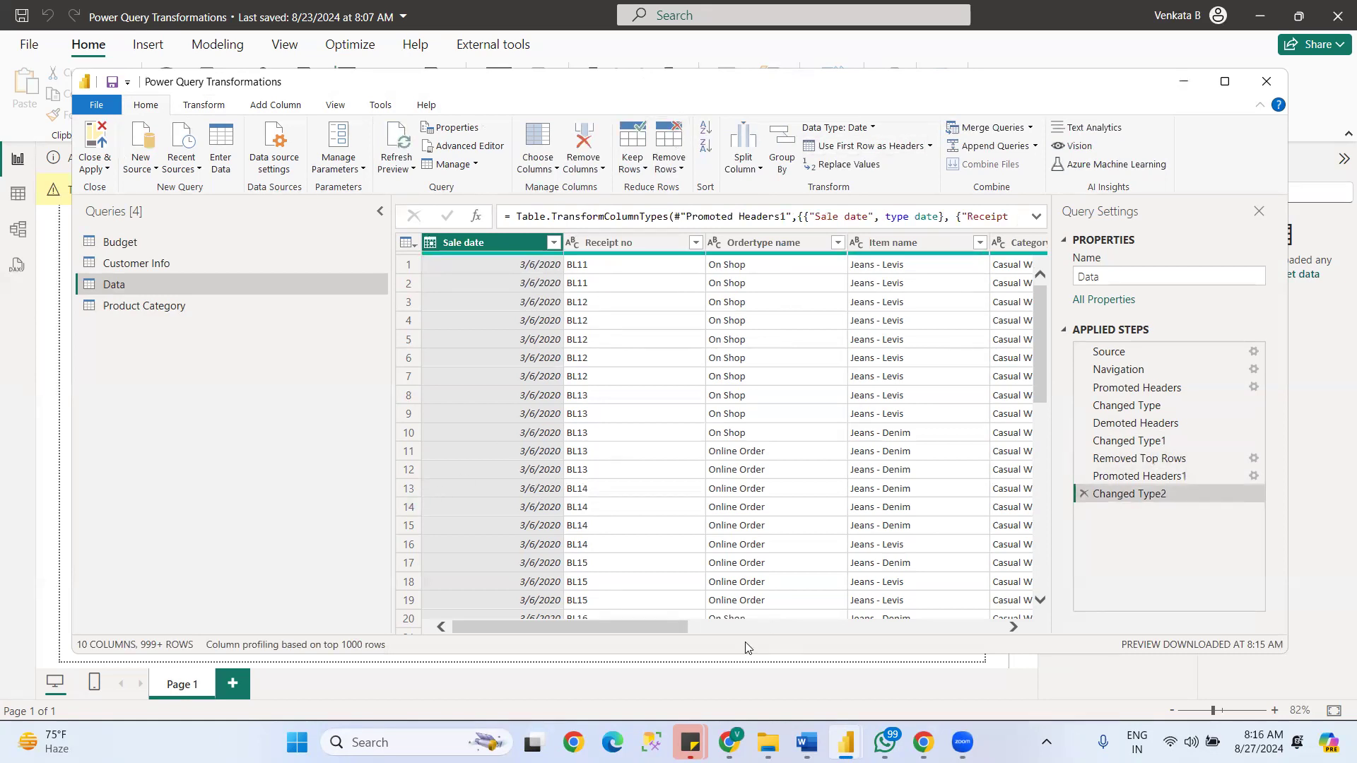
left_click_drag(652, 625, 1044, 593)
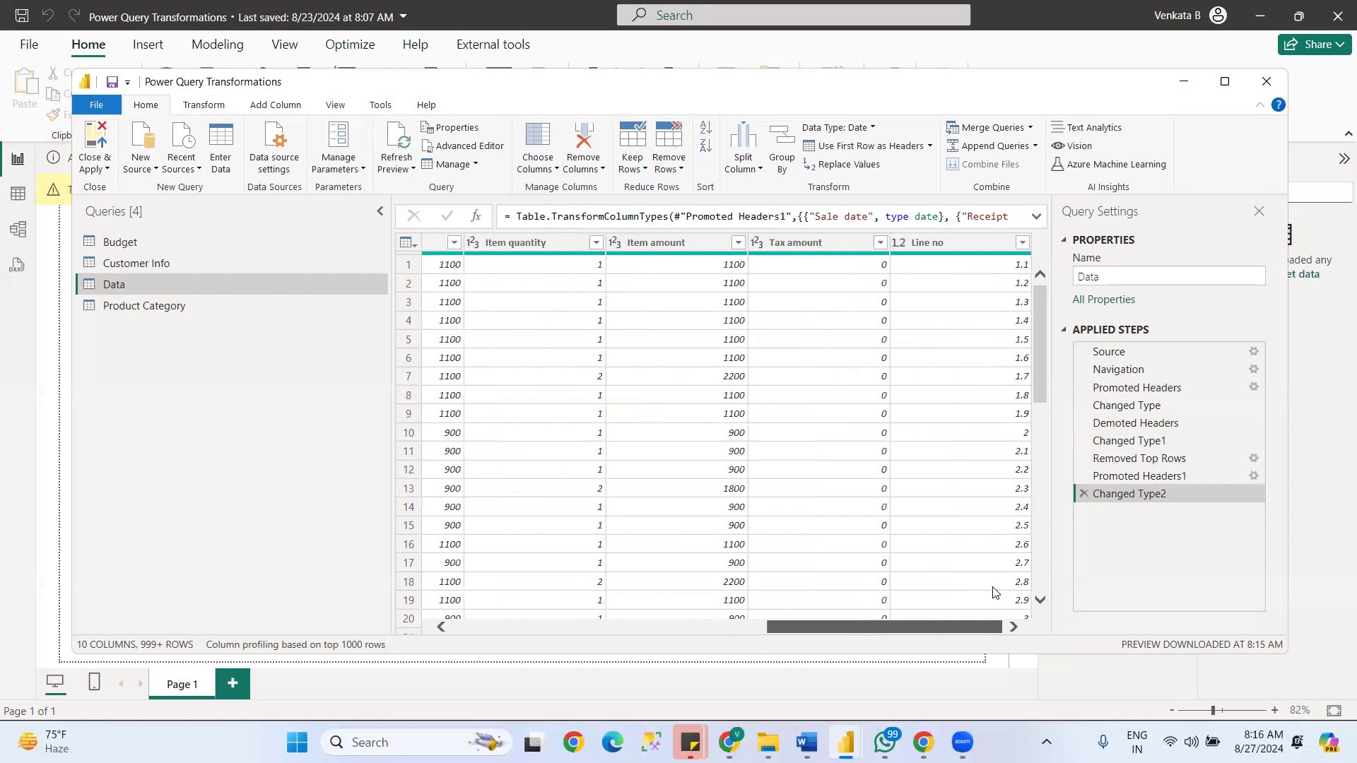
scroll(992, 592, "left", 3)
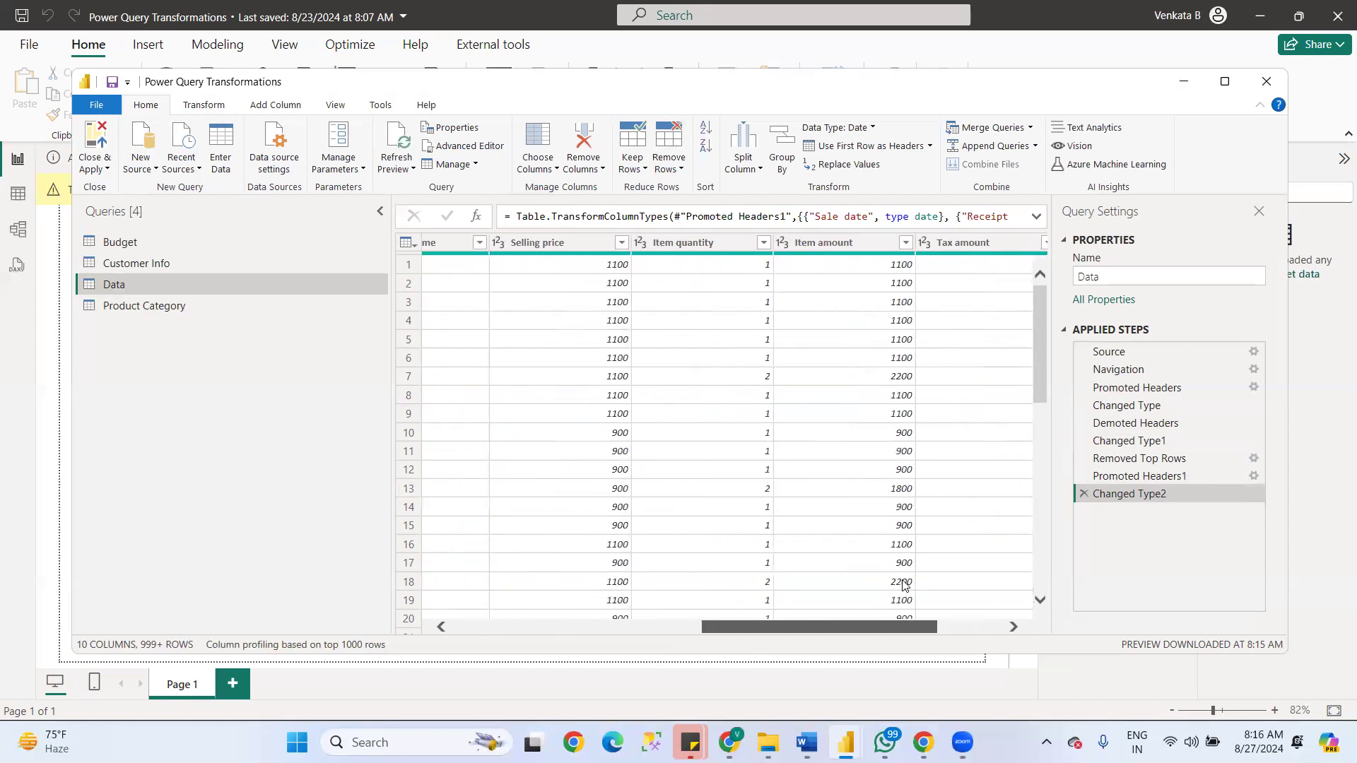
scroll(902, 584, "left", 15)
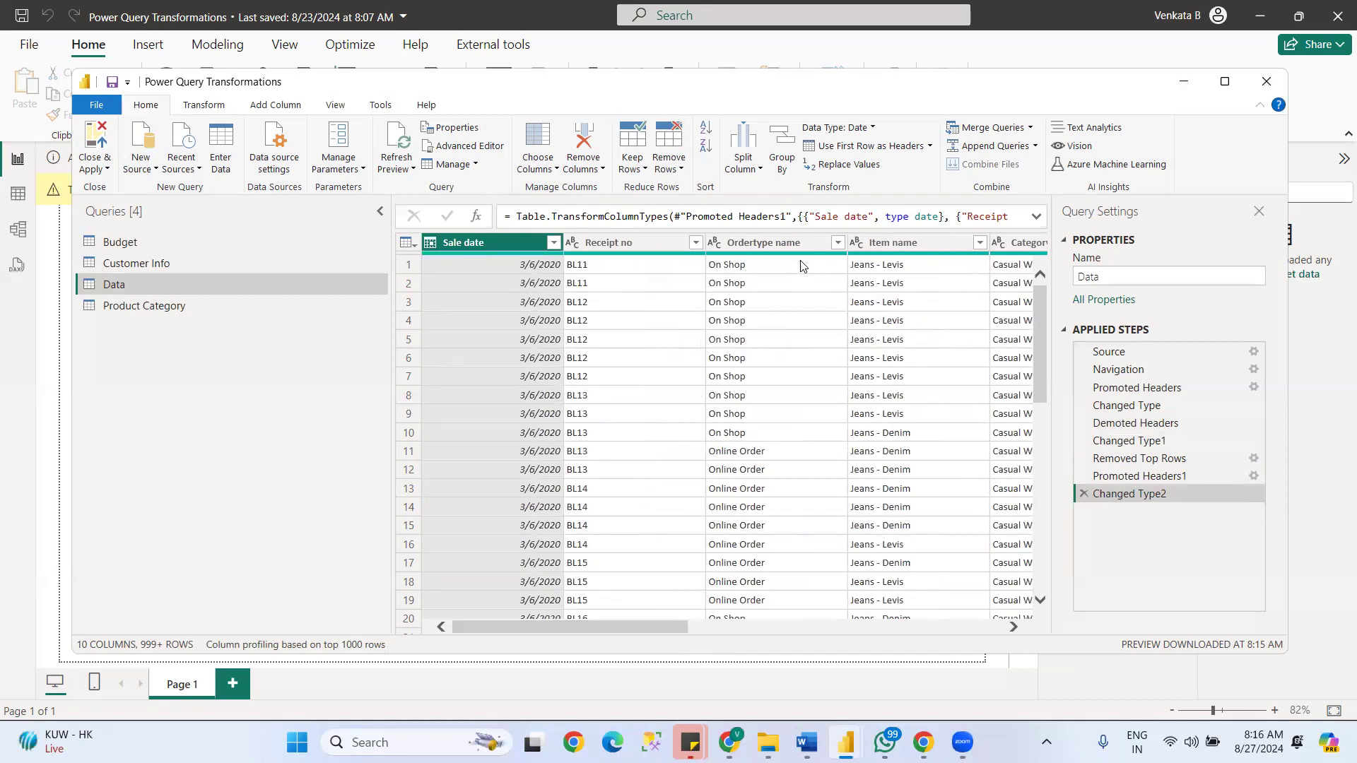
- Group the Data table by Category name with a new column named Sum that sums Item amount
left_click(777, 150)
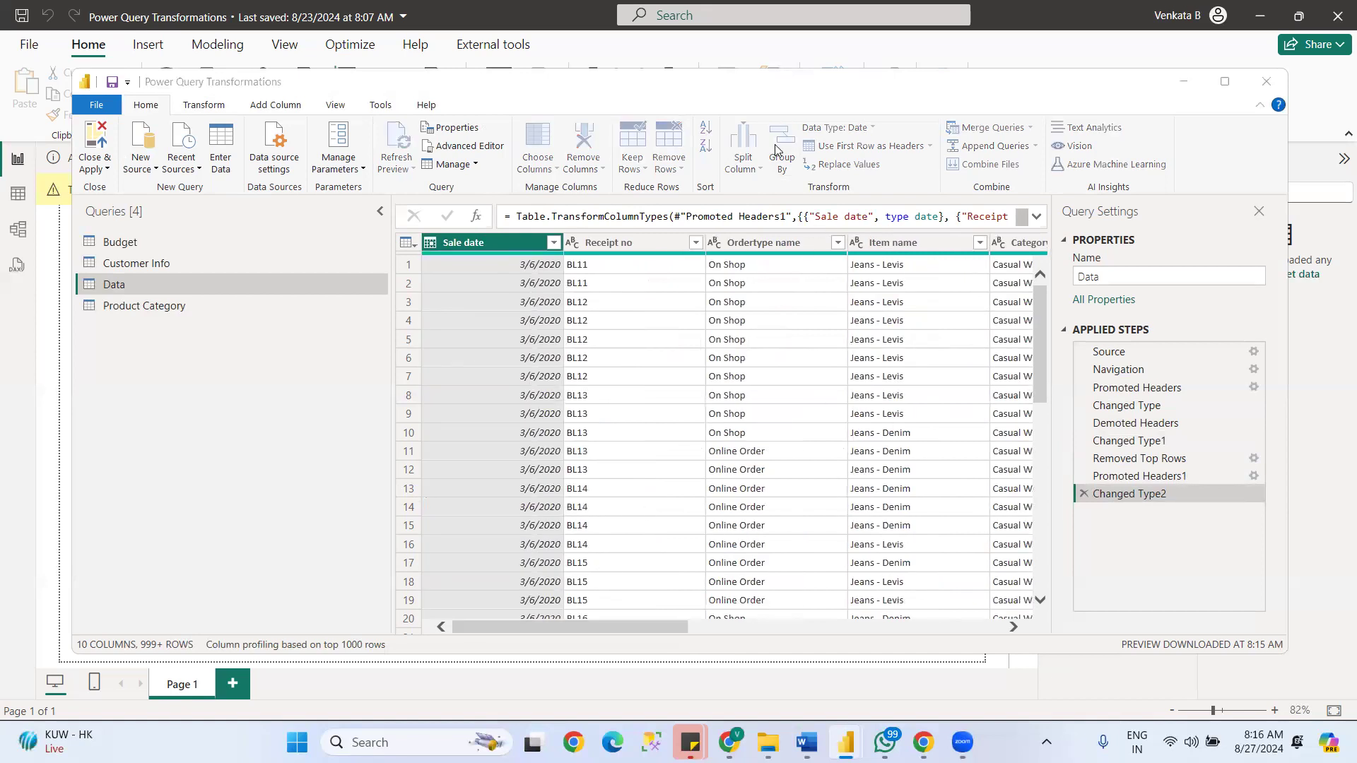
left_click(509, 354)
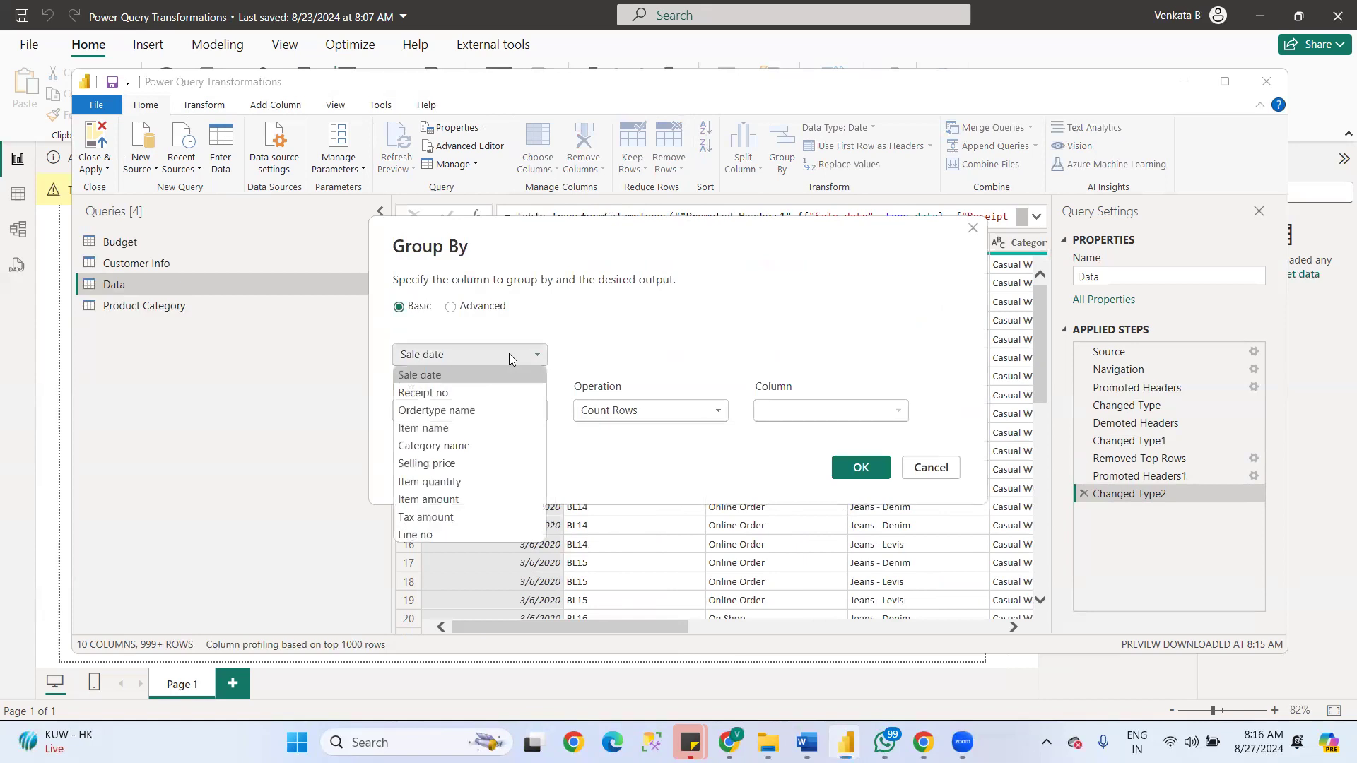
left_click(434, 446)
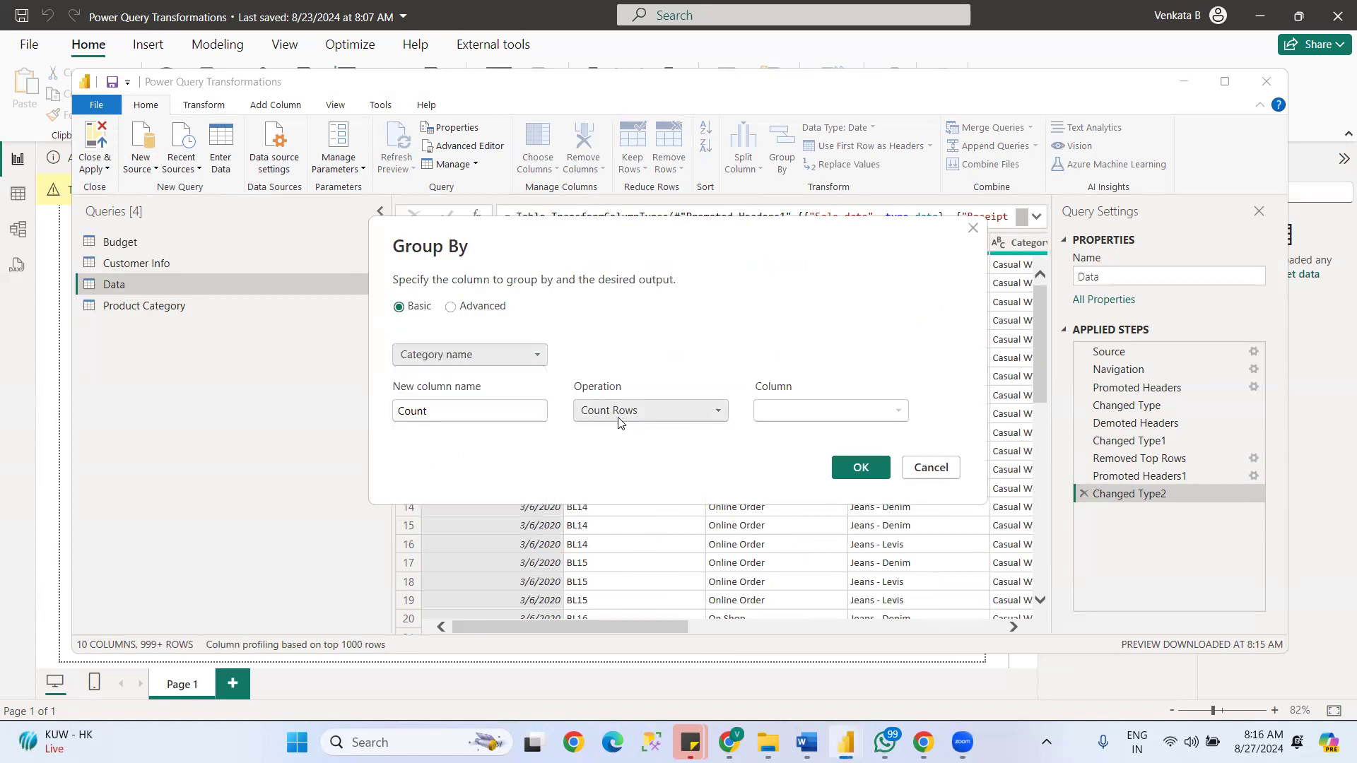
double_click(450, 410)
type("Sum")
key("Tab")
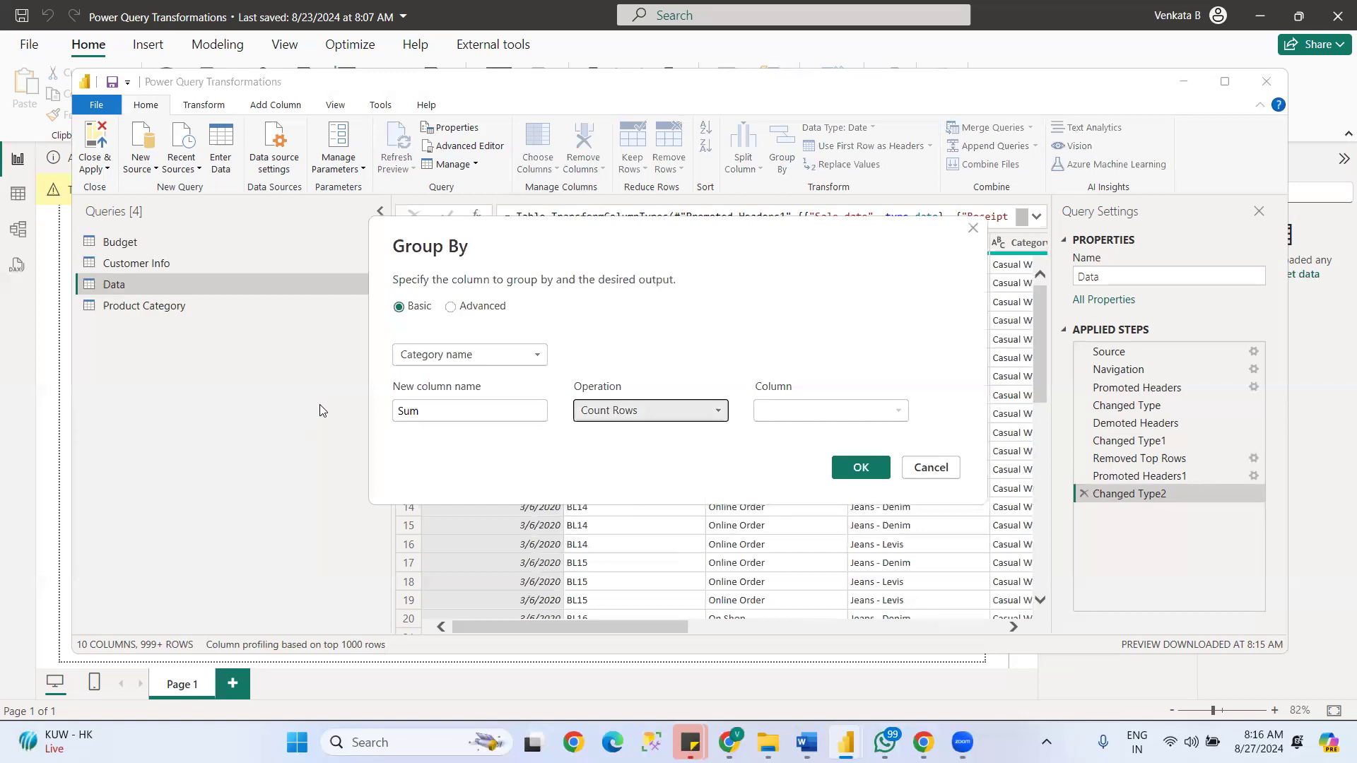
left_click(623, 409)
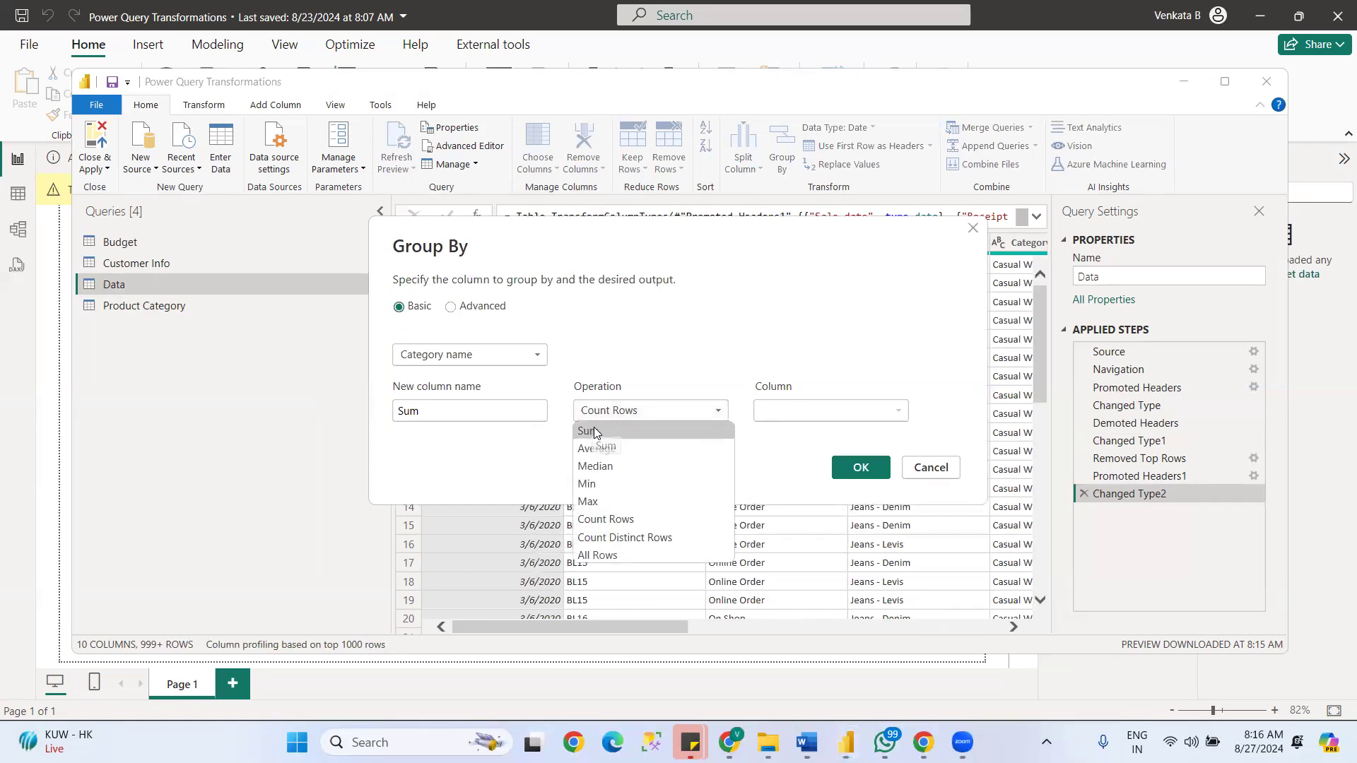
left_click(591, 431)
left_click(800, 412)
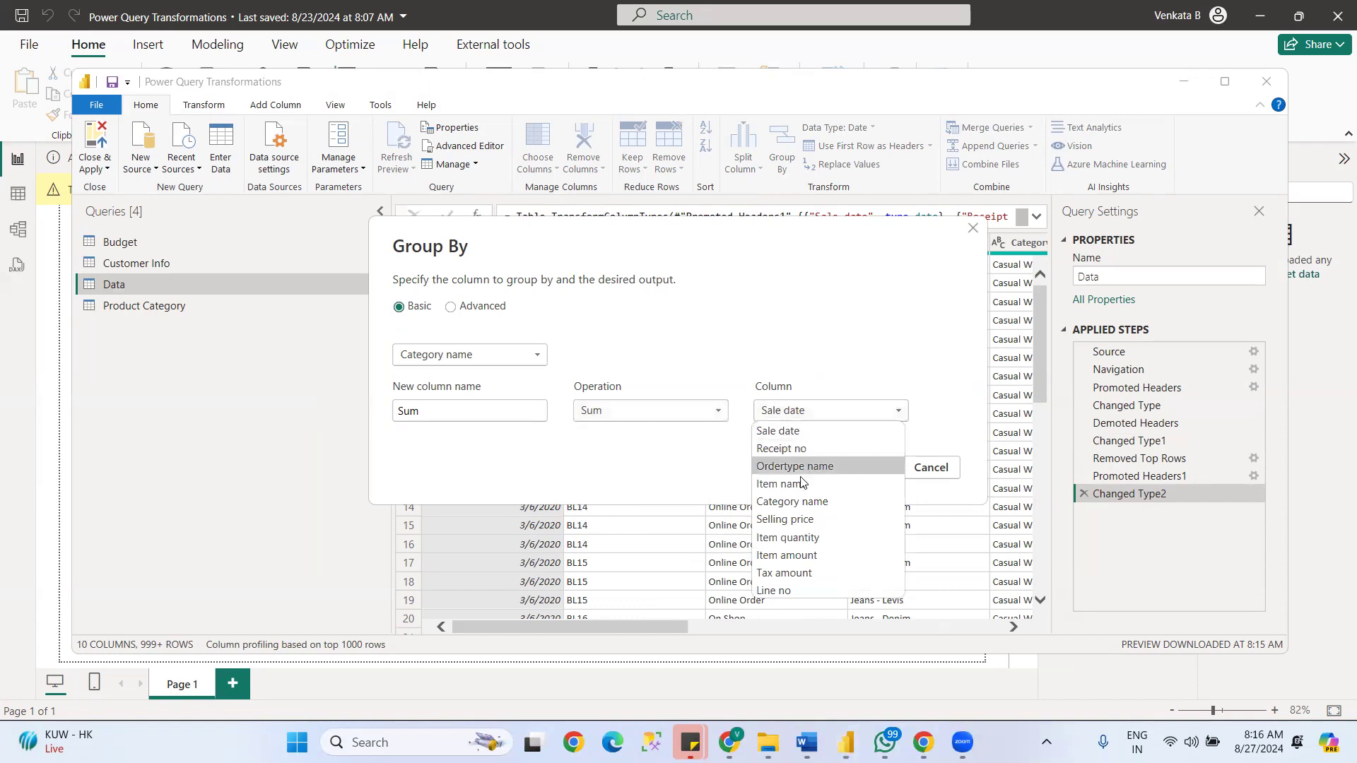
left_click(772, 556)
left_click(858, 469)
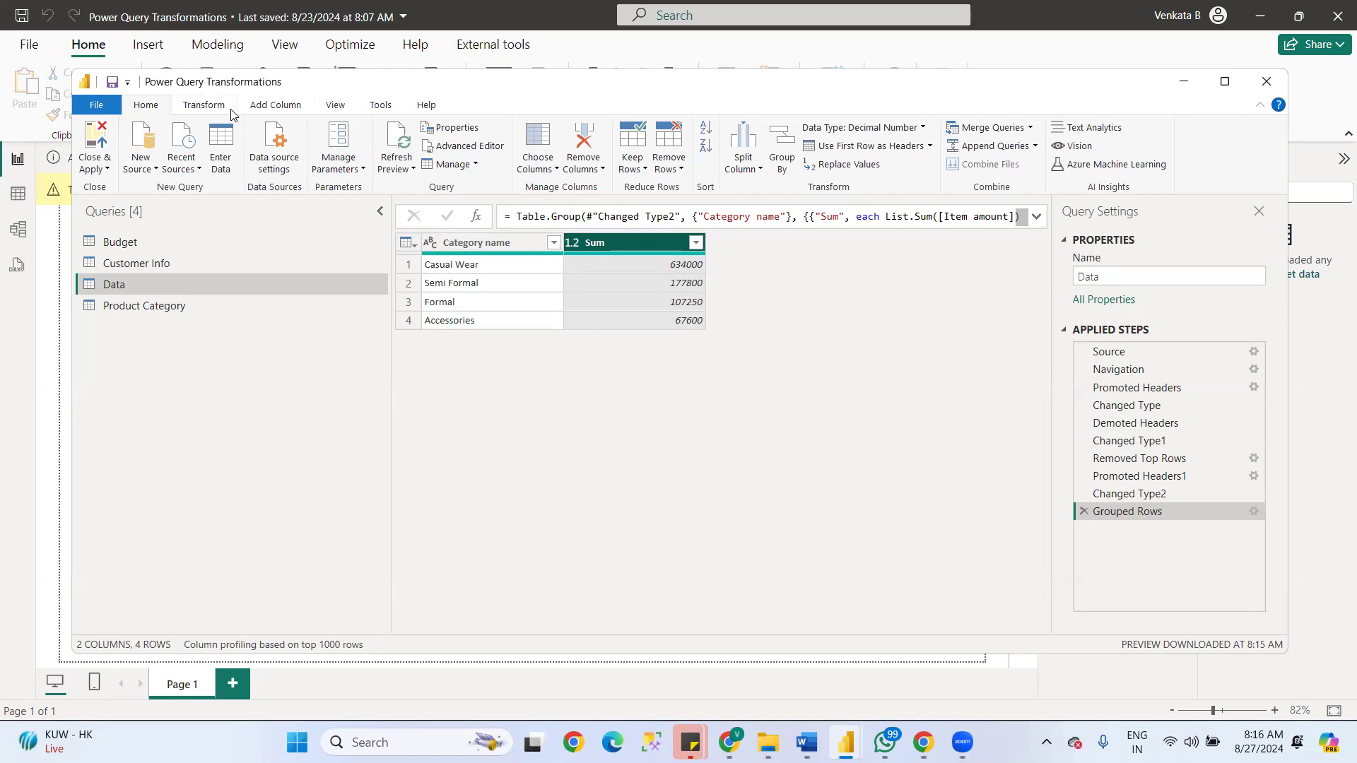
- Set the Sum column's data type to Percentage, and replace that conversion with Whole Number
left_click(209, 106)
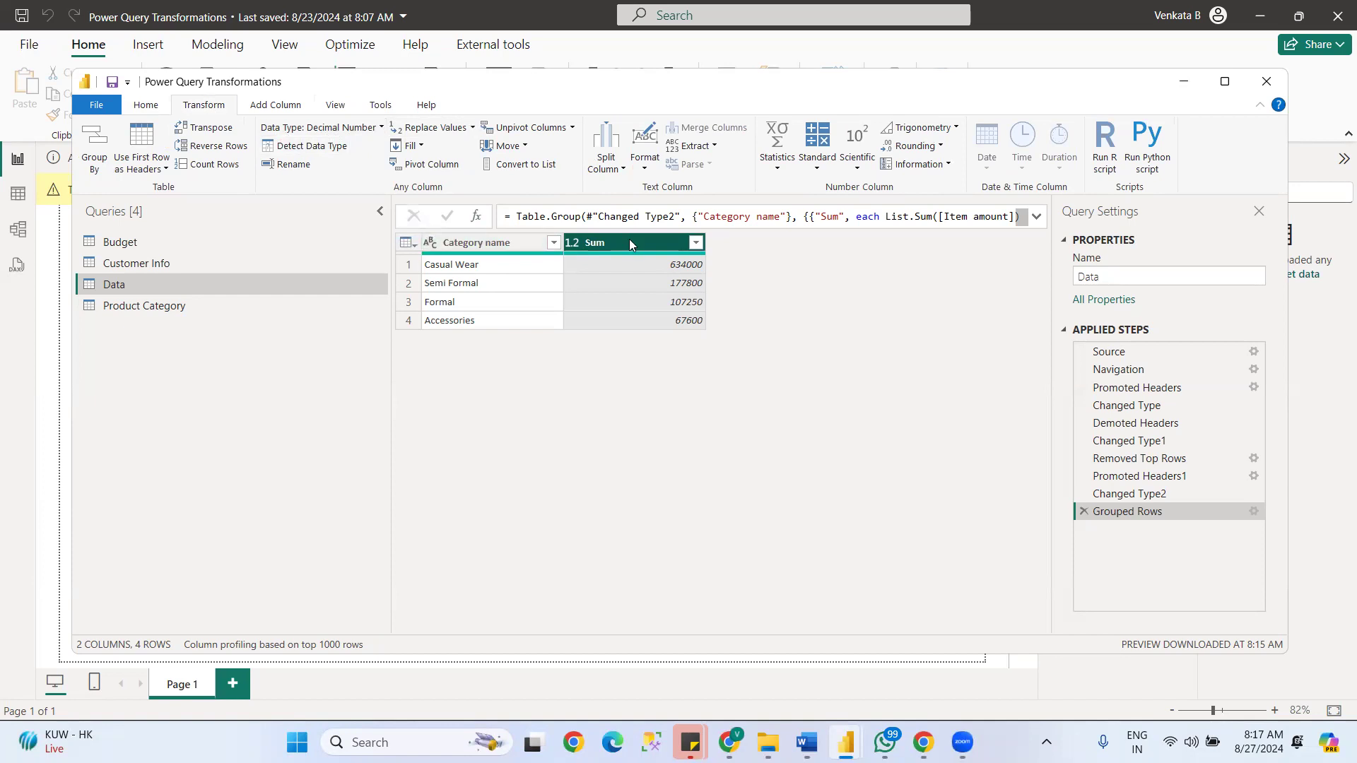
left_click(378, 127)
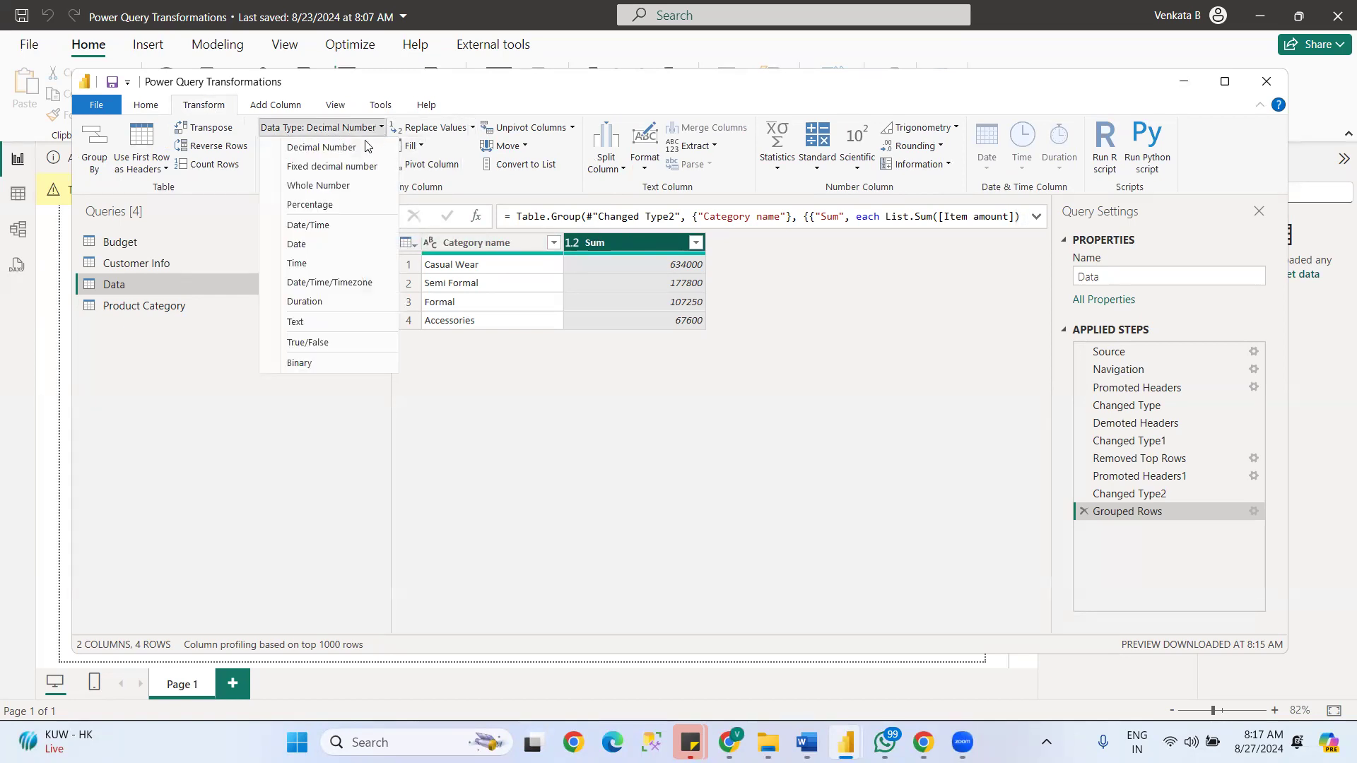
left_click(317, 206)
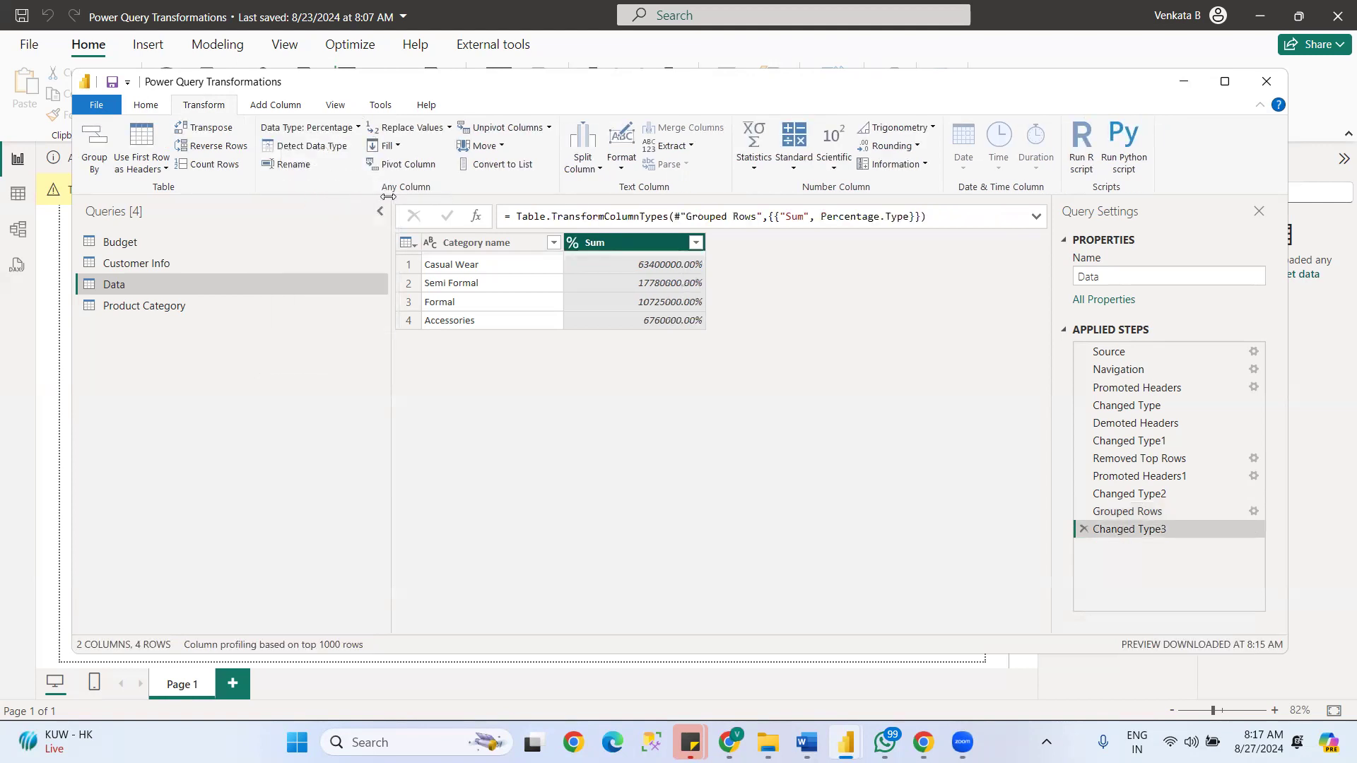
left_click(351, 127)
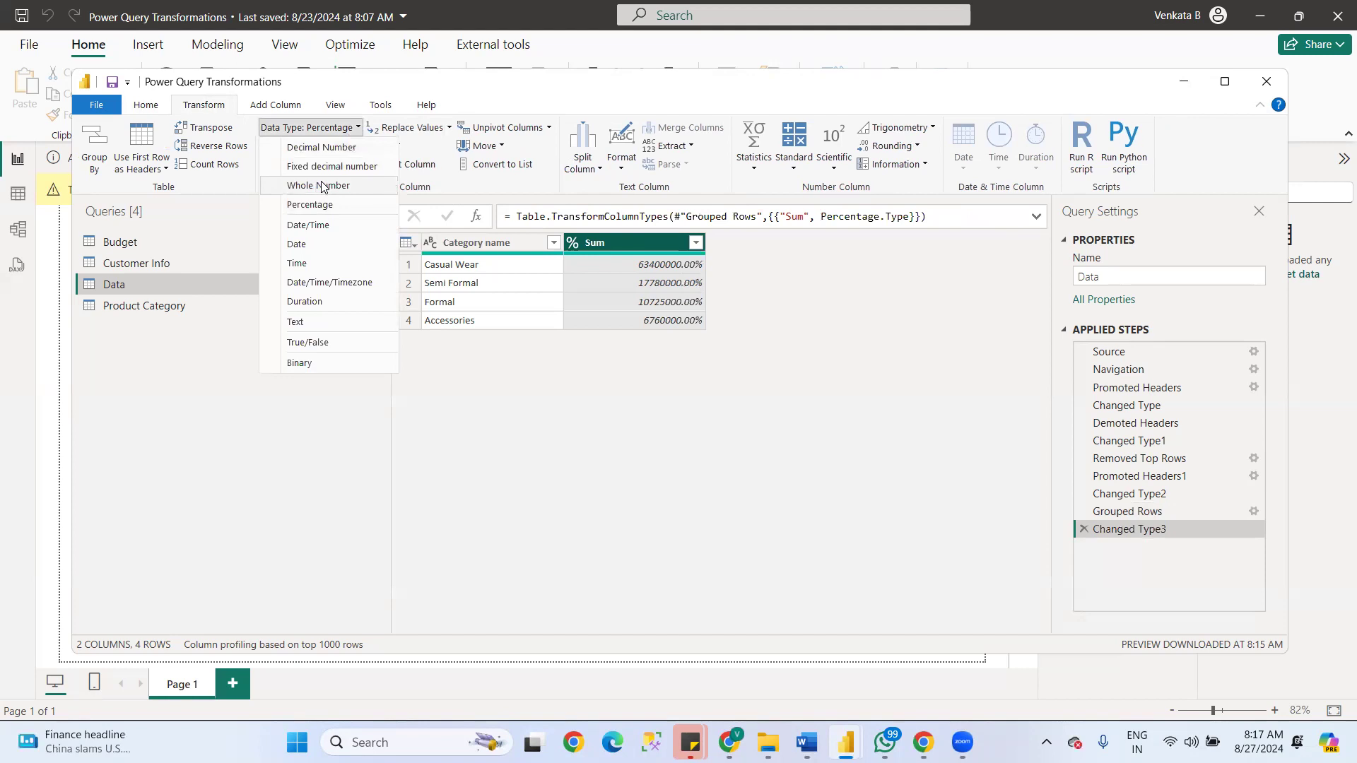
left_click(323, 181)
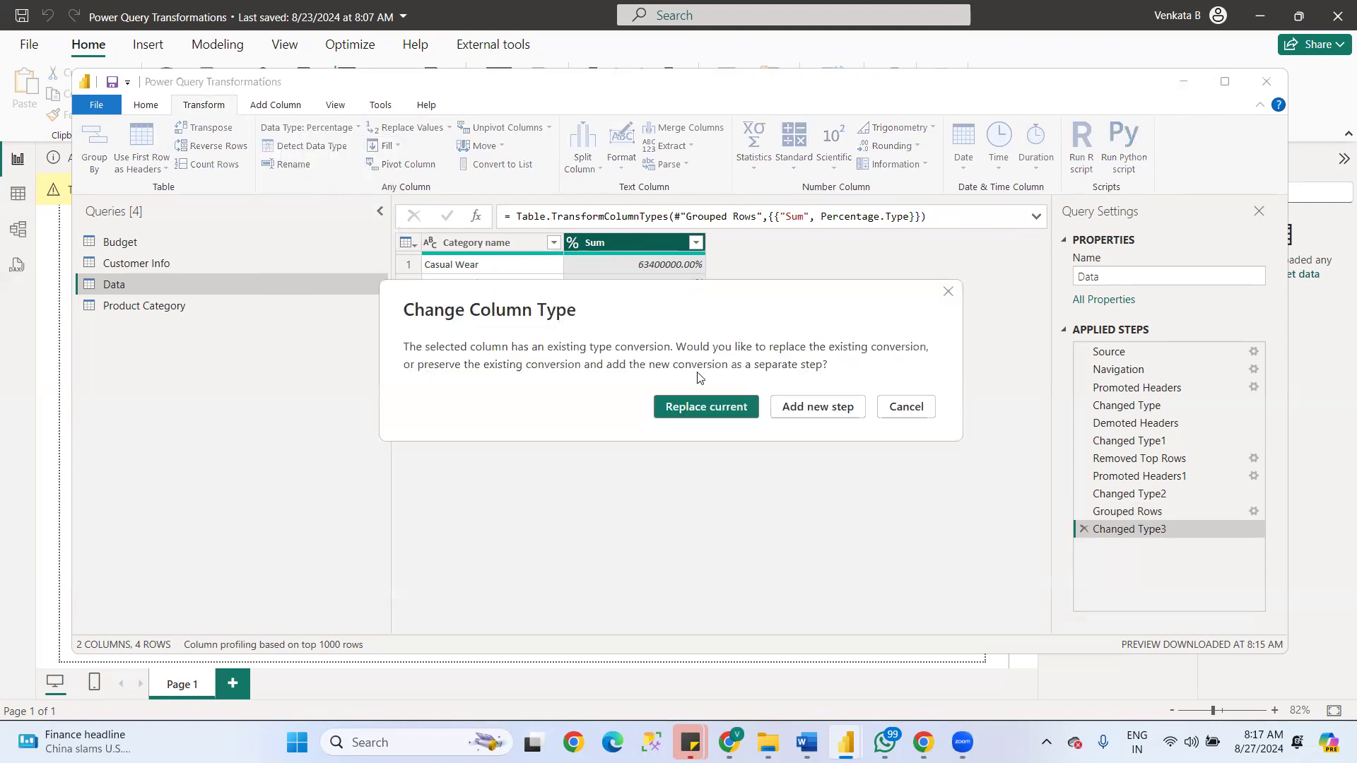
left_click(714, 410)
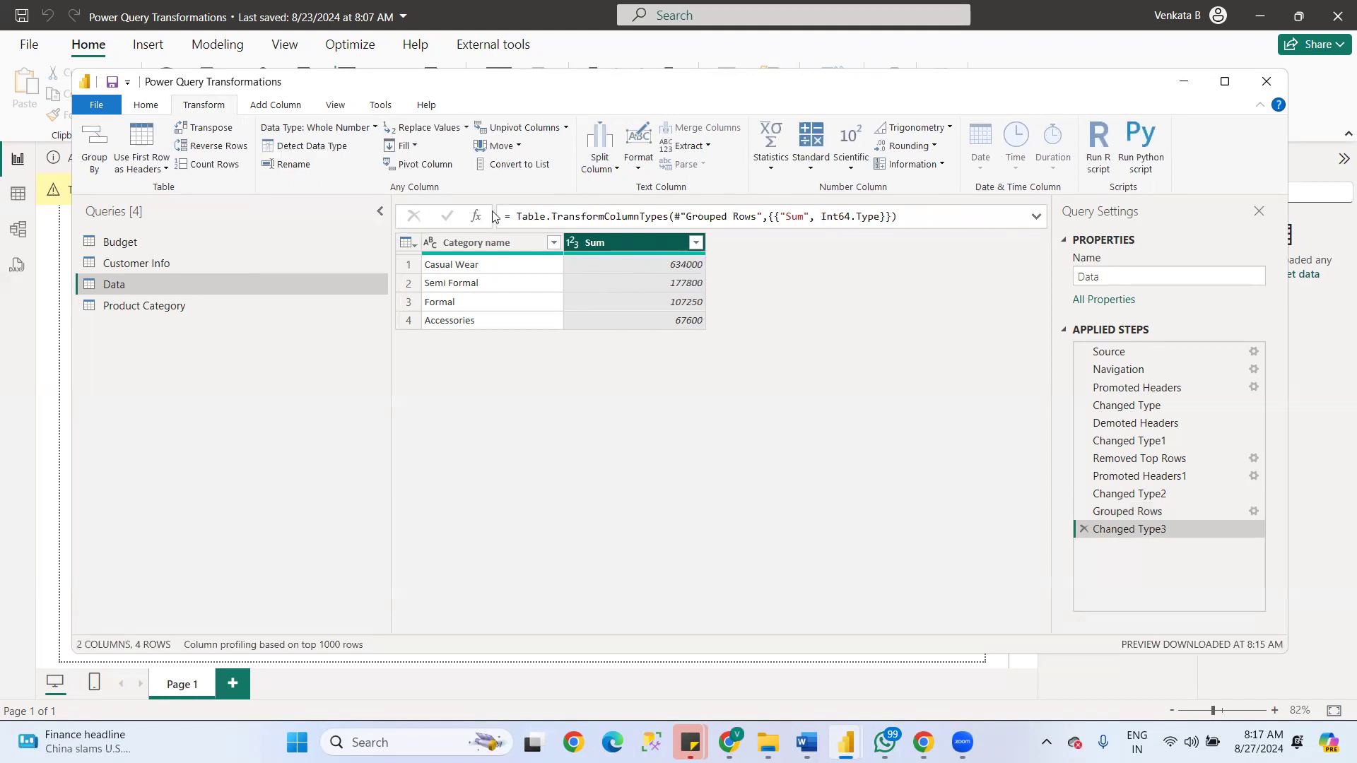
left_click(372, 132)
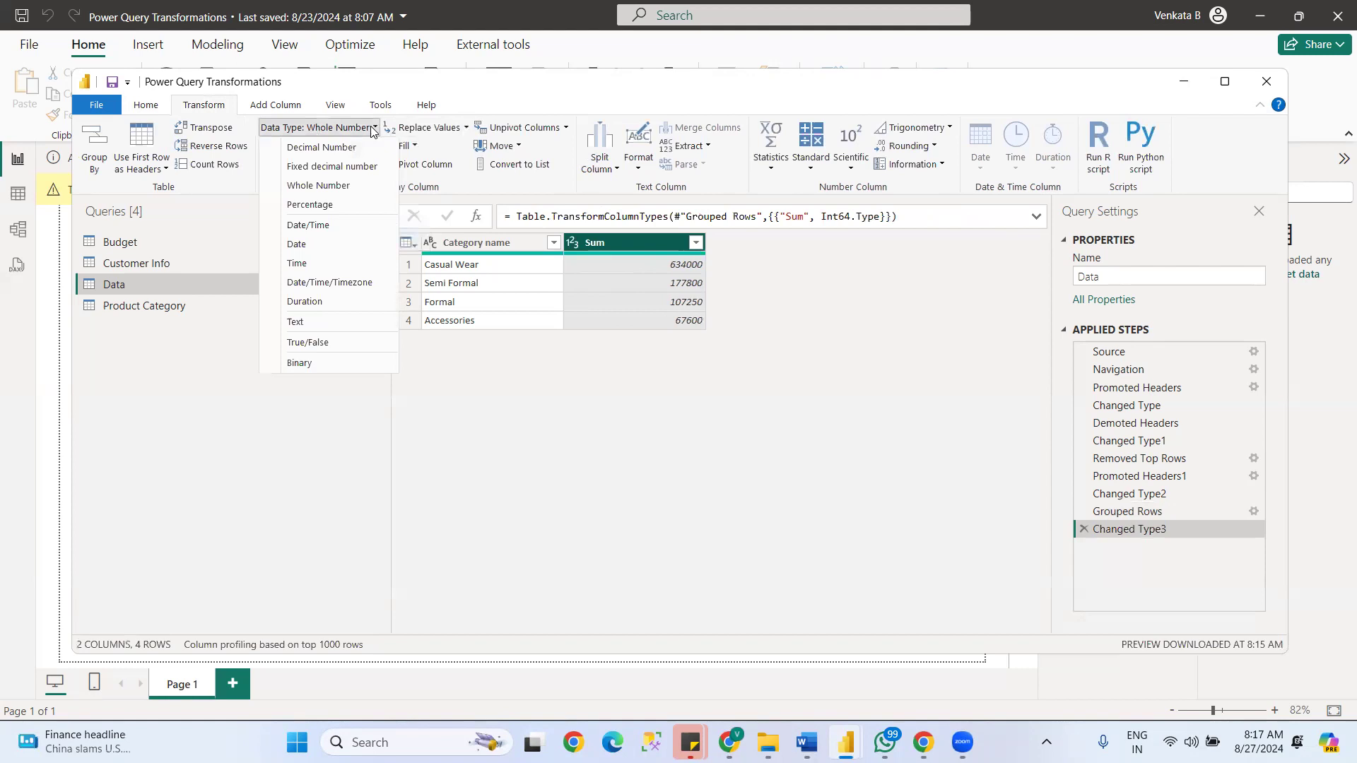
left_click(254, 450)
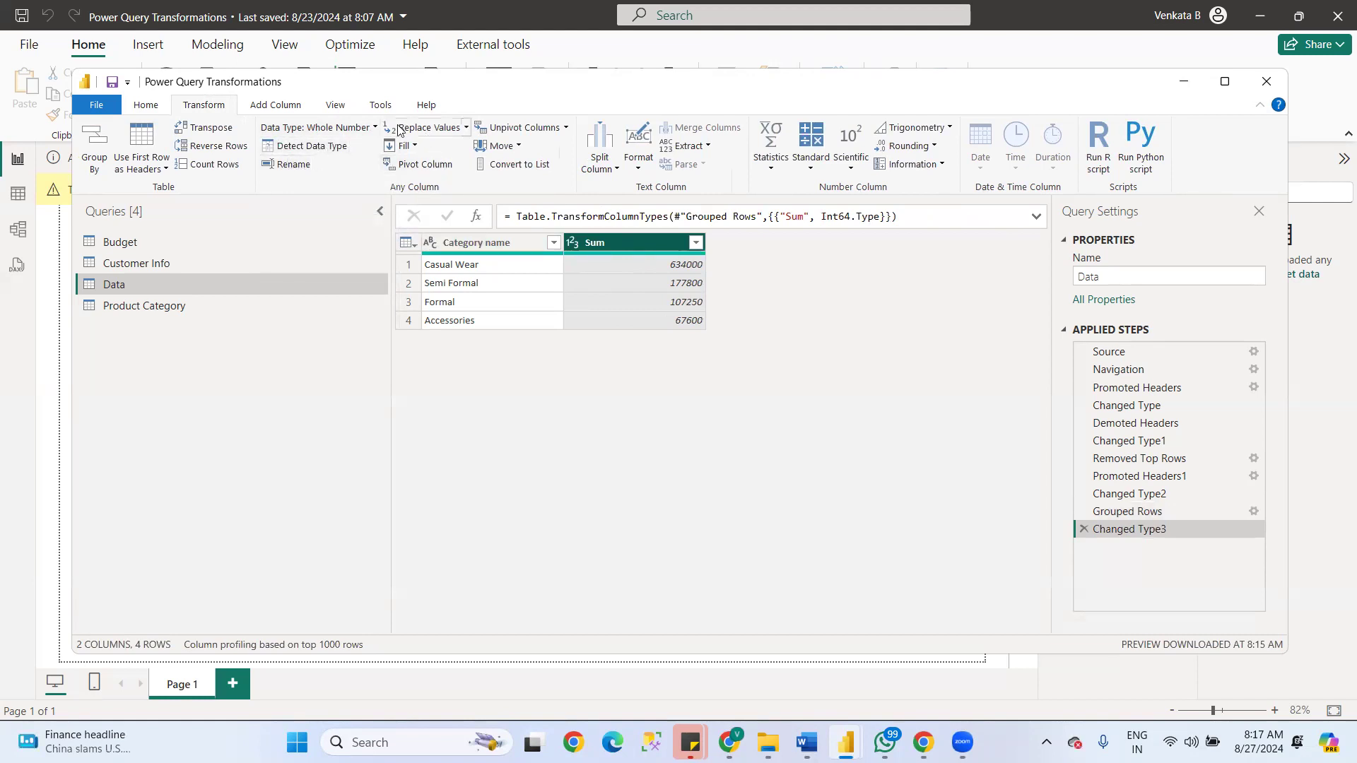
left_click(466, 127)
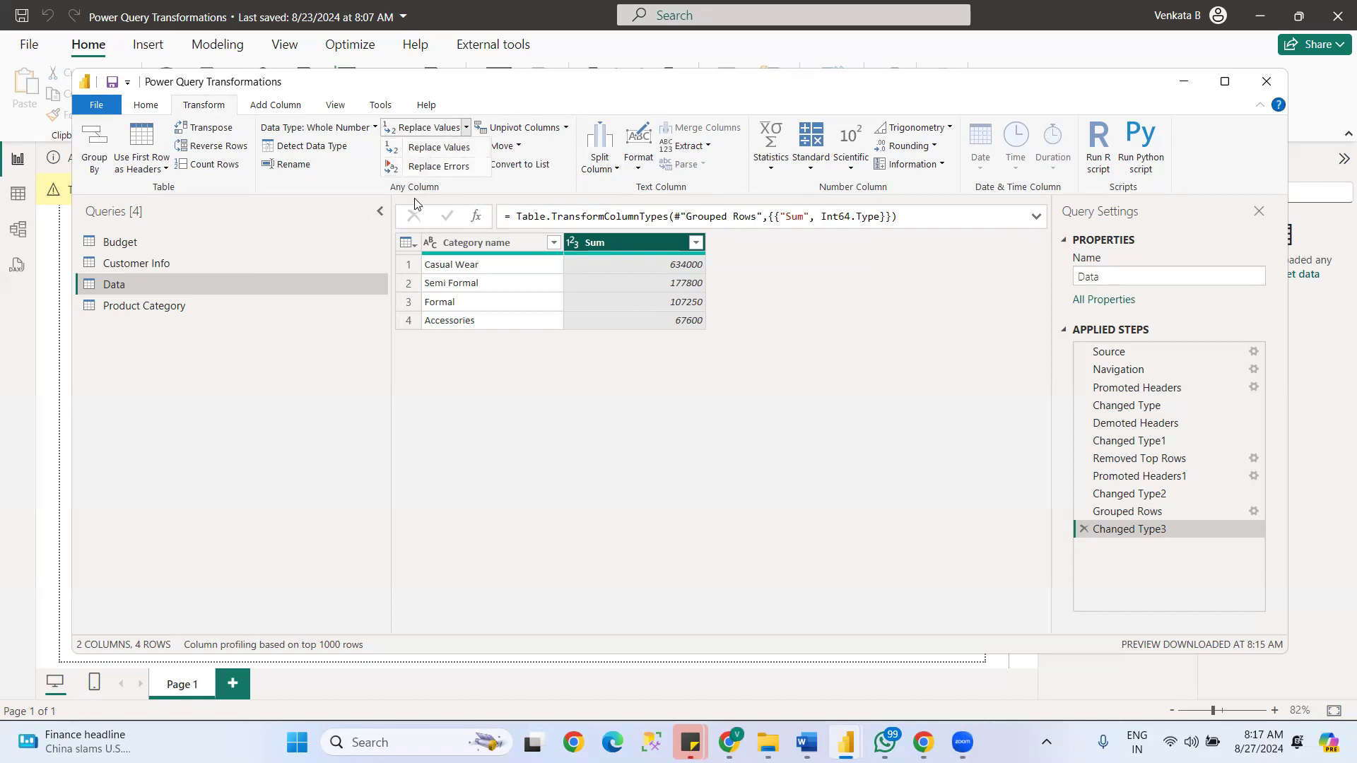
- Delete the Sum column's type change and the Category name grouping from the Data query's applied steps
left_click(1088, 534)
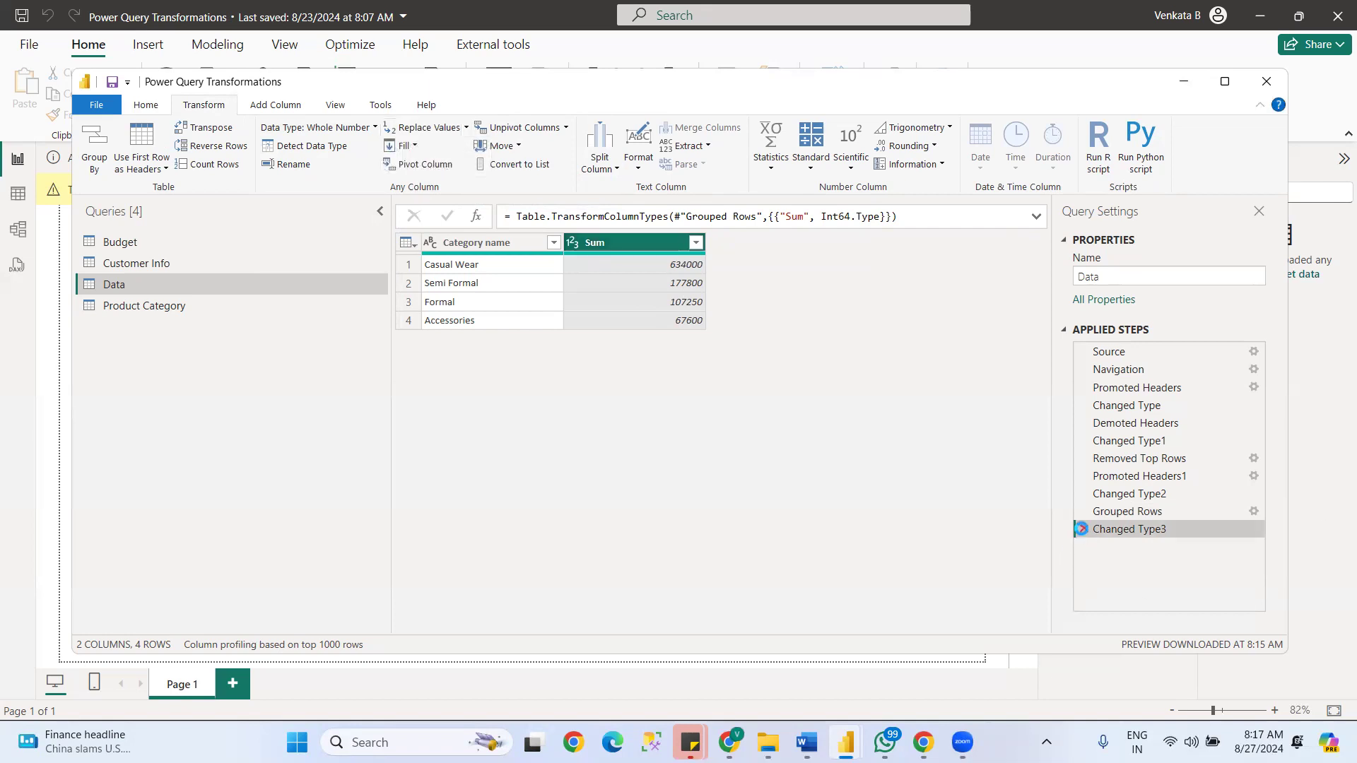
left_click(1082, 528)
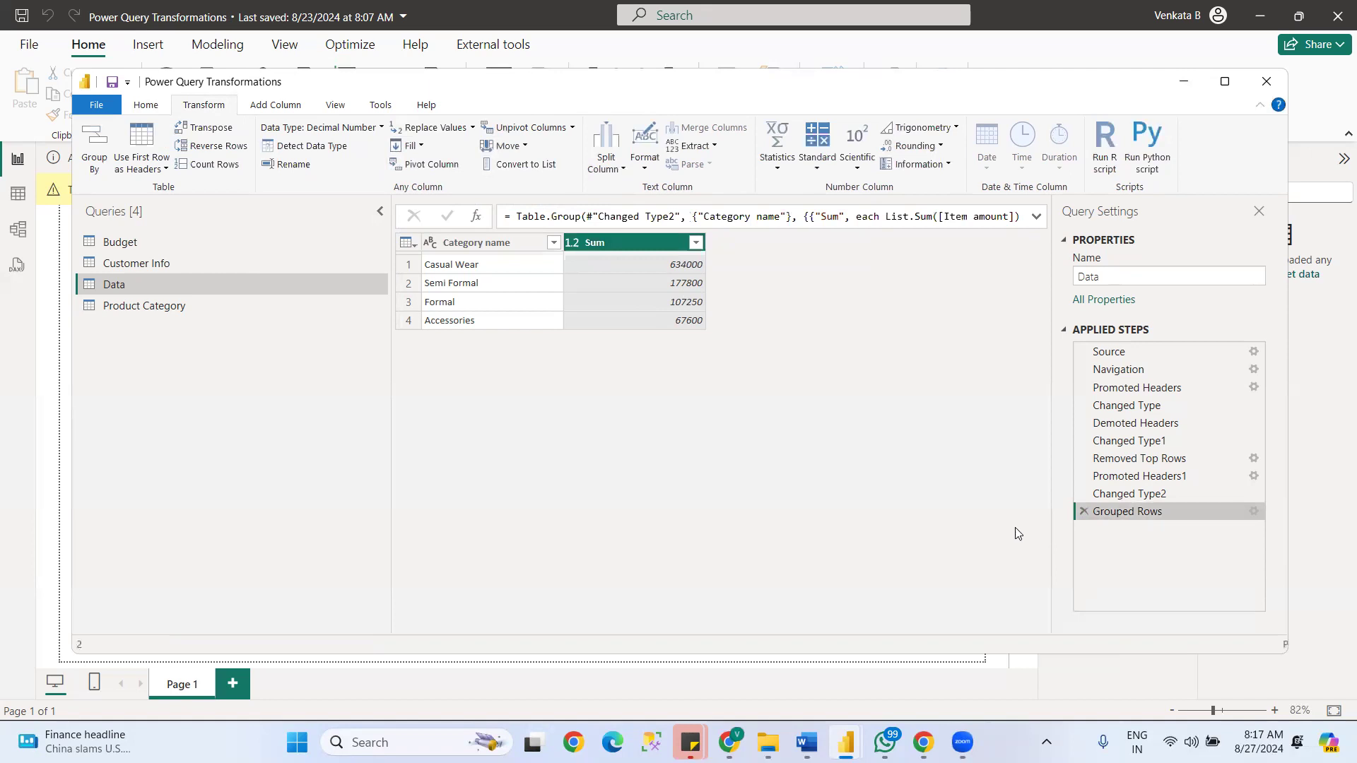
left_click(1082, 511)
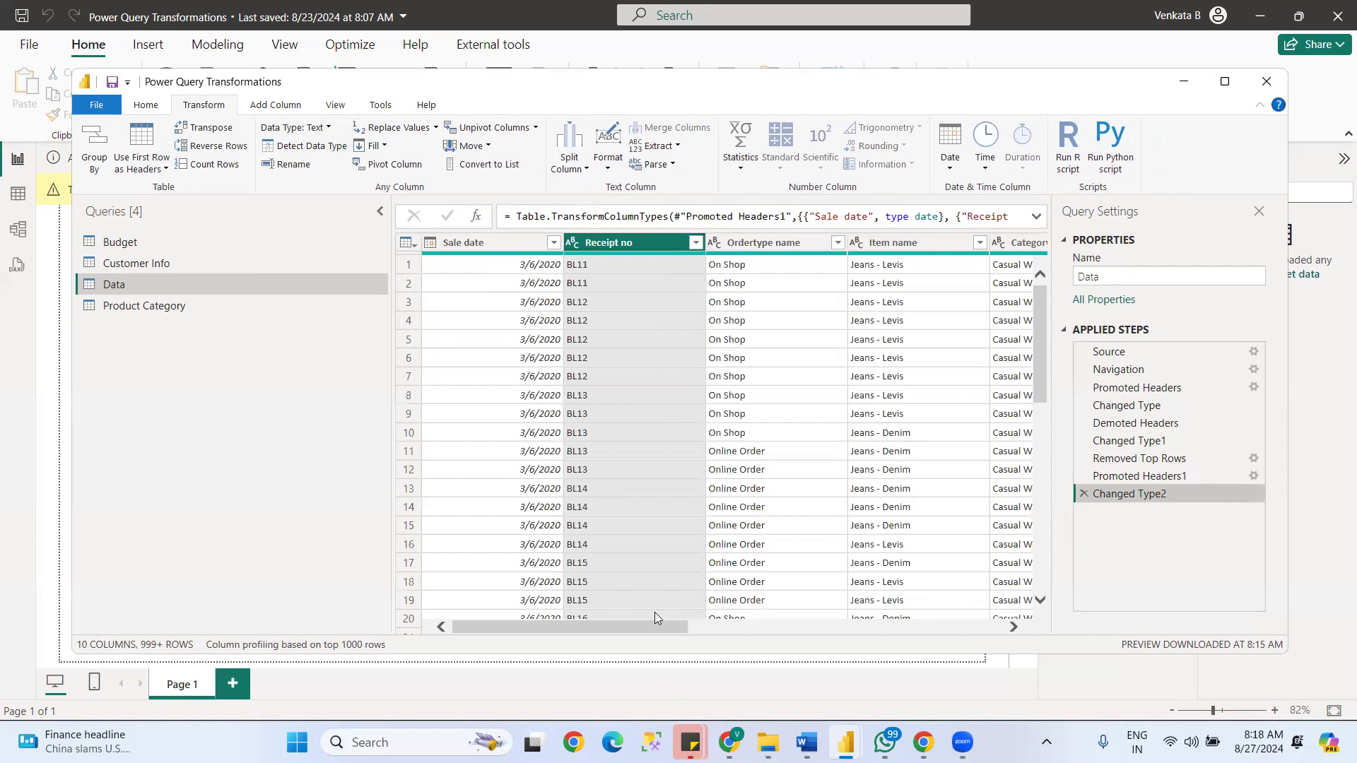
- Replace the value 0 with null in the Data table's Tax amount column
left_click_drag(653, 626, 456, 612)
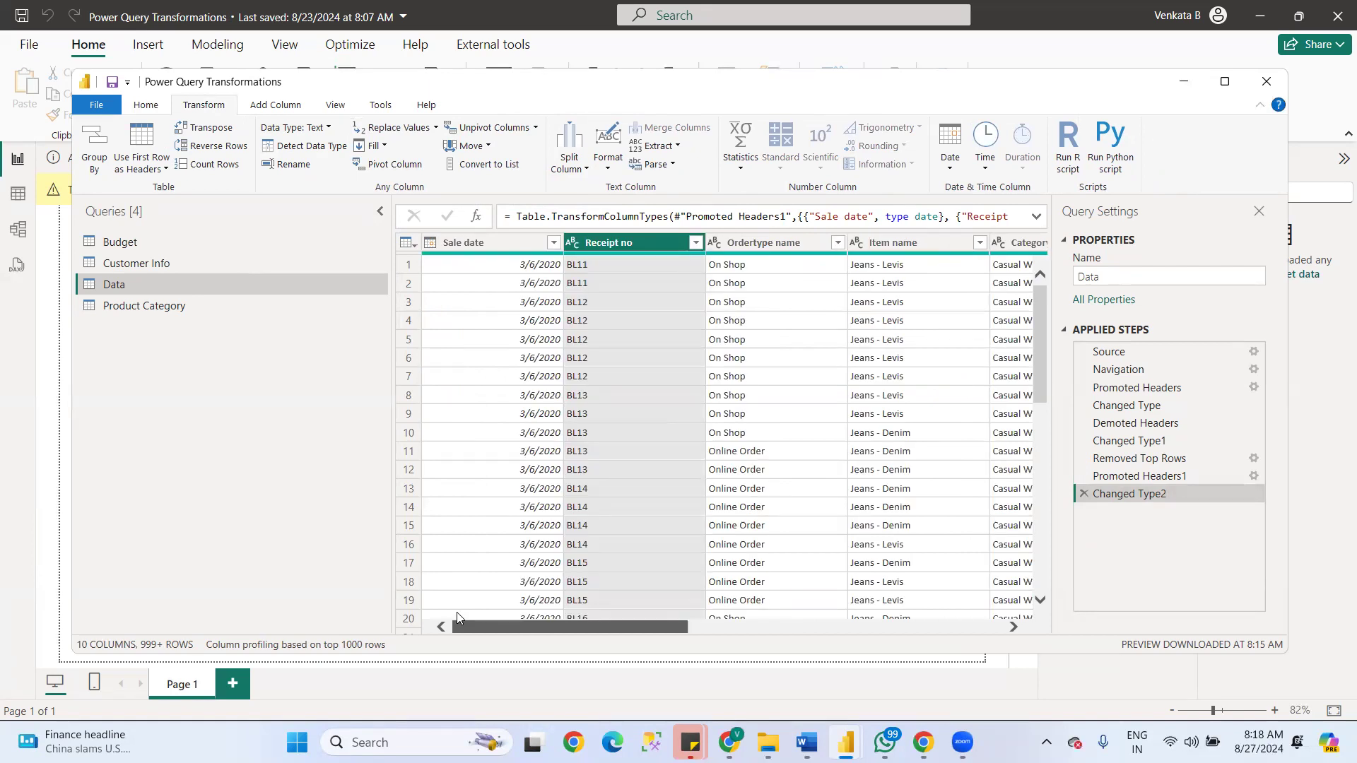
scroll(560, 602, "right", 3)
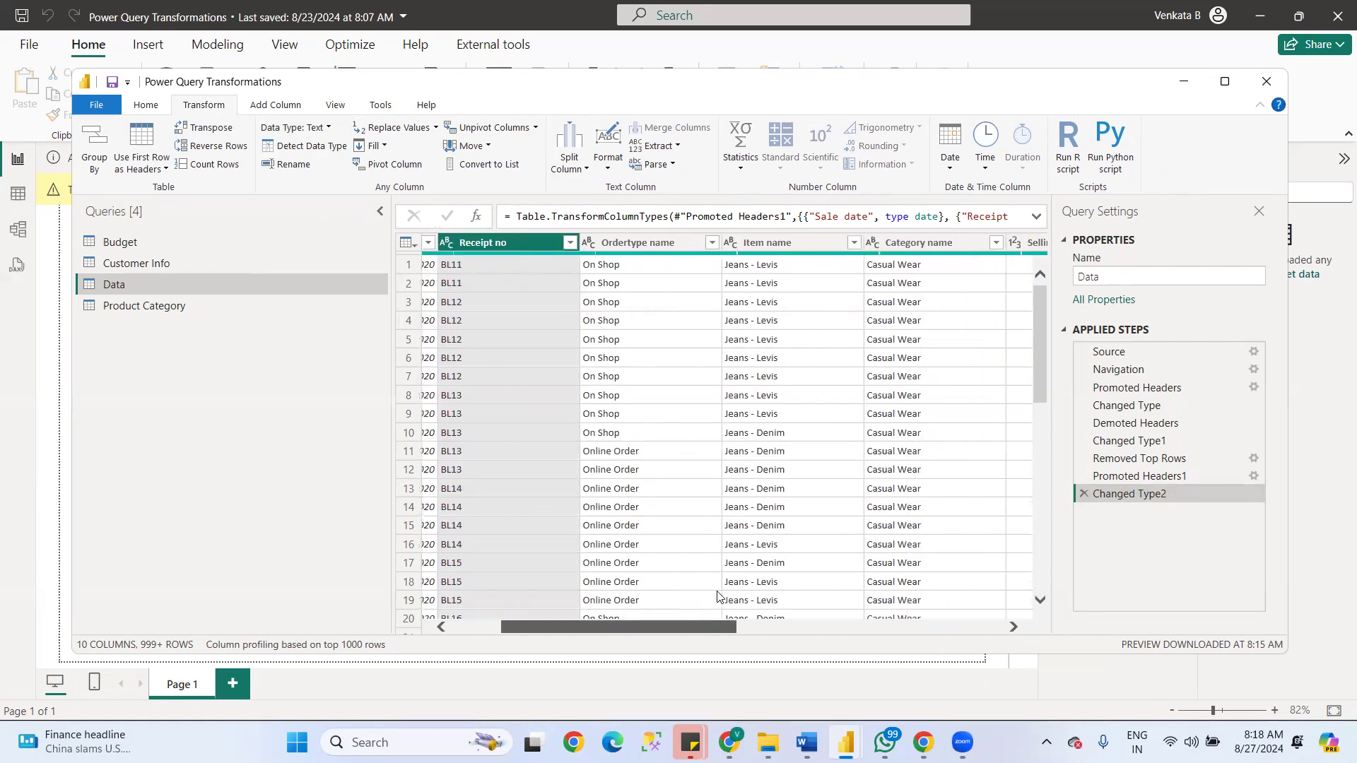
scroll(717, 596, "right", 15)
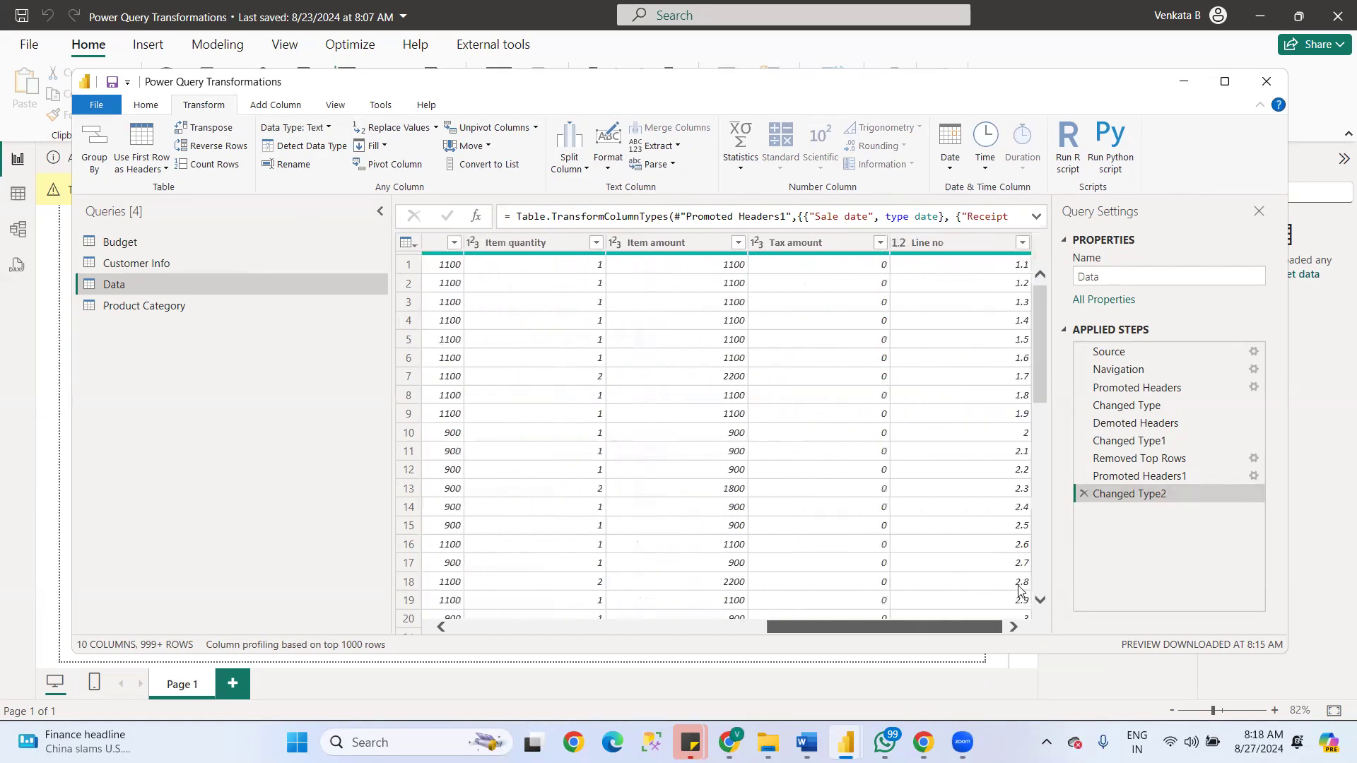
left_click(870, 243)
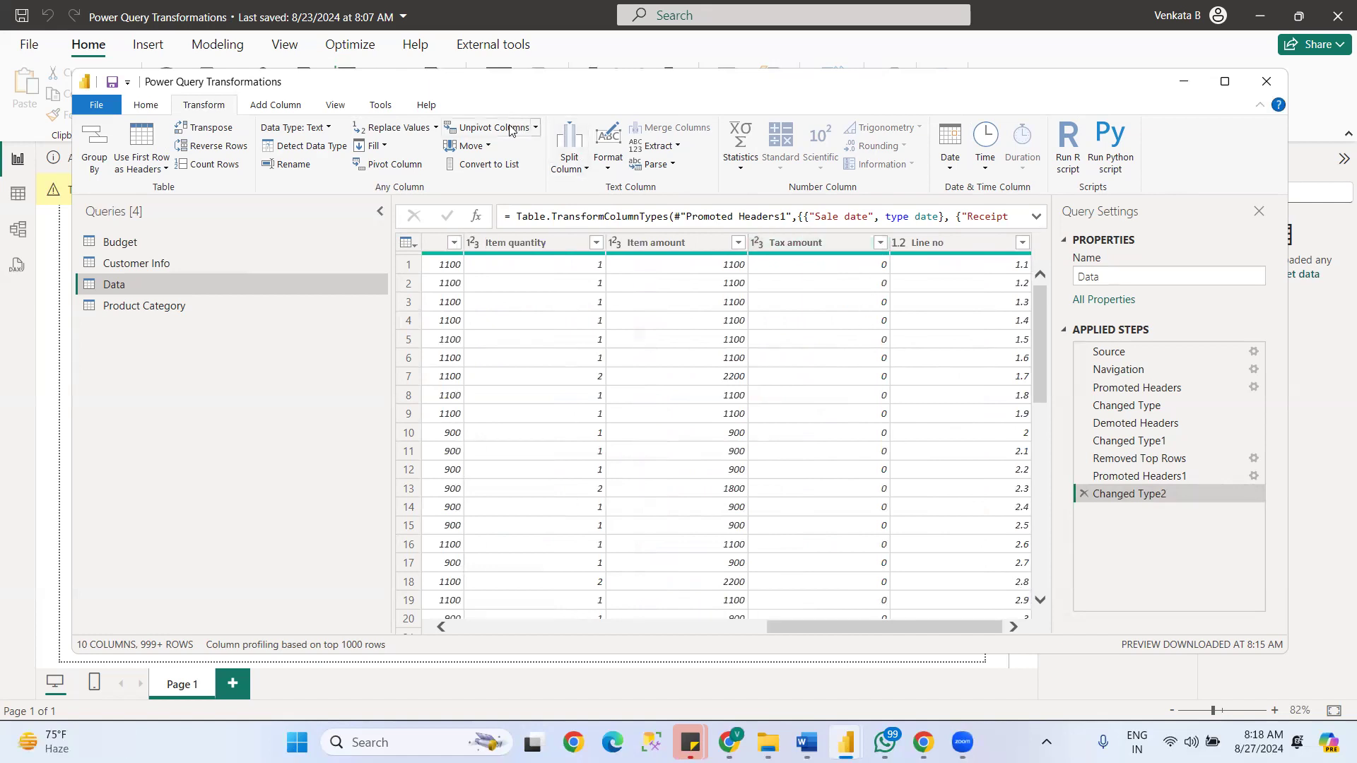
left_click(808, 241)
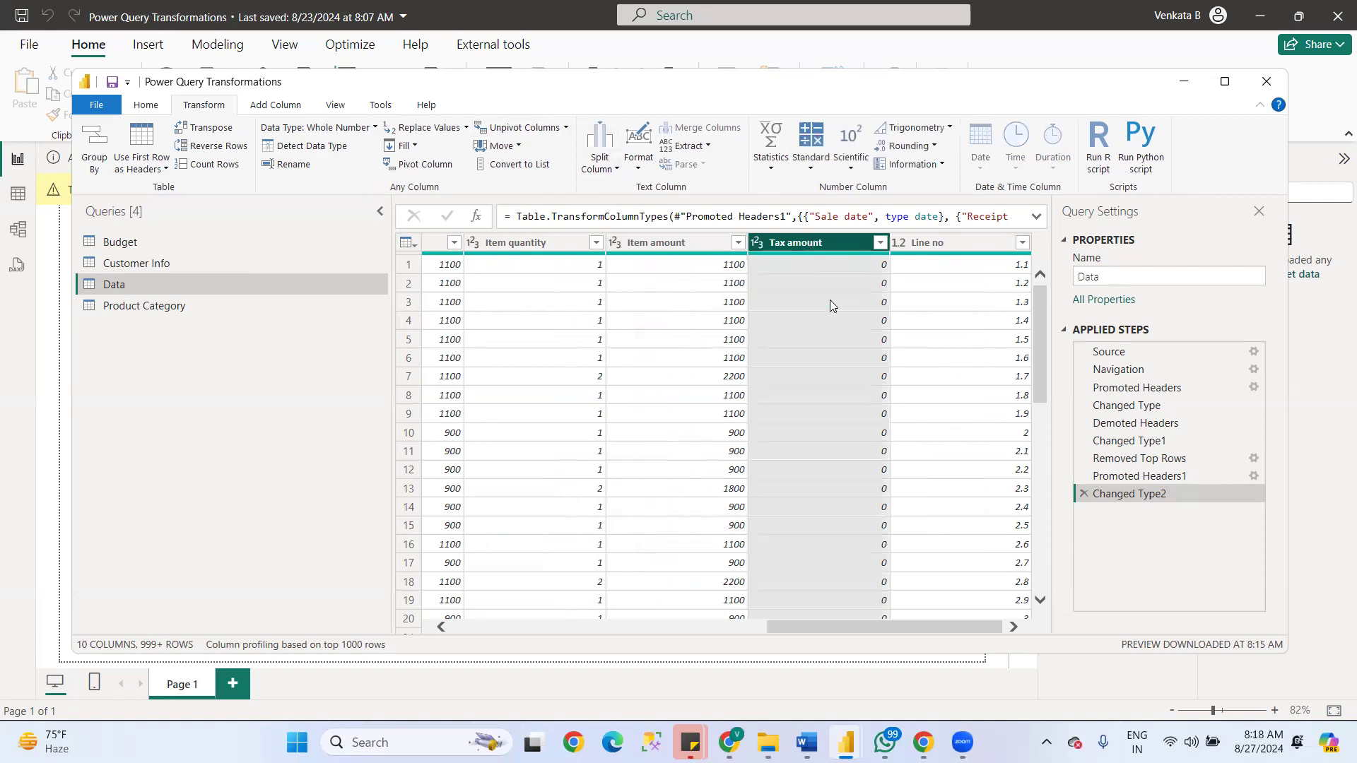
left_click(463, 131)
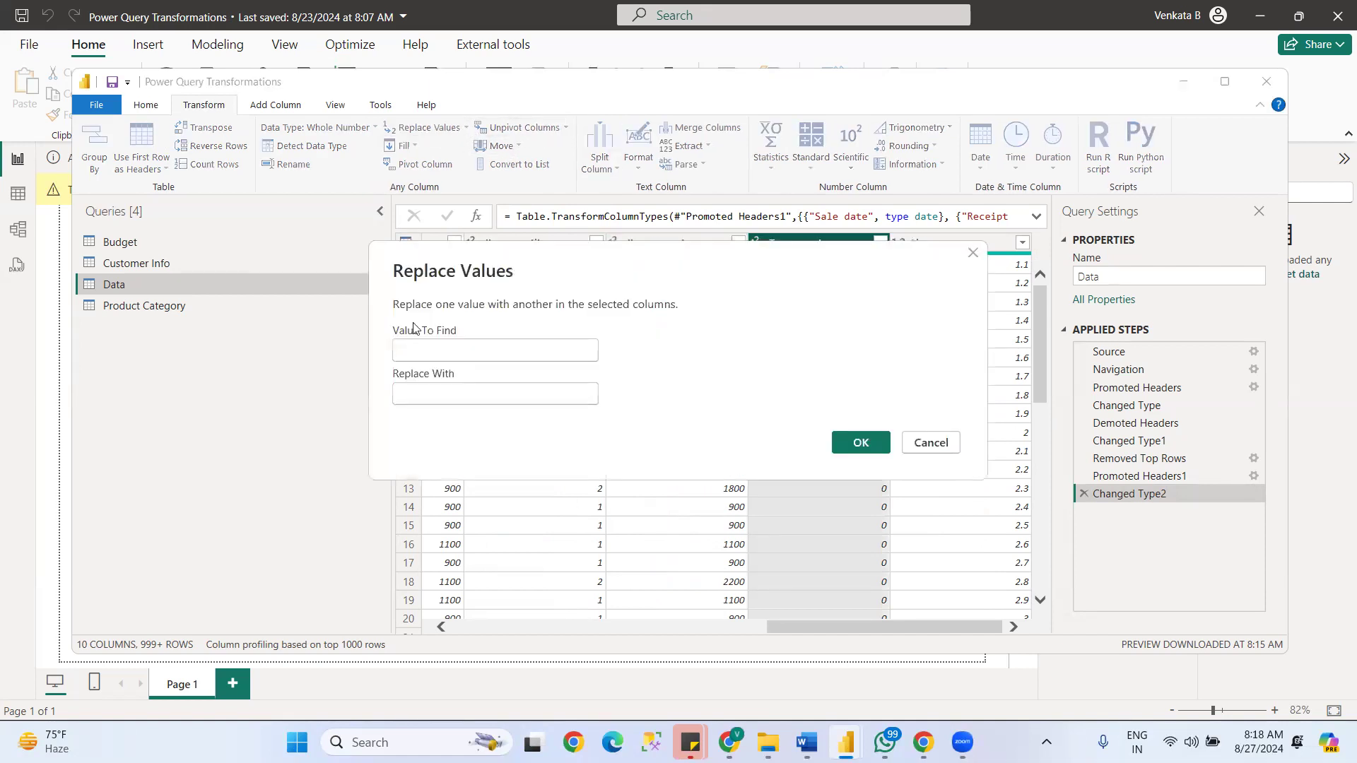
type("0")
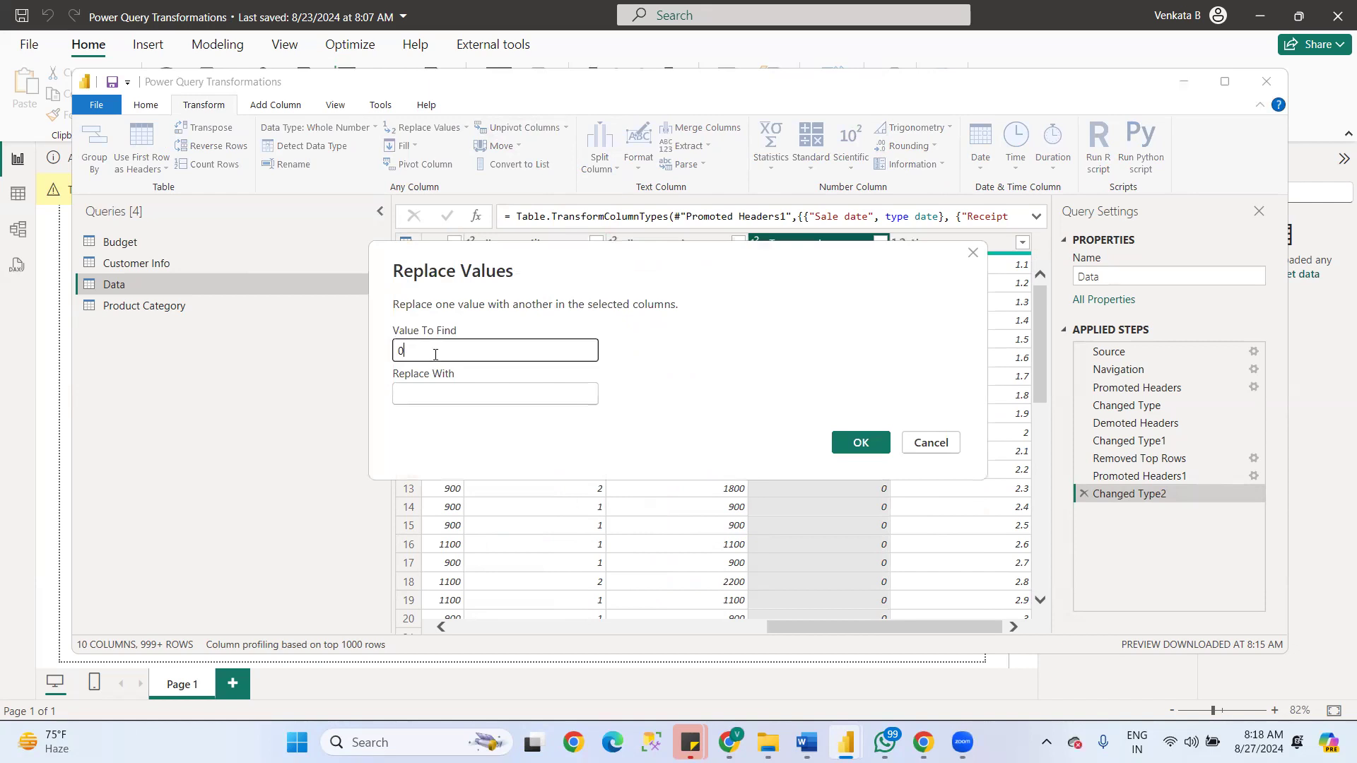
left_click(454, 393)
type("null")
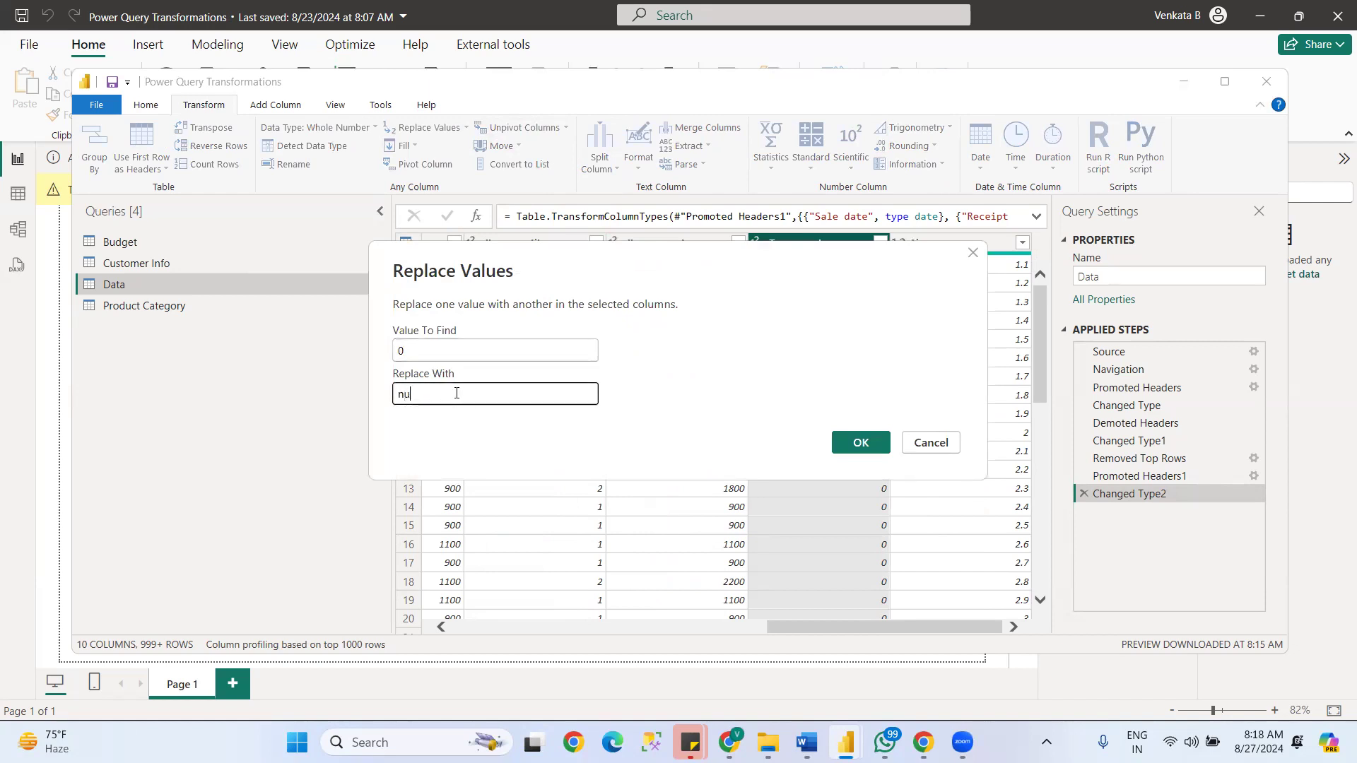
left_click(861, 444)
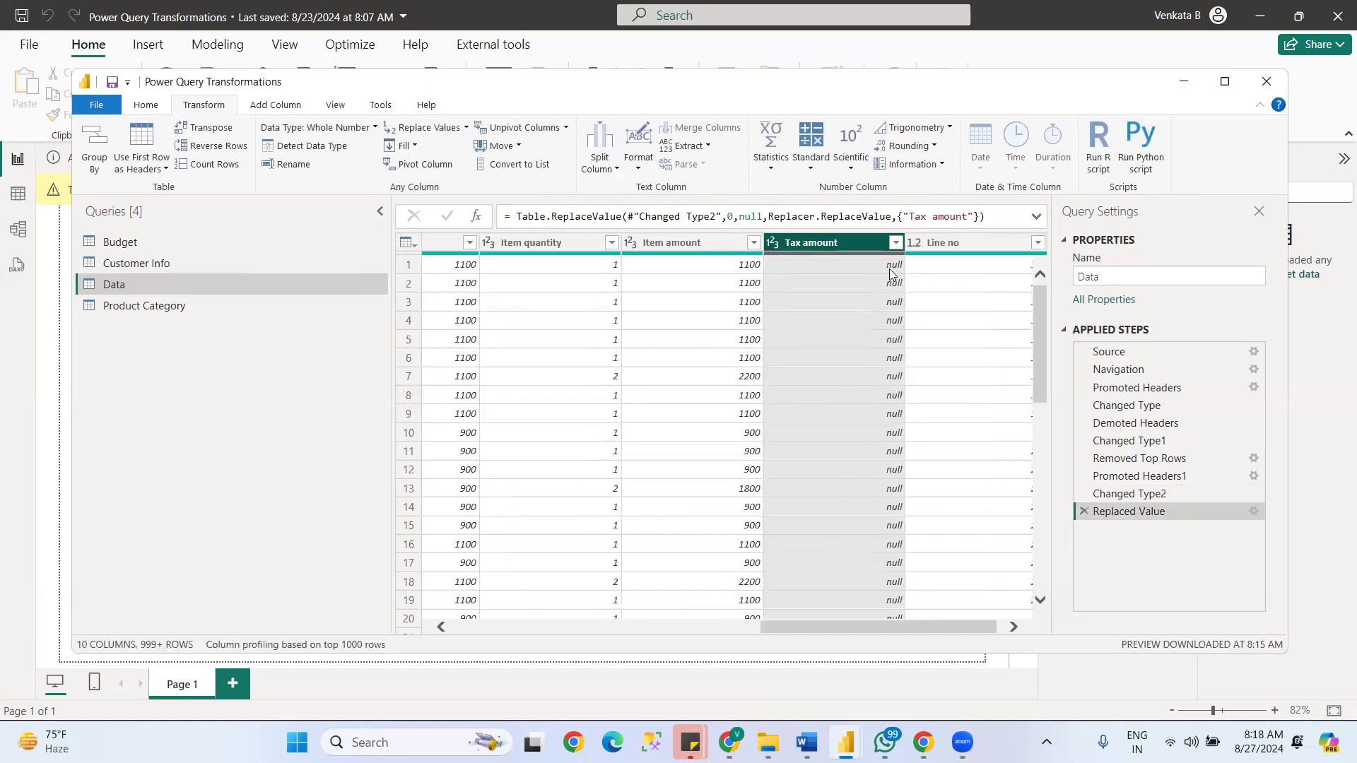
- Replace errors in the Tax amount column with 0
left_click(462, 128)
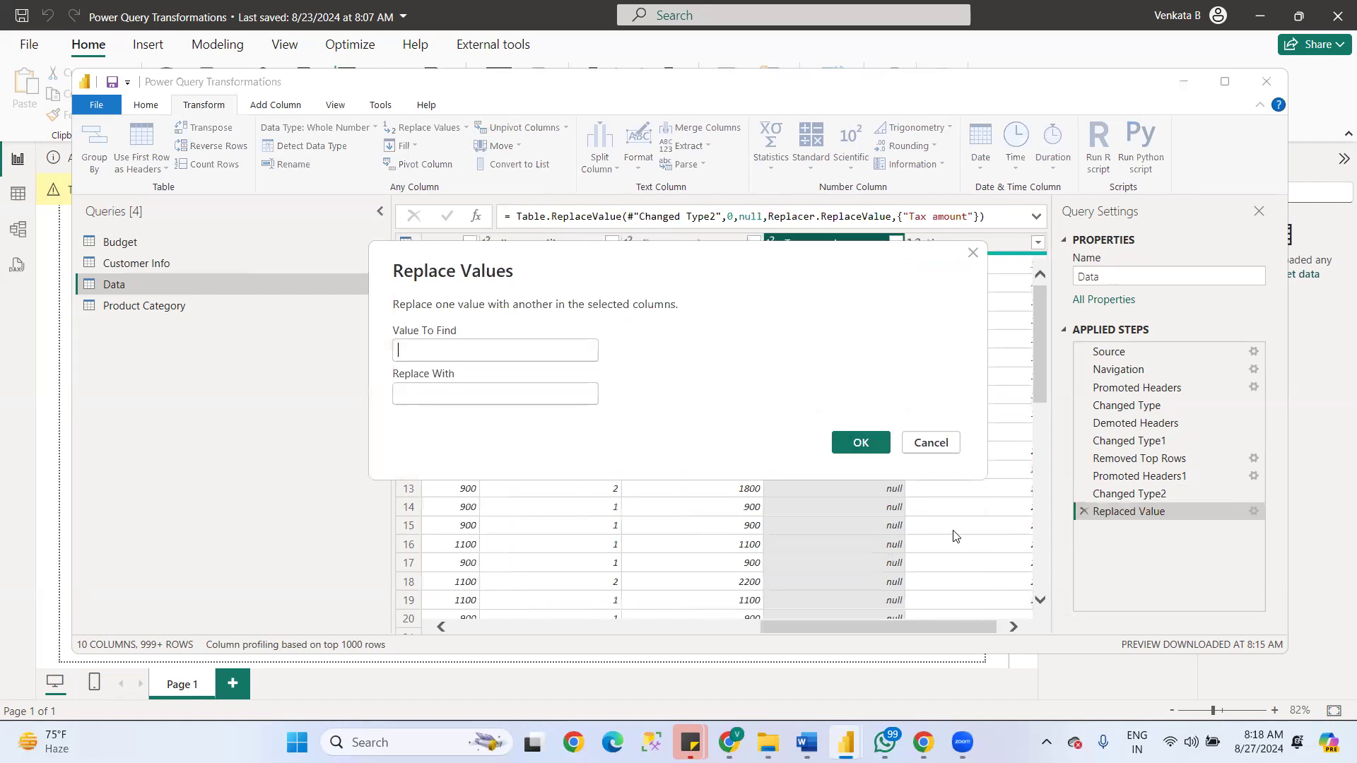
left_click(930, 443)
left_click(466, 127)
left_click(439, 167)
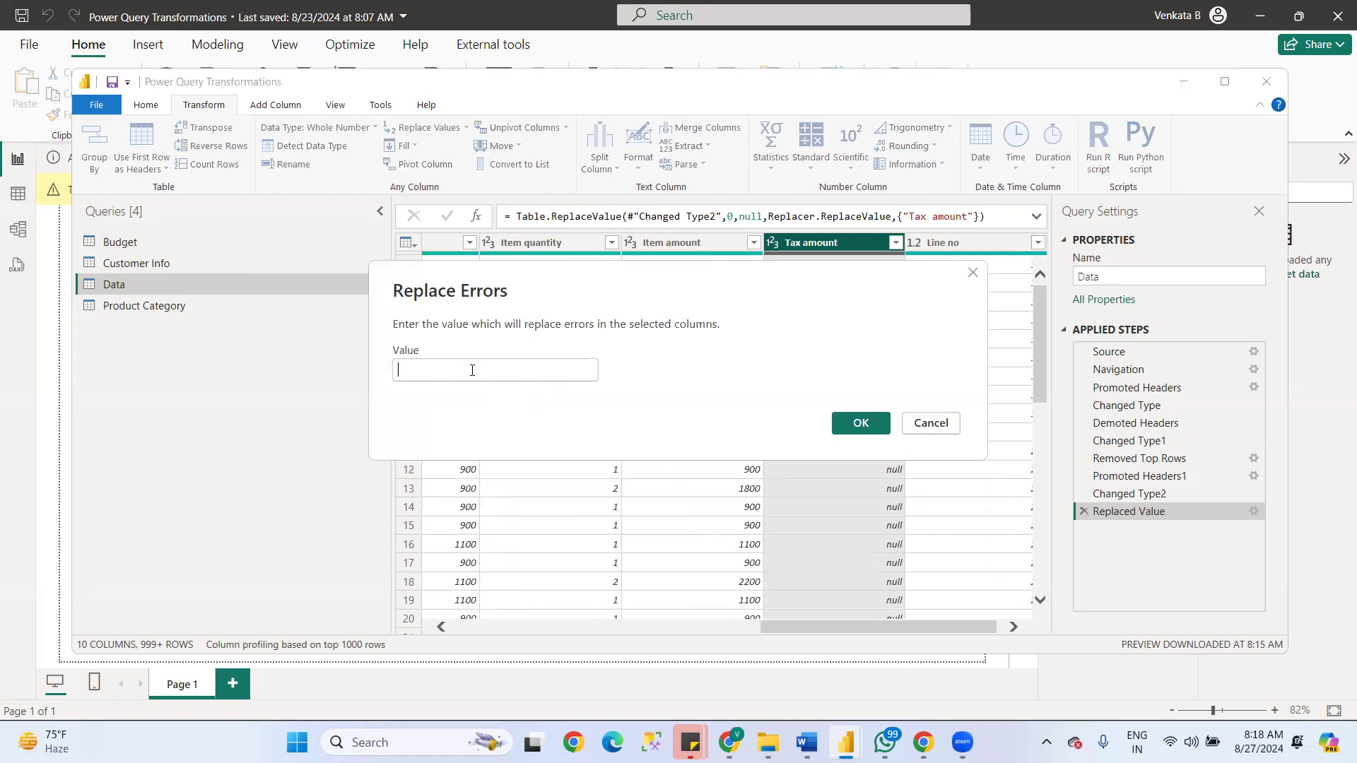
left_click(471, 370)
type("nu")
key("BackSpace")
type("0")
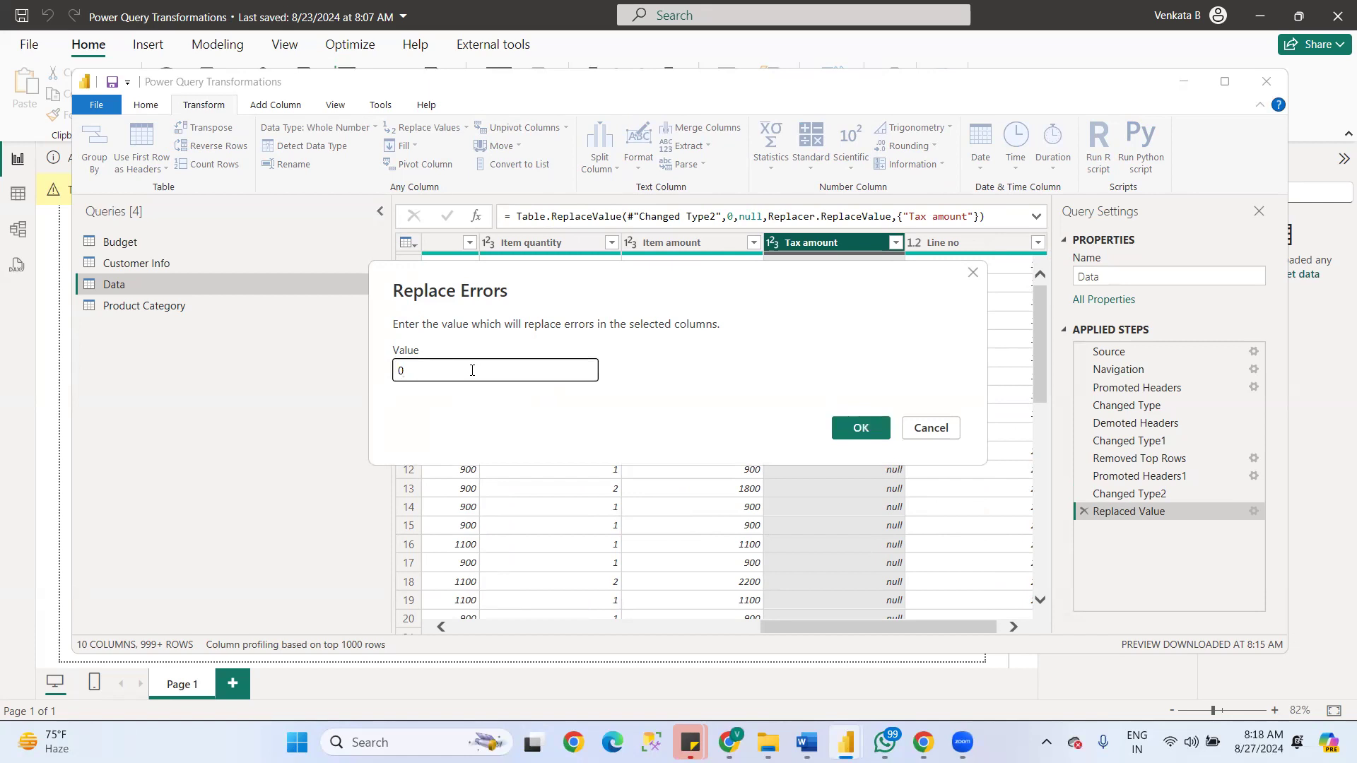
left_click(850, 427)
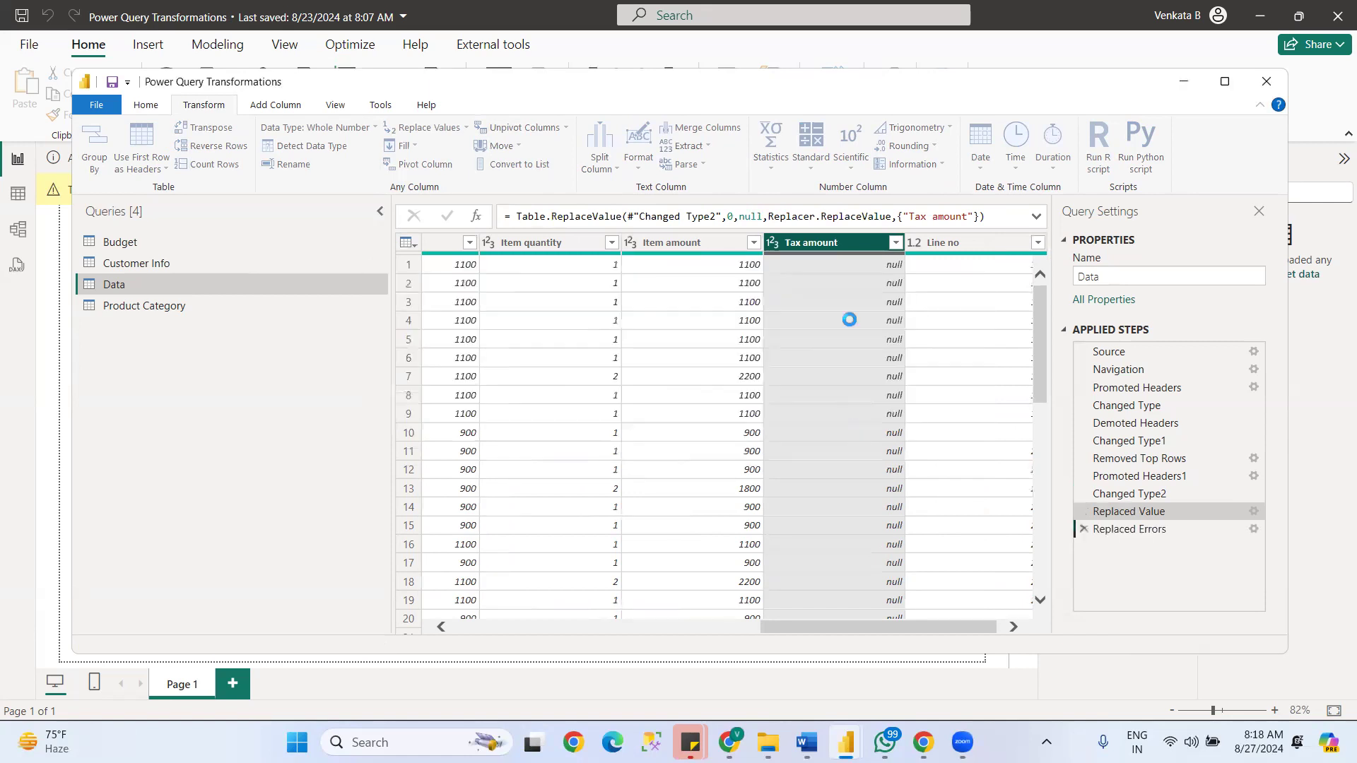
- Filter the Data table to rows where Tax amount equals 0, and delete that filter from the applied steps
left_click_drag(1039, 293, 1022, 271)
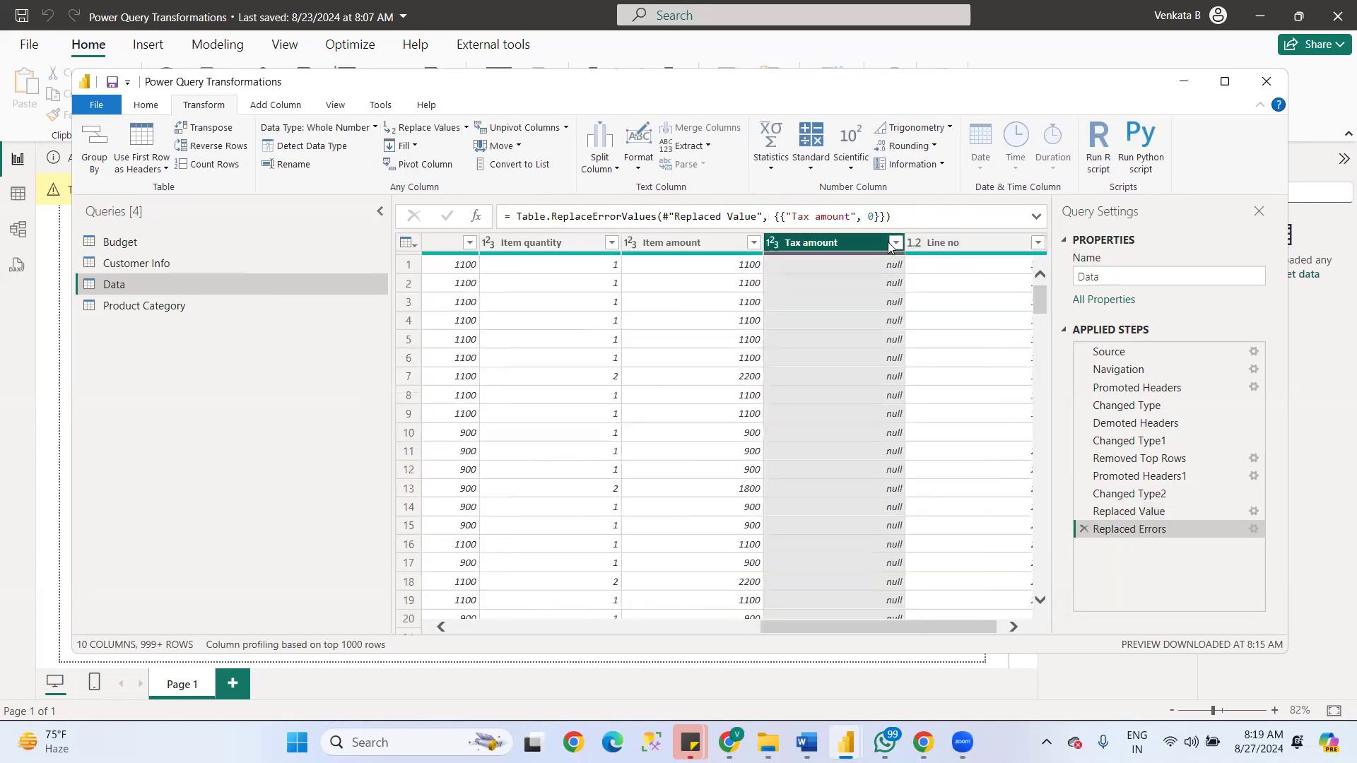
left_click(896, 243)
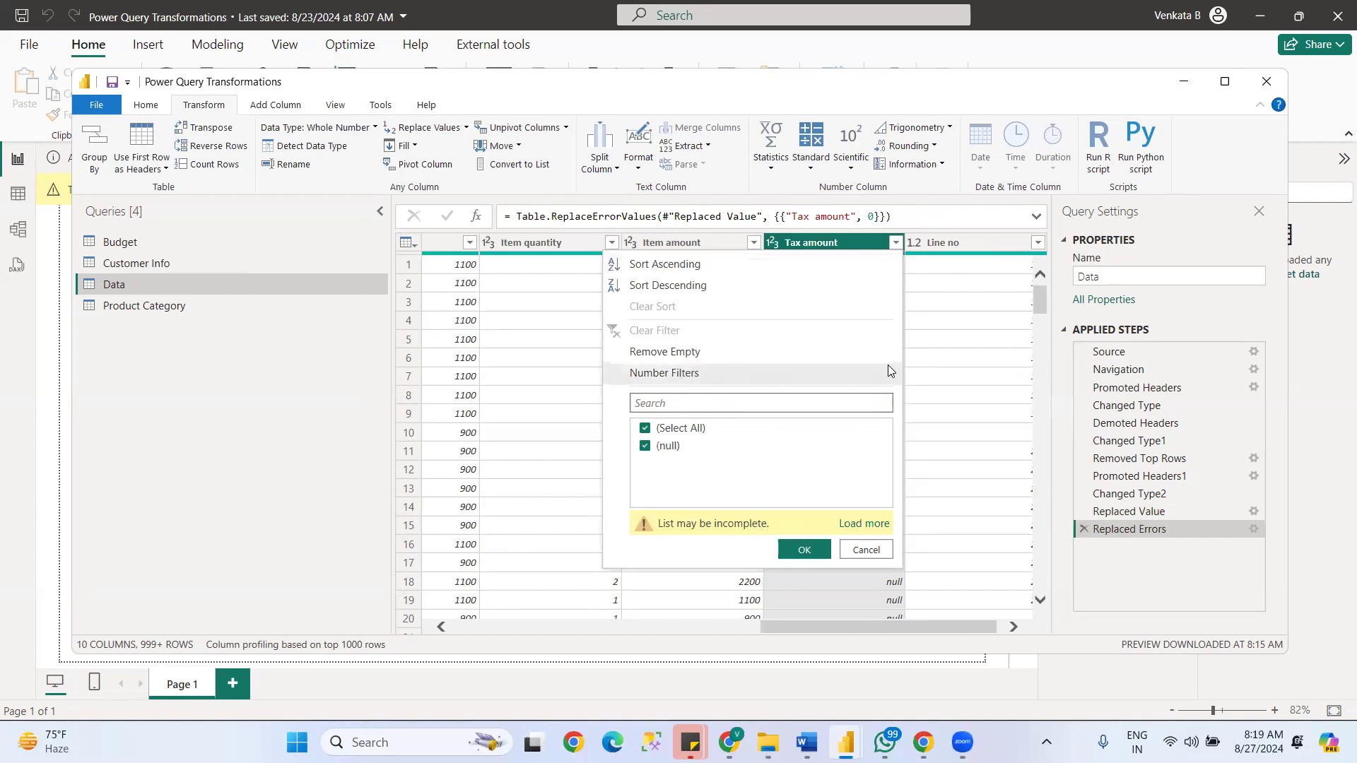
mouse_move(888, 371)
left_click(939, 383)
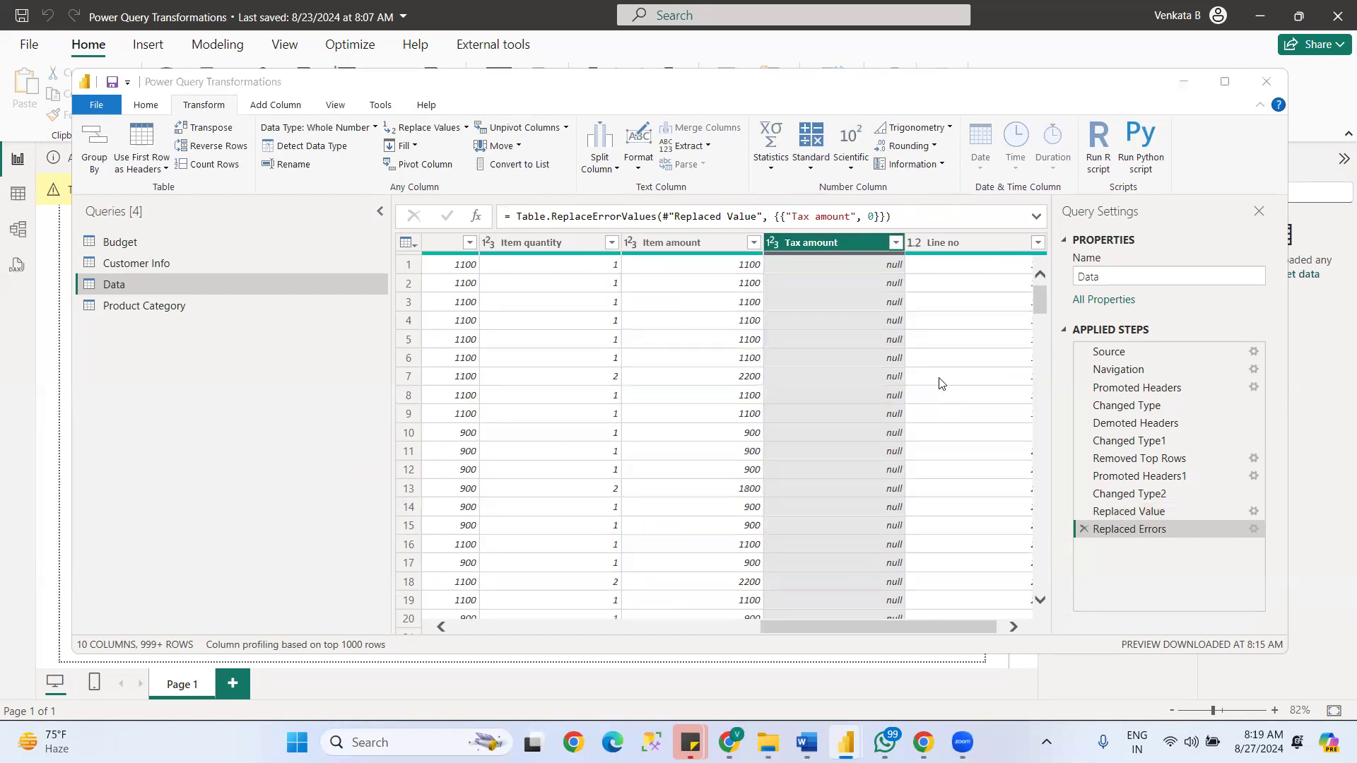
left_click(594, 358)
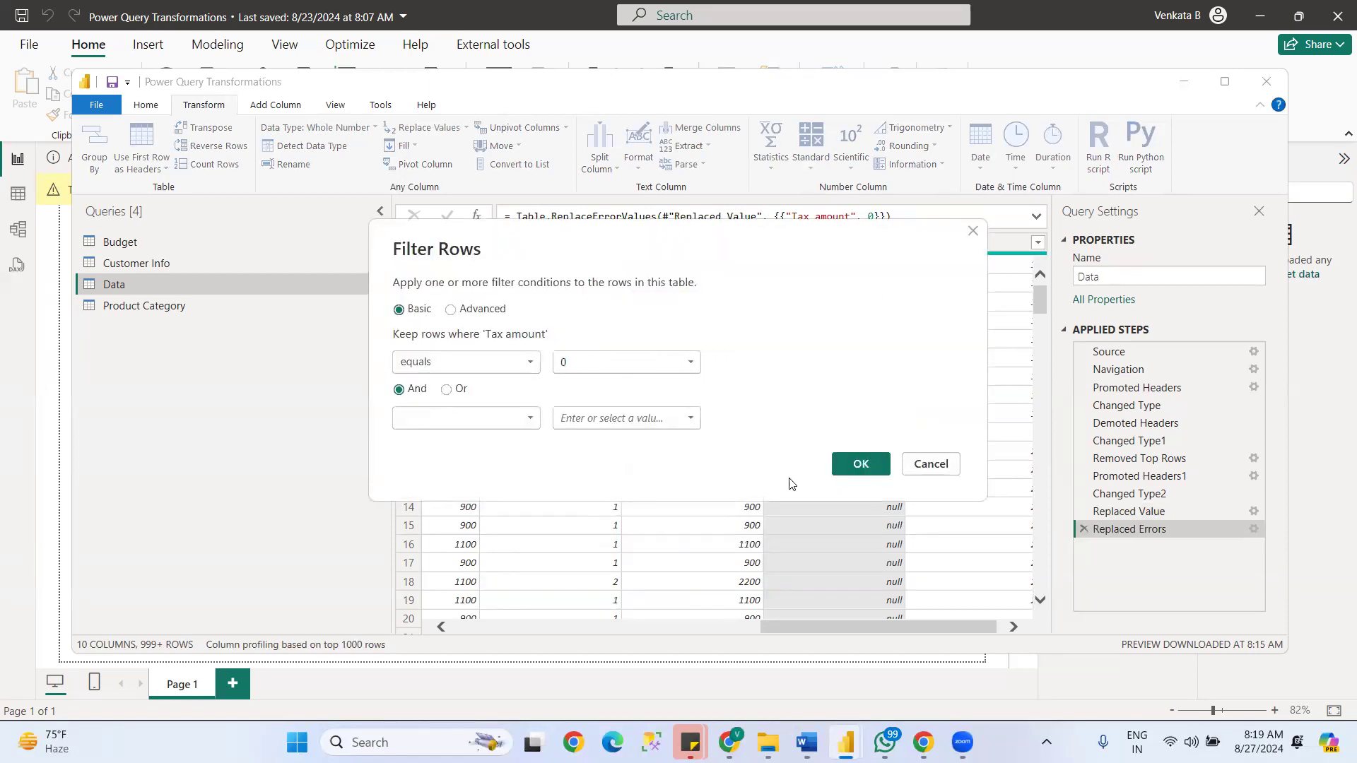
left_click(860, 464)
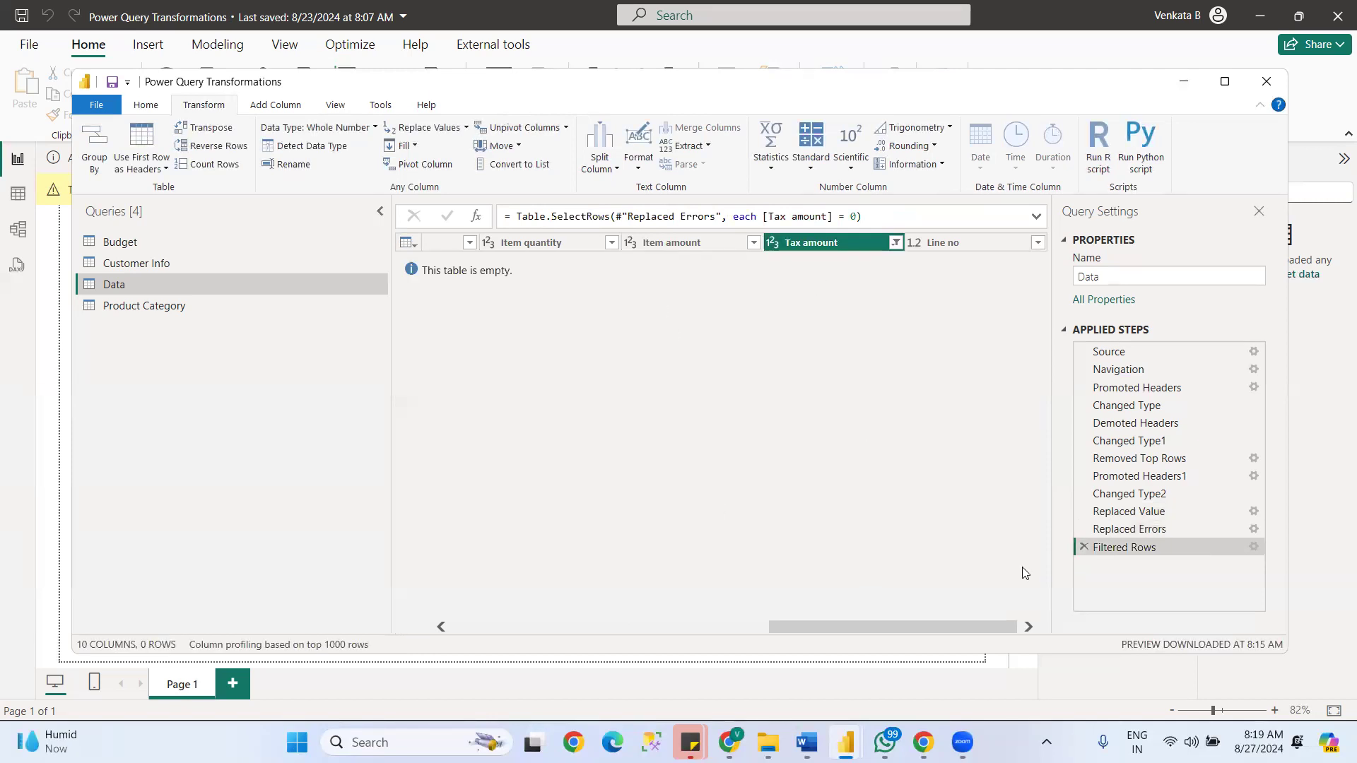
left_click(1084, 547)
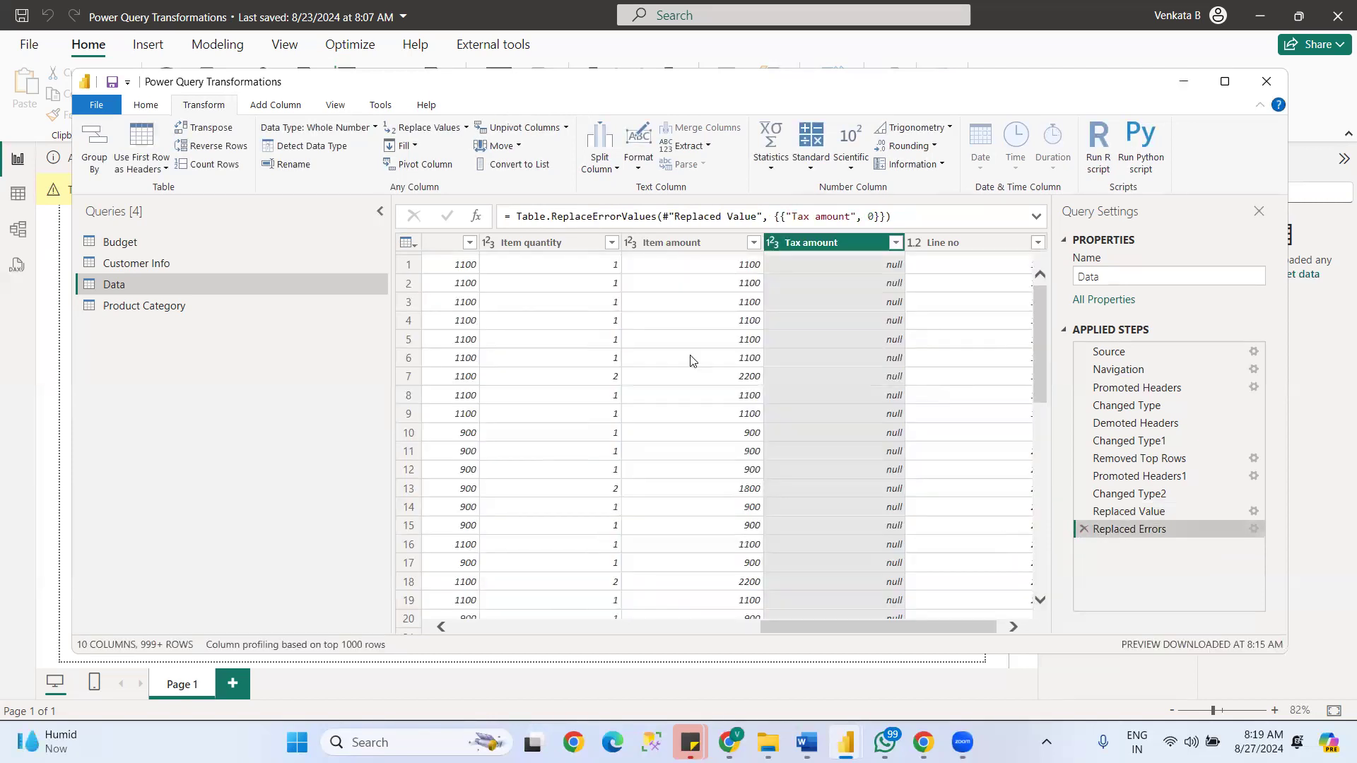
- Filter the Data table to rows where Item amount is greater than 1100, and delete that filter from the applied steps
left_click(755, 243)
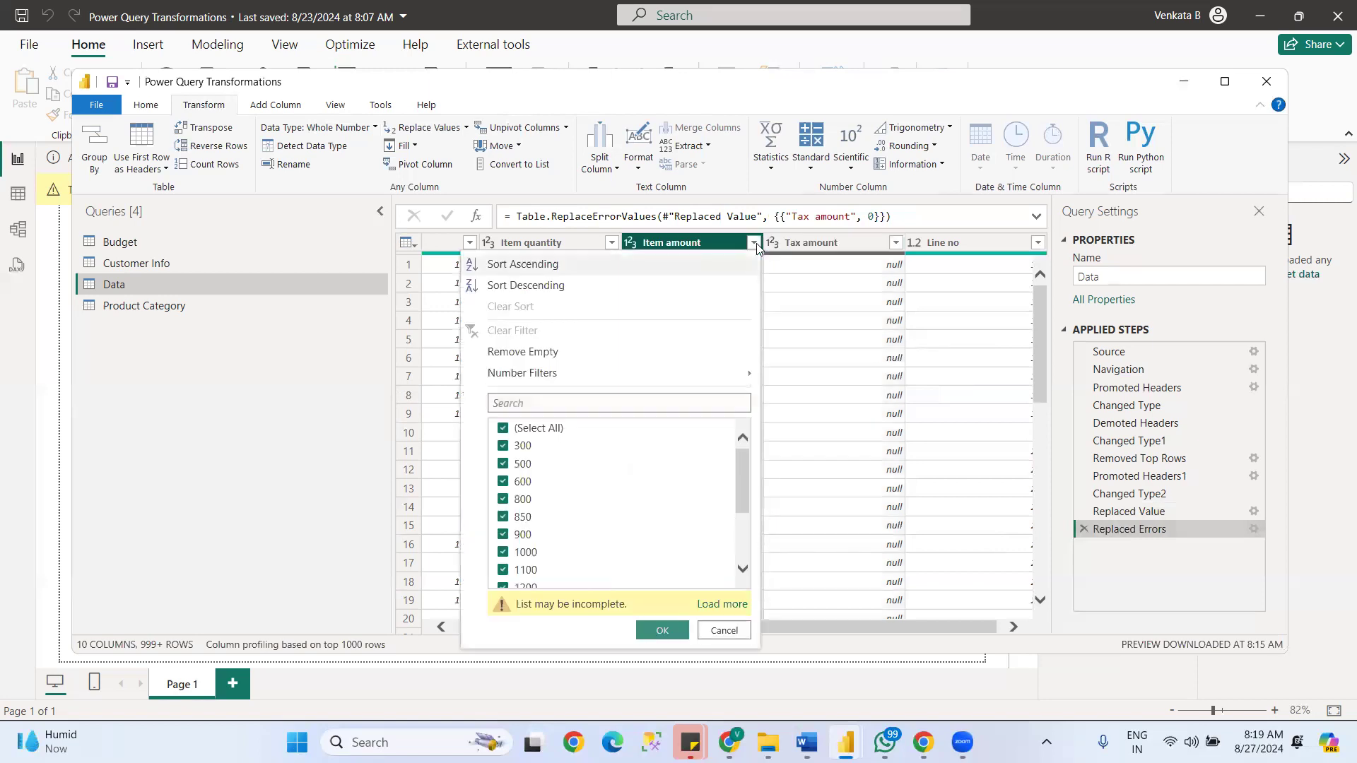
mouse_move(519, 379)
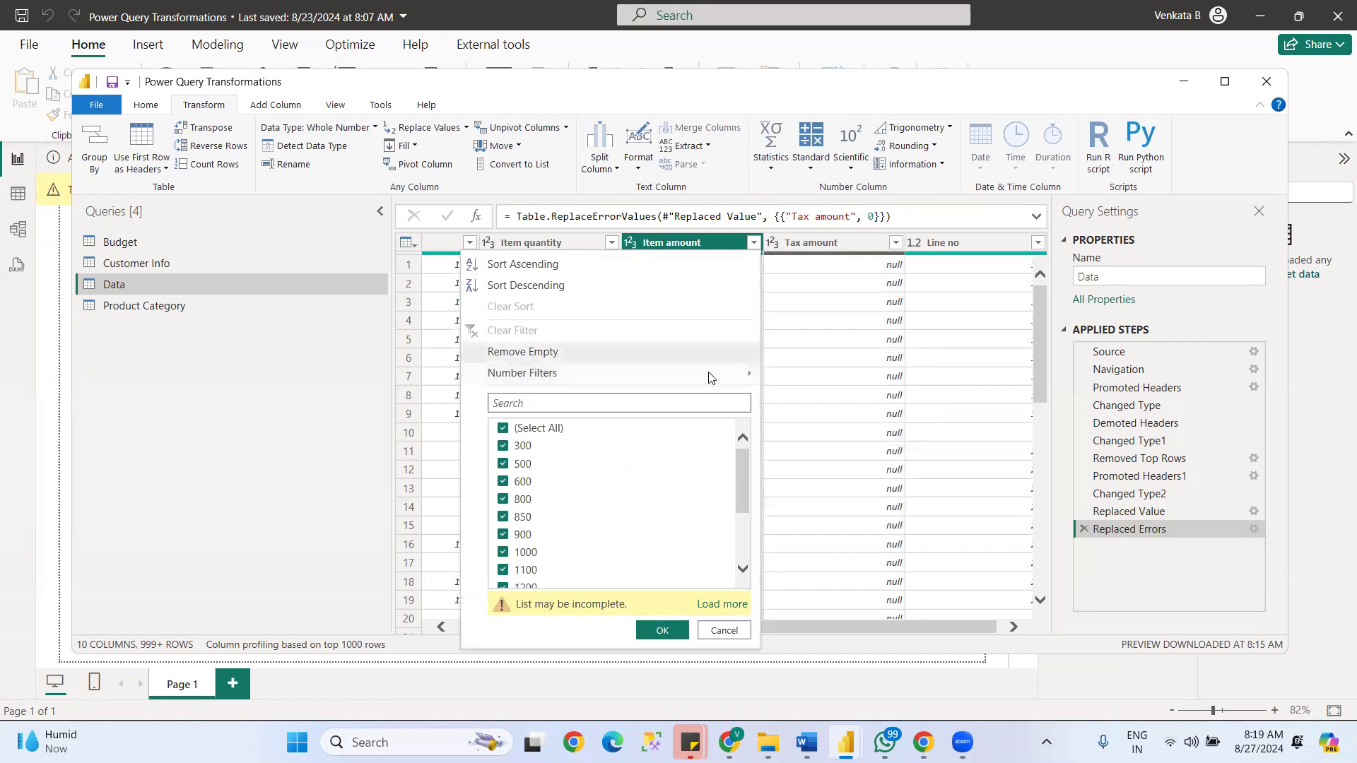
mouse_move(739, 381)
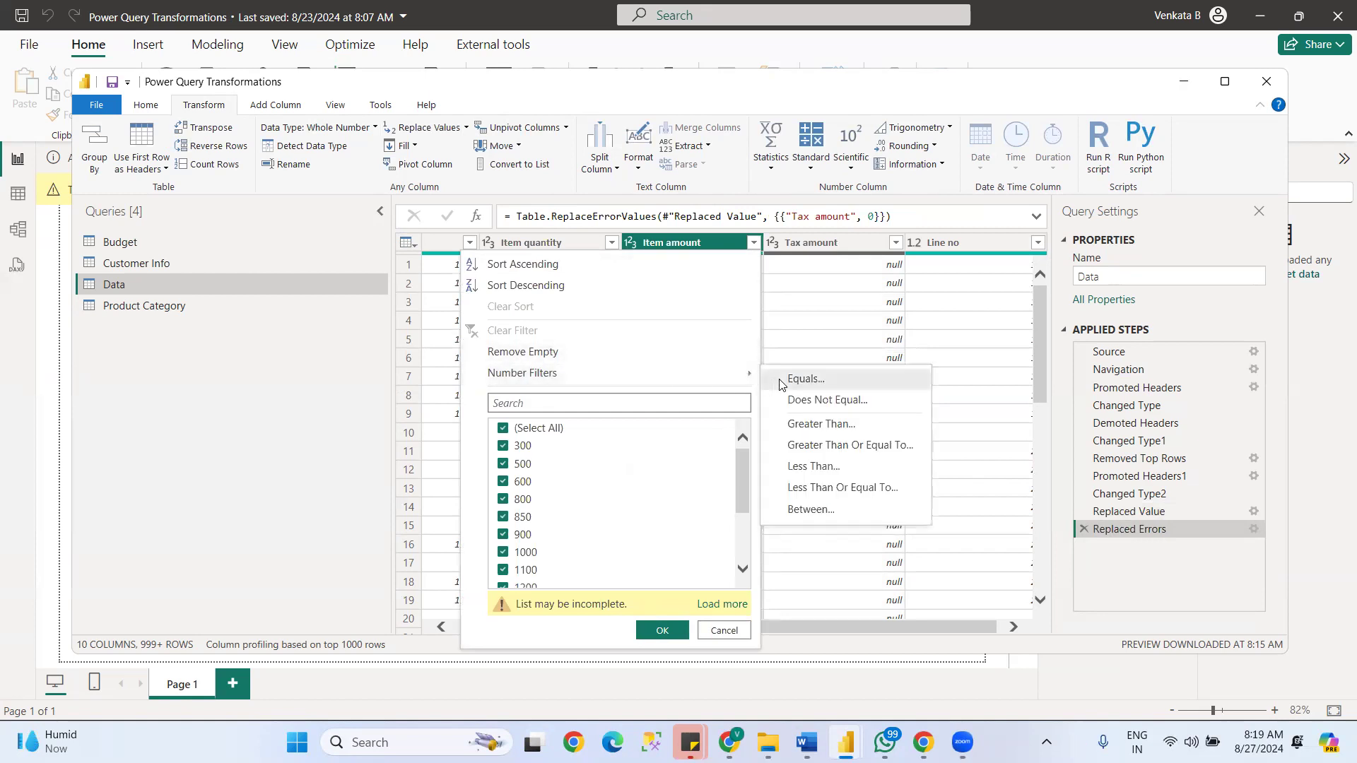
left_click(818, 424)
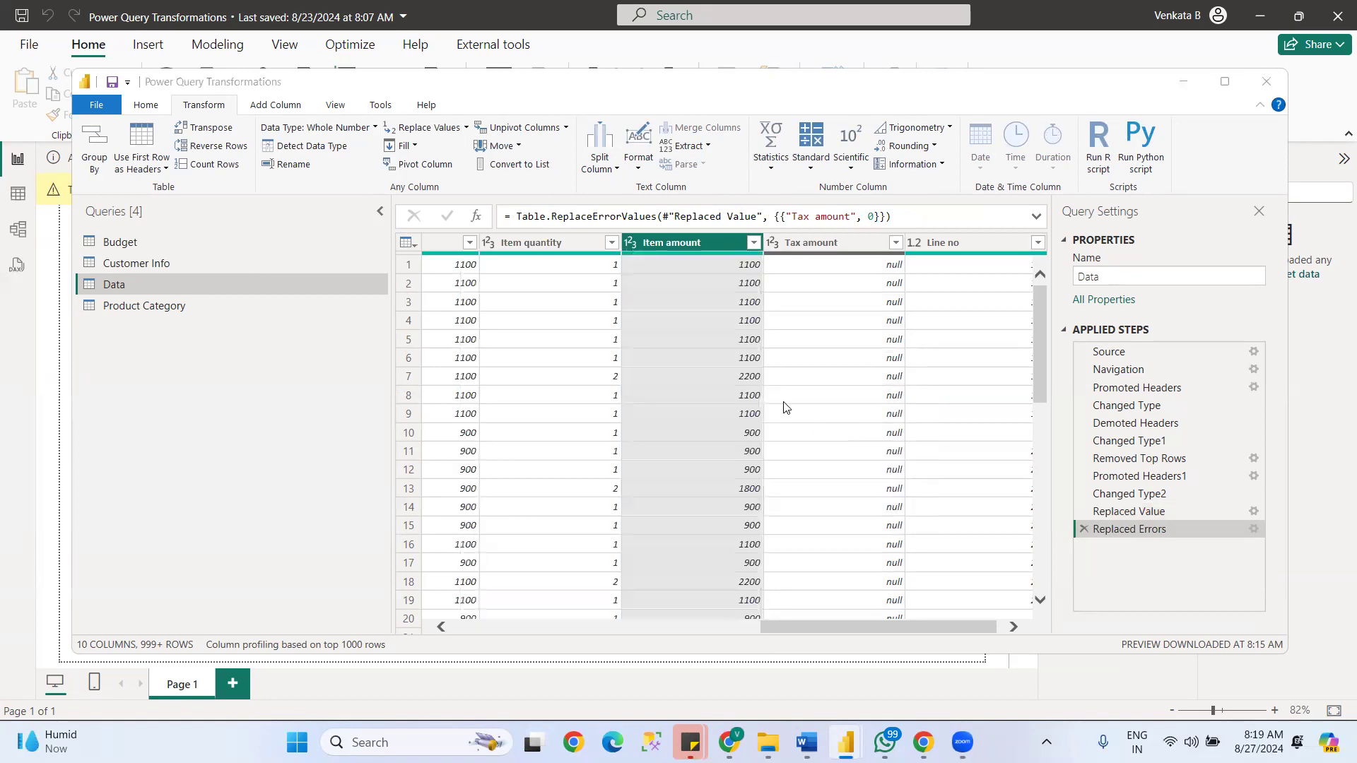
left_click(600, 363)
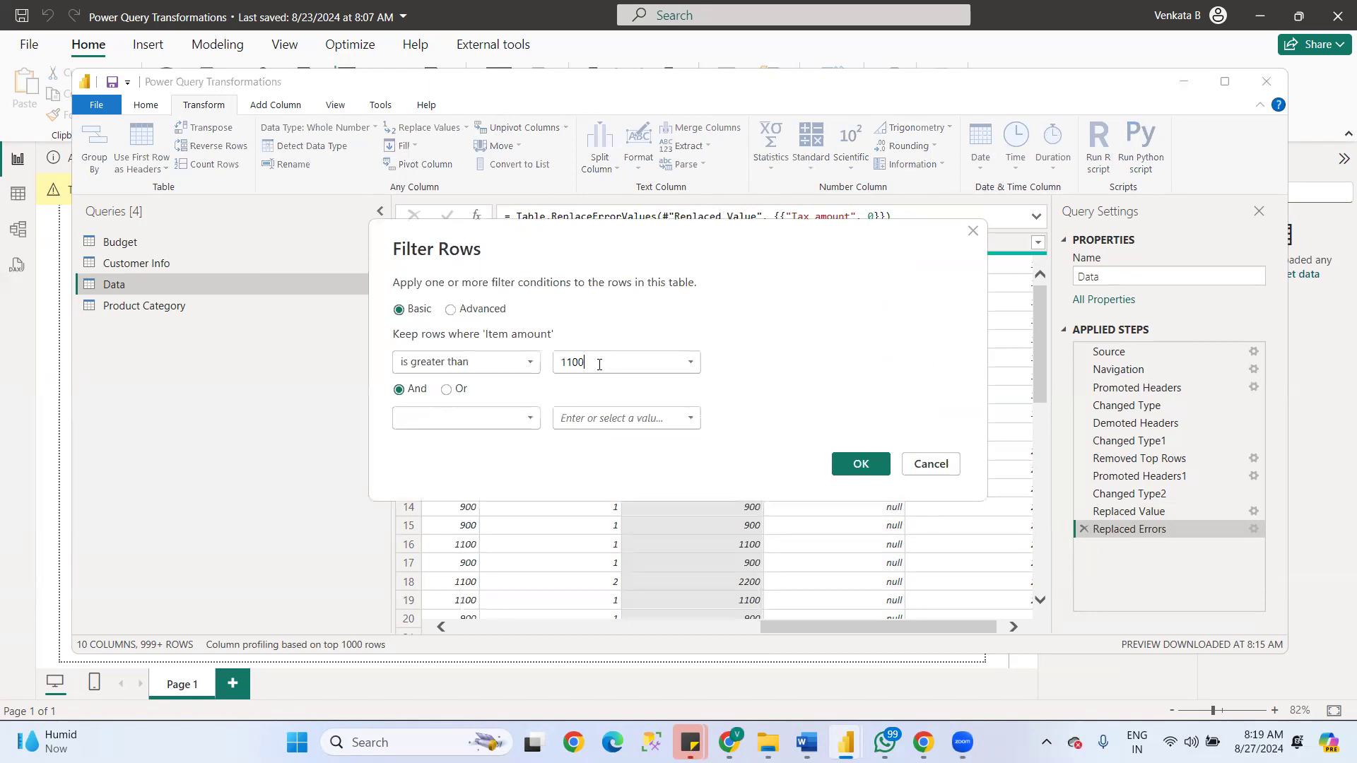
left_click(861, 461)
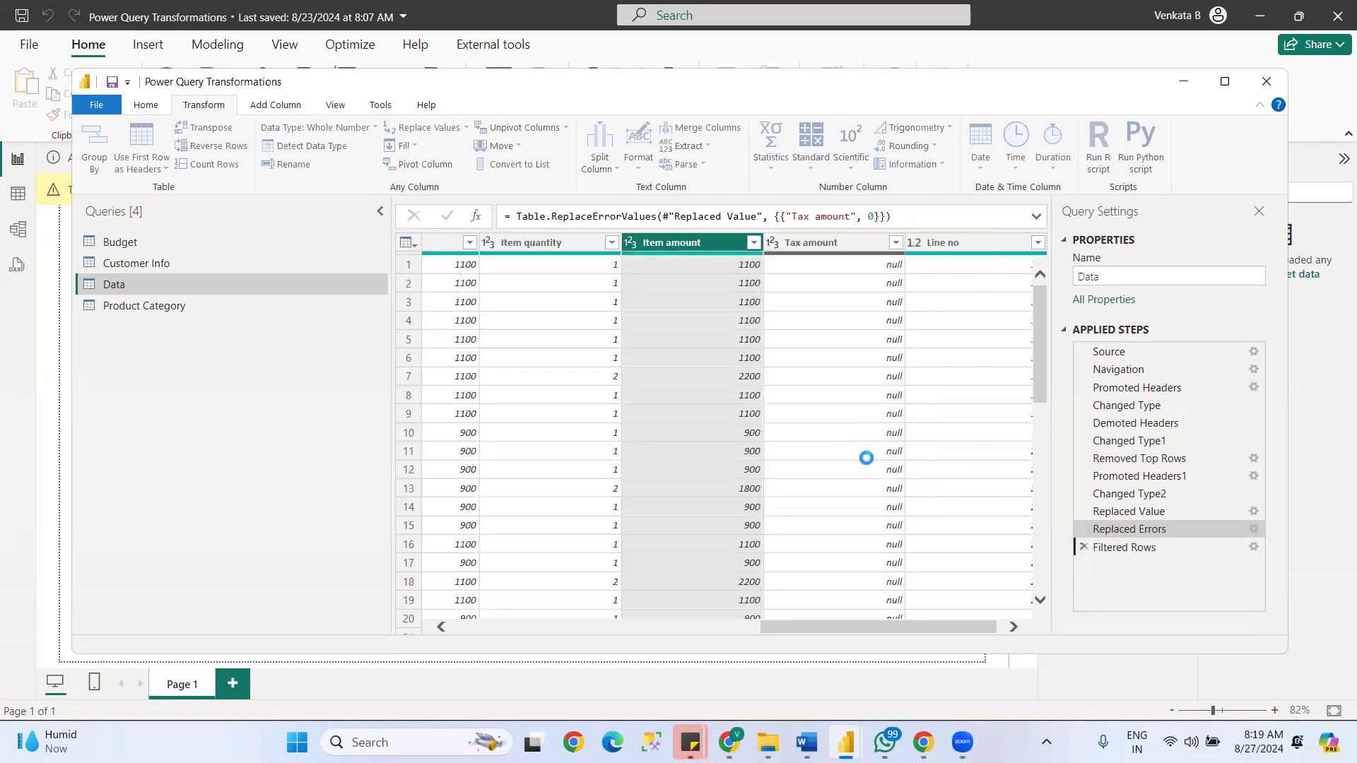
left_click_drag(855, 626, 926, 625)
mouse_move(1043, 291)
left_mouse_down()
mouse_move(1062, 370)
mouse_move(1048, 269)
left_mouse_up()
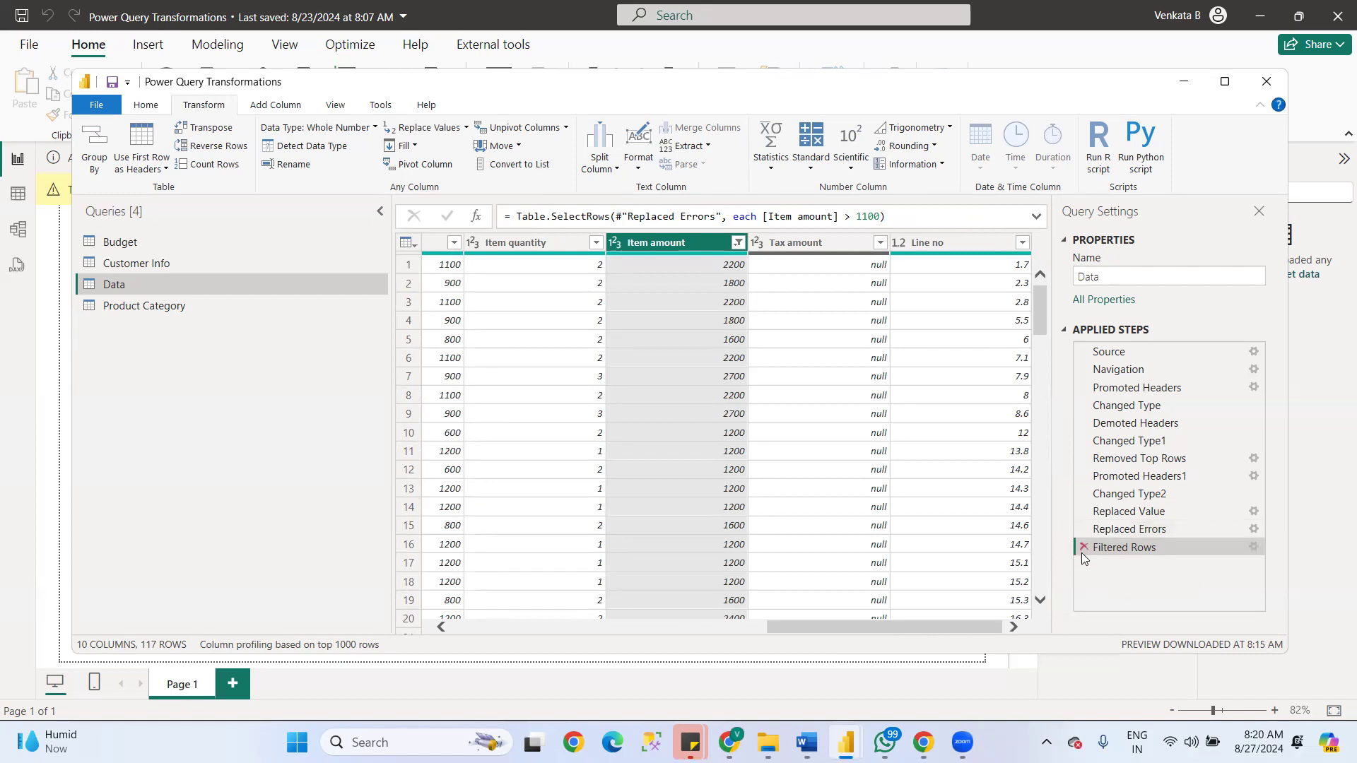
left_click(1084, 548)
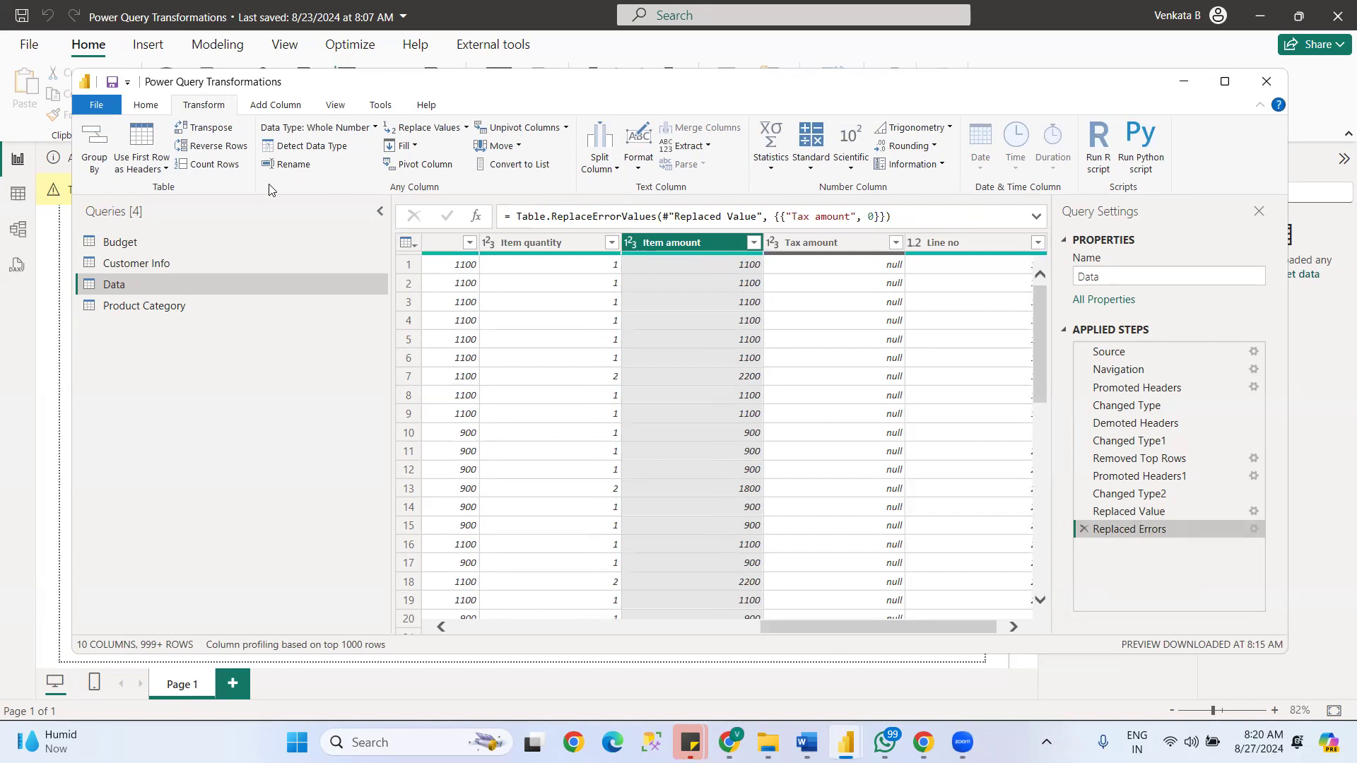
left_click(754, 242)
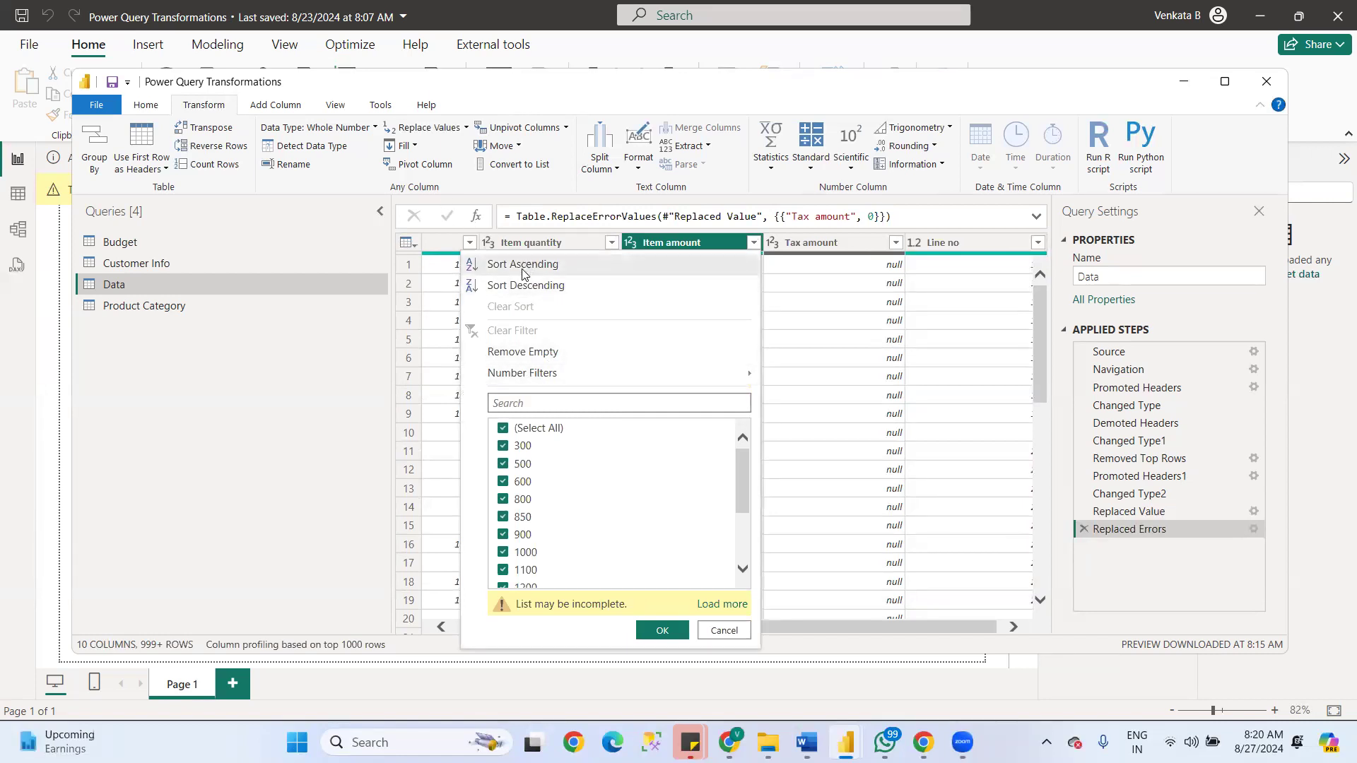
left_click(723, 630)
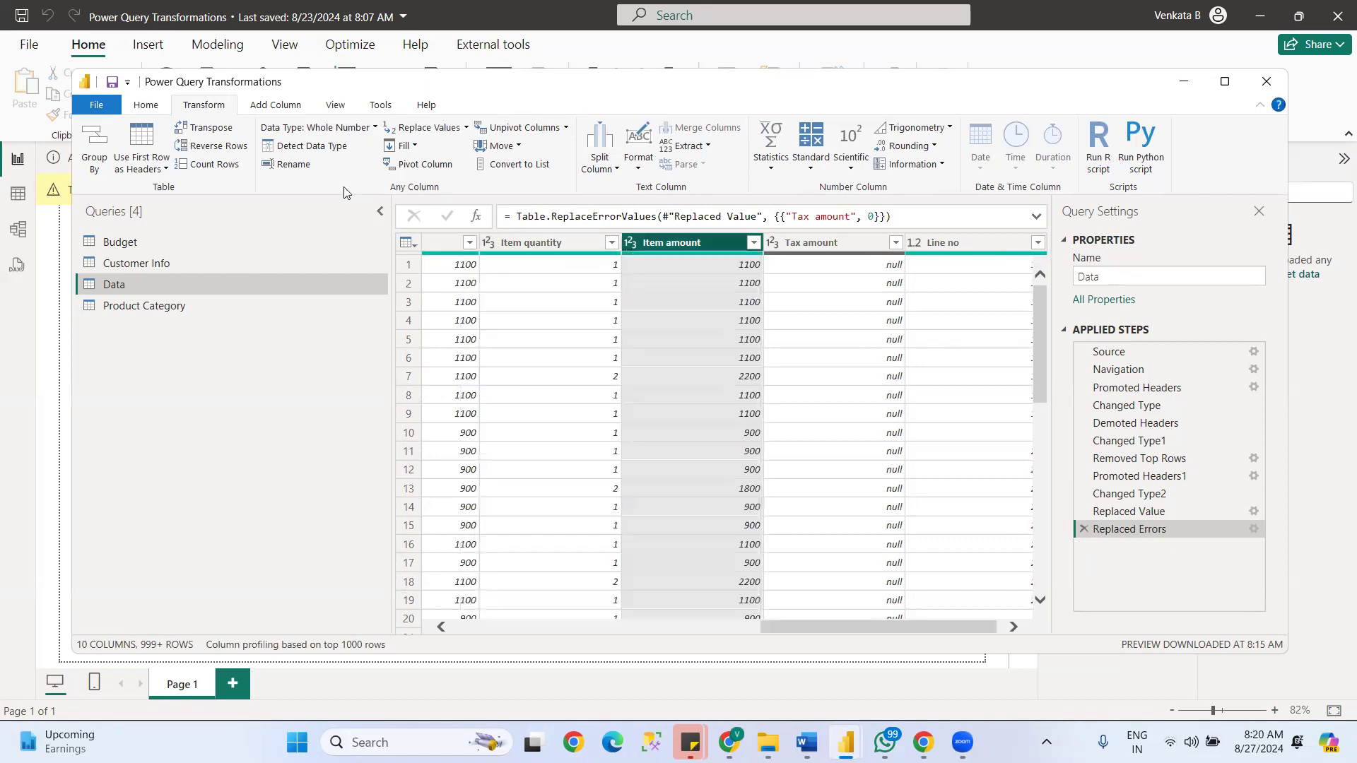
left_click(415, 146)
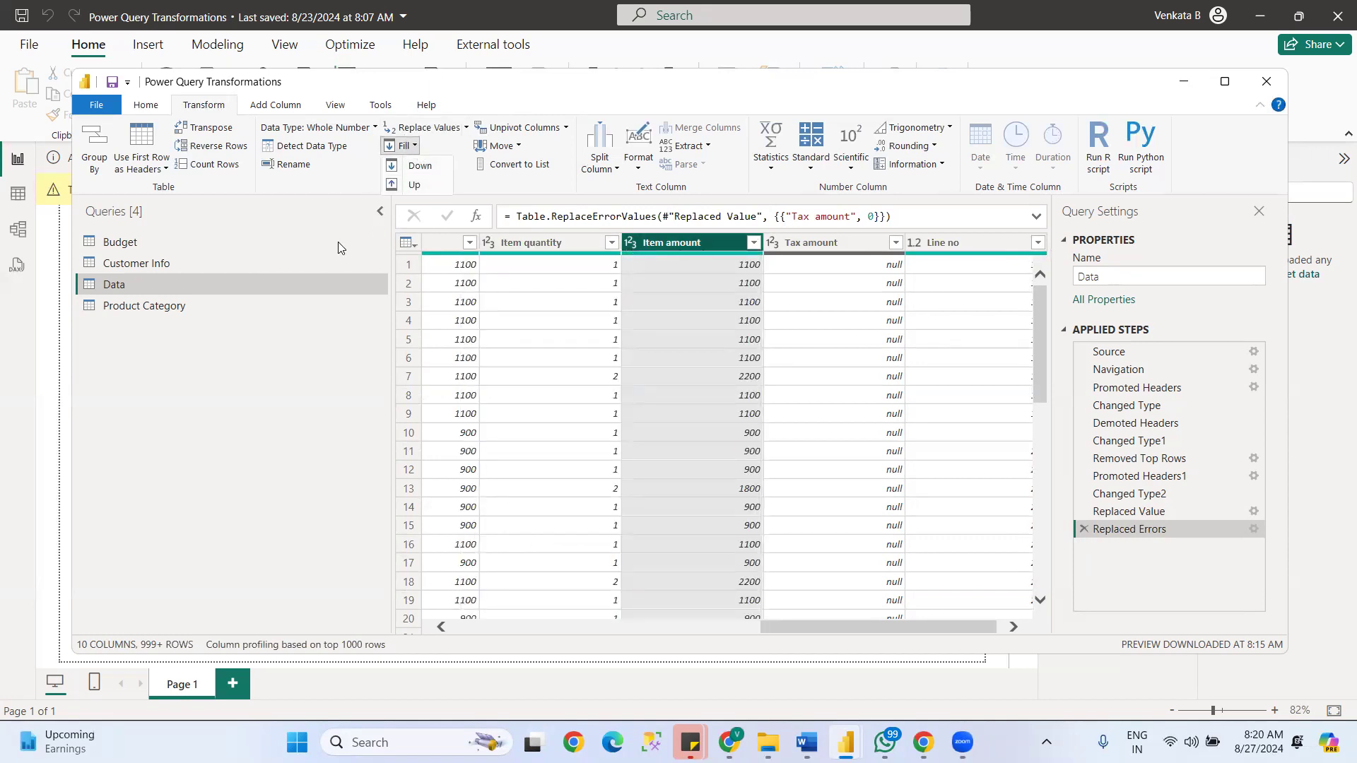
- Open the Product Category query and refresh its data preview
left_click(123, 246)
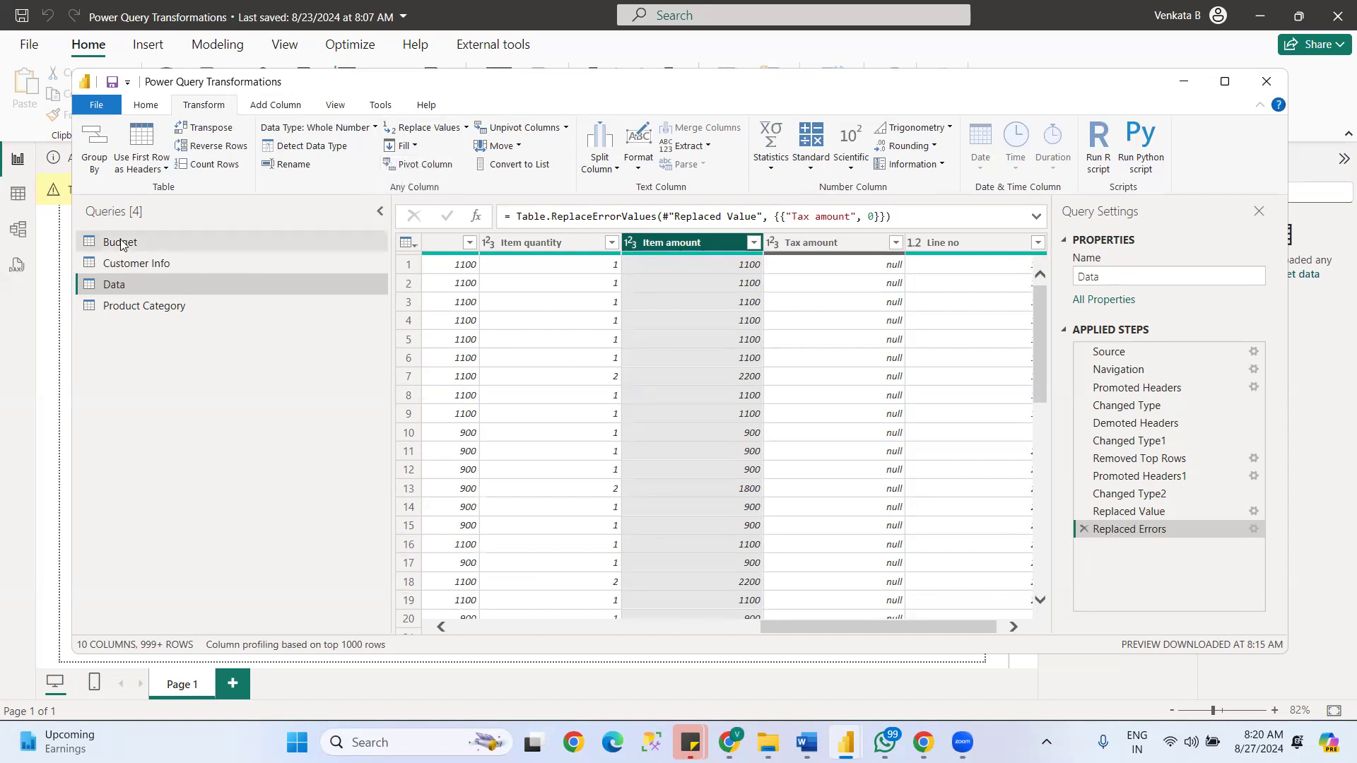
left_click(117, 266)
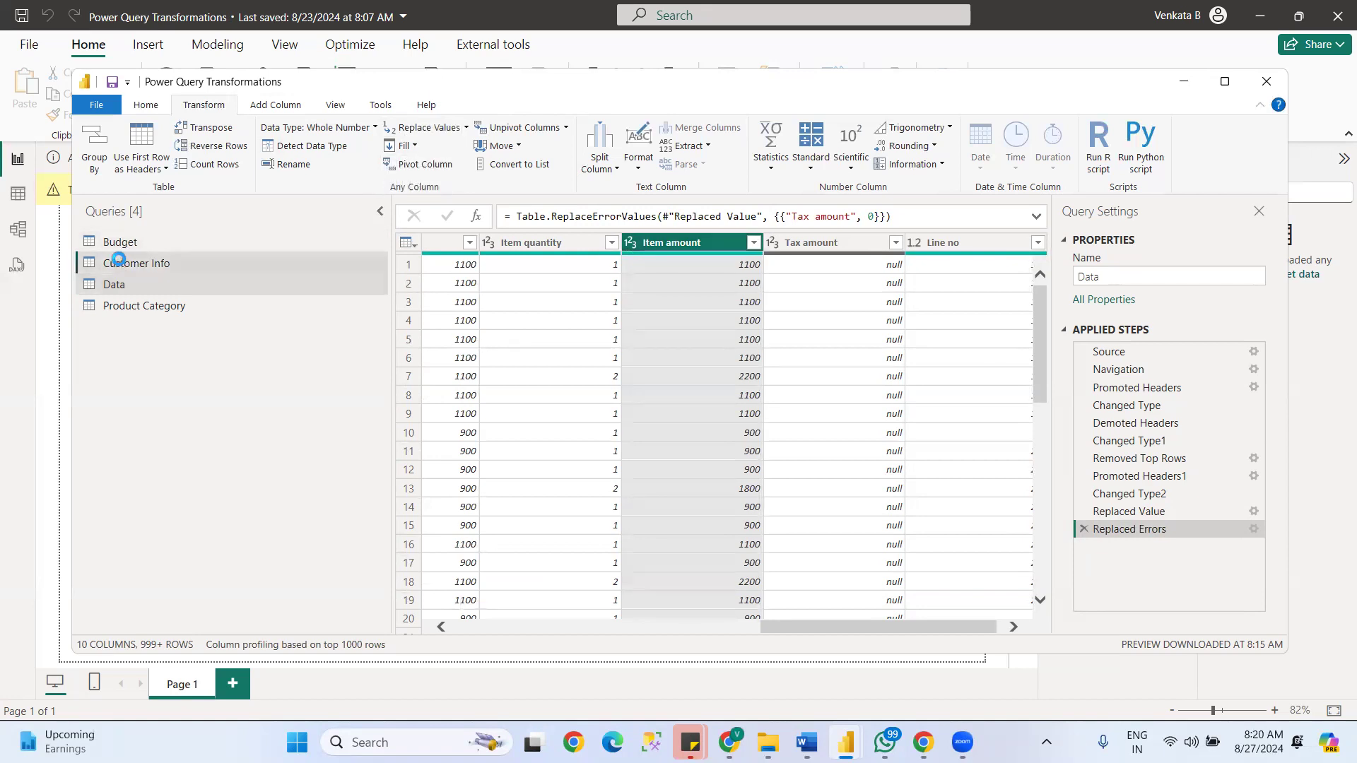
left_click(128, 285)
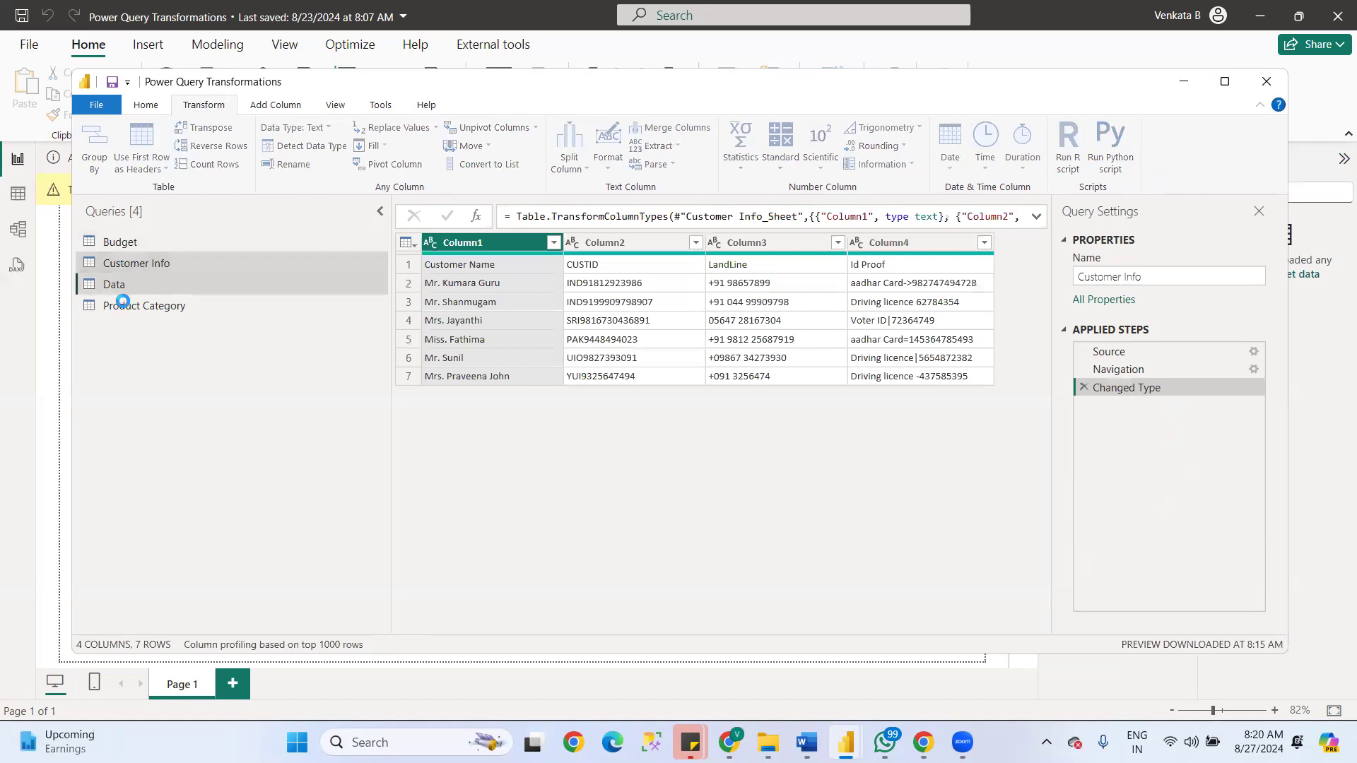
left_click(128, 309)
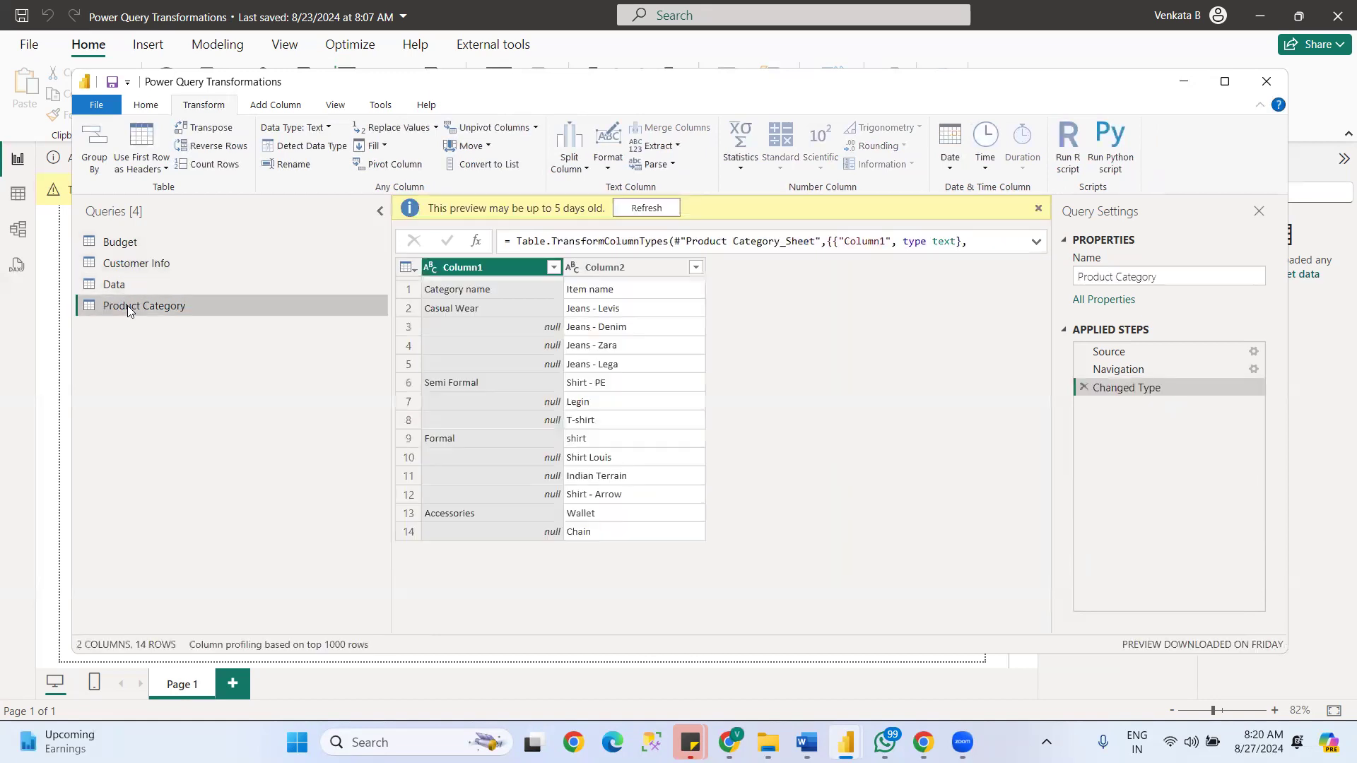
left_click(655, 207)
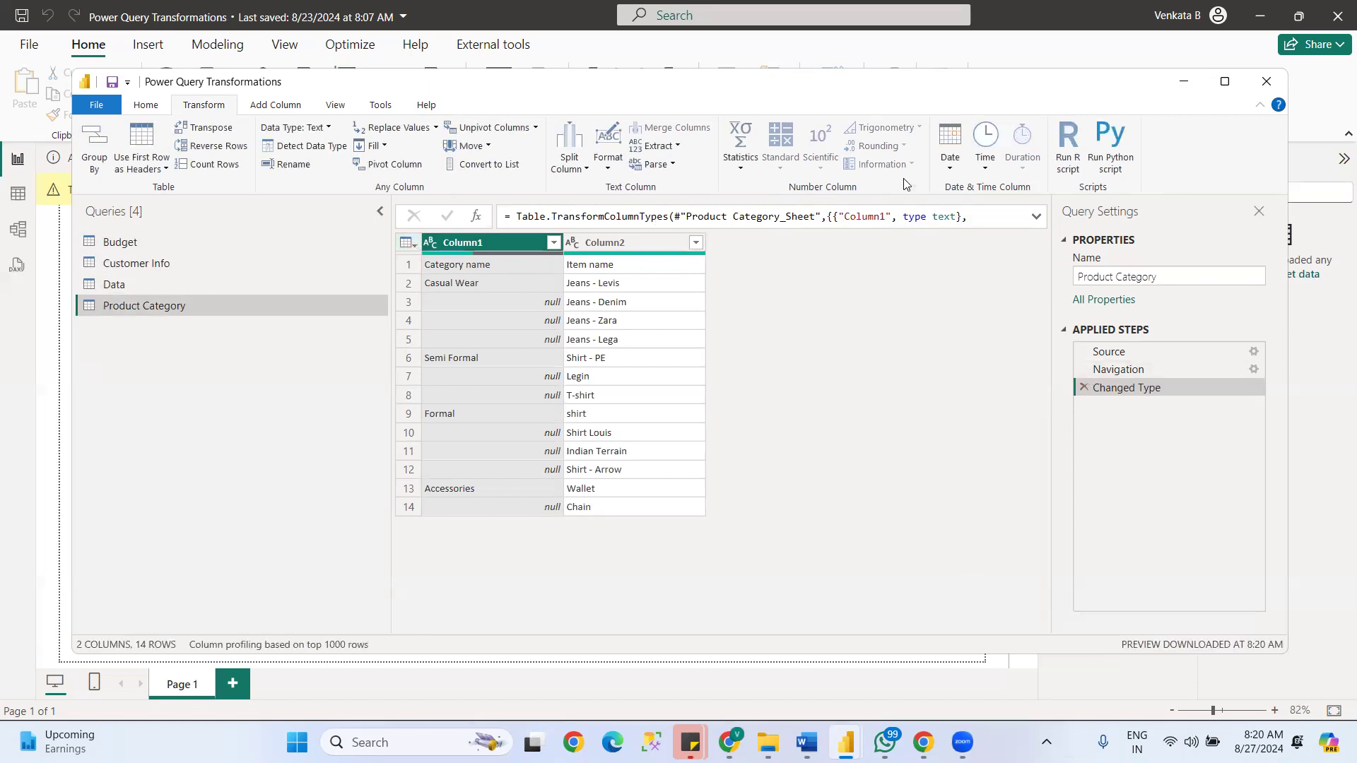
- Use the first row of the Product Category table as headers and fill the Category name column down
left_click(143, 159)
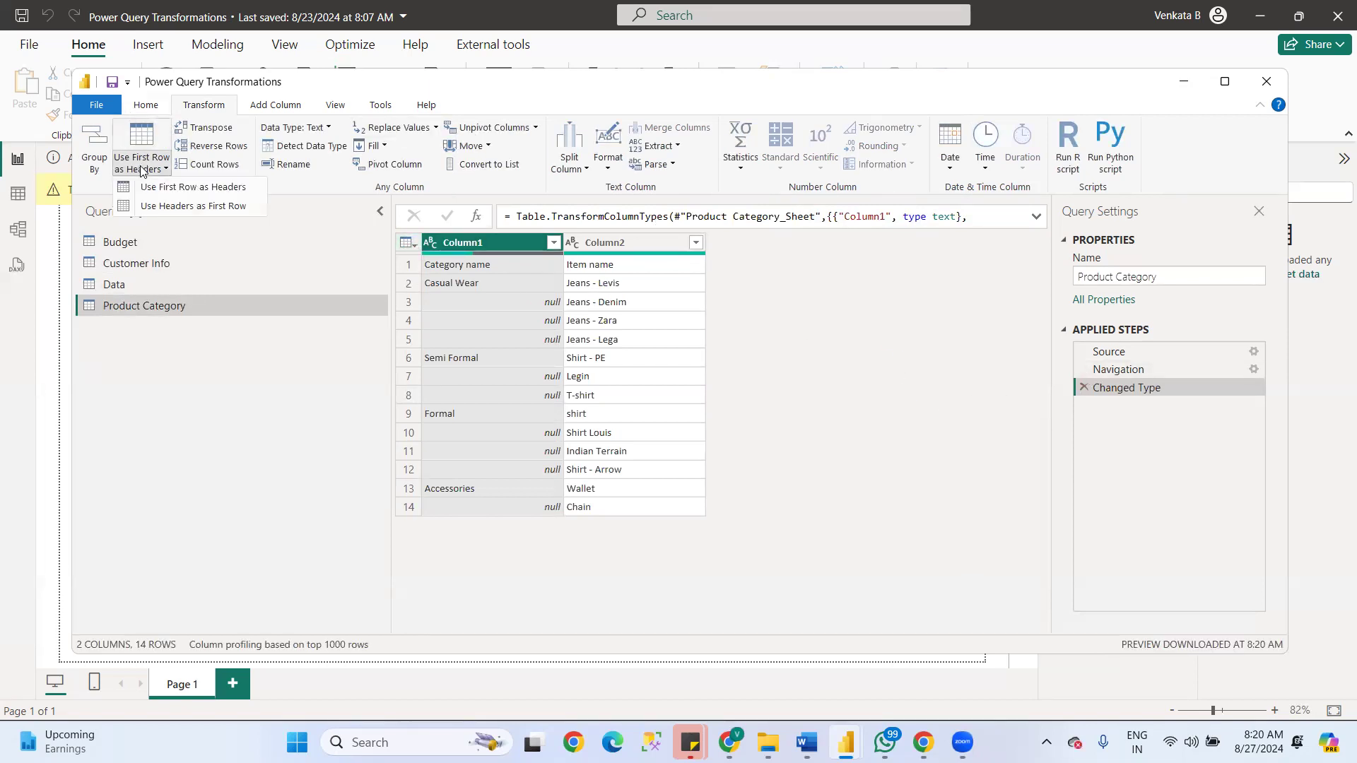
left_click(180, 190)
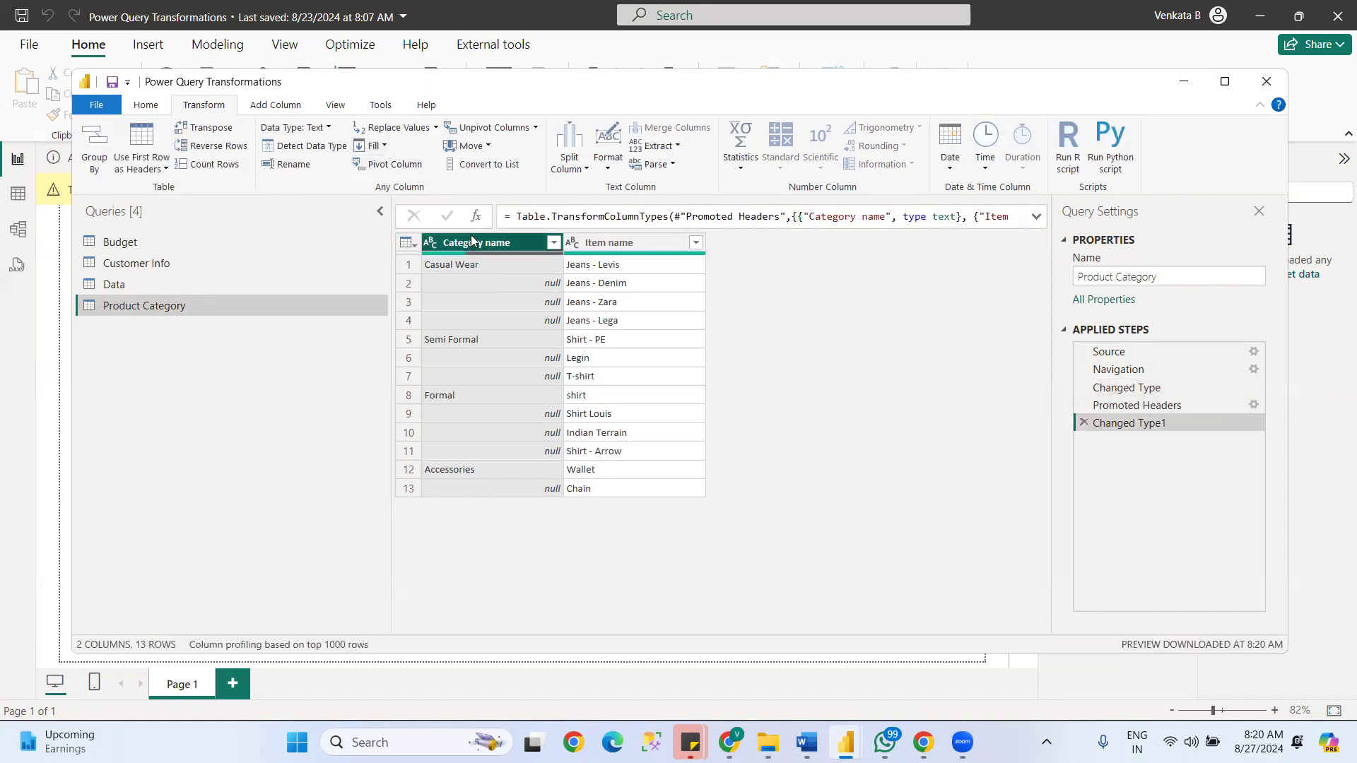
left_click(386, 146)
left_click(391, 167)
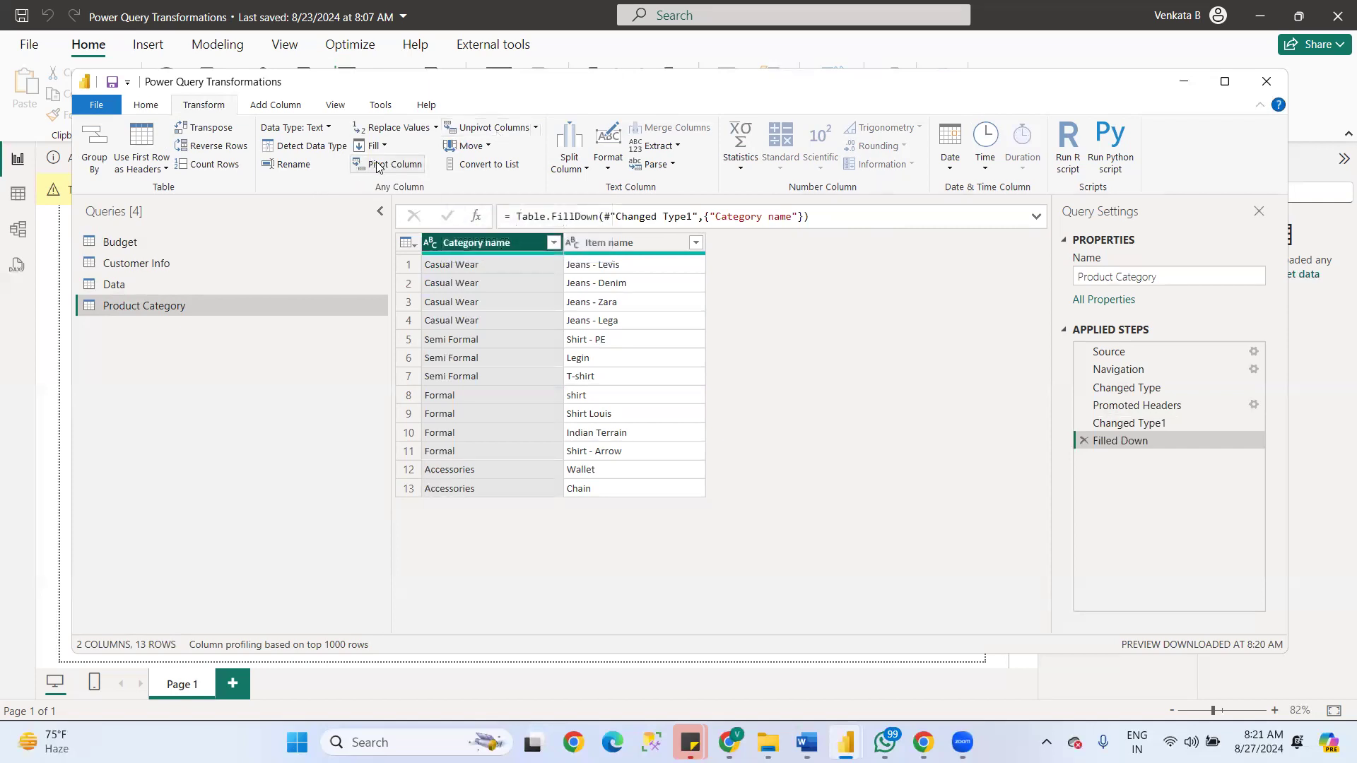
- Open the Data query and move its Line no column to the beginning of the table
left_click(490, 146)
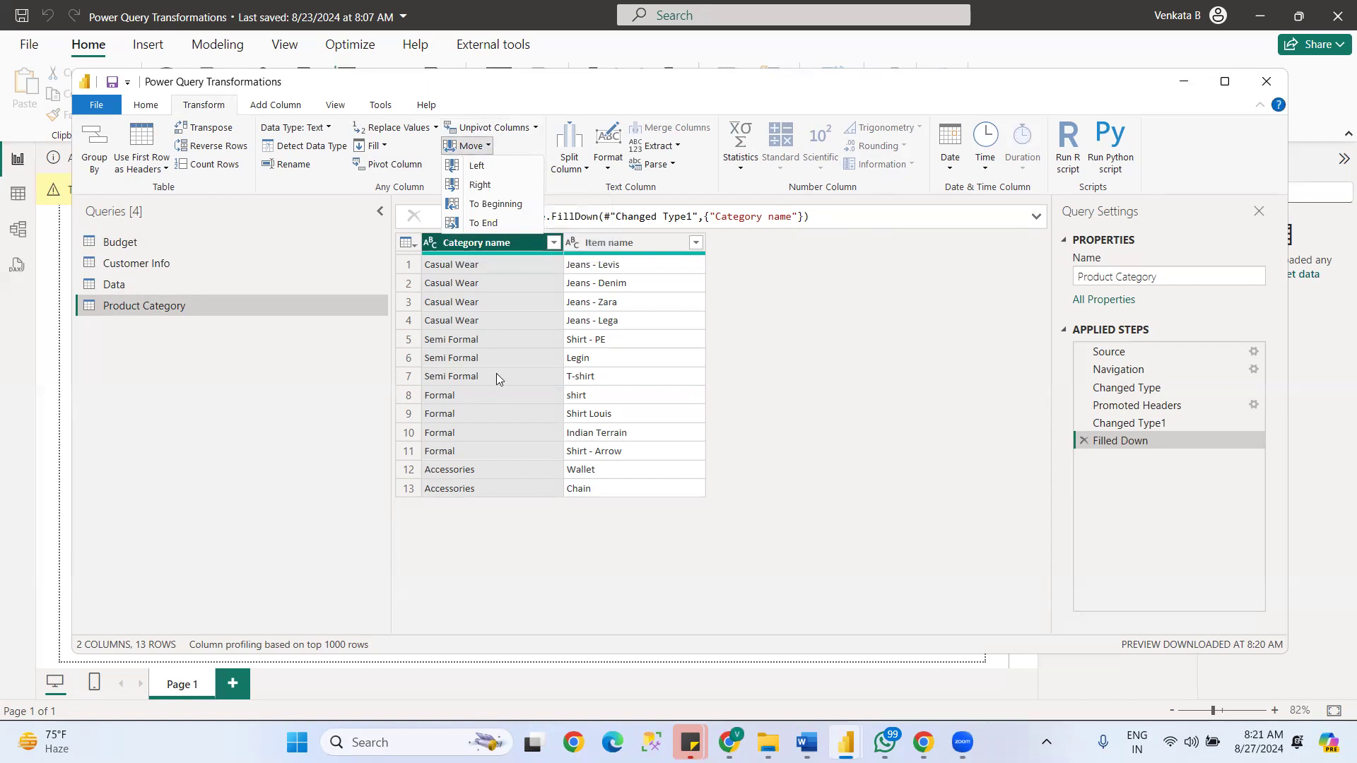
left_click(117, 284)
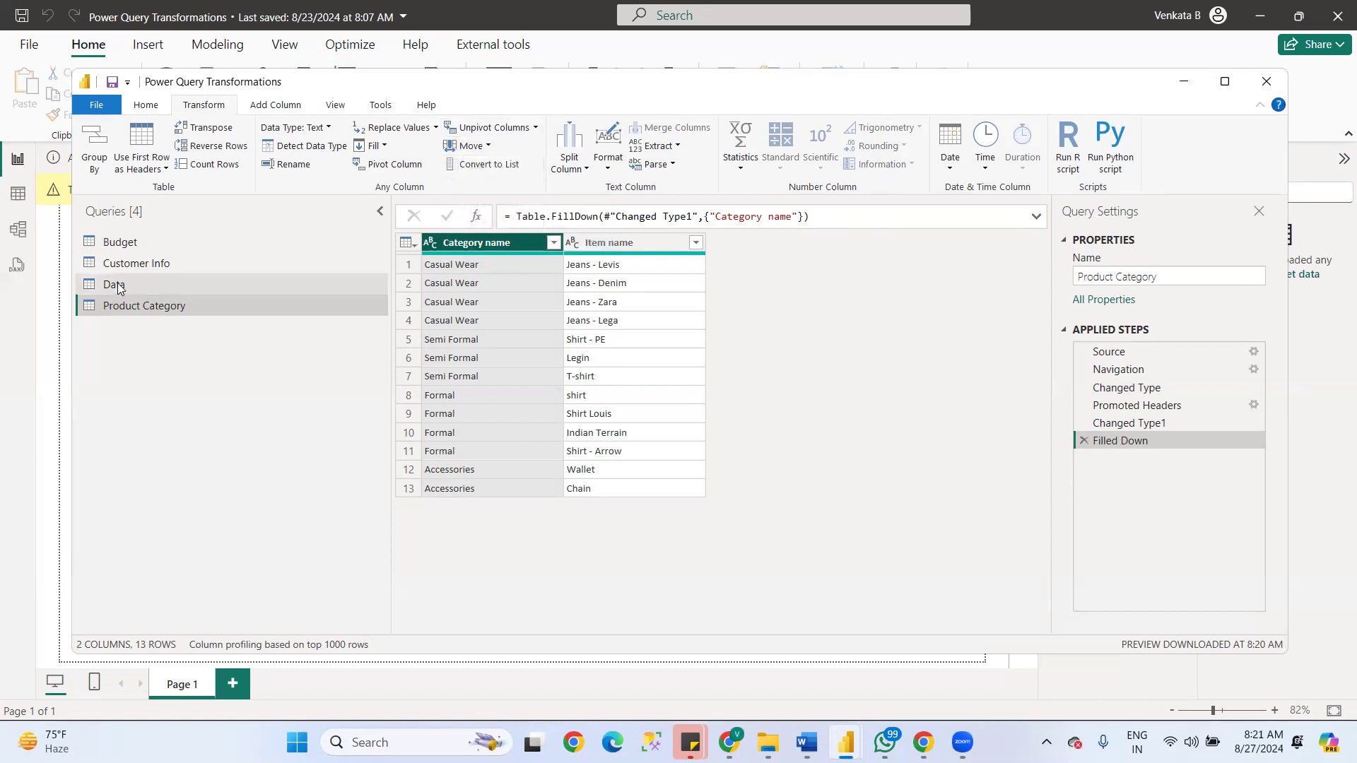
left_click(117, 283)
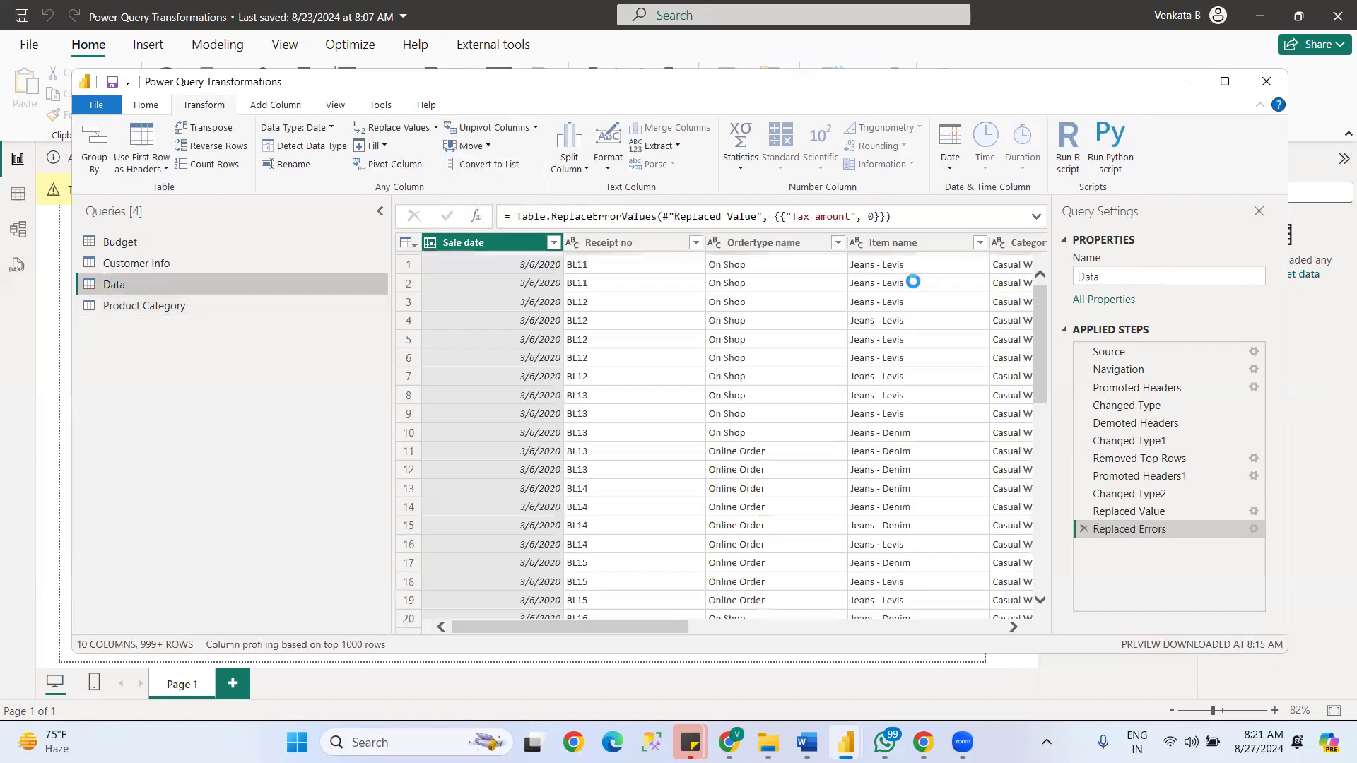
left_click_drag(600, 628, 915, 627)
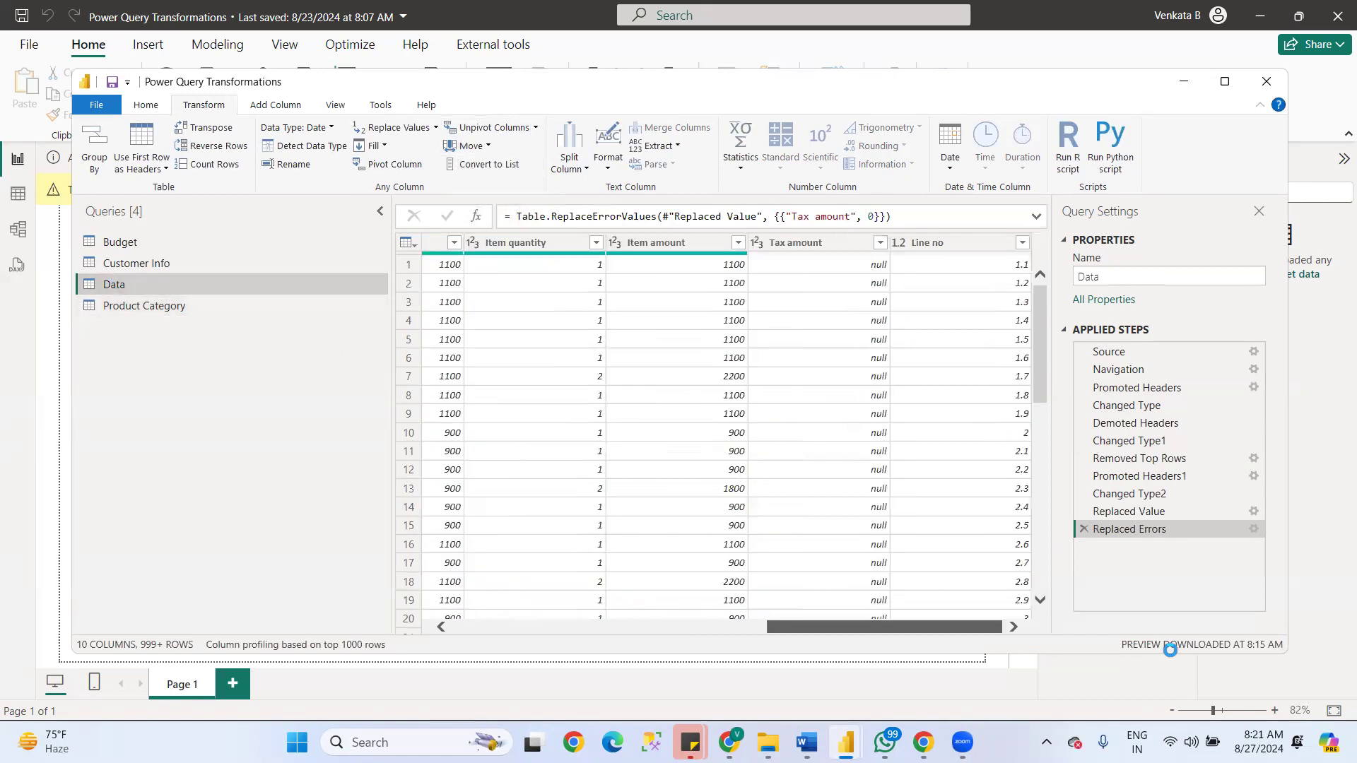
left_click(933, 239)
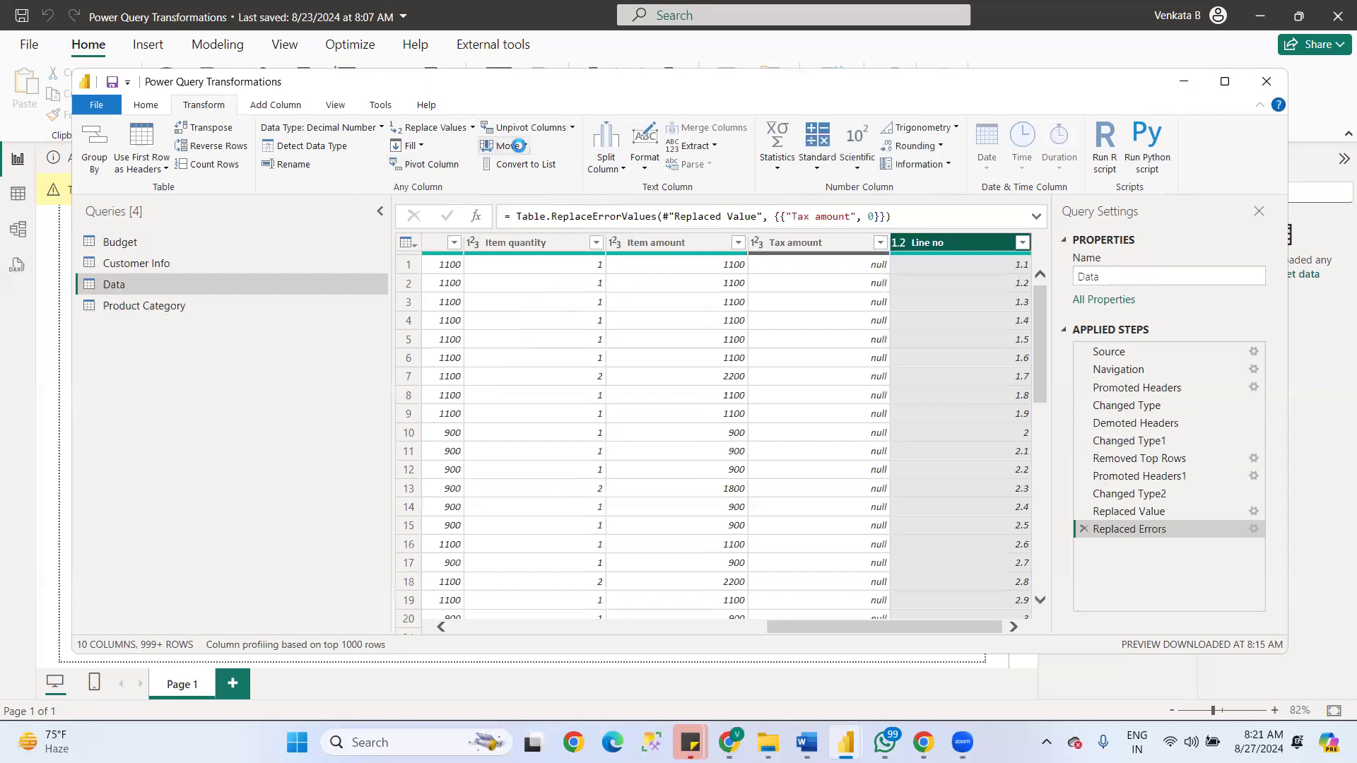
left_click(524, 144)
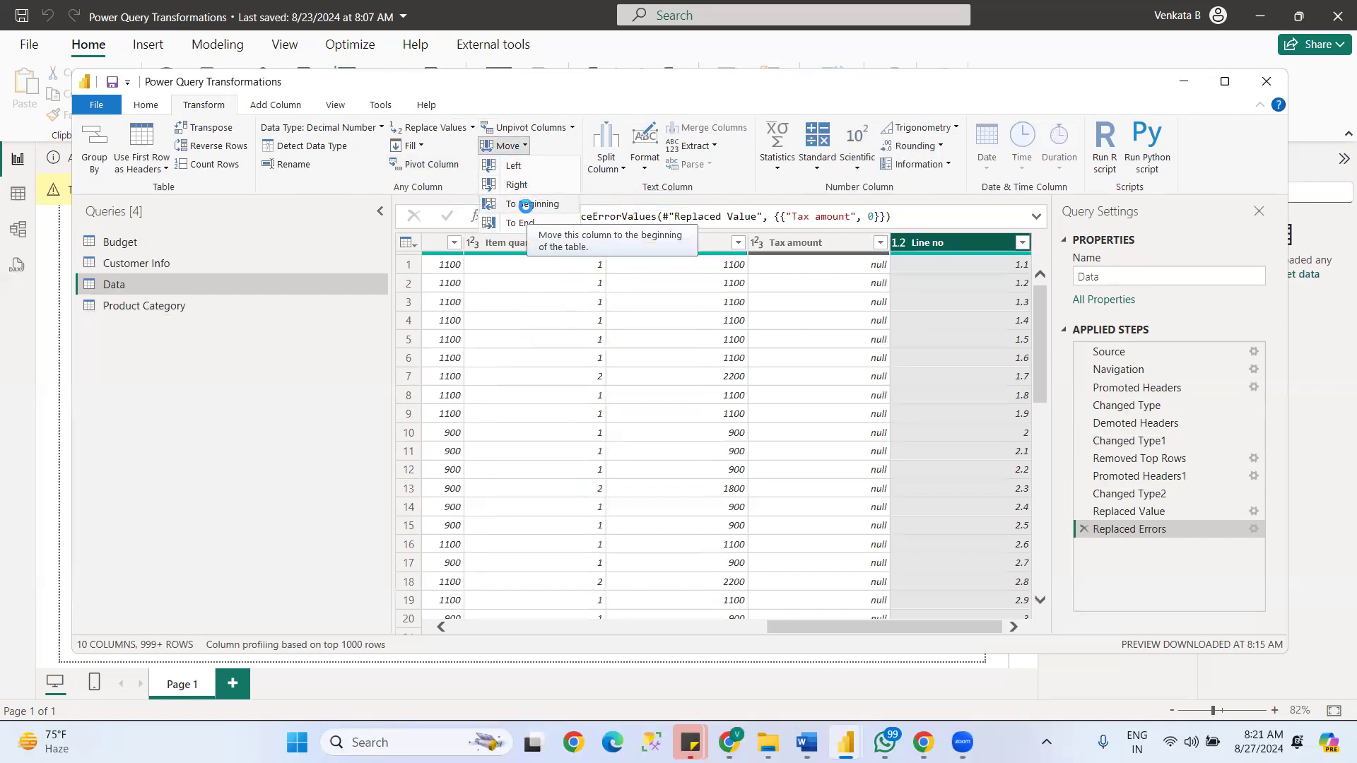
left_click(525, 205)
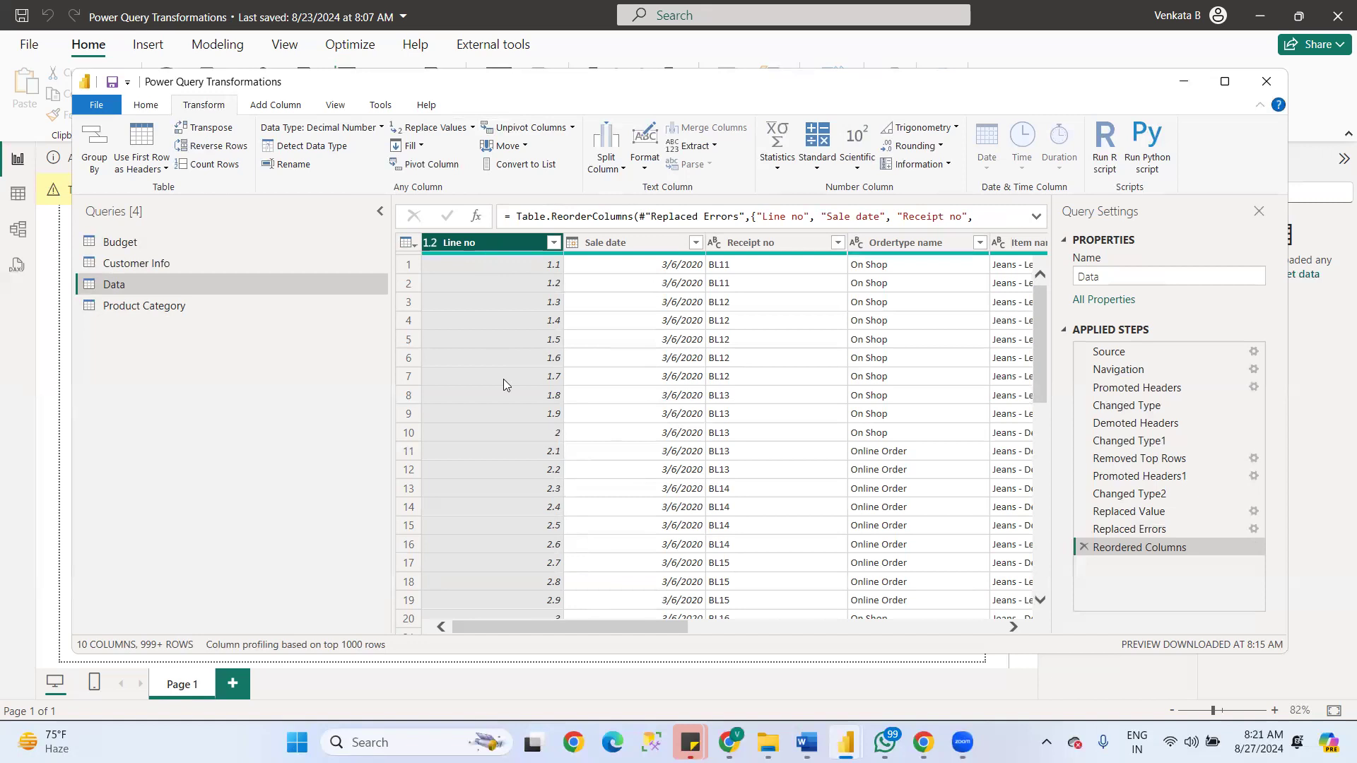
- Move the Line no column to the end of the Data table, and shift it left three places to sit before Item quantity
left_click(507, 145)
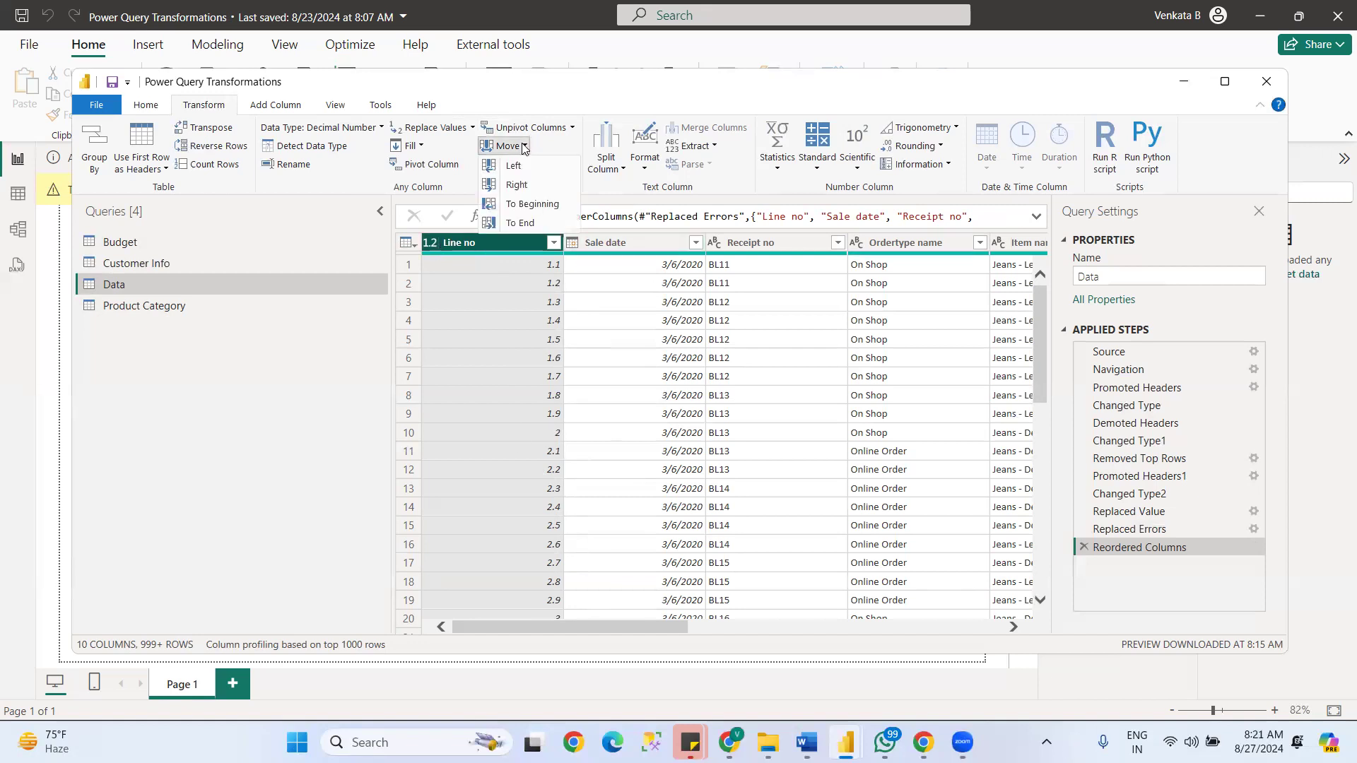
left_click(518, 223)
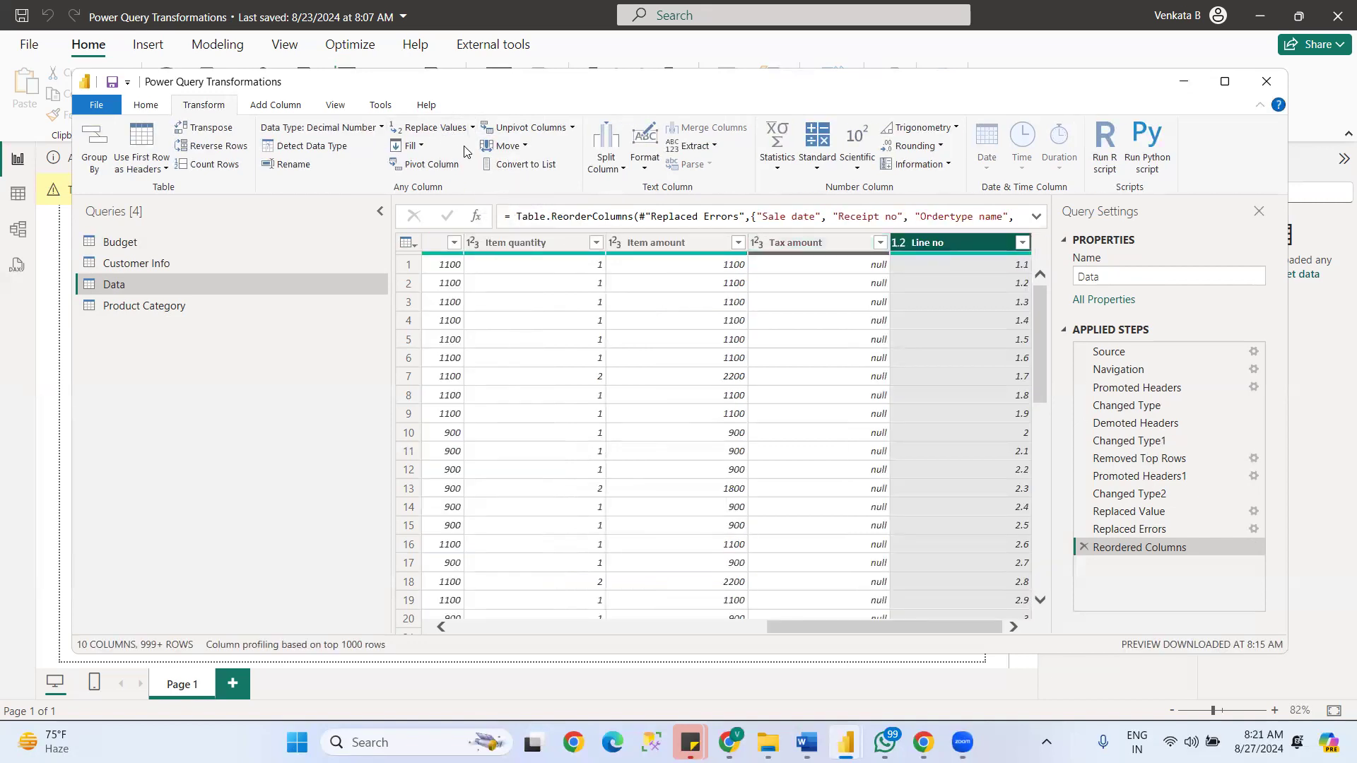
left_click(518, 146)
left_click(525, 167)
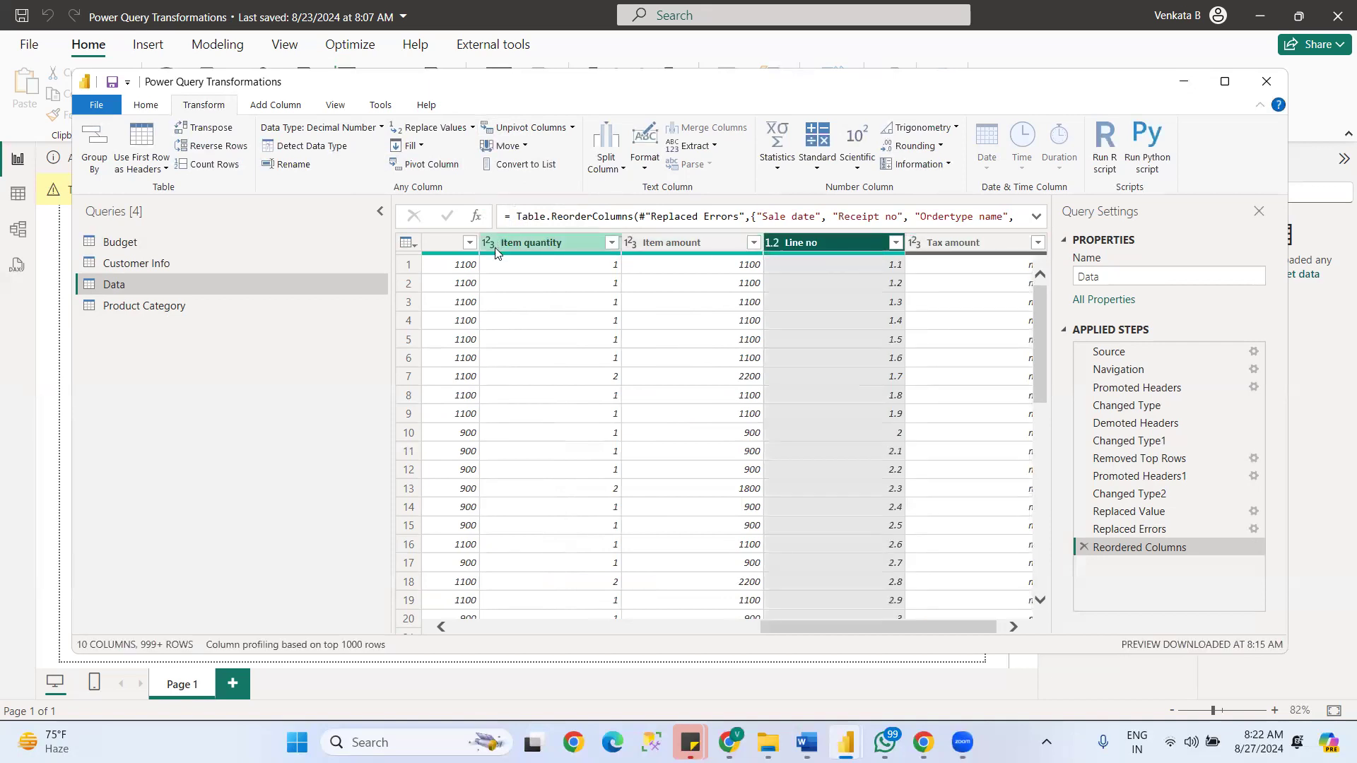
left_click(520, 146)
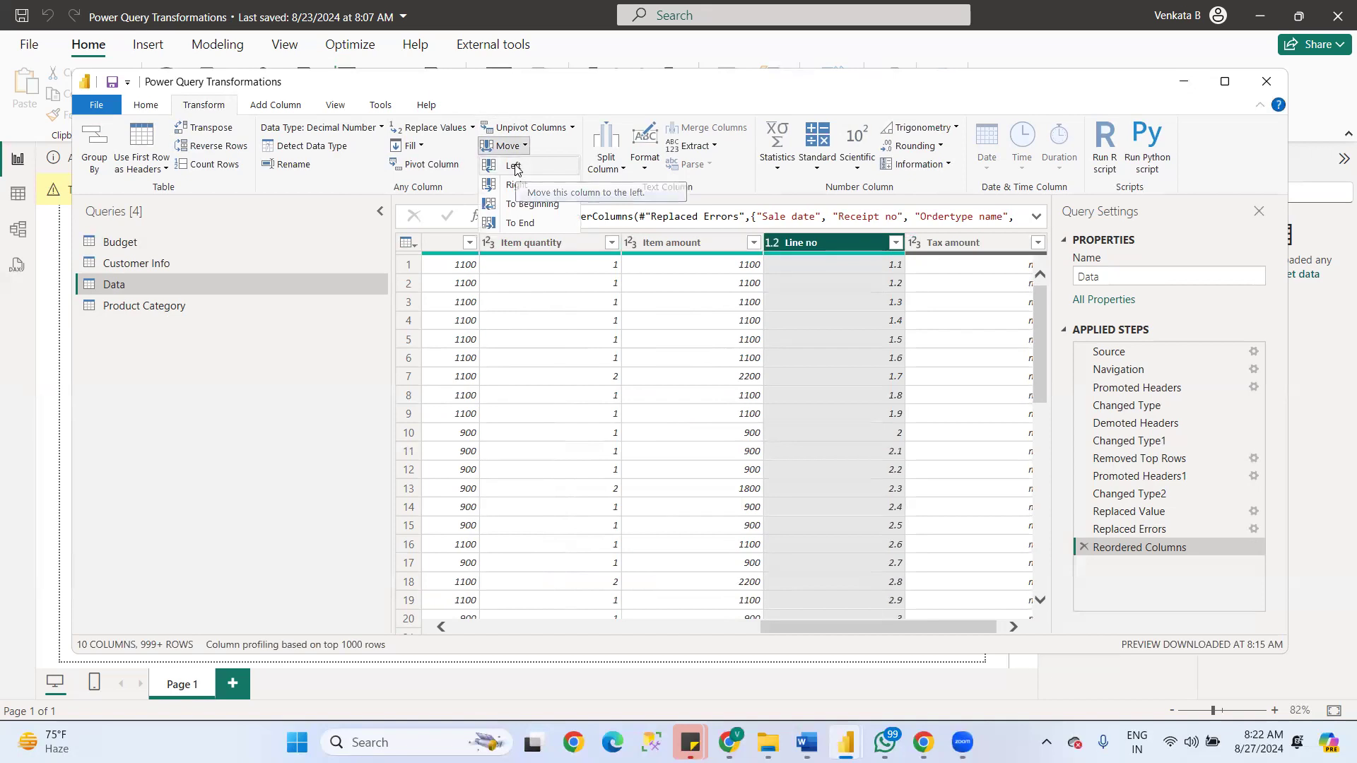
left_click(514, 167)
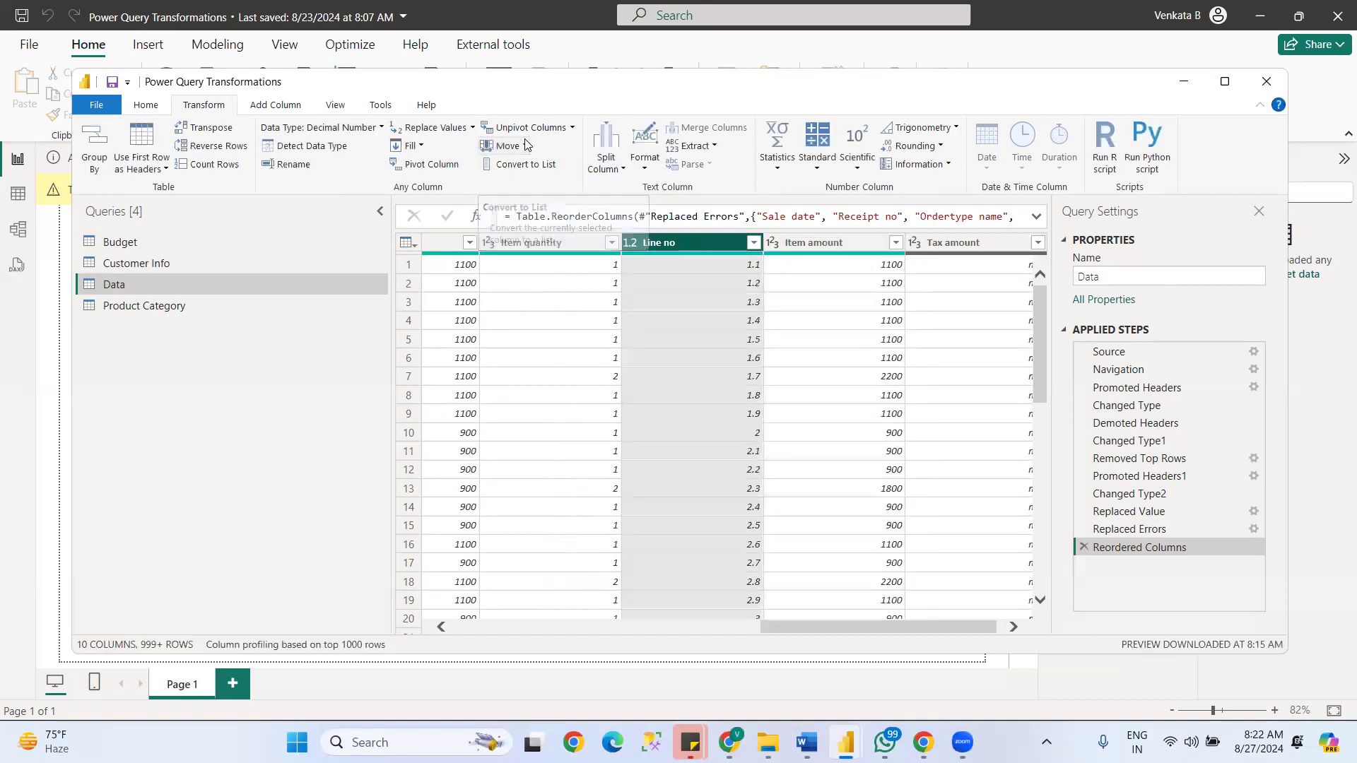
left_click(525, 145)
left_click(527, 171)
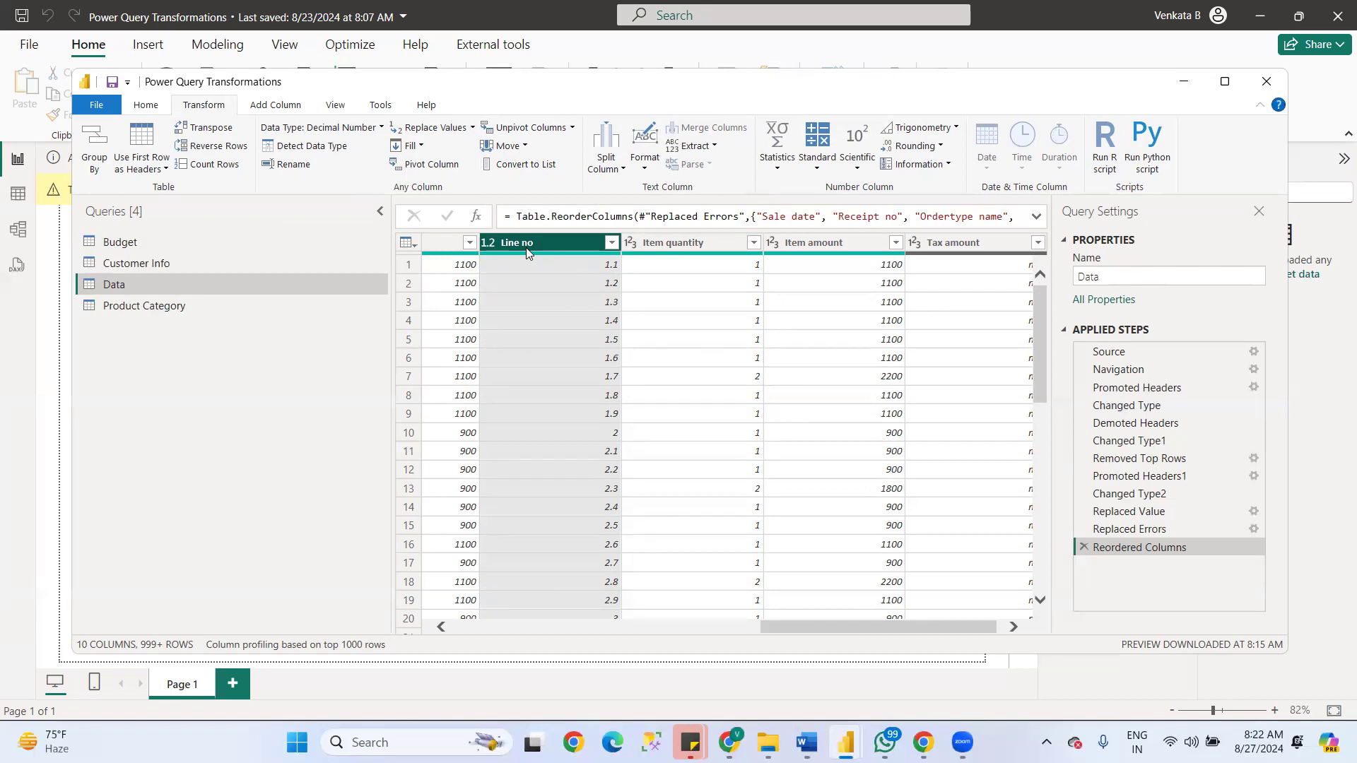
- Split the Line no column by positions, keeping only the text after its first character
left_click(526, 147)
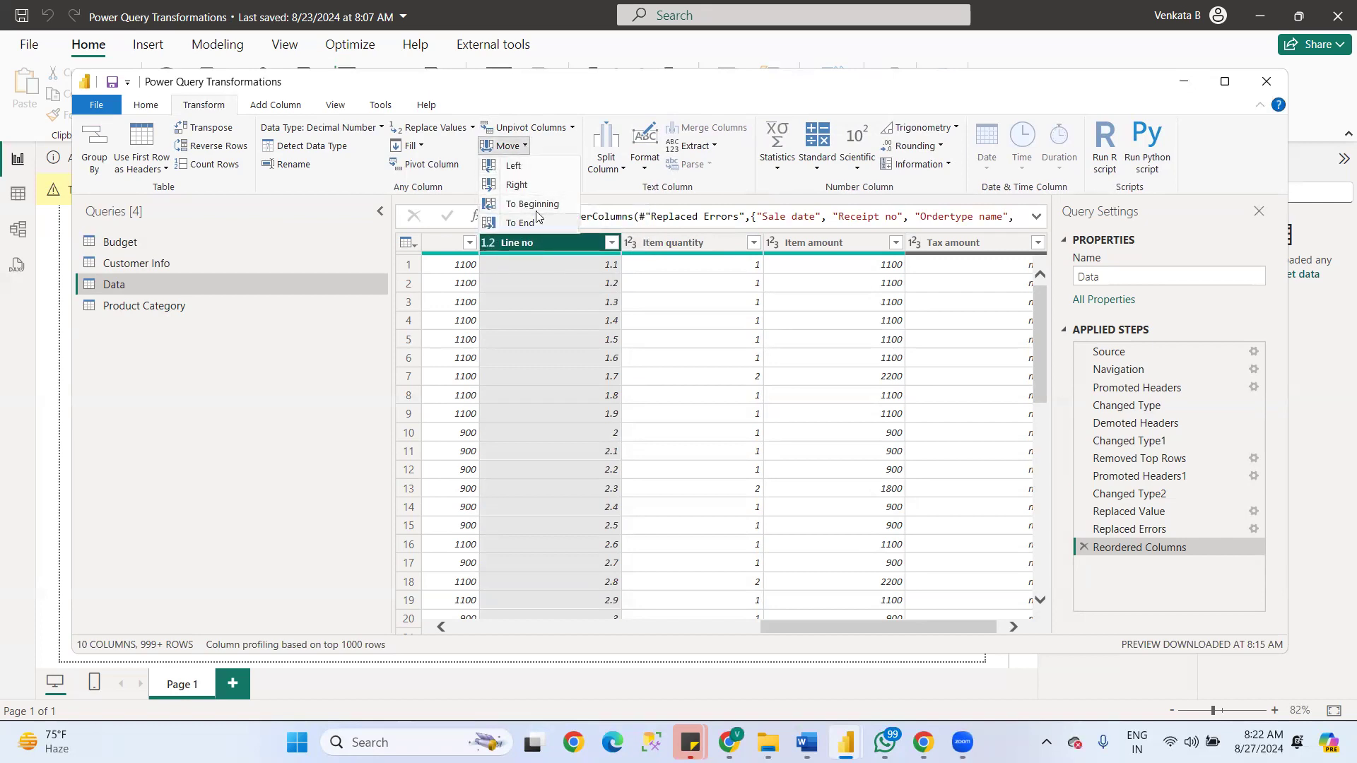
left_click(622, 172)
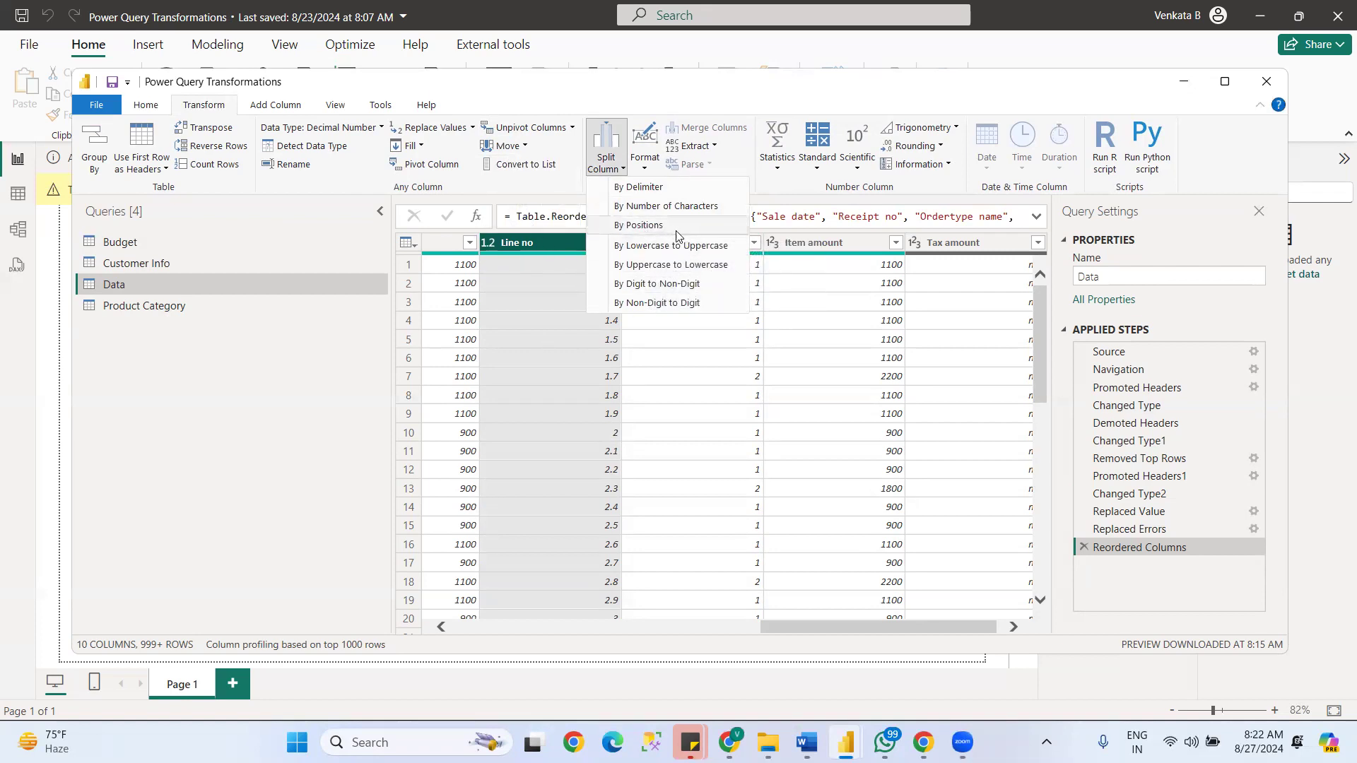
left_click(654, 225)
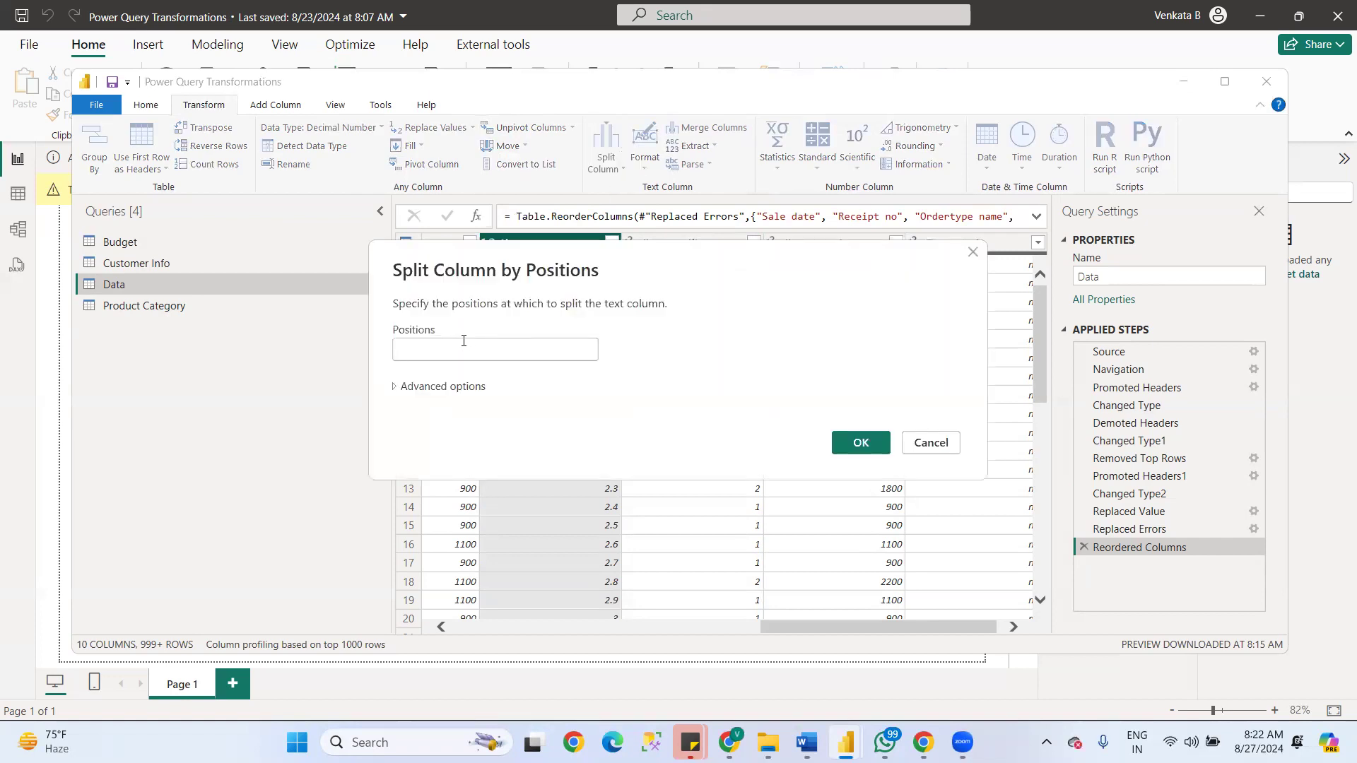
type("0")
left_click(858, 441)
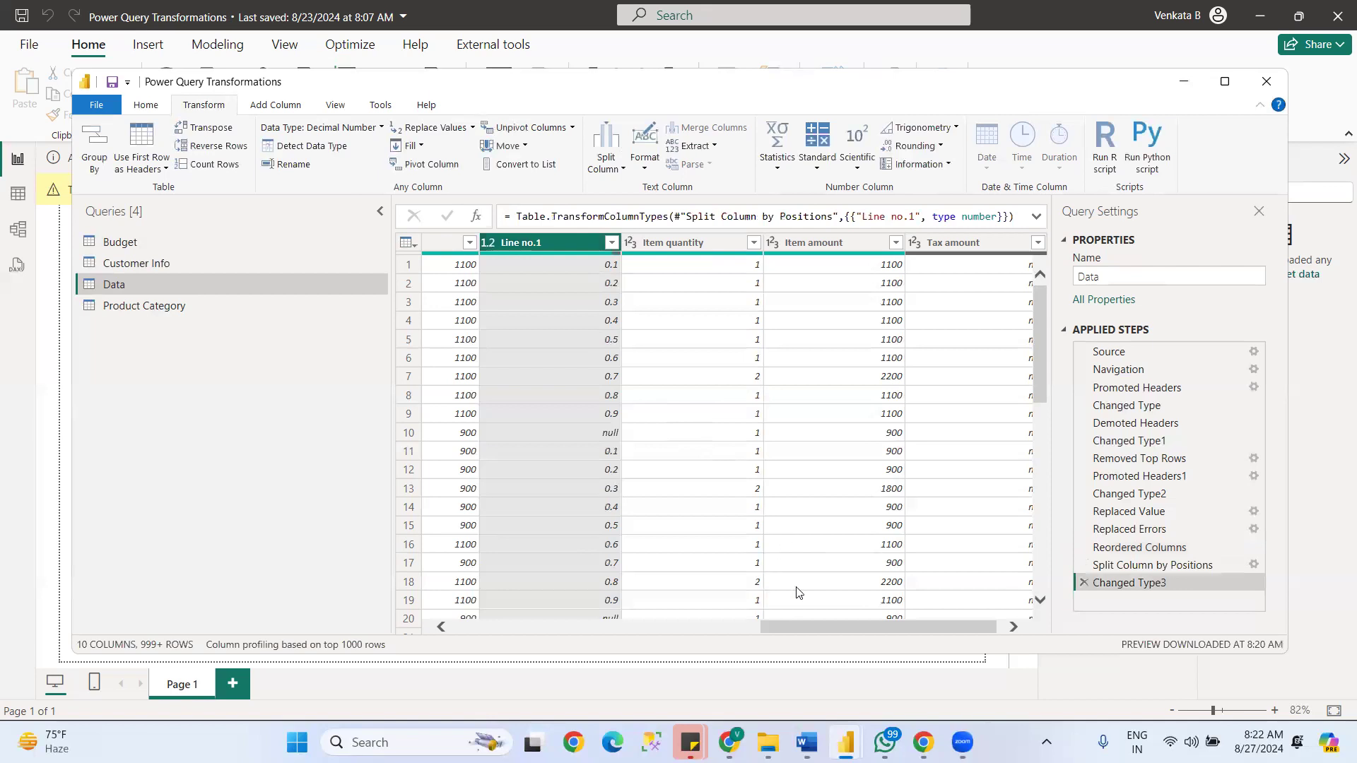
- Delete the Changed Type3 step that follows the column split in the Data query
left_click_drag(903, 627, 1053, 645)
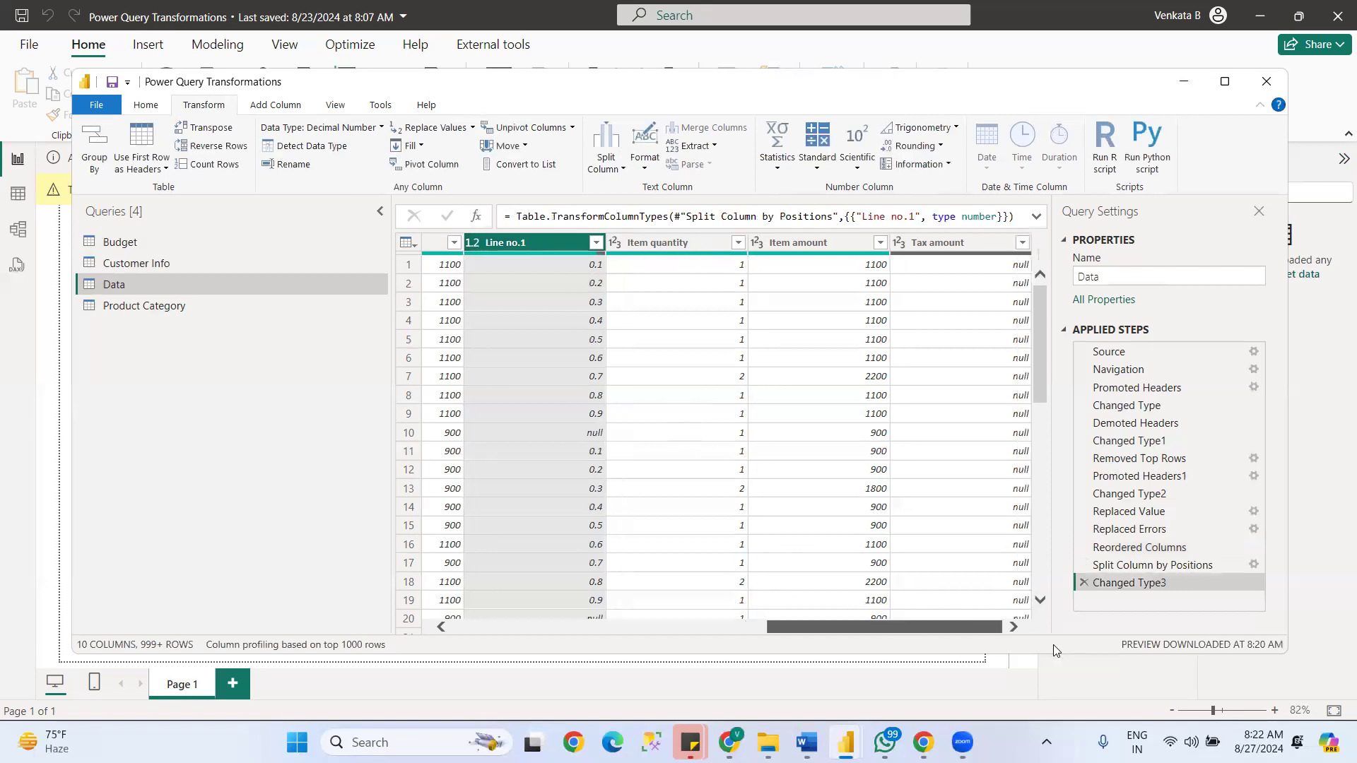
left_click(1081, 584)
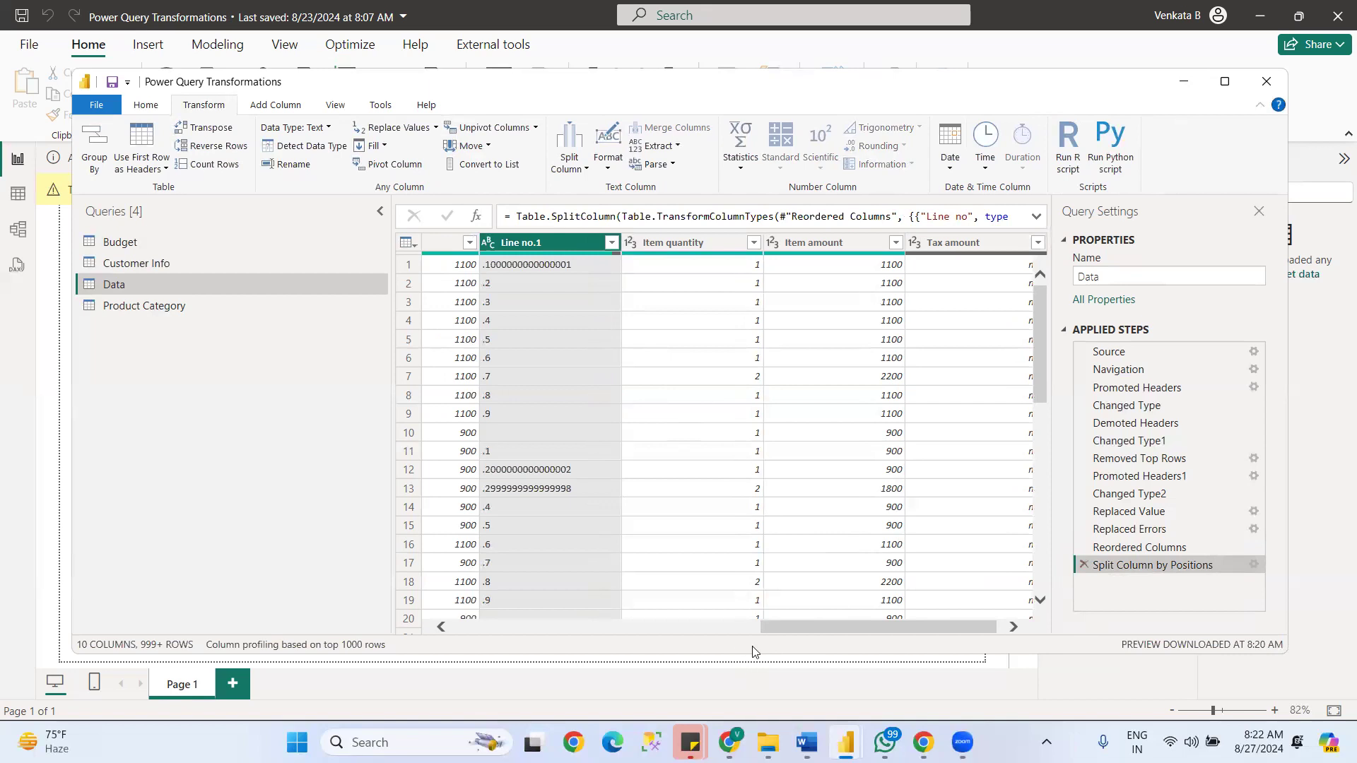
left_click_drag(793, 627, 738, 631)
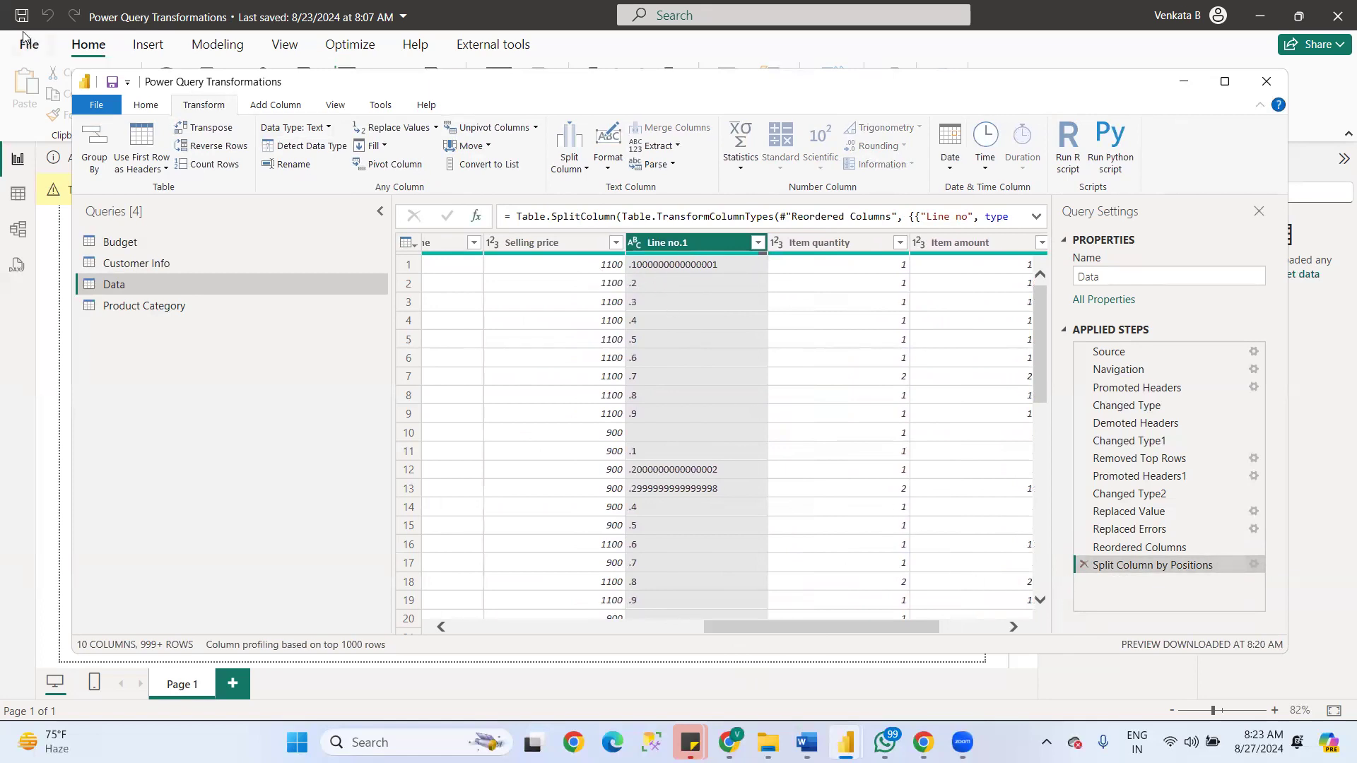
left_click(50, 19)
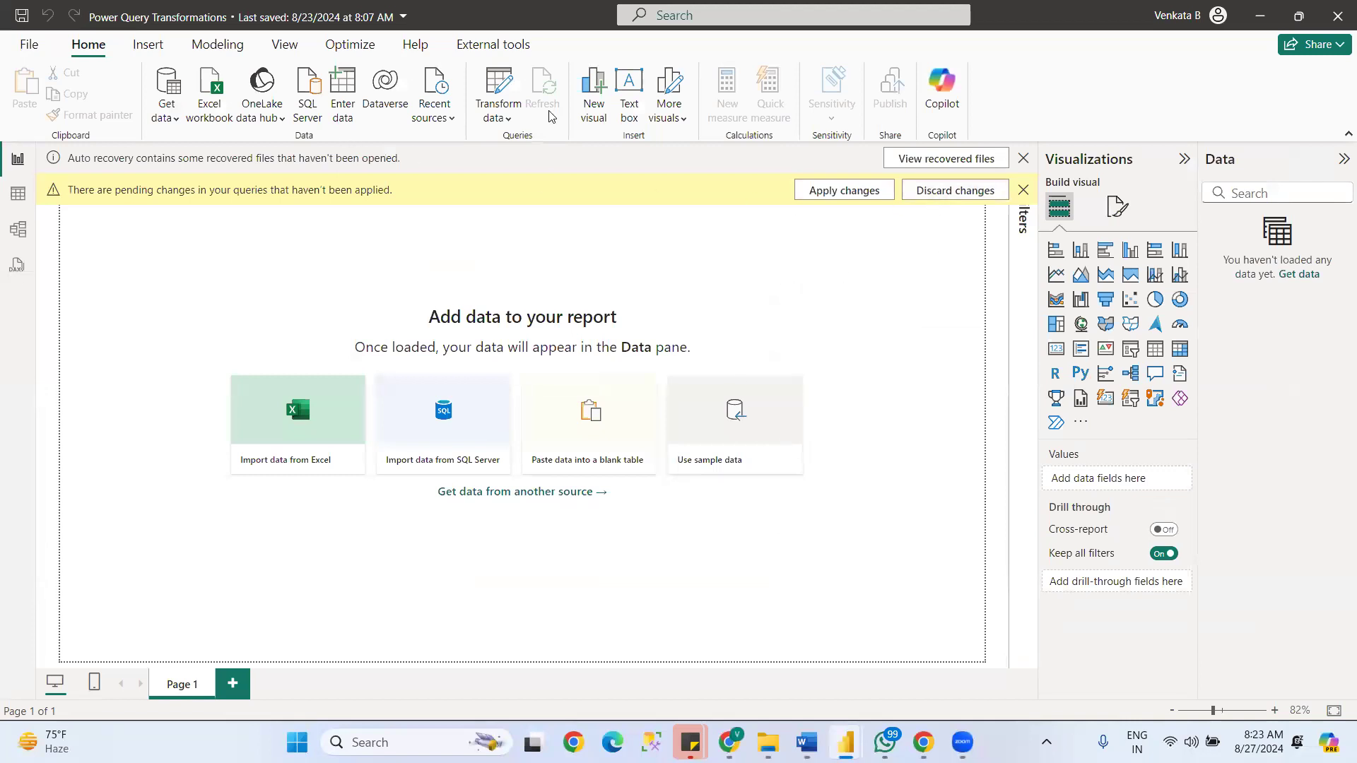
left_click(497, 115)
left_click(535, 150)
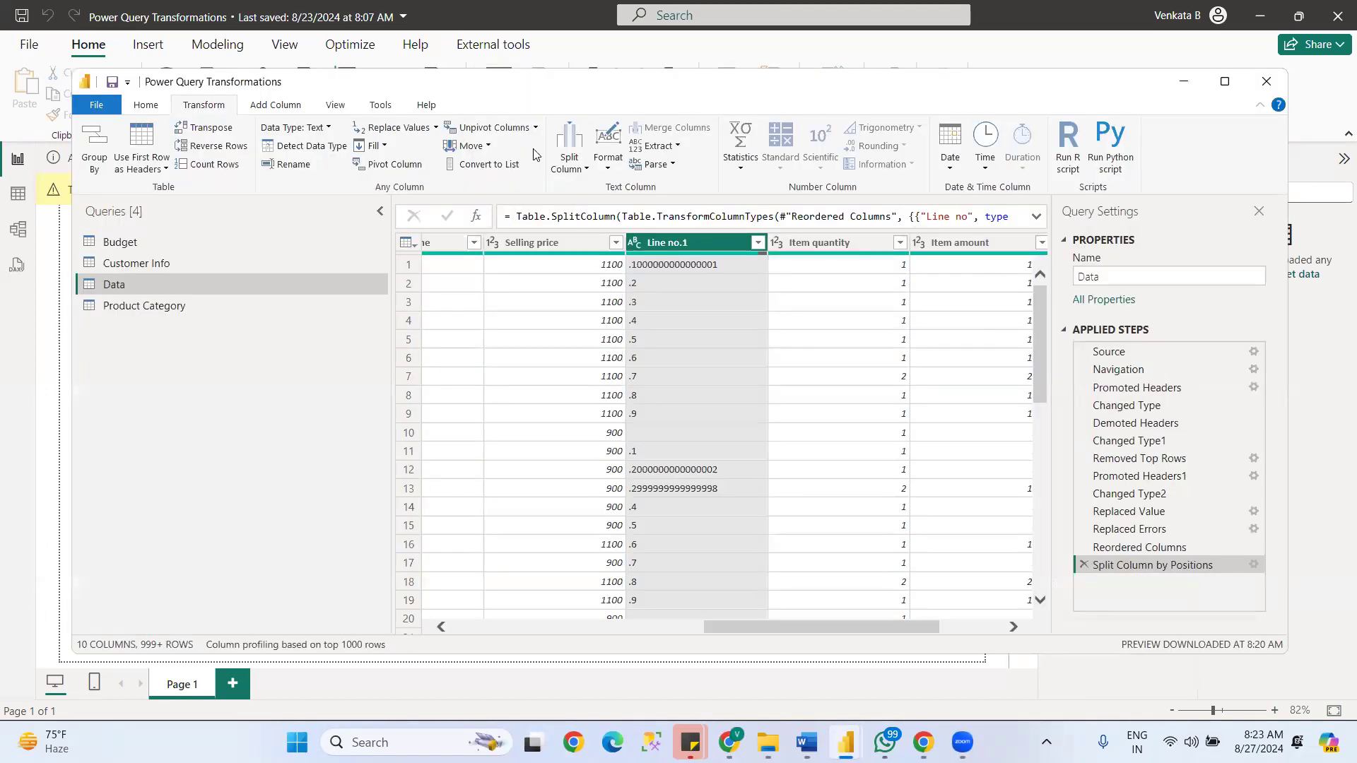
left_click_drag(753, 632, 741, 627)
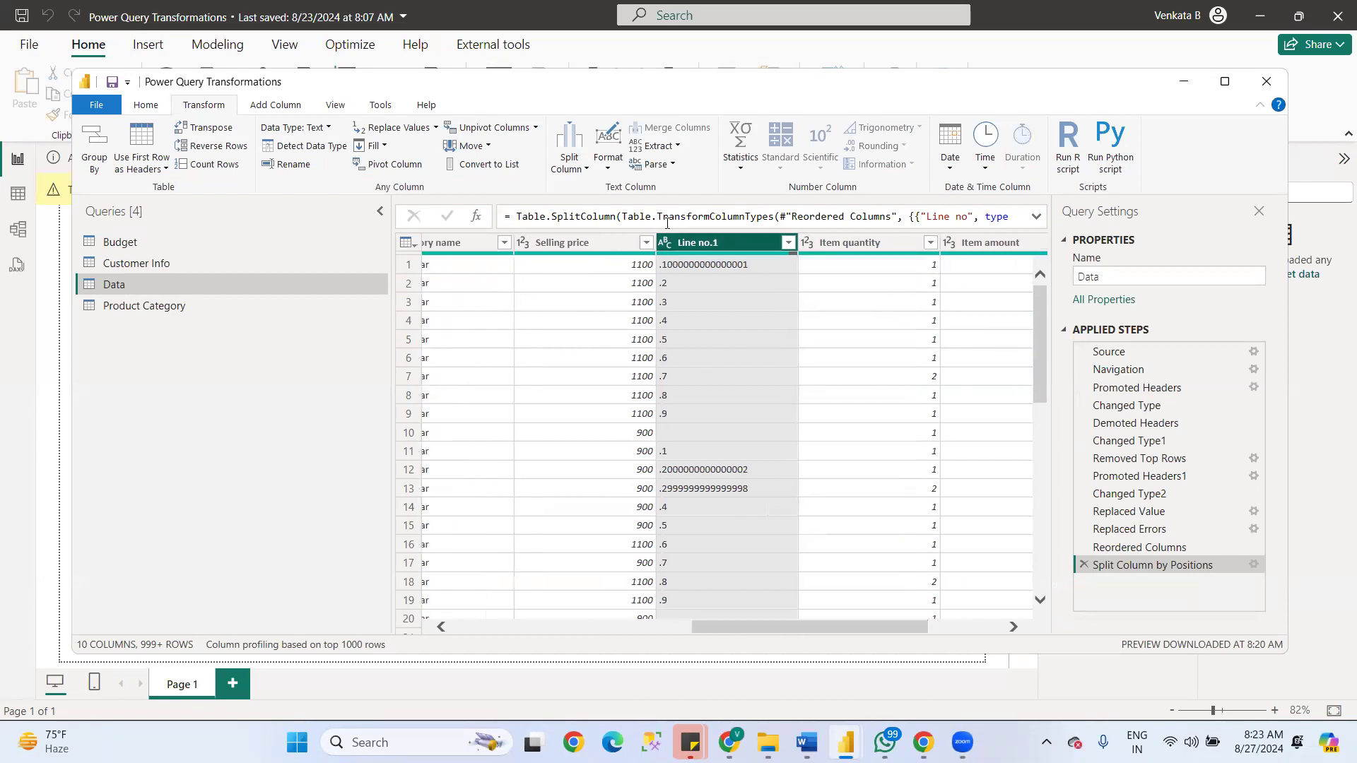
left_click(569, 157)
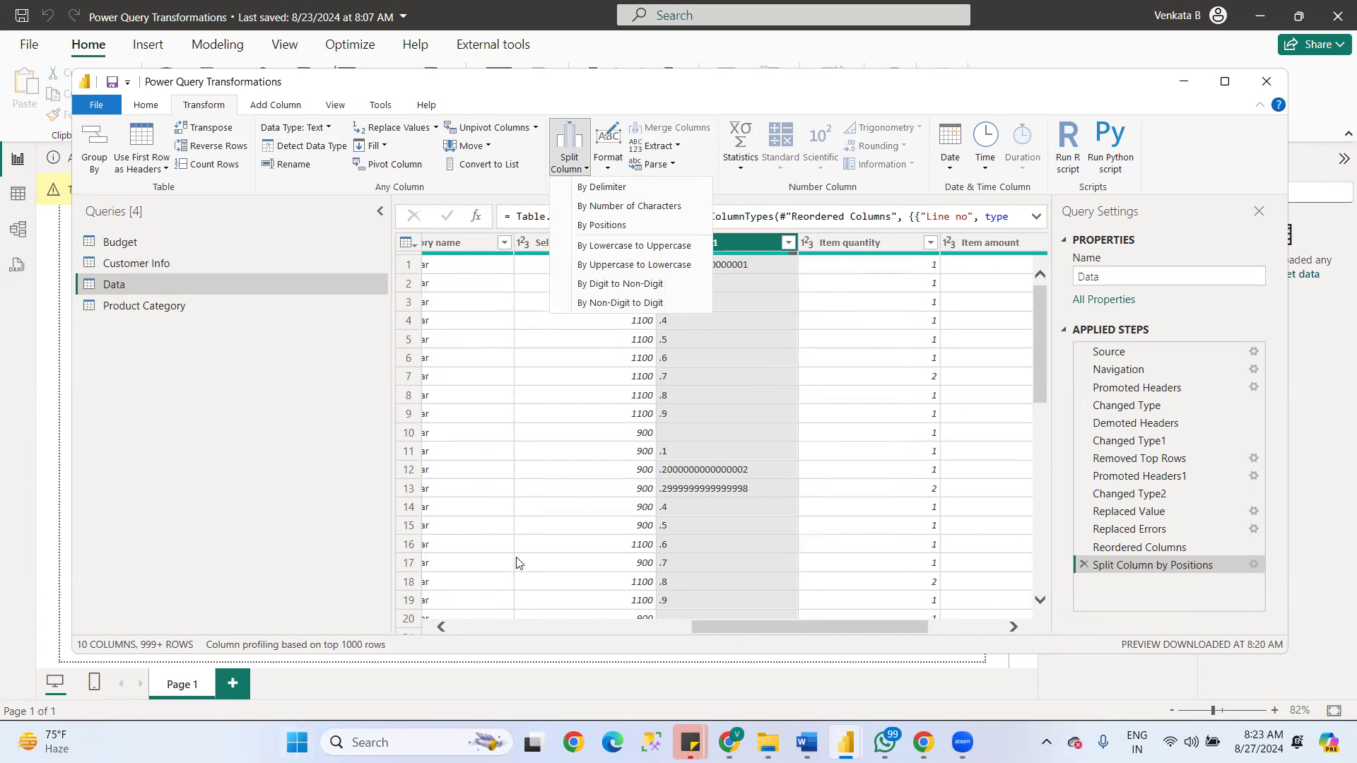
left_click(609, 167)
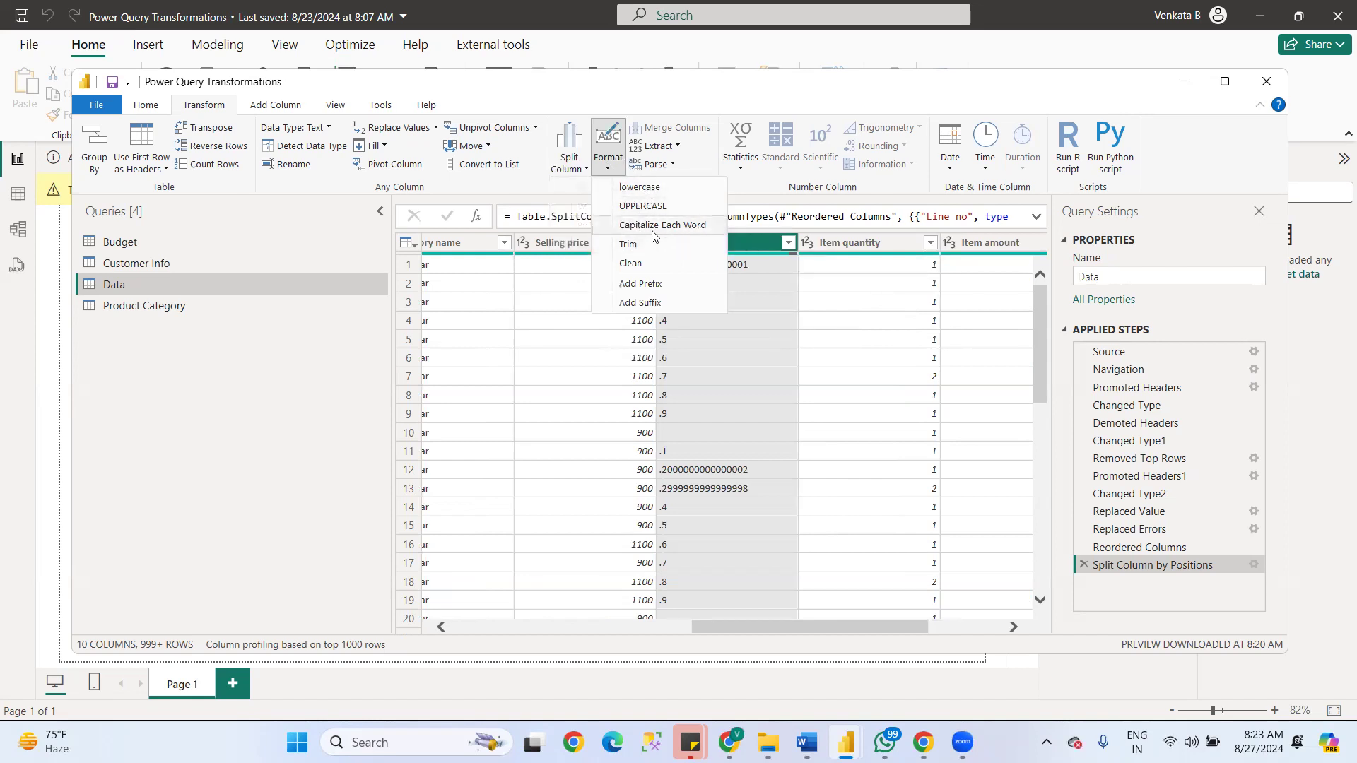
left_click(748, 628)
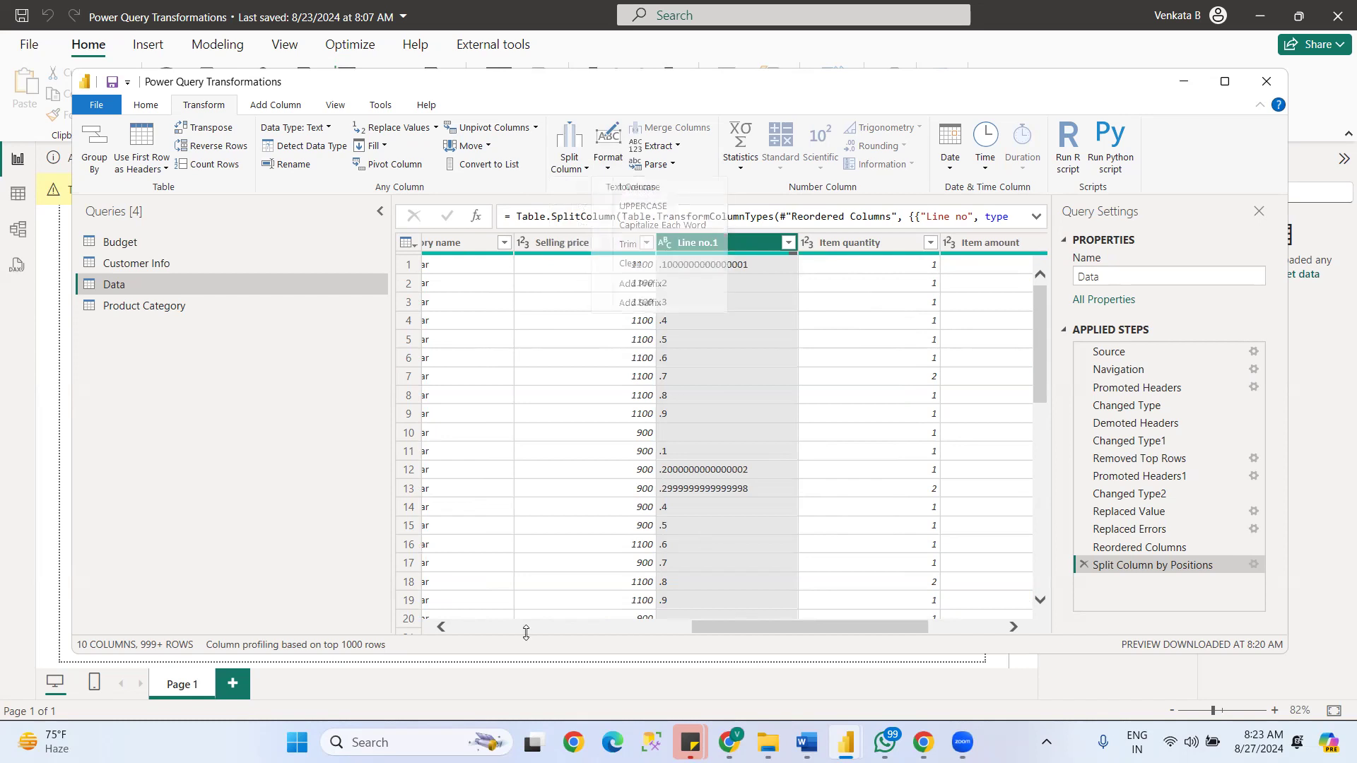
- Apply the lowercase format to the Line no.1 column of the Data table
left_click_drag(730, 629, 535, 612)
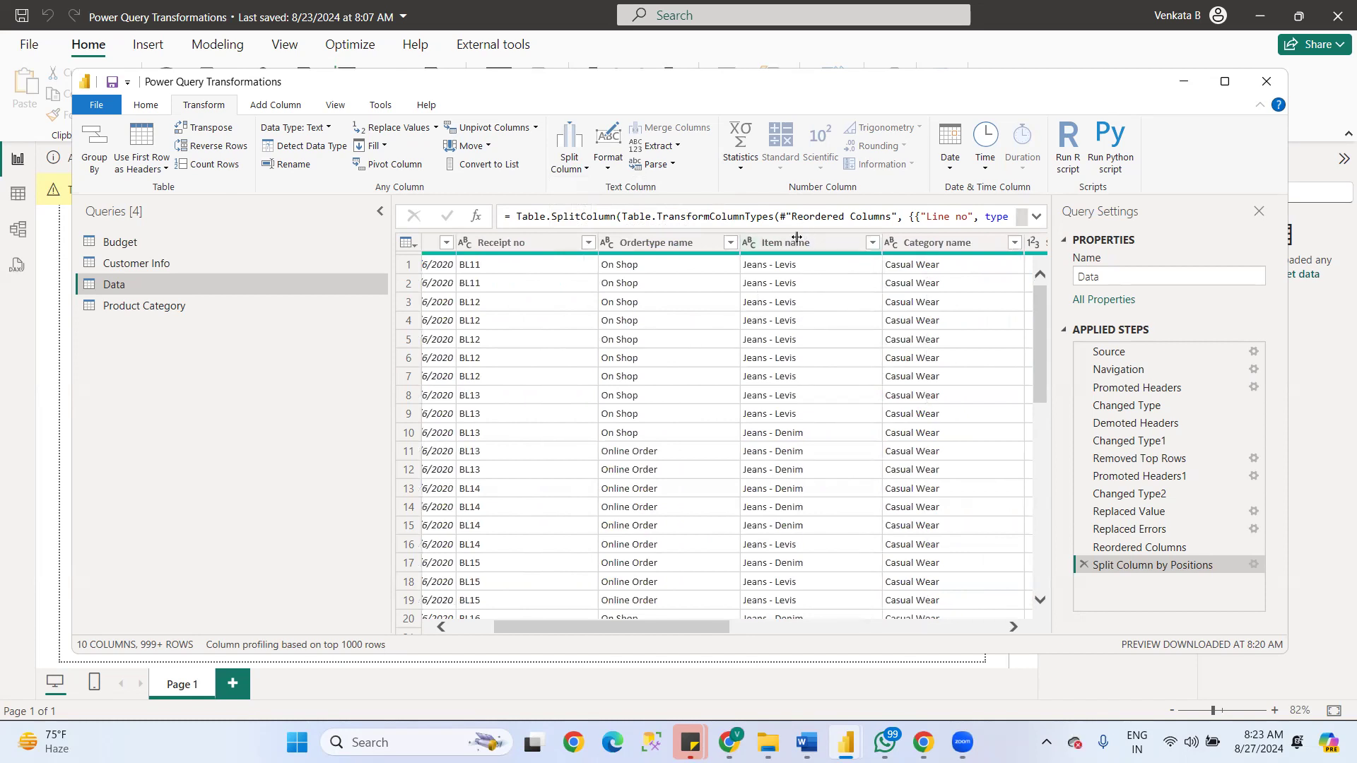
left_click(603, 168)
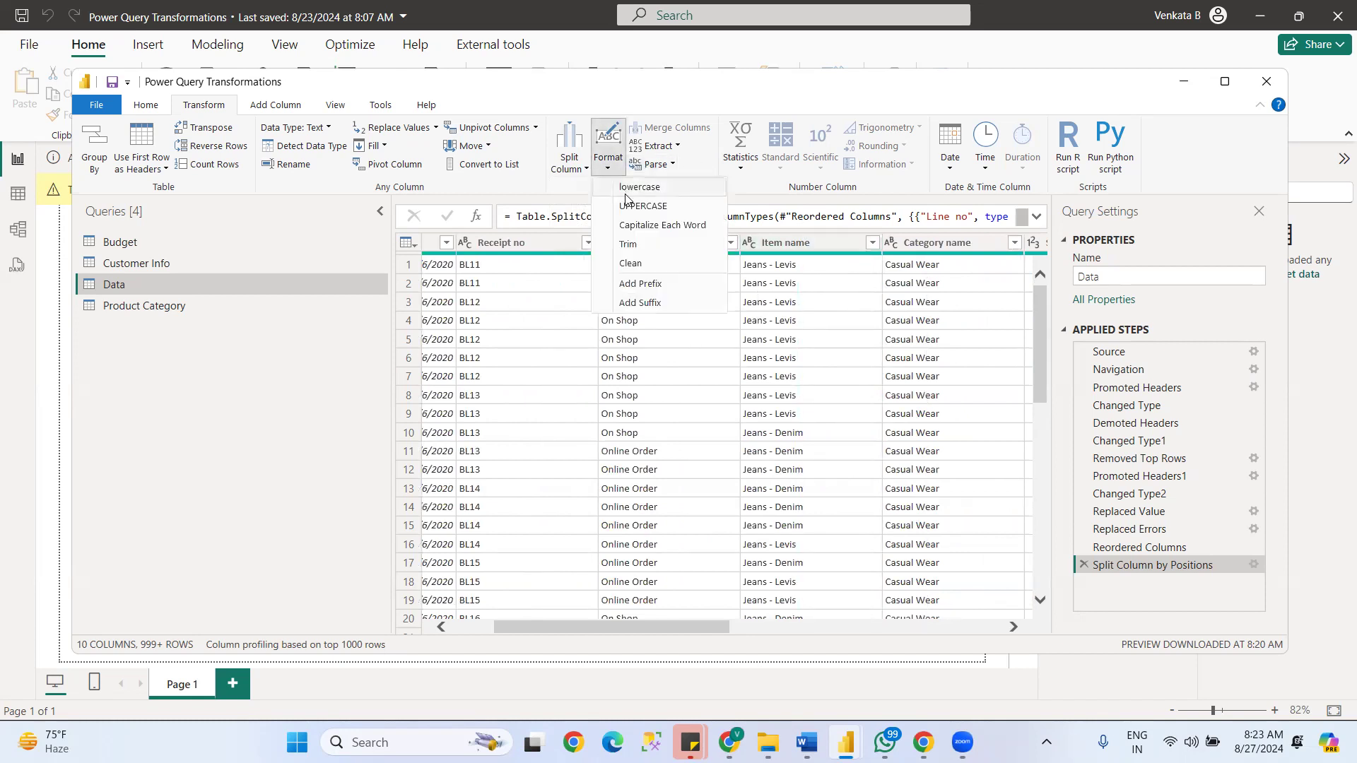
left_click(647, 186)
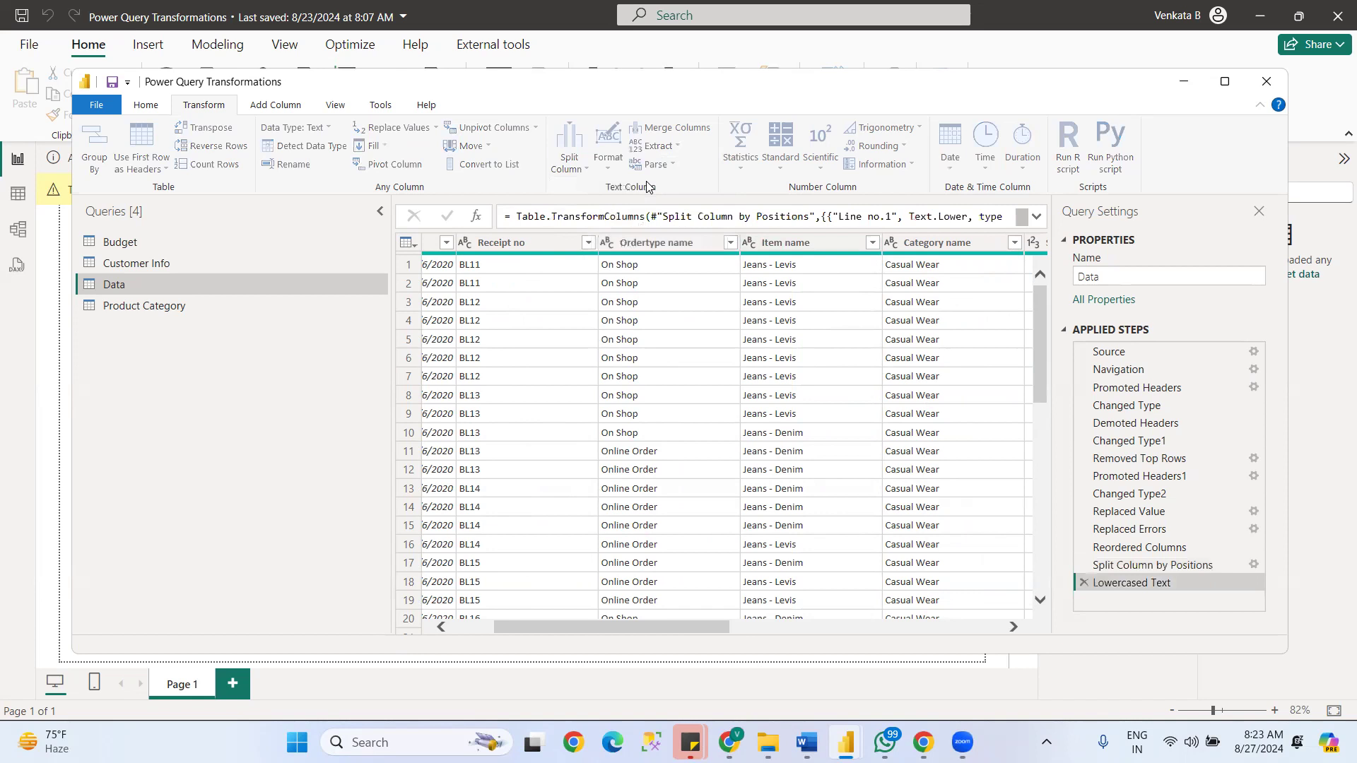
- Convert the Item name column to lowercase, and capitalize each word in it
left_click_drag(718, 624, 272, 585)
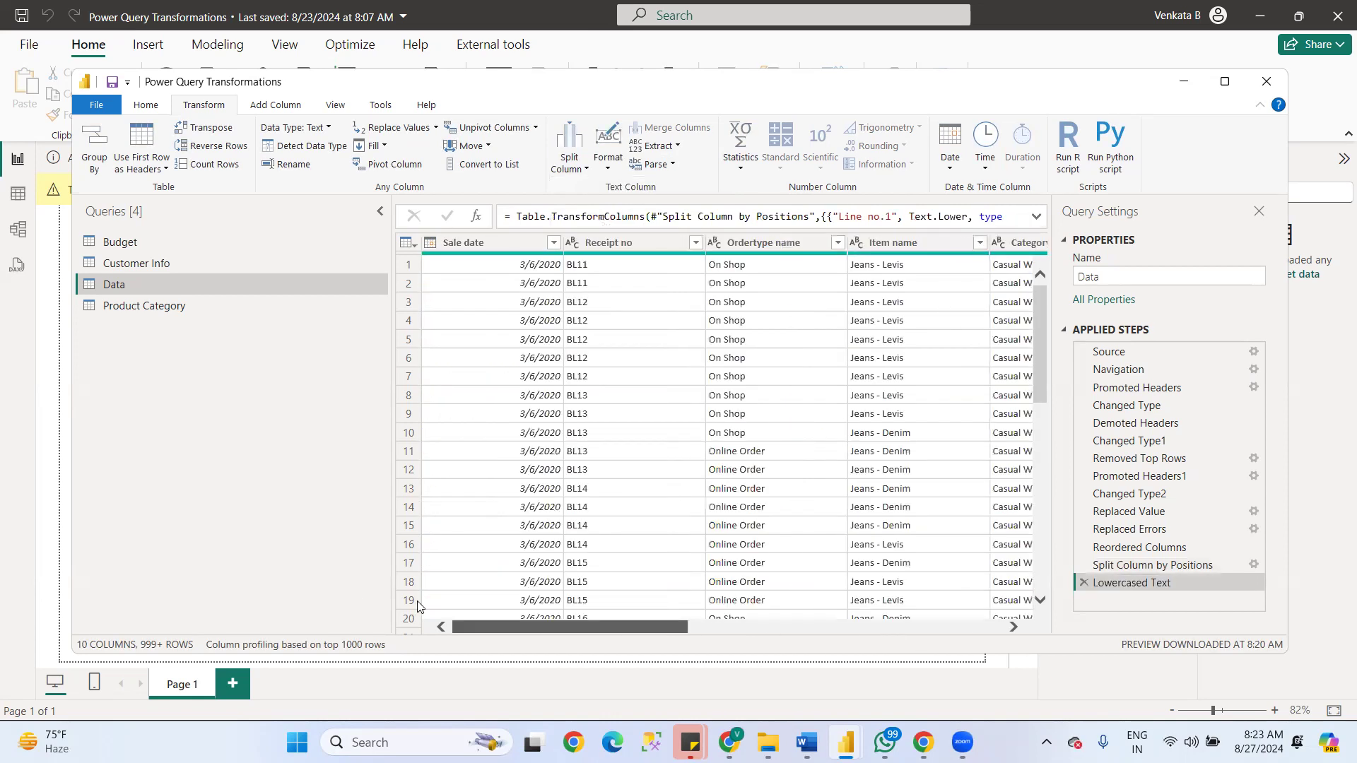
left_click(899, 241)
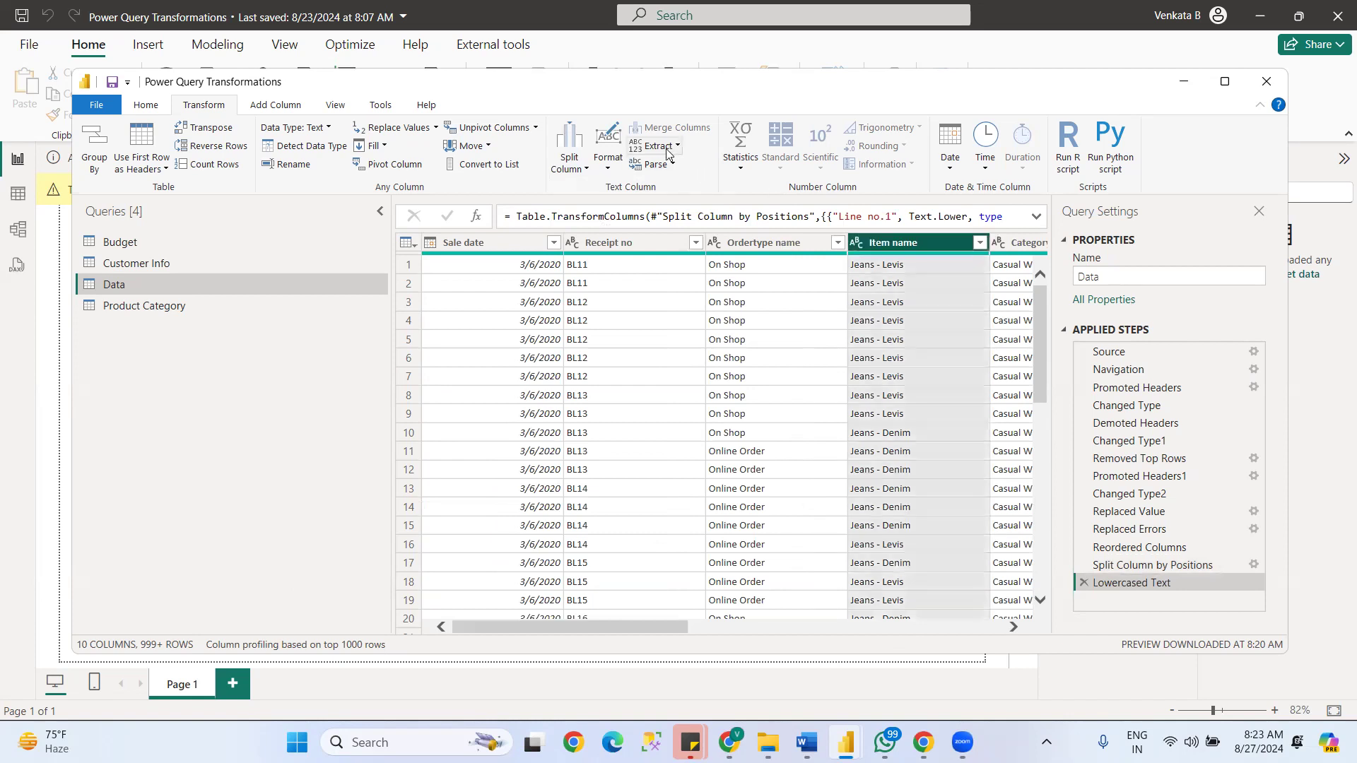
left_click(609, 168)
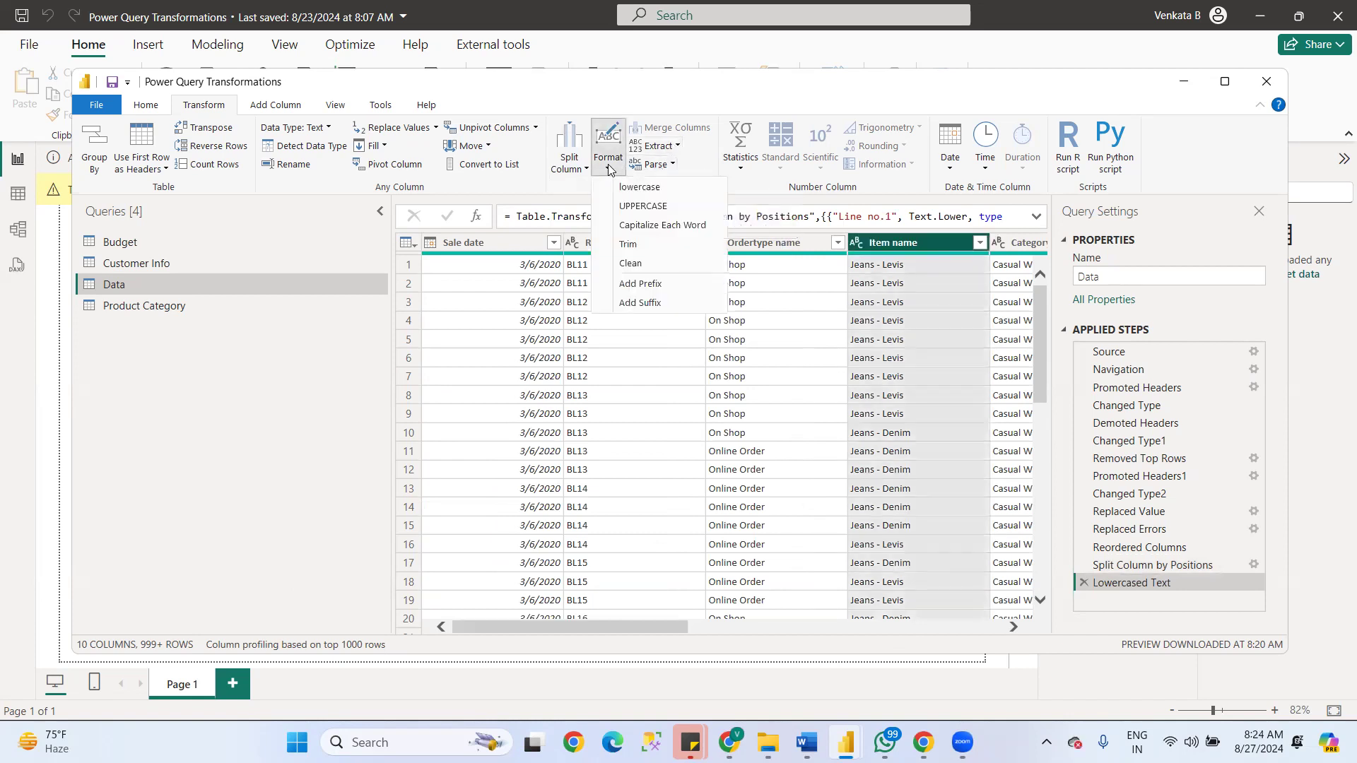
left_click(646, 188)
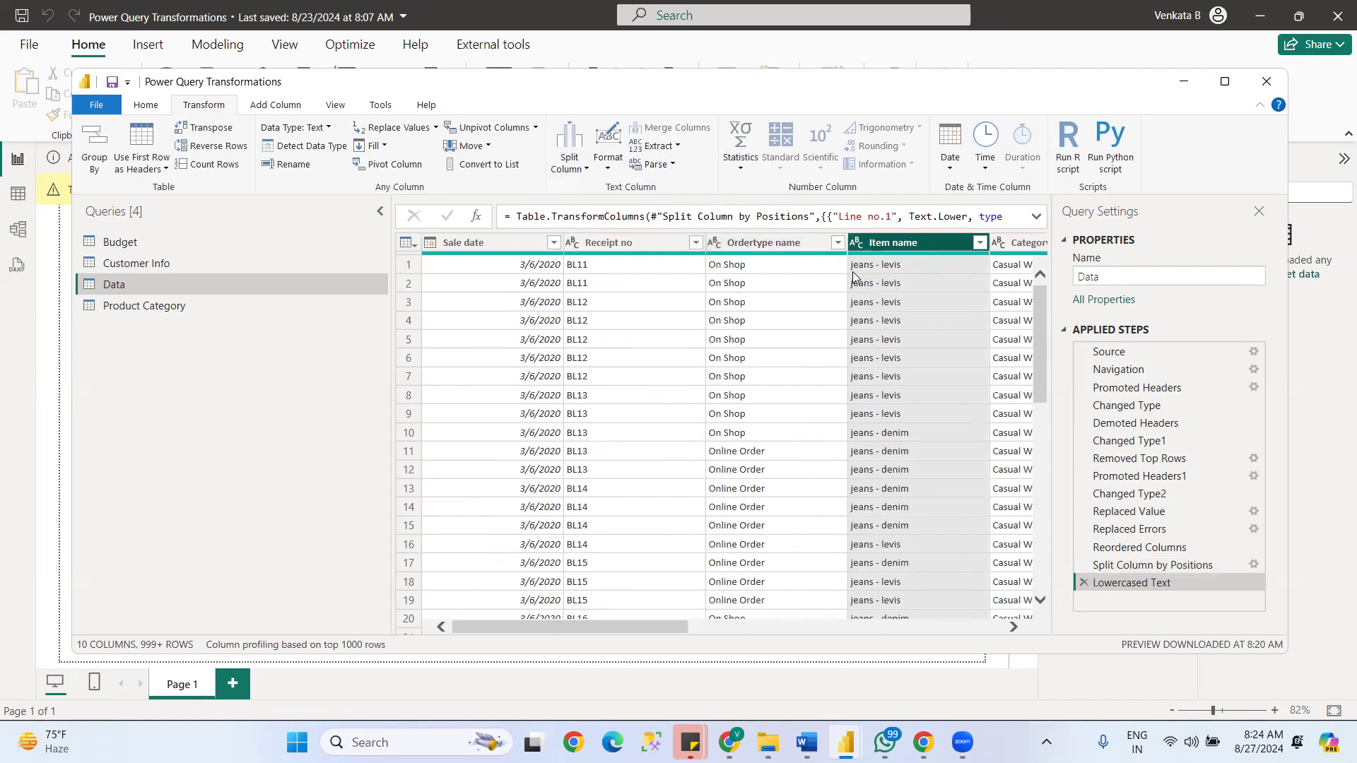
left_click(608, 164)
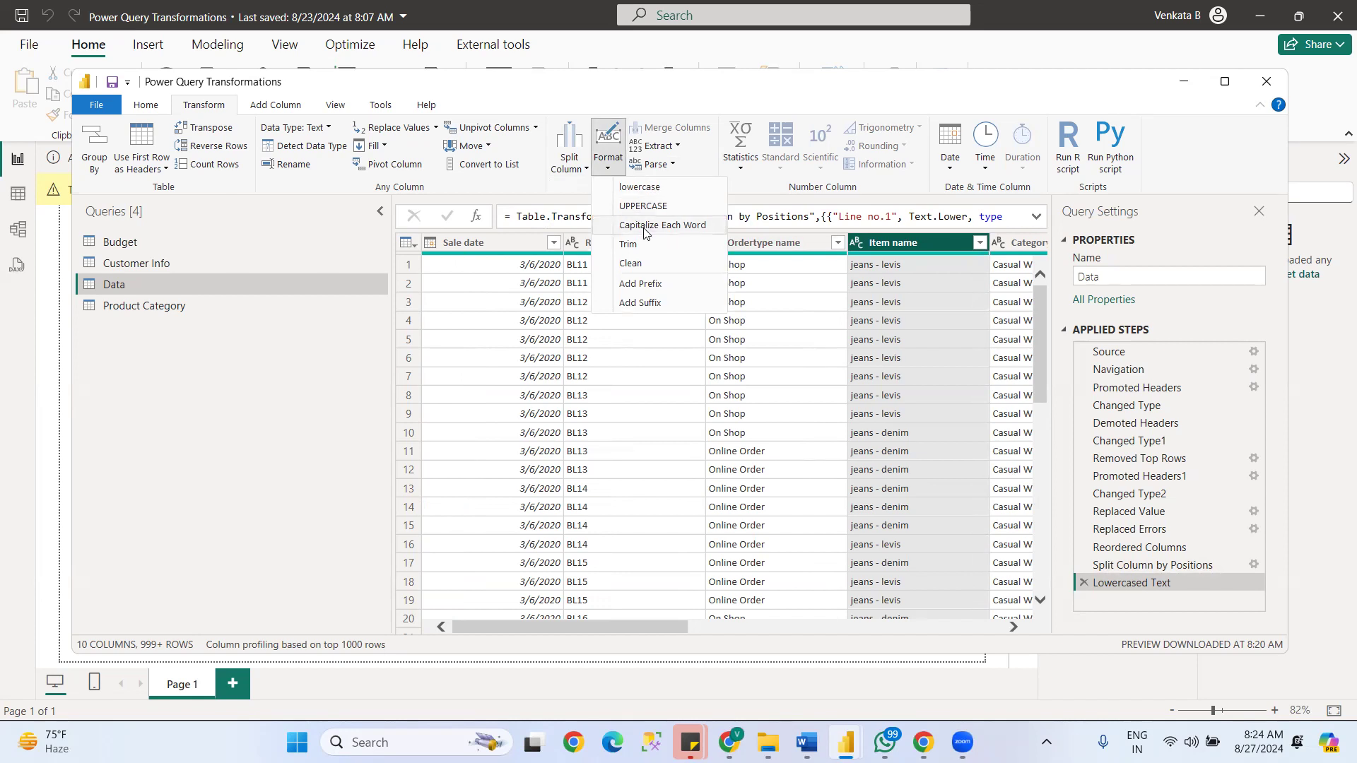
left_click(645, 226)
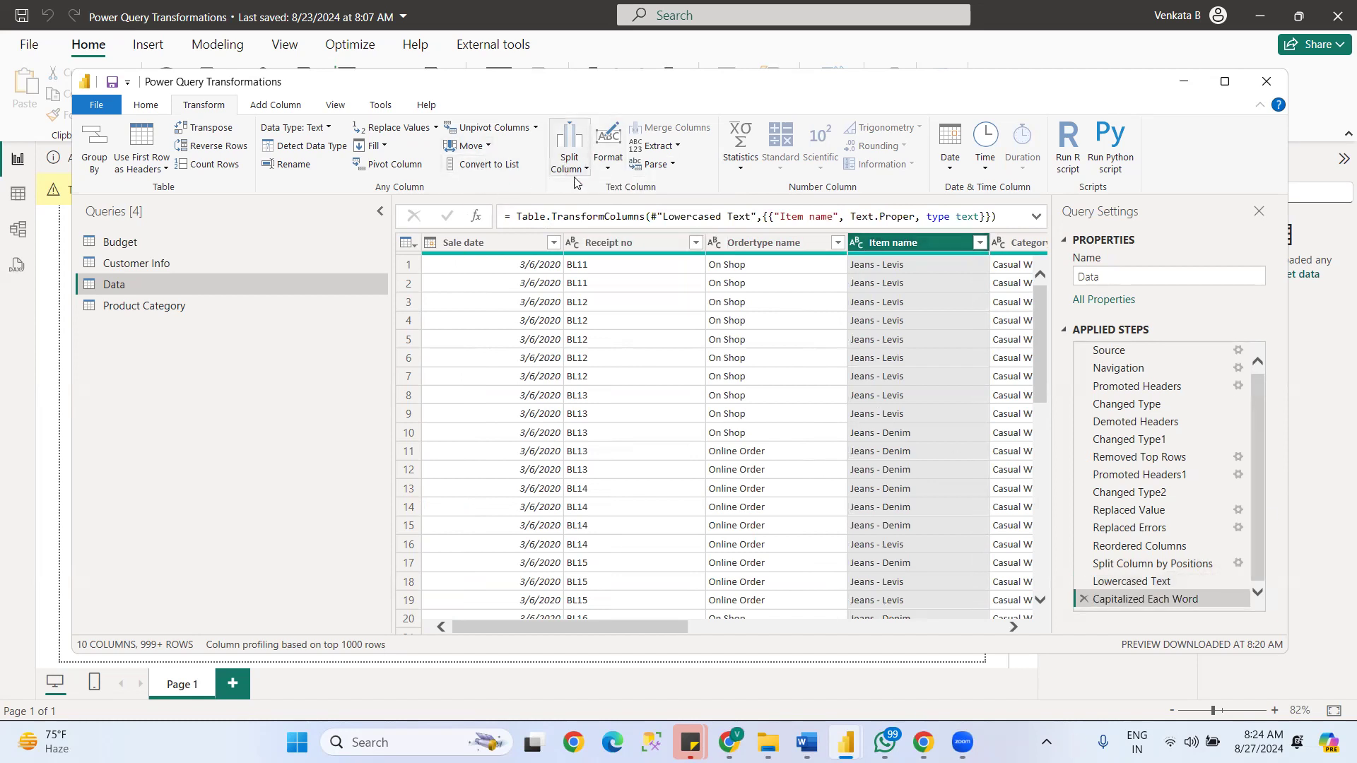
- Extract the first 4 characters of the Item name column
left_click(673, 166)
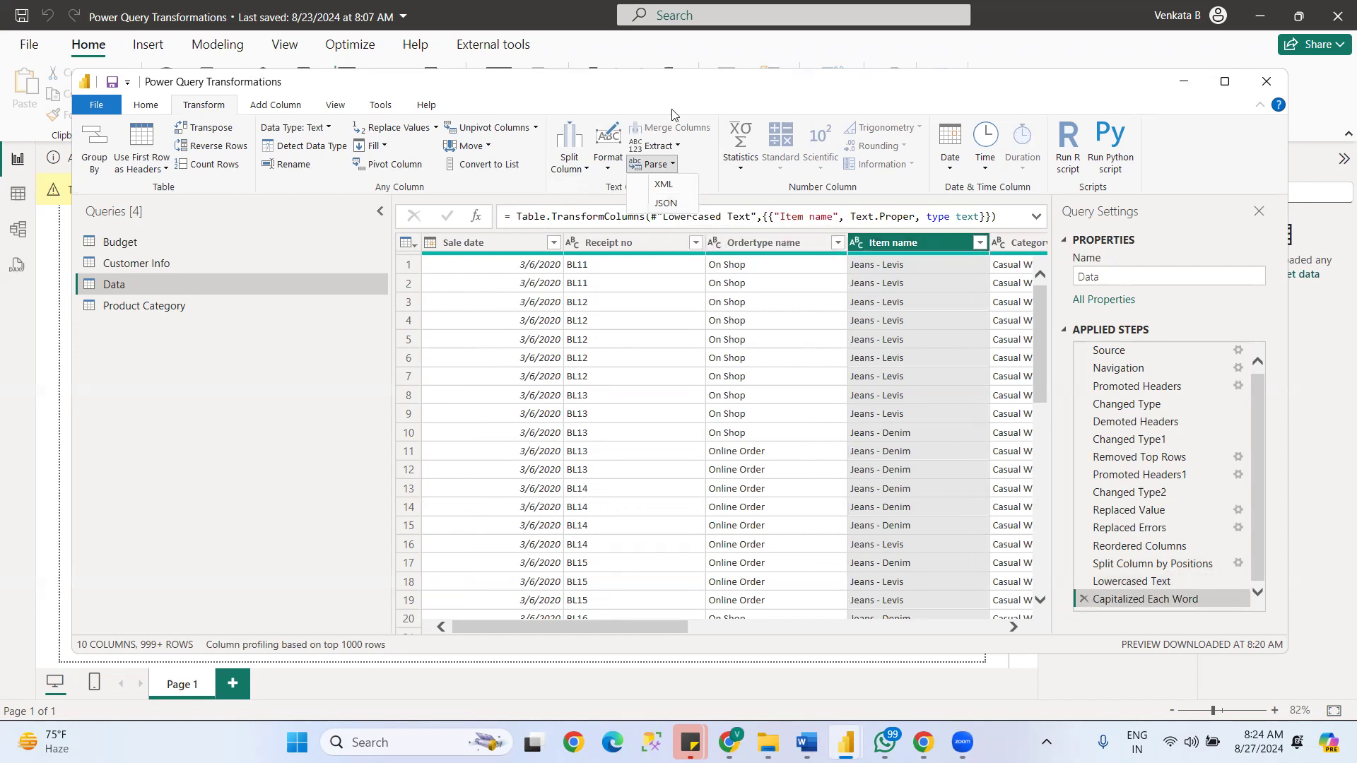
left_click(678, 146)
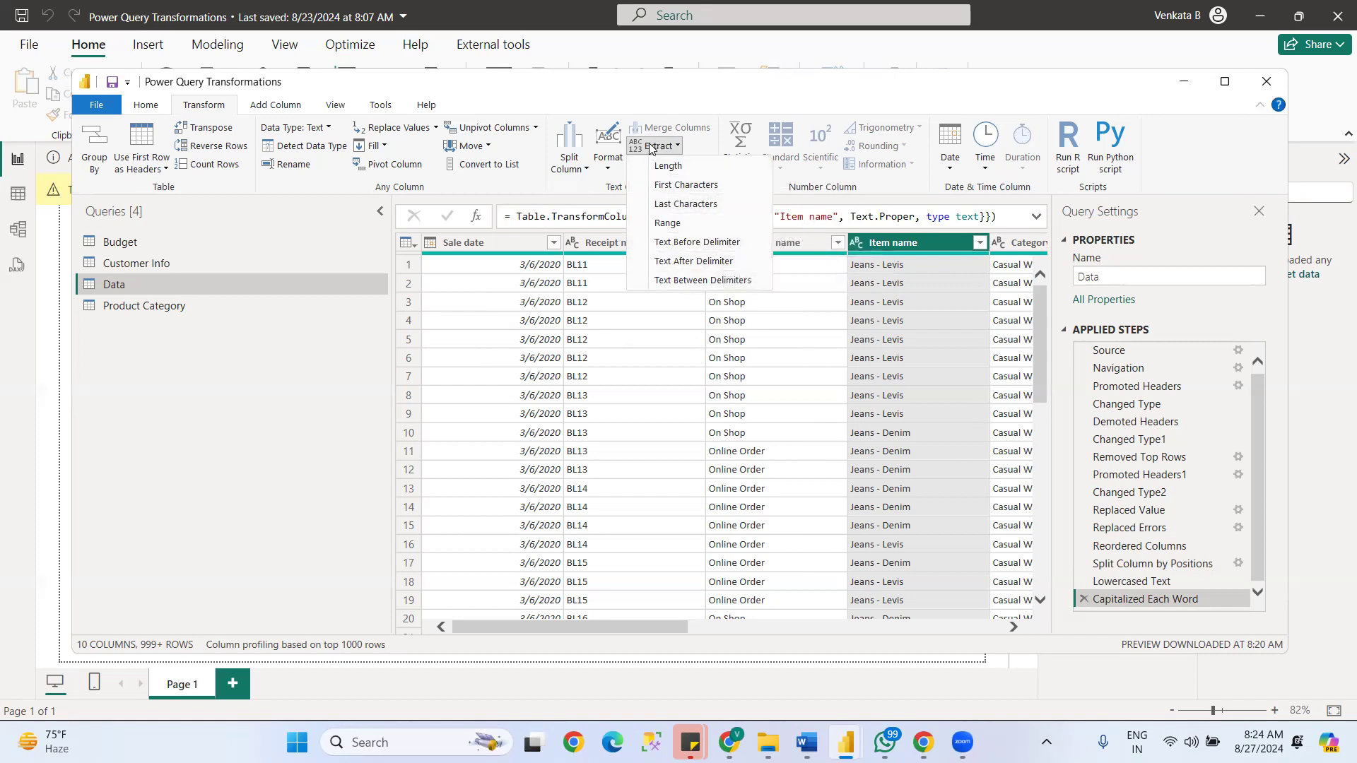
left_click(665, 185)
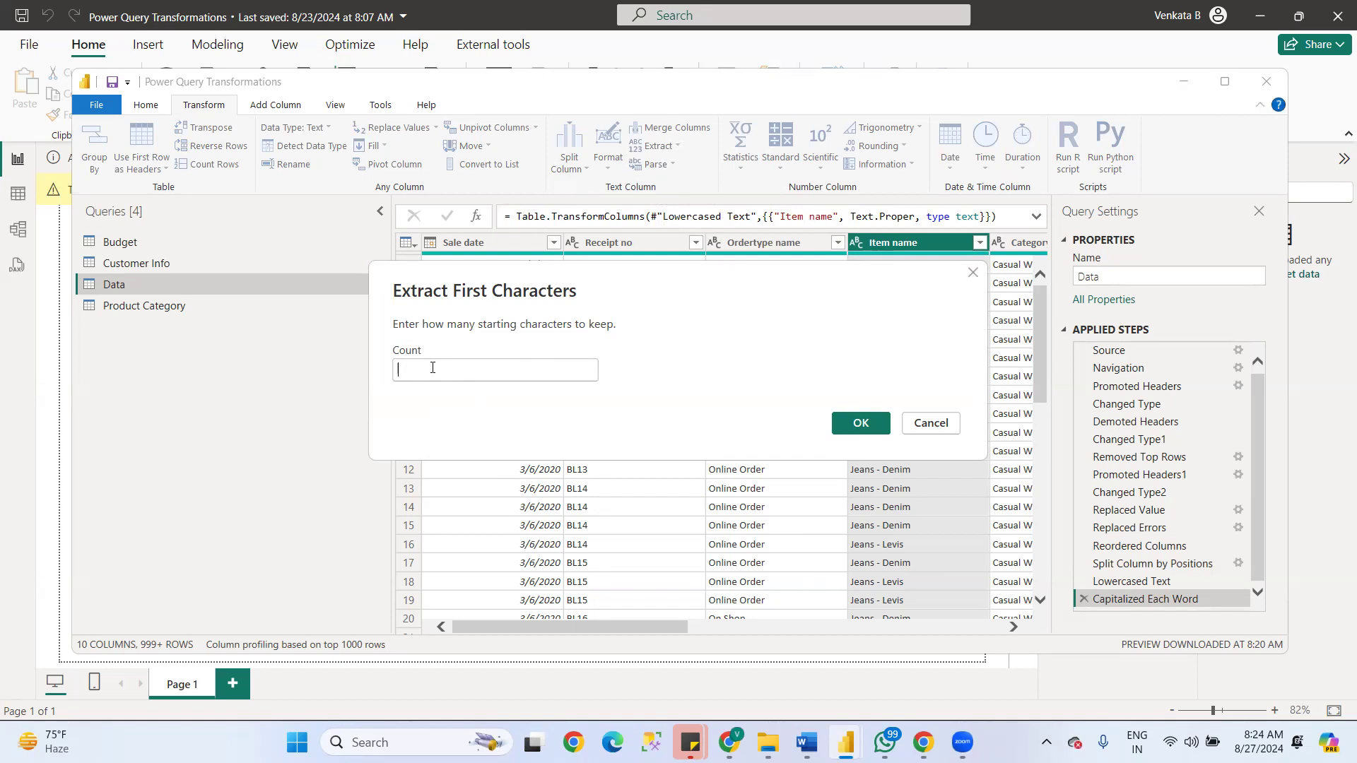
type("4")
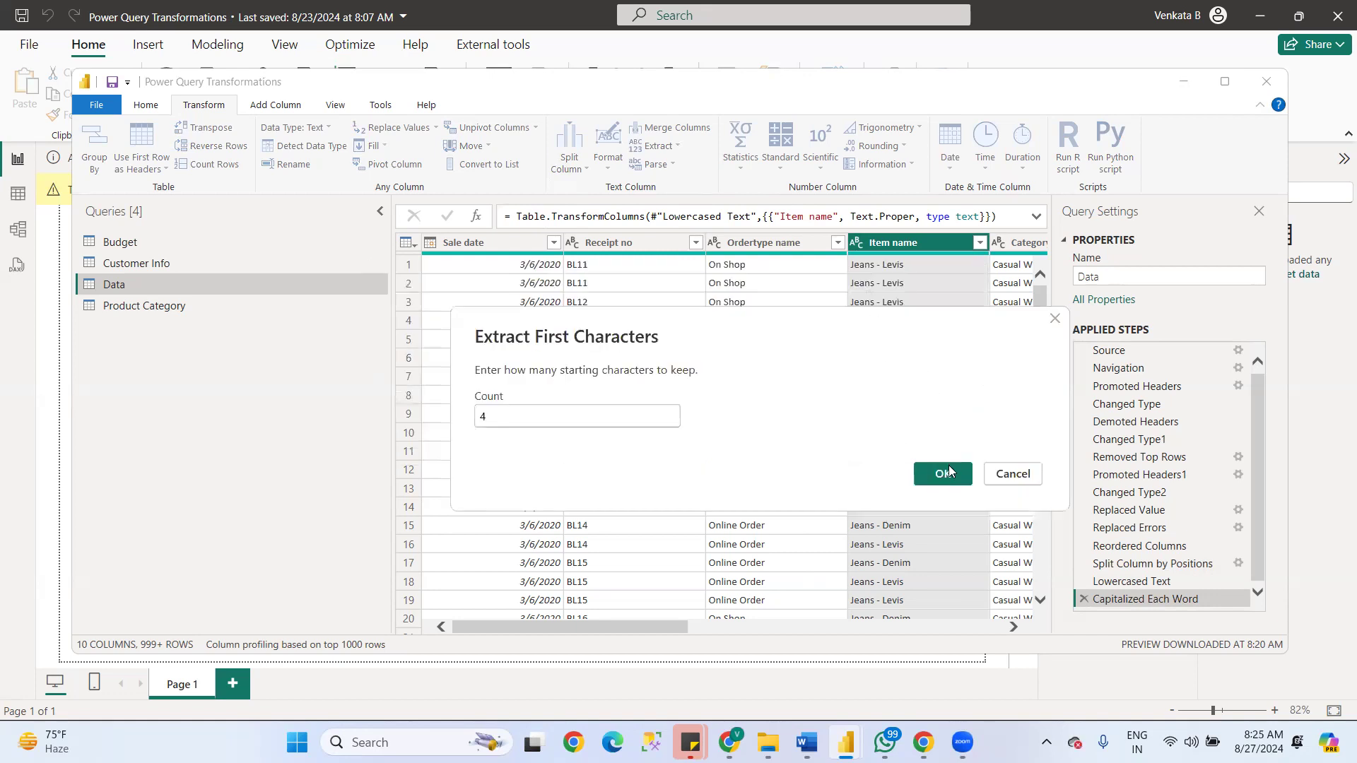
left_click(950, 476)
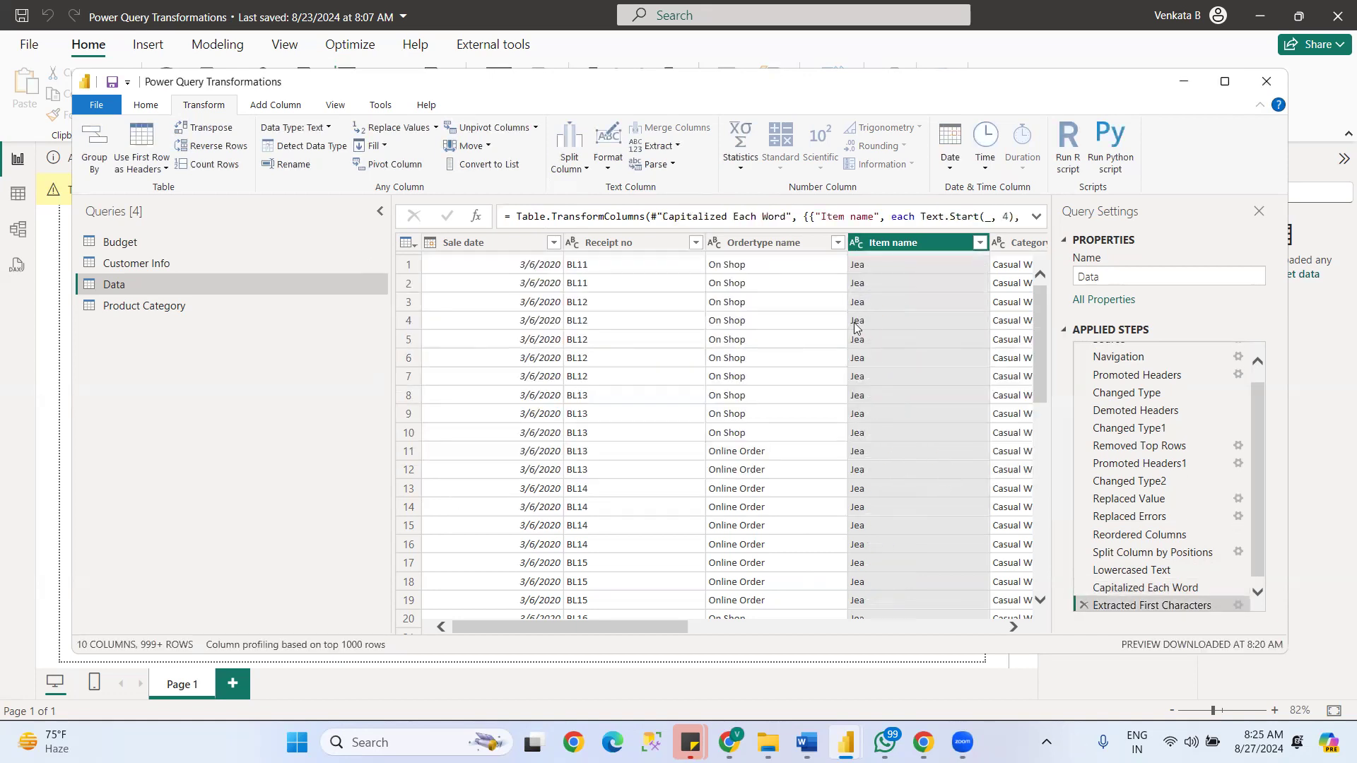
- Trim the surrounding spaces from the text in the Item name column
left_click_drag(654, 628, 725, 629)
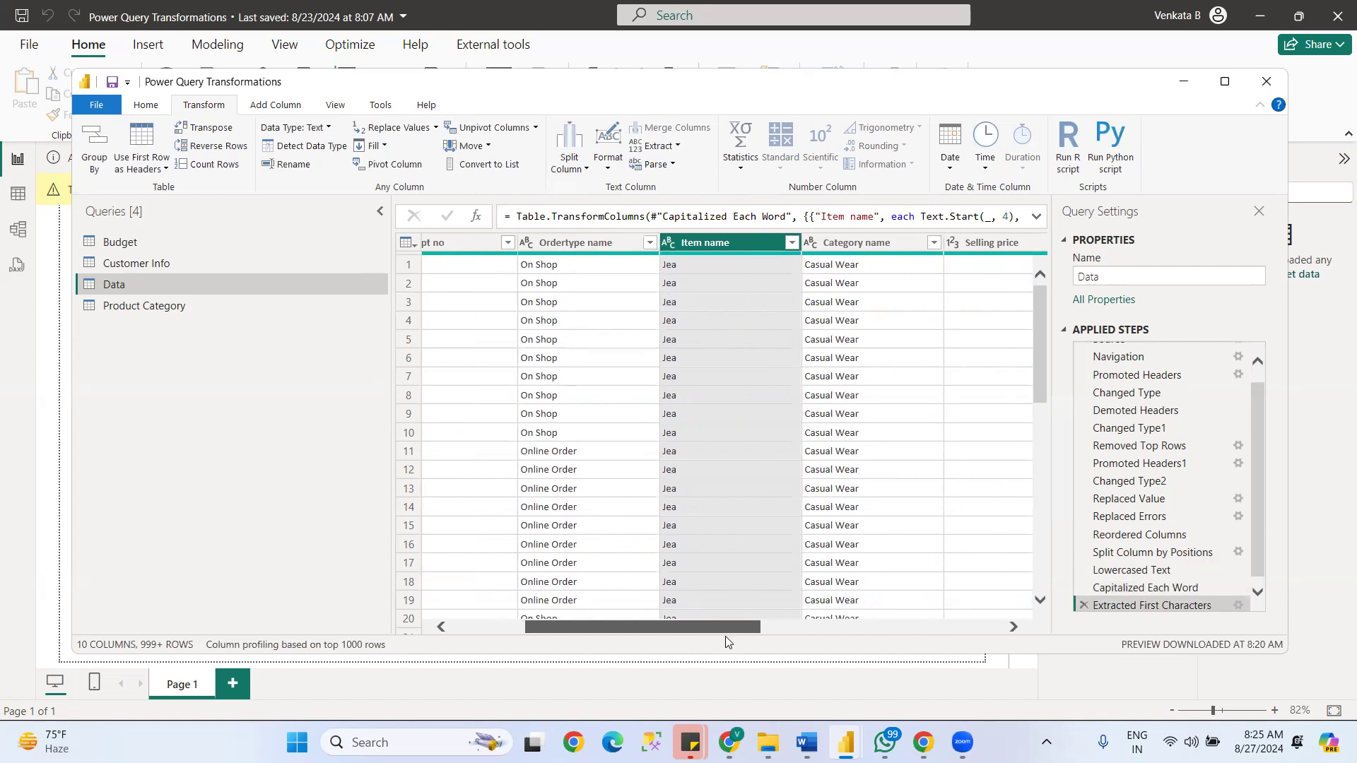
left_click_drag(738, 635, 654, 622)
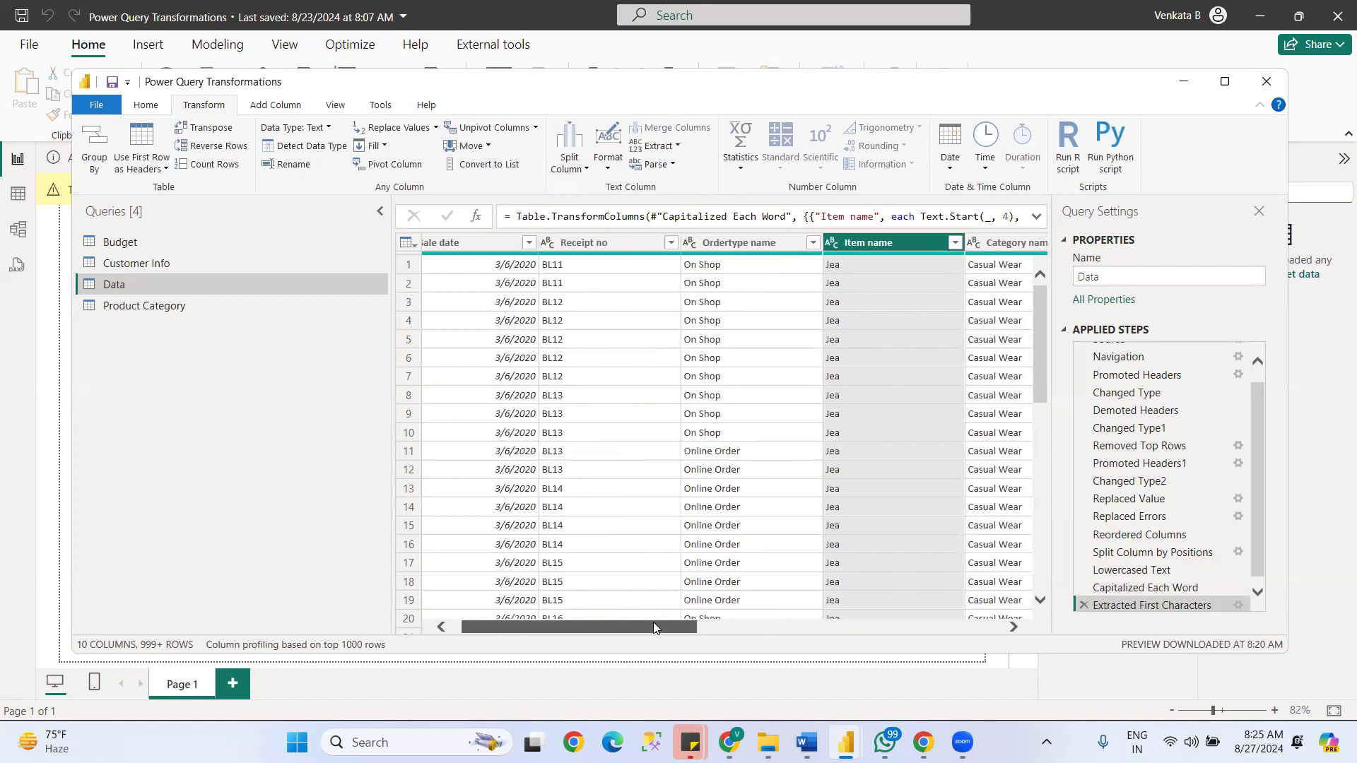
right_click(902, 244)
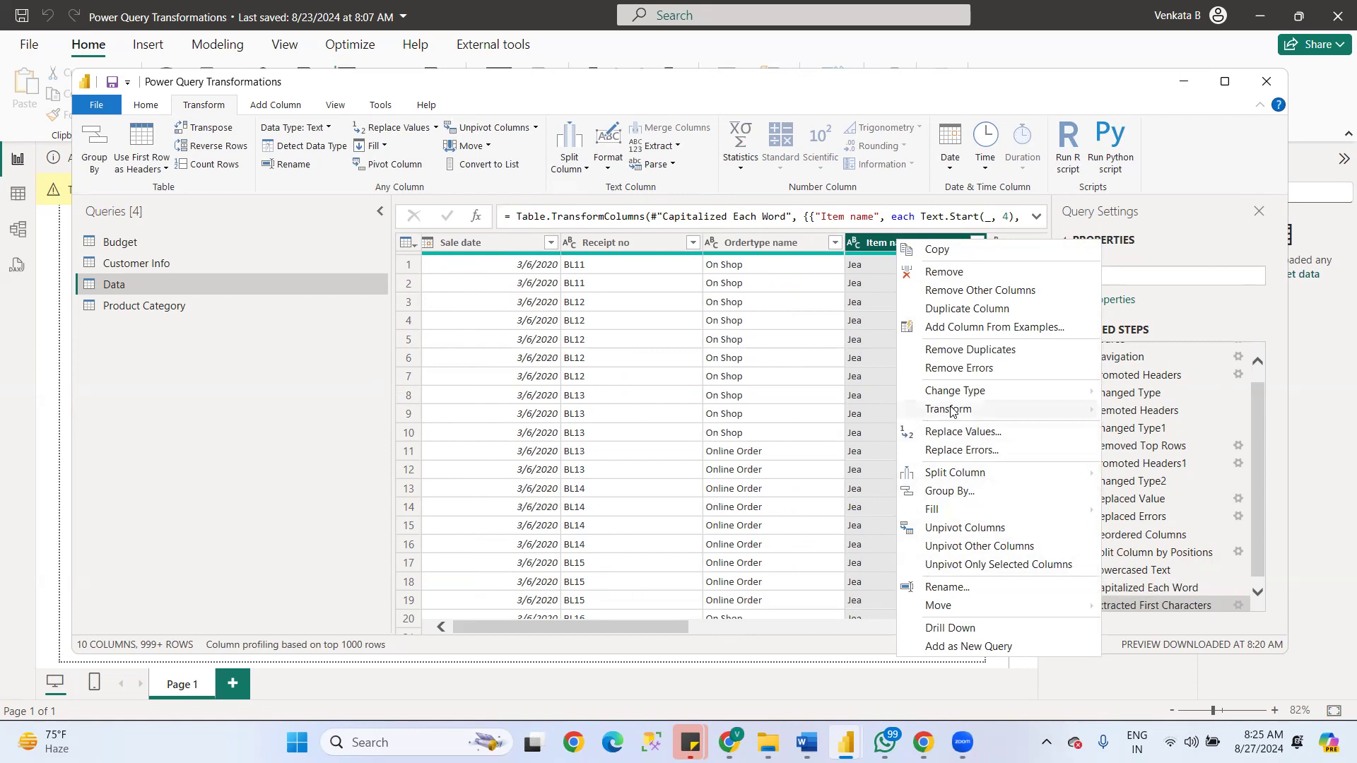
mouse_move(951, 412)
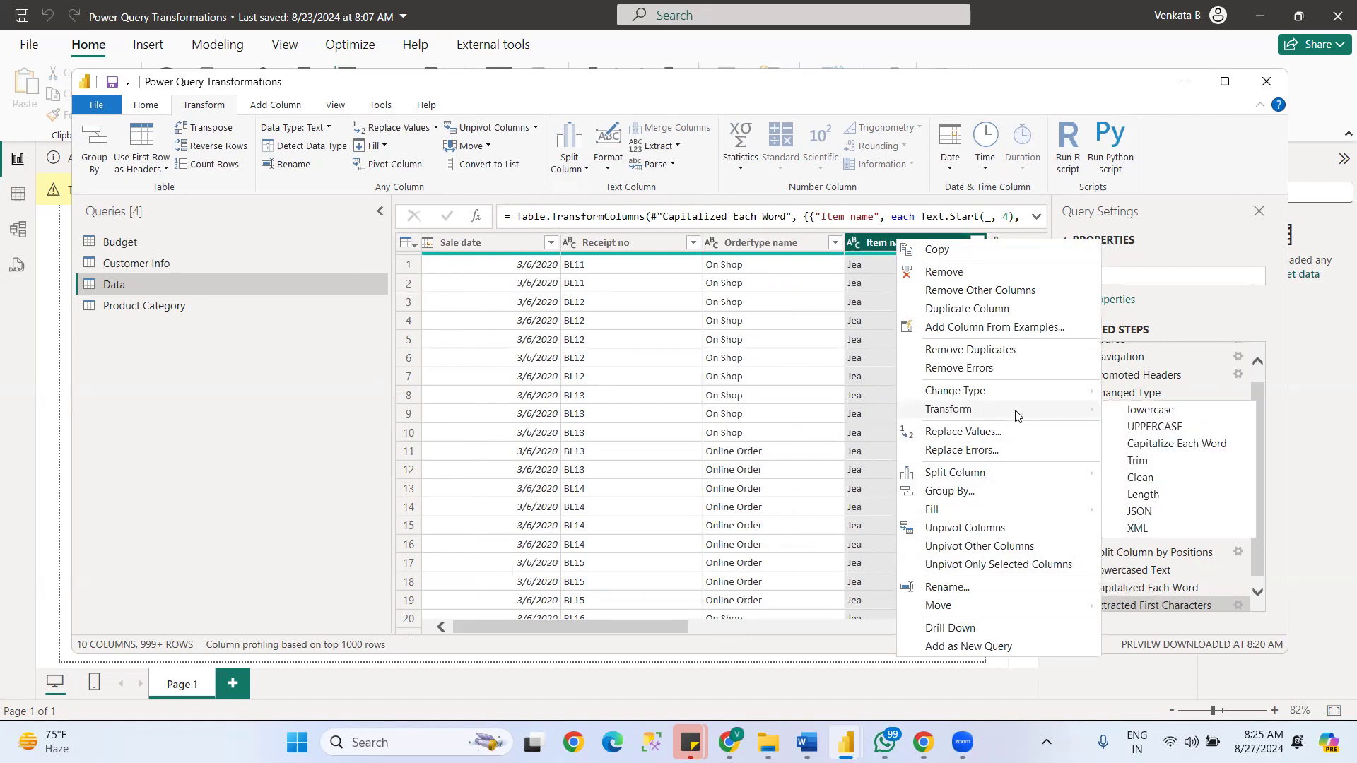
left_click(1138, 461)
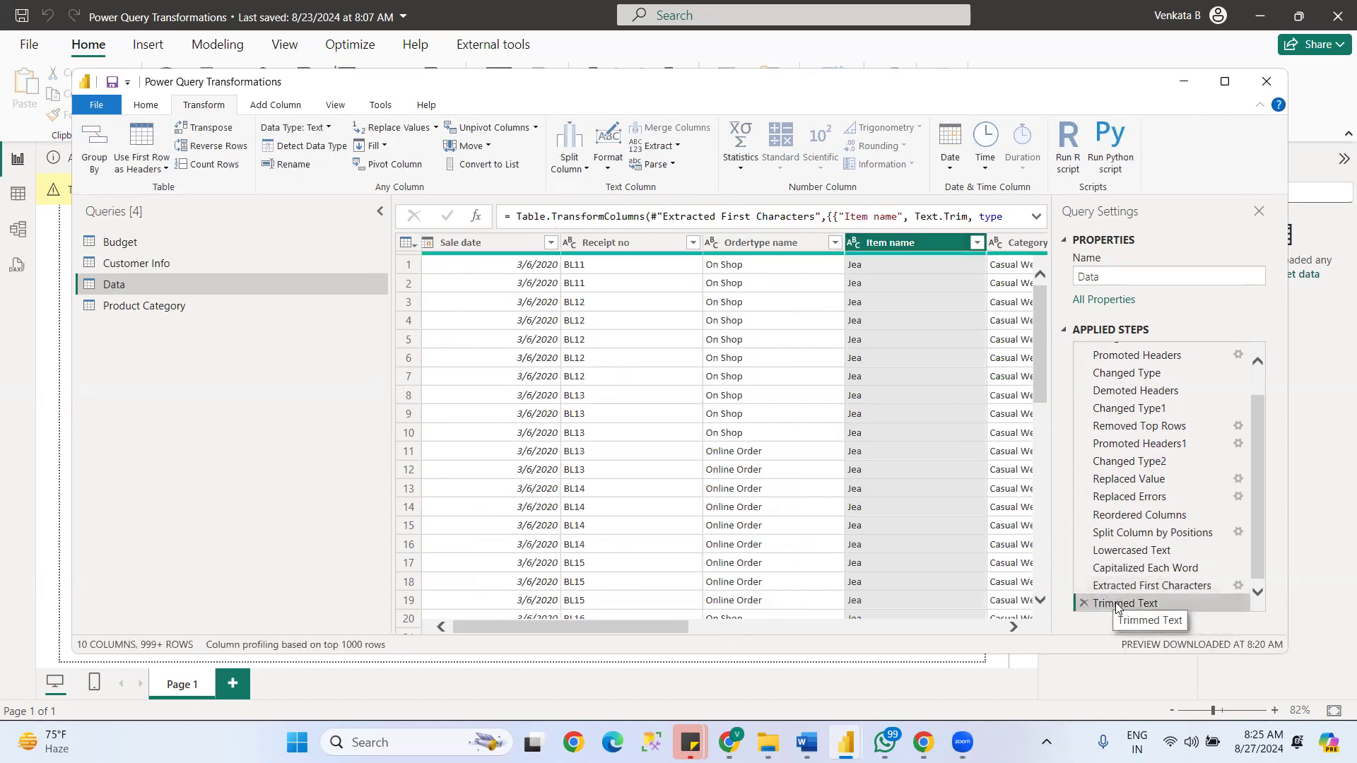
- Move the Trimmed Text step above Extracted First Characters, and select the Extracted First Characters step to view its result
left_click_drag(1116, 606, 1111, 586)
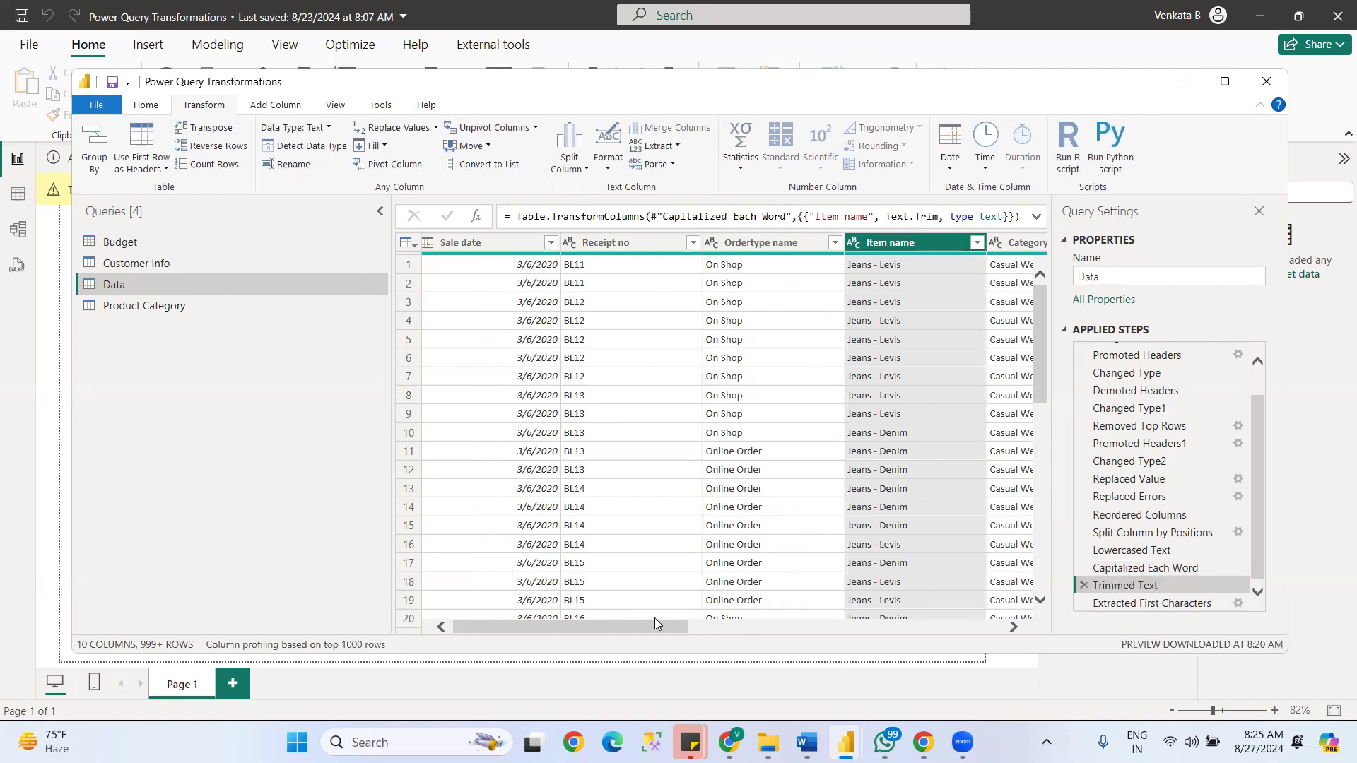
scroll(742, 631, "right", 1)
scroll(742, 631, "right", 5)
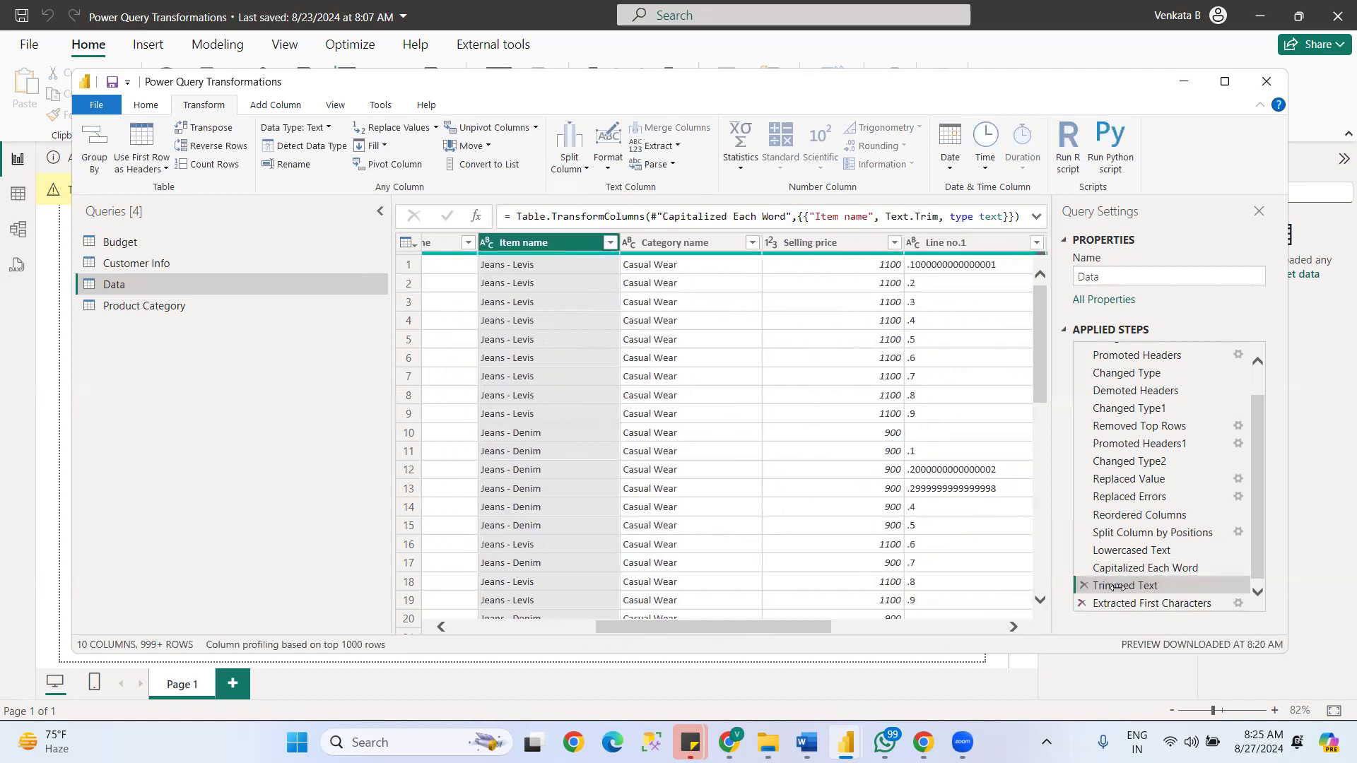
left_click(1119, 605)
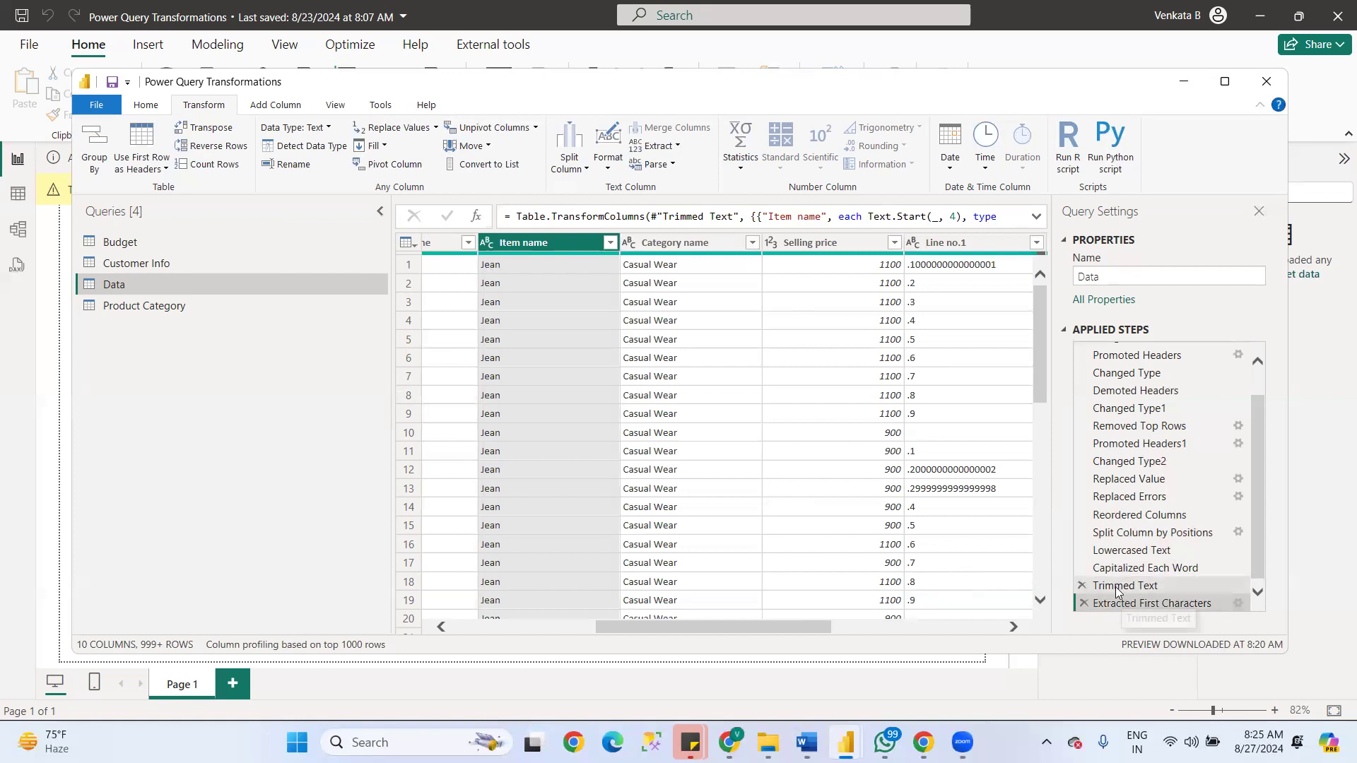
- Move the Extracted First Characters step above Trimmed Text, and copy the first Item name value from the Capitalized Each Word step
left_click_drag(1122, 606, 1105, 581)
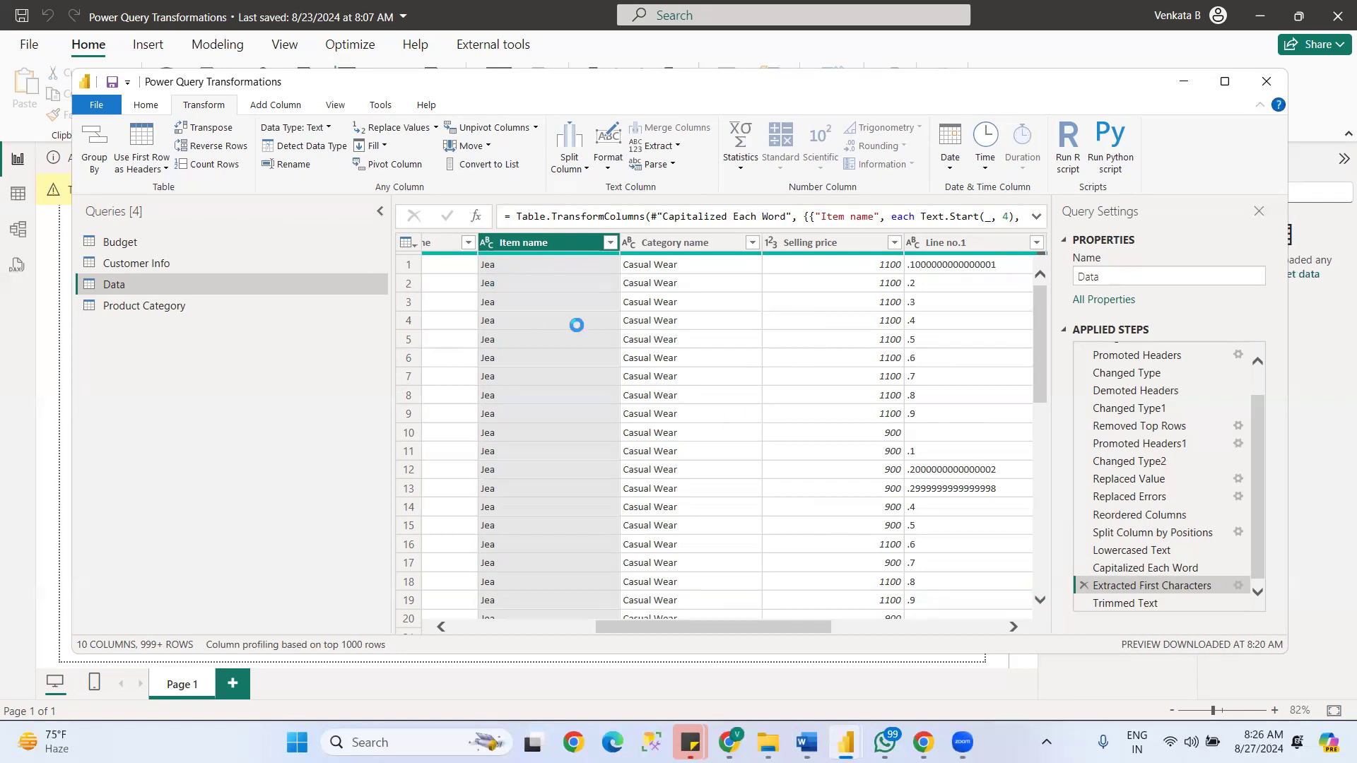
left_click_drag(698, 627, 640, 631)
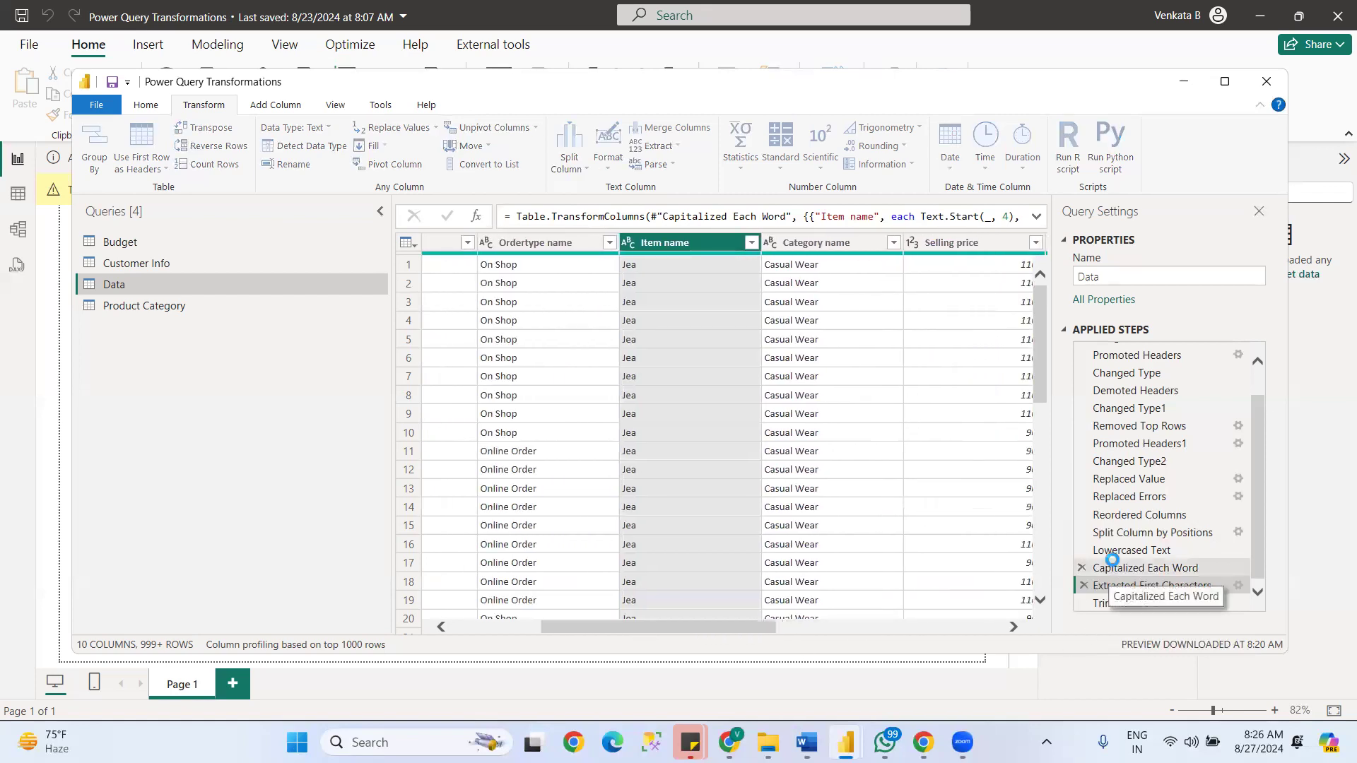
left_click(1112, 565)
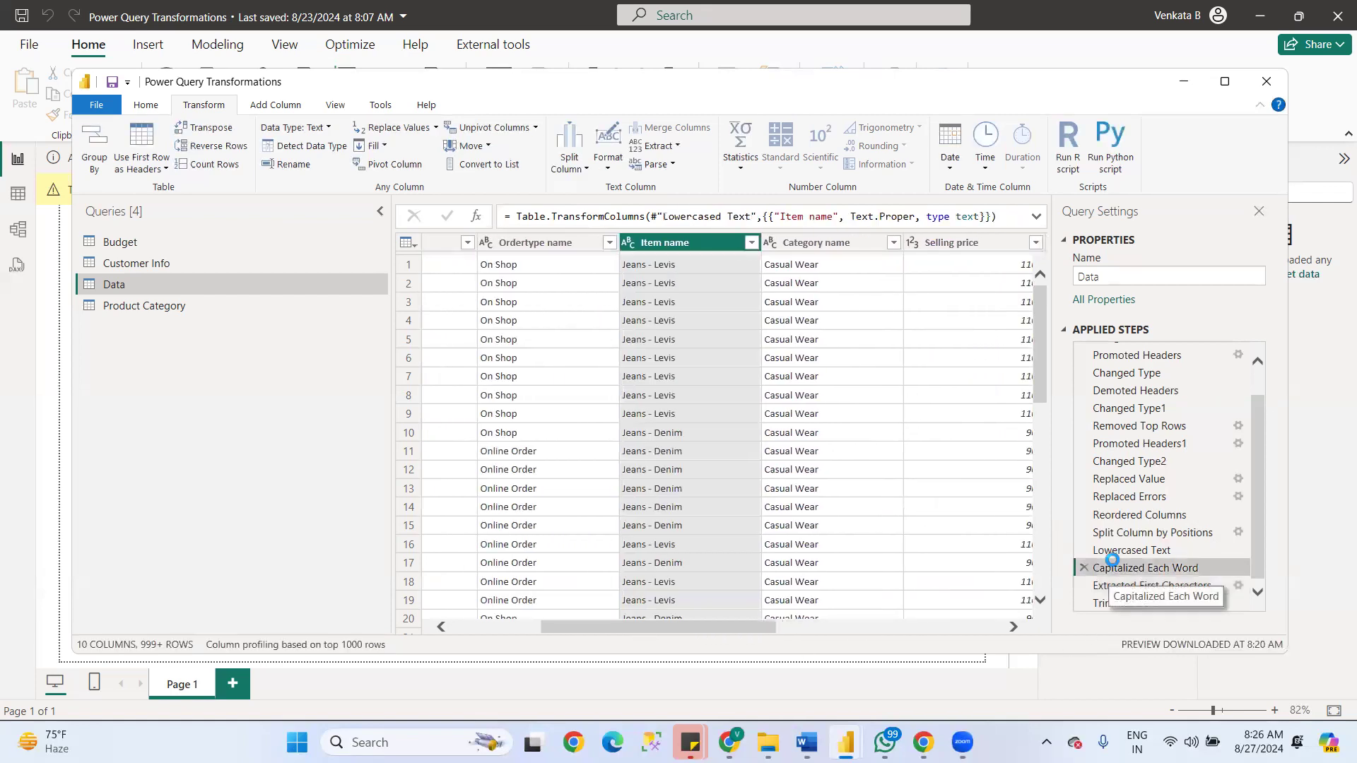
right_click(656, 266)
left_click(693, 277)
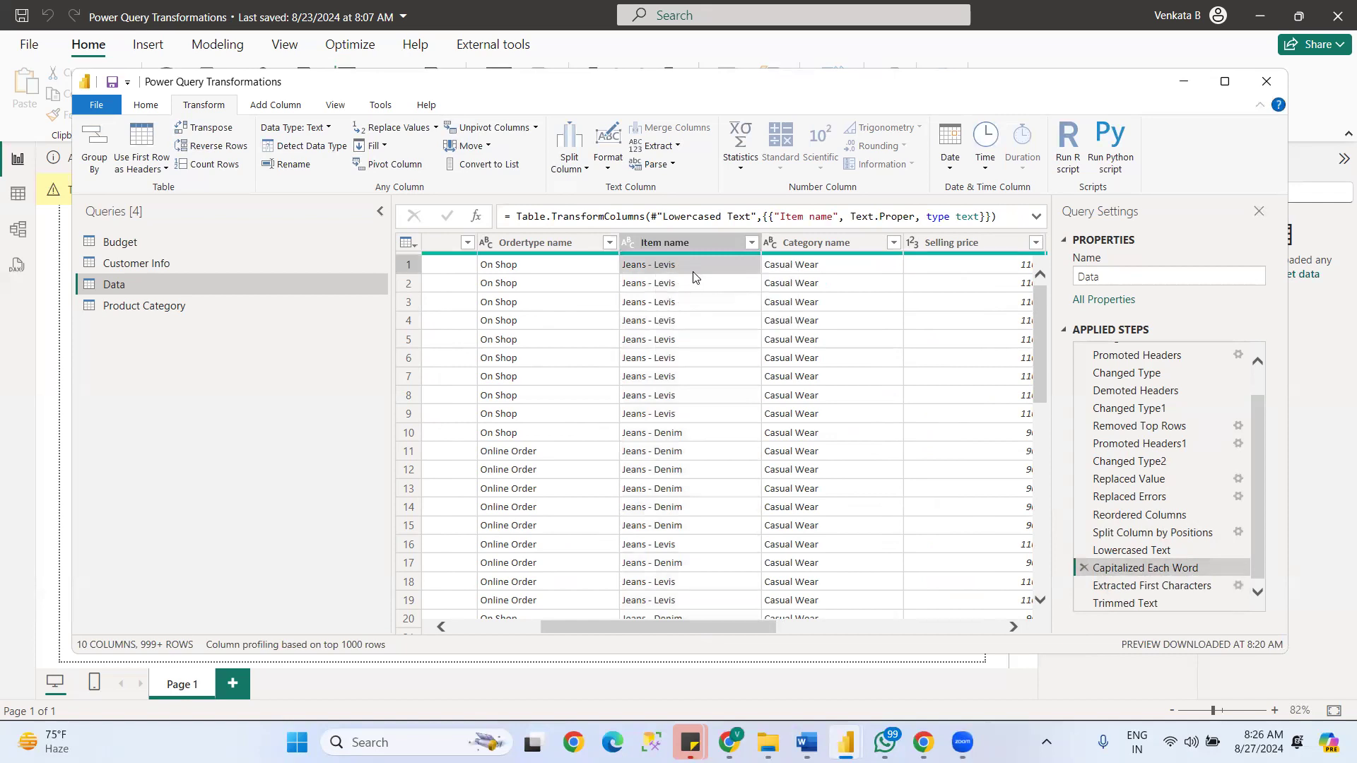
- Open a new query in SQL Server Management Studio without recovering files, and paste the copied item name into it
left_click(731, 743)
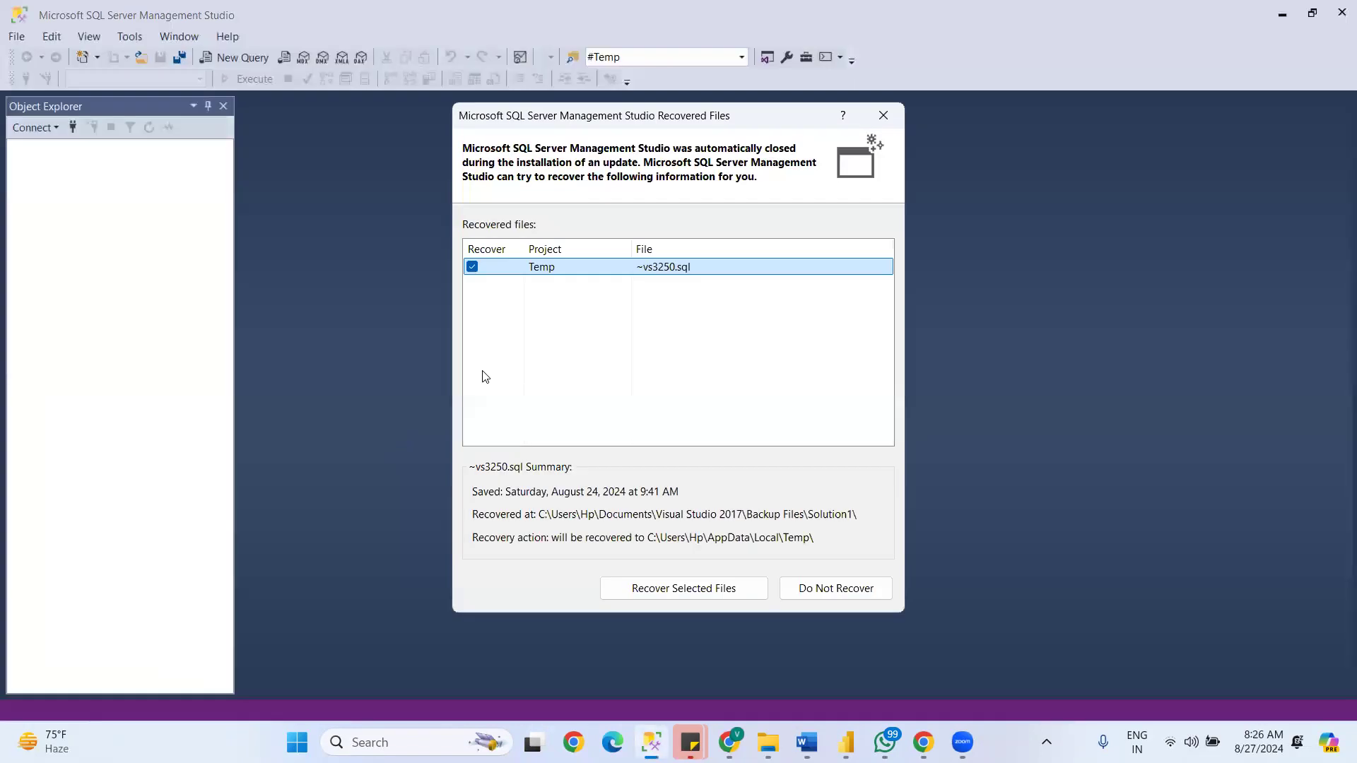
left_click(803, 594)
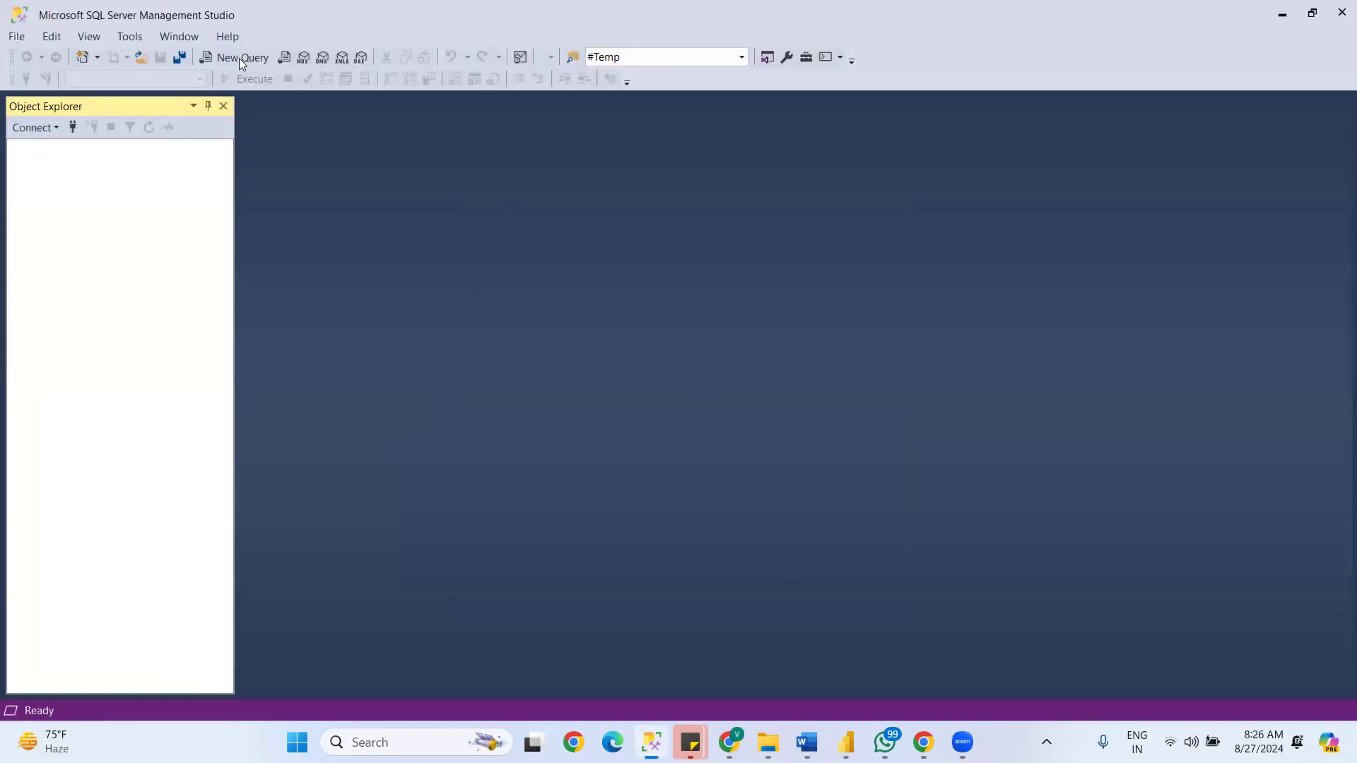
left_click(605, 561)
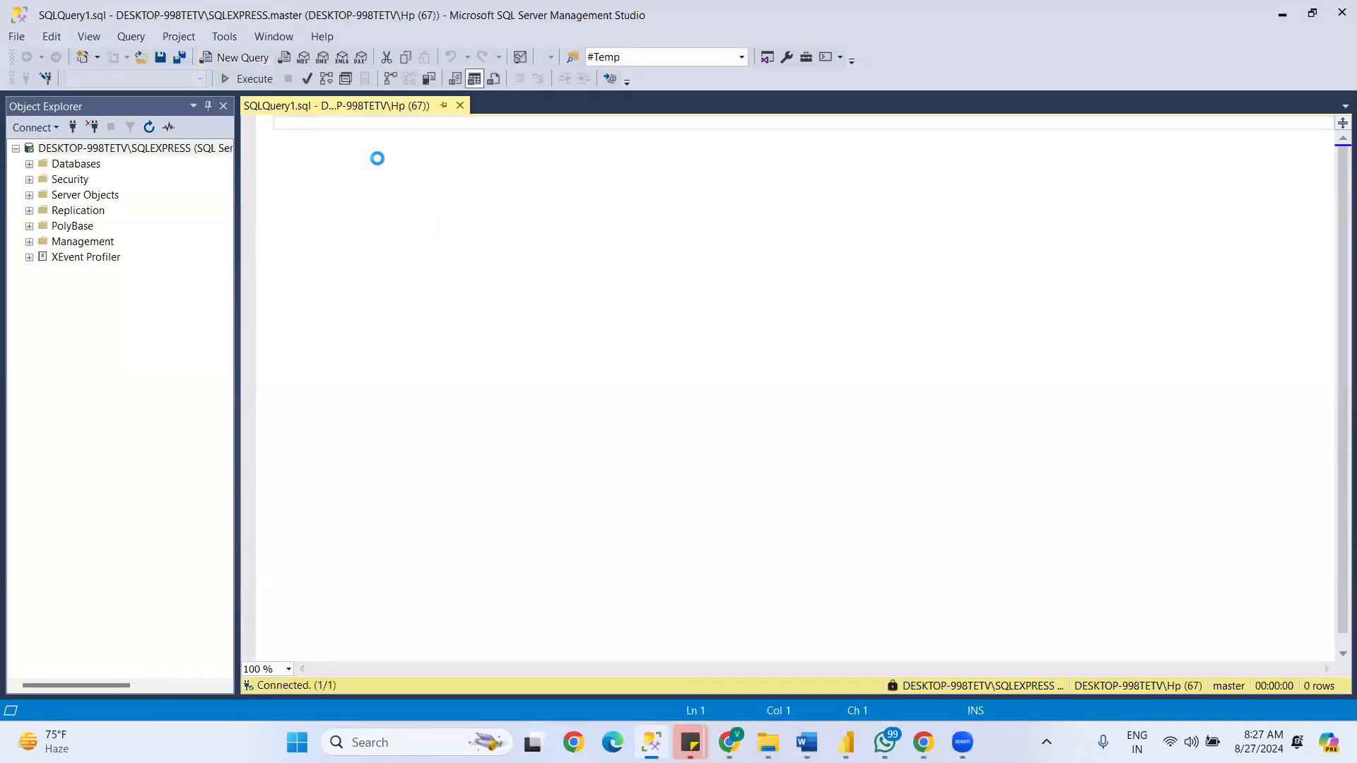
key("ctrl+v")
left_click(279, 131)
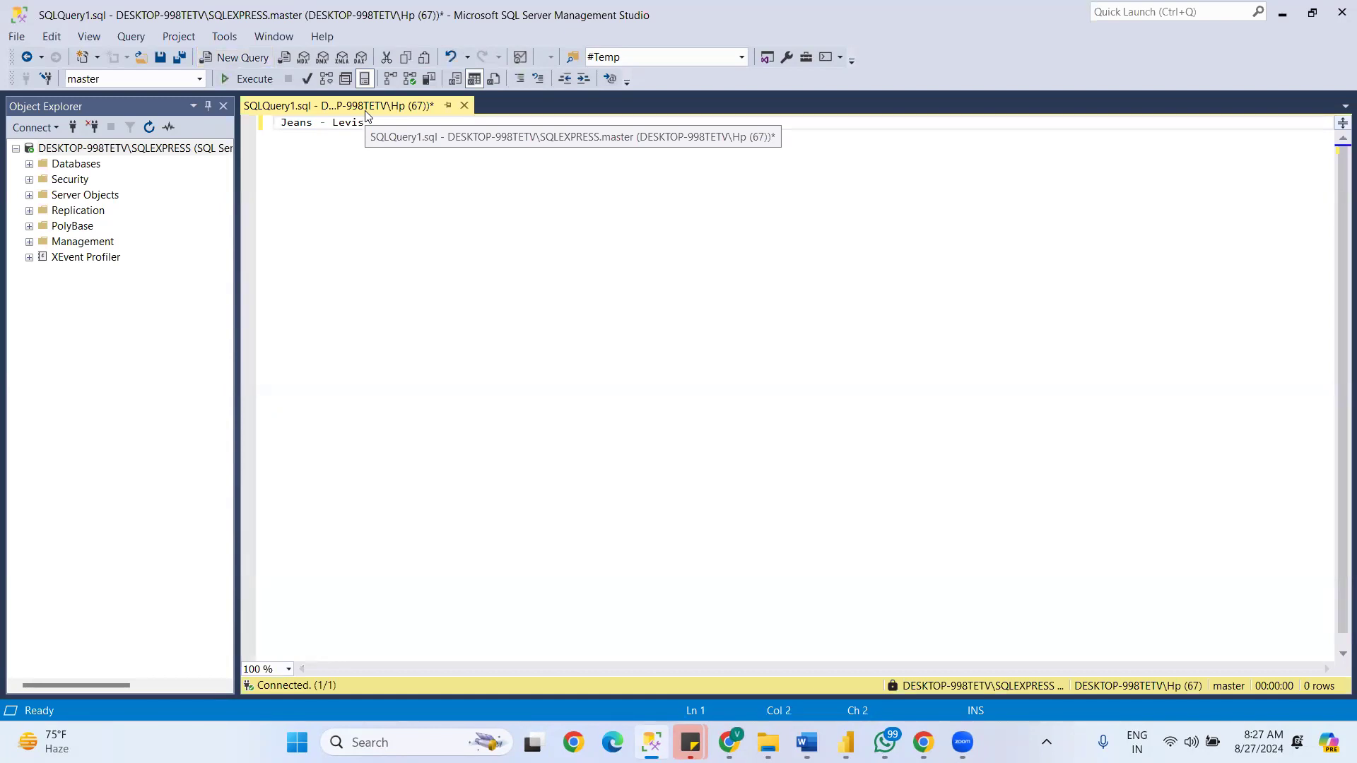
left_click(275, 125)
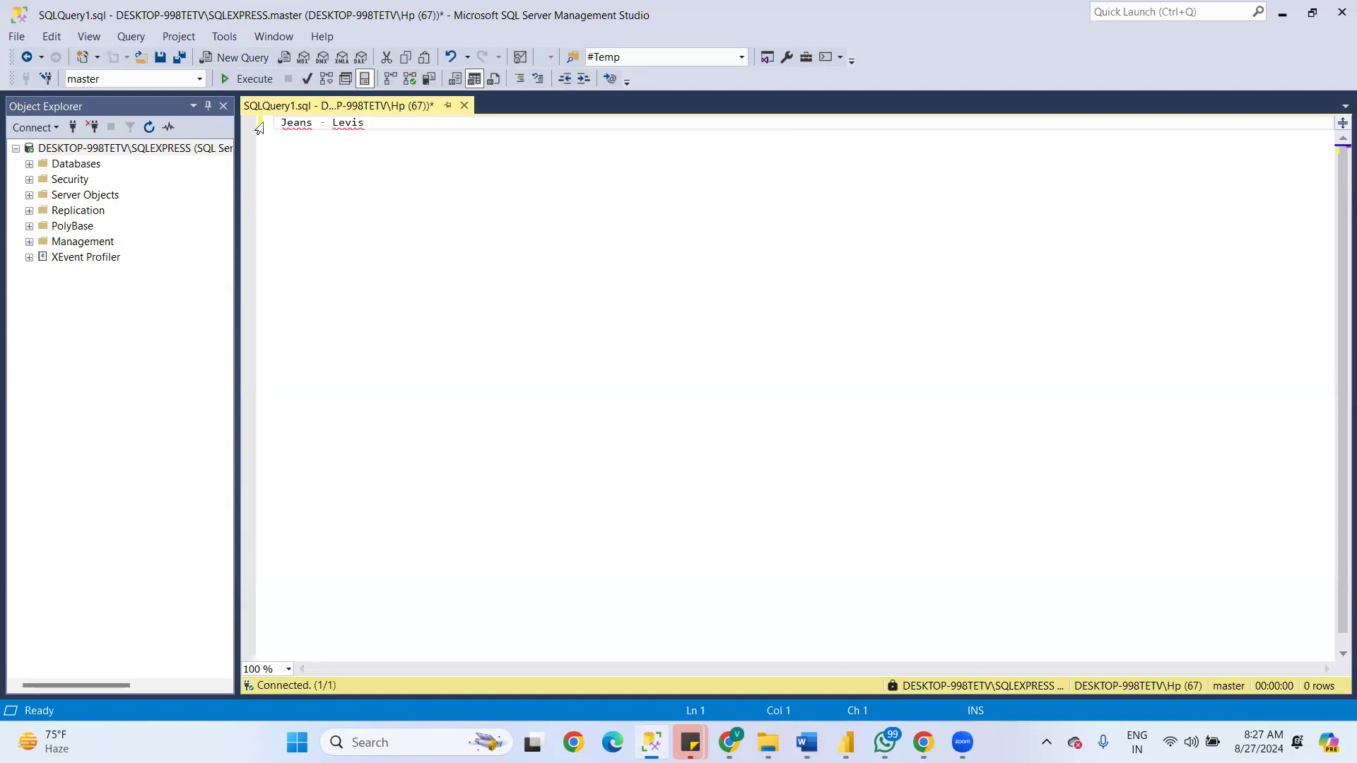
left_click(268, 125)
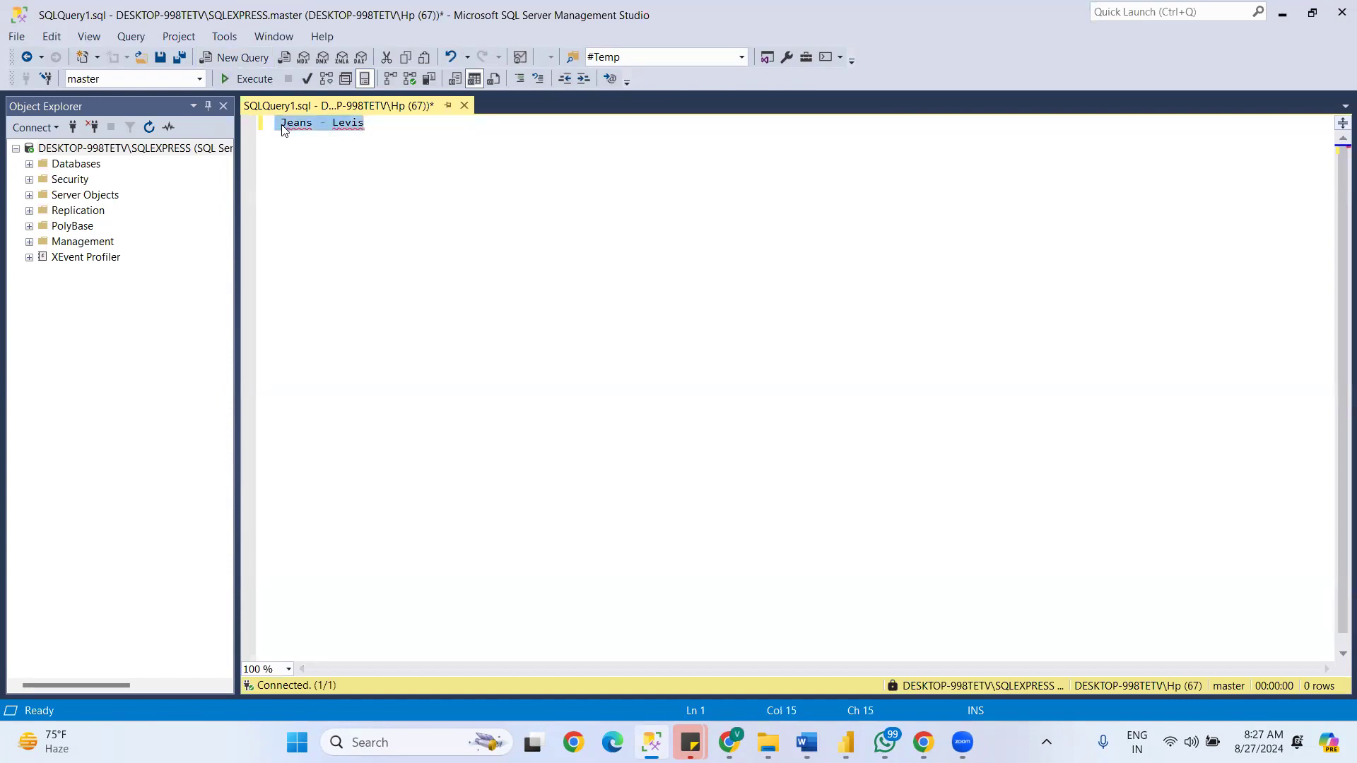
left_click(283, 129)
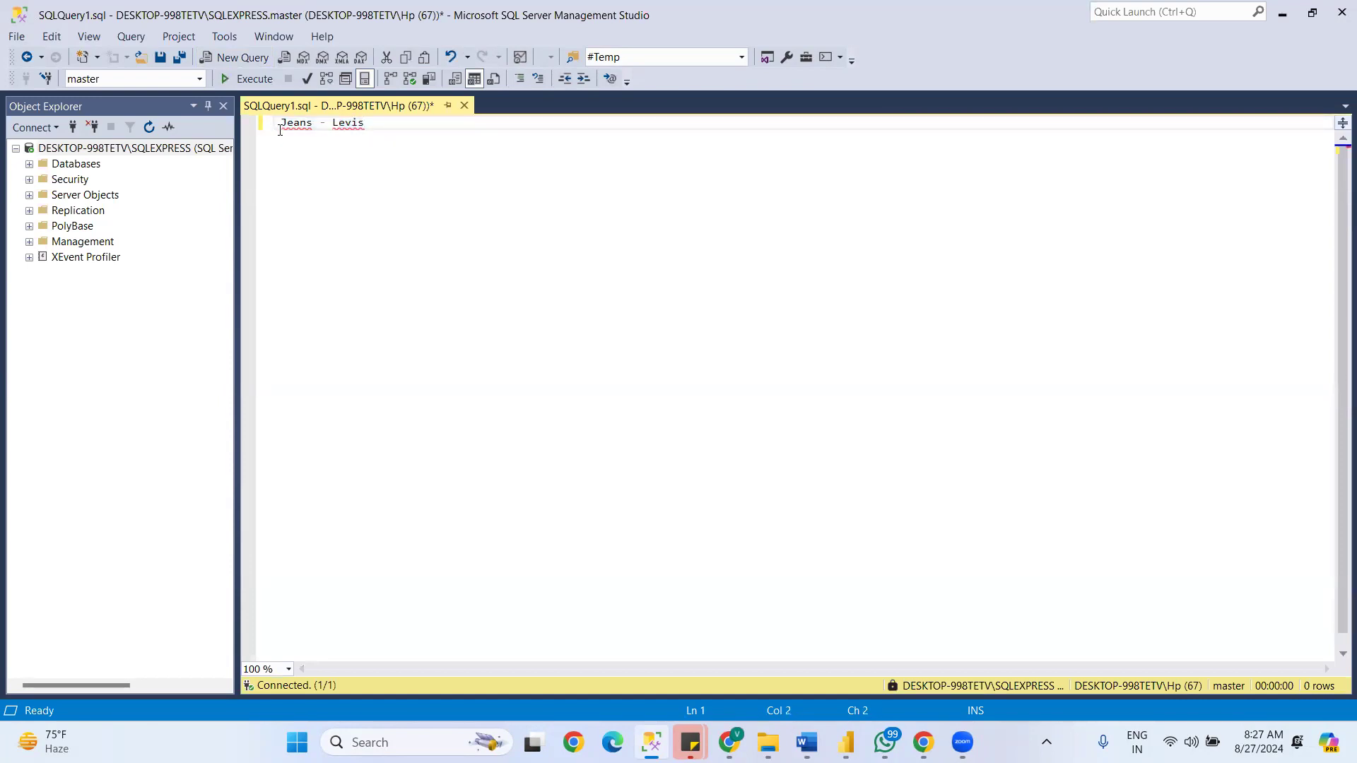
- Turn the pasted text into the query Select Len(' Jeans - Levis') and run it
type("Select '")
left_click(429, 122)
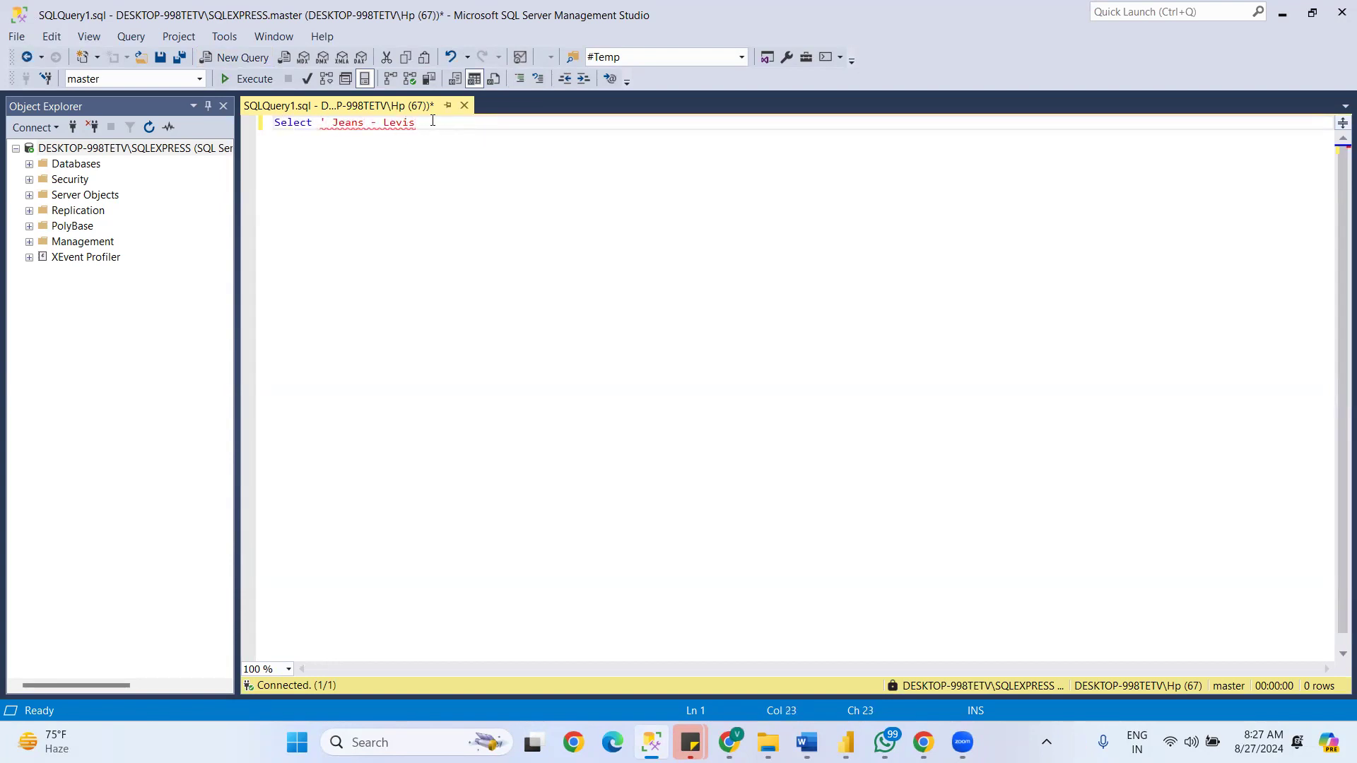
left_click(328, 122)
key("Left")
type("Len(")
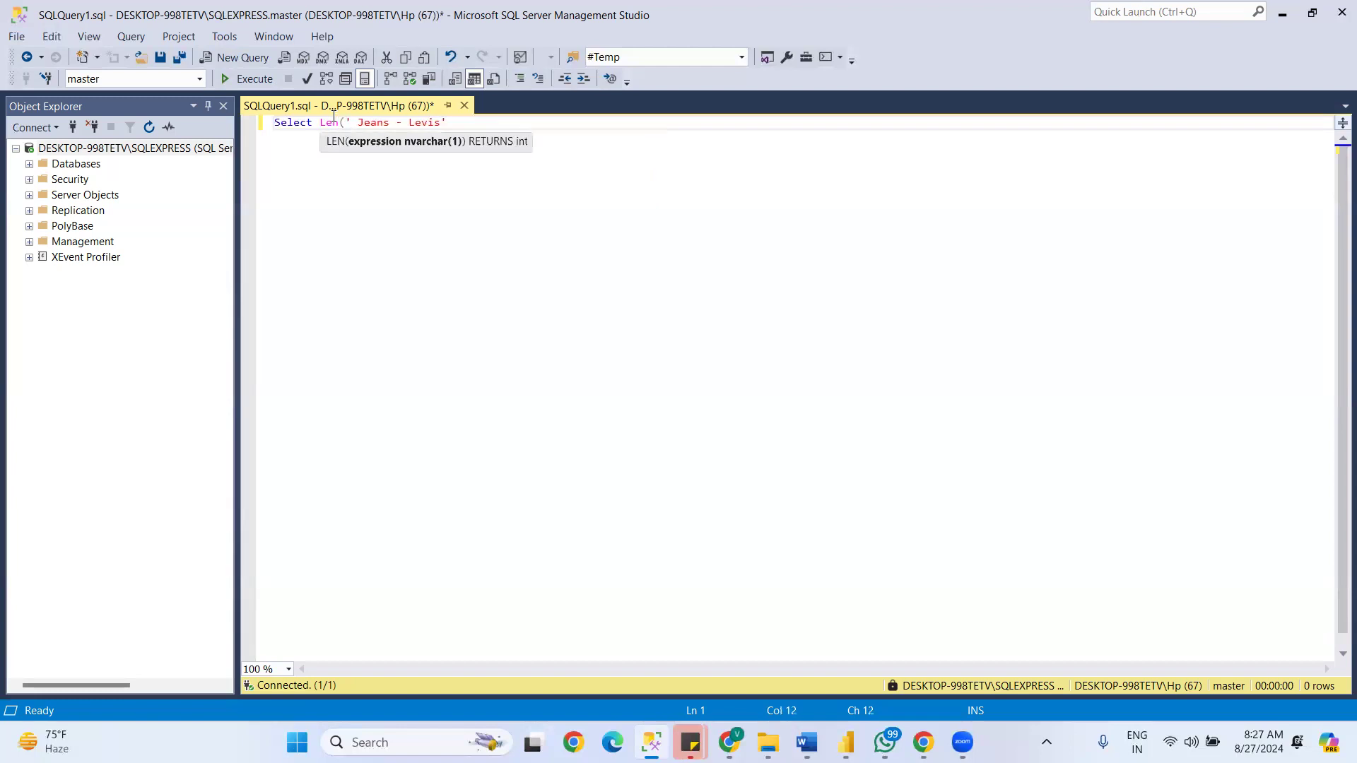
key("End")
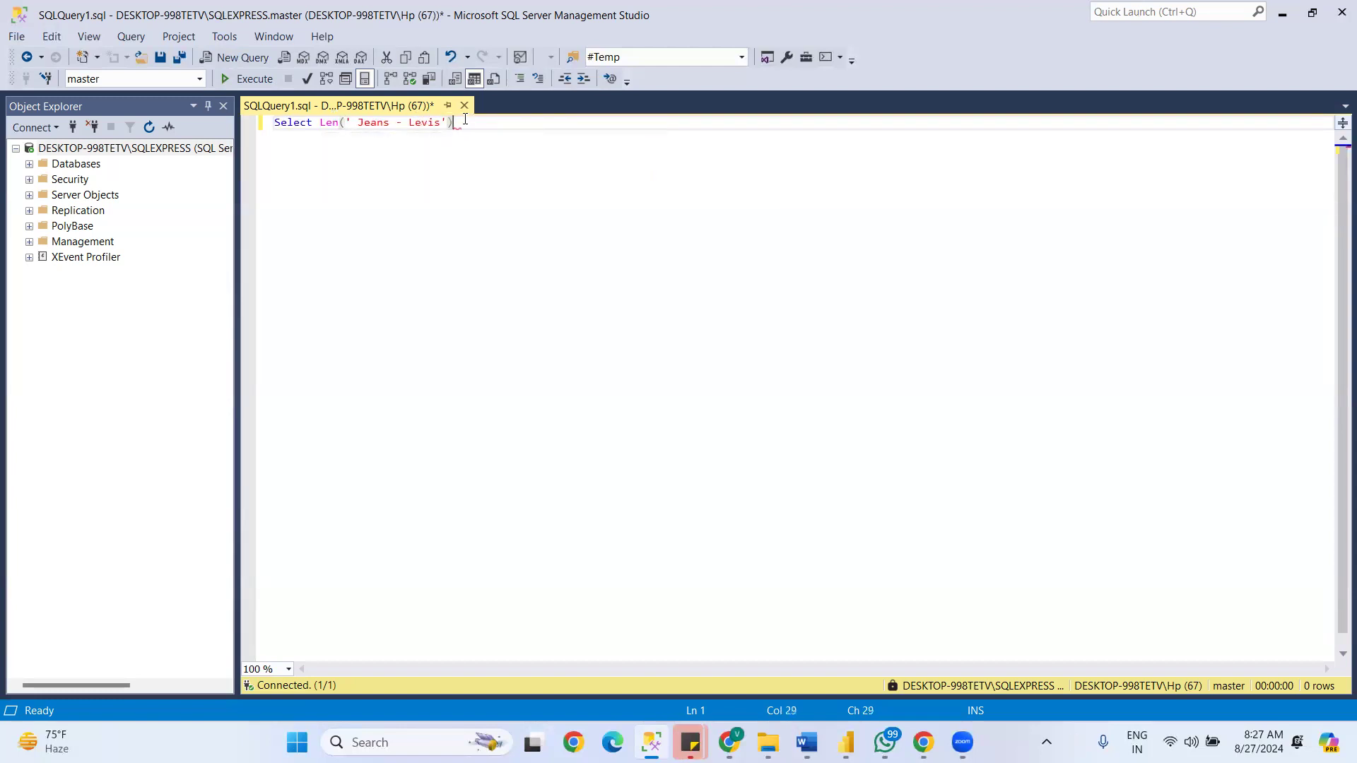
key("F5")
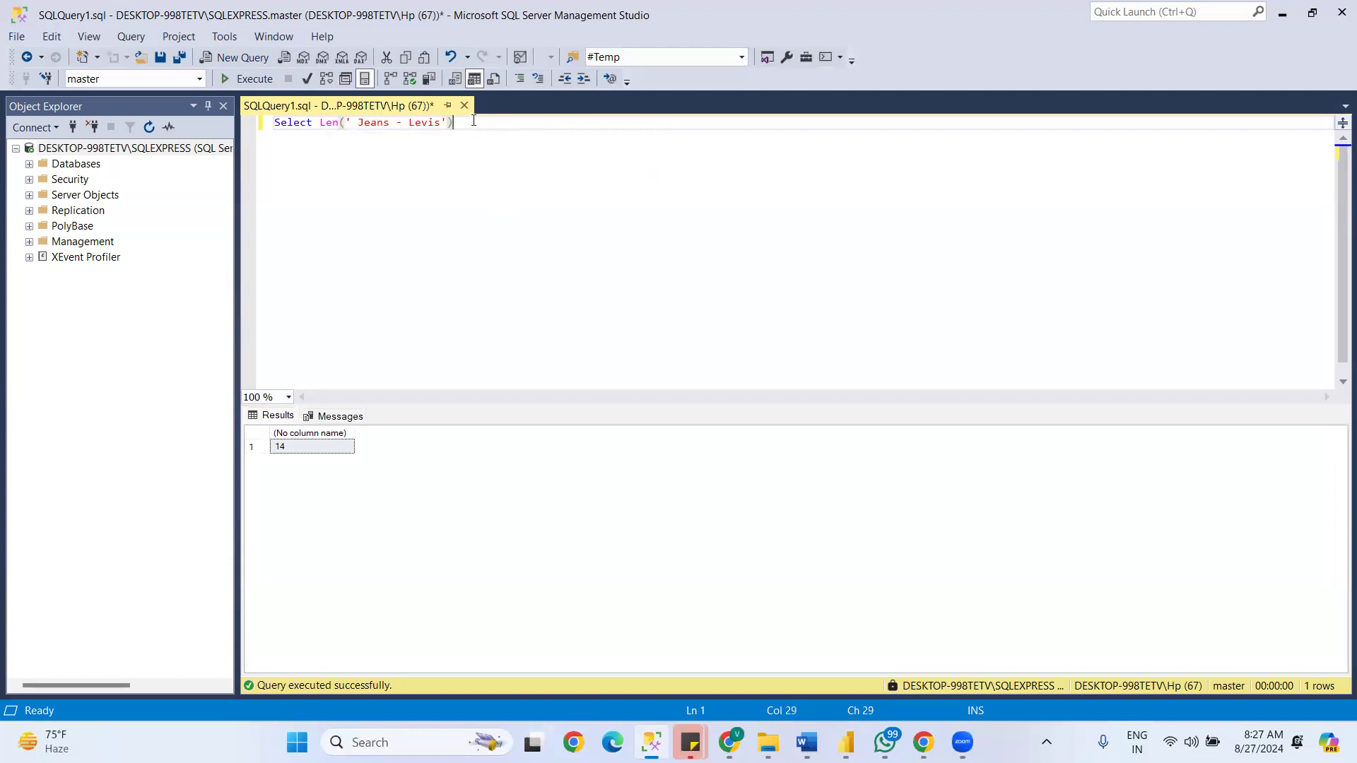
- Add a second Select line below the first query, using the quoted string ' Jeans - Levis' copied from it
key("Return")
type("Select")
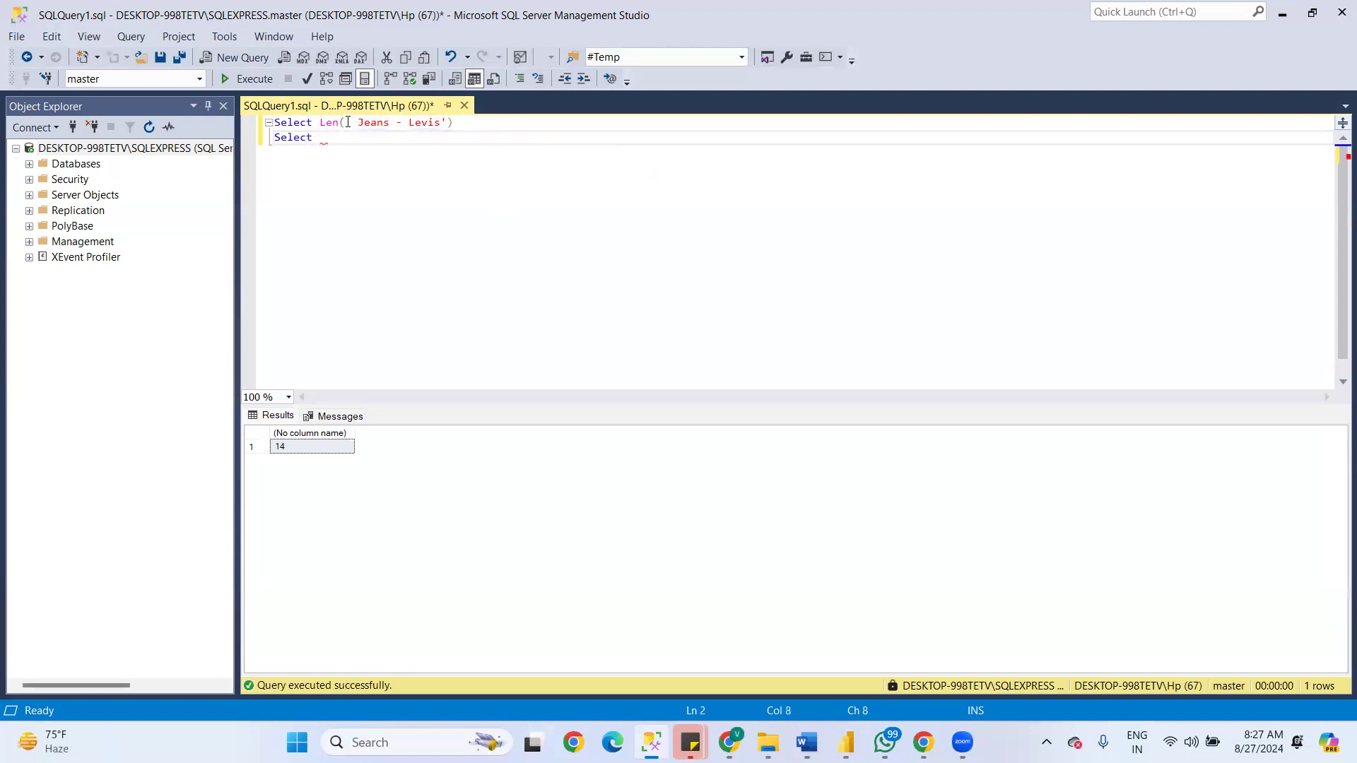
left_click_drag(341, 123, 407, 128)
left_click(378, 128)
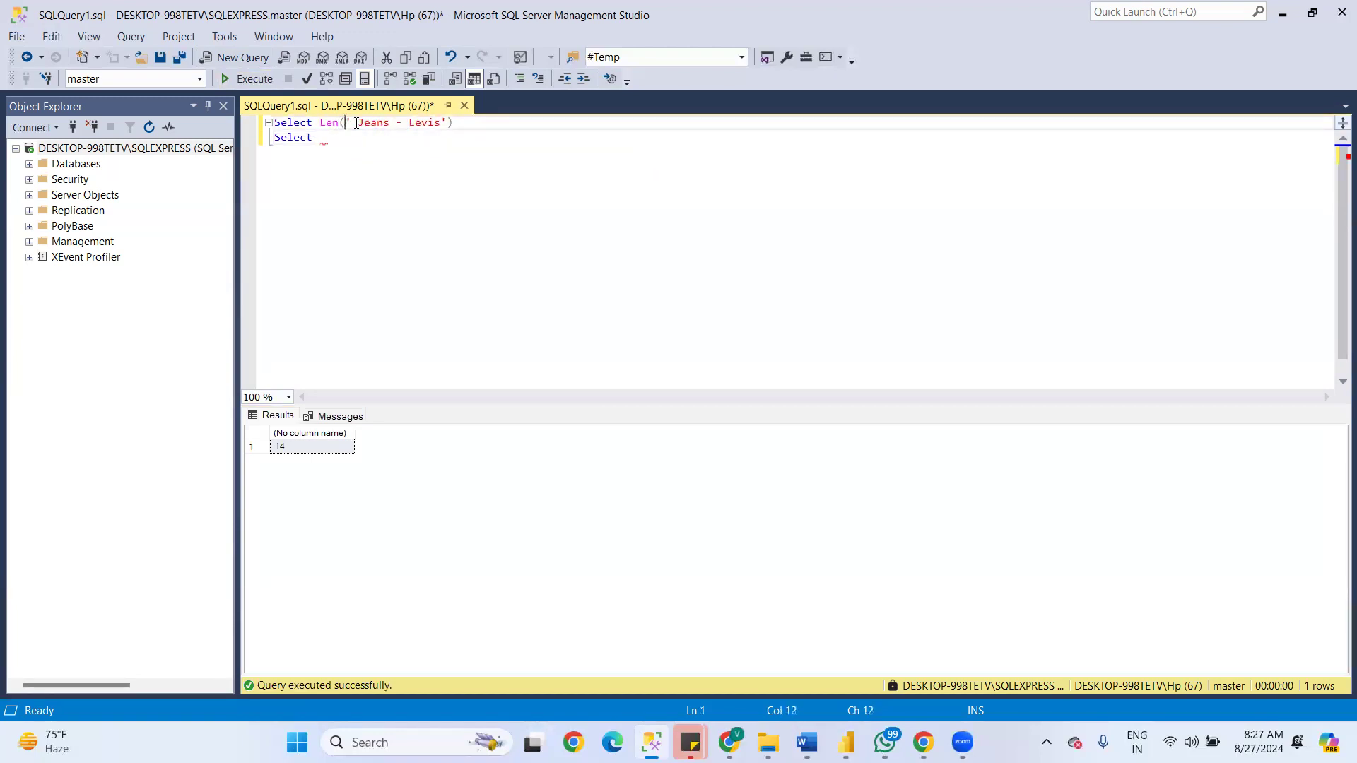
double_click(347, 122)
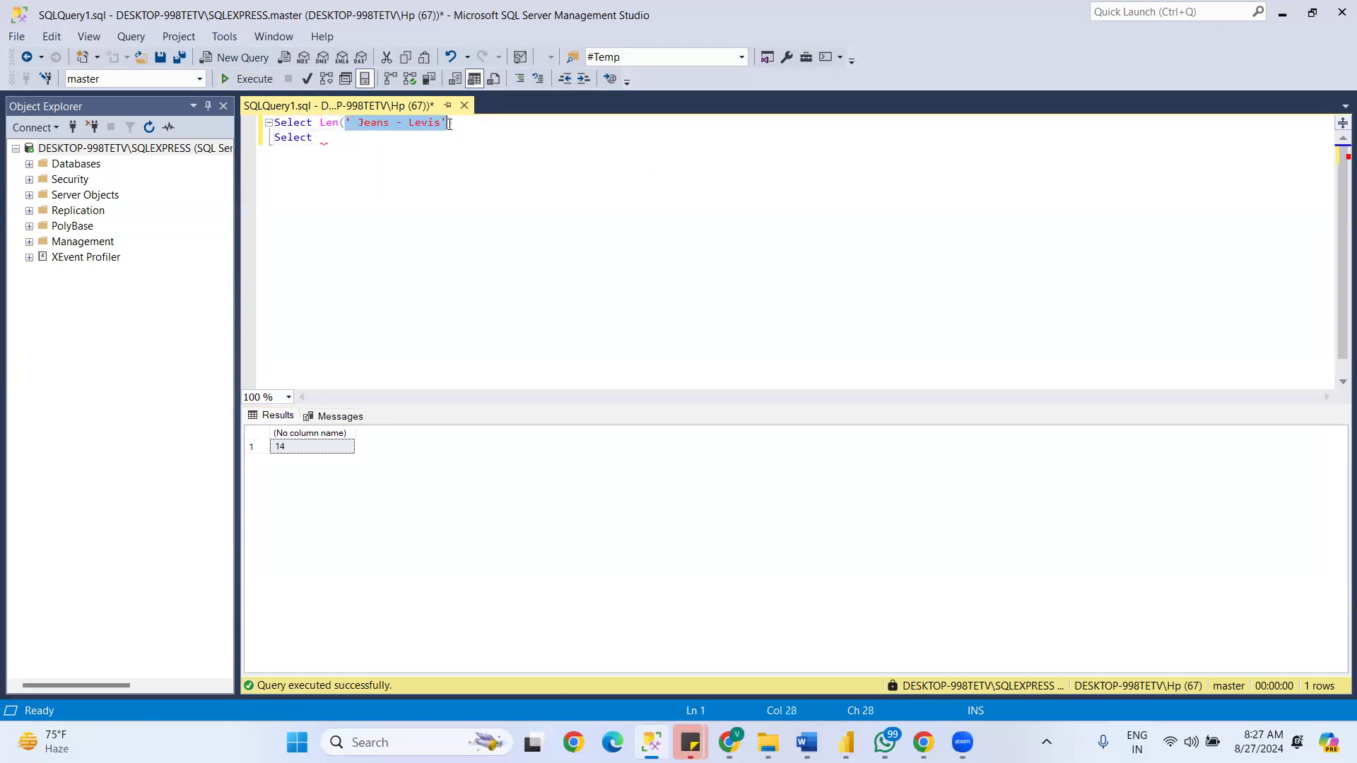
left_click(338, 136)
key("ctrl+v")
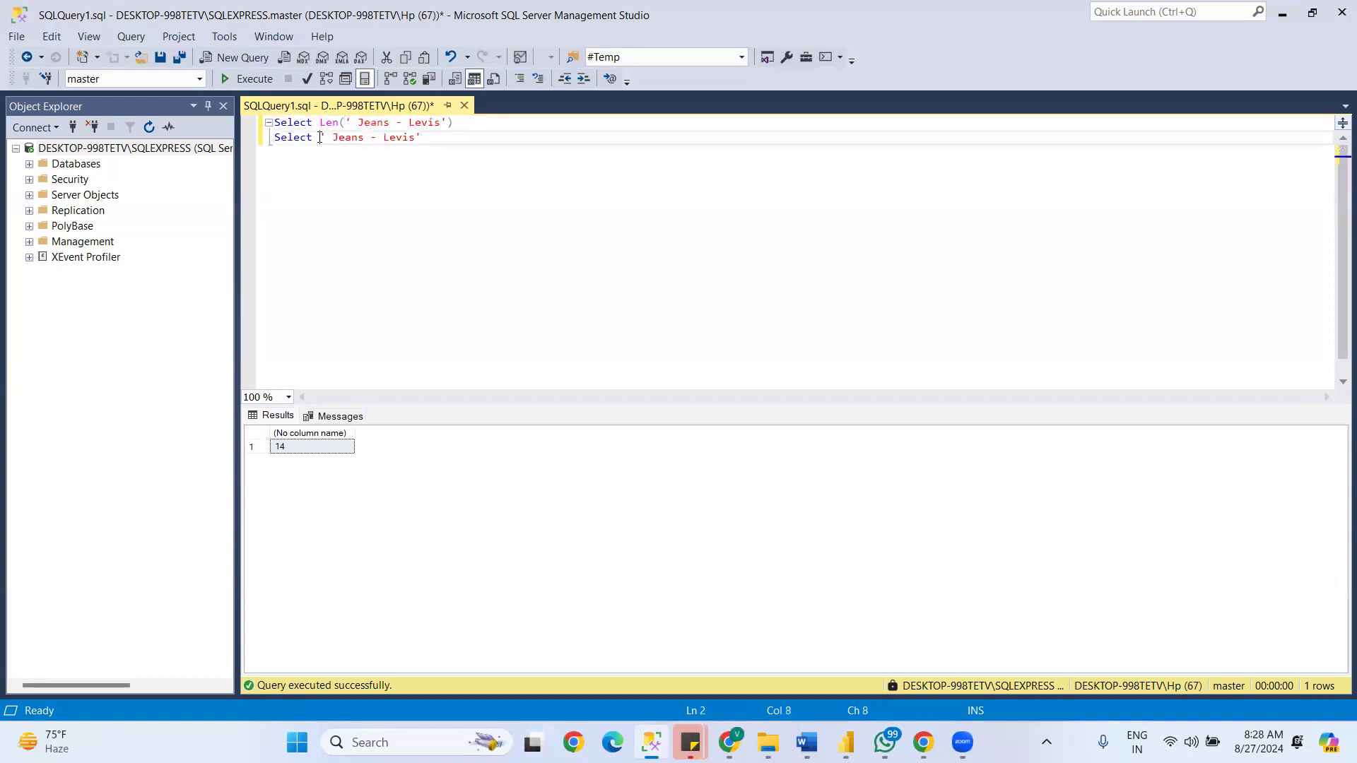
- Wrap the second line's string in LEFT with a length of 4, and run only that line
type("LEFT(")
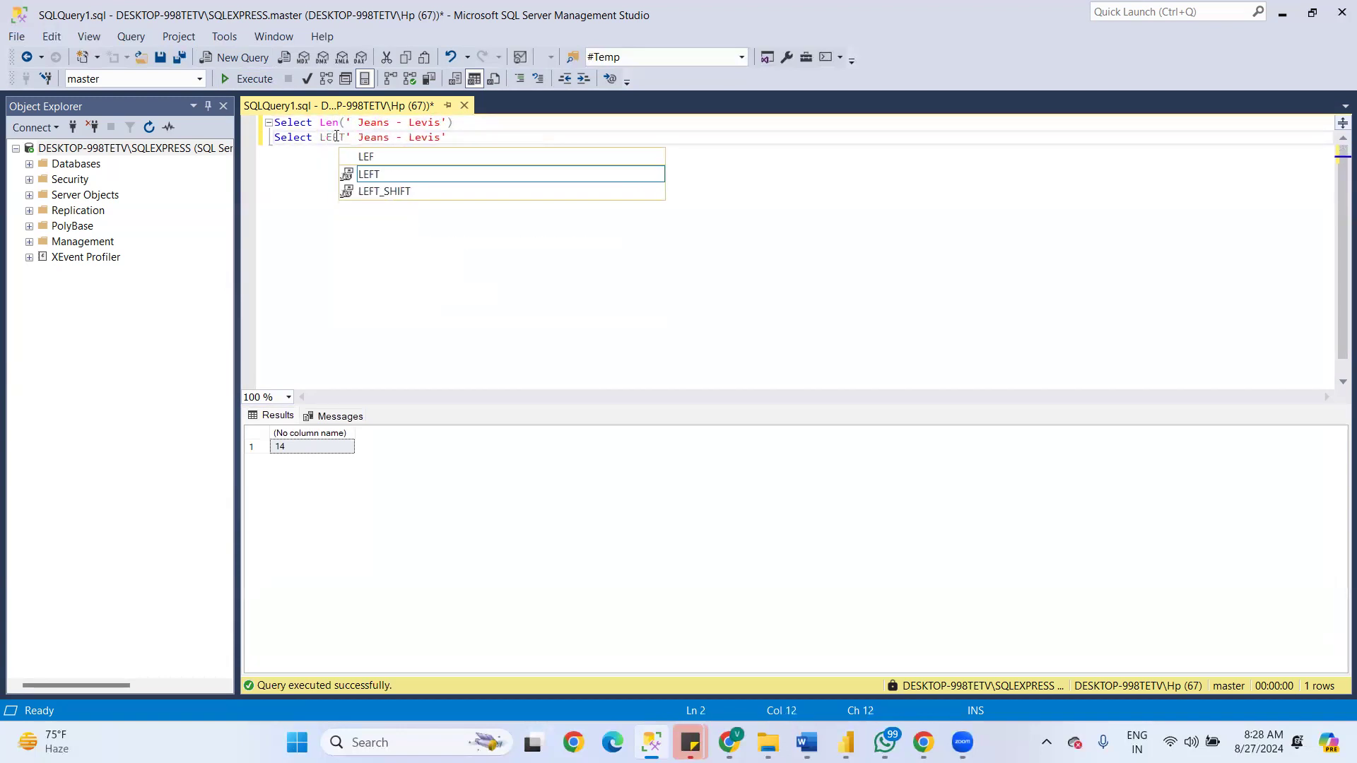
left_click(479, 137)
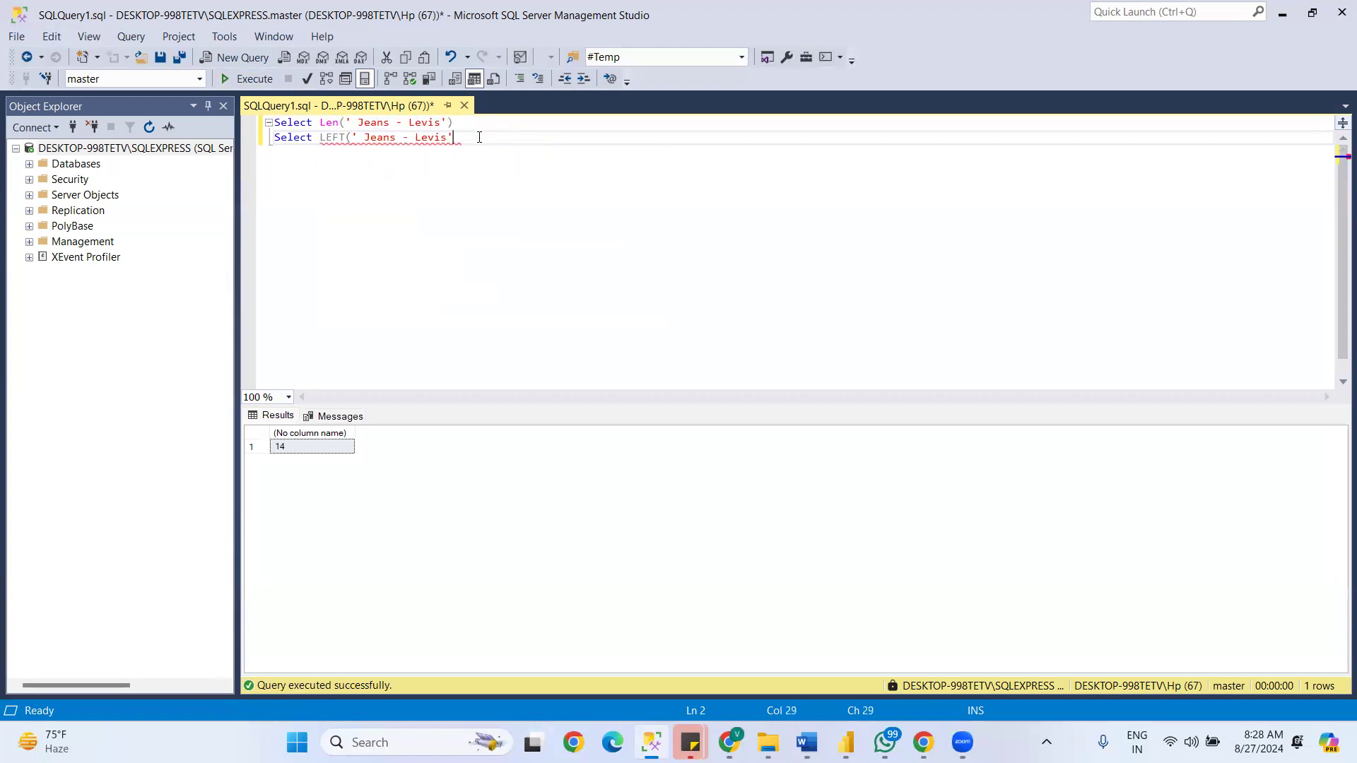
type(",4)")
left_click_drag(504, 140, 273, 138)
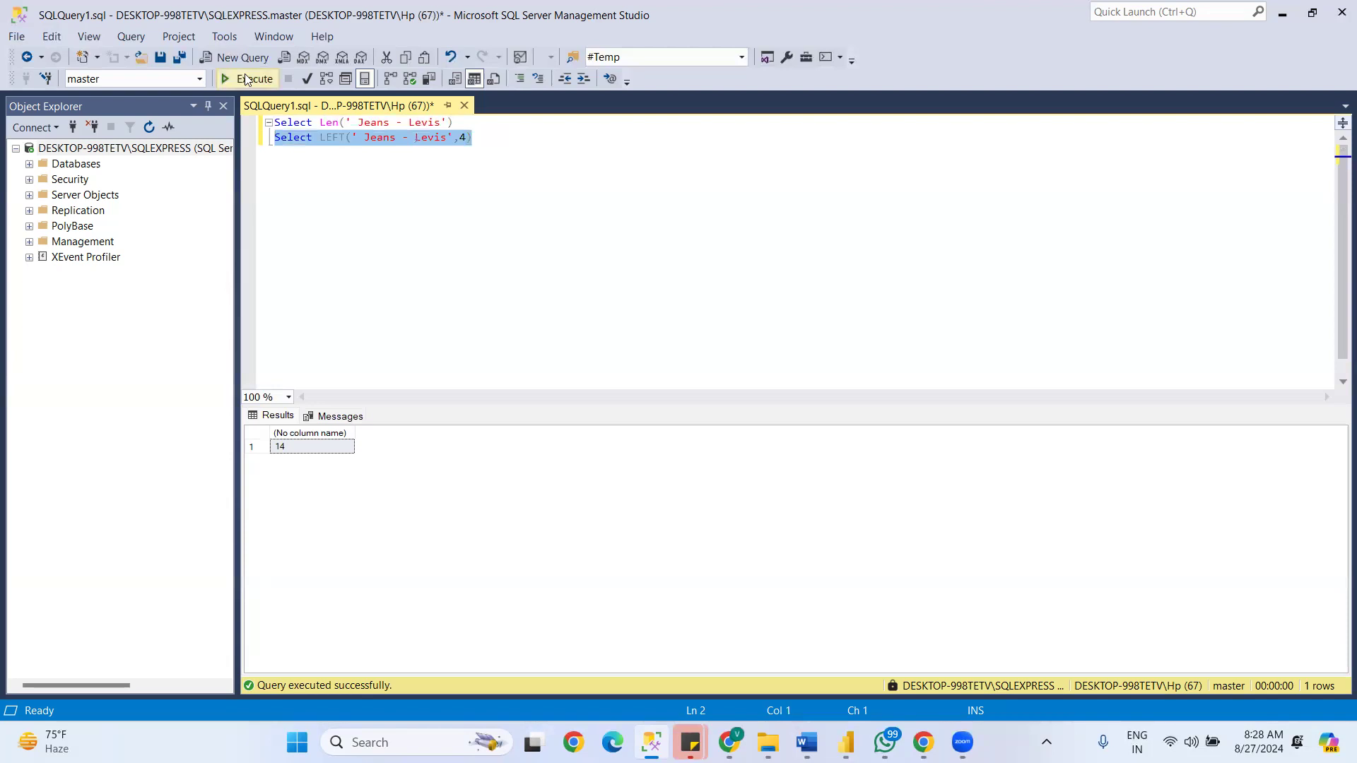
left_click(264, 79)
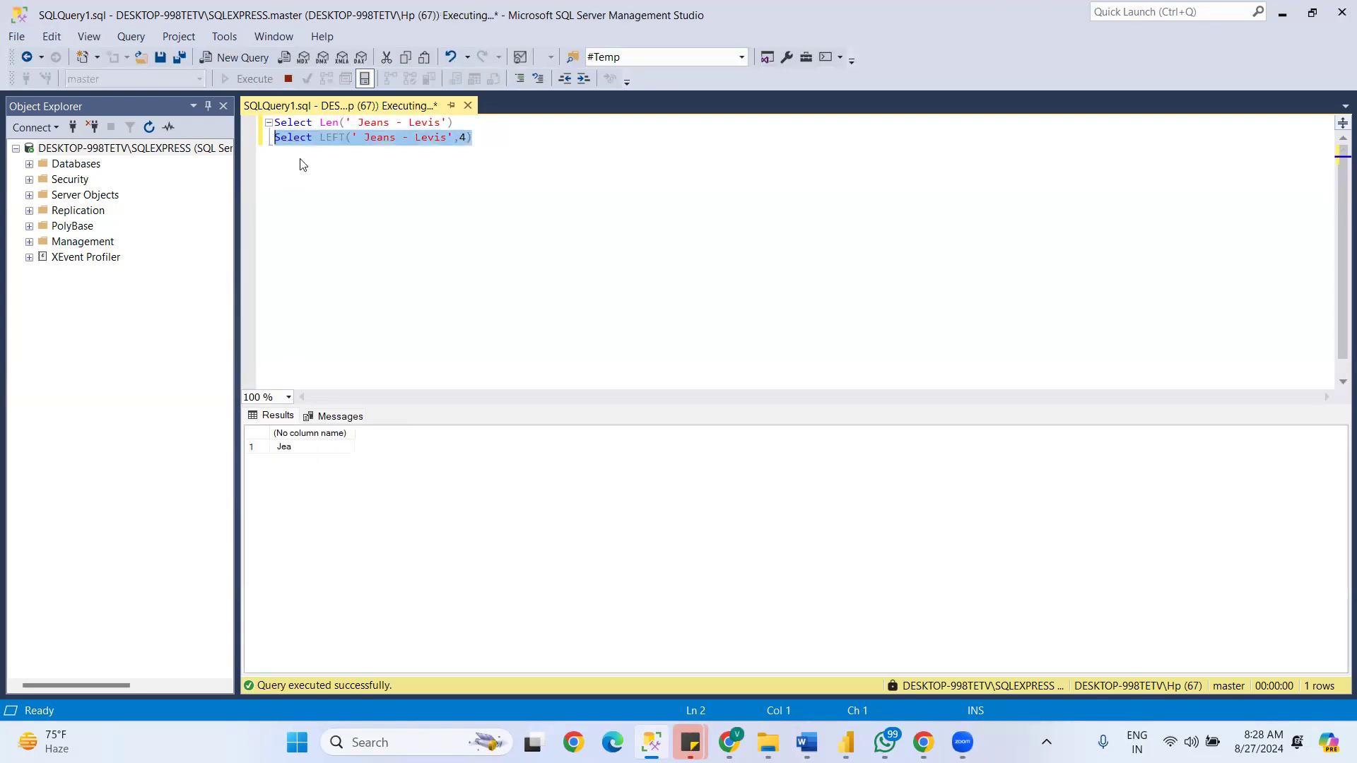
left_click(287, 446)
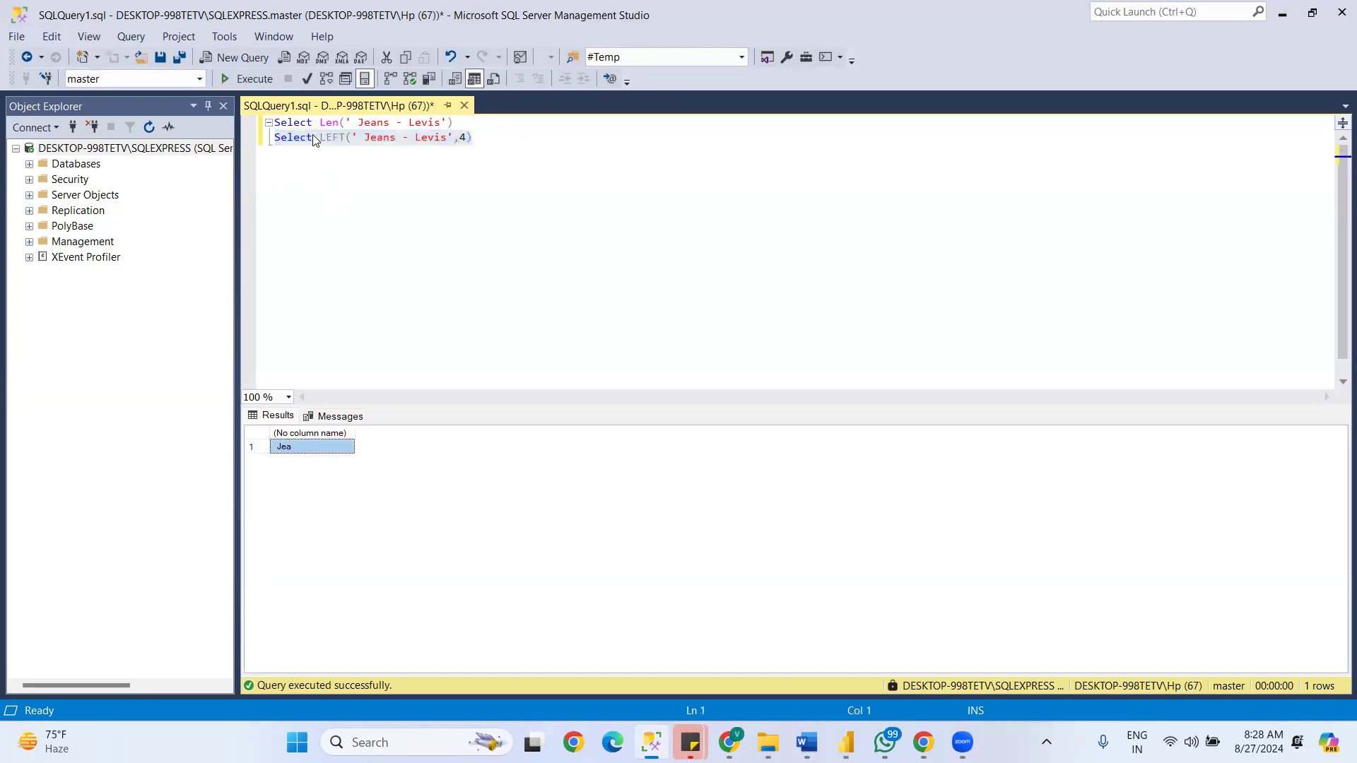
- Nest LTRIM around the string inside LEFT, giving LEFT(LTRIM(' Jeans - Levis'),4), and run only that line
left_click(352, 138)
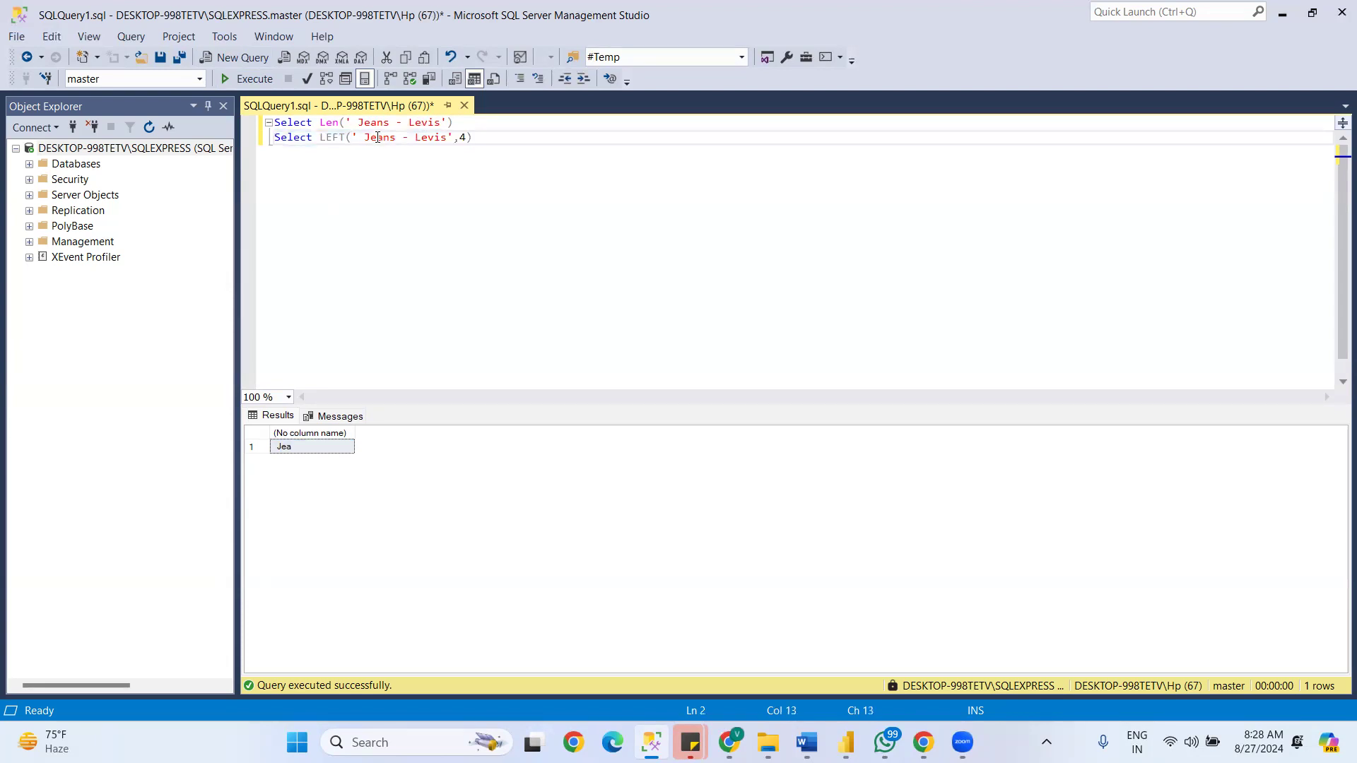
type("LTR")
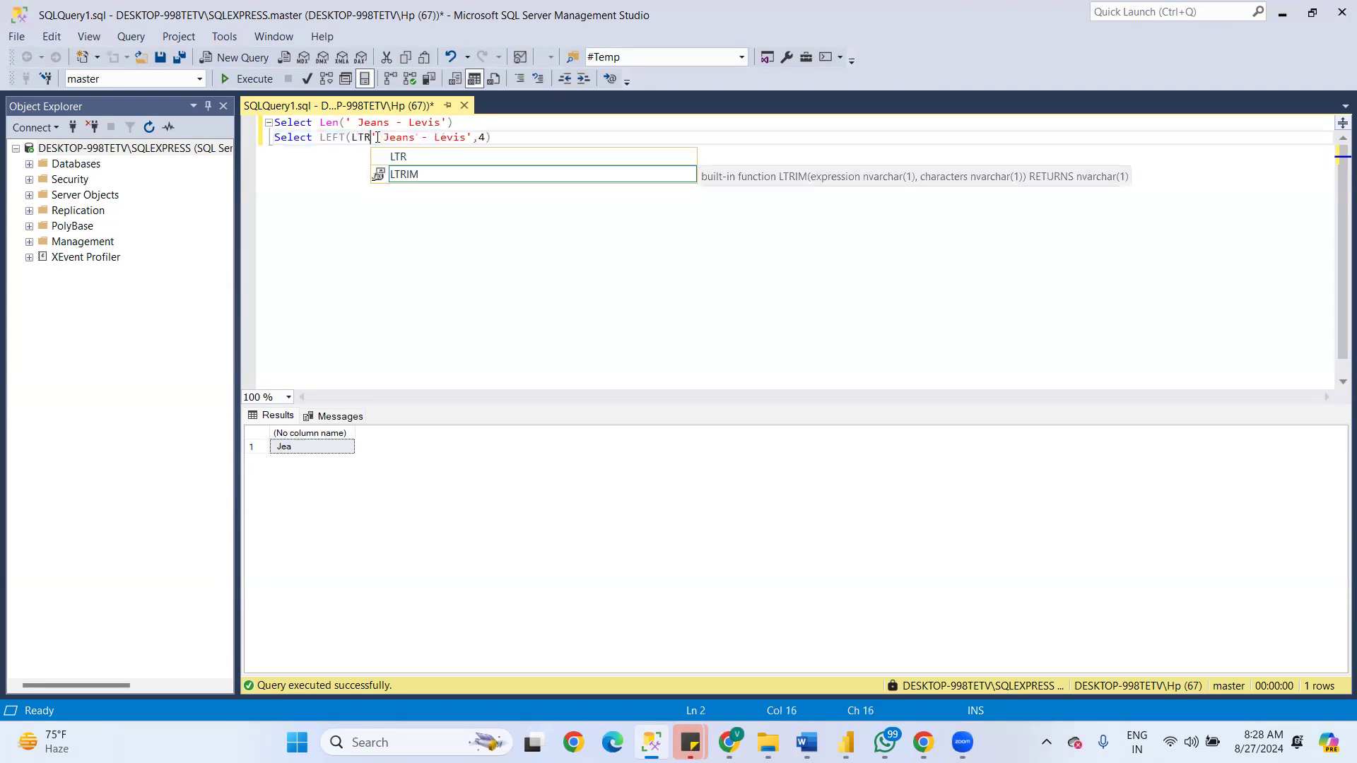
type("IM(")
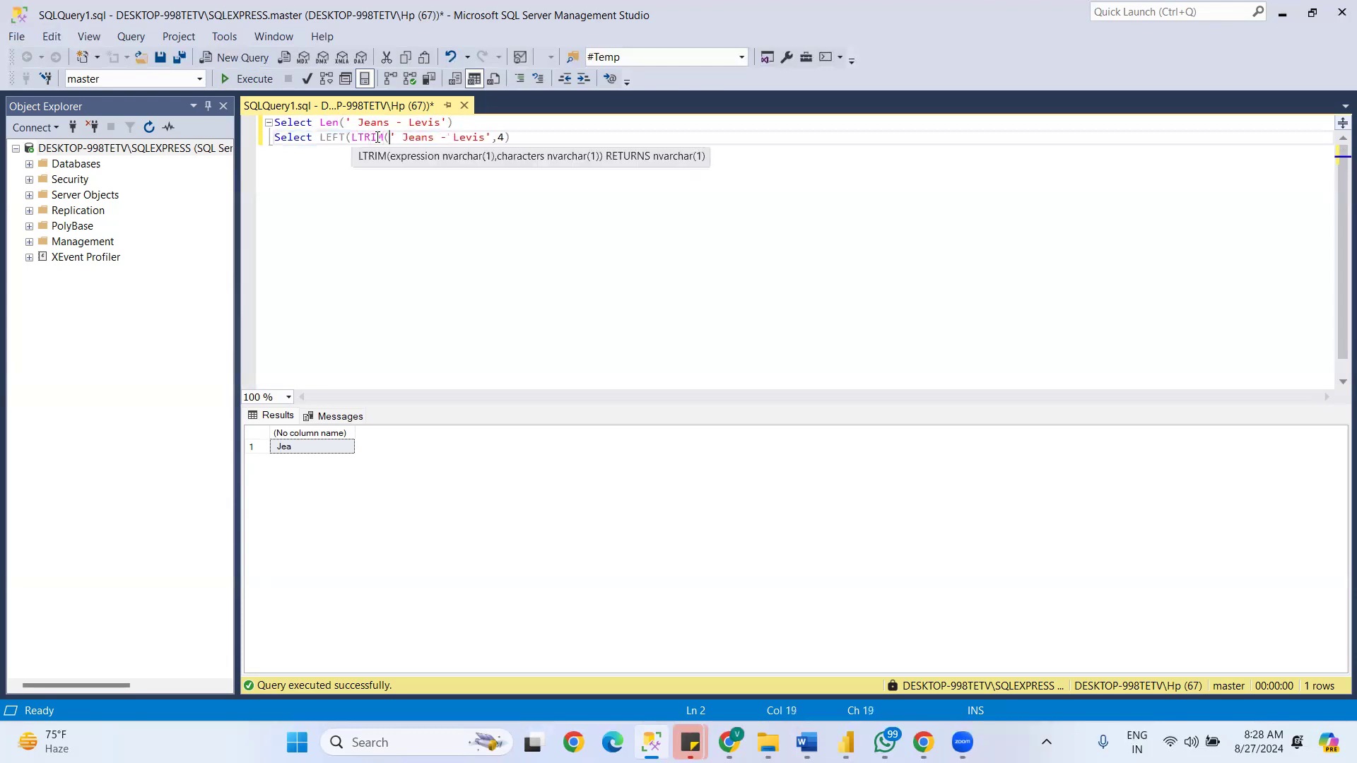
left_click(559, 136)
type(")")
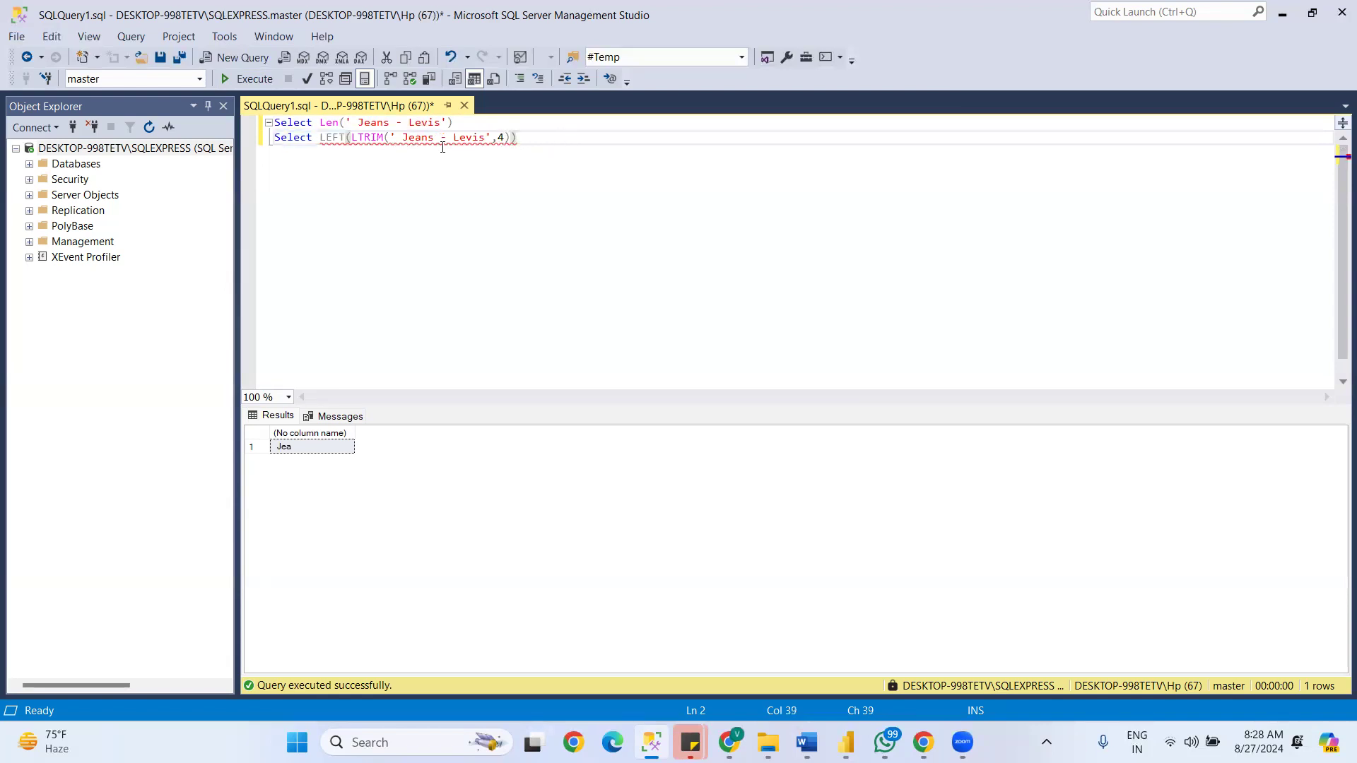
left_click(490, 138)
type(")")
left_click(530, 139)
key("BackSpace")
left_click_drag(530, 140, 184, 150)
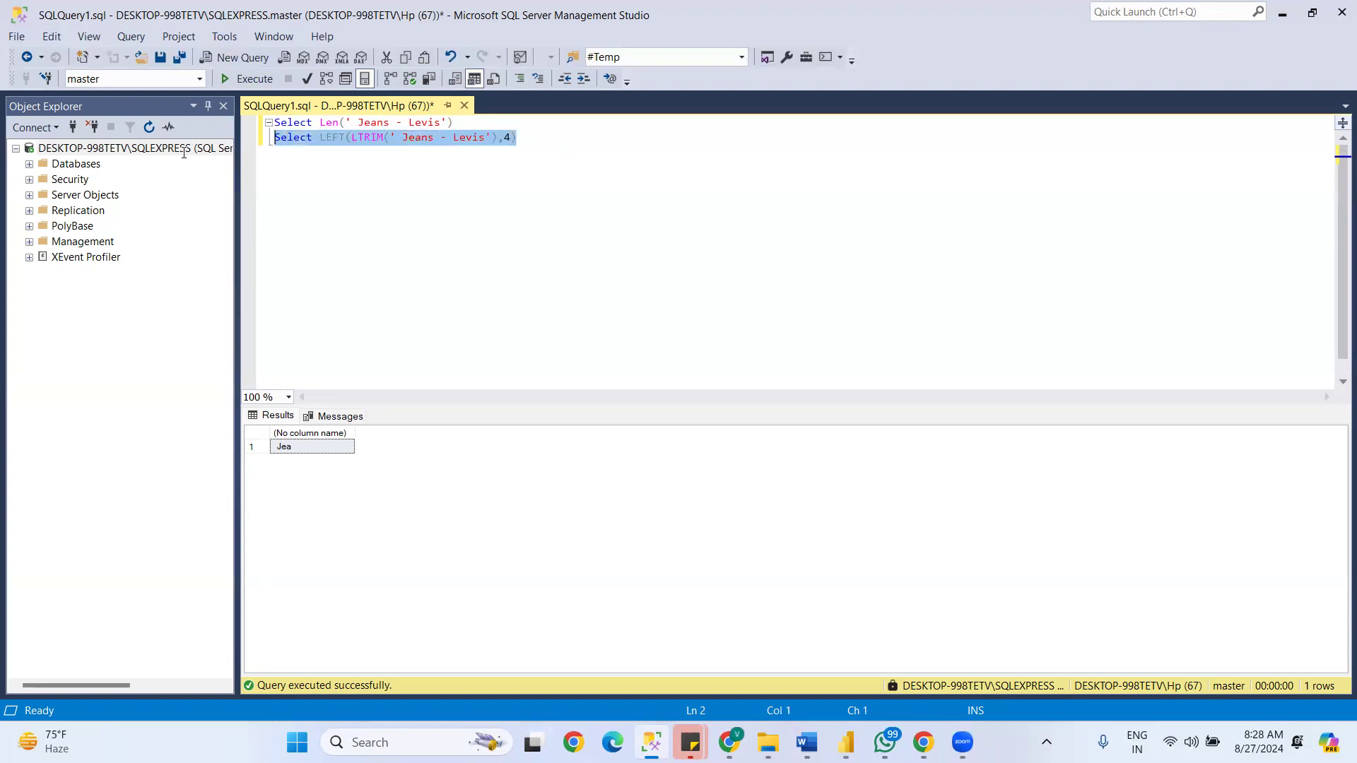
left_click(259, 79)
- Switch back to the Power Query Editor and select the Item name column to examine its values before extraction
key("alt+Tab")
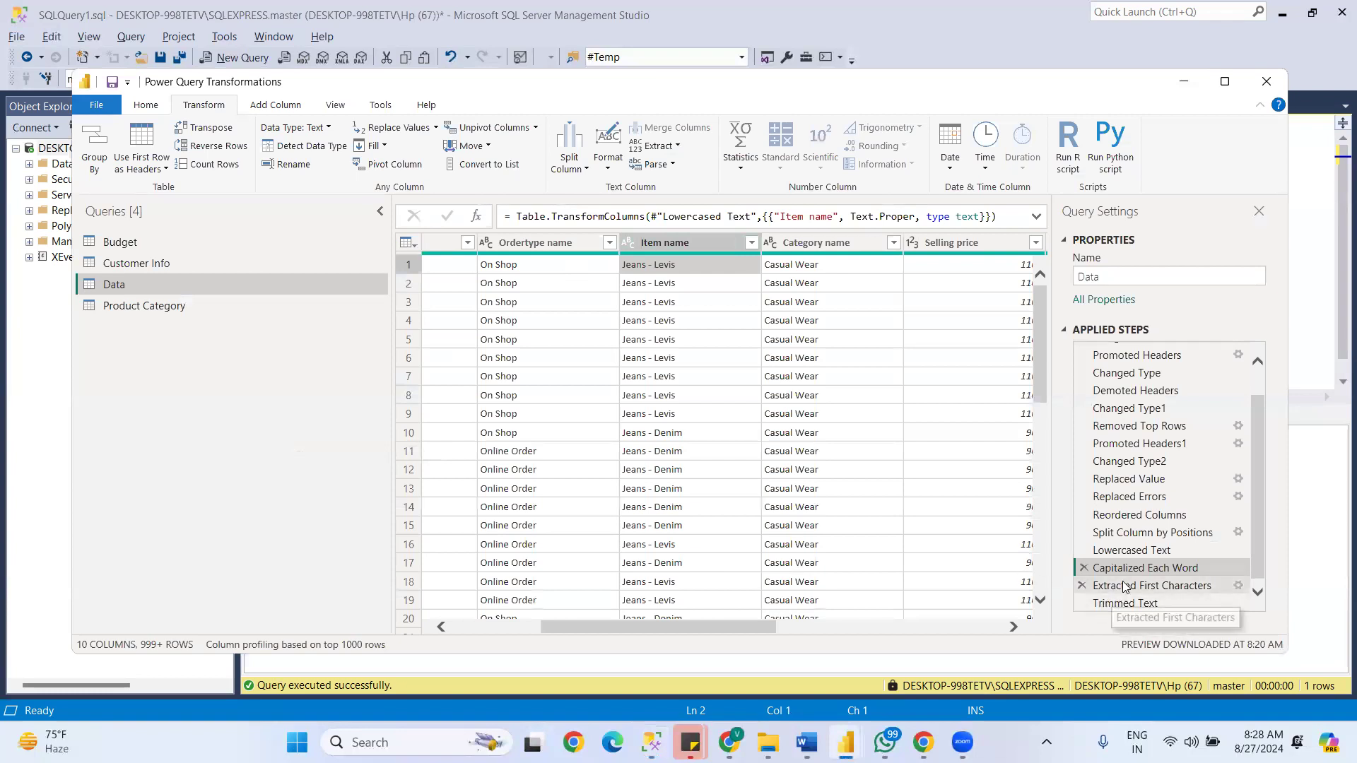
left_click_drag(698, 627, 756, 622)
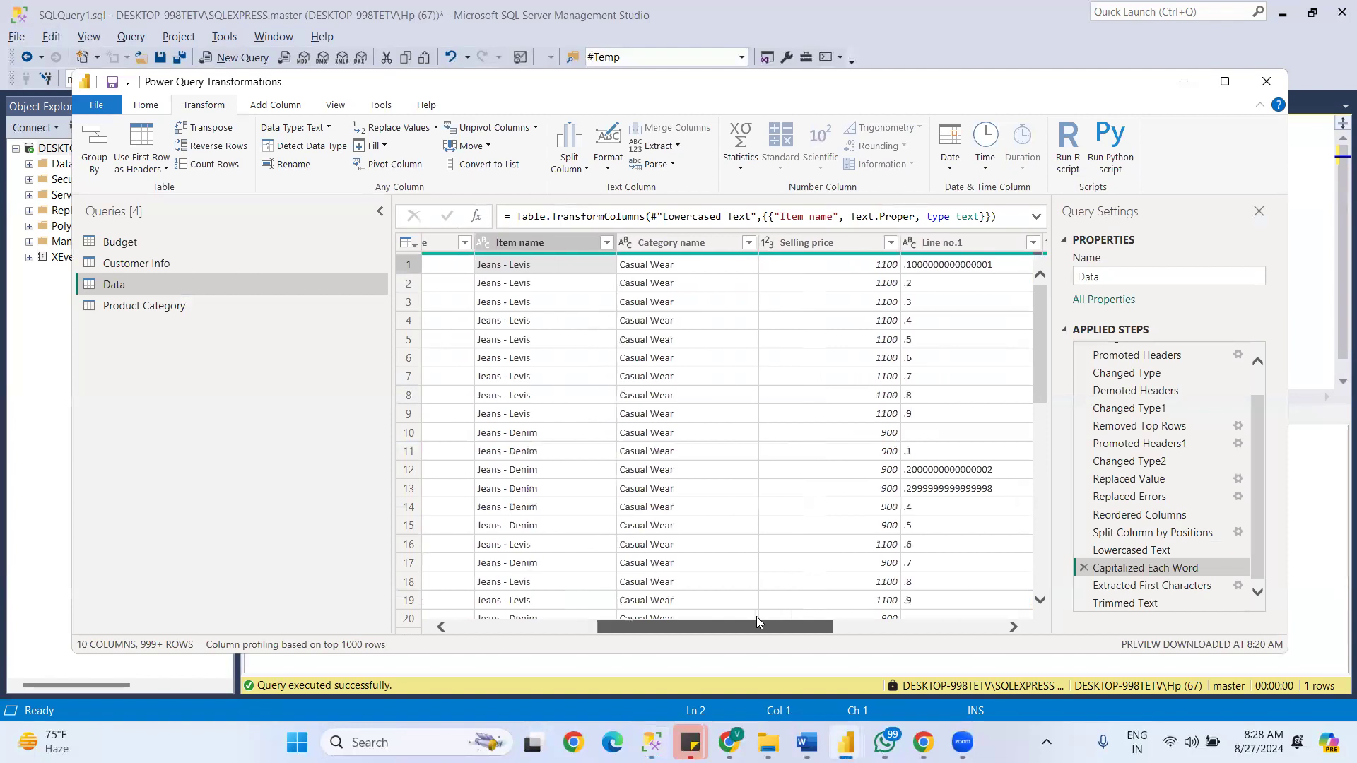
left_click(536, 244)
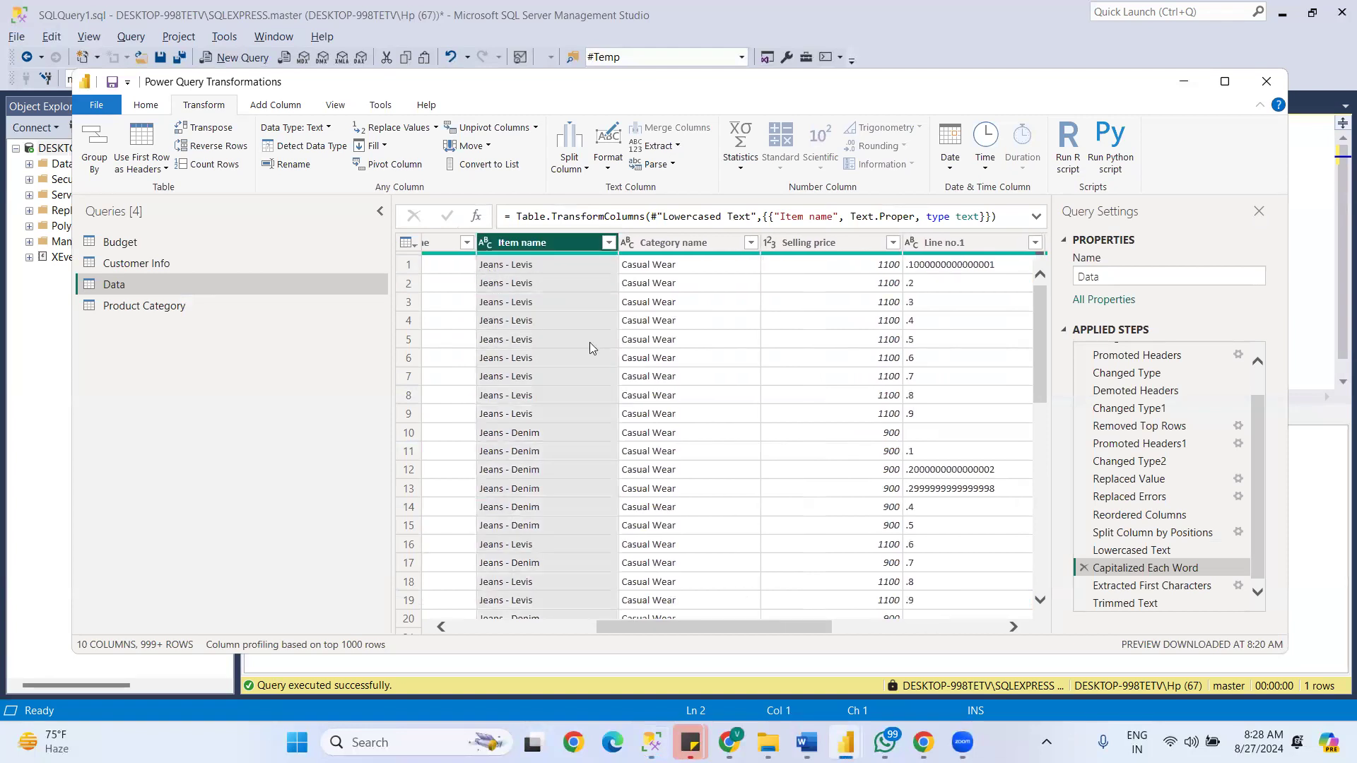
- Review the Extracted First Characters result, move the Trimmed Text step above it, and select Trimmed Text
left_click(1133, 586)
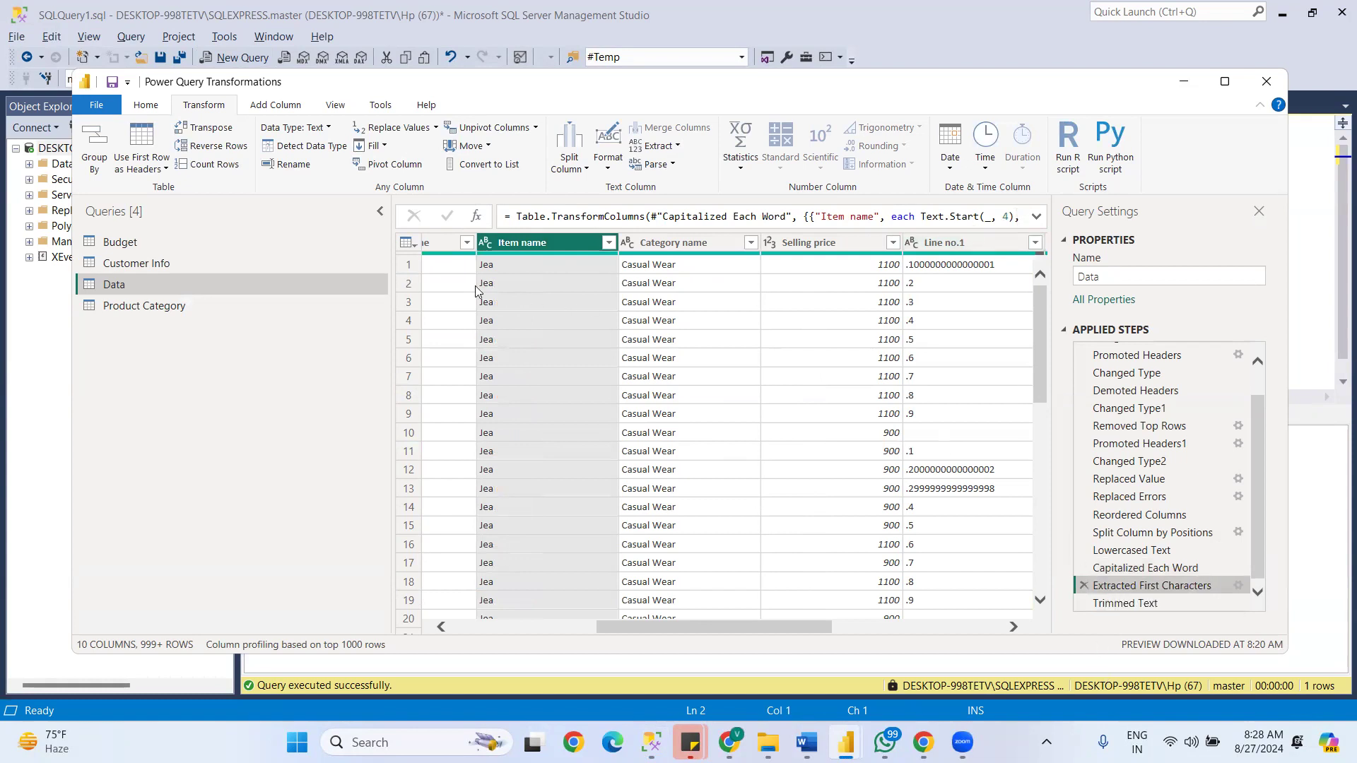
mouse_move(725, 634)
left_mouse_down()
mouse_move(677, 635)
mouse_move(724, 635)
left_mouse_up()
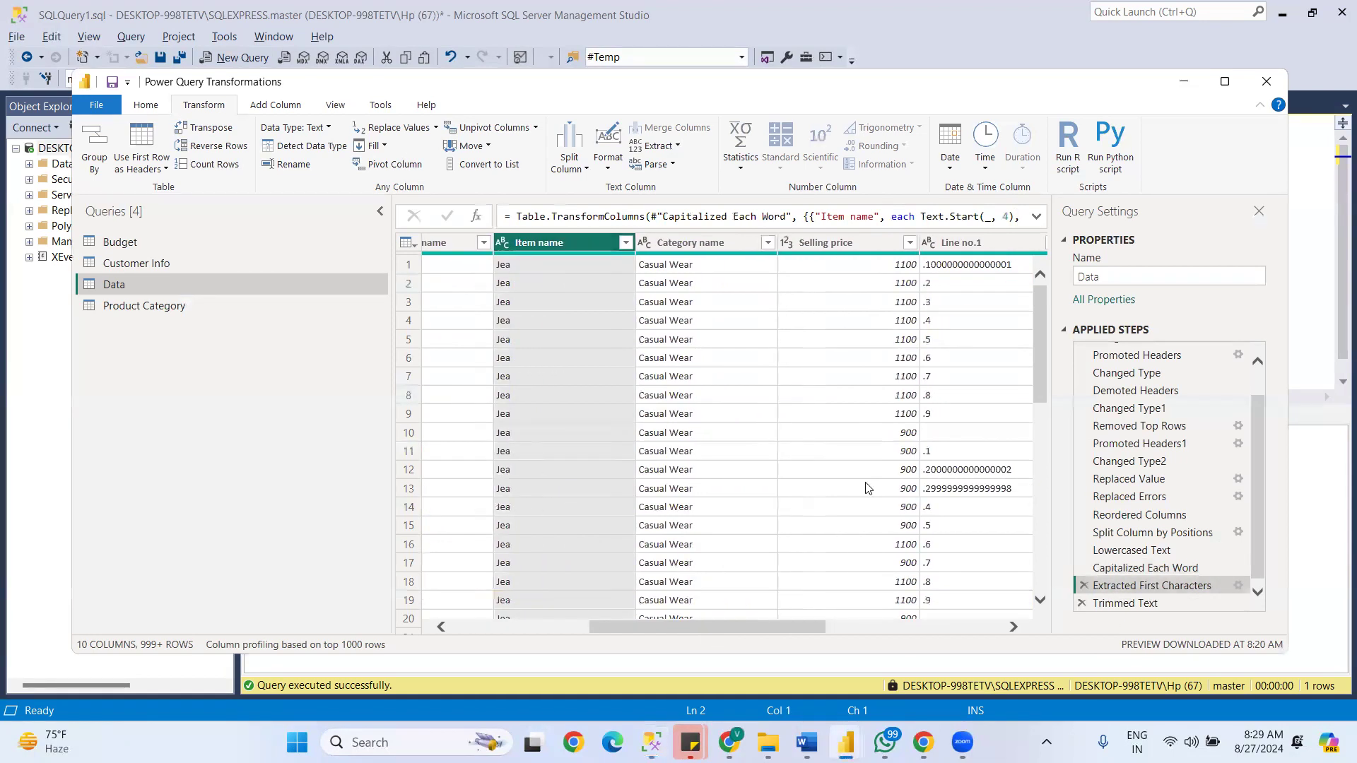
left_click_drag(1106, 603, 1099, 577)
left_click(1120, 589)
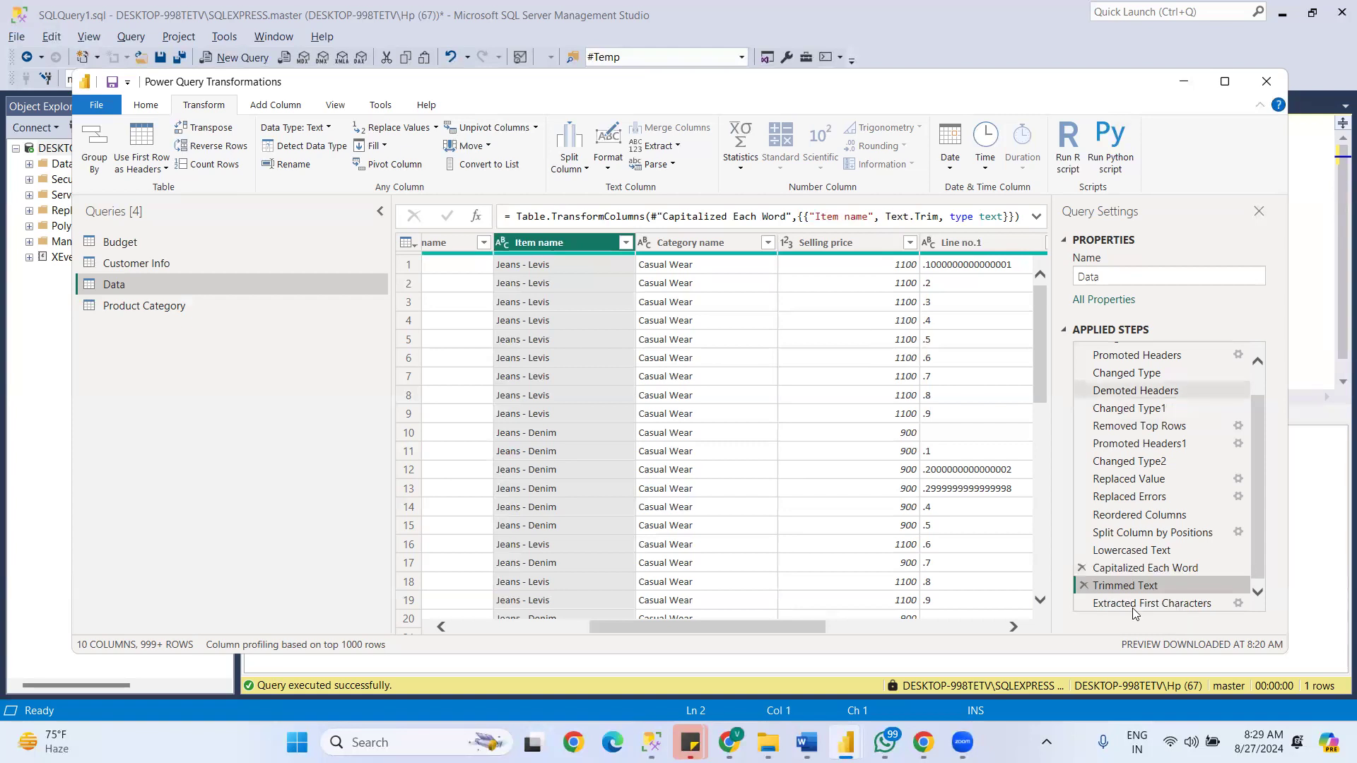
left_click(654, 164)
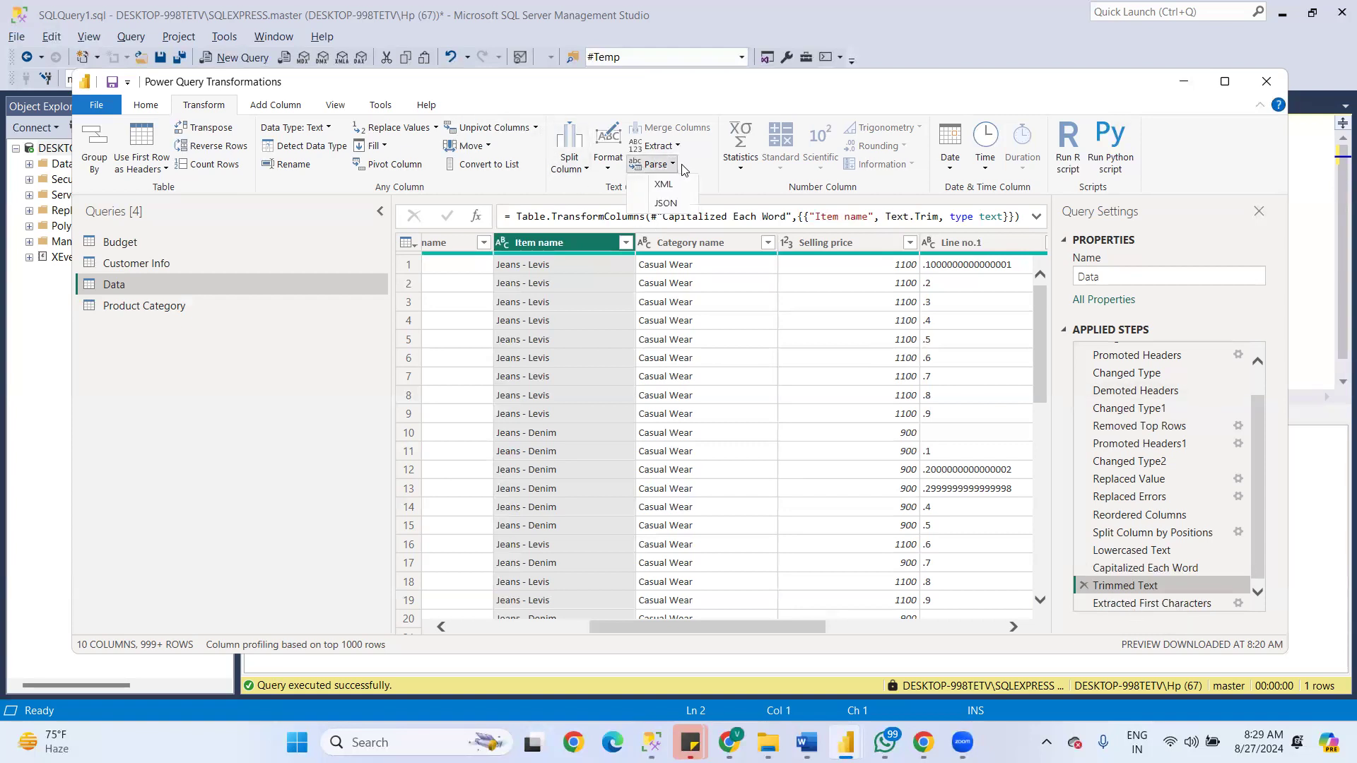
left_click(675, 146)
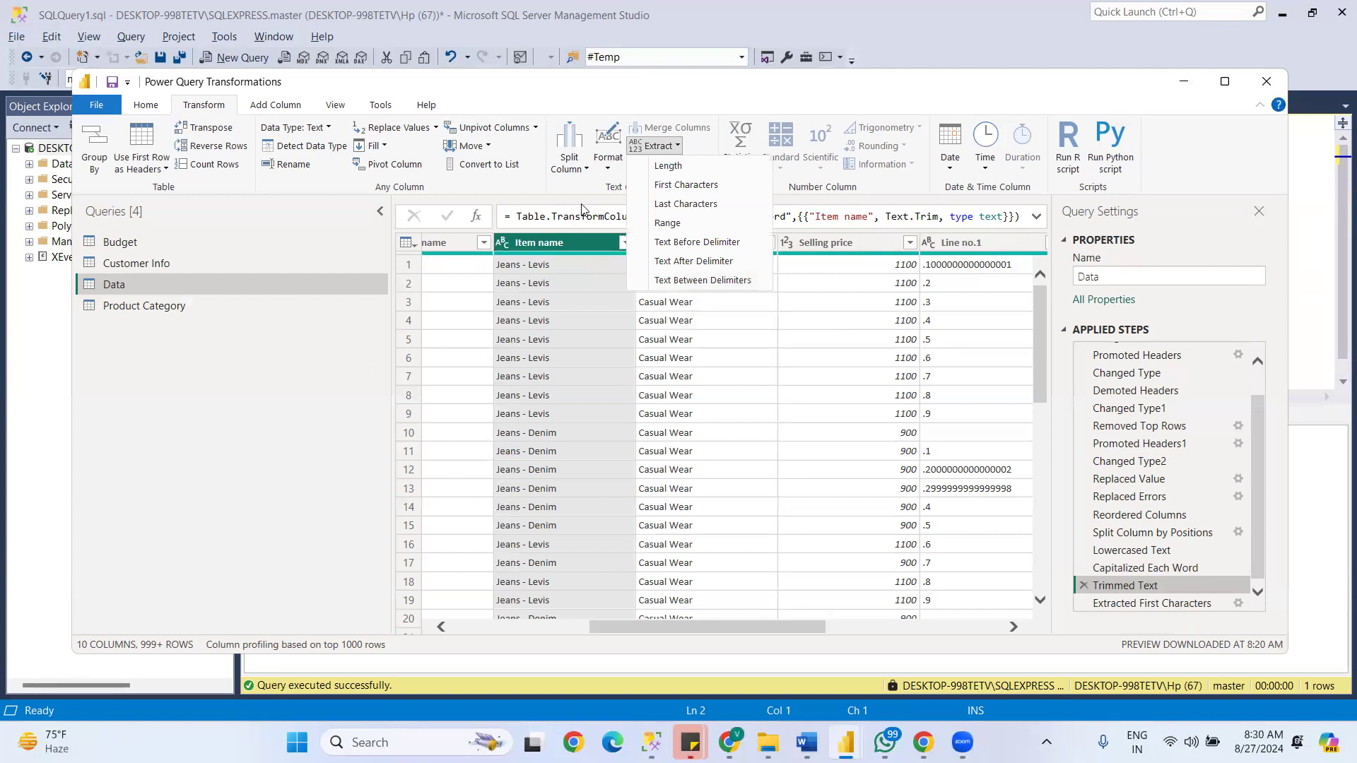
- Try the Show whitespace option on the Data query's preview, switch it back off, and display Column quality for all columns
left_click(335, 107)
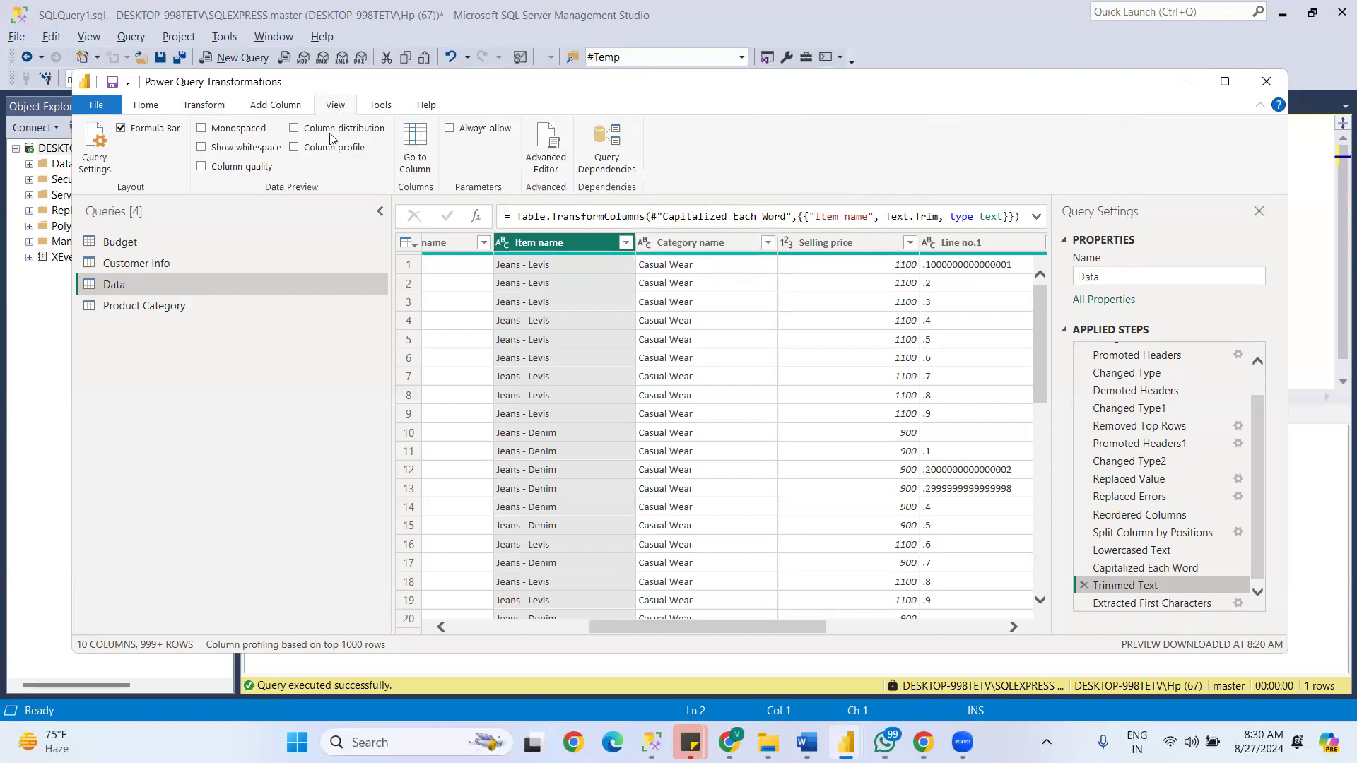
left_click_drag(680, 628, 425, 641)
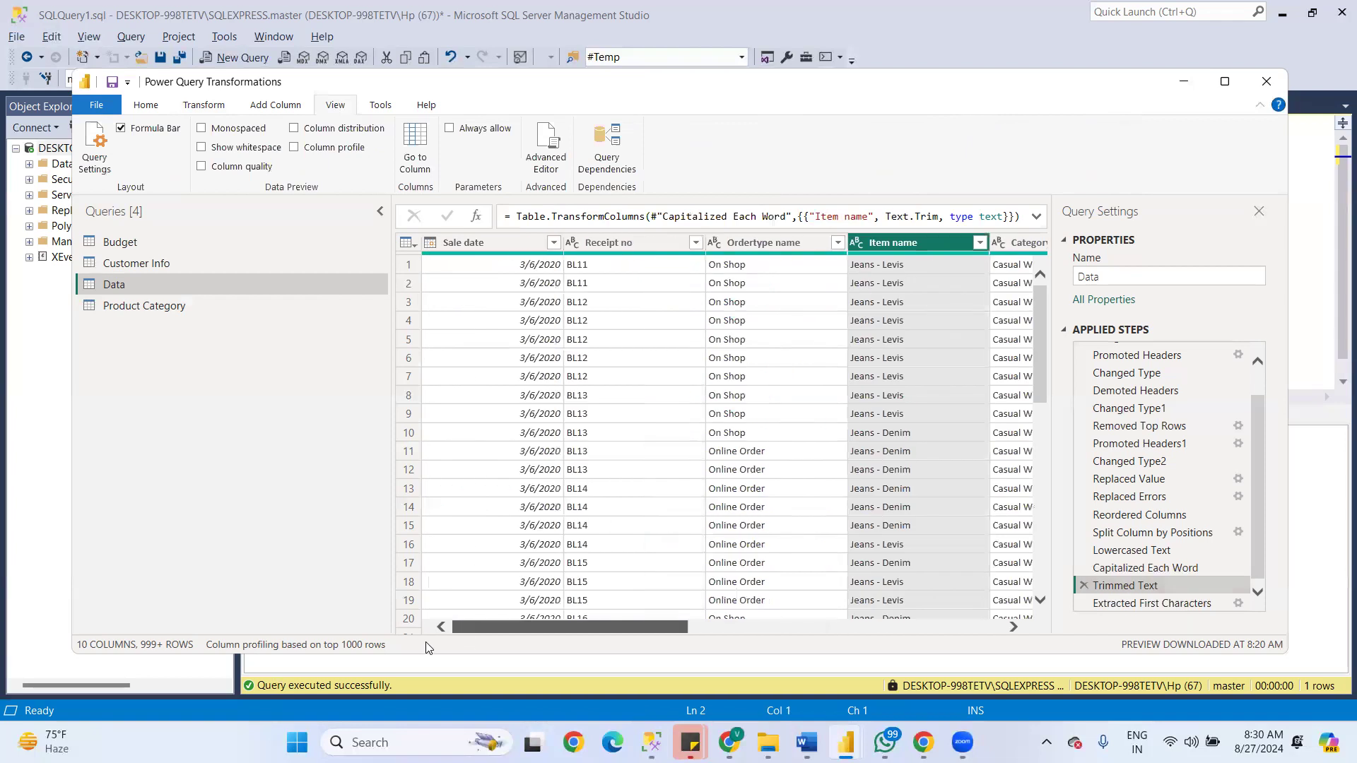
left_click(201, 148)
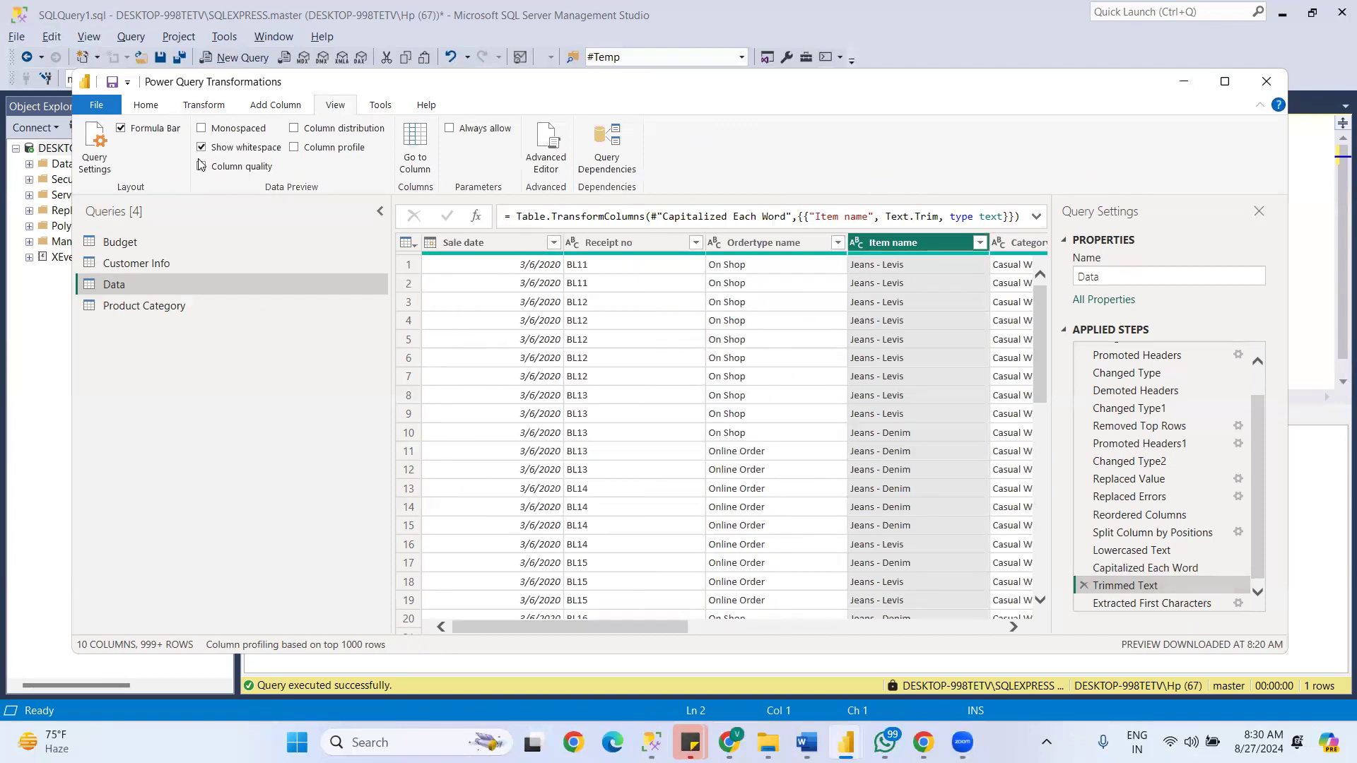
left_click(199, 150)
left_click(202, 167)
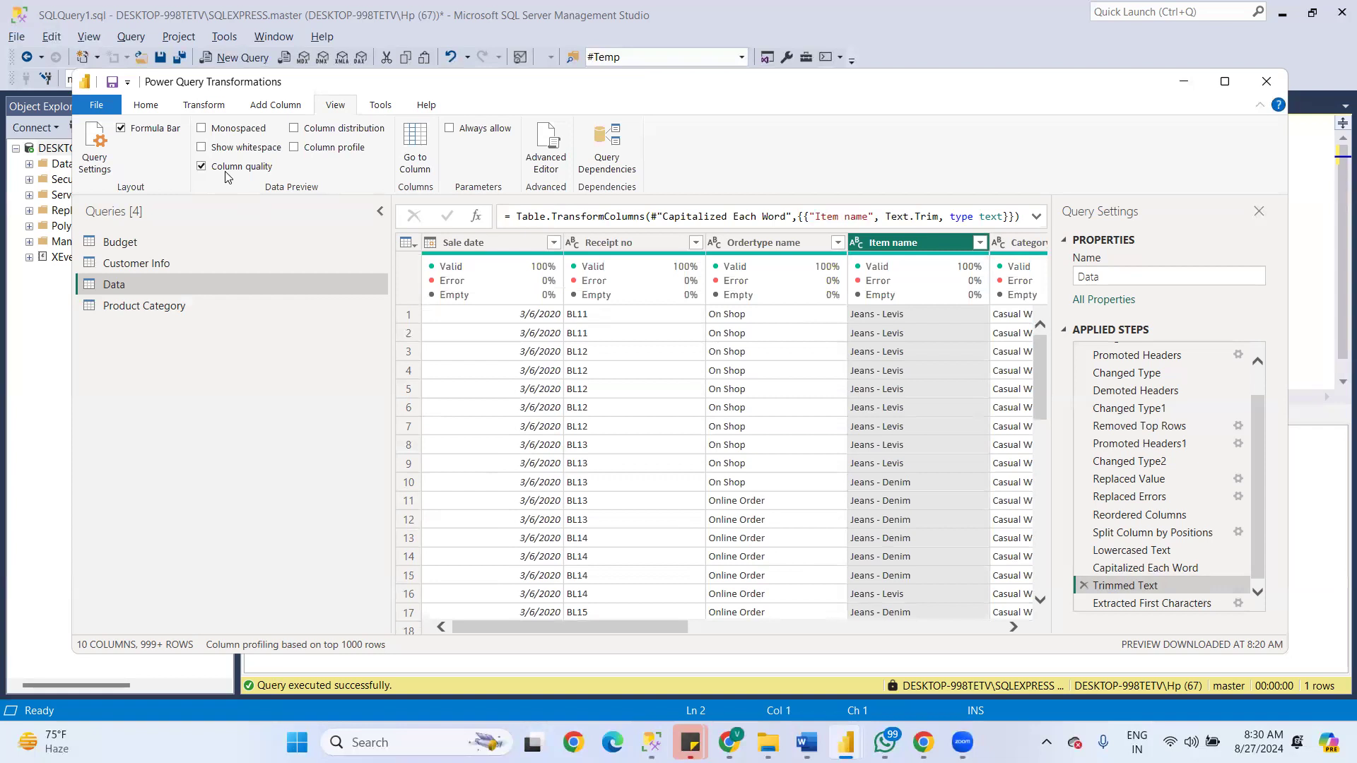
left_click(203, 168)
mouse_move(448, 274)
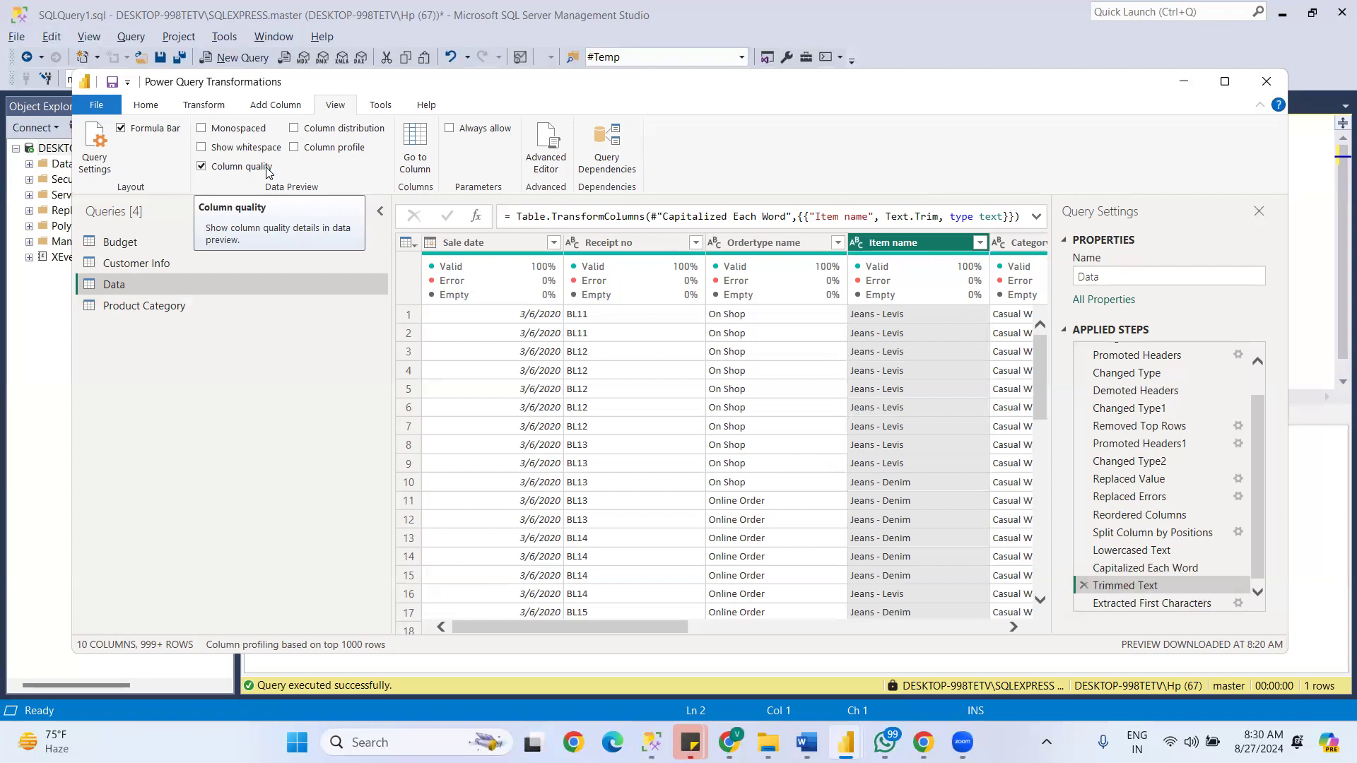
- Load the complete list of Sale date filter values and look through it for errors or empty entries
left_click(554, 242)
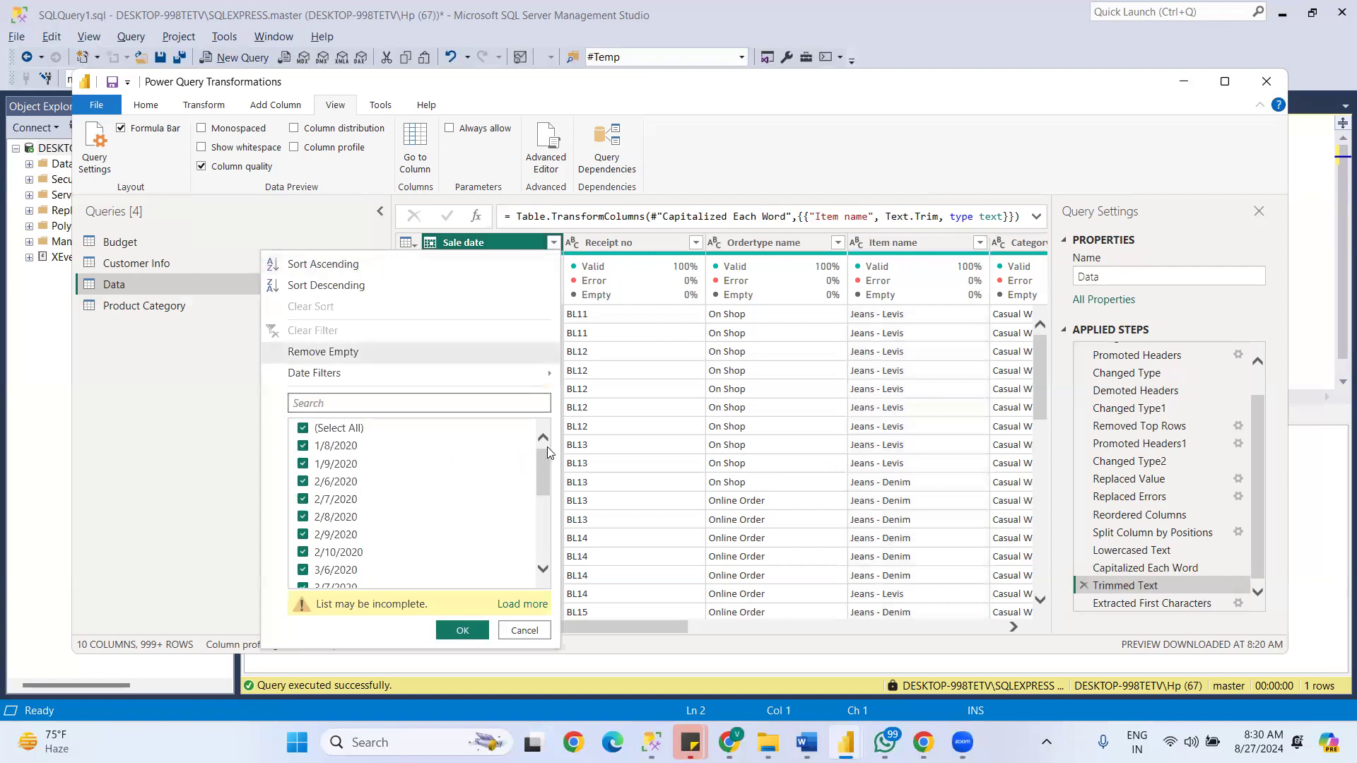
left_click_drag(542, 456, 551, 586)
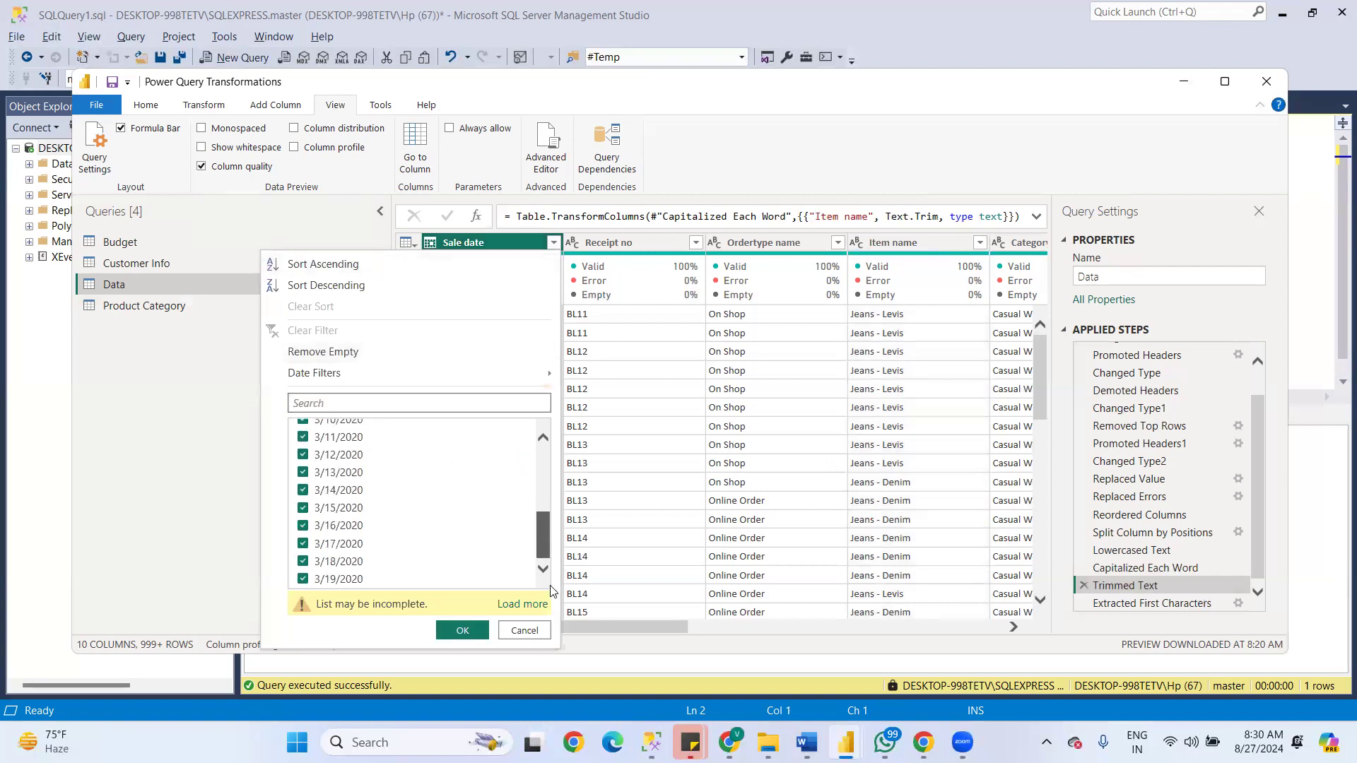
left_click(516, 602)
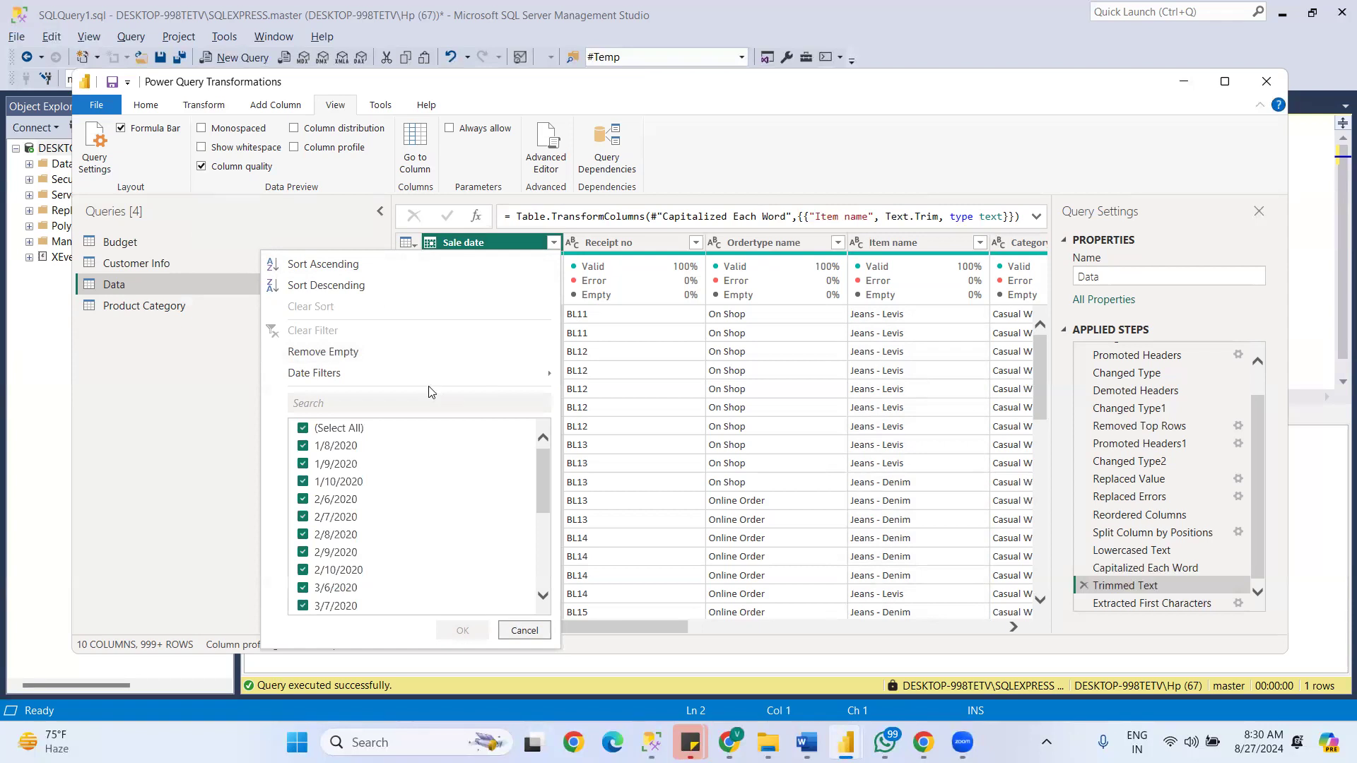
left_click_drag(545, 468, 515, 362)
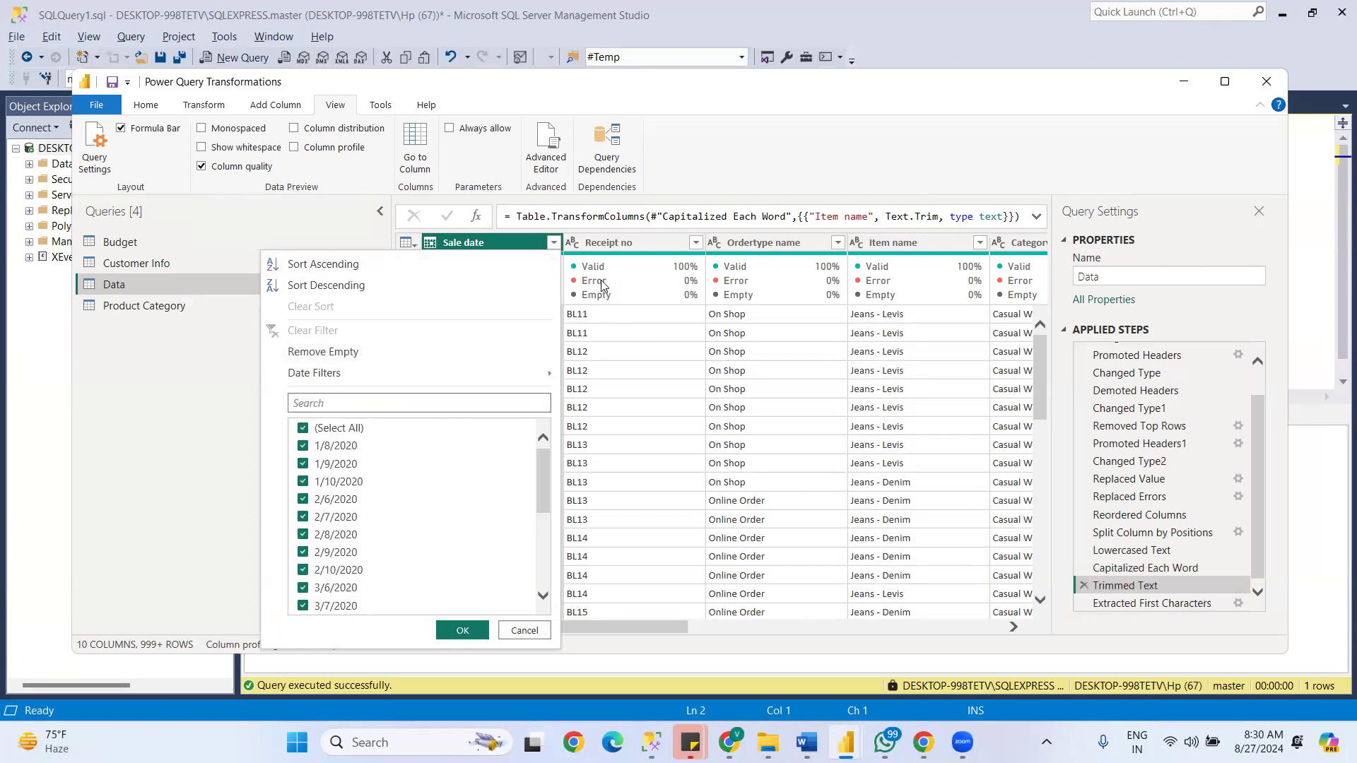
left_click(550, 529)
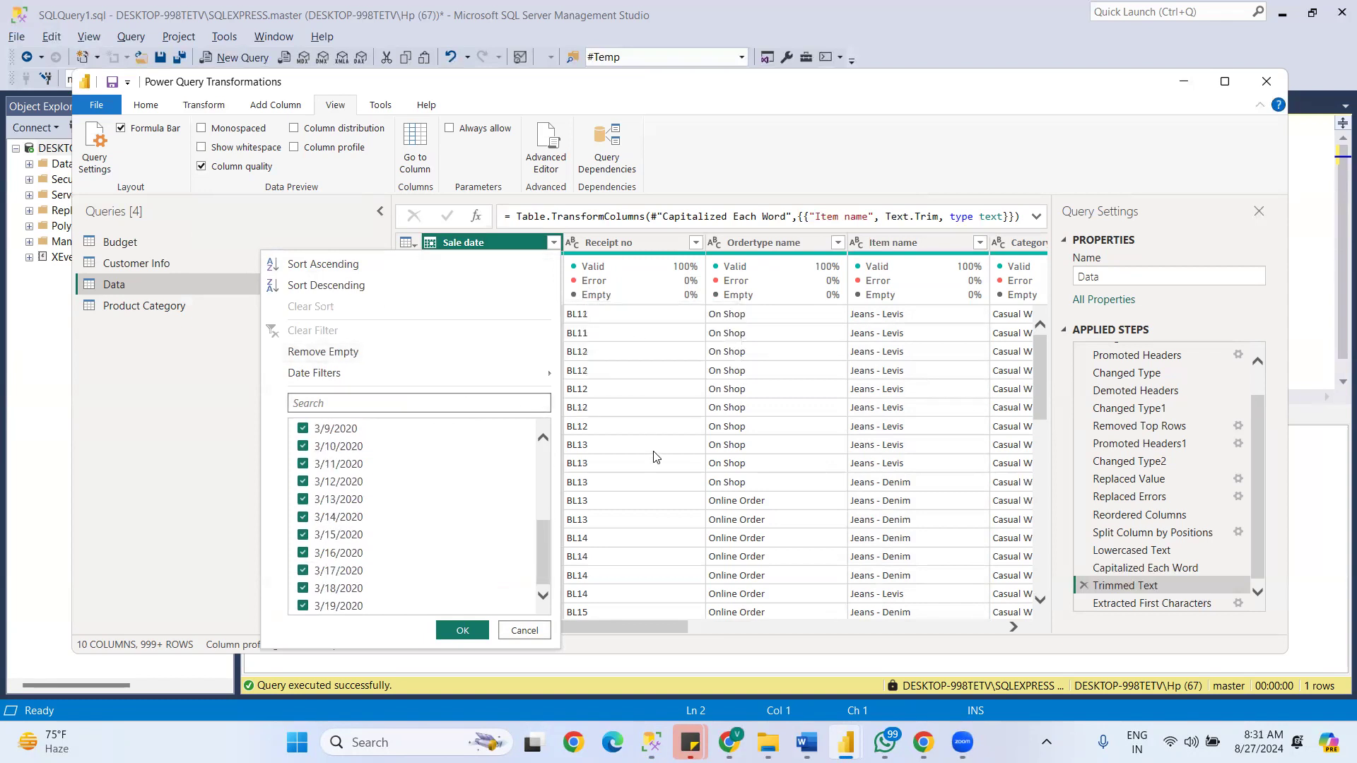
- Check the Tax amount column's quality statistics against its fully loaded filter values, leaving the filter unapplied
left_click_drag(654, 625, 1044, 632)
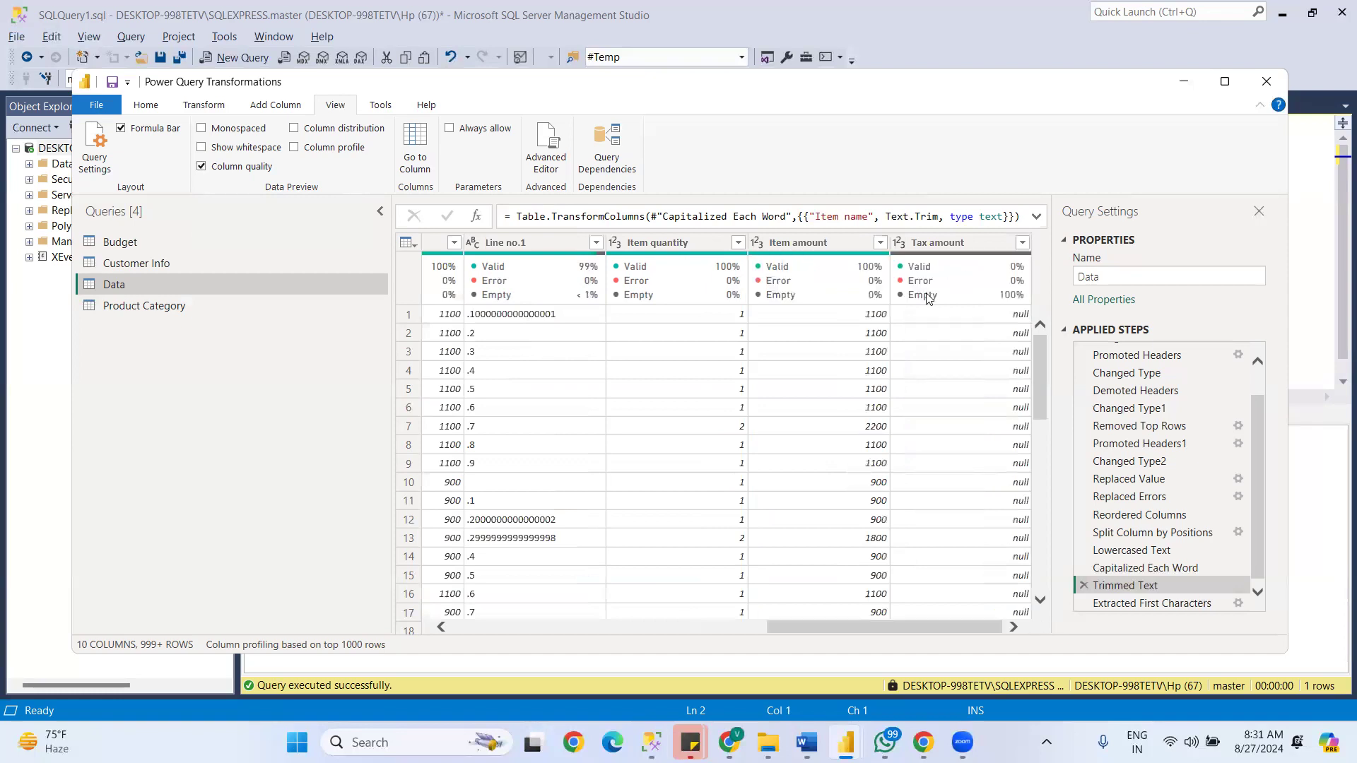
left_click(978, 269)
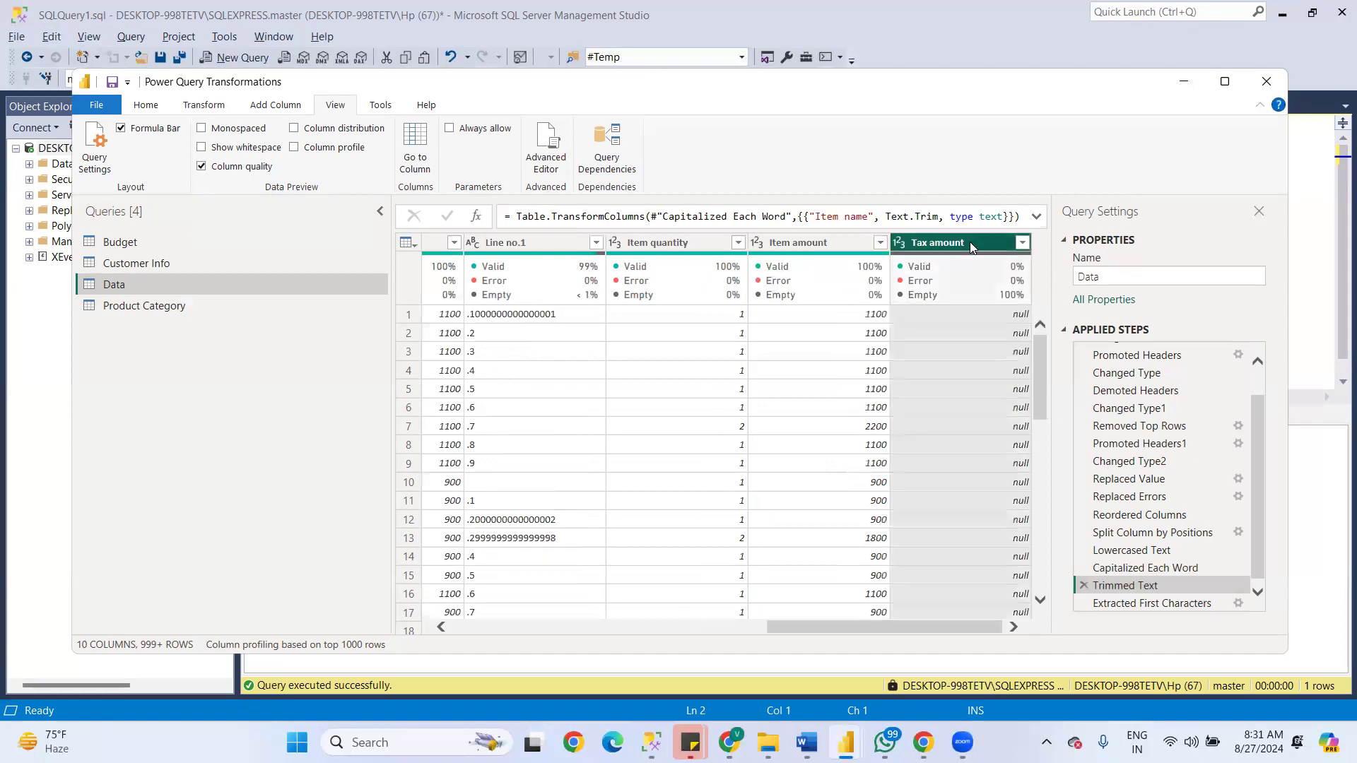
mouse_move(1009, 302)
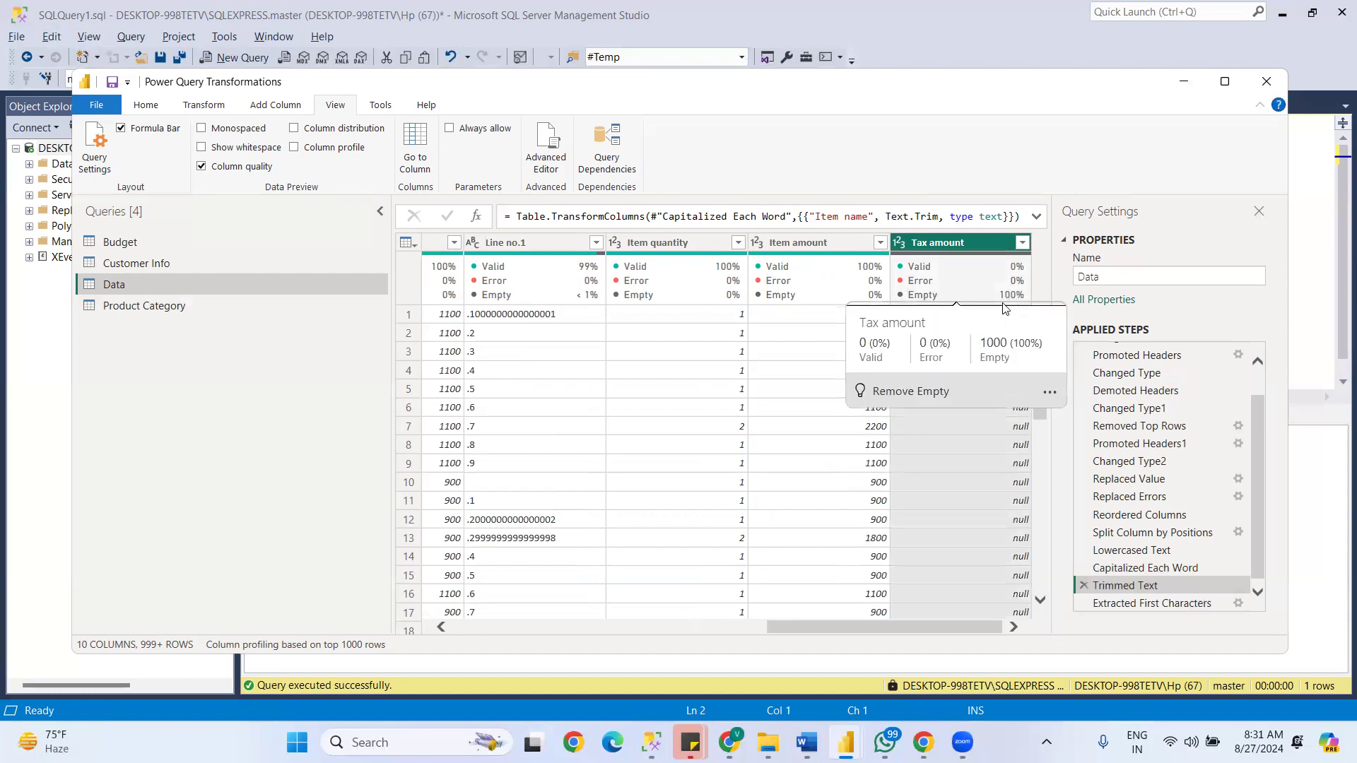
left_click(1022, 241)
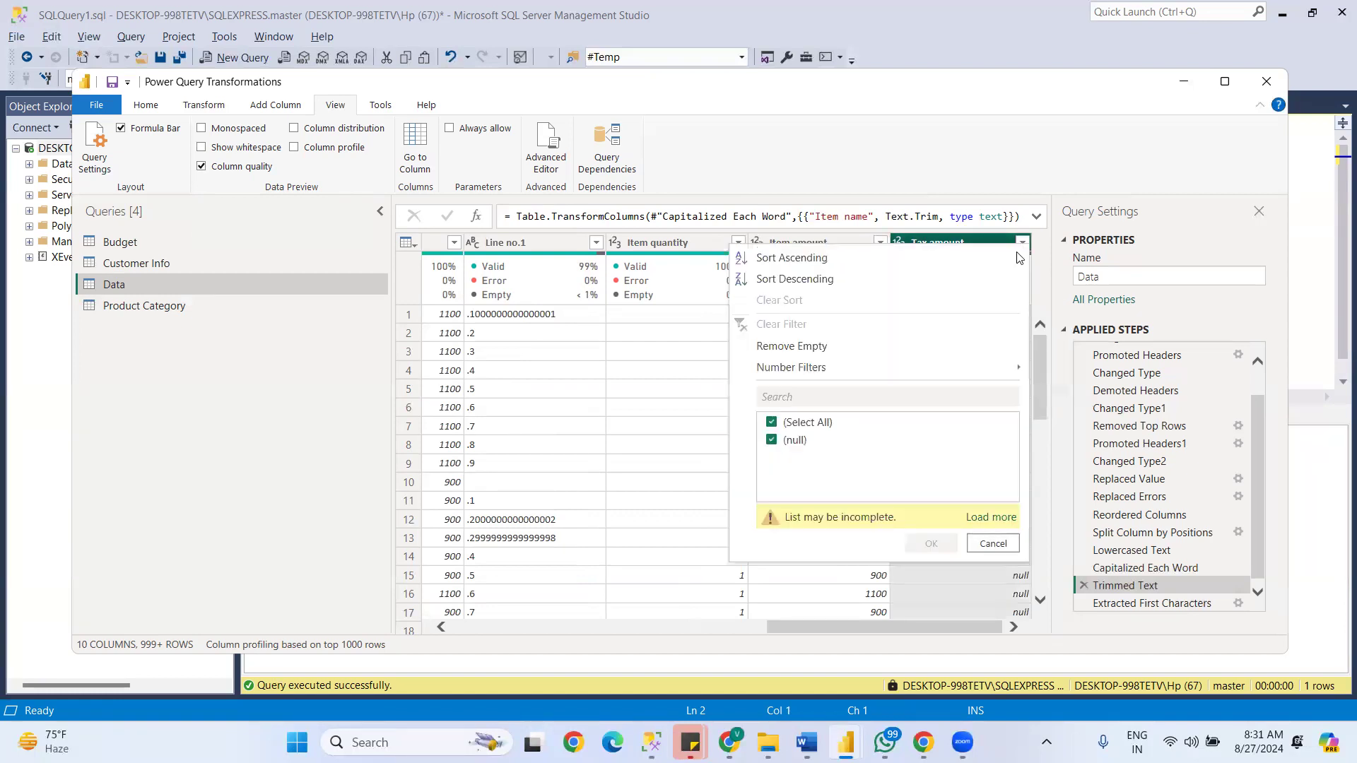
left_click(993, 523)
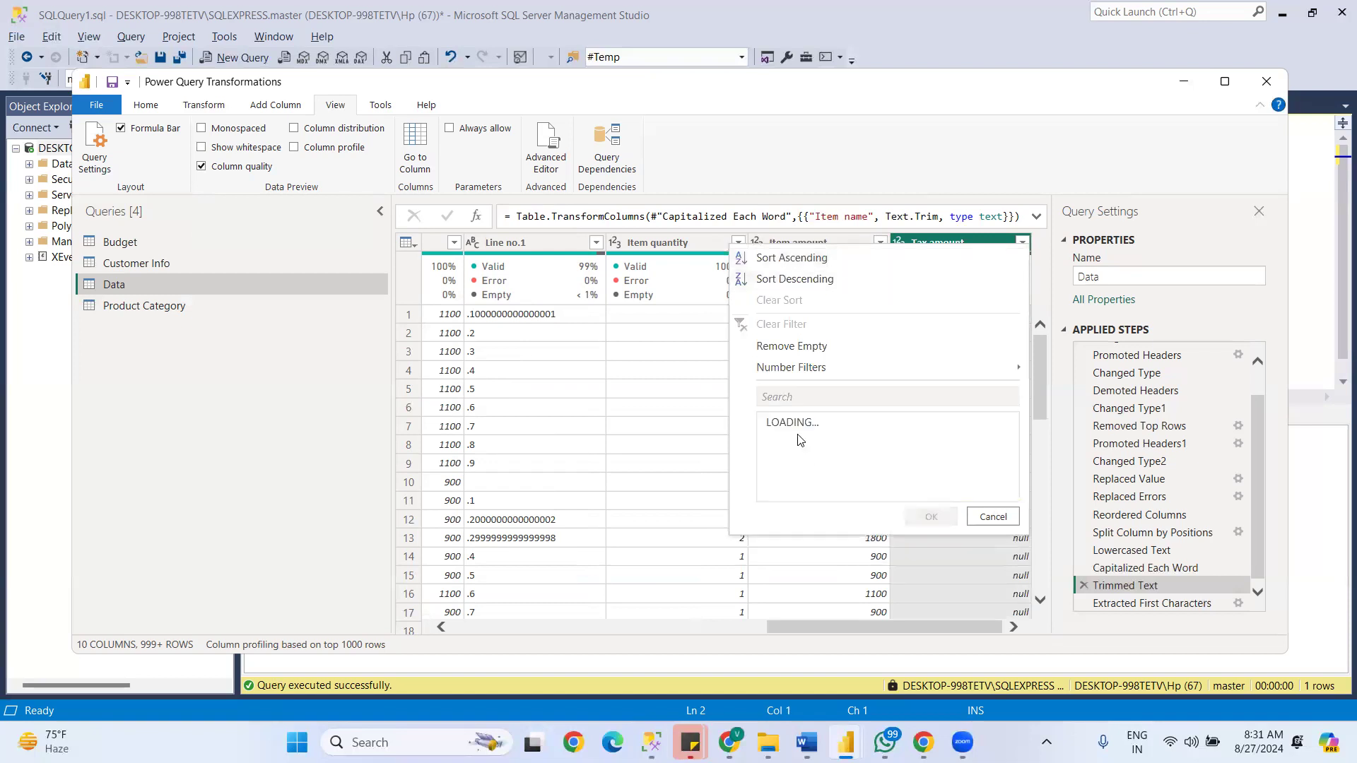
left_click(992, 519)
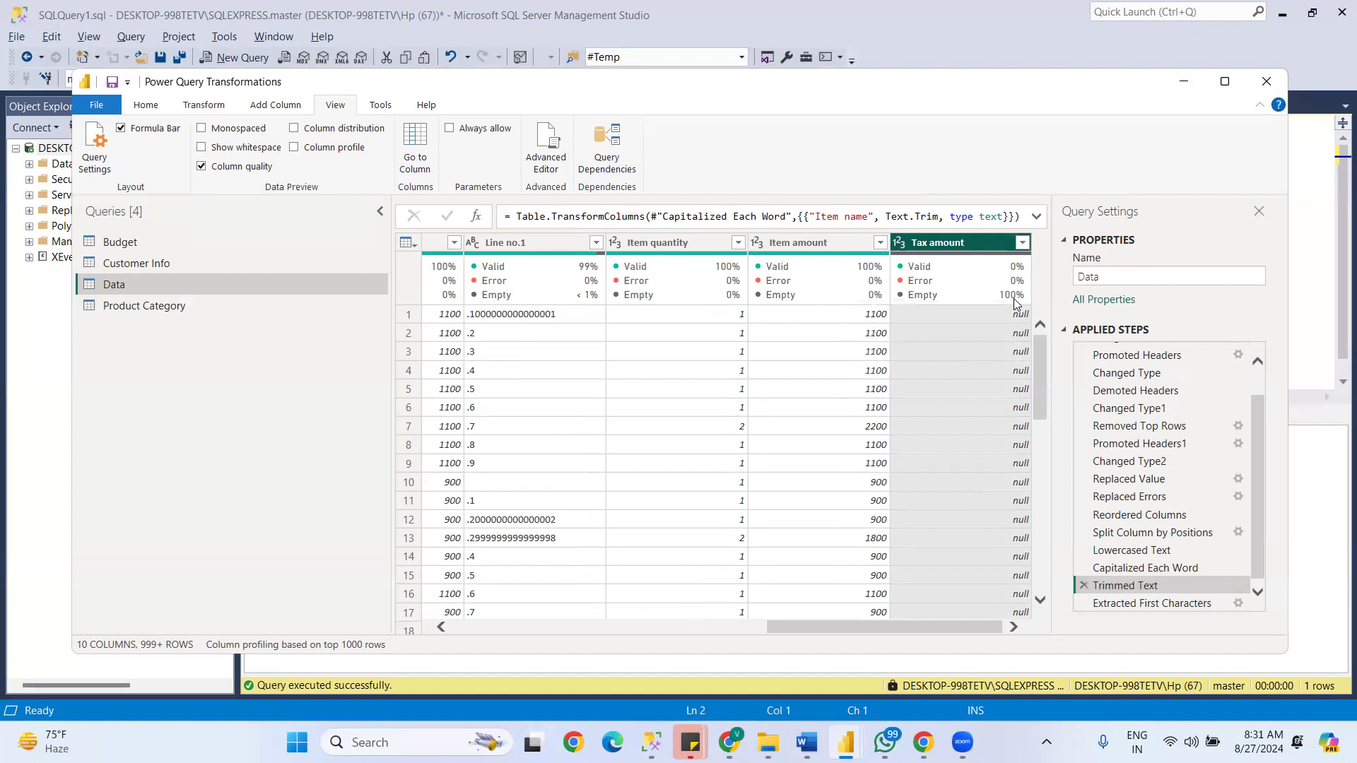
mouse_move(928, 283)
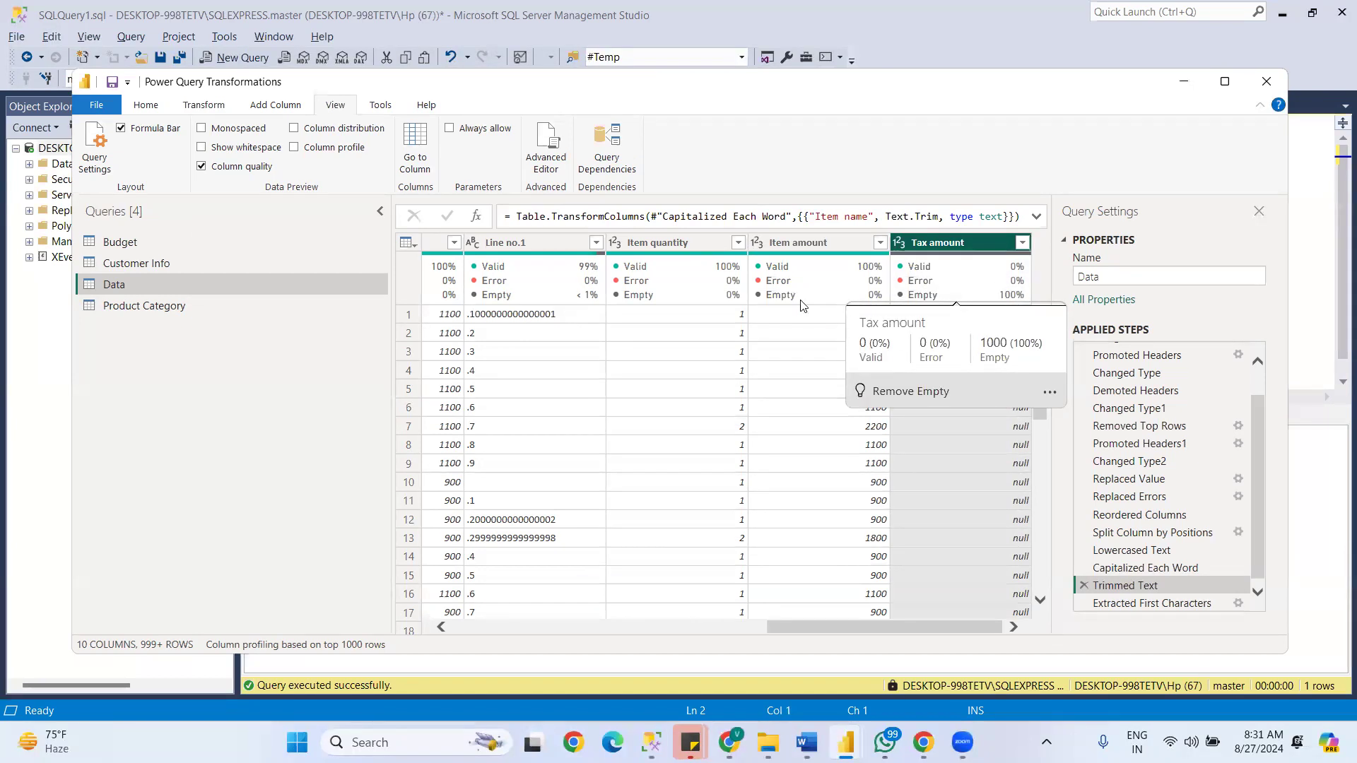
- Check the Item amount column's quality statistics against its fully loaded filter values, leaving the filter unapplied
left_click(794, 240)
mouse_move(807, 277)
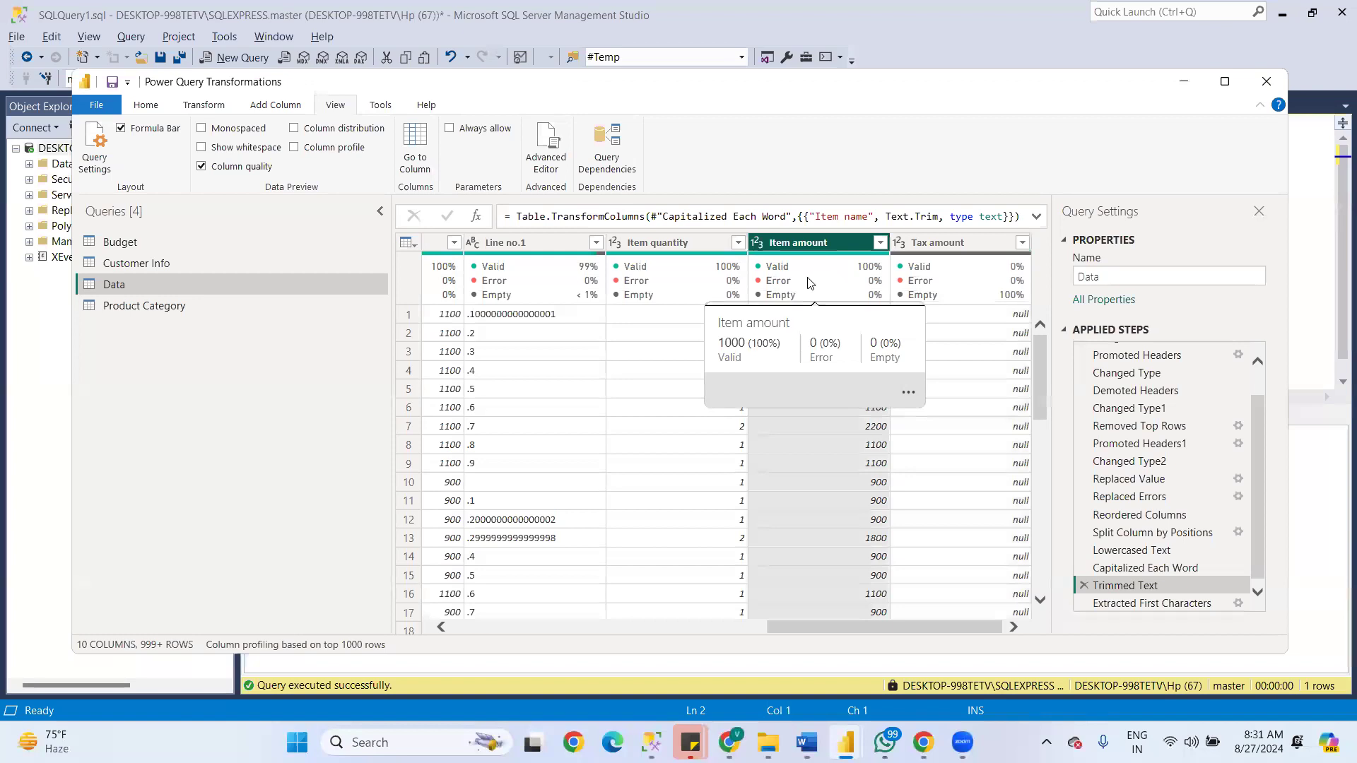
left_click(880, 242)
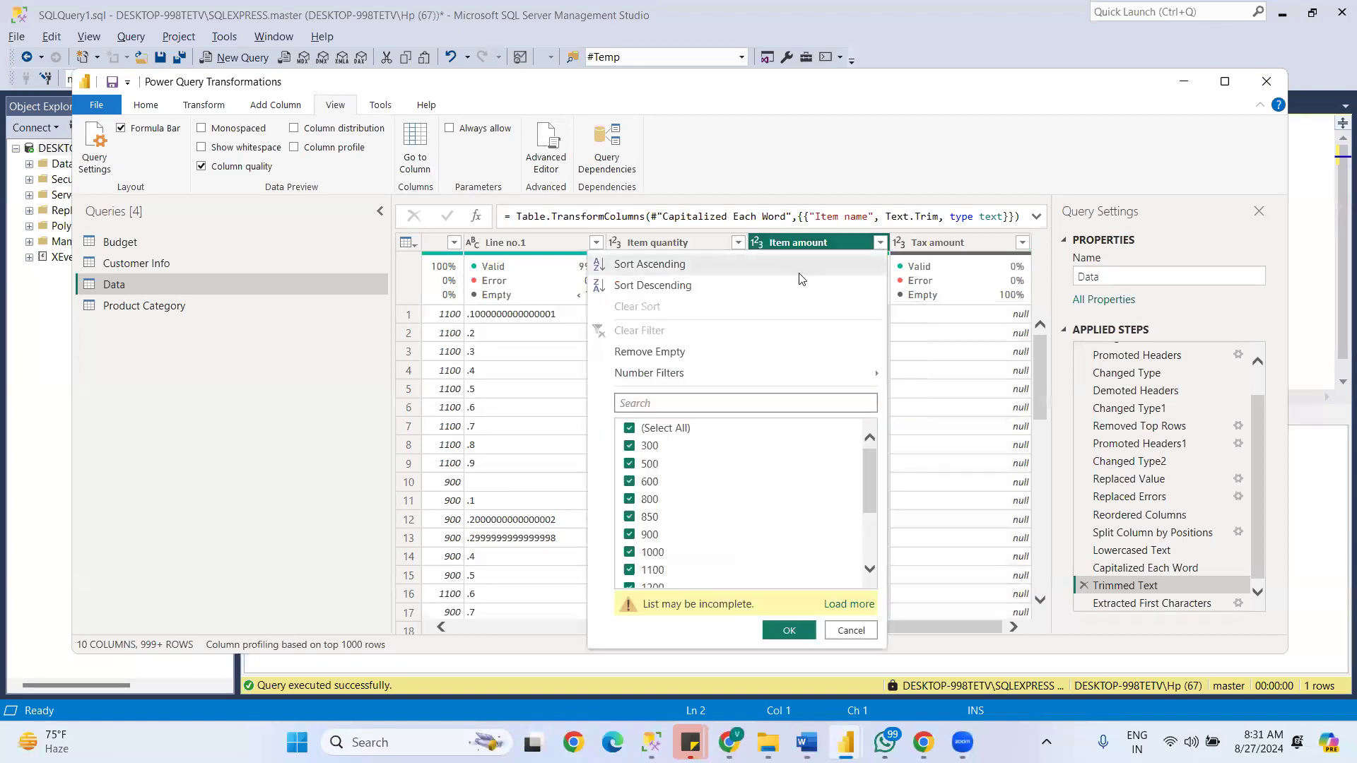
left_click(850, 605)
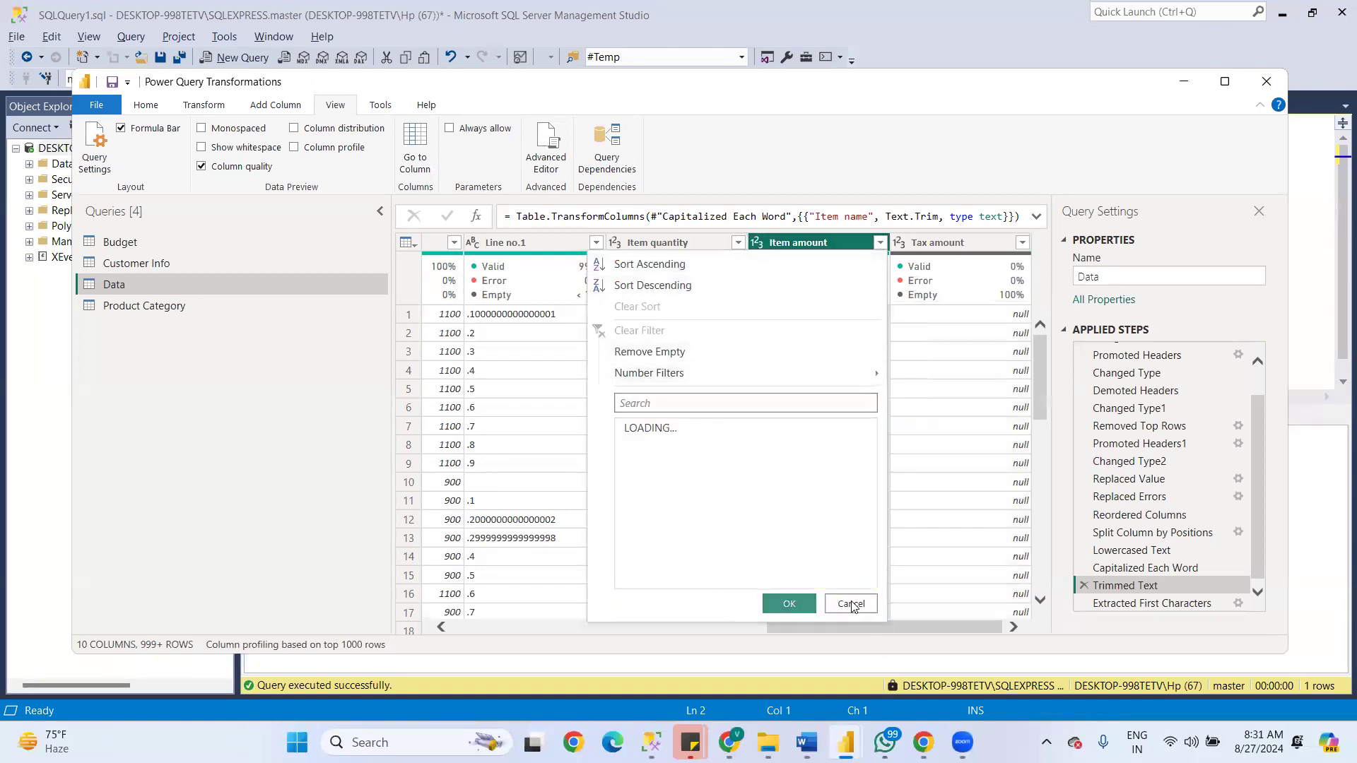
left_click_drag(869, 472, 817, 413)
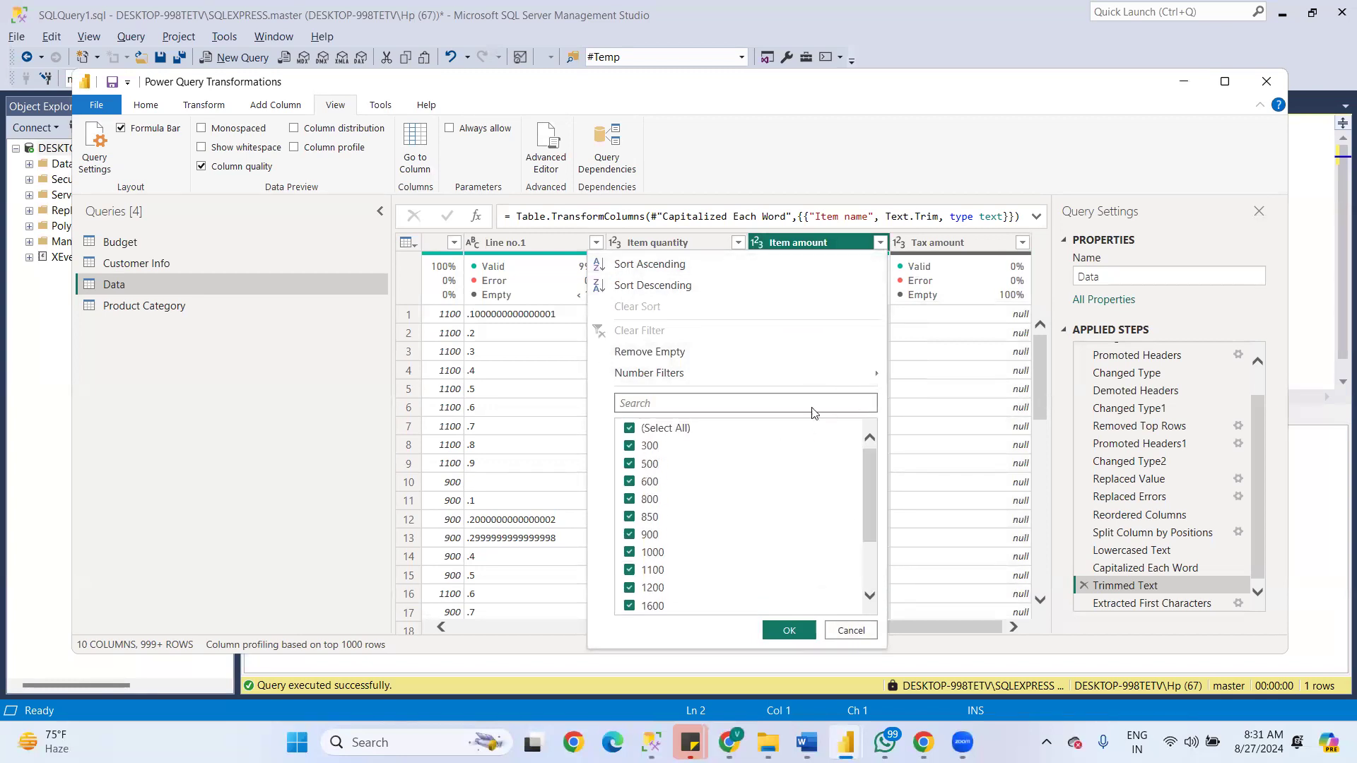
left_click(852, 632)
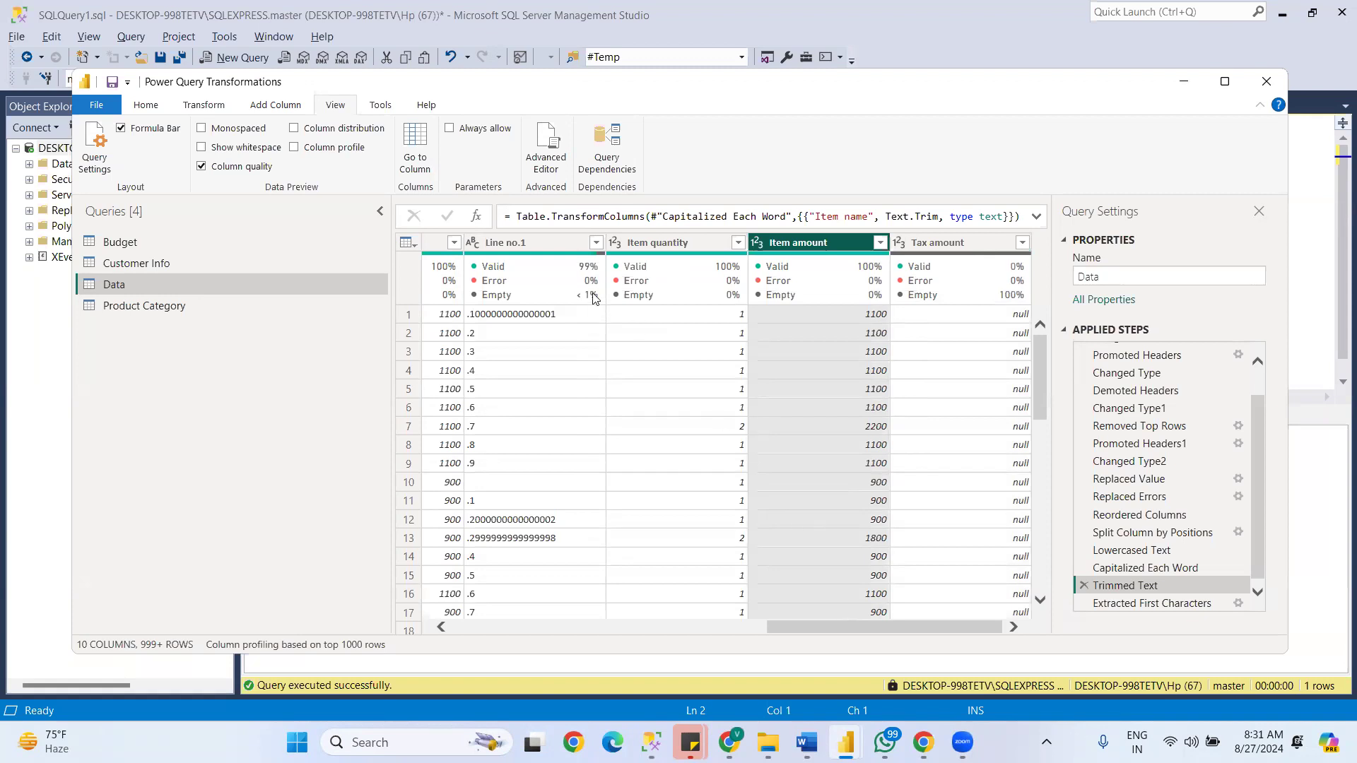
- Replace the Column quality display with Column distribution and examine the distinct and unique figures for Line no.1
left_click(251, 168)
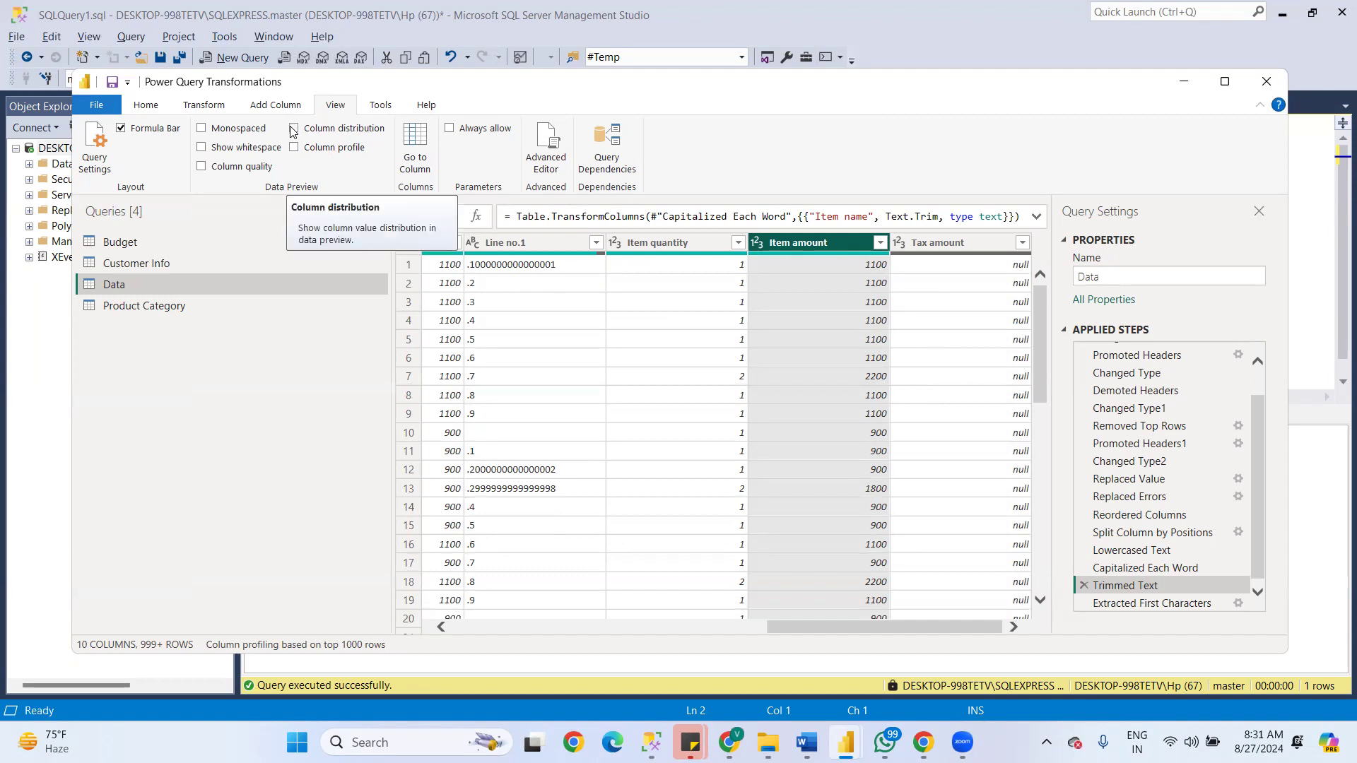
left_click(292, 130)
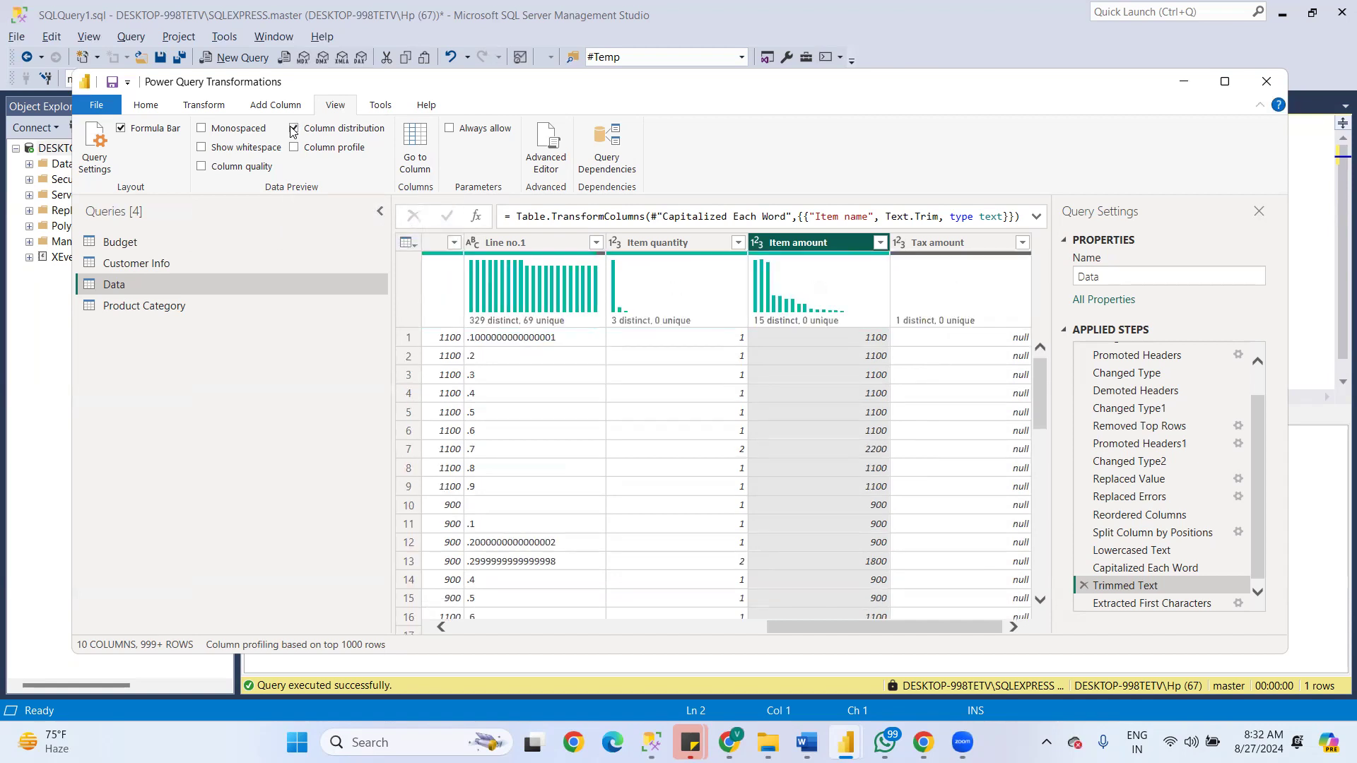
mouse_move(472, 319)
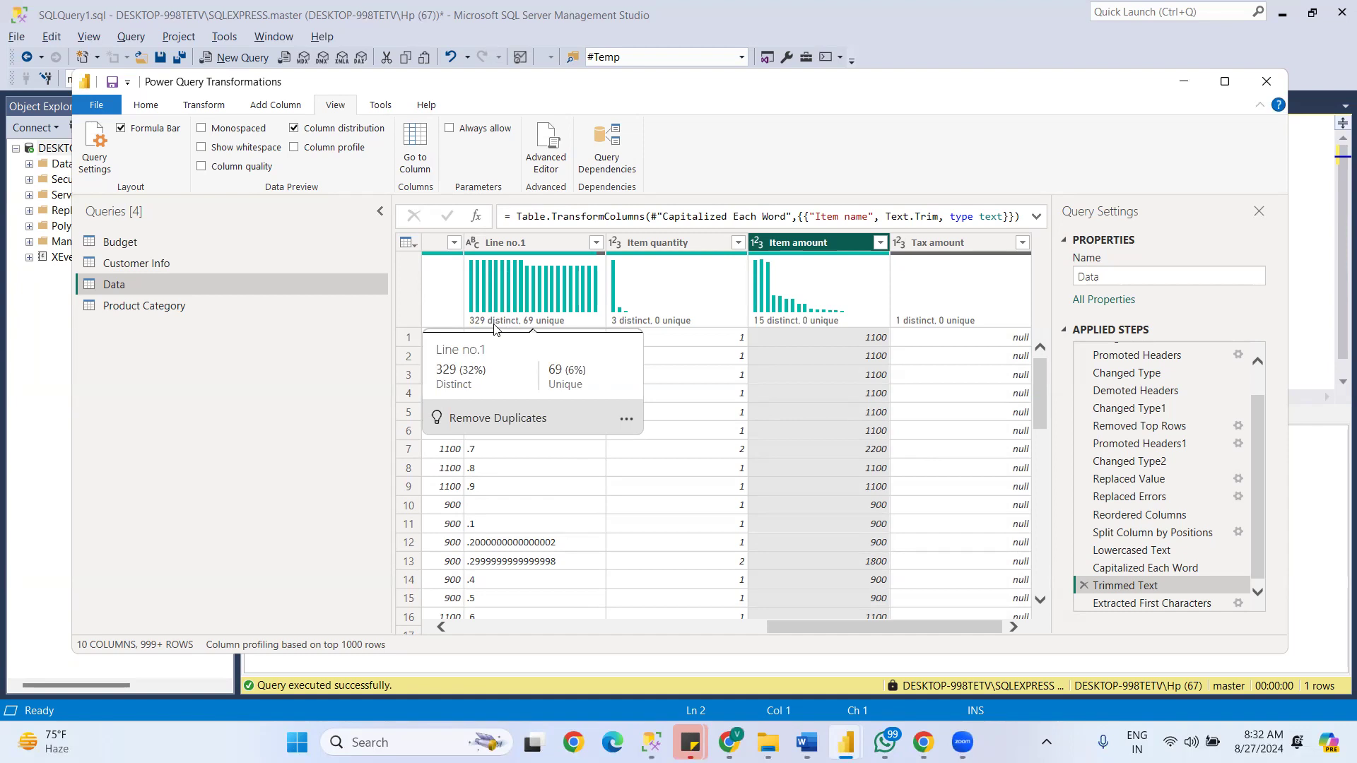
- Examine the distinct and unique figures in the Sale date column's distribution
left_click(669, 464)
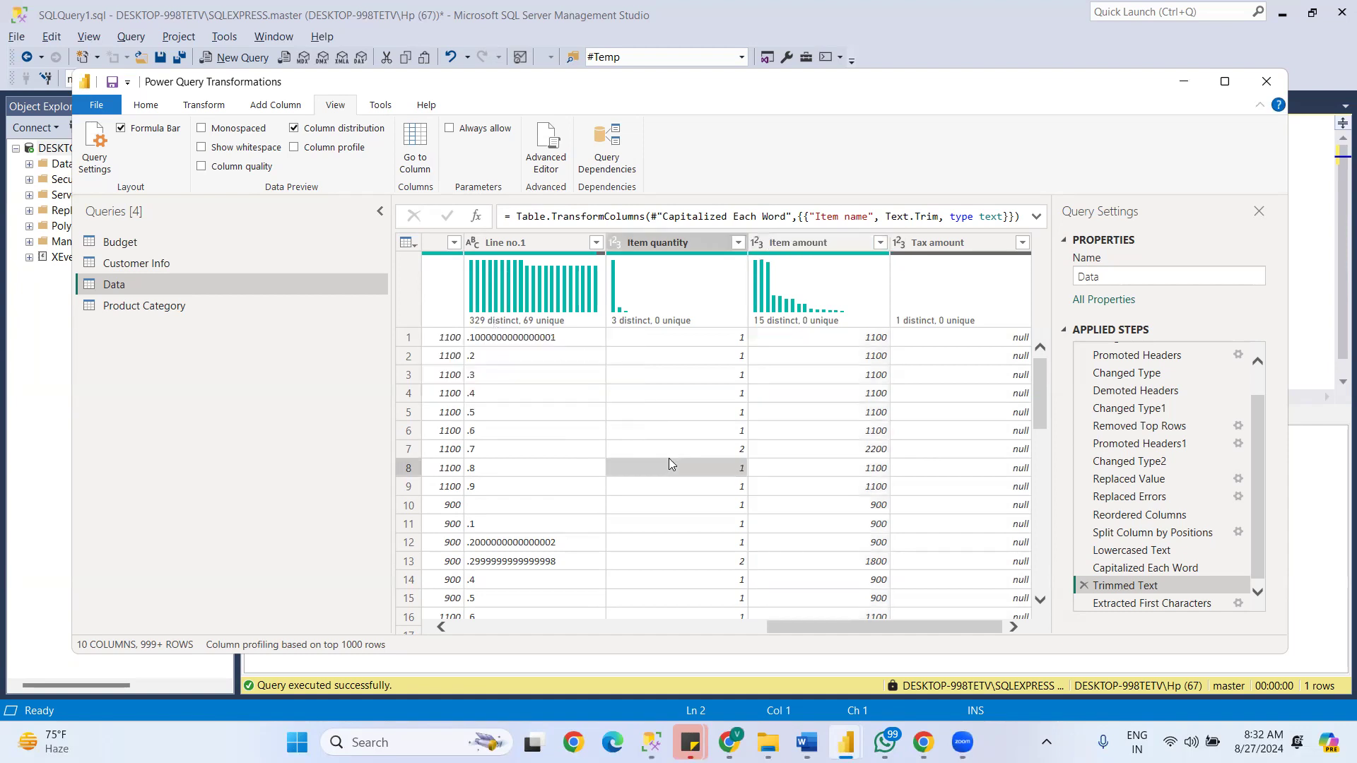
left_click_drag(792, 519, 410, 505)
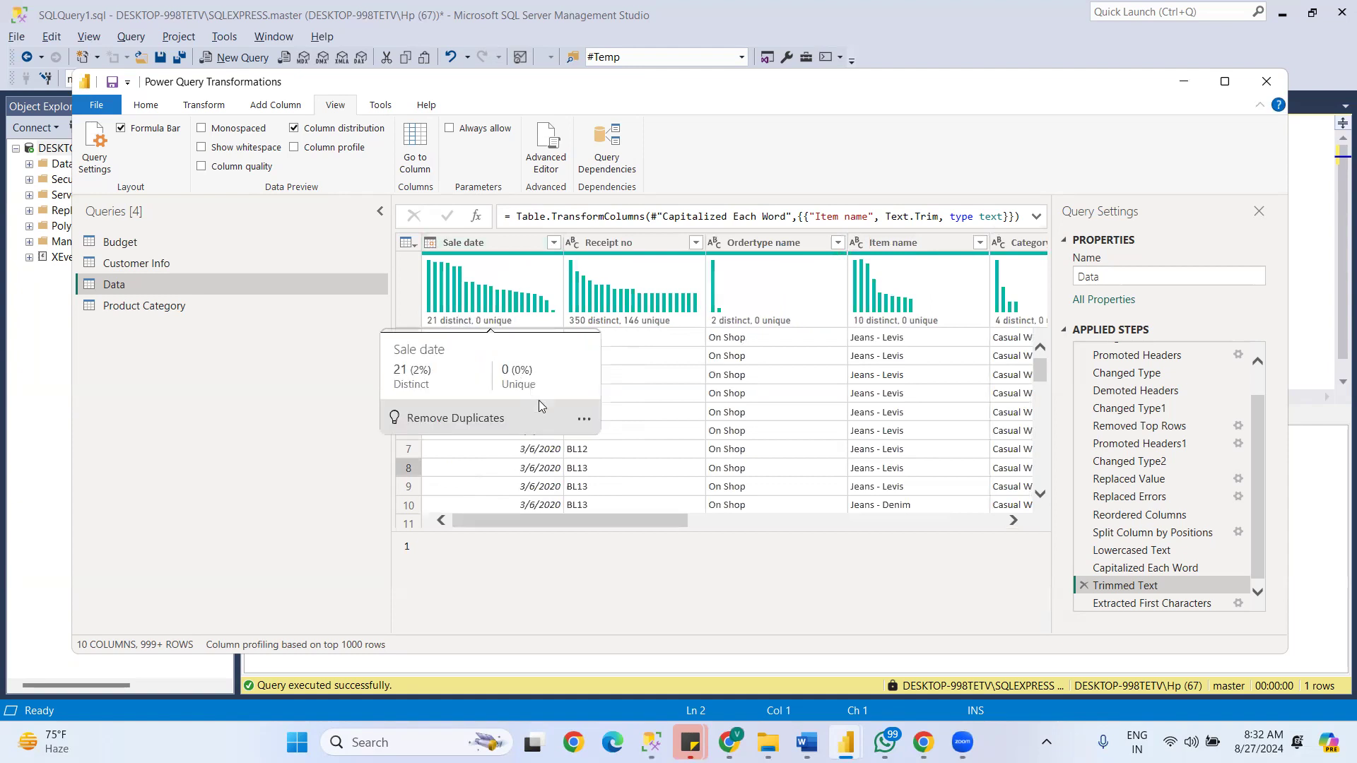
mouse_move(485, 326)
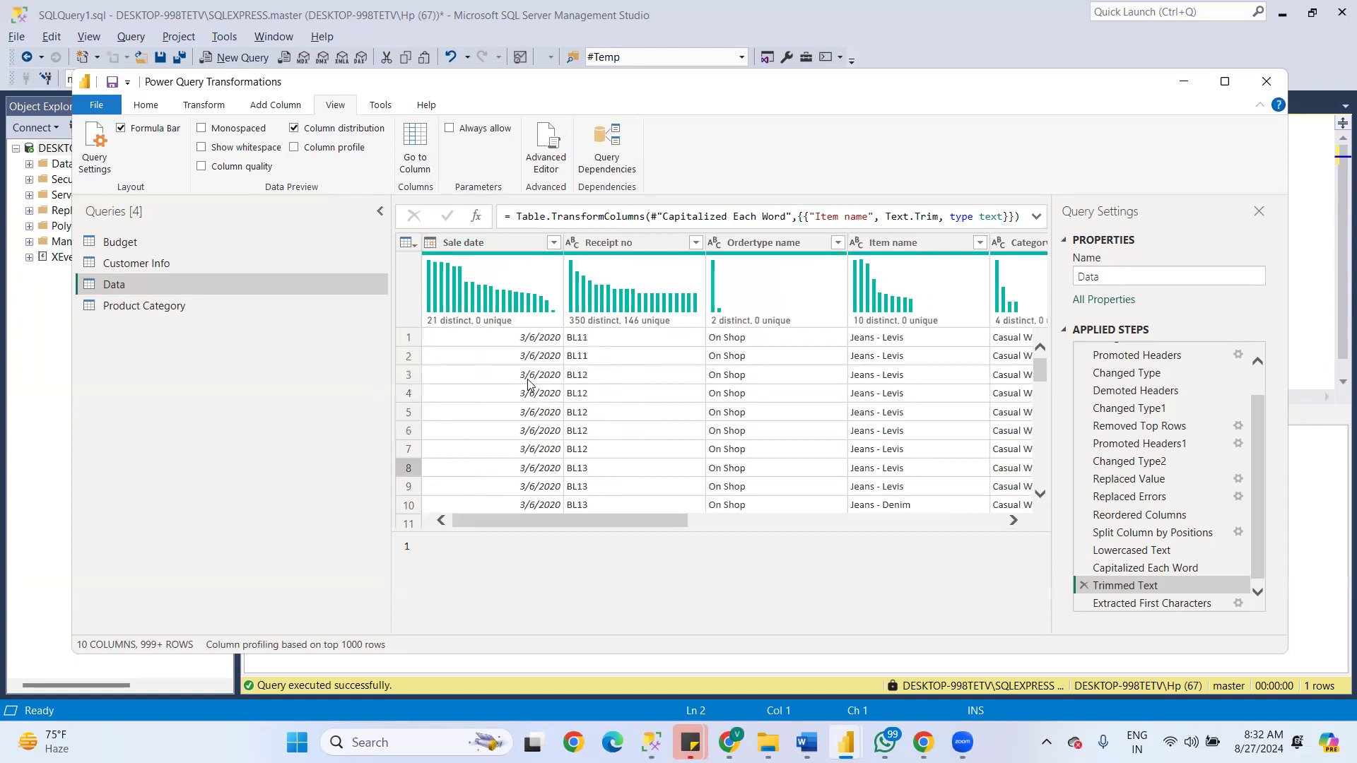
- Copy the whole Sale date column from the Data query preview
left_click(534, 339)
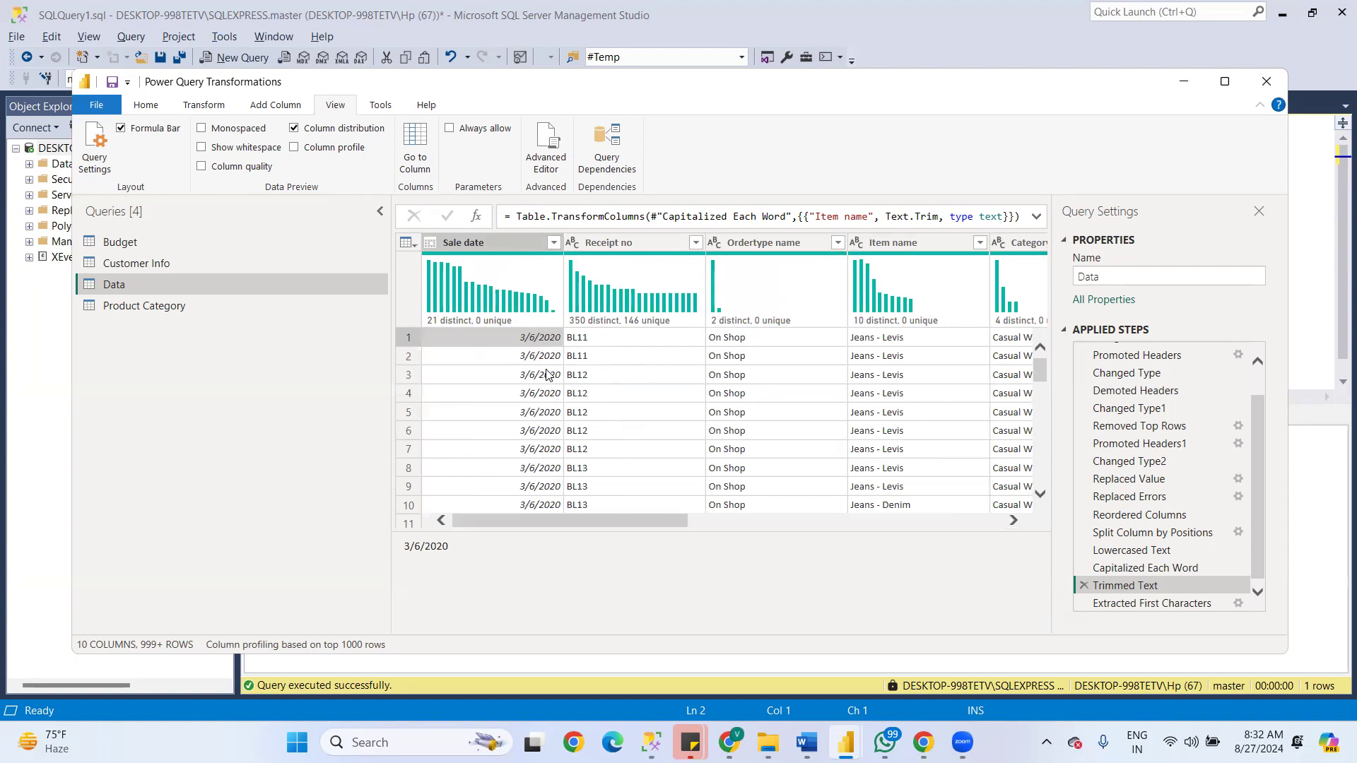
right_click(508, 237)
left_click(551, 249)
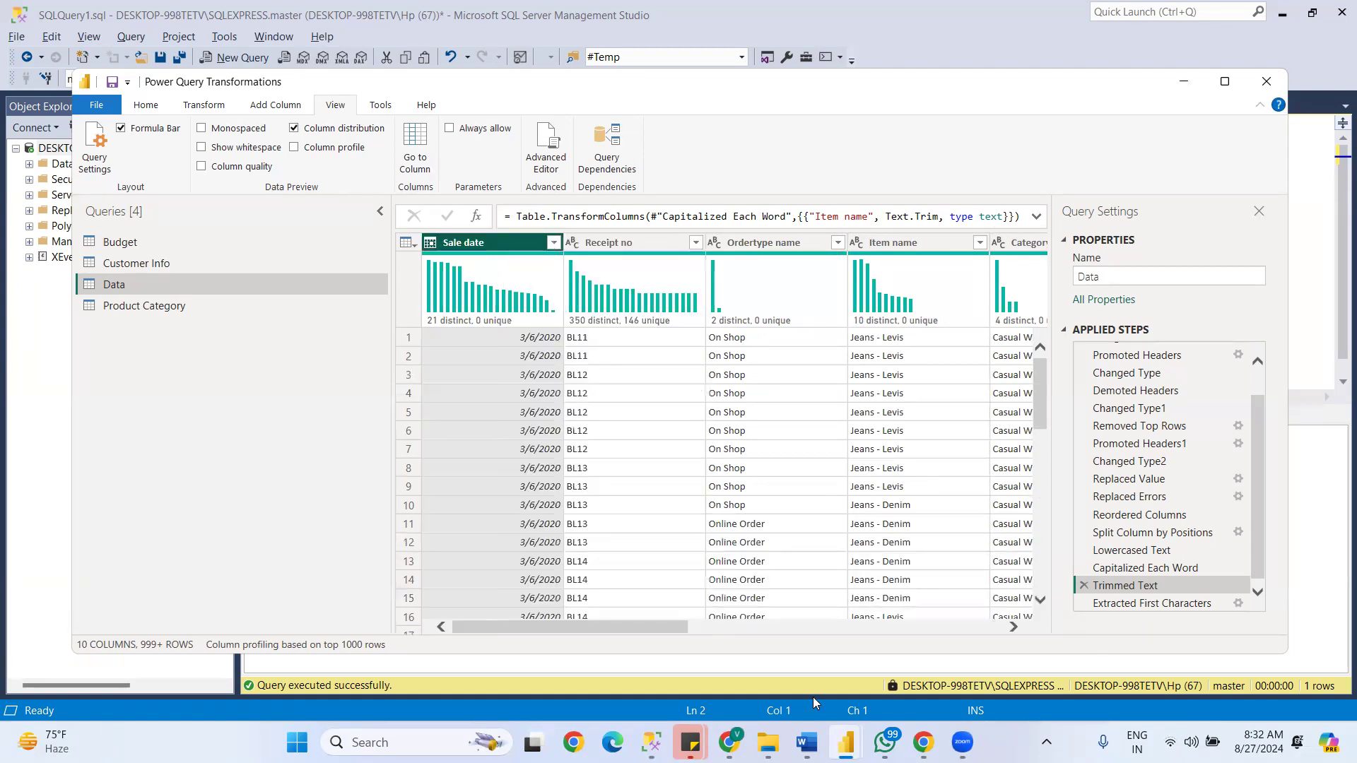
- Open Excel and create a blank workbook
mouse_move(730, 742)
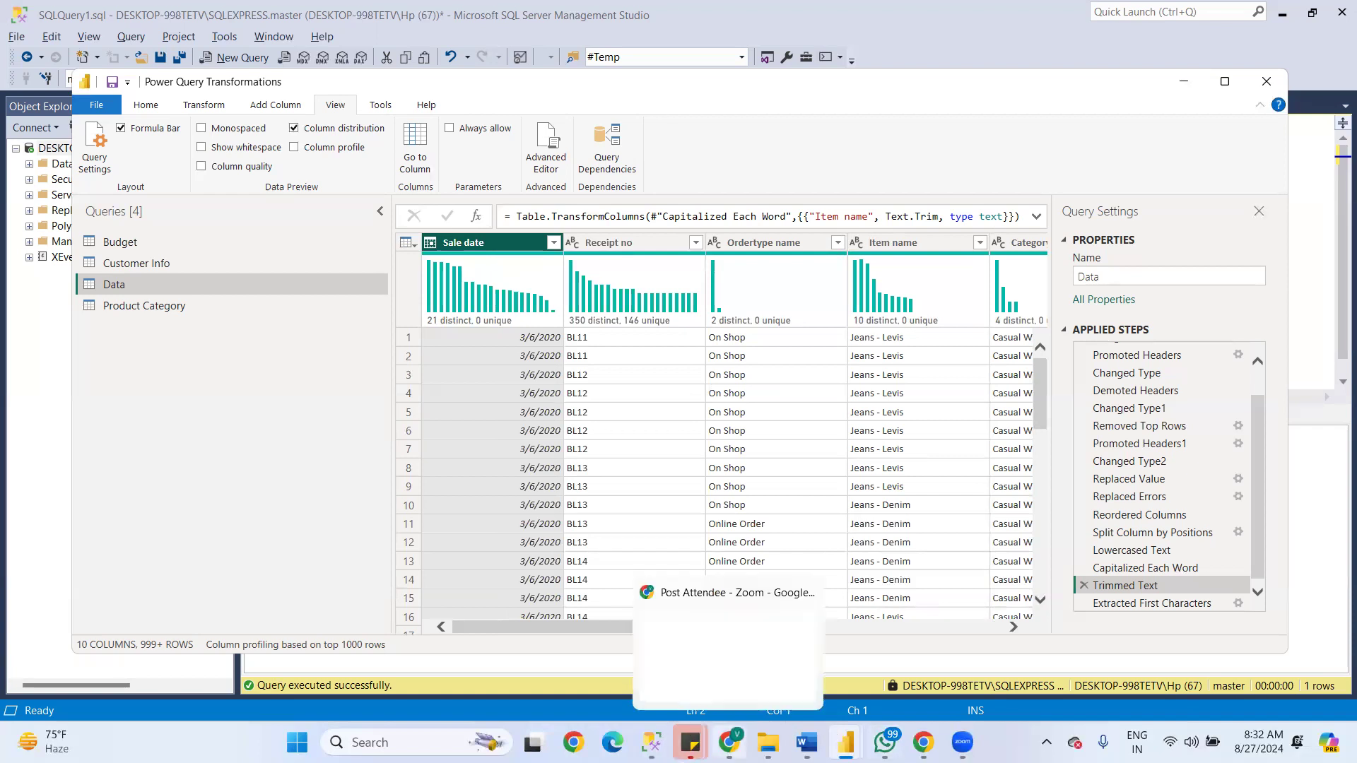
left_click(396, 742)
type("EXcel")
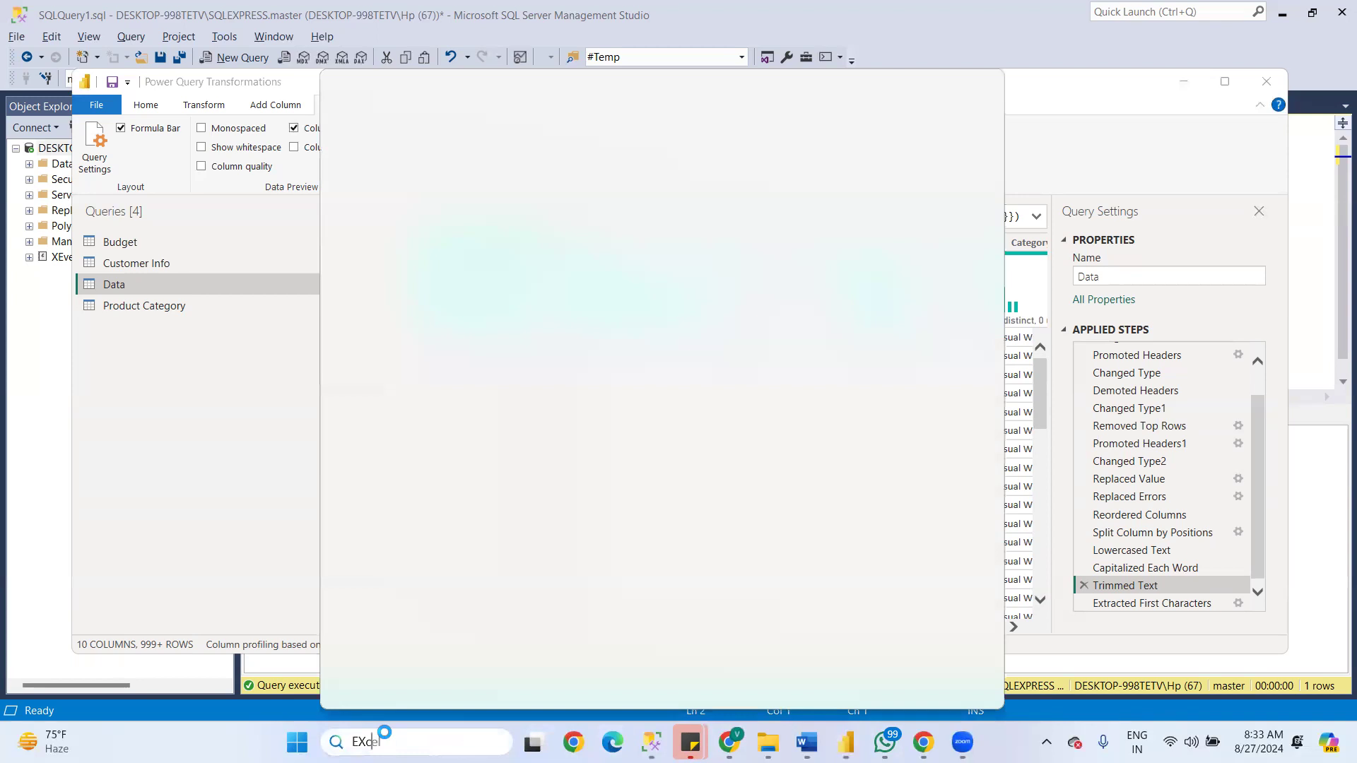
left_click(412, 189)
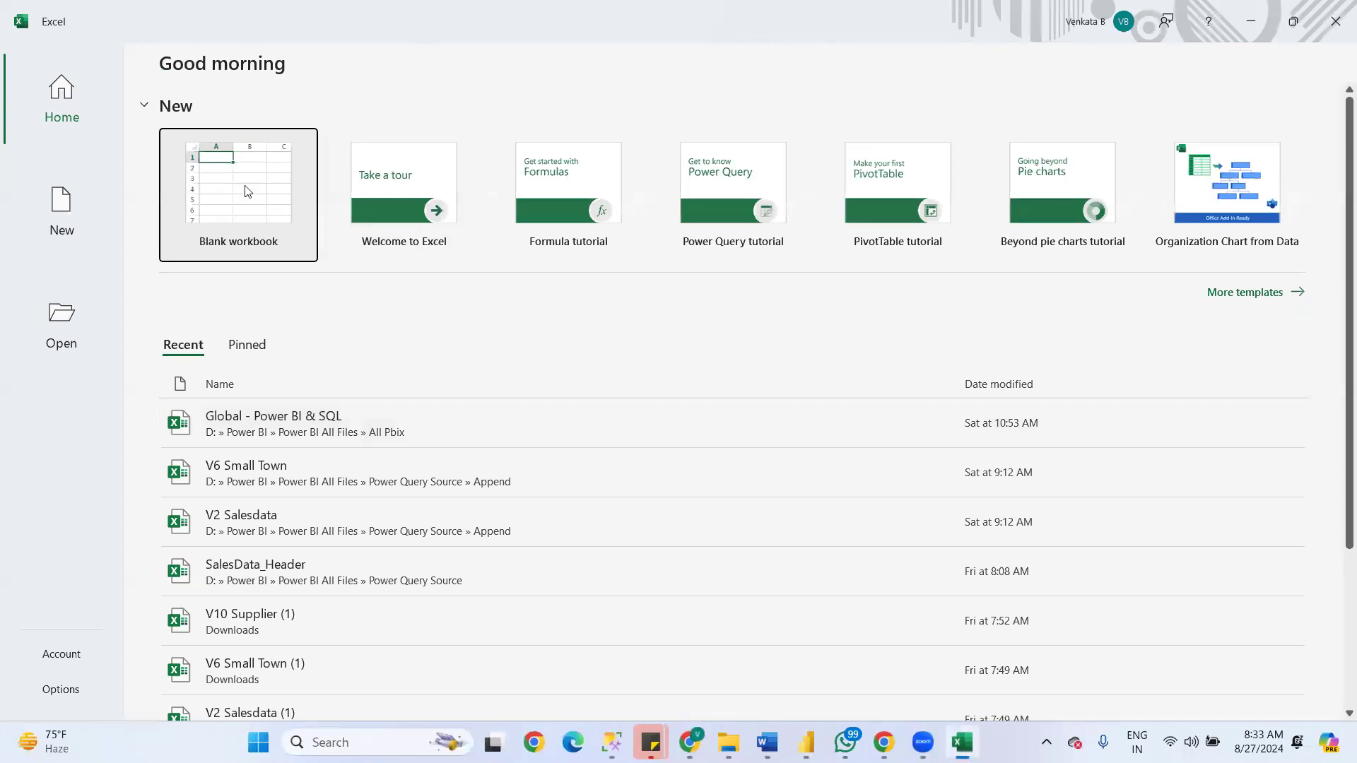
left_click(240, 187)
- Enter the value 1 in both D2 and D3 as a small duplicate example
left_click(451, 266)
type("1")
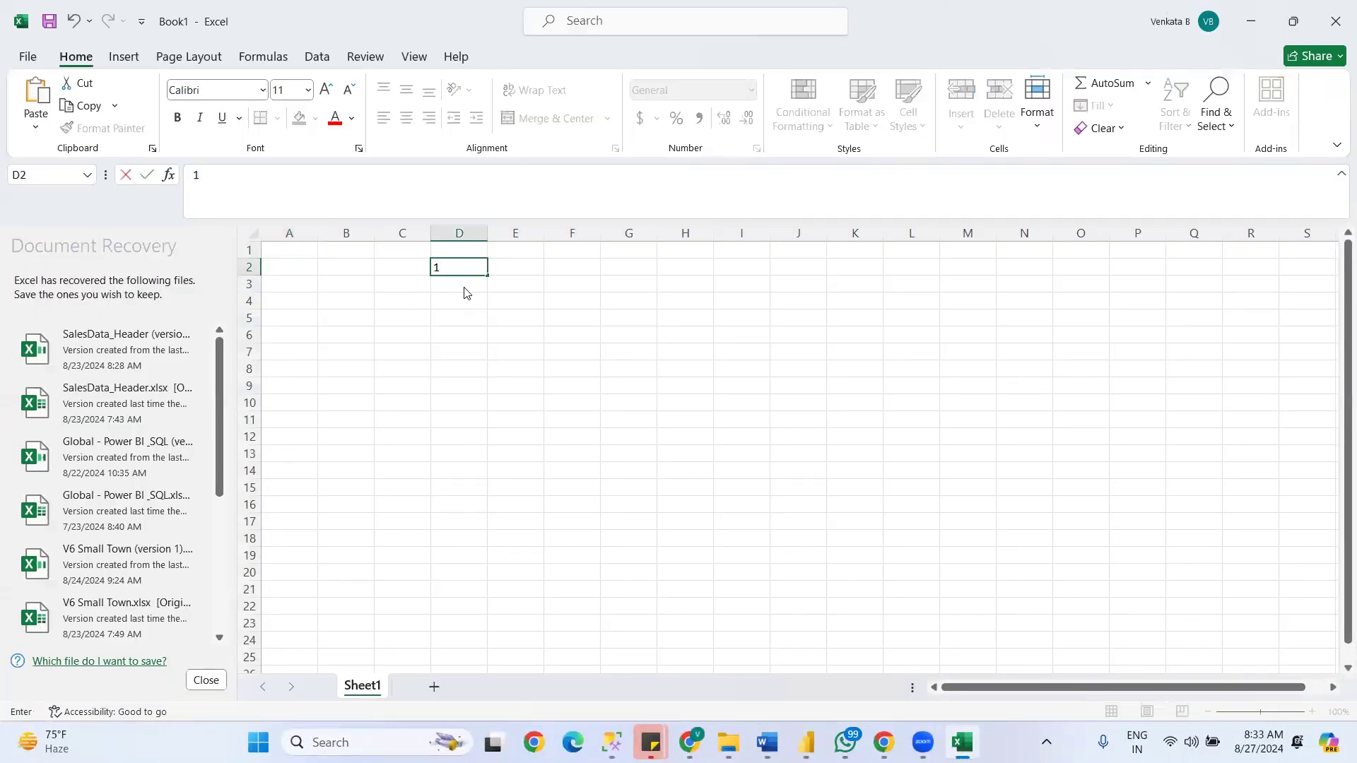
left_click(879, 162)
left_click(459, 279)
type("1")
key("Tab")
- Remove the duplicates from the range D2:D3, using Column D without headers
left_click_drag(476, 267, 481, 286)
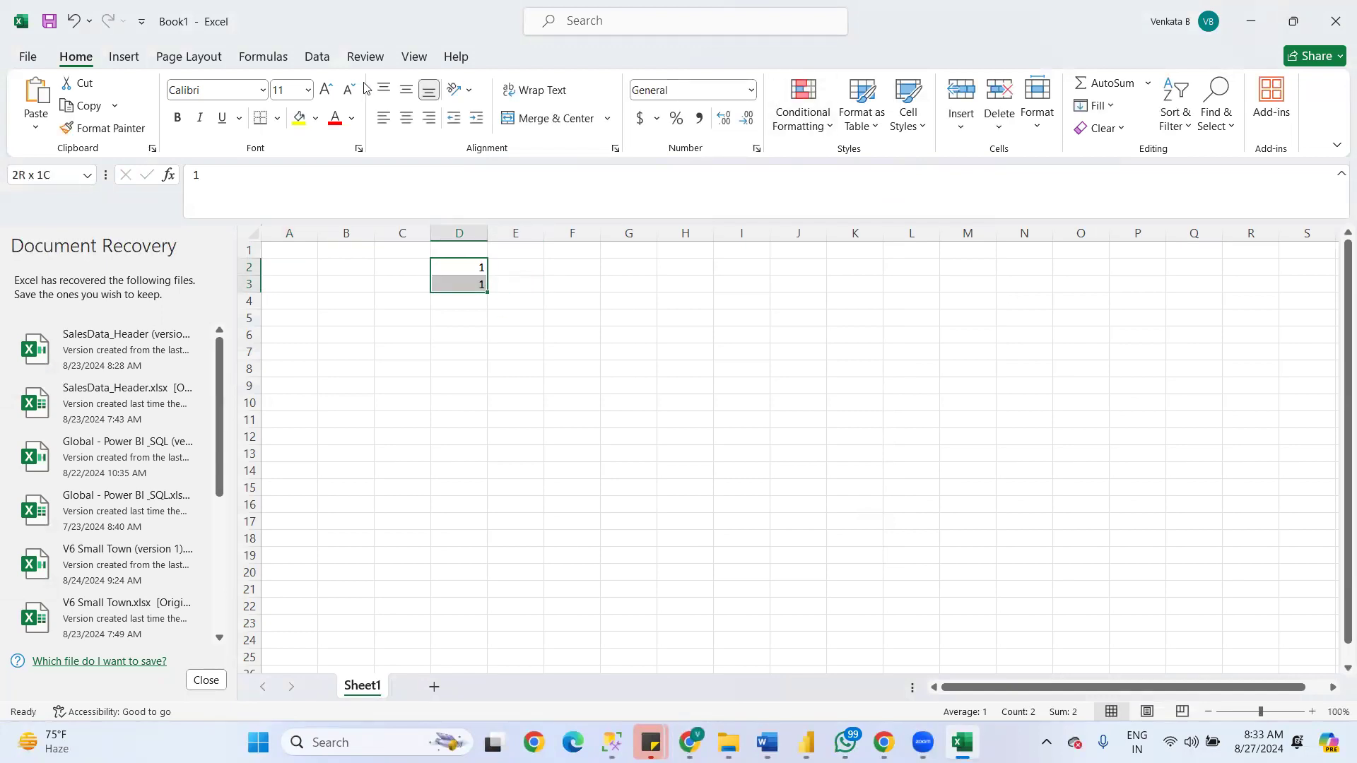
left_click(317, 56)
left_click(820, 113)
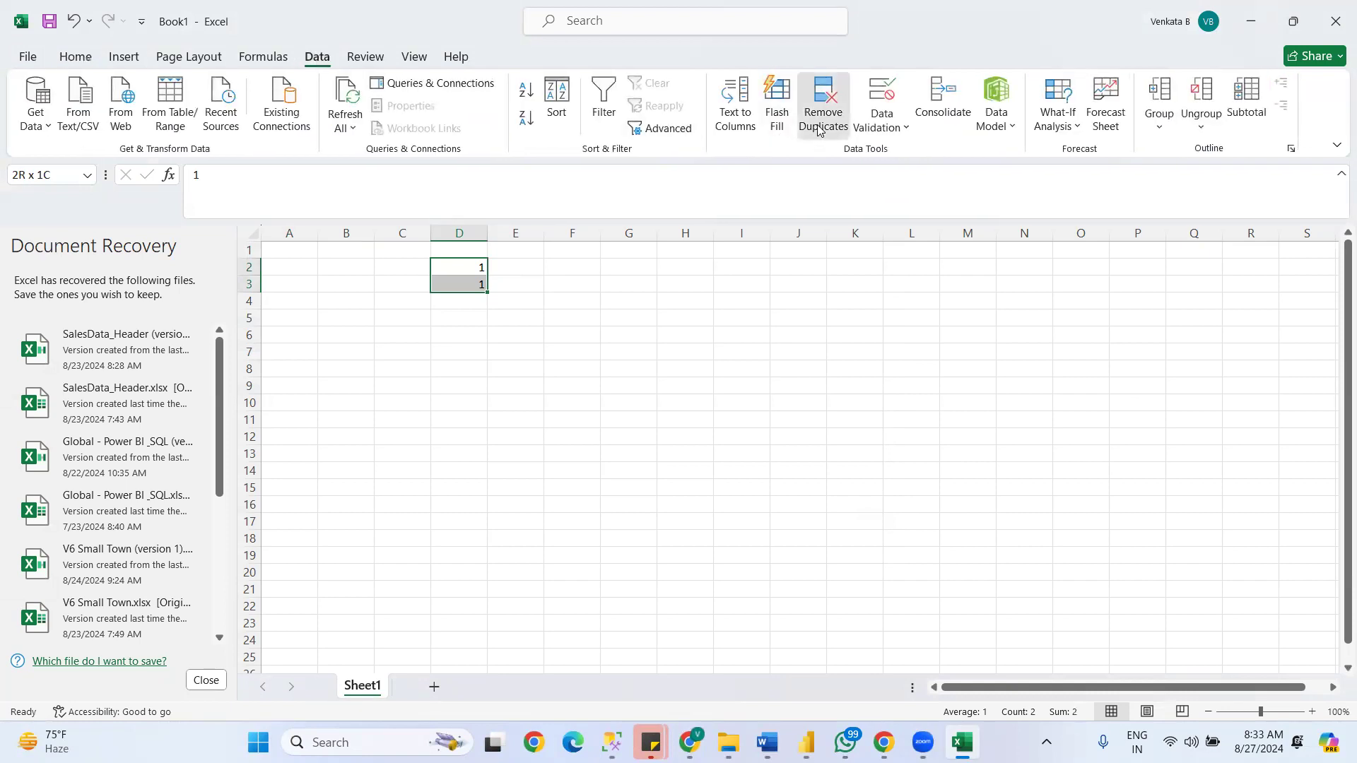
left_click(737, 469)
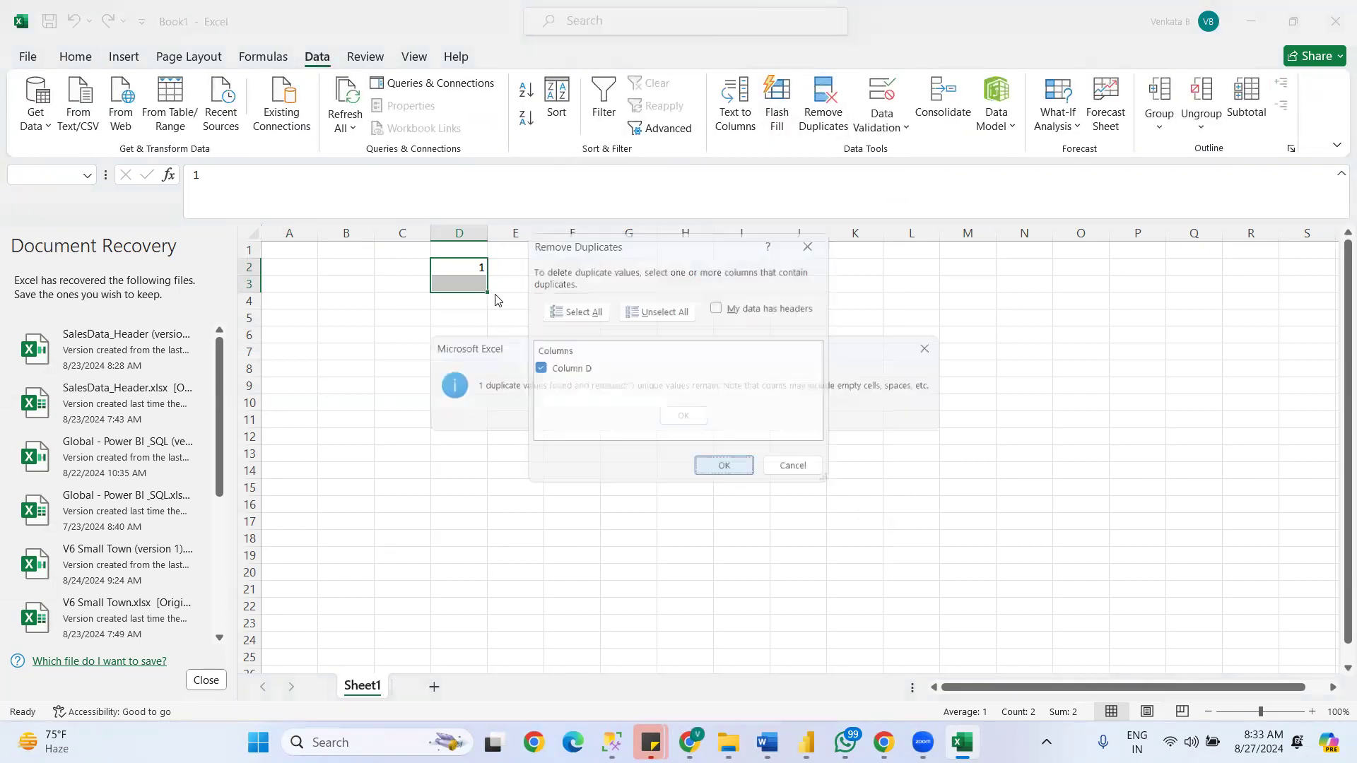
left_click(684, 418)
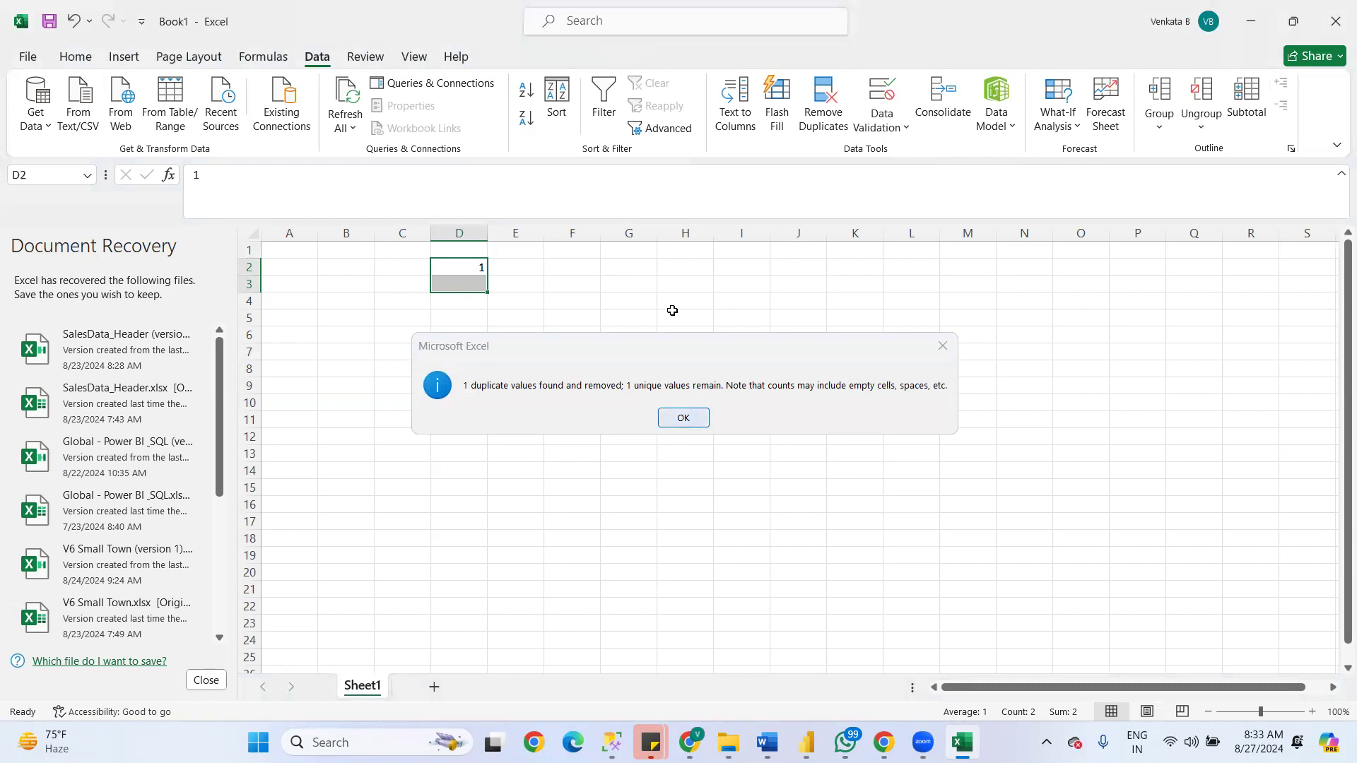
- Paste the copied Sale date column at G2 and remove its duplicate values
left_click(616, 266)
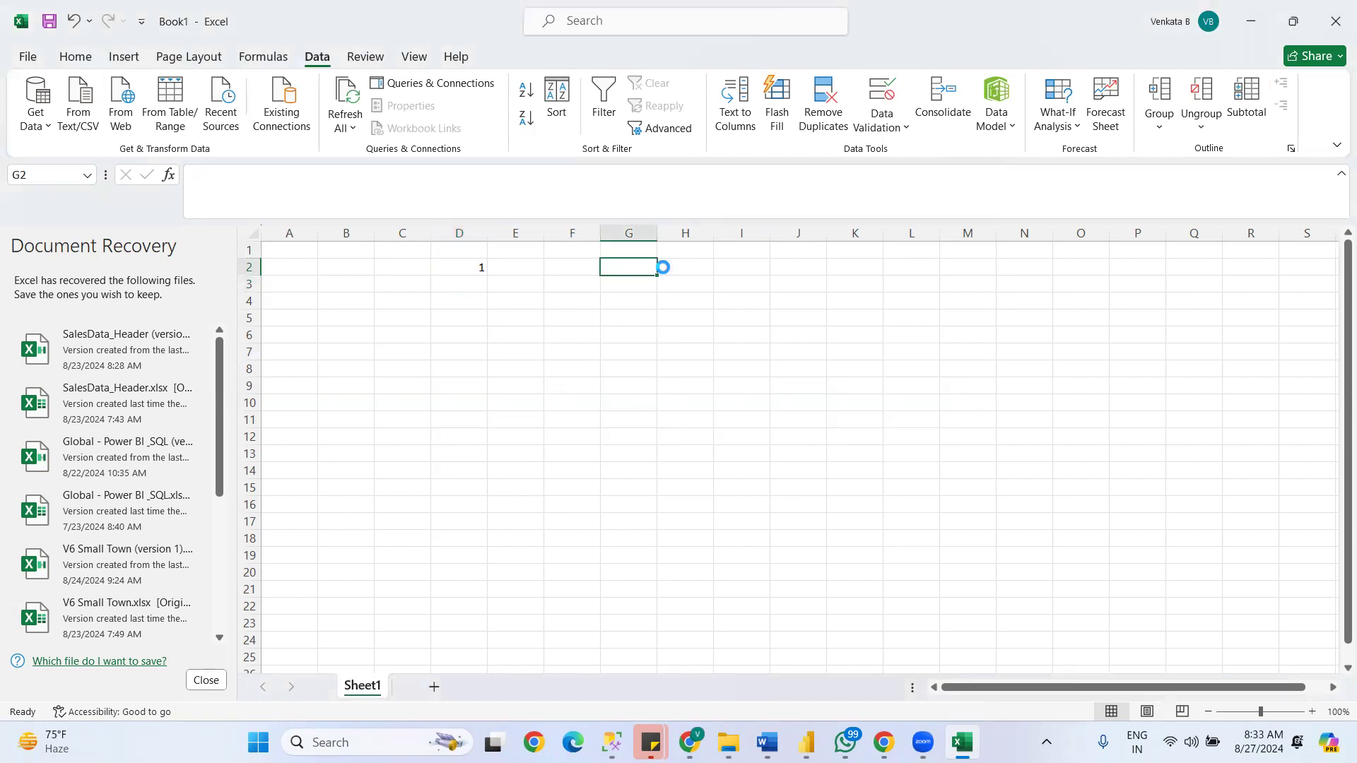
key("ctrl+v")
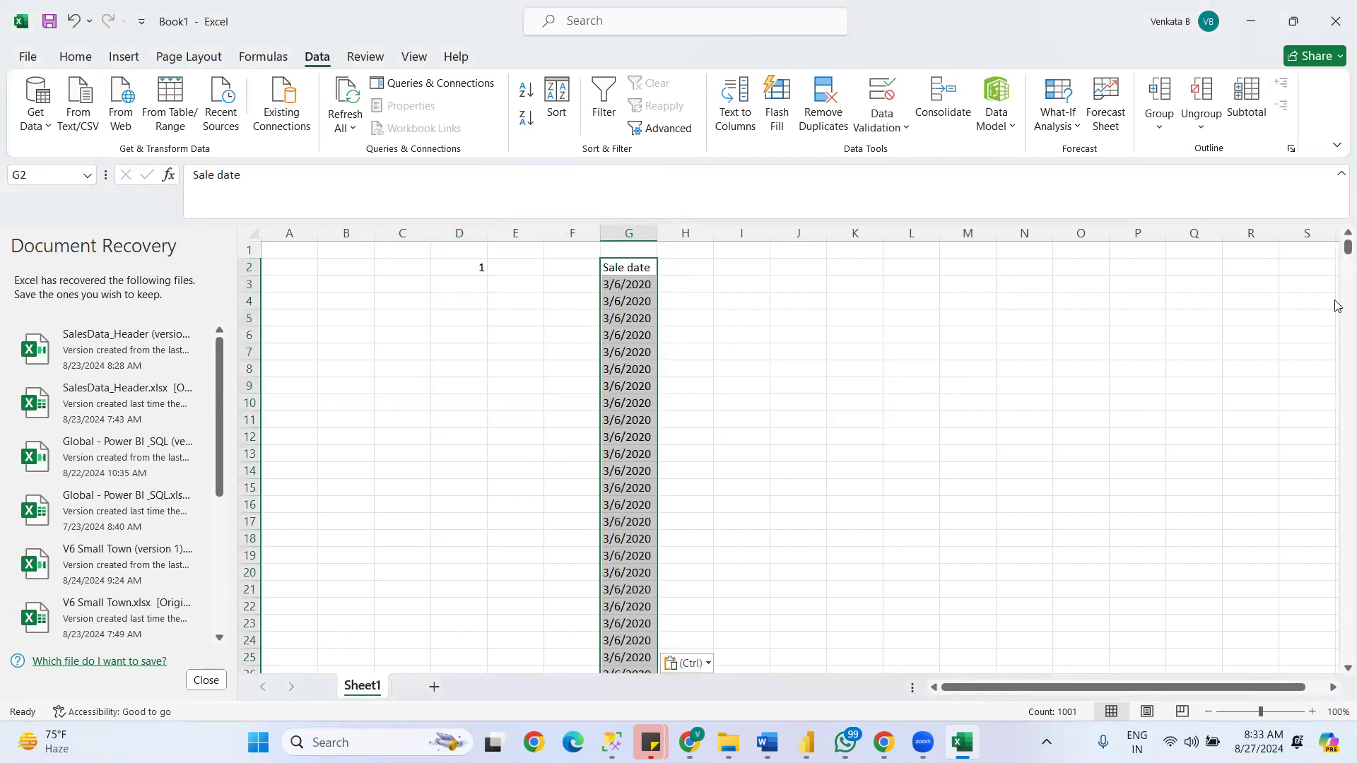
left_click(824, 113)
left_click(731, 473)
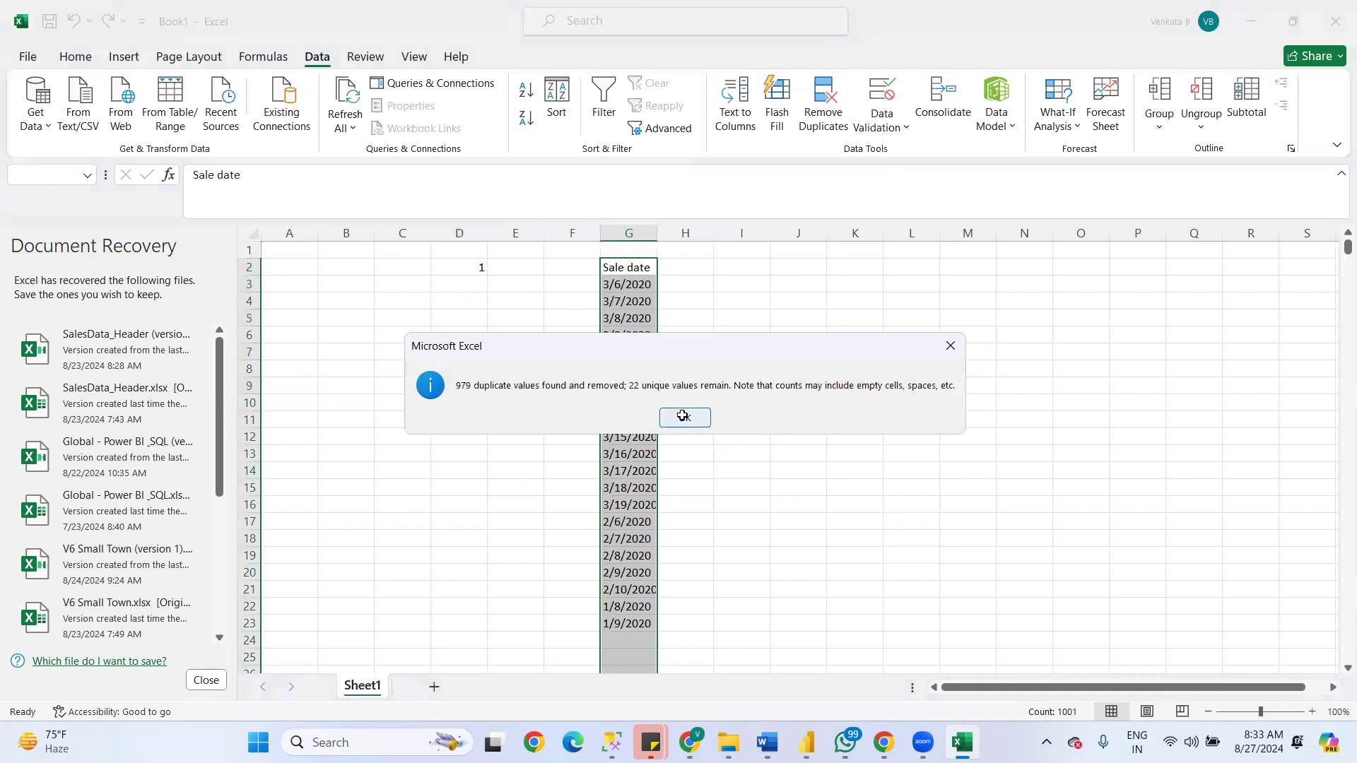
left_click(683, 415)
- Select the deduplicated dates in G3:G23 to check their count
left_click(627, 284)
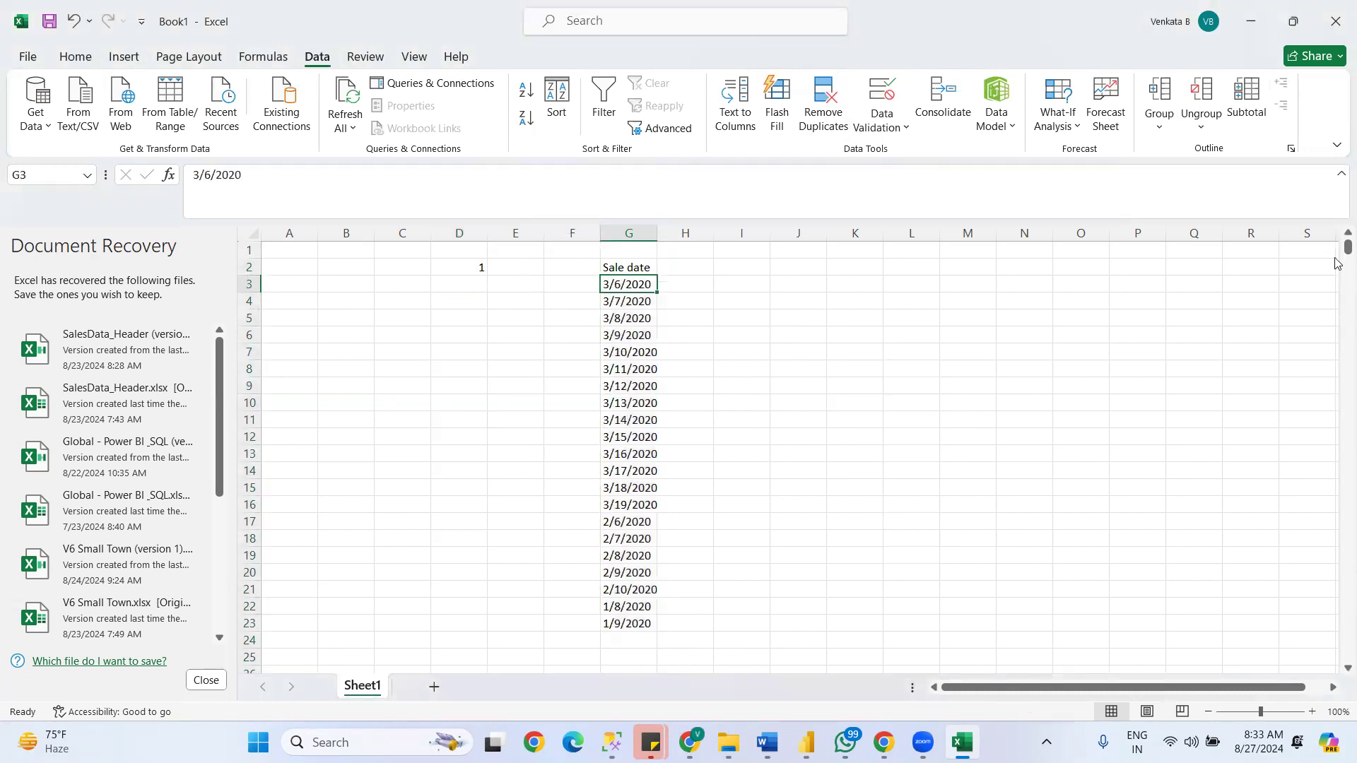
mouse_move(1346, 248)
left_mouse_down()
mouse_move(1347, 265)
mouse_move(1338, 239)
left_mouse_up()
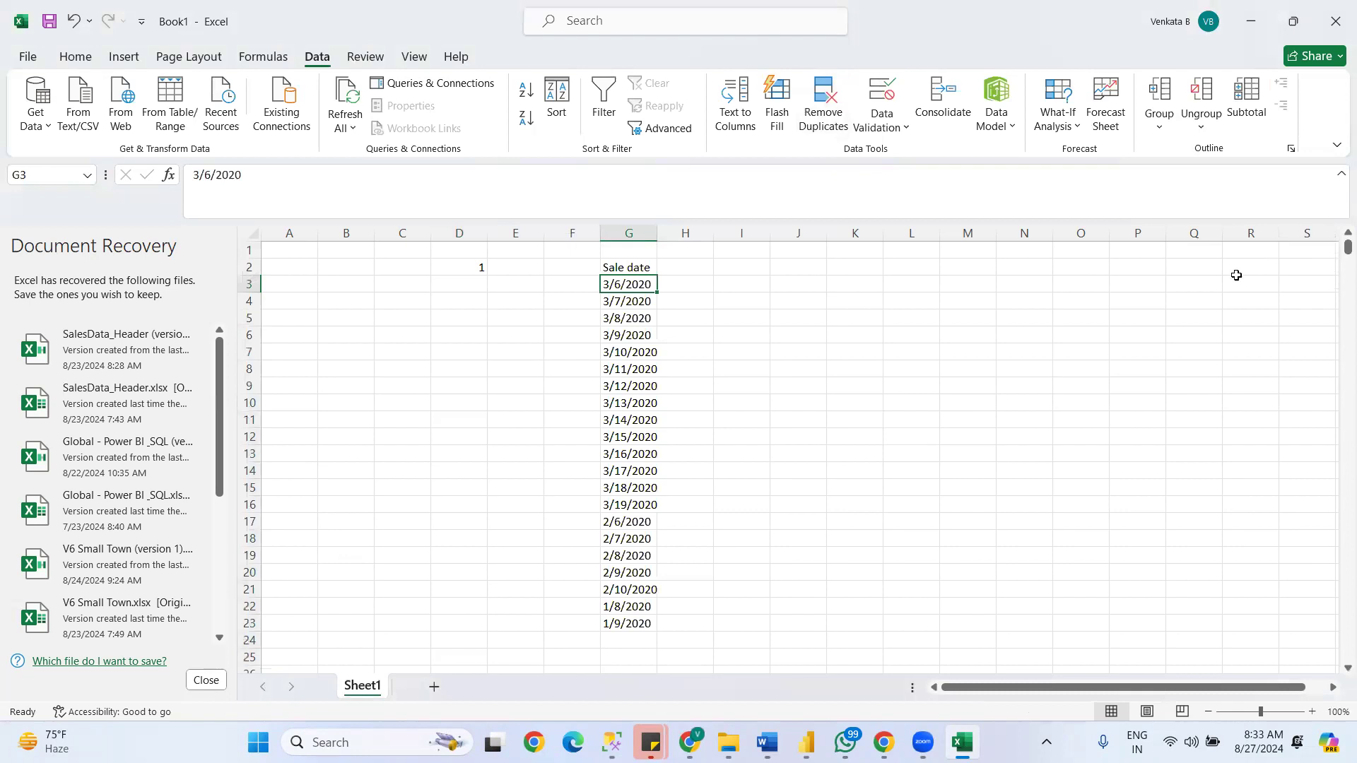
left_click(628, 624, "shift")
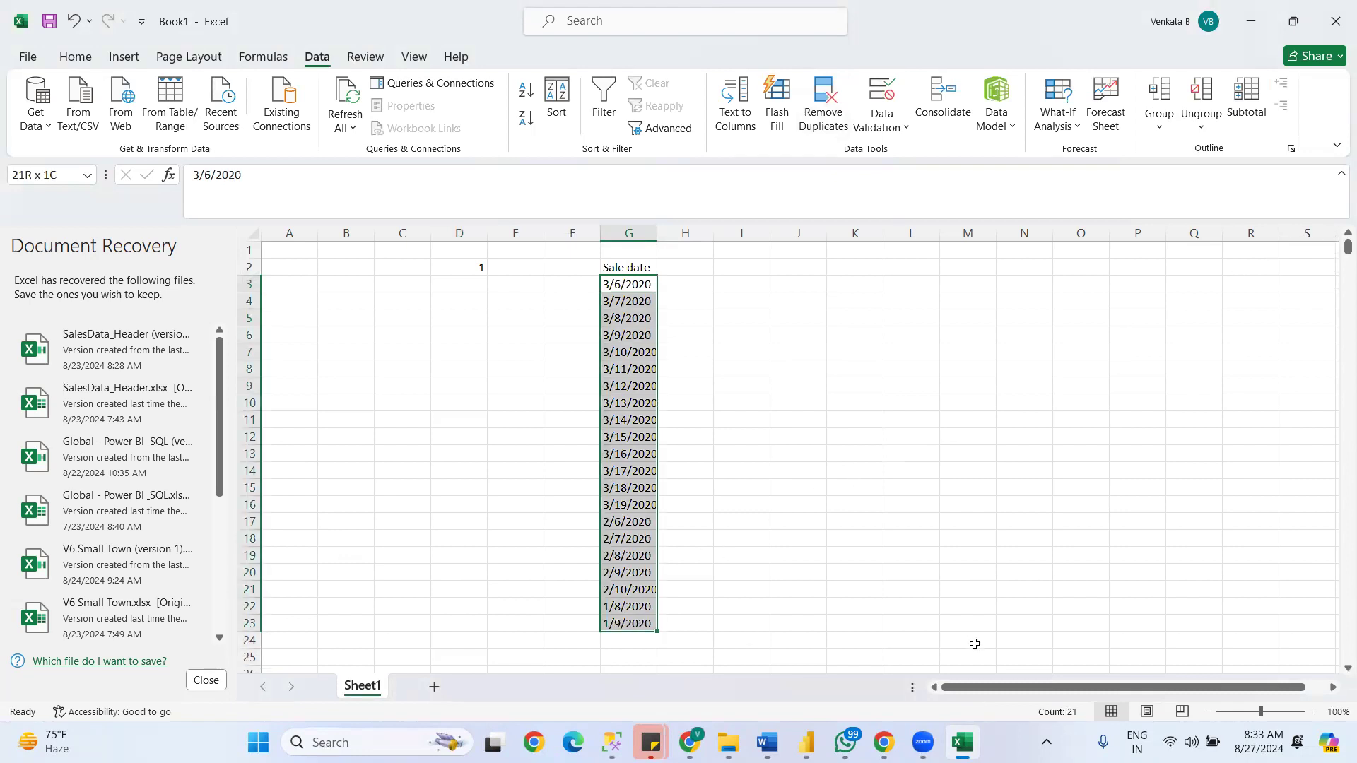
- Return to Power Query and compare the Excel count with the Sale date column's distinct and unique figures
key("alt+Tab")
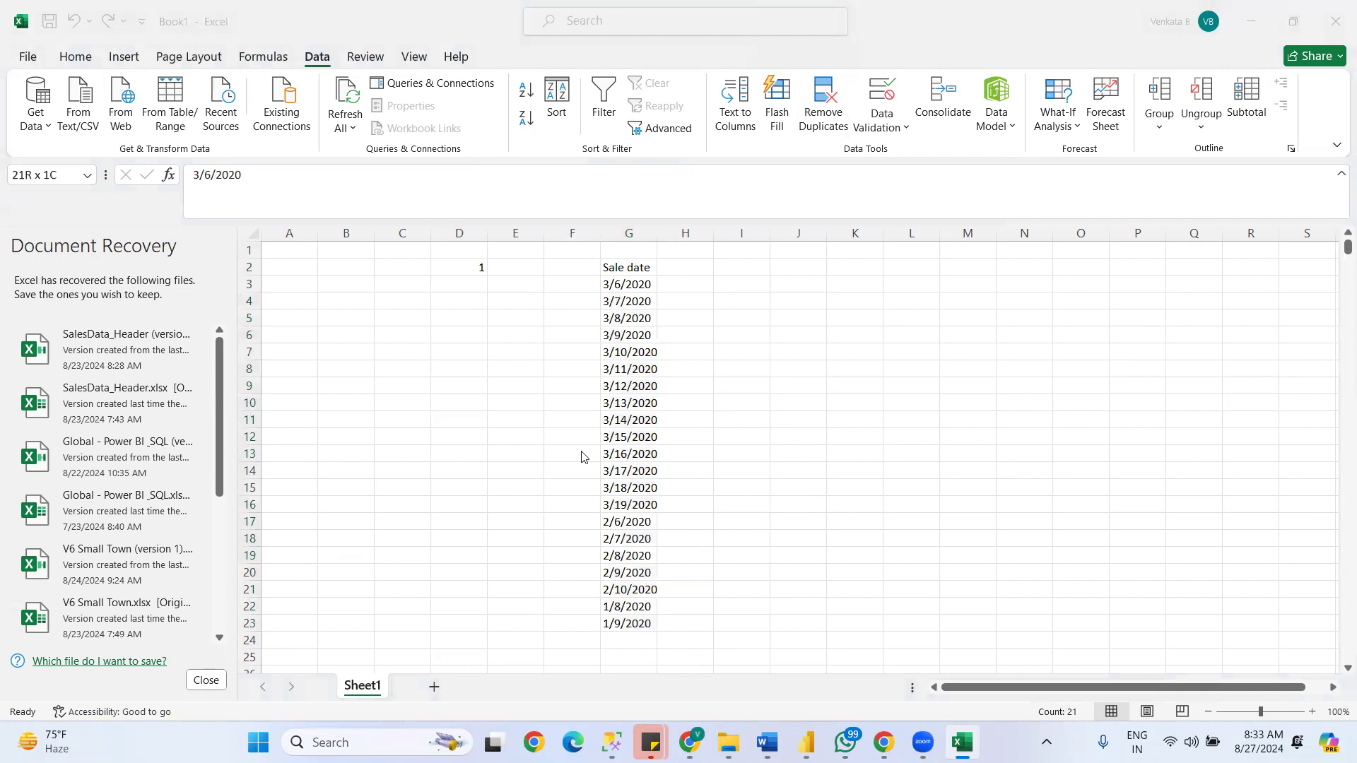
key("alt+Tab")
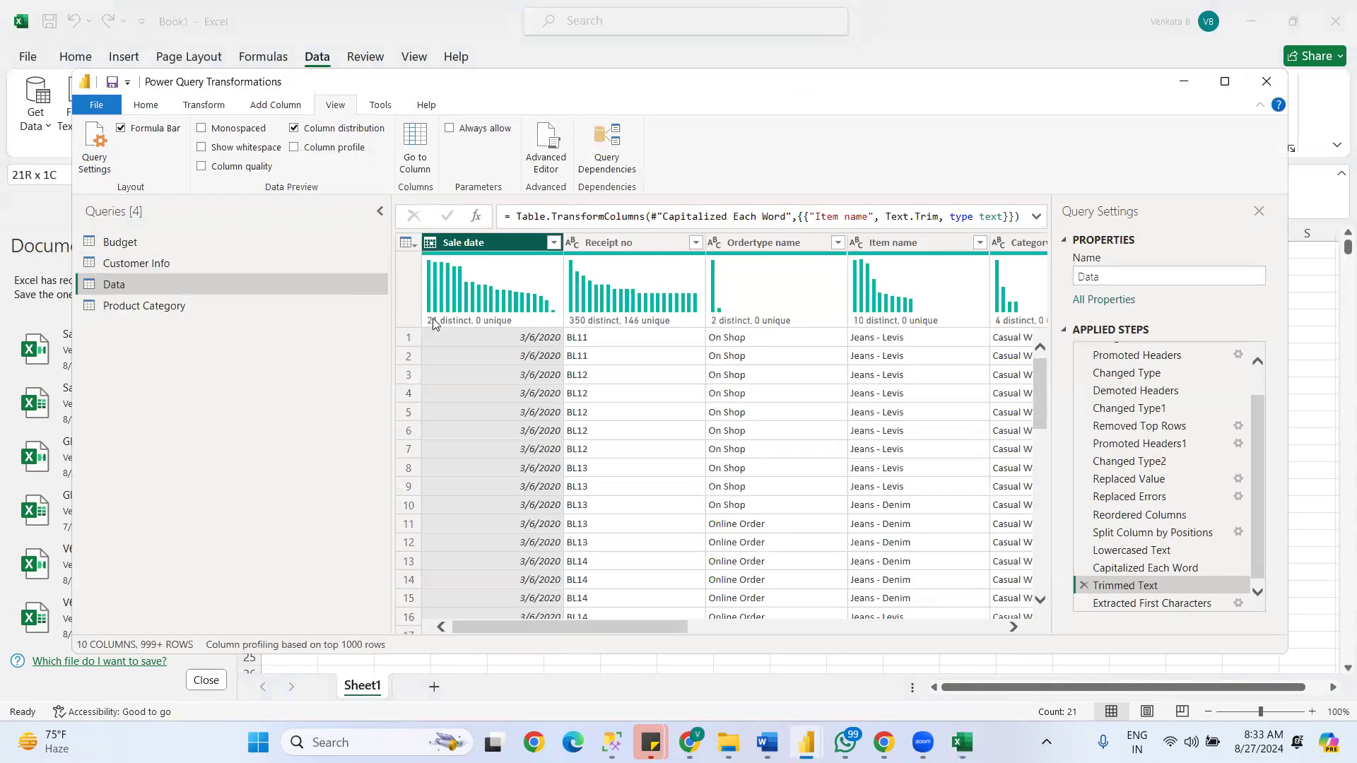
mouse_move(433, 324)
mouse_move(554, 280)
mouse_move(504, 335)
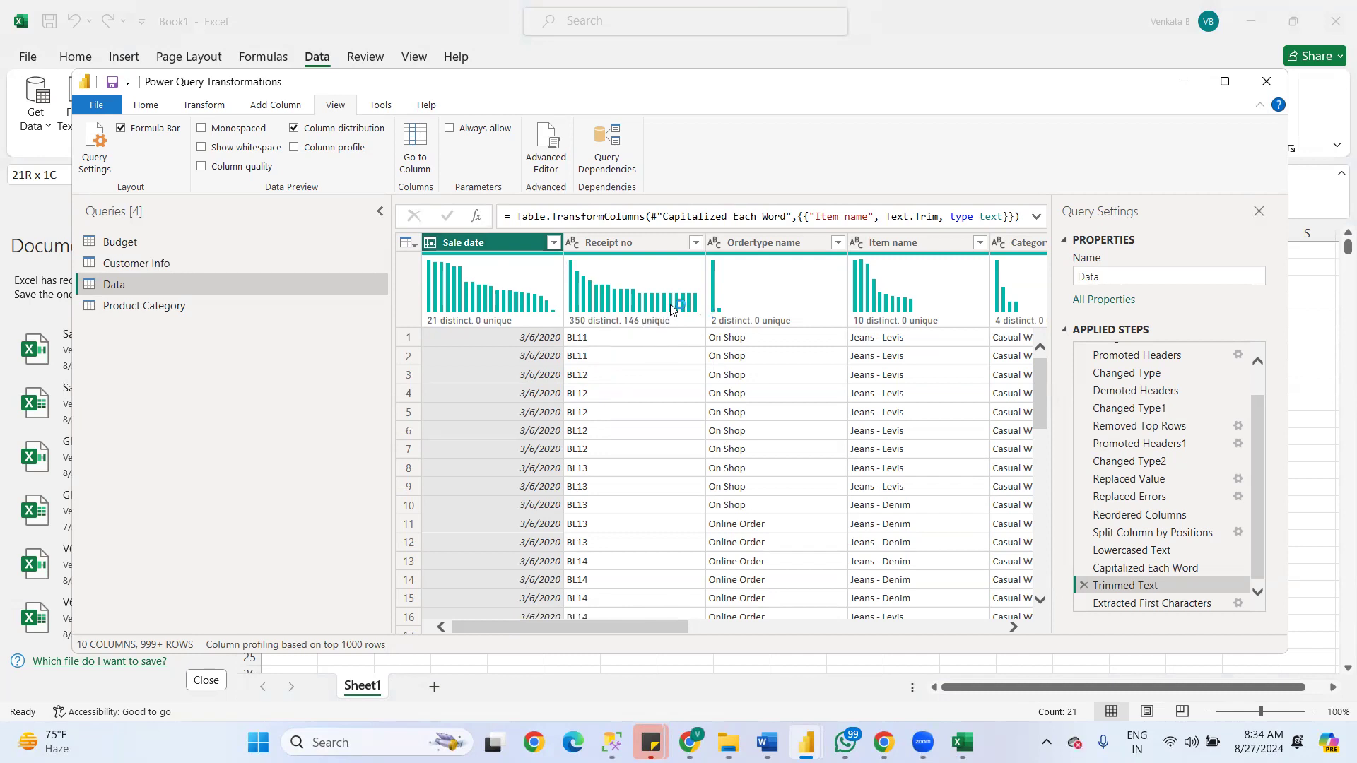
- Filter the Receipt no column to show only BL100
left_click(696, 242)
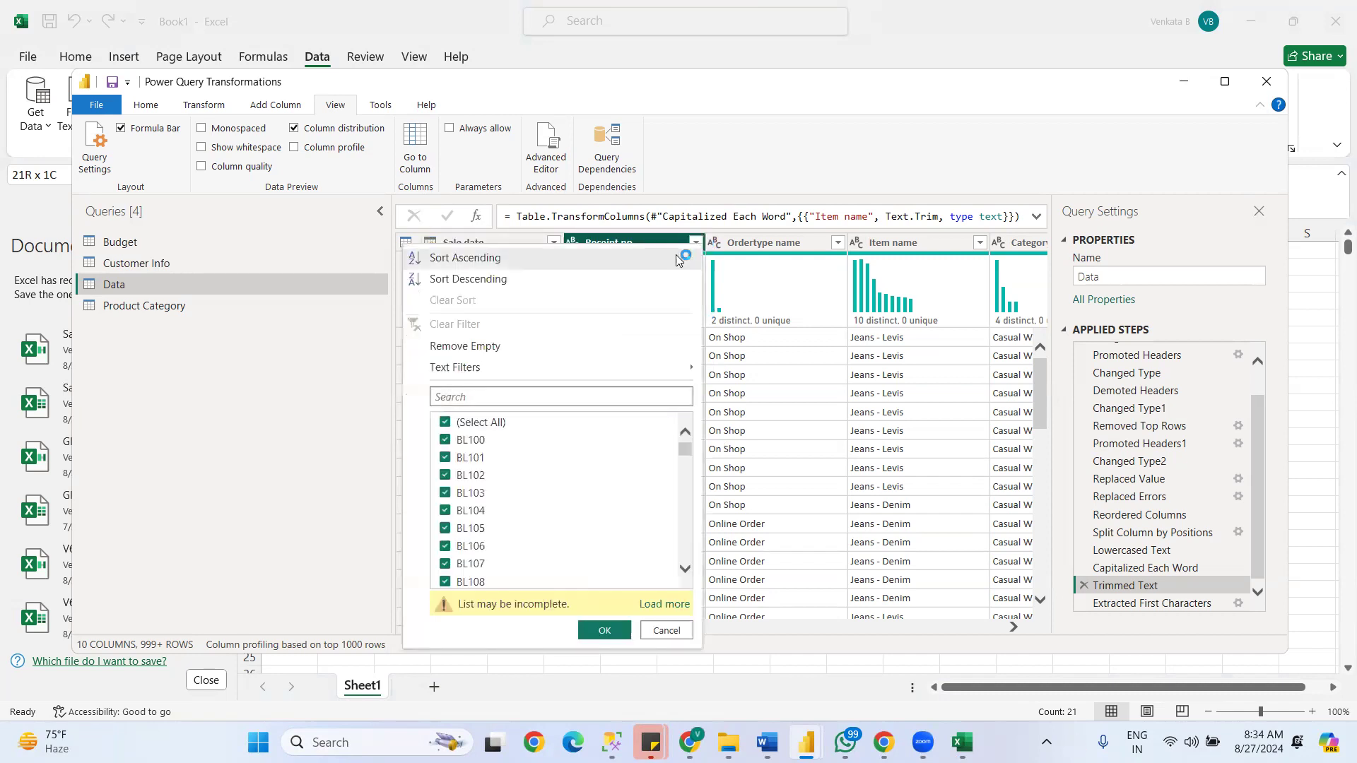
left_click(445, 422)
left_click(445, 441)
left_click(606, 631)
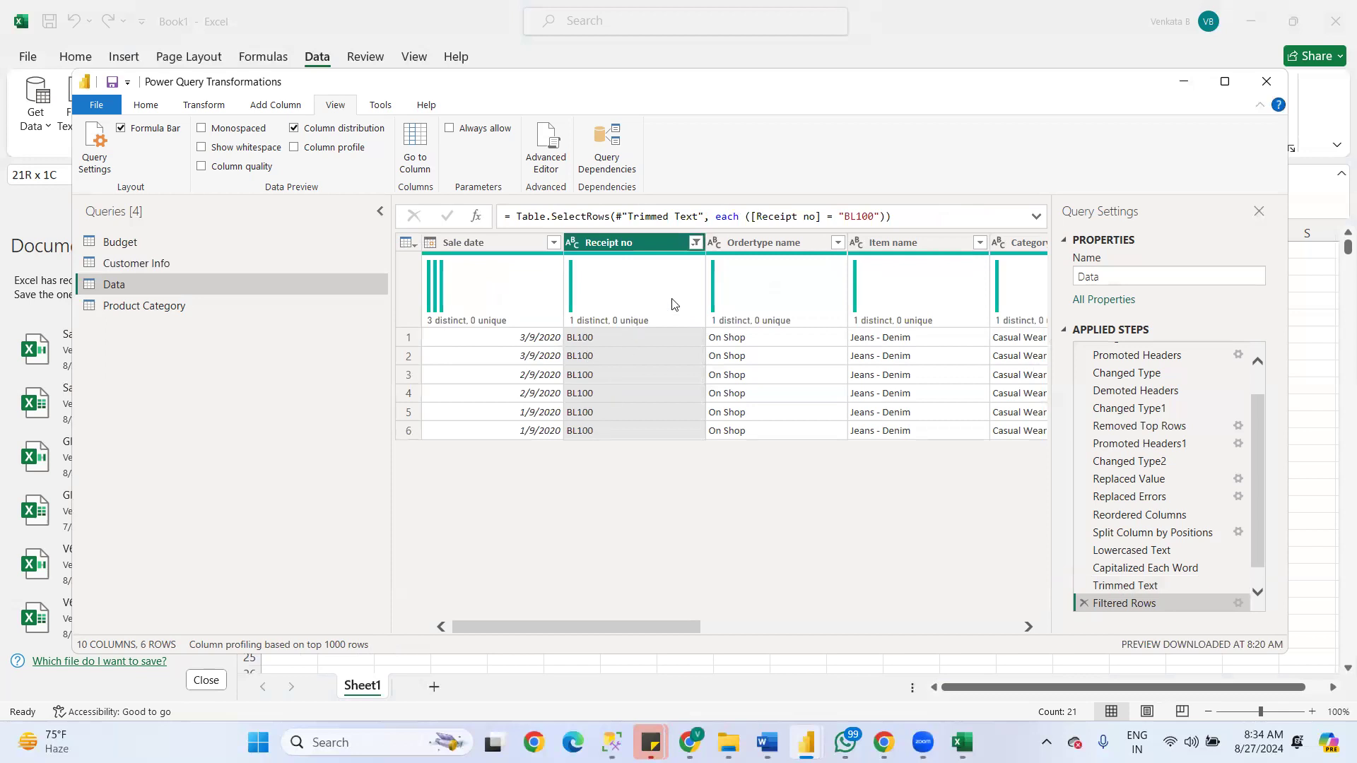
- Change the Receipt no filter from BL100 to only BL103
left_click(696, 242)
left_click(445, 448)
left_click(445, 500)
left_click(602, 631)
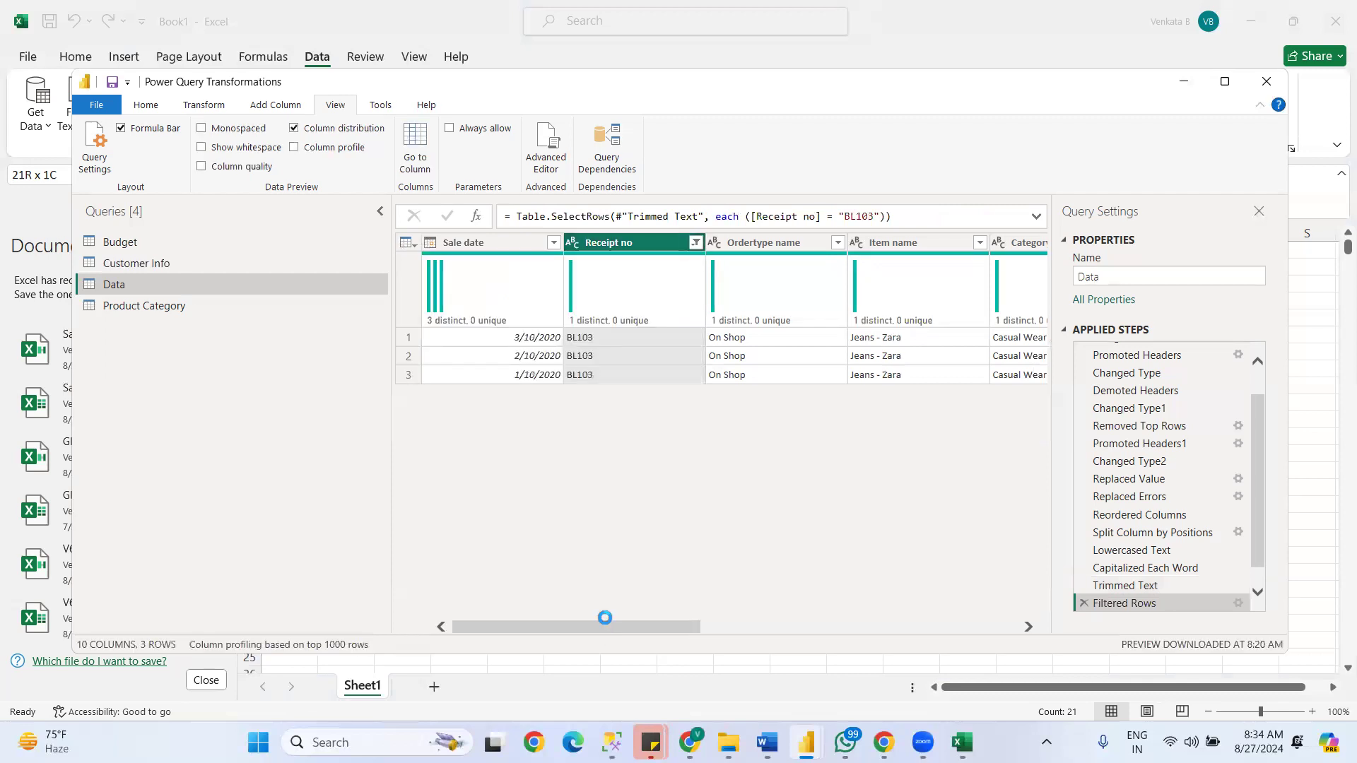
- Change the Receipt no filter to show only LN9
left_click(696, 243)
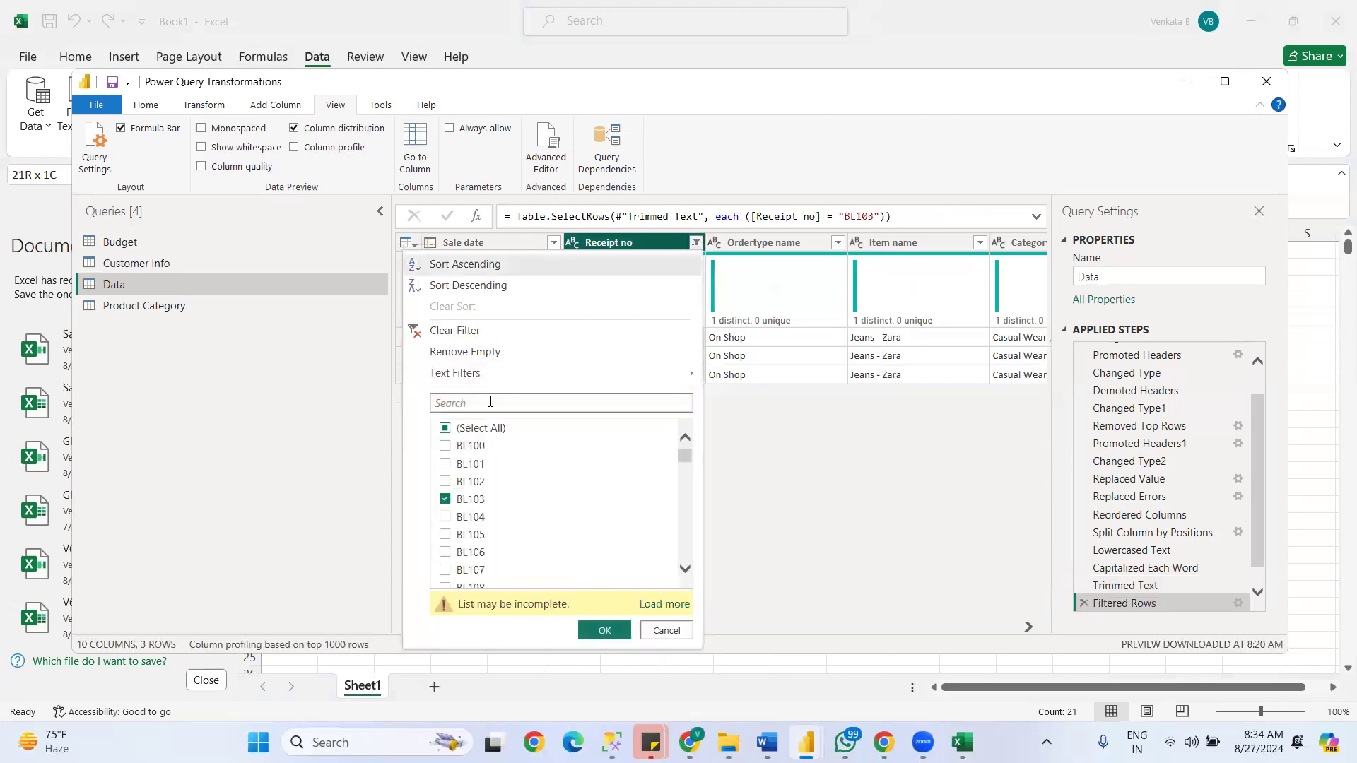
left_click(445, 499)
left_click_drag(688, 461, 690, 557)
left_click(446, 579)
left_click(604, 630)
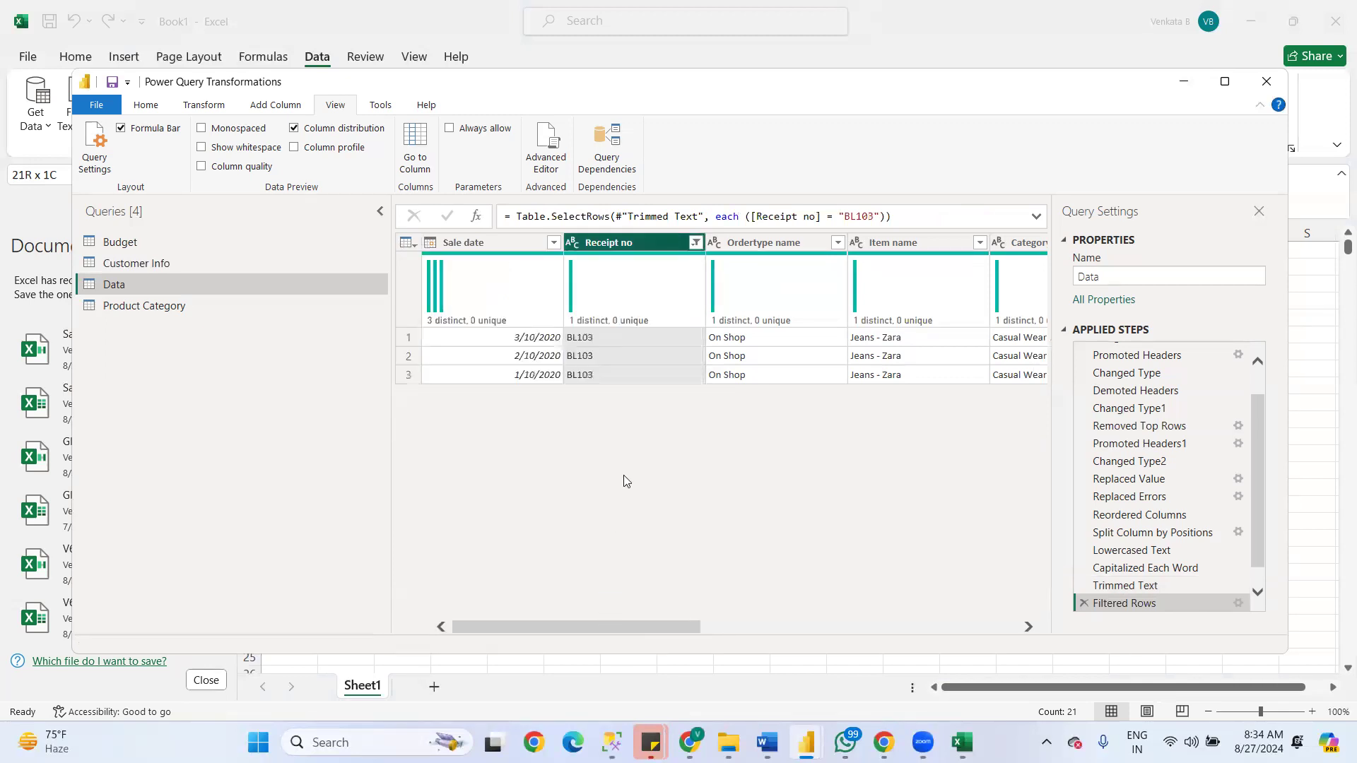
- Change the Receipt no filter to show only LN8
left_click(695, 244)
left_click_drag(685, 461, 685, 551)
left_click(447, 580)
left_click(444, 562)
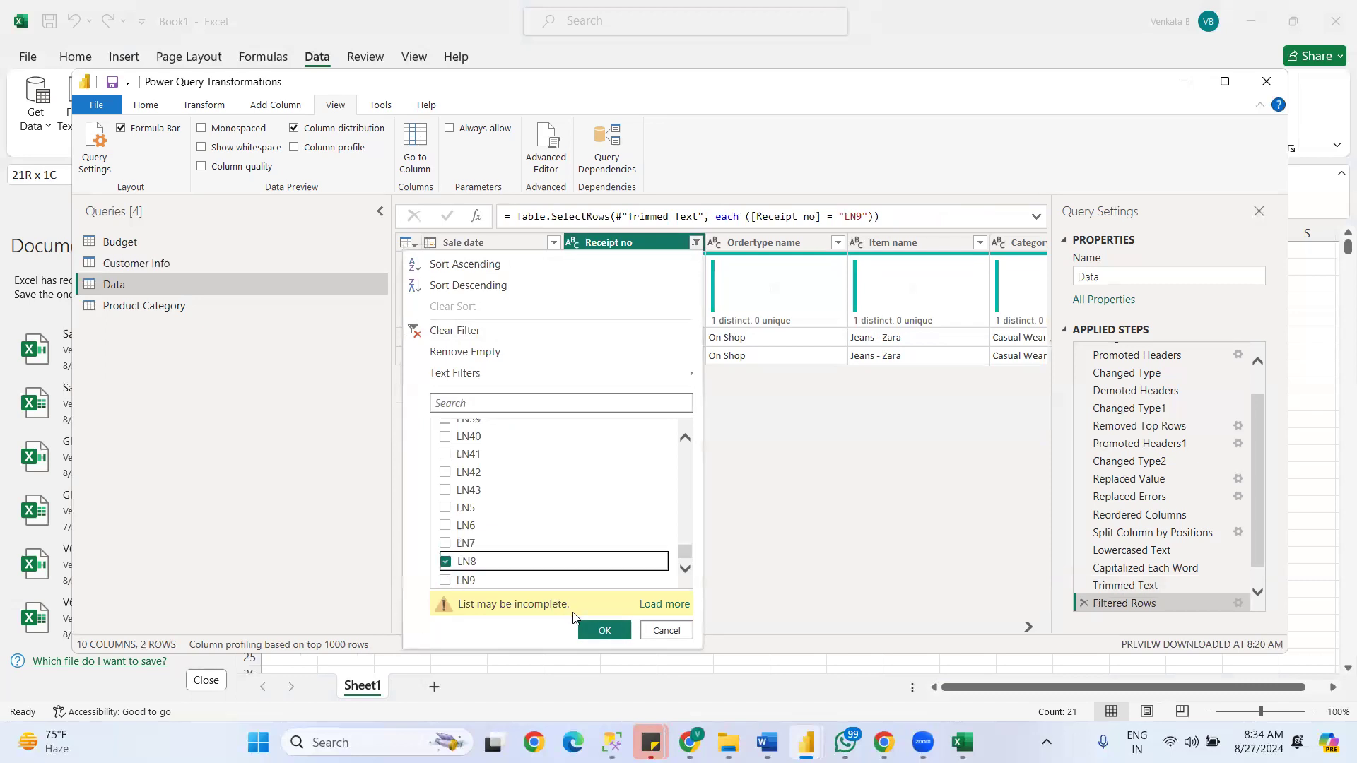
left_click(603, 628)
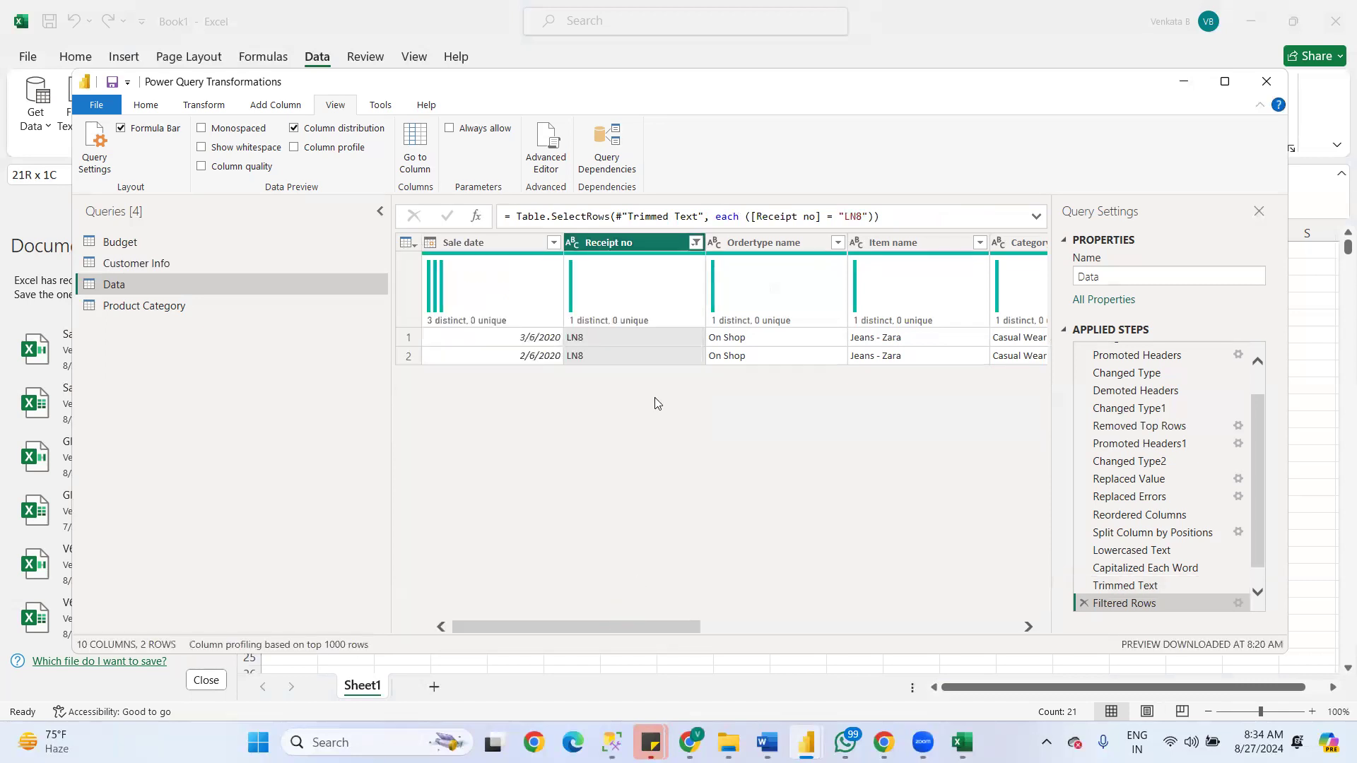
- Clear the filter on the Receipt no column
right_click(673, 242)
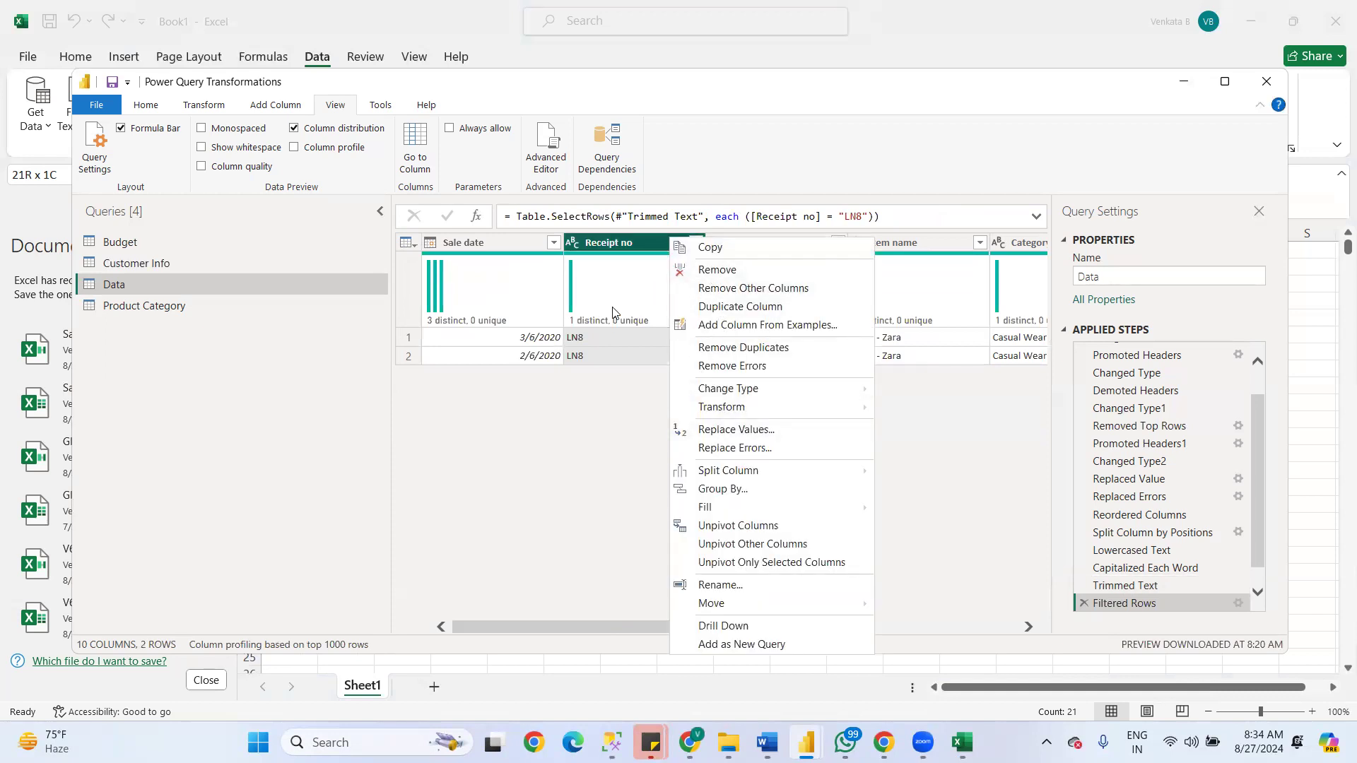
left_click(693, 247)
left_click(697, 242)
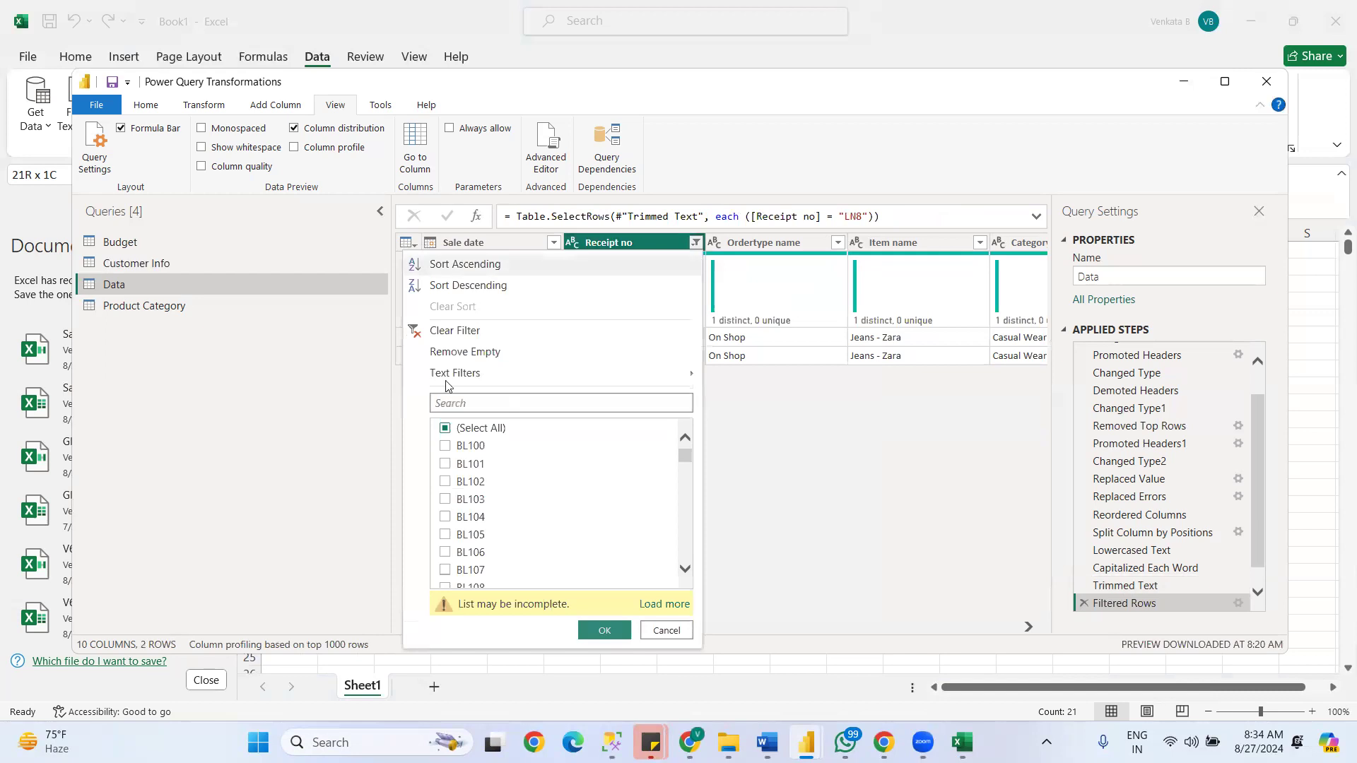
left_click(455, 330)
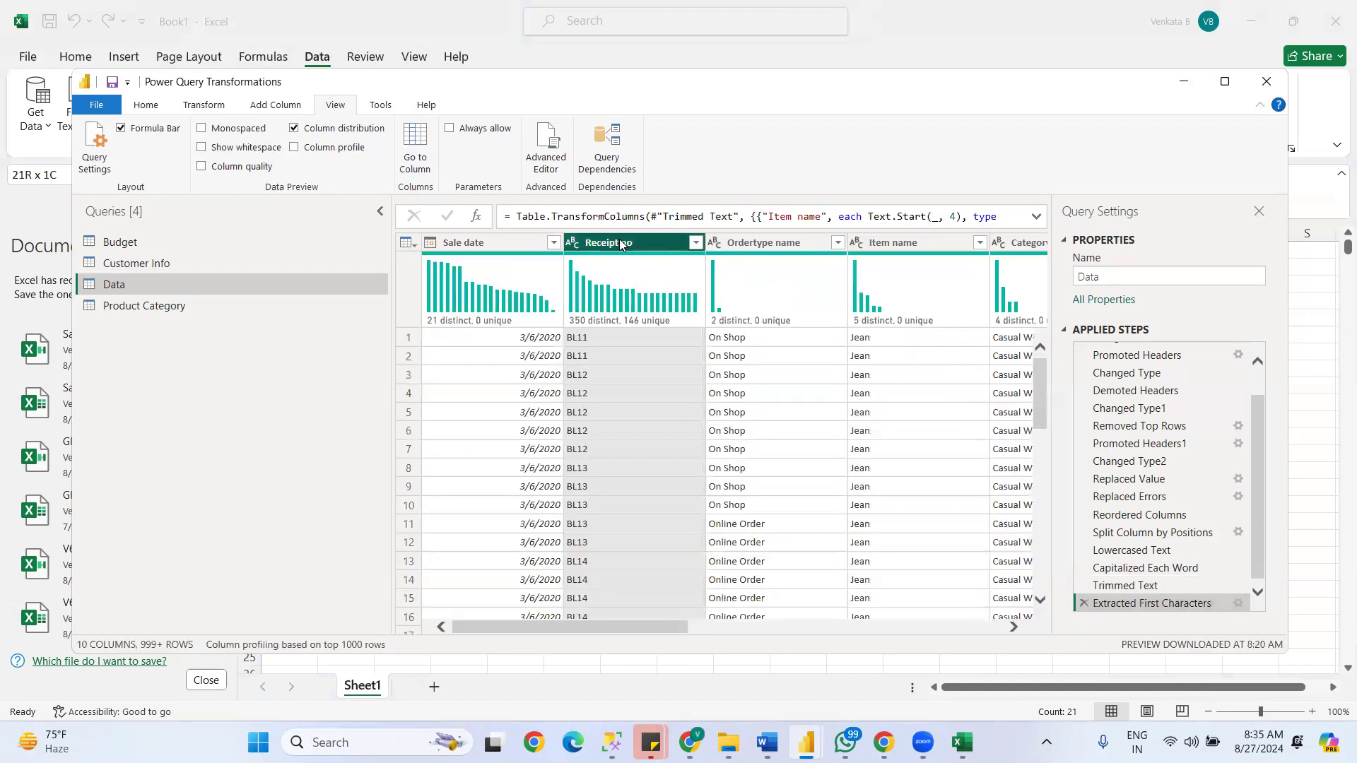
- Copy the whole Receipt no column and paste it at A1 of a new worksheet in the Excel workbook
right_click(620, 243)
key("Escape")
left_click(962, 743)
left_click(433, 688)
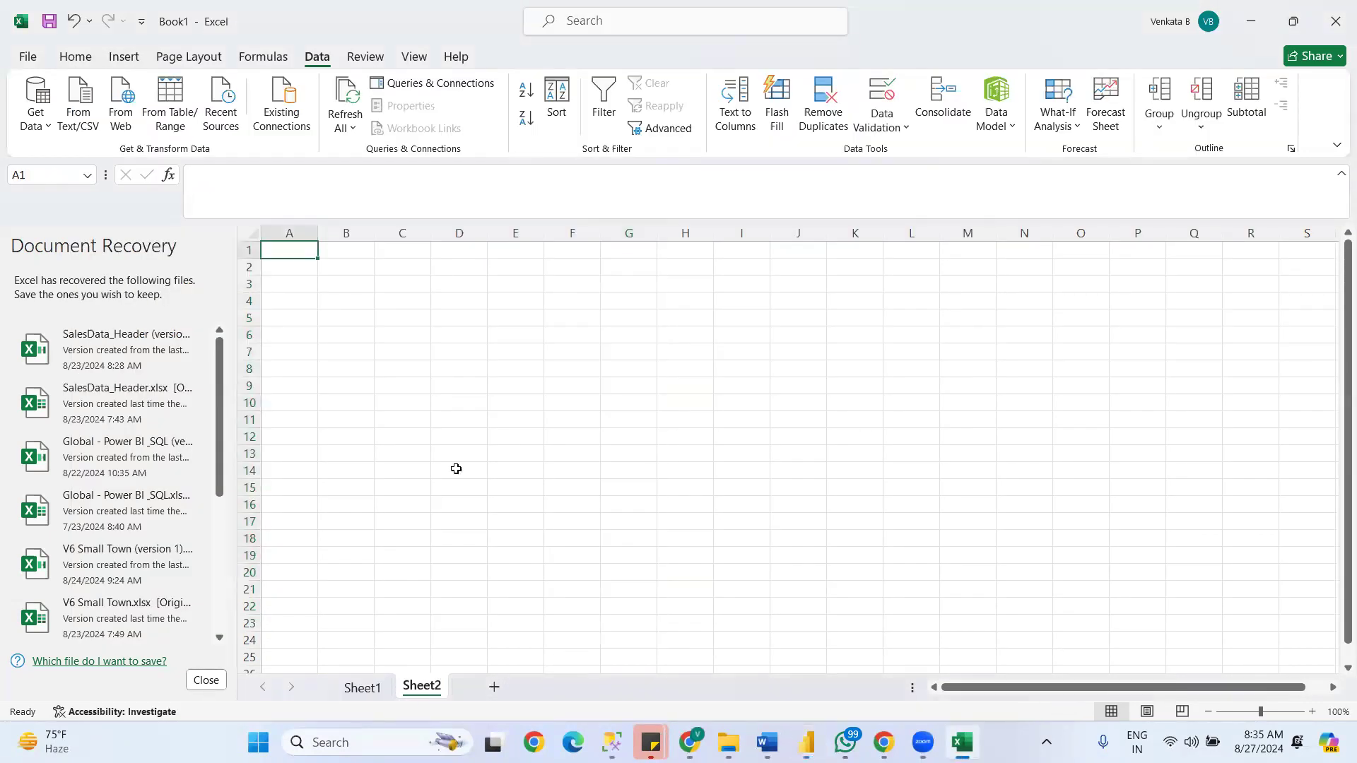
key("ctrl+v")
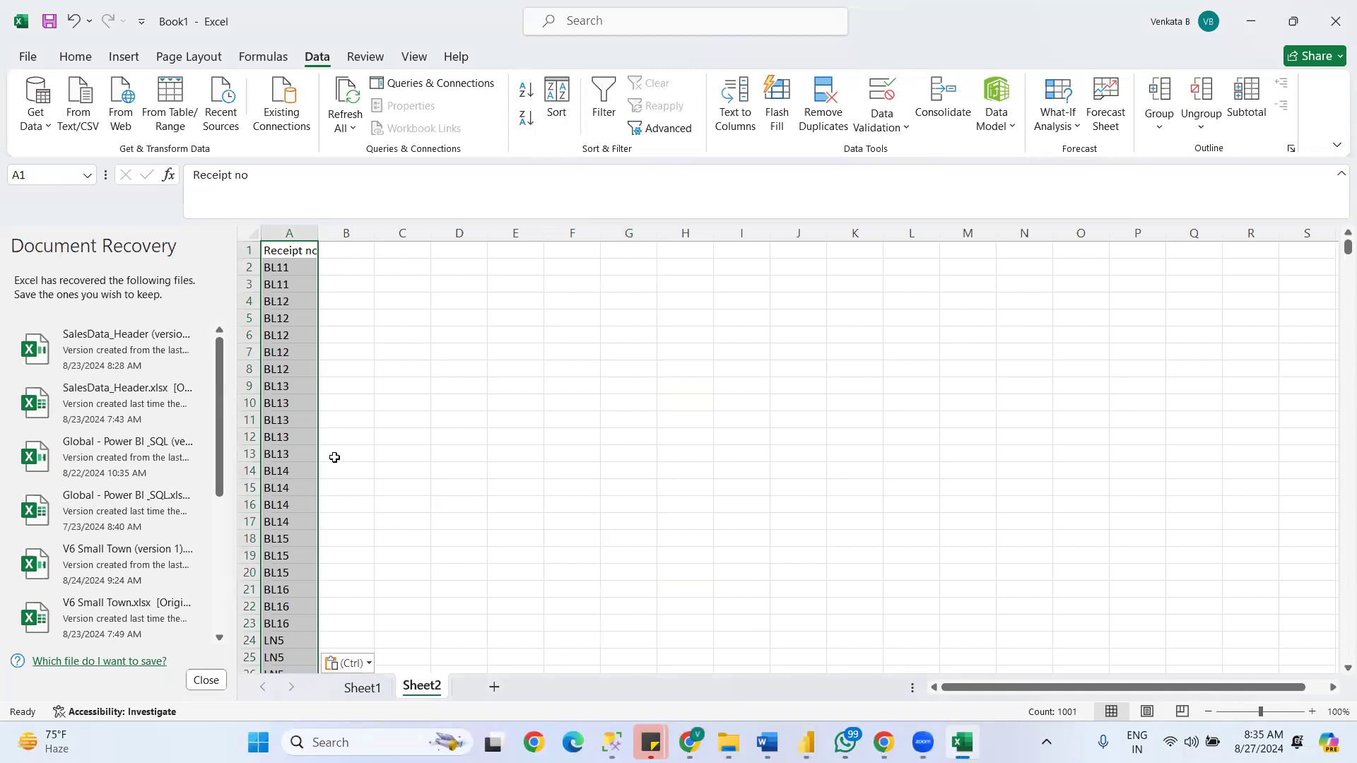
- Copy BL38 from cell A133 of the Excel sheet and filter the Receipt no column in Power Query to show only that value
left_click_drag(1346, 247, 1339, 292)
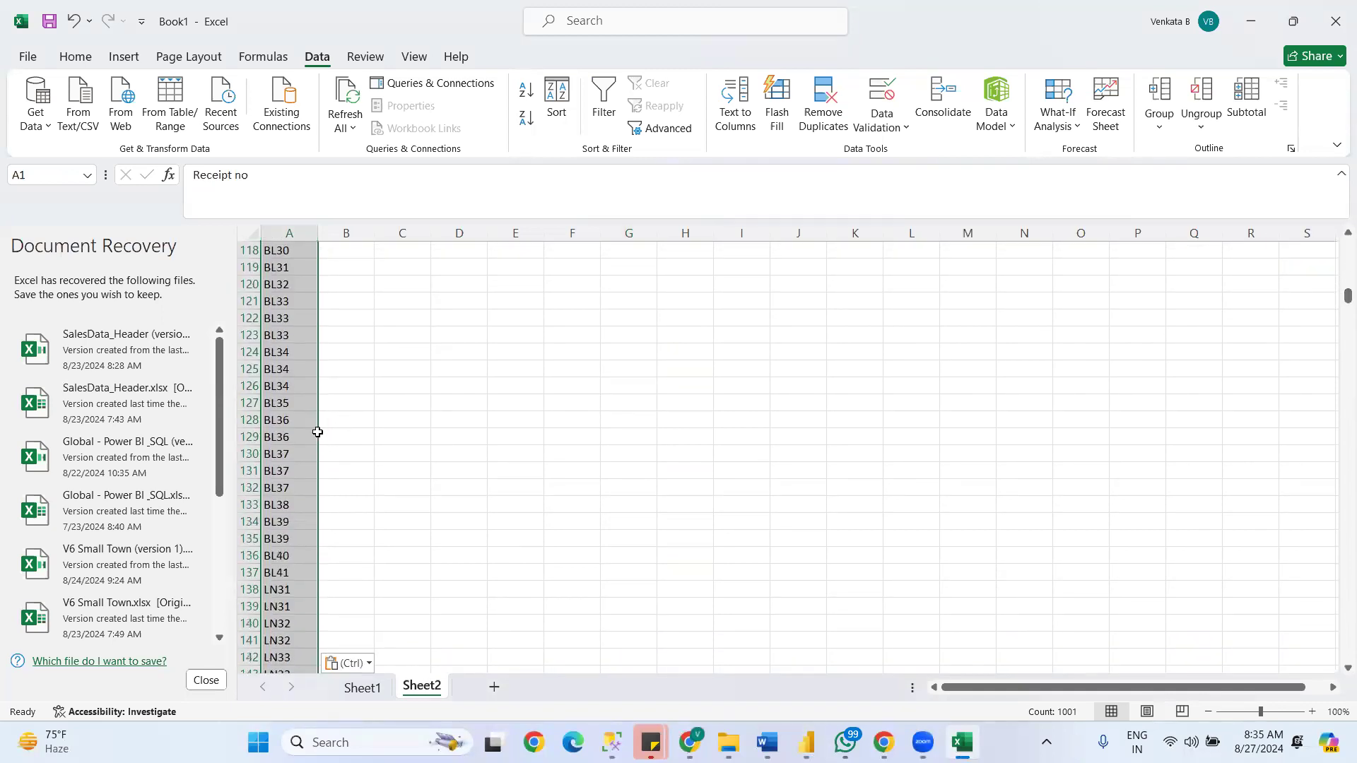
double_click(287, 504)
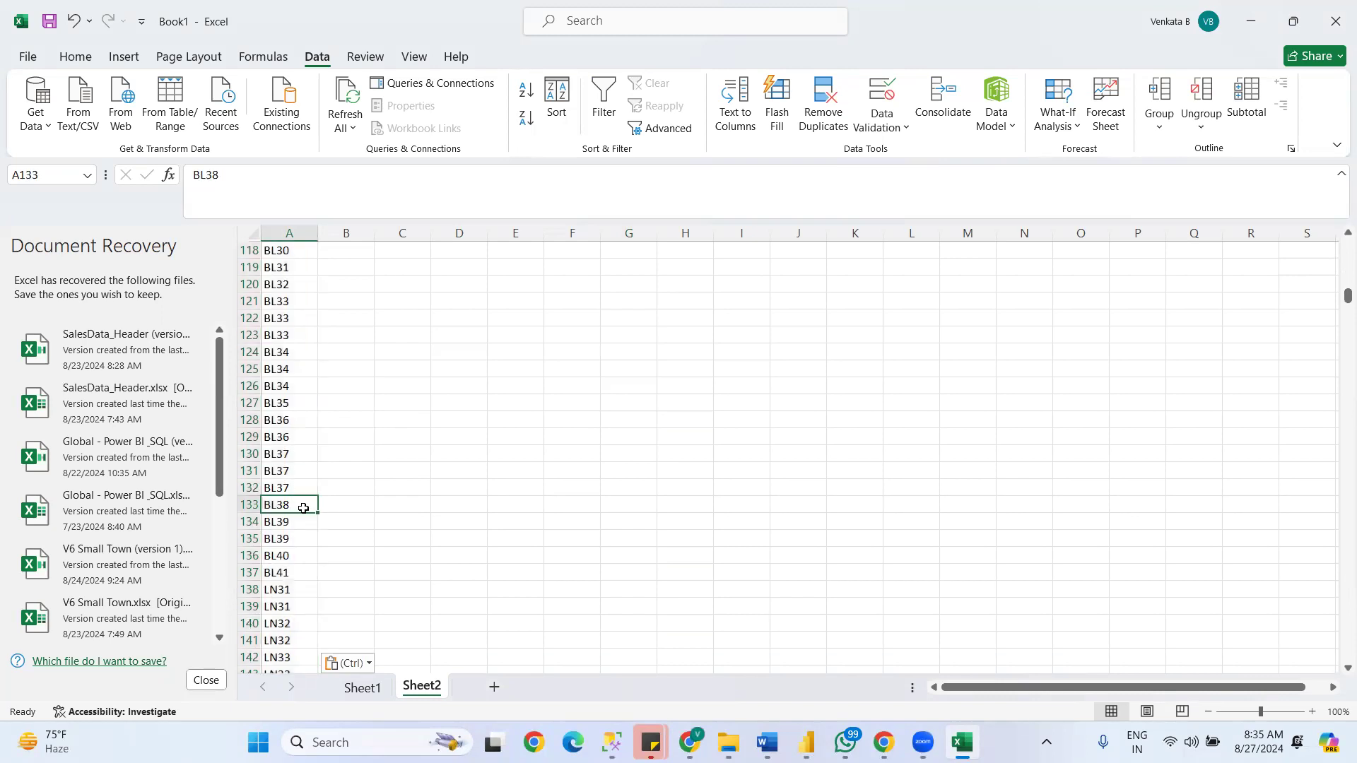
left_click_drag(212, 500, 214, 502)
key("ctrl+c")
key("alt+Tab")
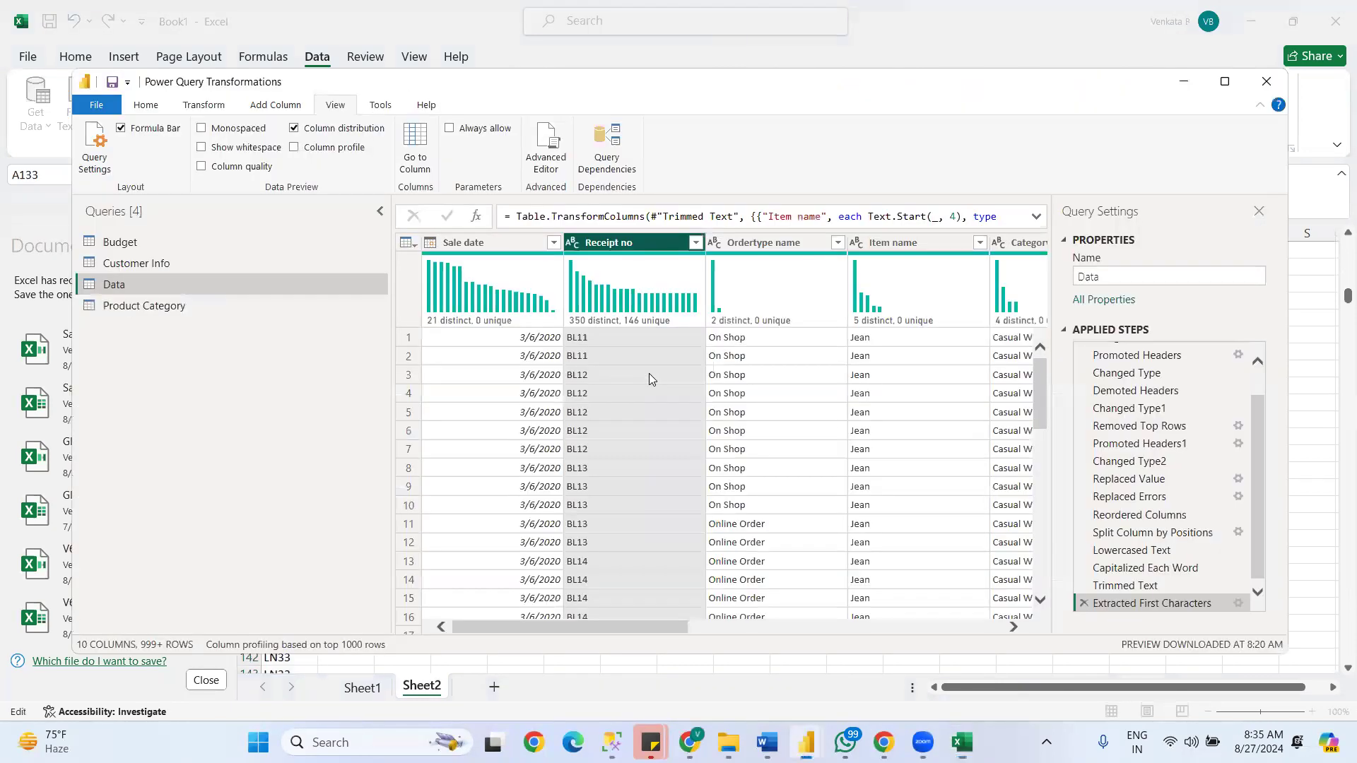
left_click(697, 242)
left_click(509, 403)
key("ctrl+v")
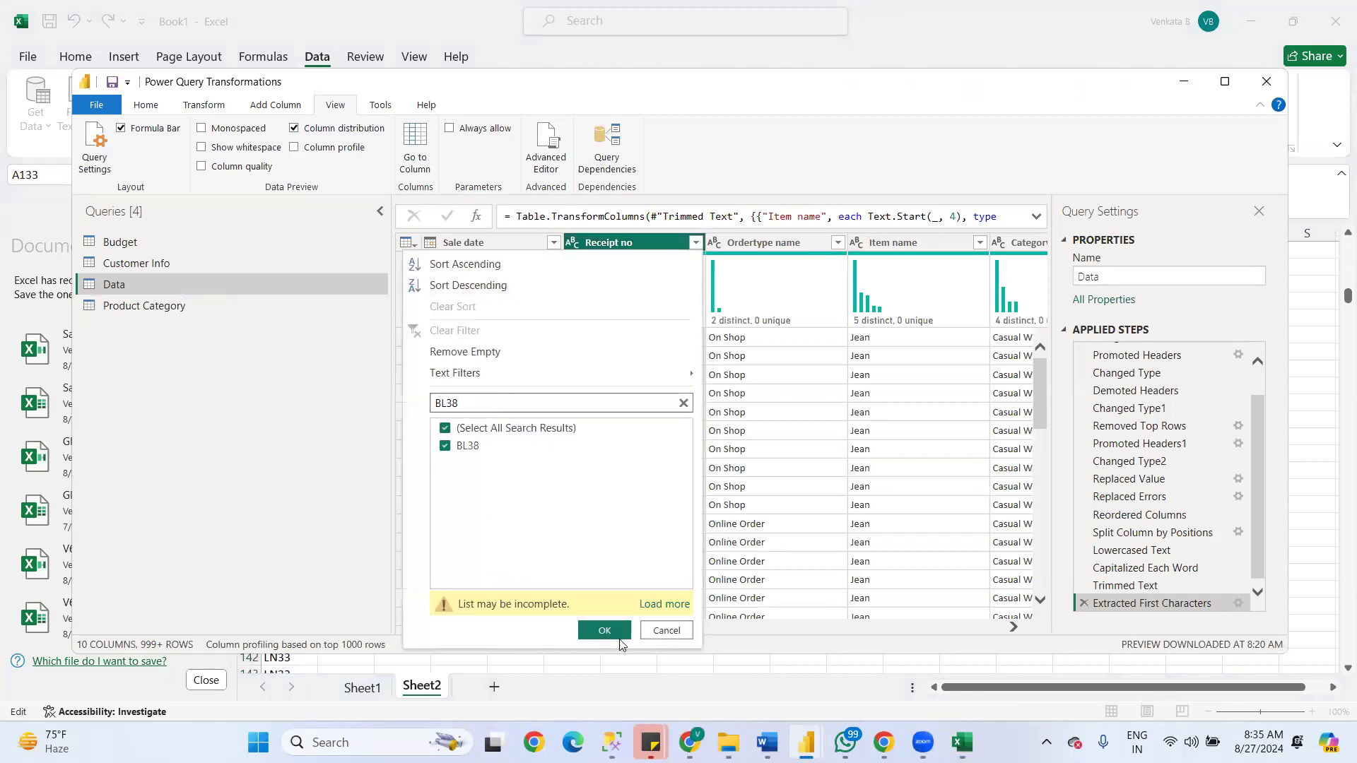
left_click(604, 630)
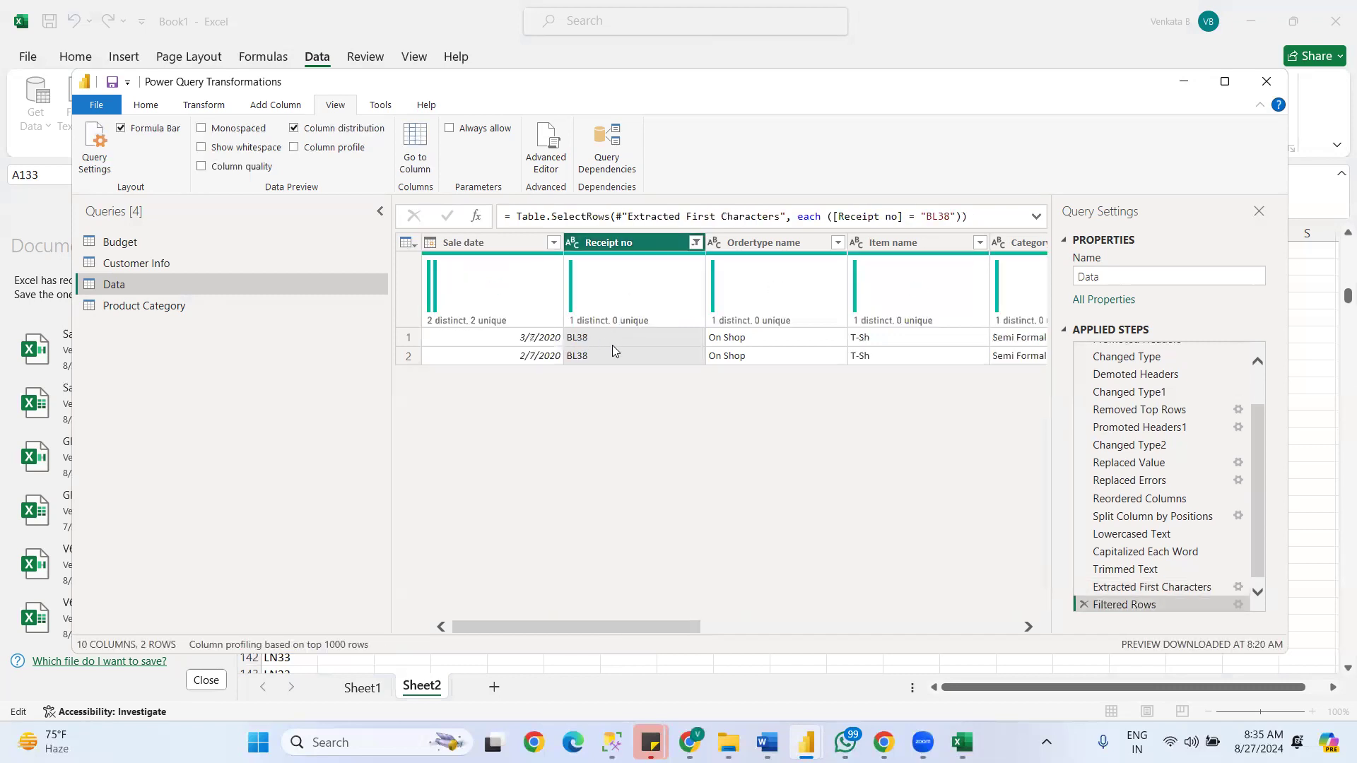
left_click(699, 245)
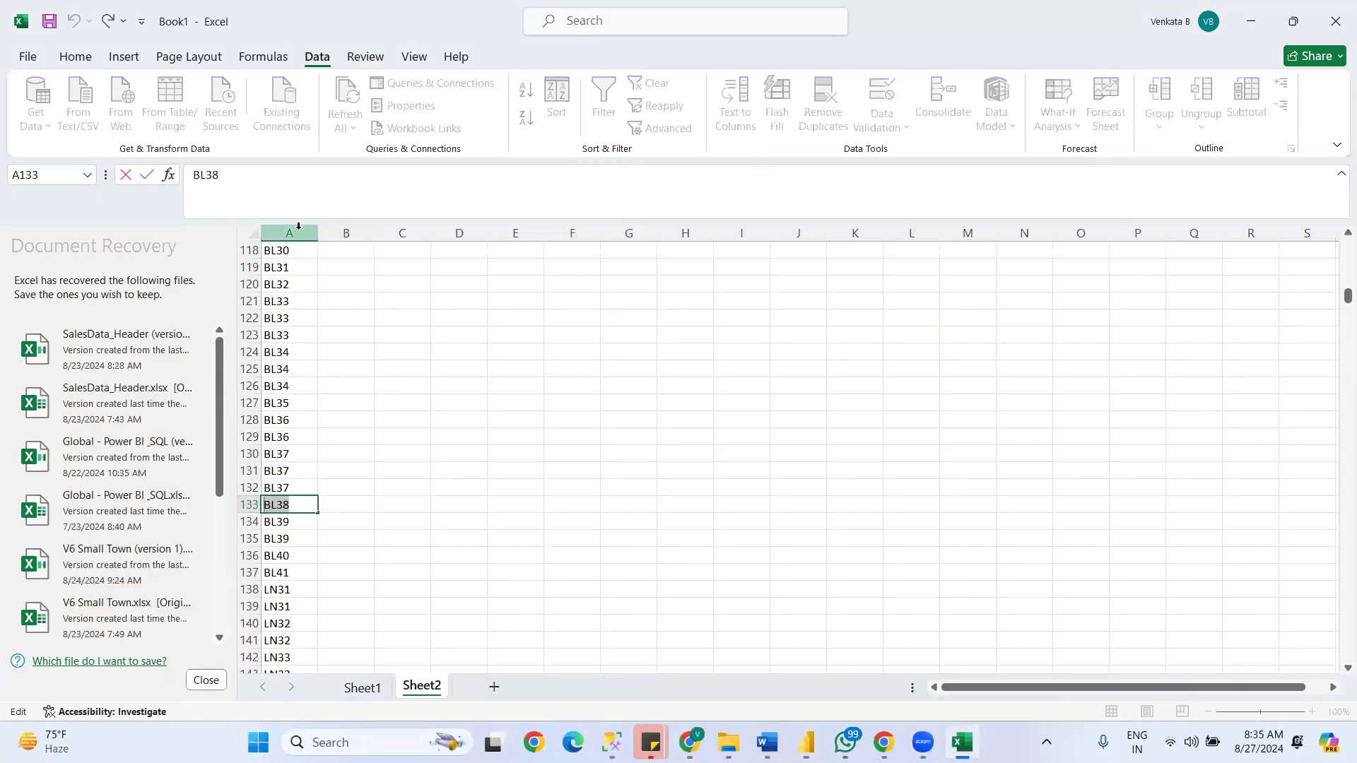
- Sort the whole of column A on Sheet2 of the Excel workbook in ascending order
left_click(304, 225)
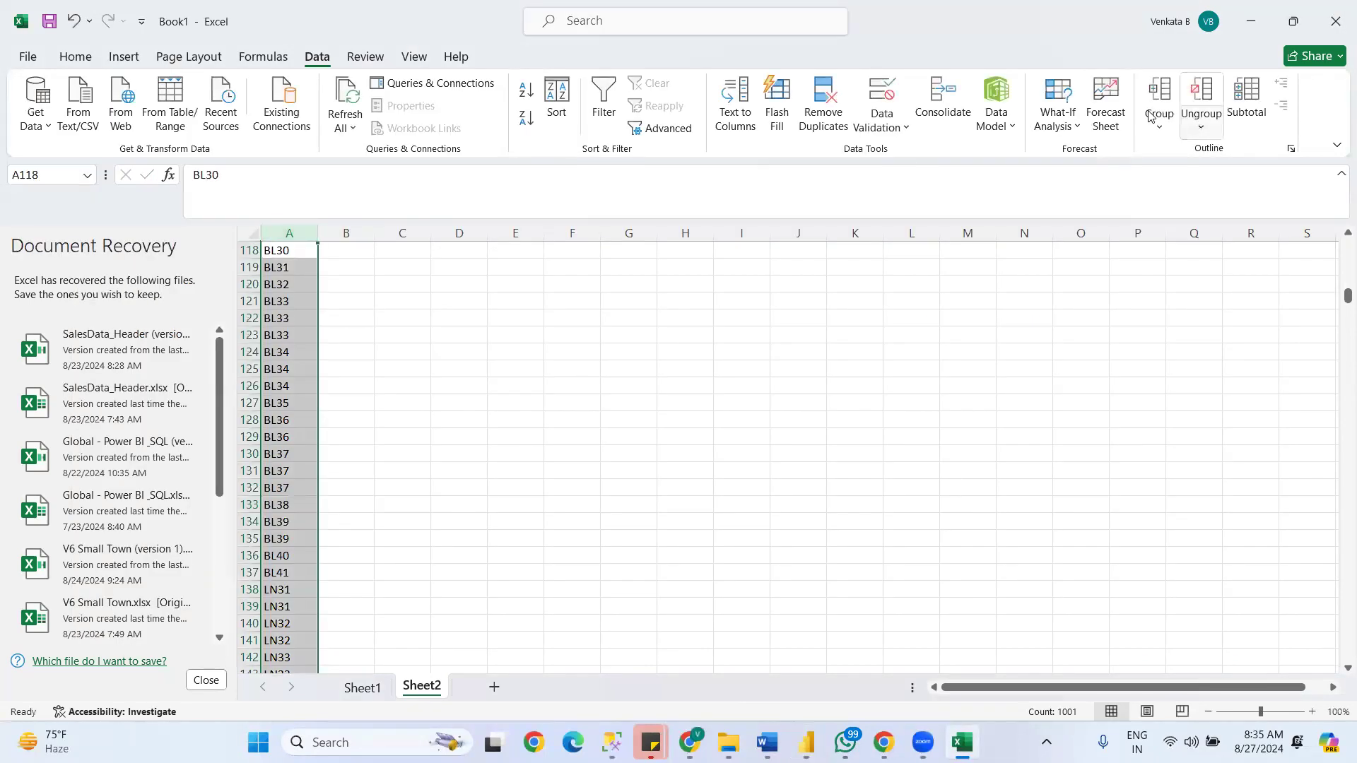
left_click(74, 58)
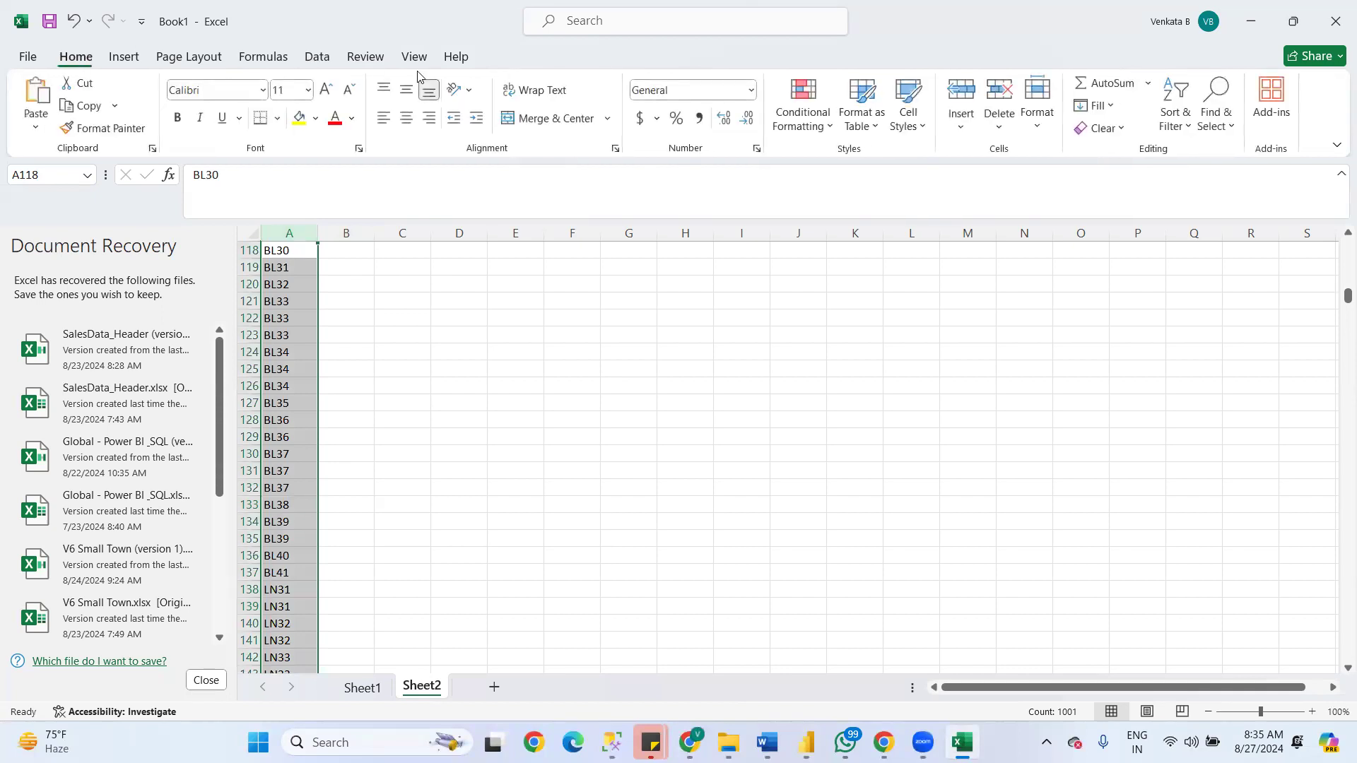
left_click(1176, 122)
left_click(1175, 150)
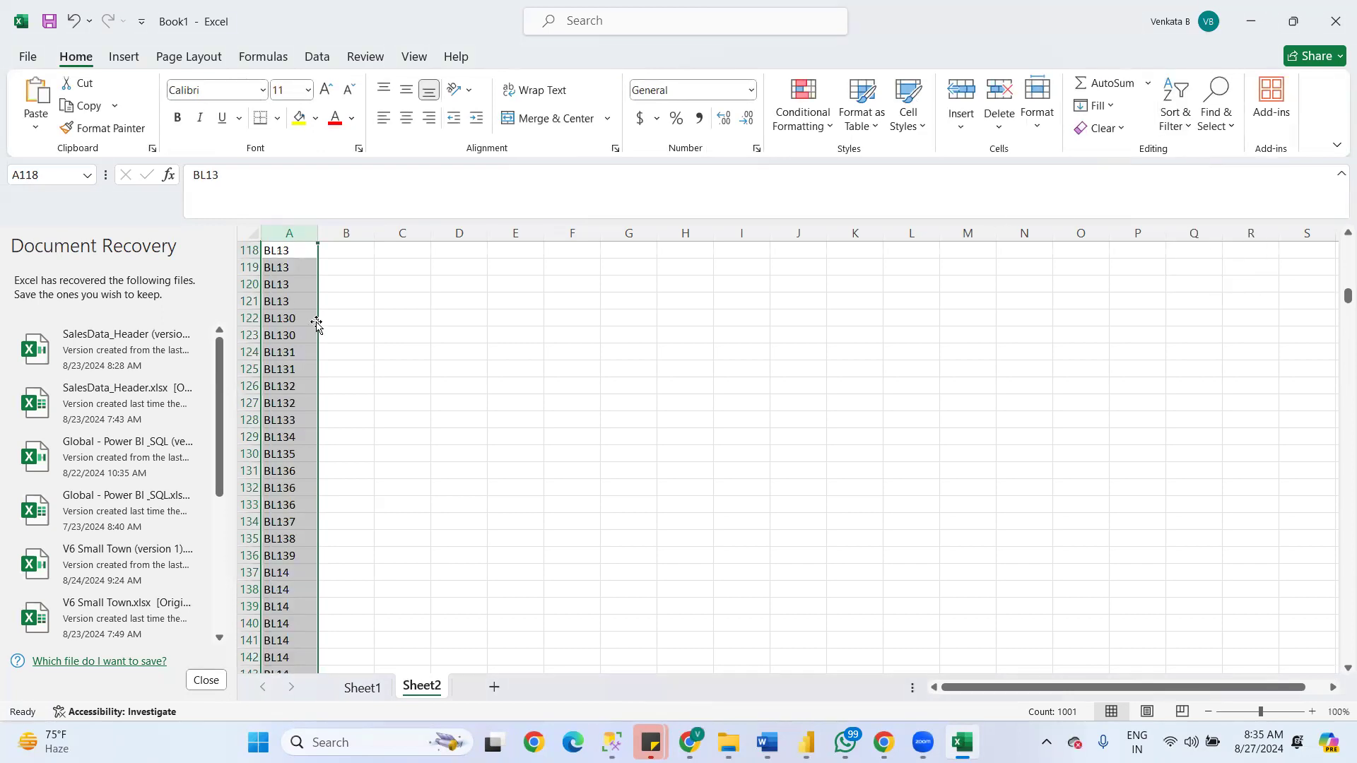
- Copy the receipt number BL133 from cell A128 of the sorted column and switch to the Power Query window
left_click(296, 349)
left_click(286, 303)
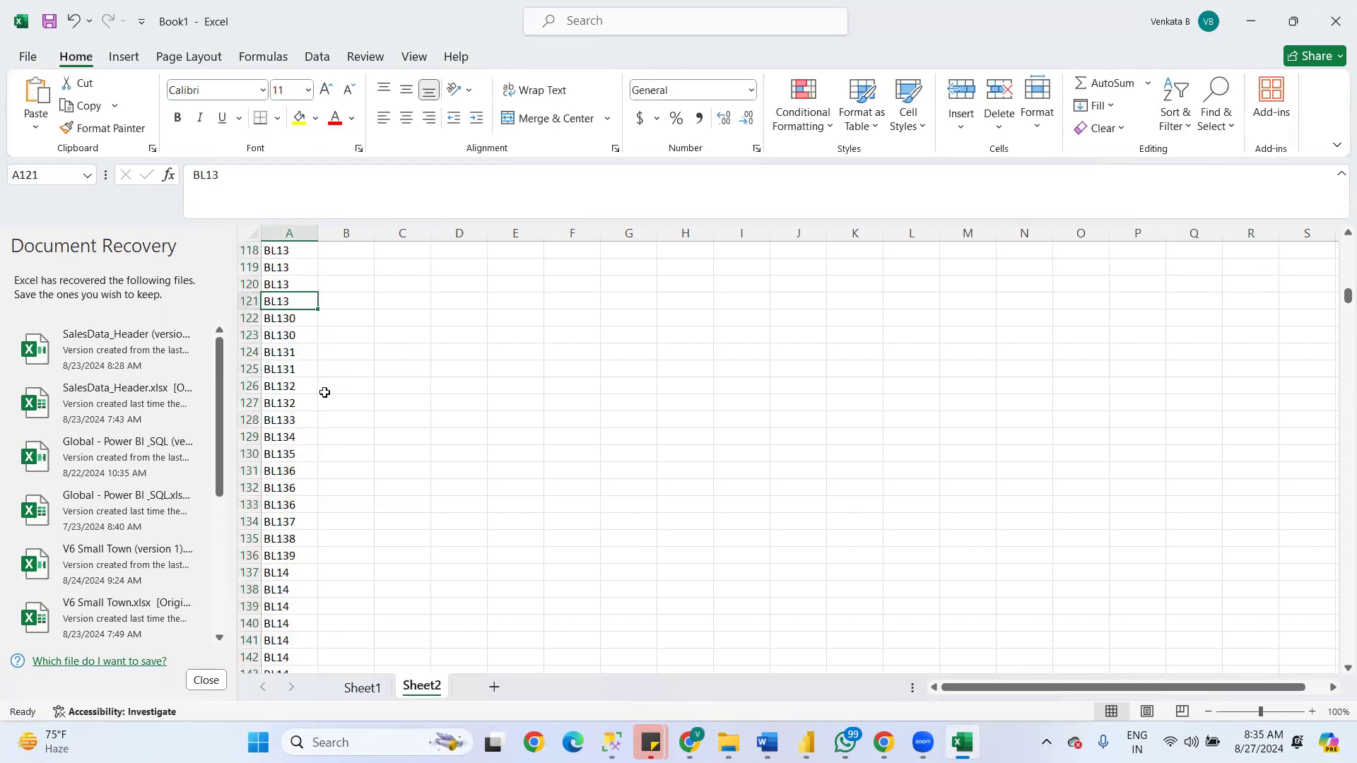
left_click(283, 440)
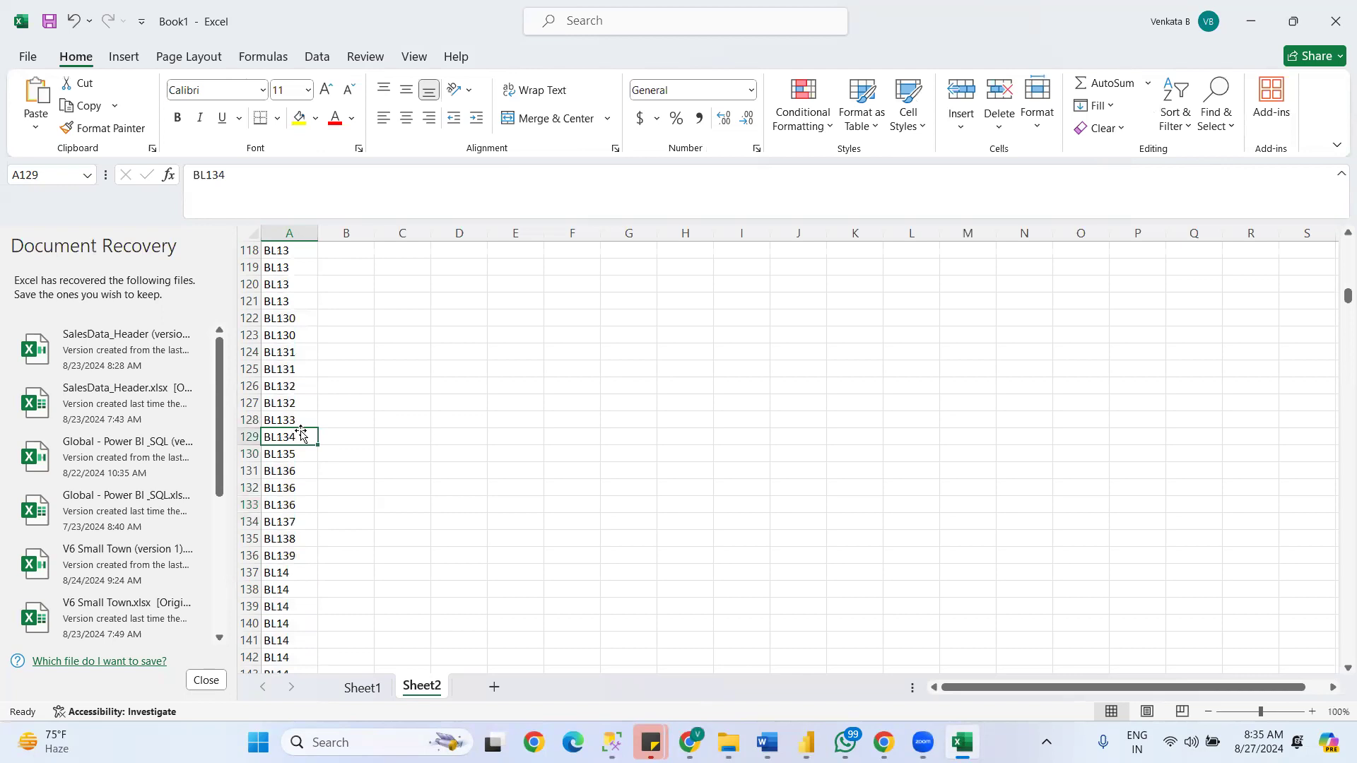
left_click(295, 422)
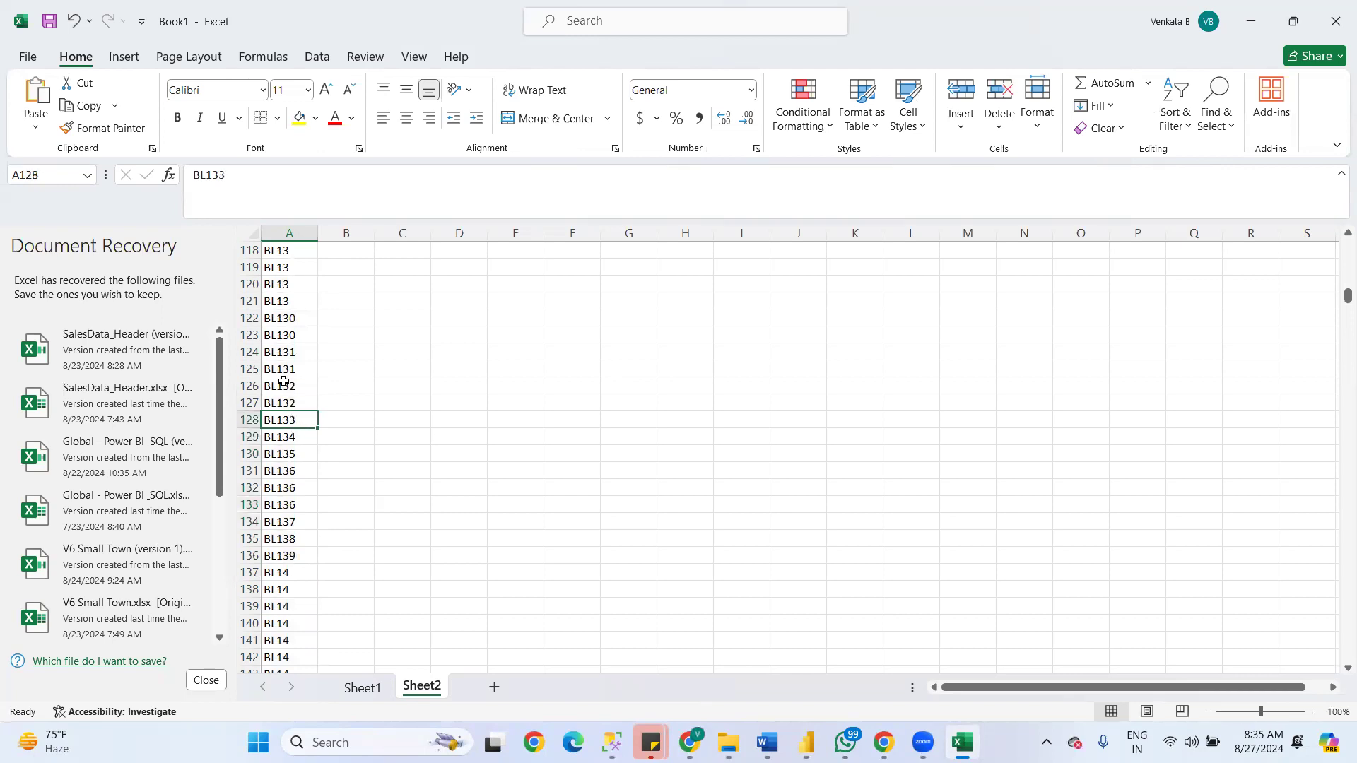
double_click(302, 418)
double_click(241, 417)
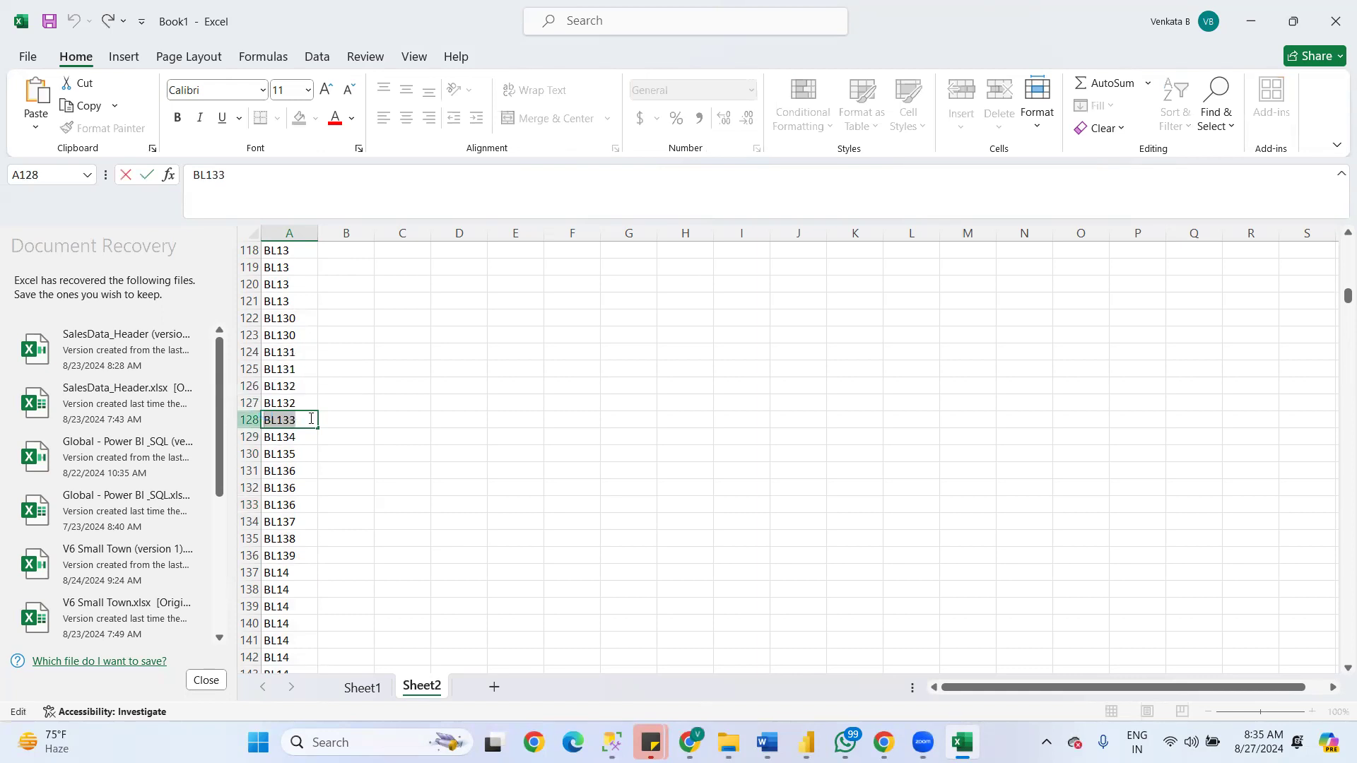
key("alt+Tab")
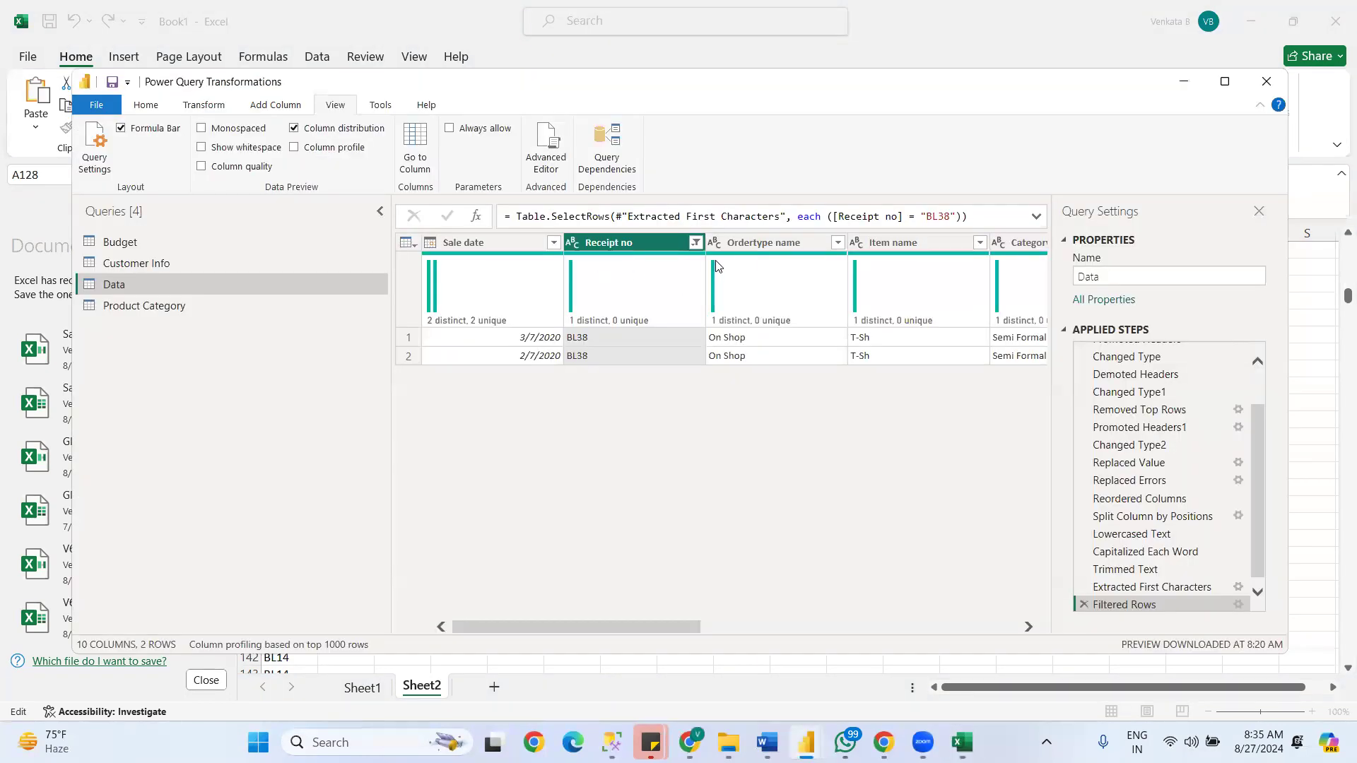
- Clear the BL38 filter on the Receipt no column and filter it to show only BL133
left_click(695, 243)
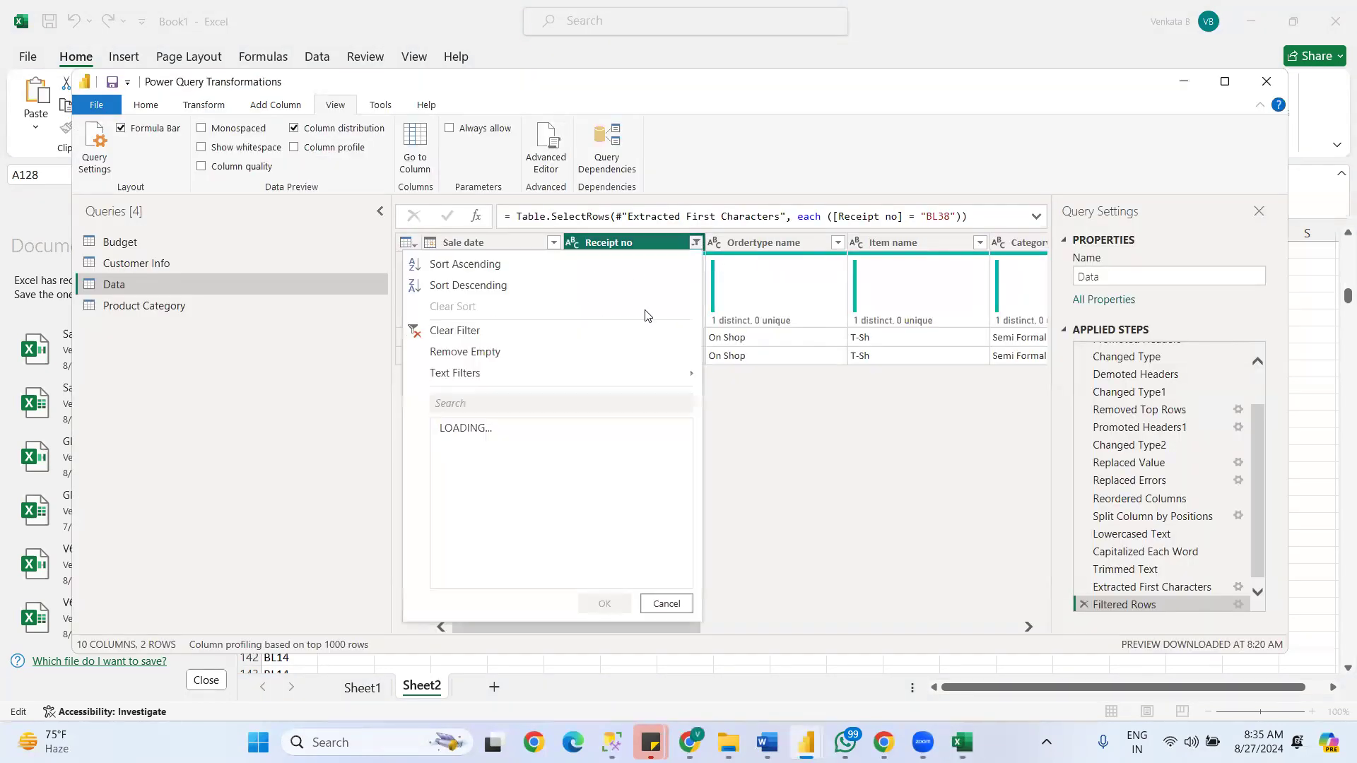
left_click(470, 332)
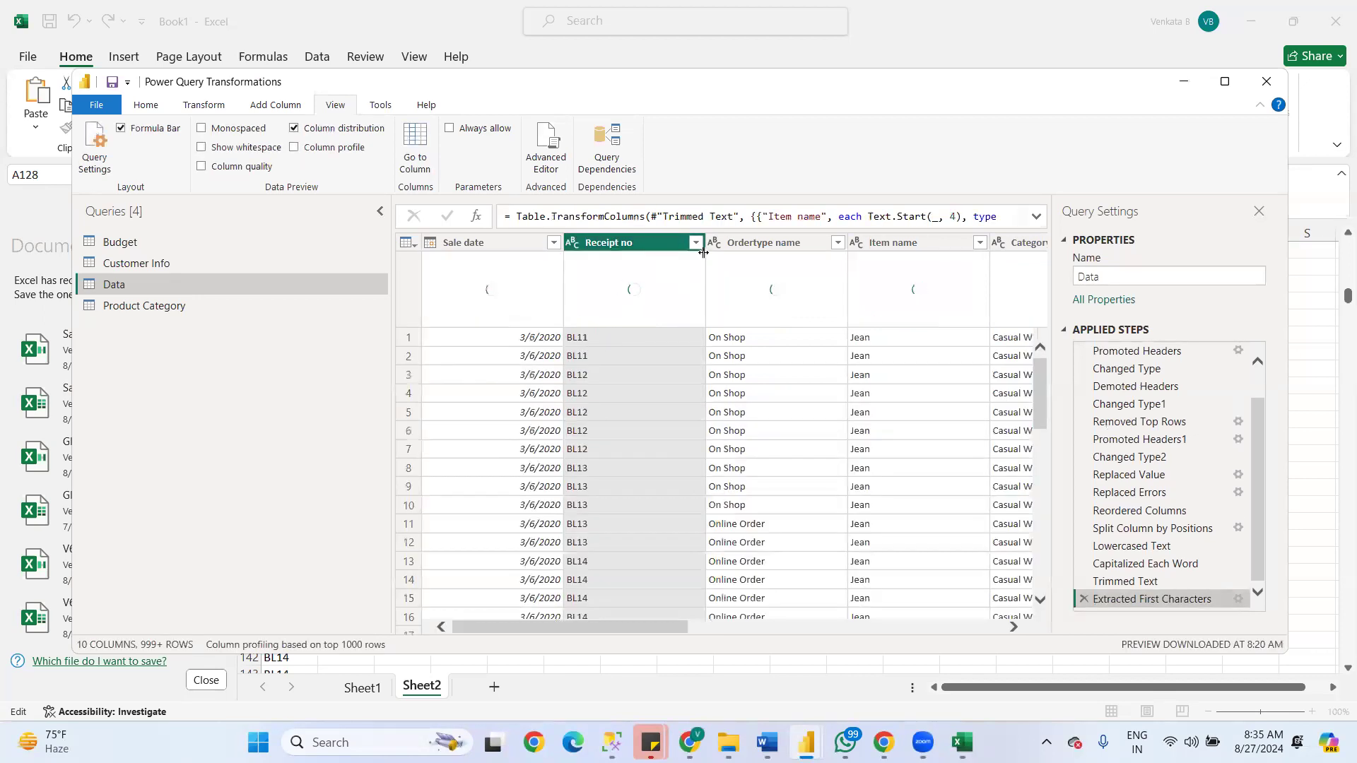
left_click(696, 243)
left_click(523, 405)
type("BL133")
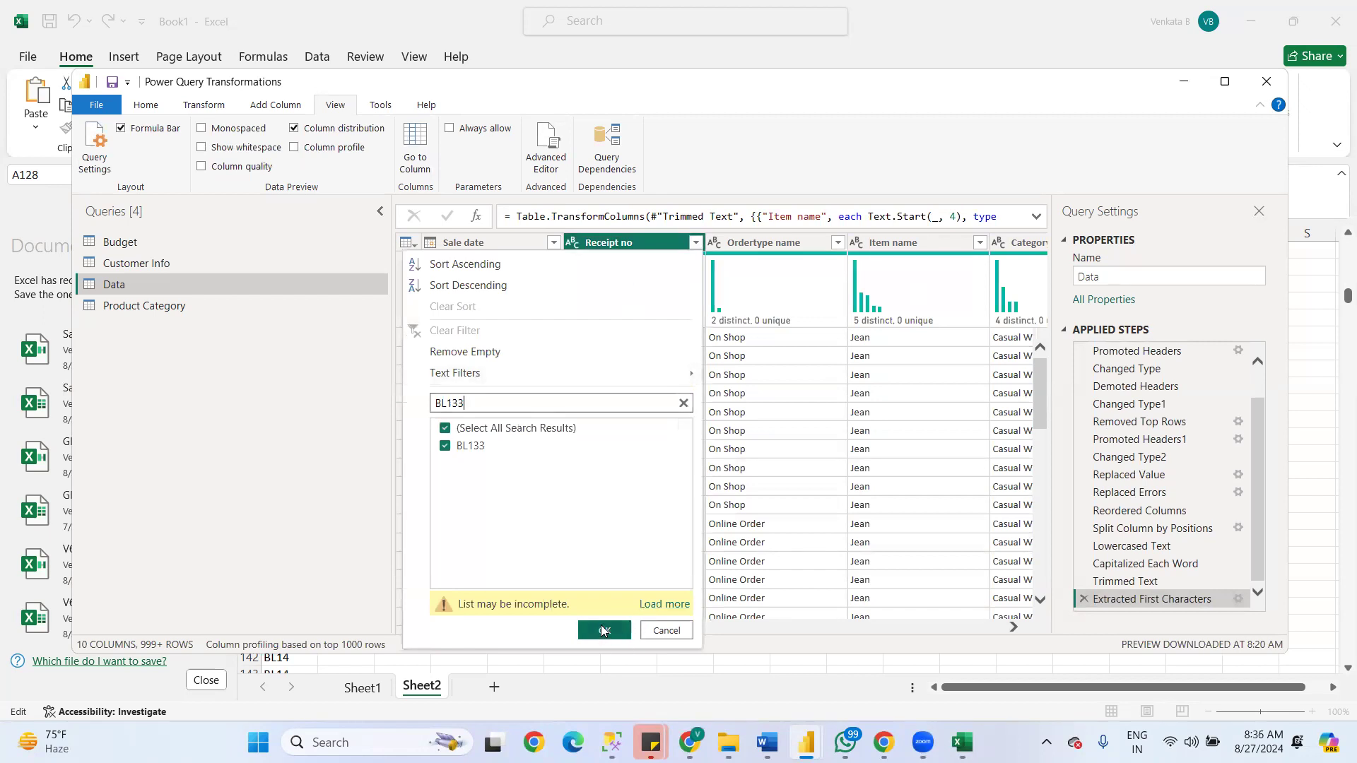
left_click(602, 631)
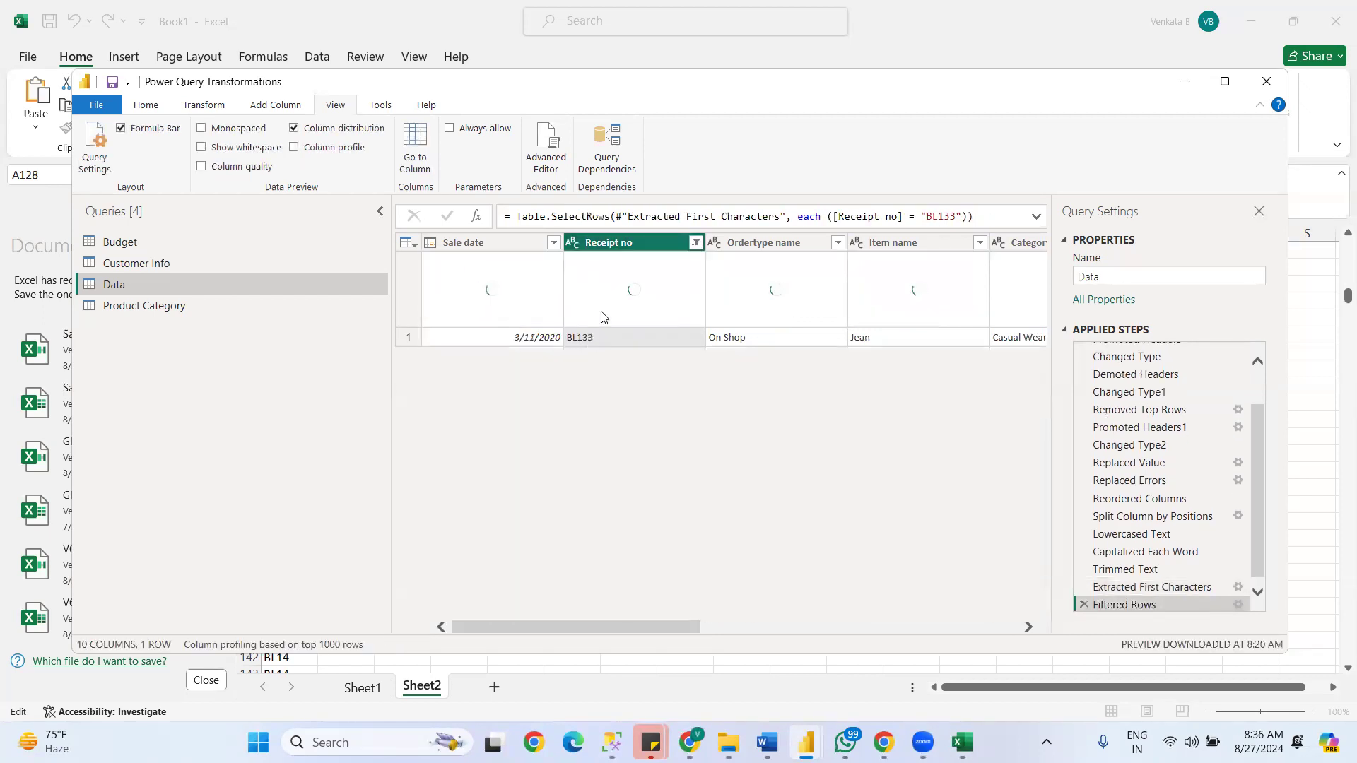
- Check the distinct and unique counts of Receipt no, then replace the column distribution display with the column profile
mouse_move(663, 327)
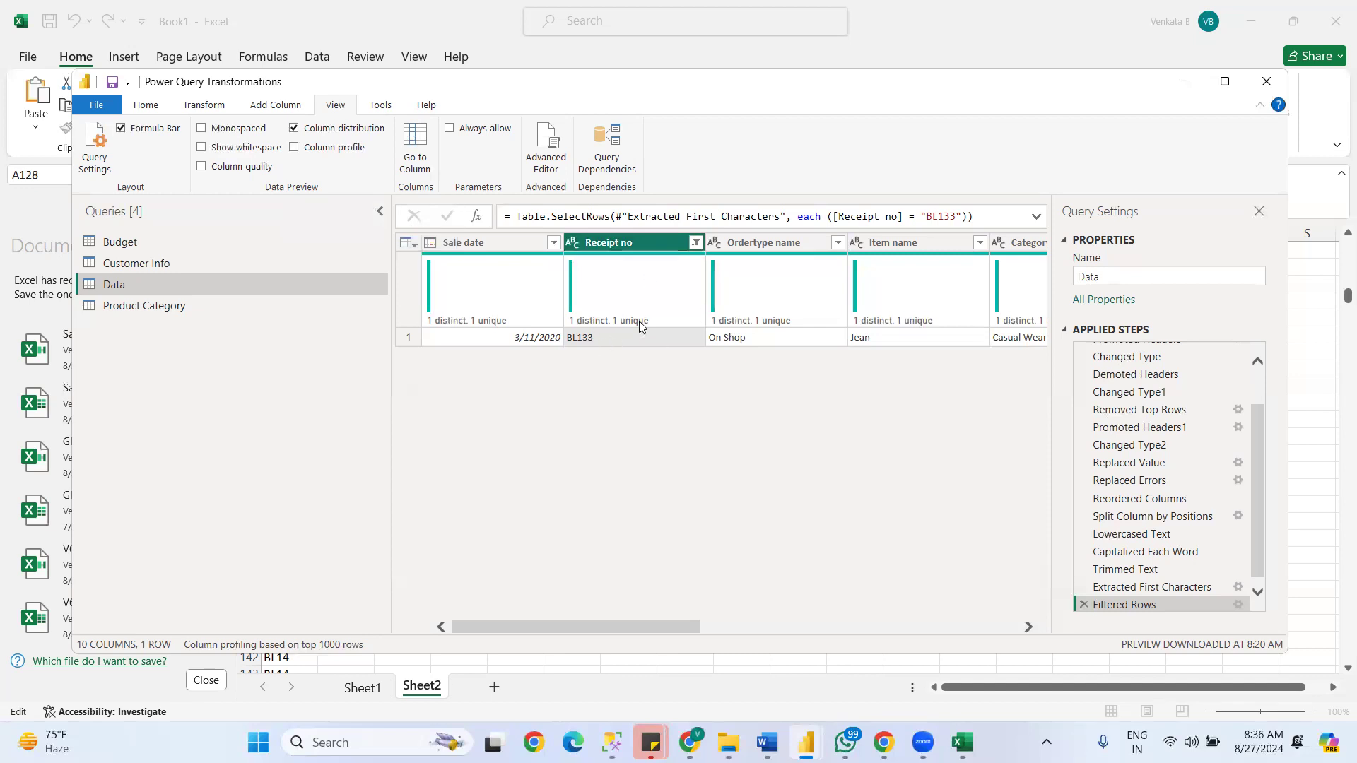
mouse_move(597, 324)
left_click(296, 129)
left_click(295, 149)
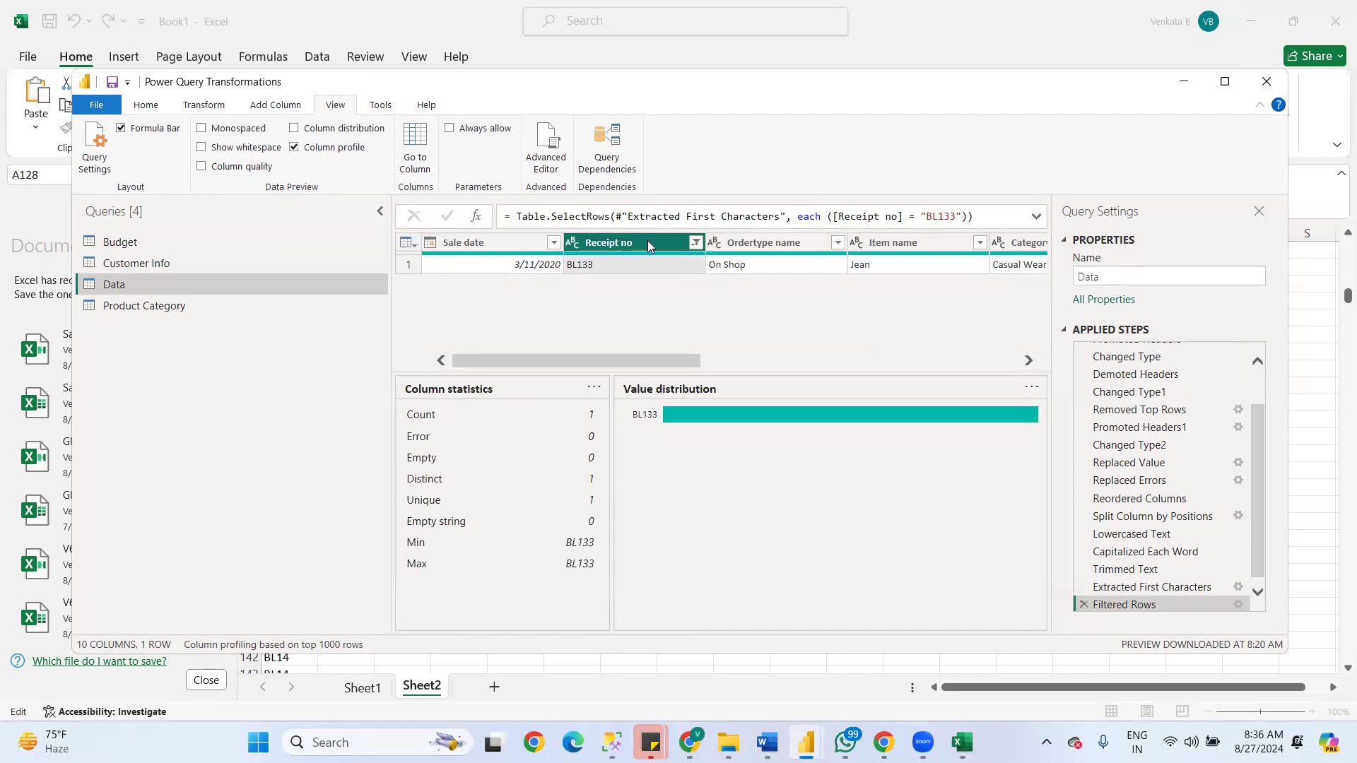
- Clear the filter on the Receipt no column and turn the column profile off and on again
left_click(696, 243)
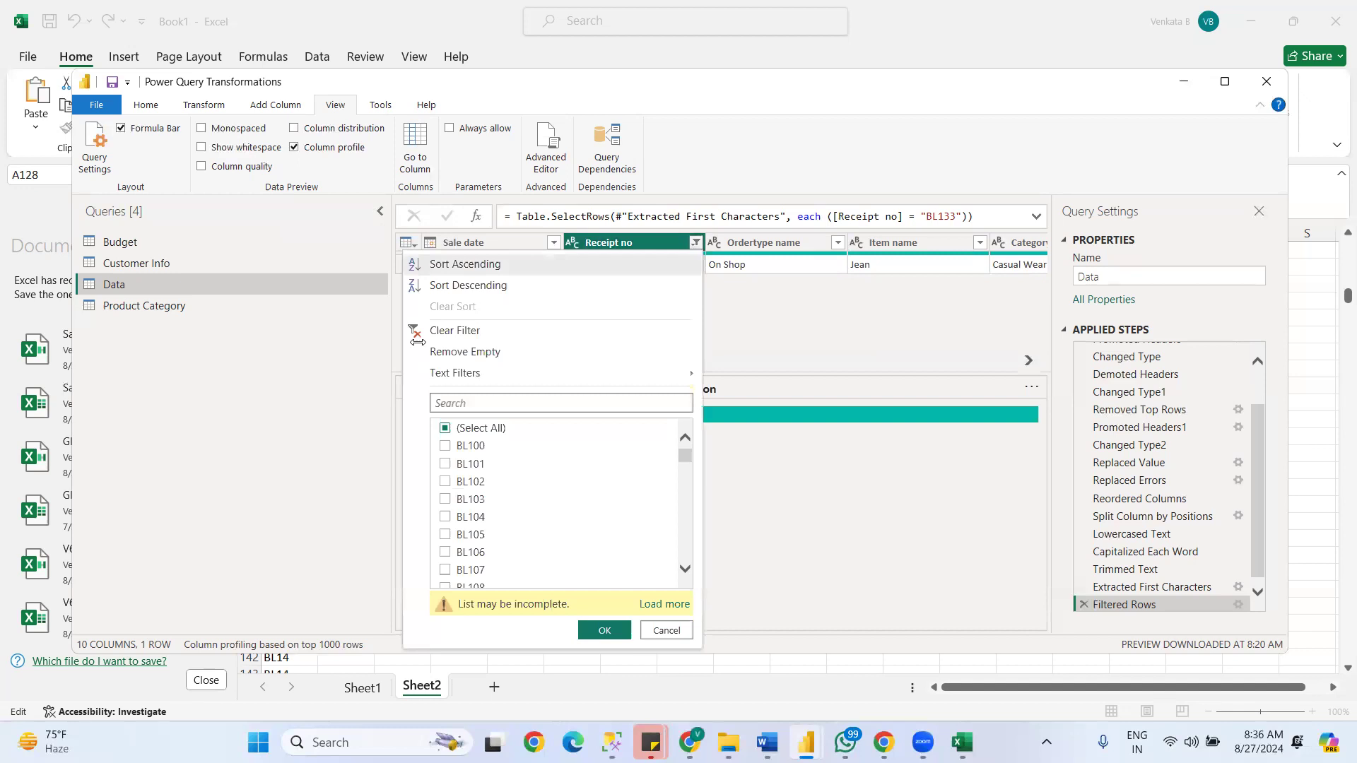
left_click(450, 331)
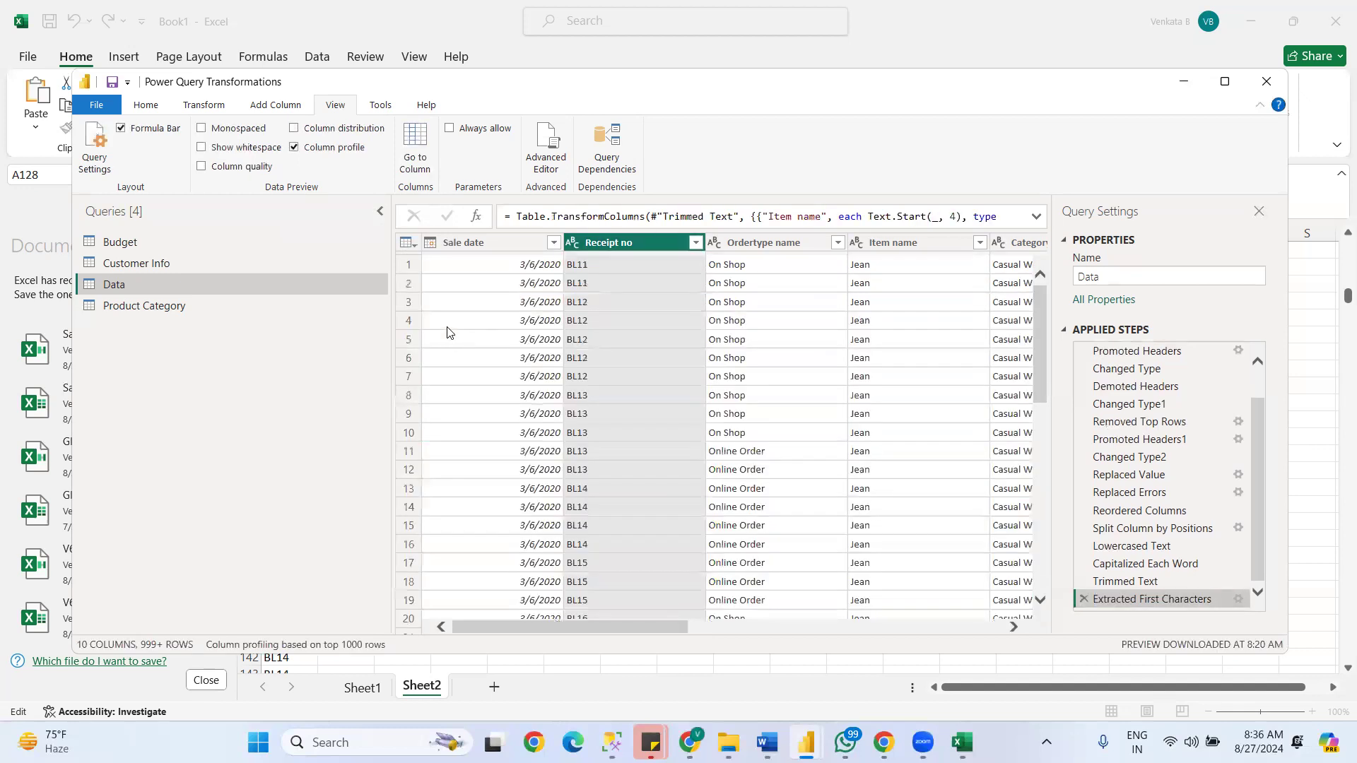
left_click(309, 149)
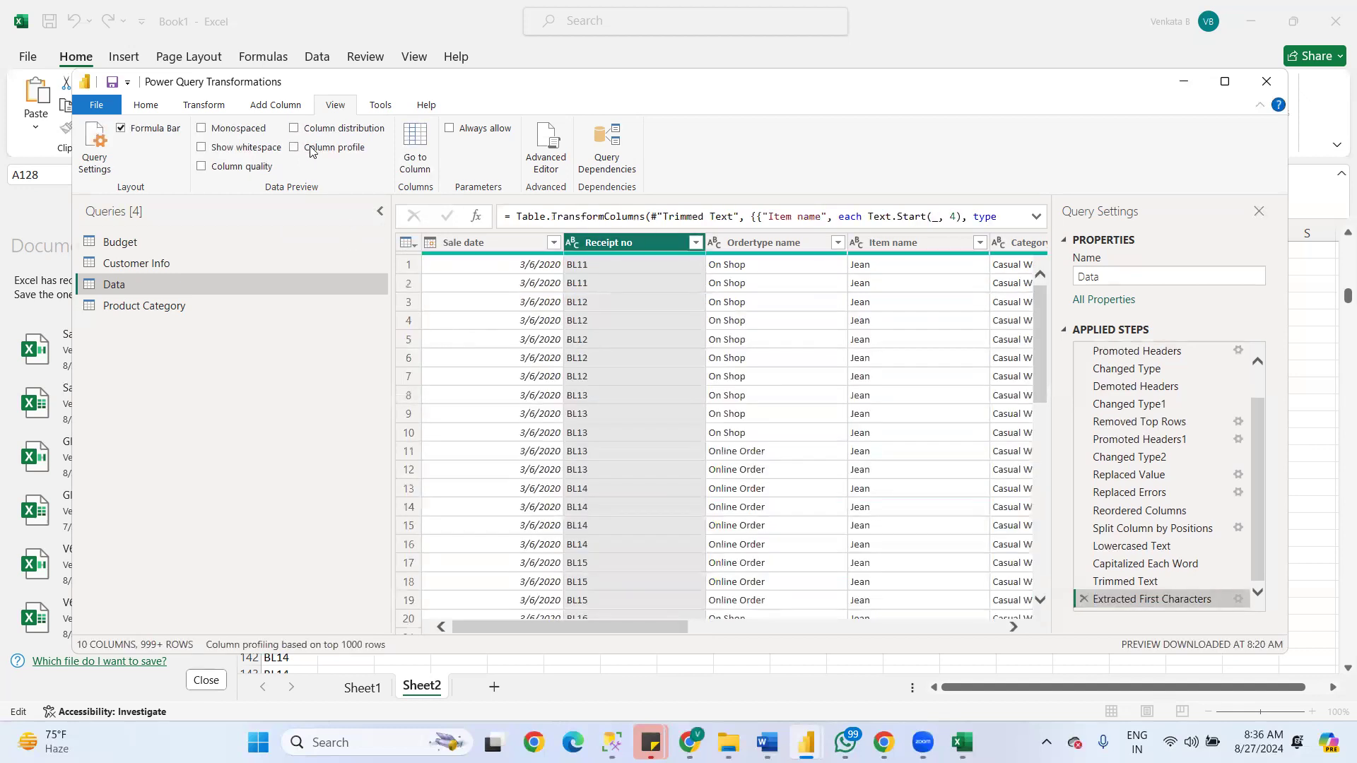
left_click(311, 149)
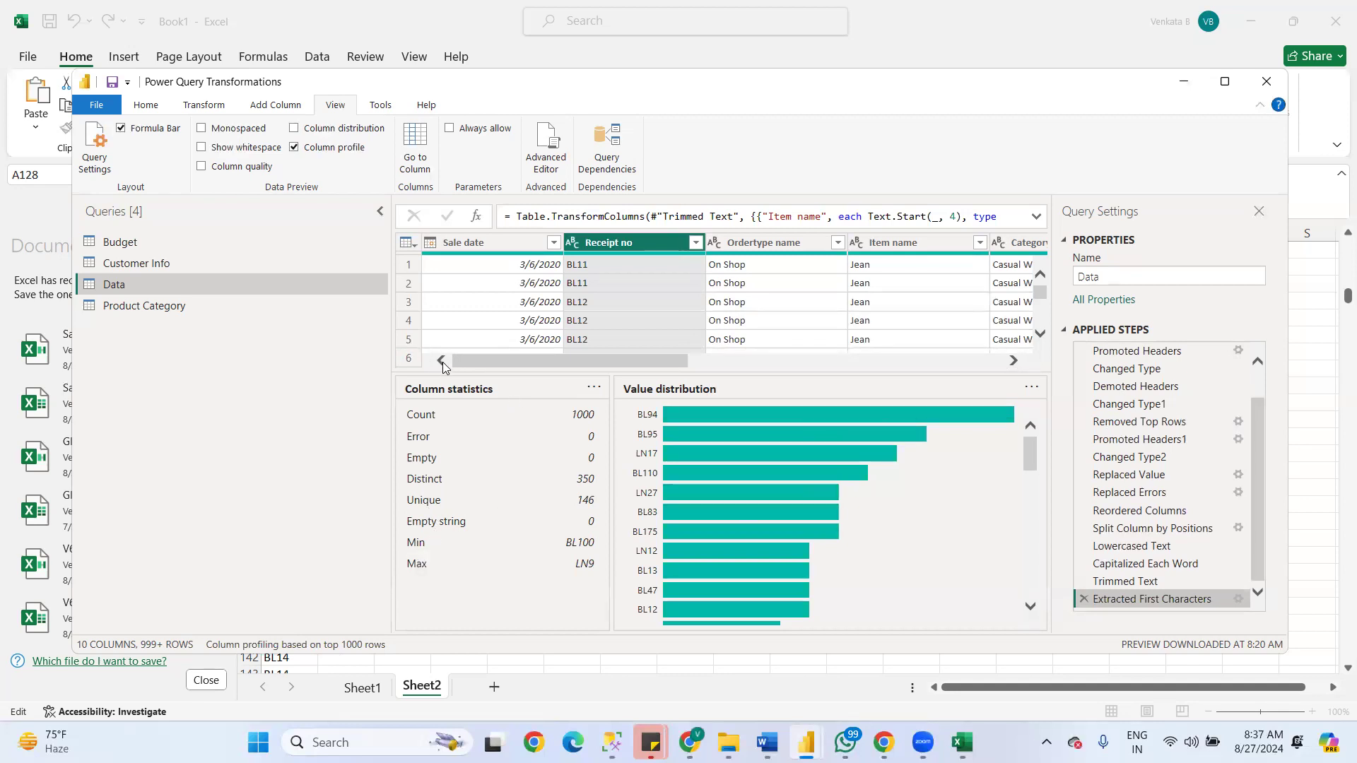
- Examine the column statistics and value distribution of the Selling price column in the column profile
left_click_drag(636, 361, 854, 362)
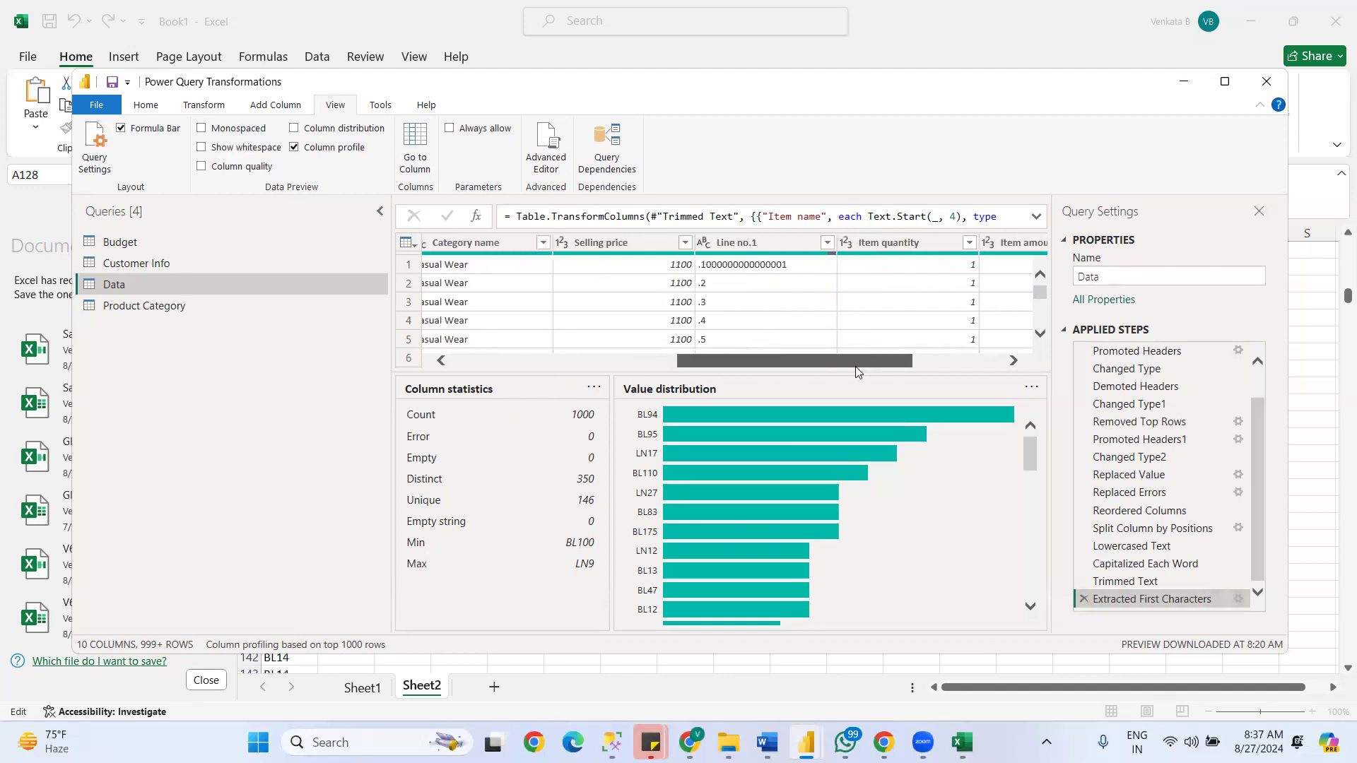
left_click(625, 246)
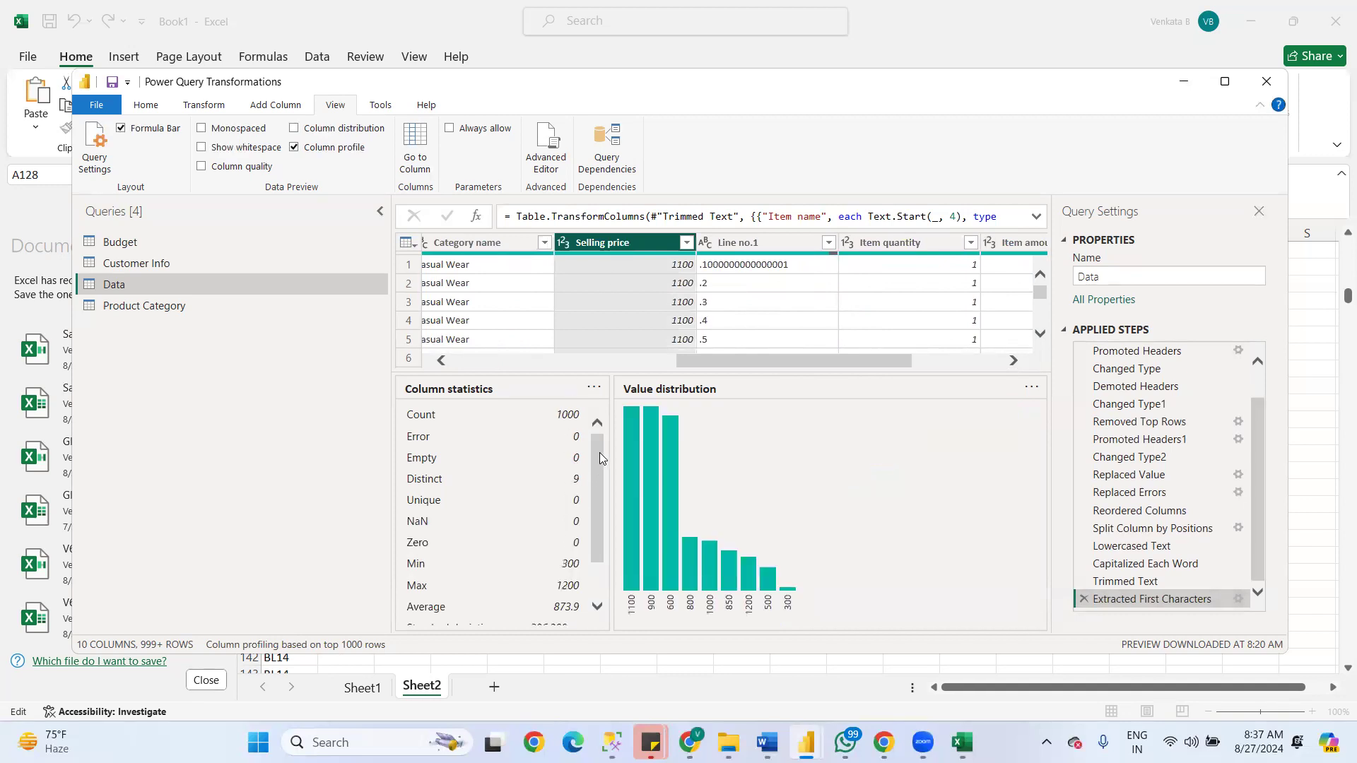
left_click_drag(600, 457, 601, 493)
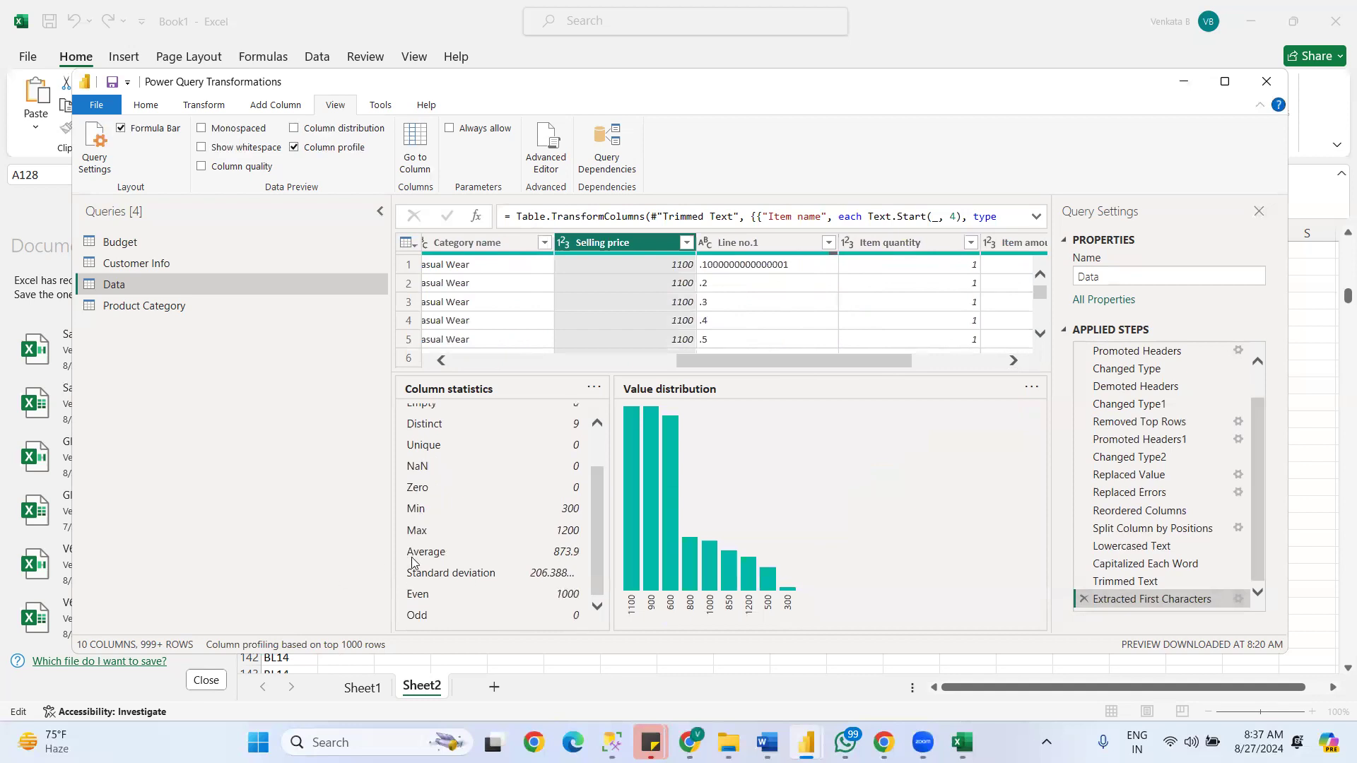
scroll(581, 481, "up", 1)
scroll(583, 463, "up", 1)
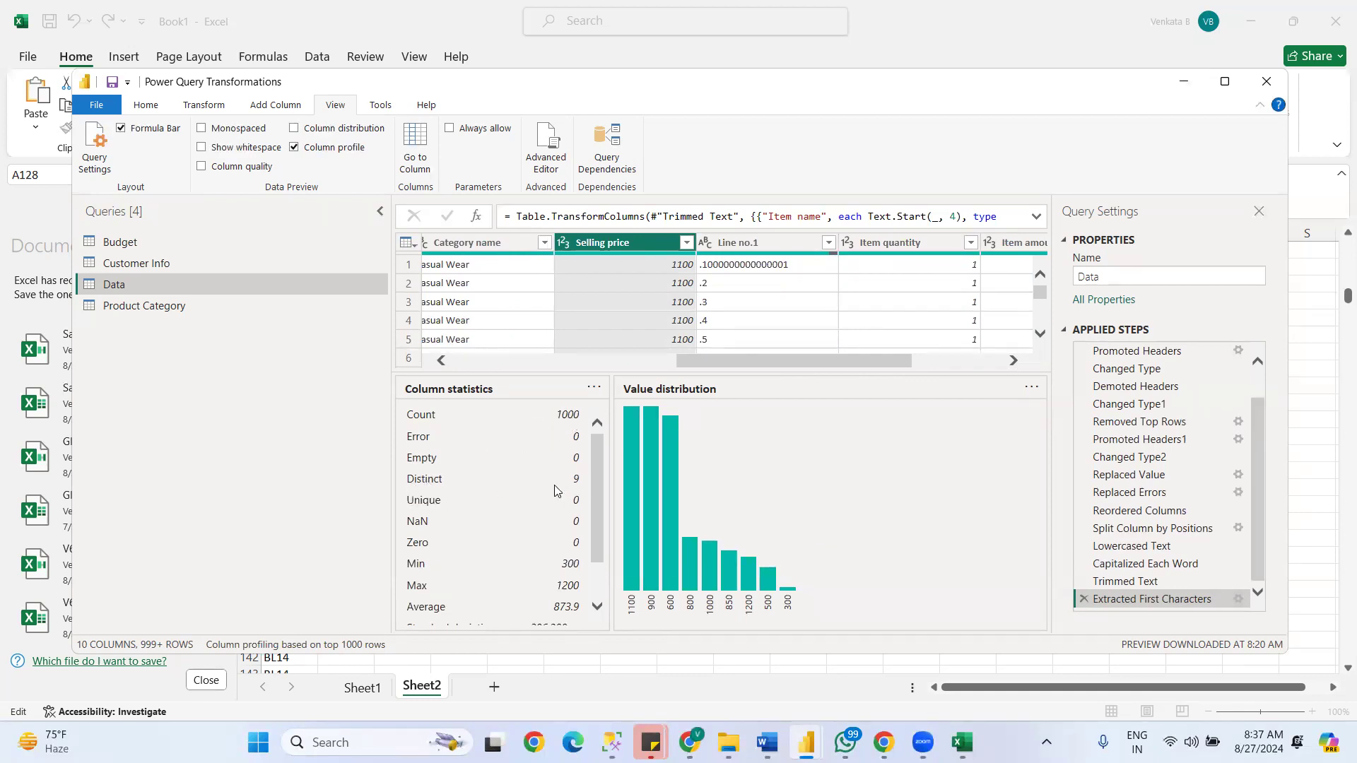
left_click_drag(598, 474, 598, 509)
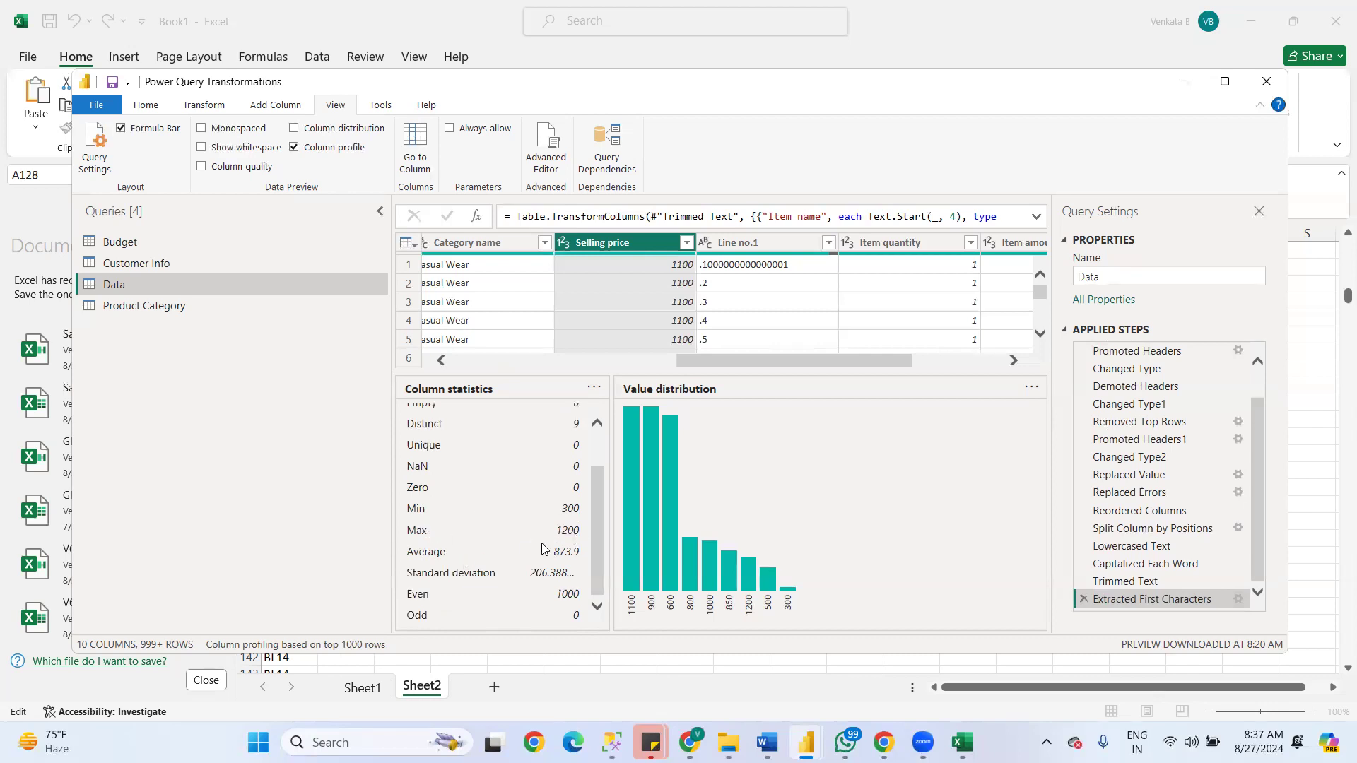
left_click_drag(598, 507, 619, 536)
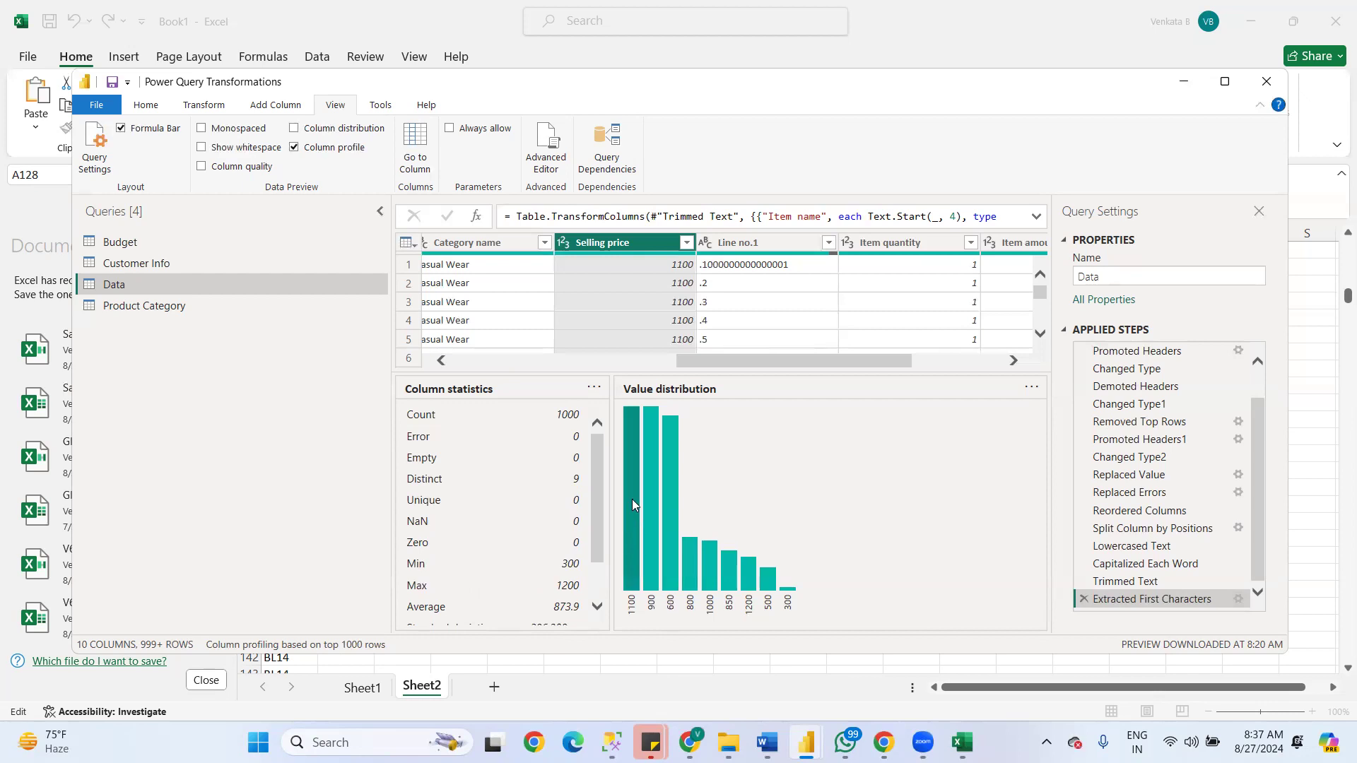
mouse_move(630, 436)
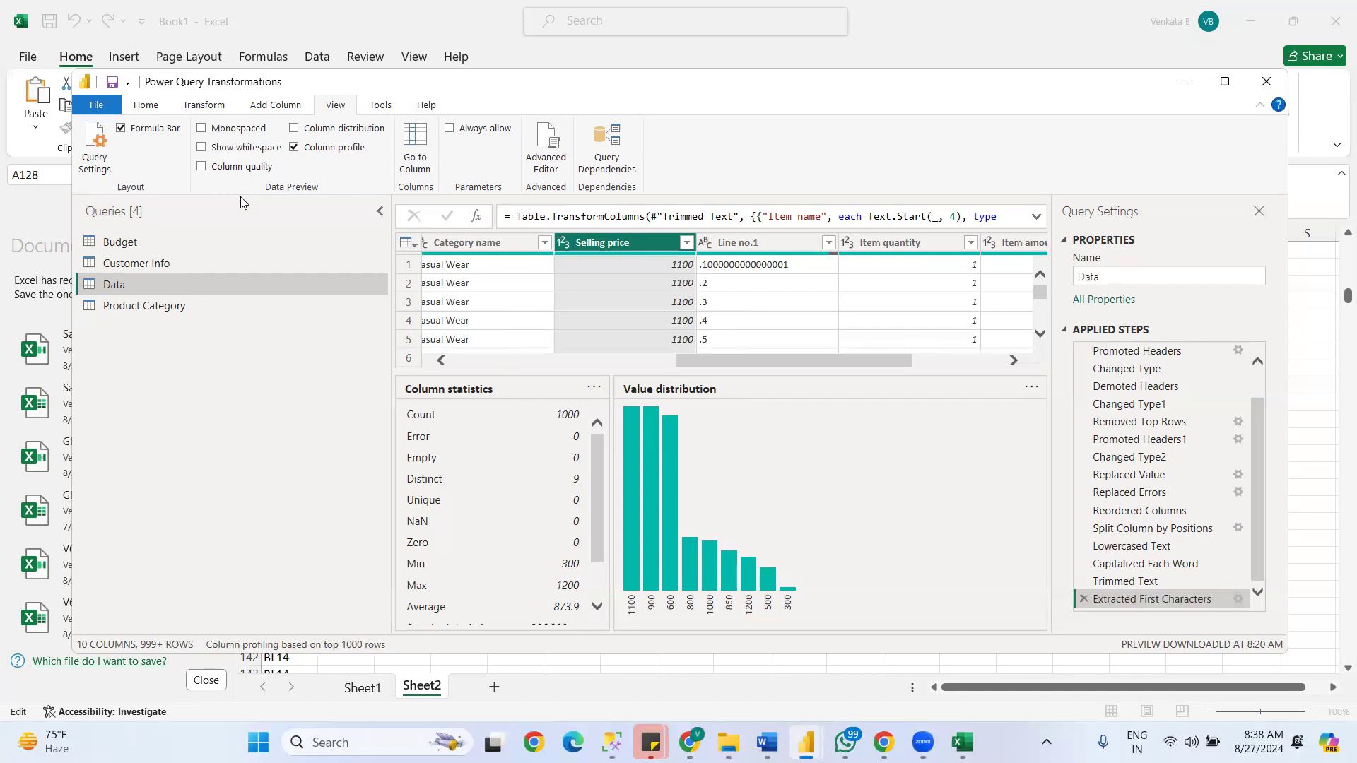
- Use Go to Column to jump to the Category name column
left_click(416, 164)
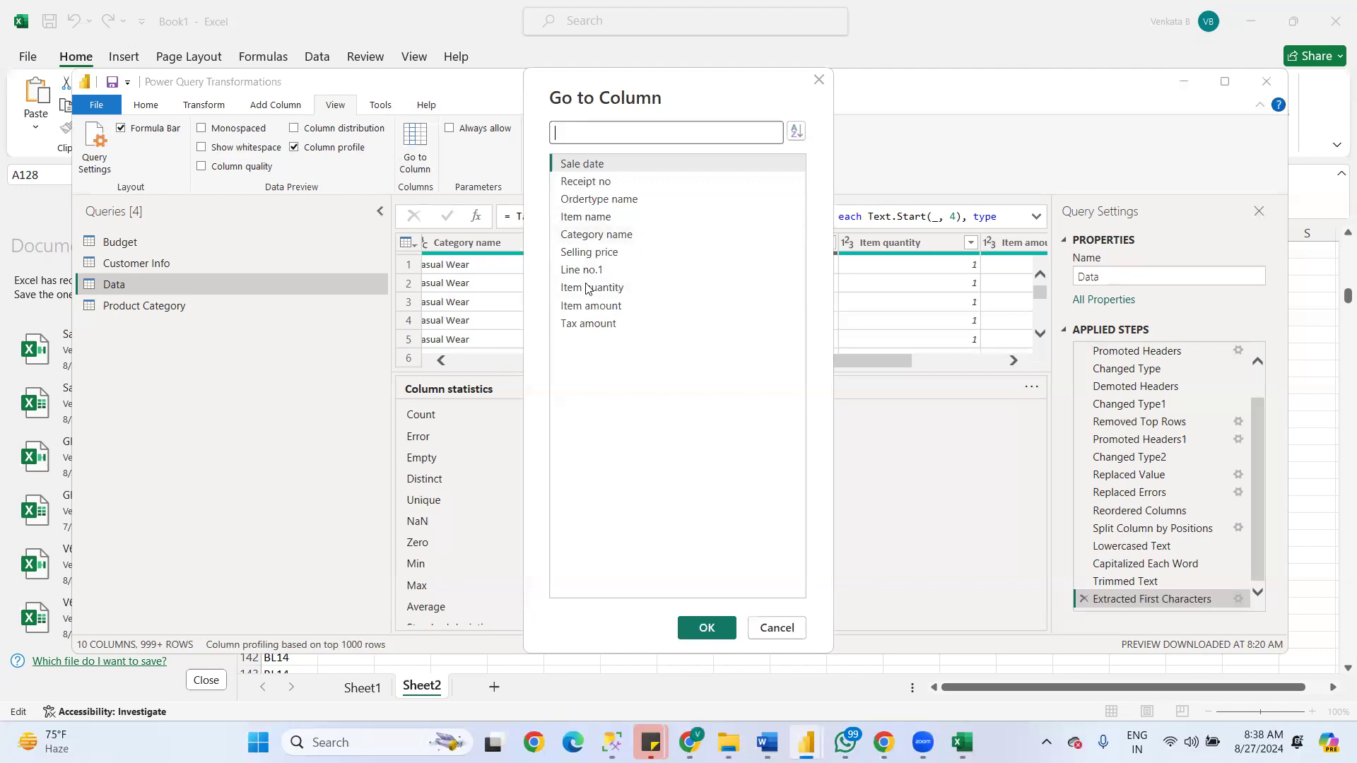
left_click(593, 235)
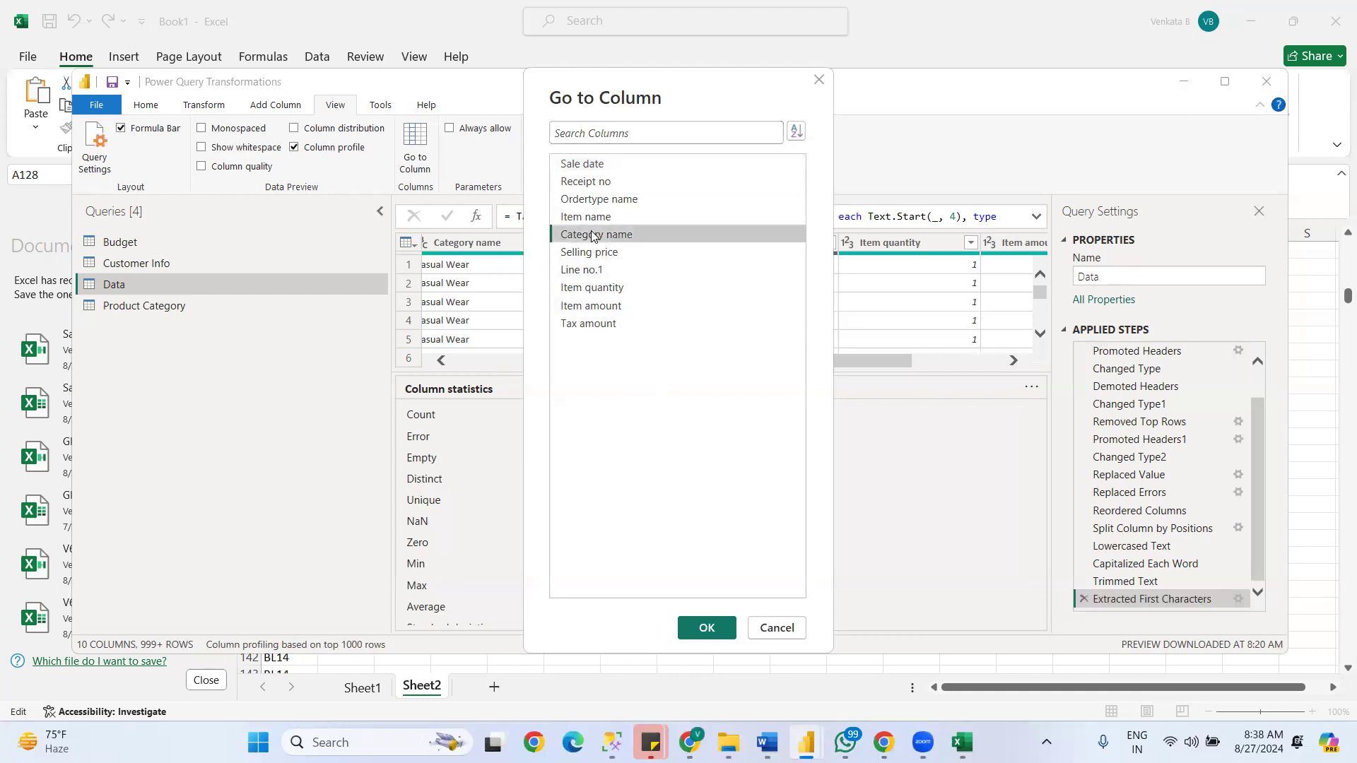
left_click(705, 626)
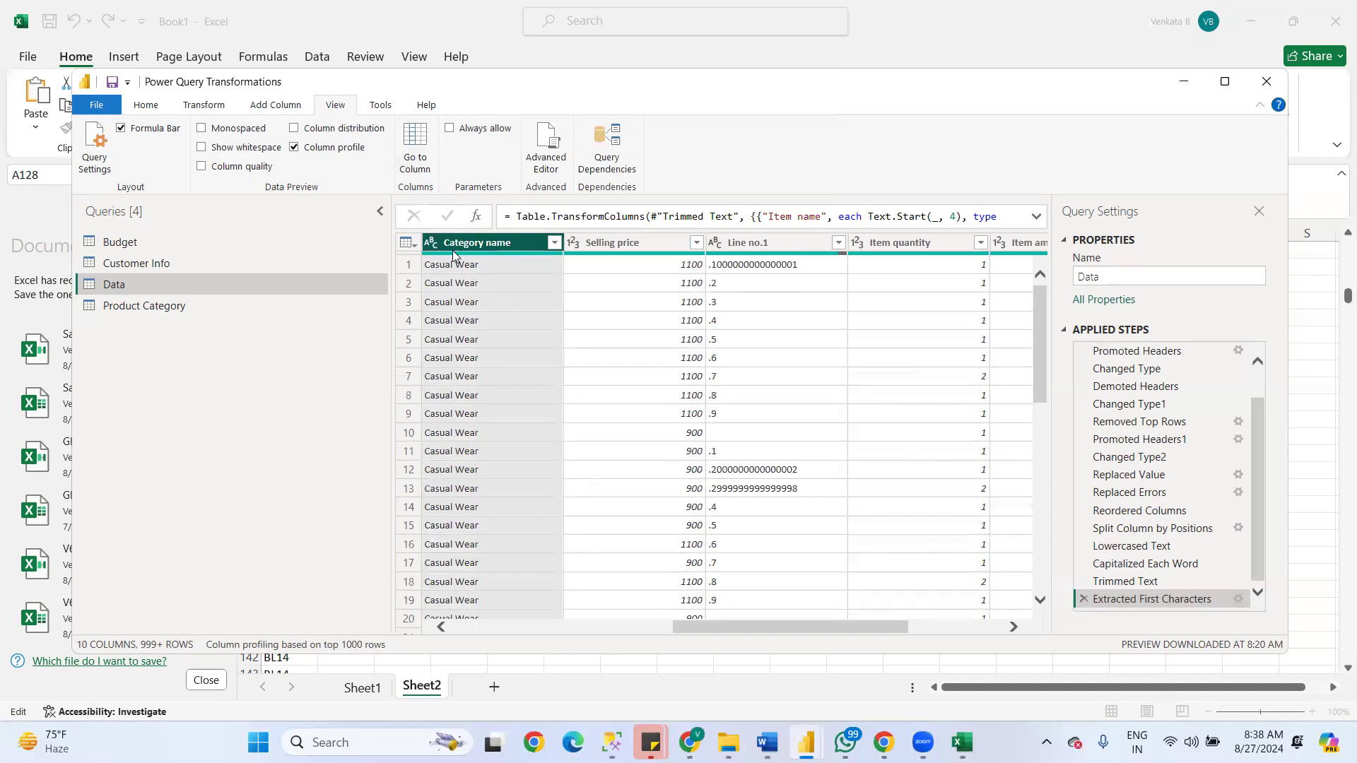
- Filter the Category name column to rows that begin with "Ac"
left_click(555, 244)
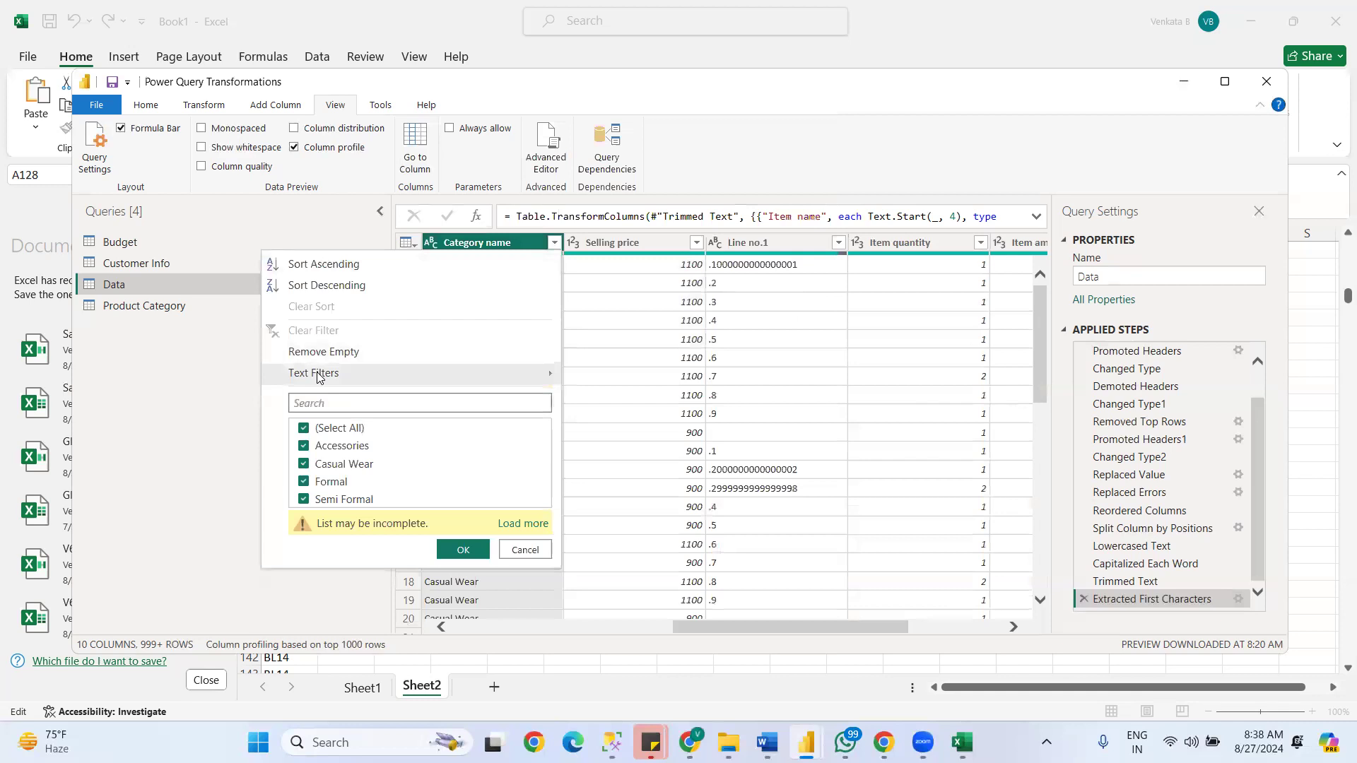
mouse_move(317, 375)
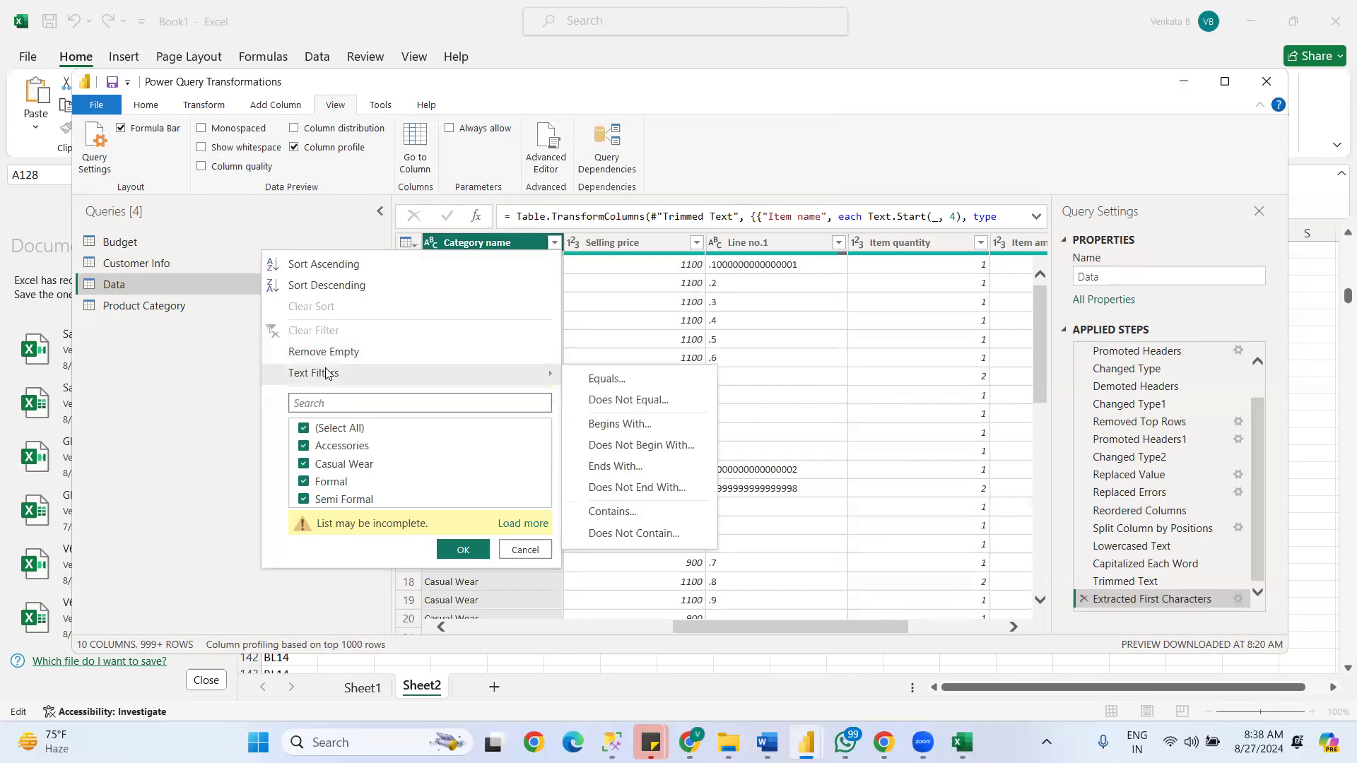
left_click(615, 425)
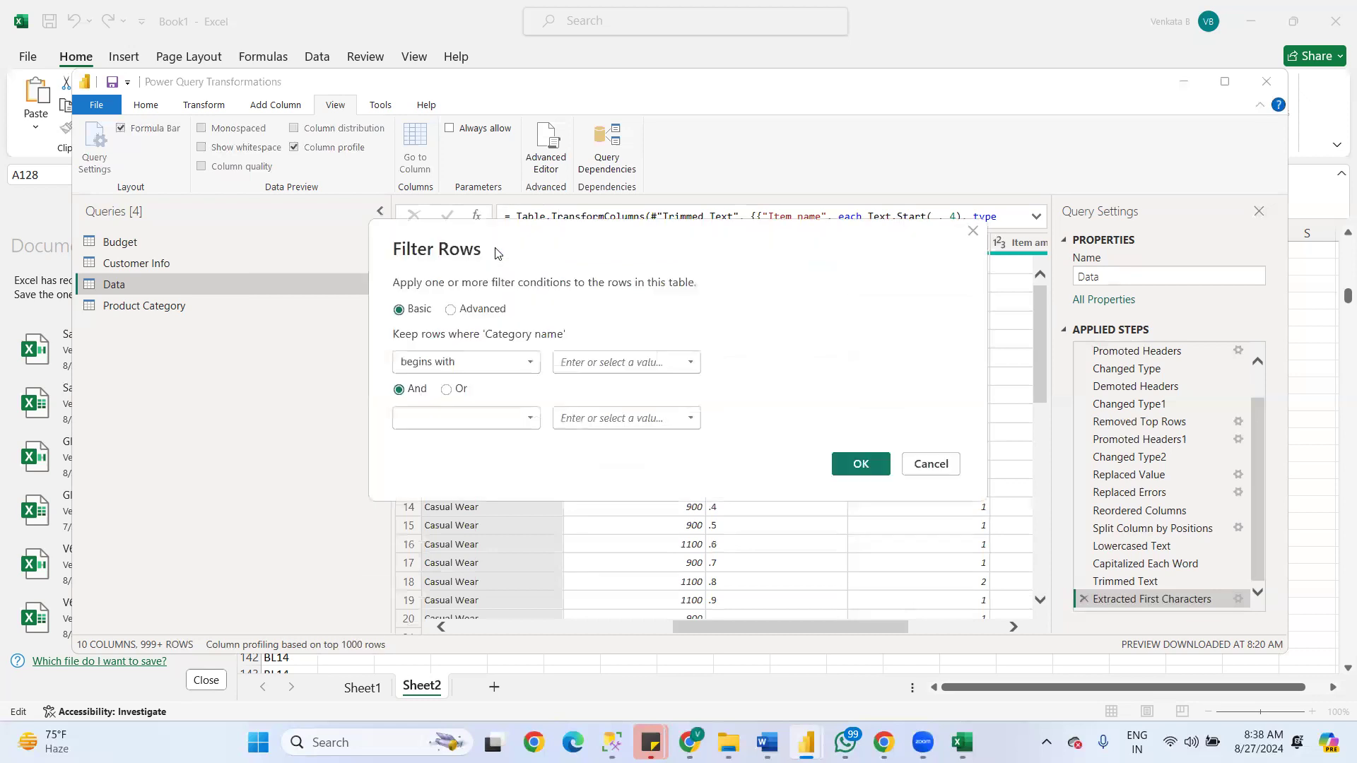
type("Ac")
left_click(861, 464)
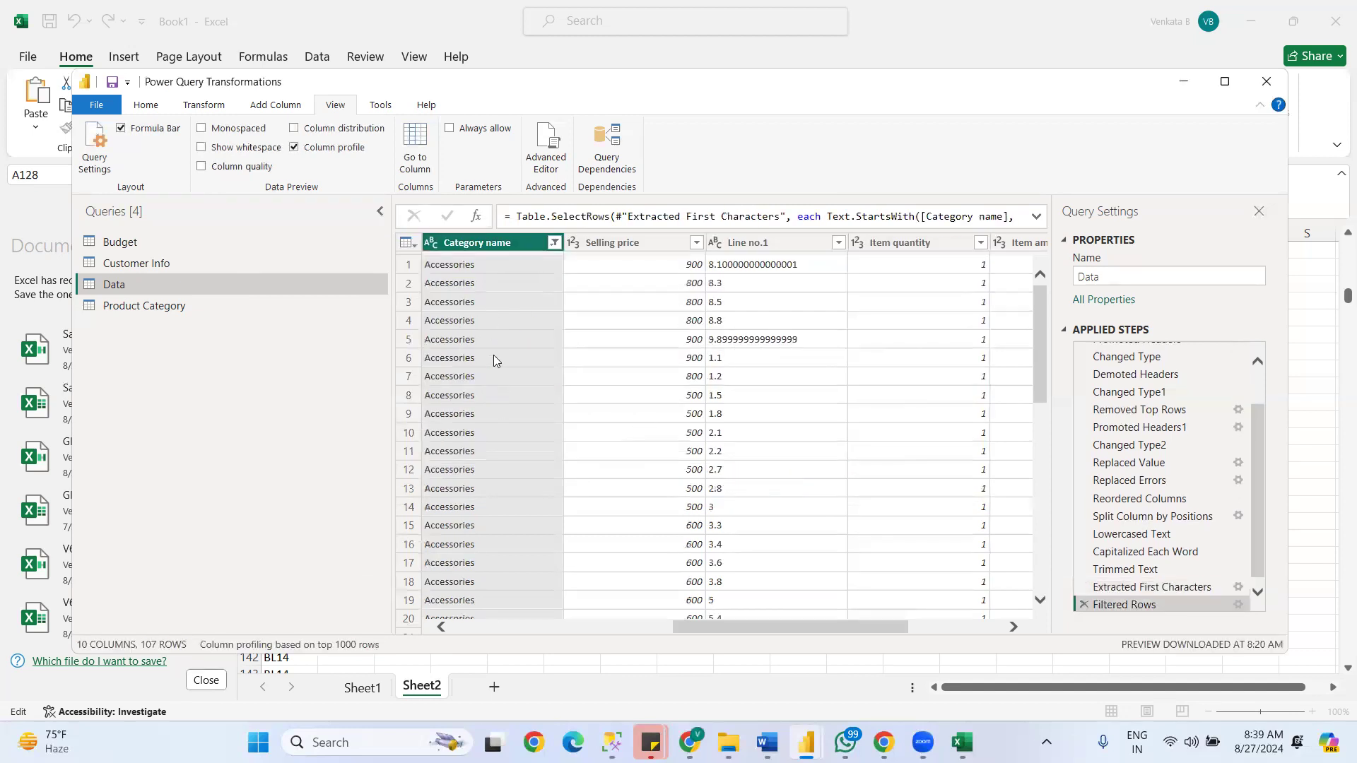
- Review the filtered values of the Category name column and clear its filter
left_click(553, 244)
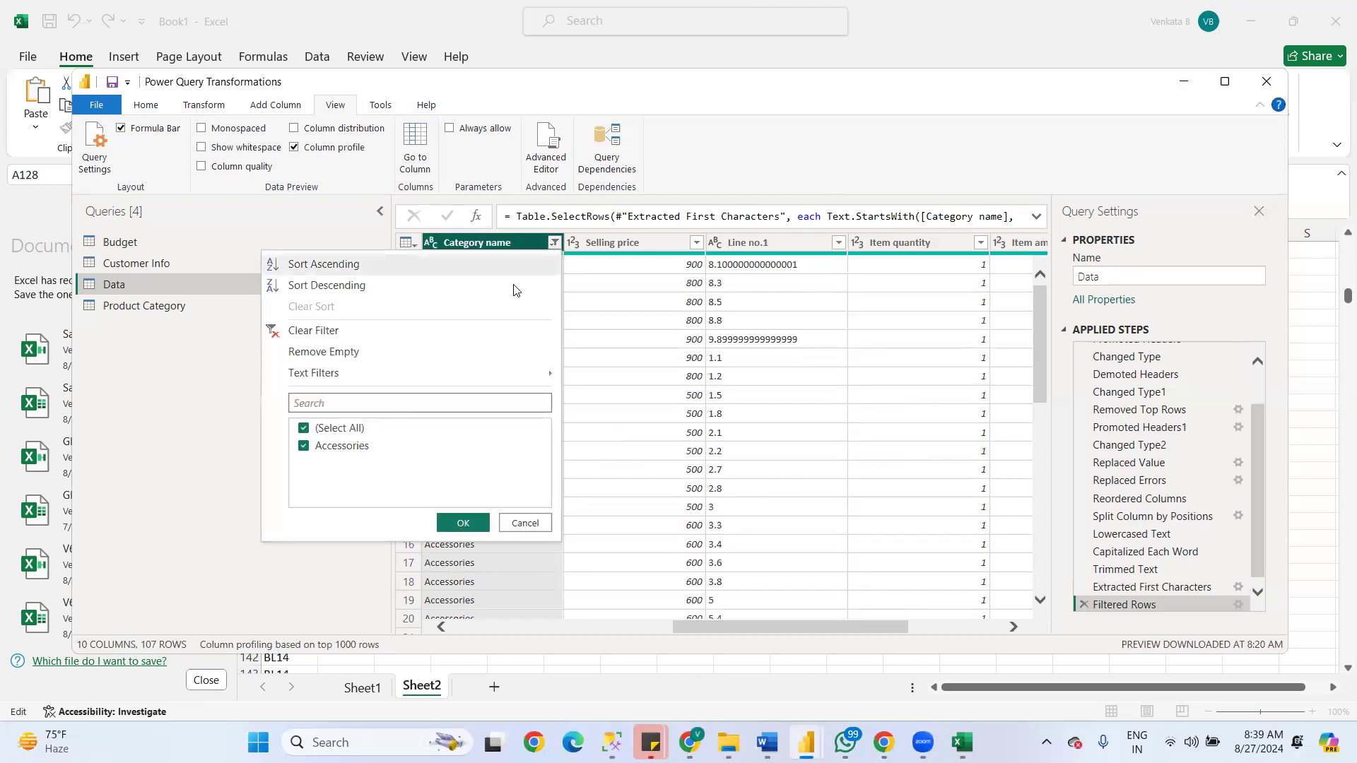
left_click(531, 519)
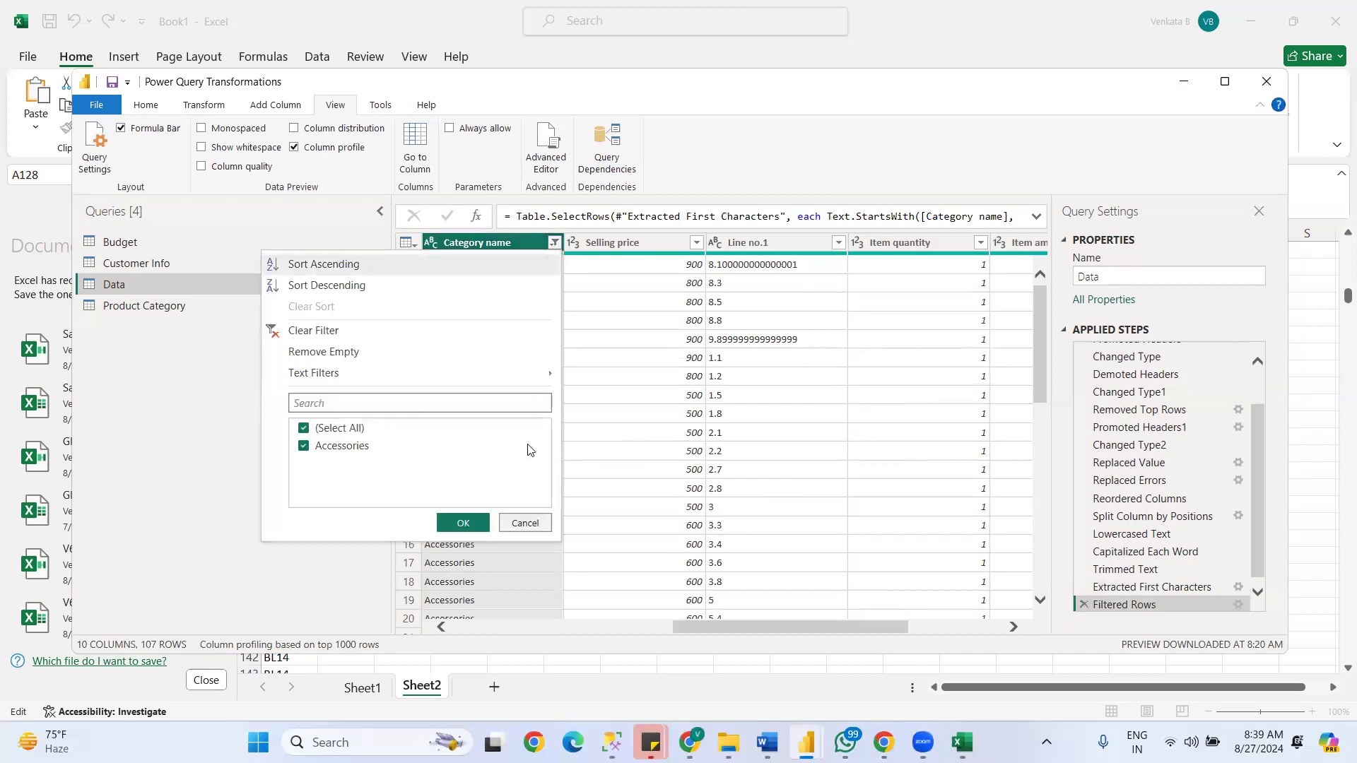
left_click(553, 244)
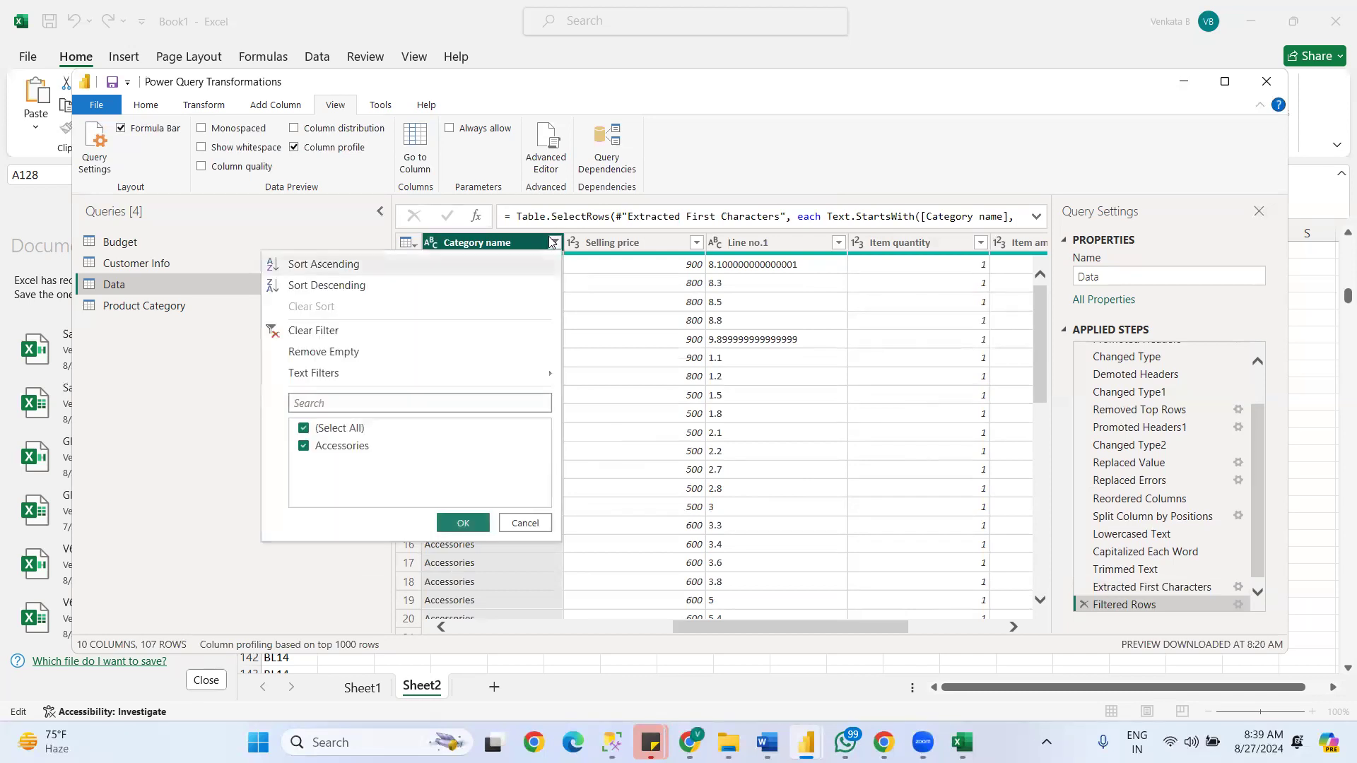
left_click(310, 327)
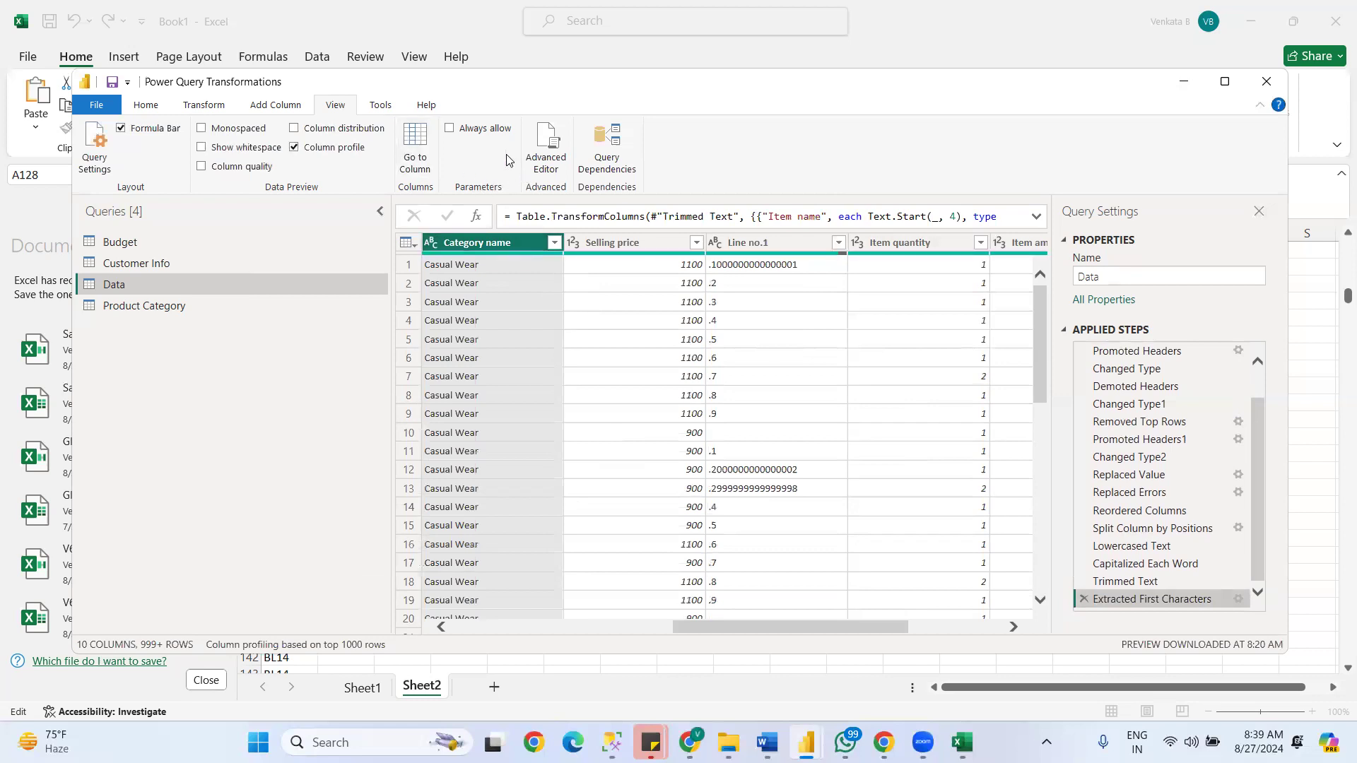
- Examine the full M code of the Data query in the Advanced Editor and leave it without changes
left_click(550, 170)
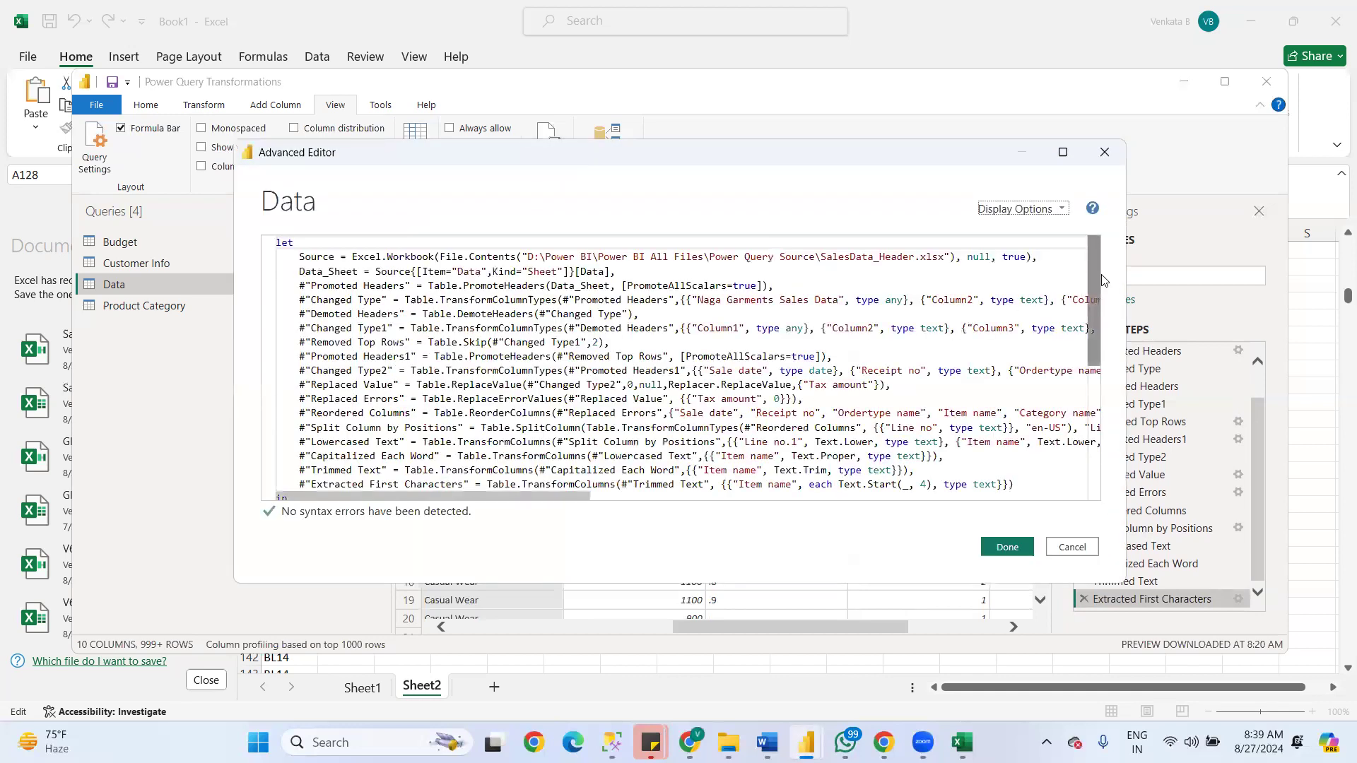
mouse_move(1094, 283)
left_mouse_down()
mouse_move(1111, 458)
mouse_move(1095, 305)
left_mouse_up()
left_click_drag(470, 468, 707, 234)
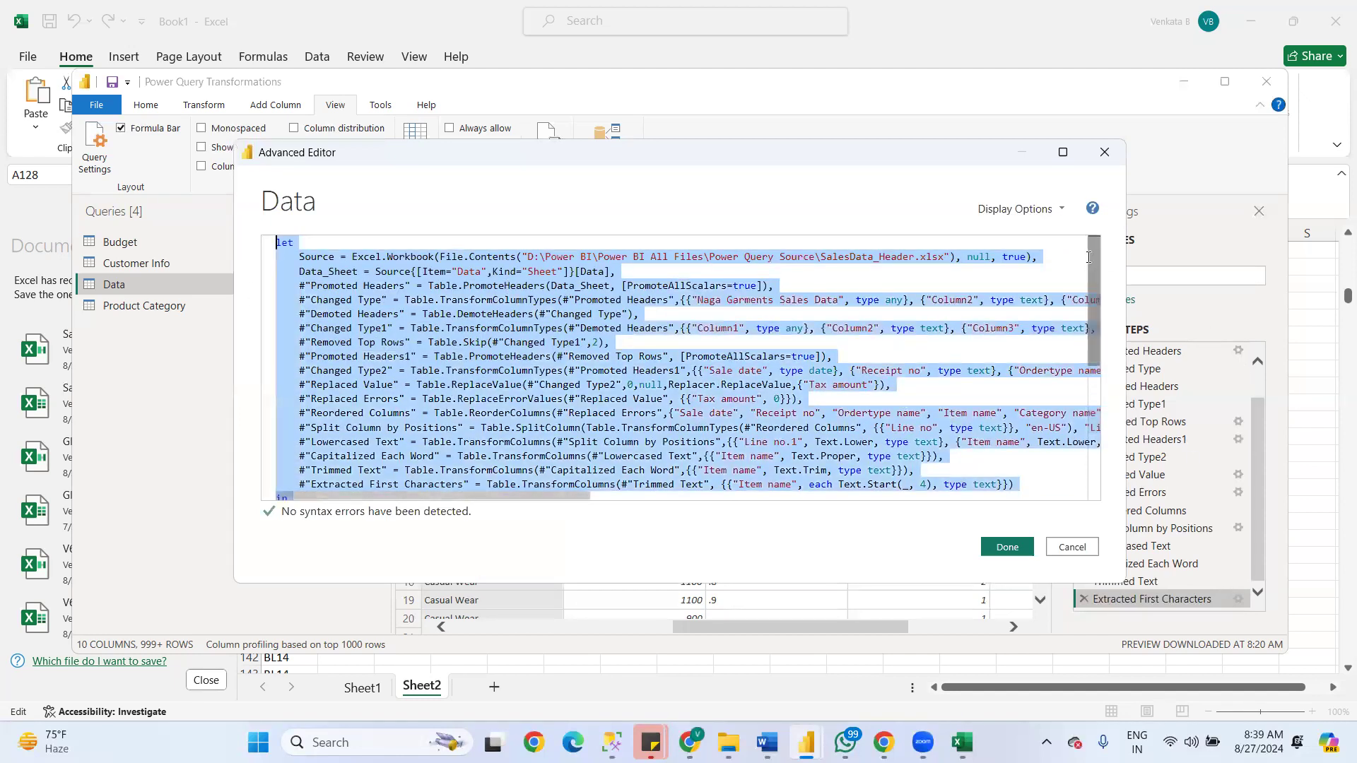
mouse_move(1093, 281)
left_mouse_down()
mouse_move(1107, 319)
mouse_move(1096, 269)
mouse_move(1107, 336)
mouse_move(1106, 281)
left_mouse_up()
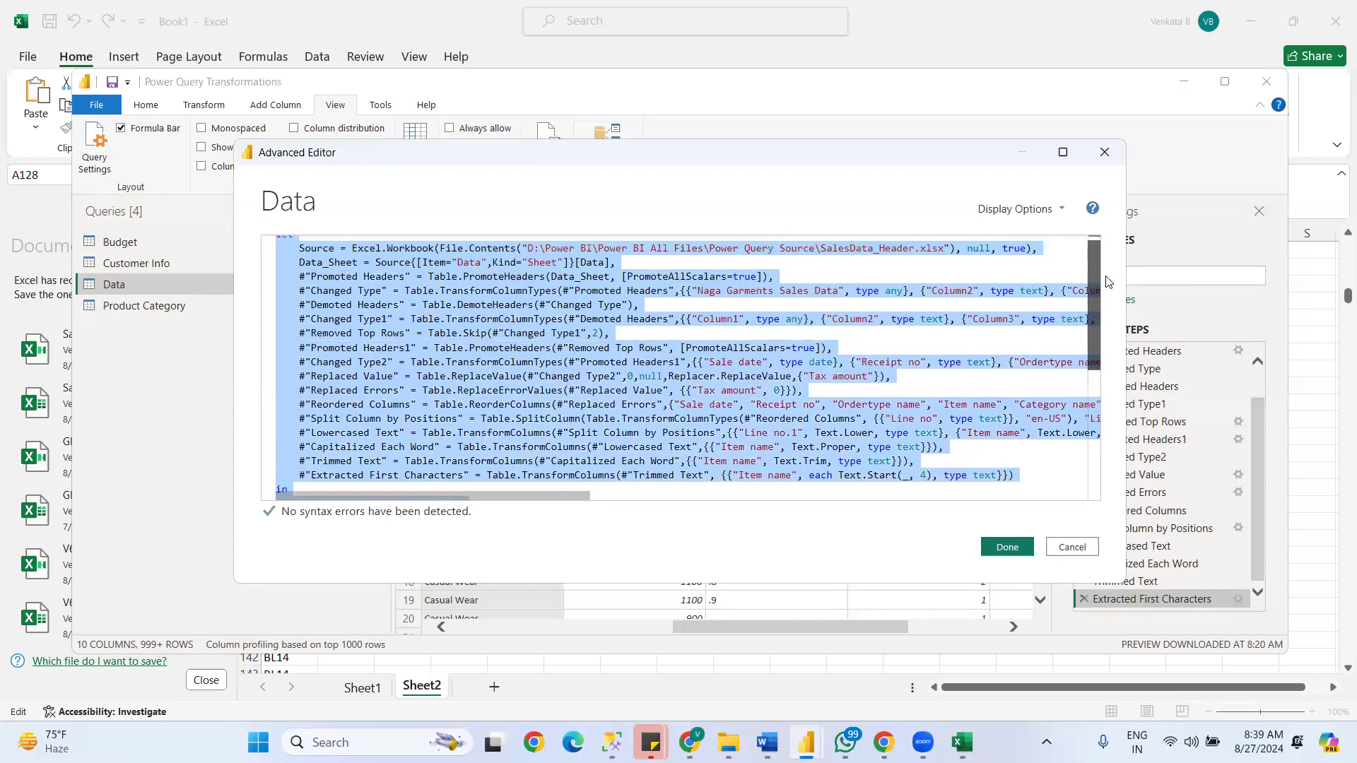
left_click(1075, 548)
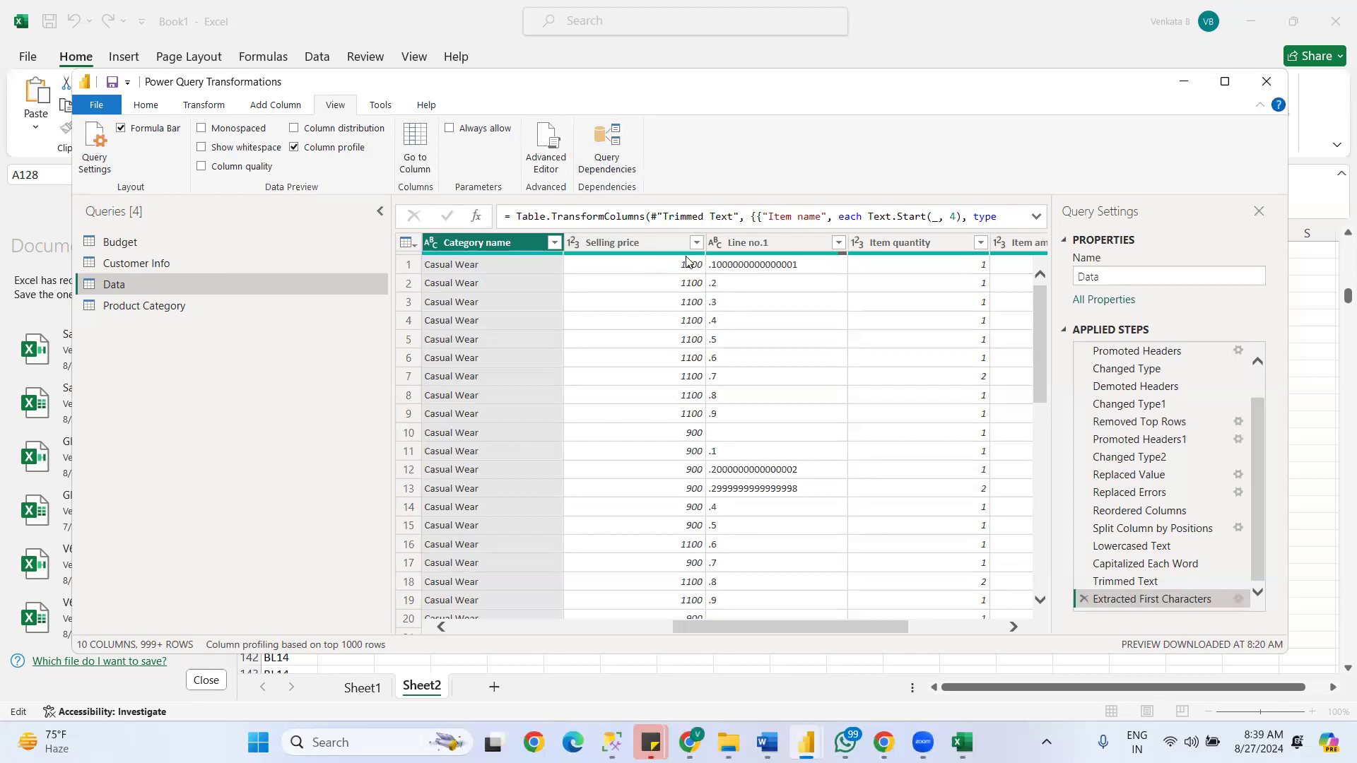
- Inspect the Query Dependencies diagram linking the queries to their source file, and glance at the diagnostics tools
left_click(601, 161)
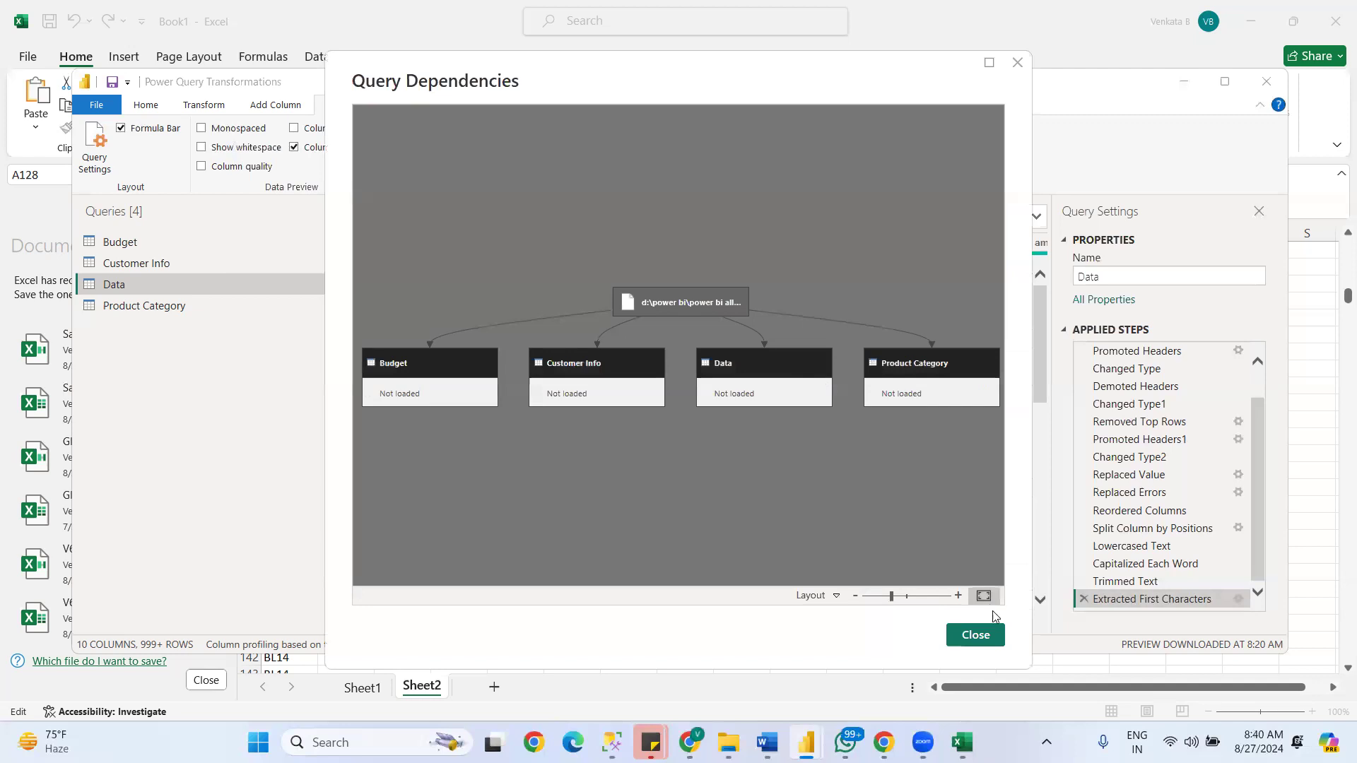
left_click(978, 631)
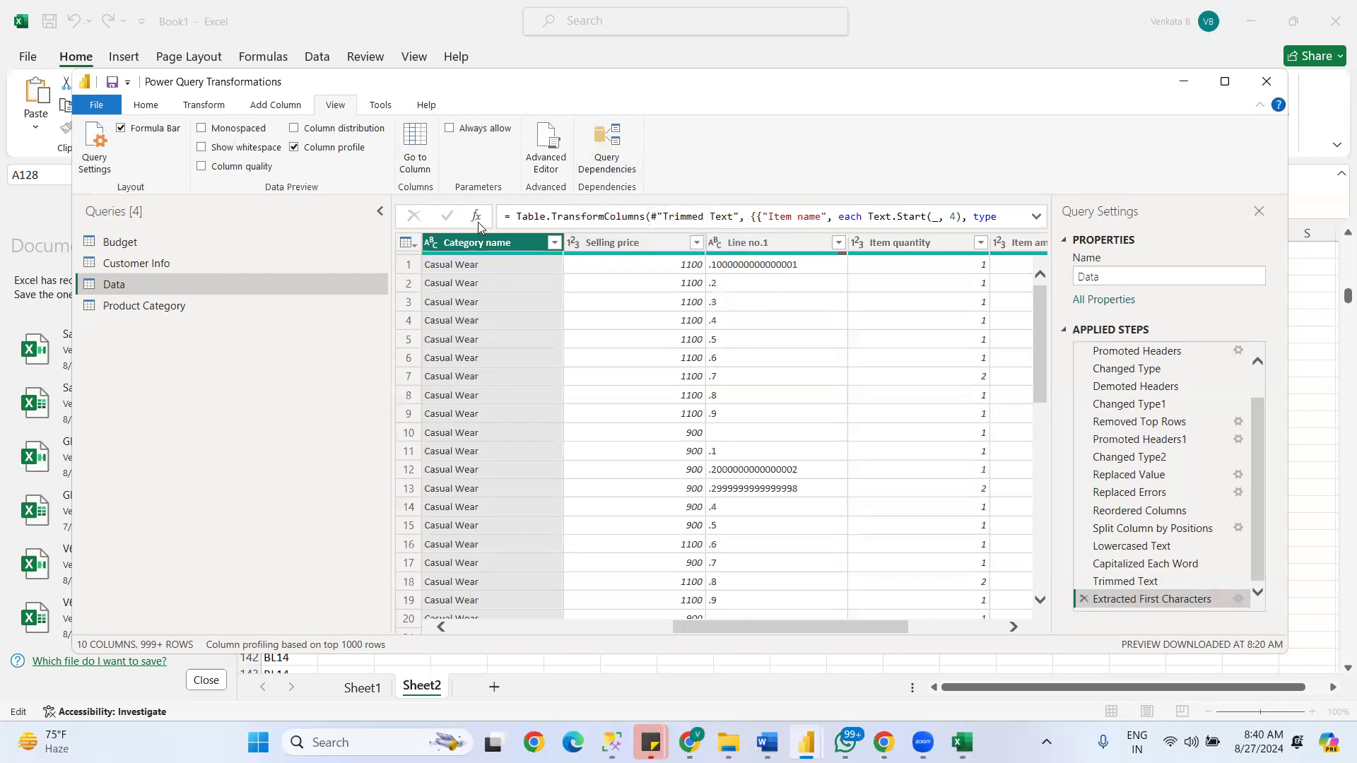
left_click(380, 111)
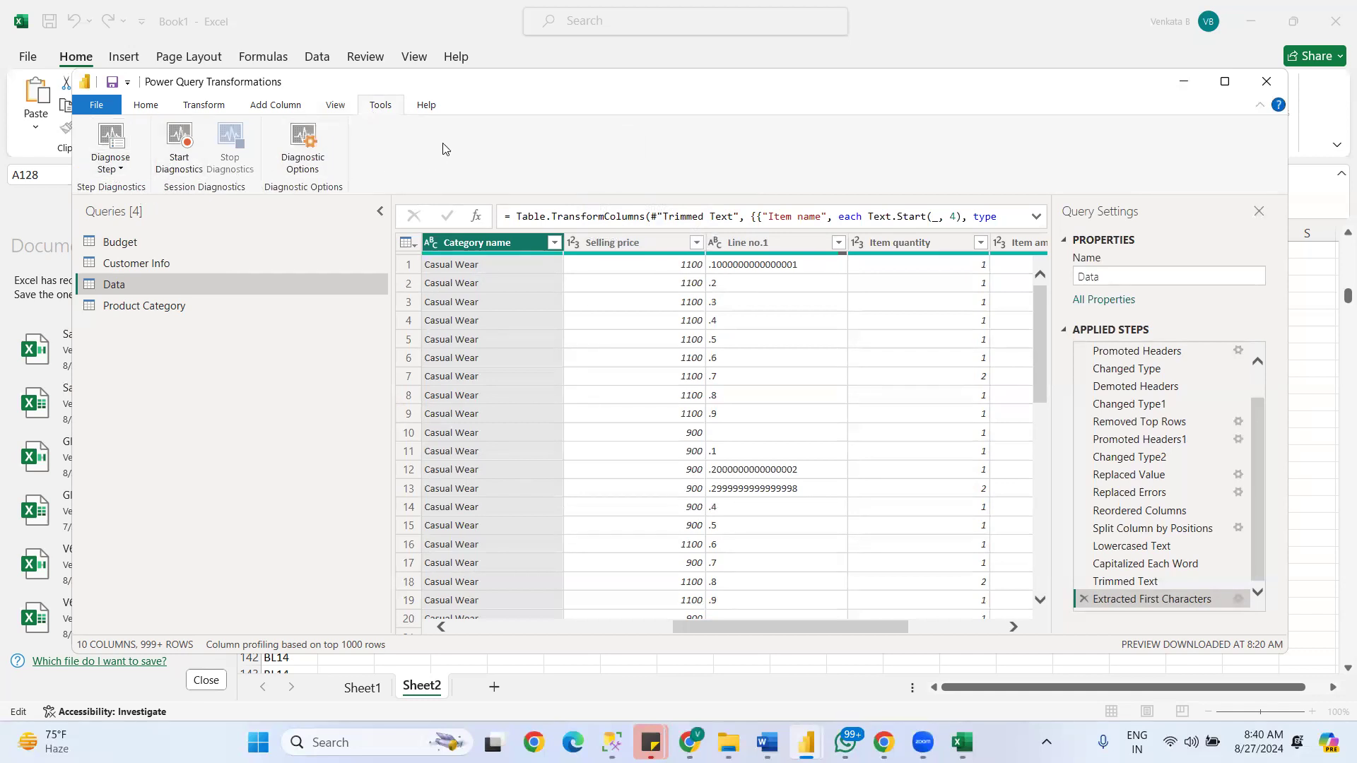
left_click(334, 107)
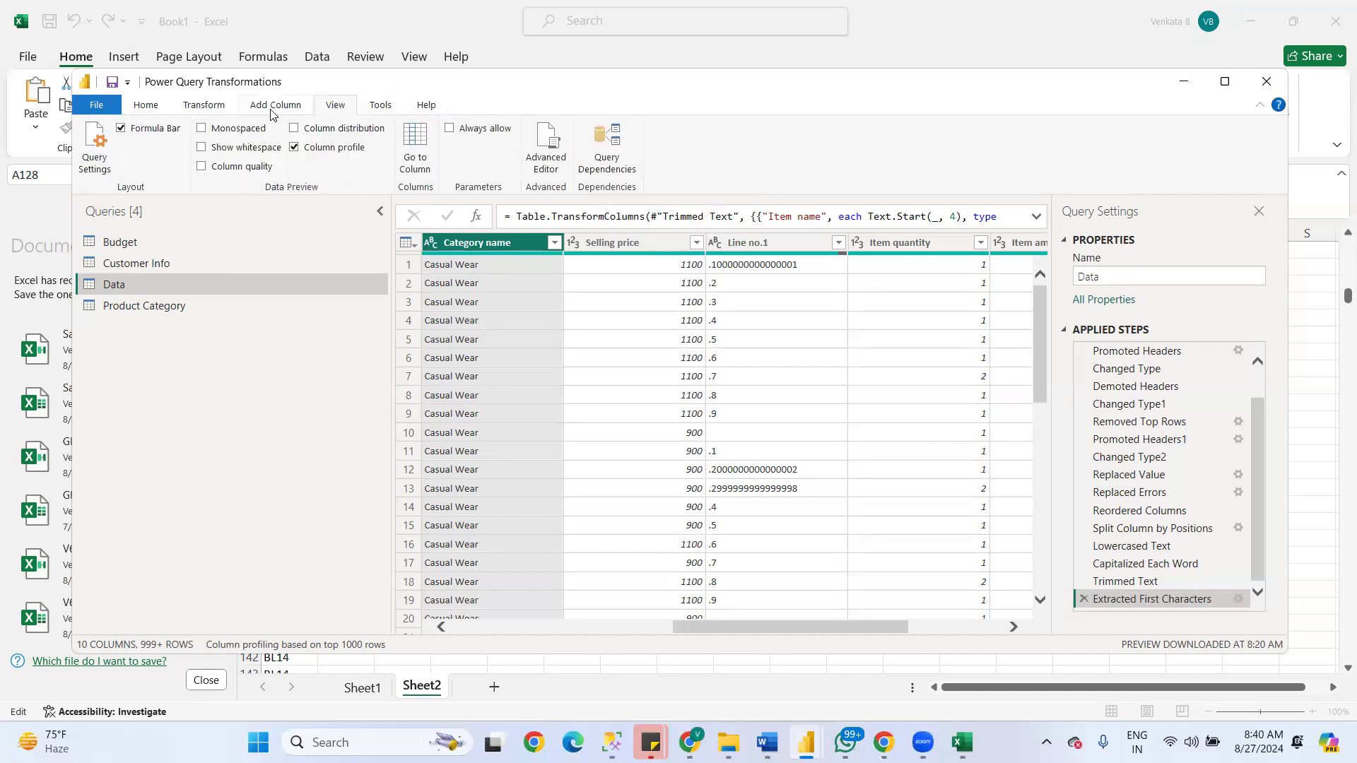
- Apply the query changes, close the Power Query Editor and show the loaded tables in Model view
left_click(147, 107)
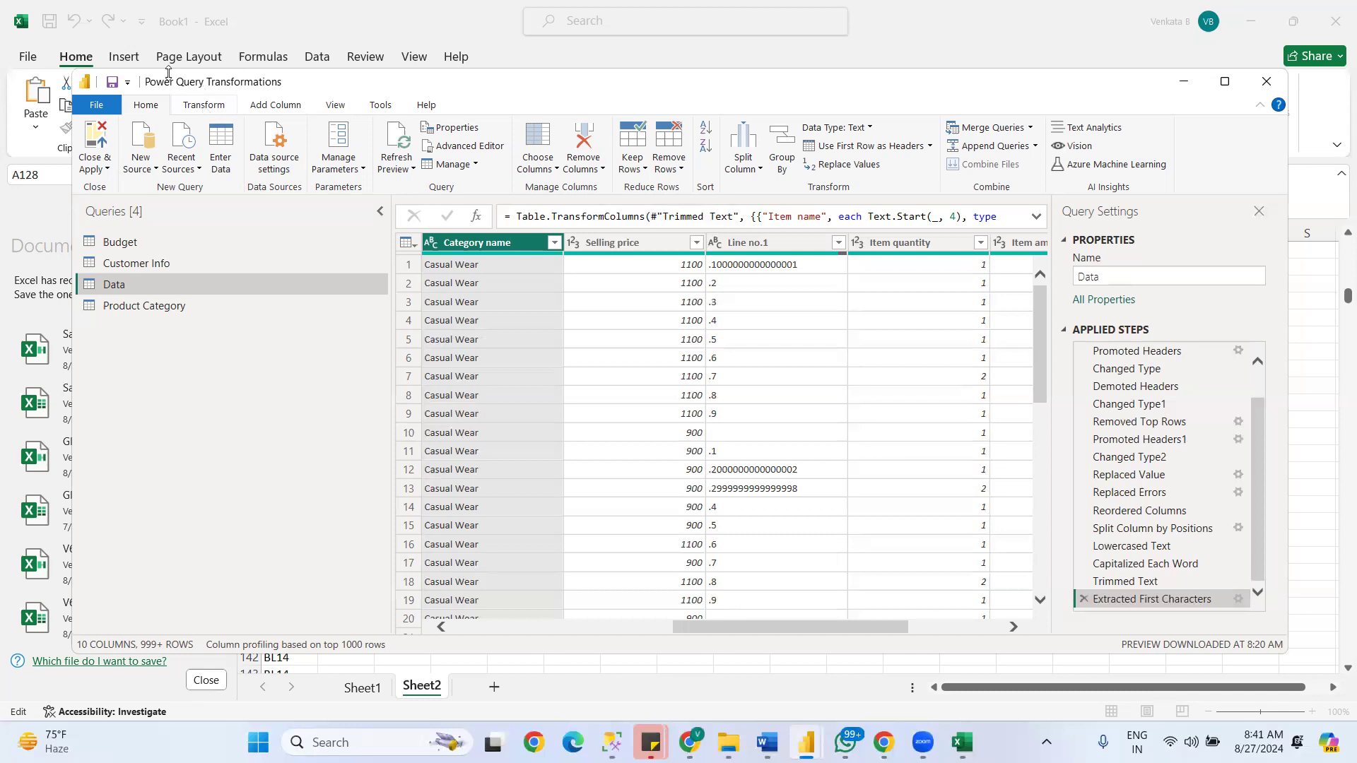
left_click(99, 164)
left_click(136, 188)
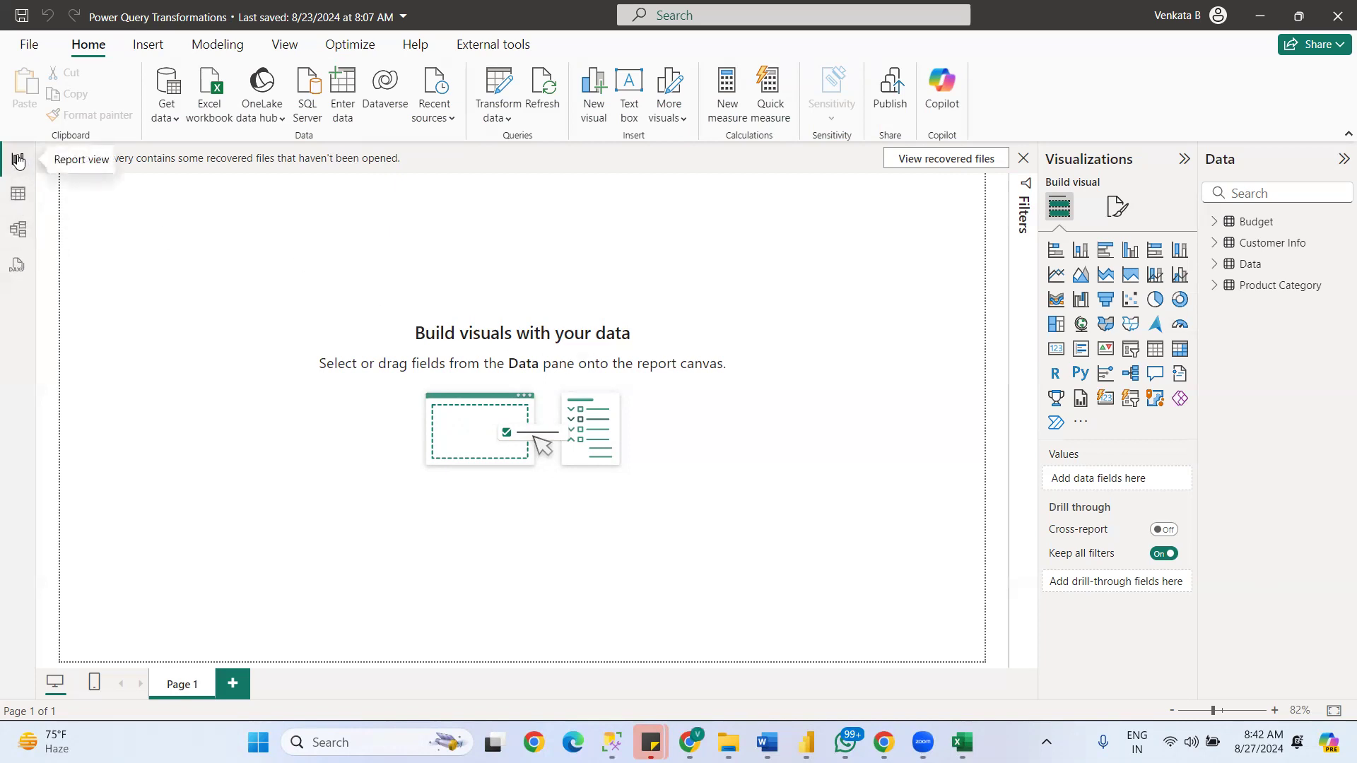
left_click(19, 232)
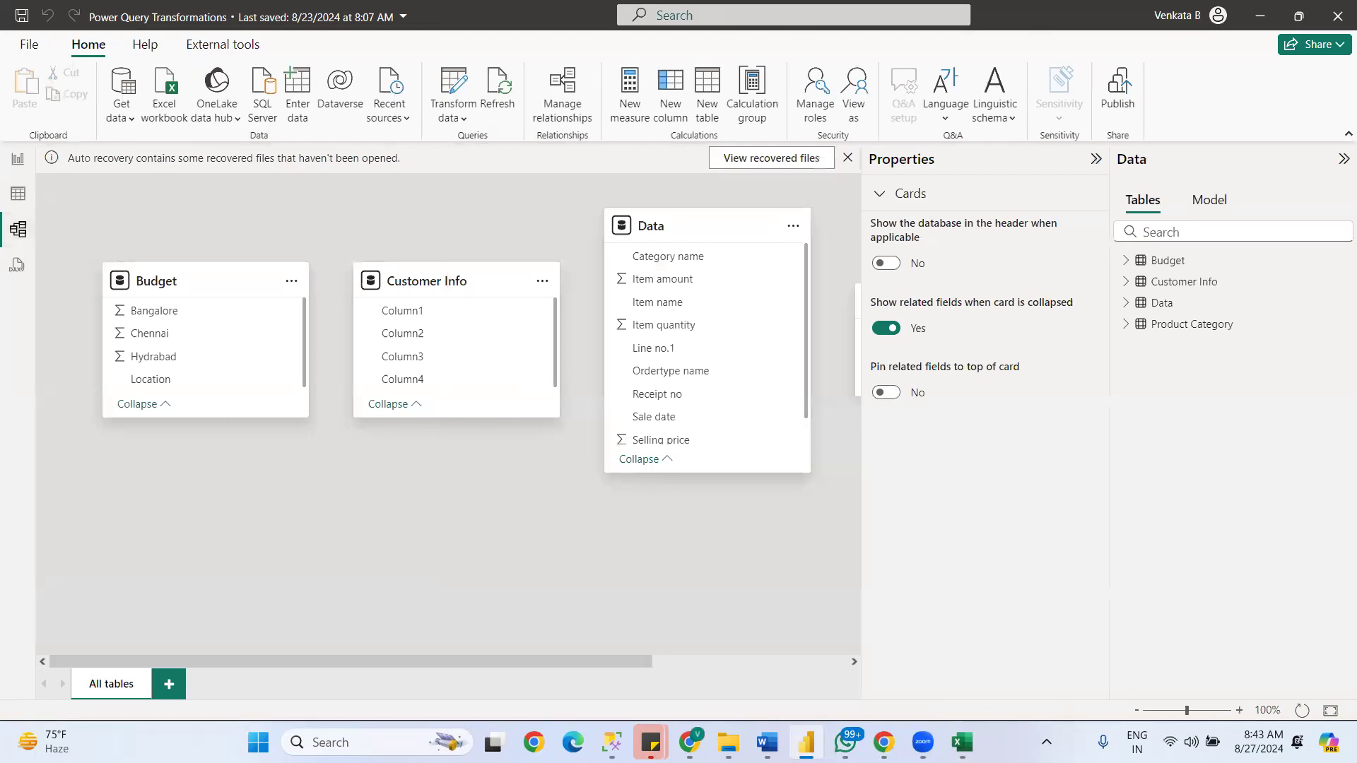
- Switch to Word to view the document on fact and dimension tables, and return to Power BI Desktop
mouse_move(767, 742)
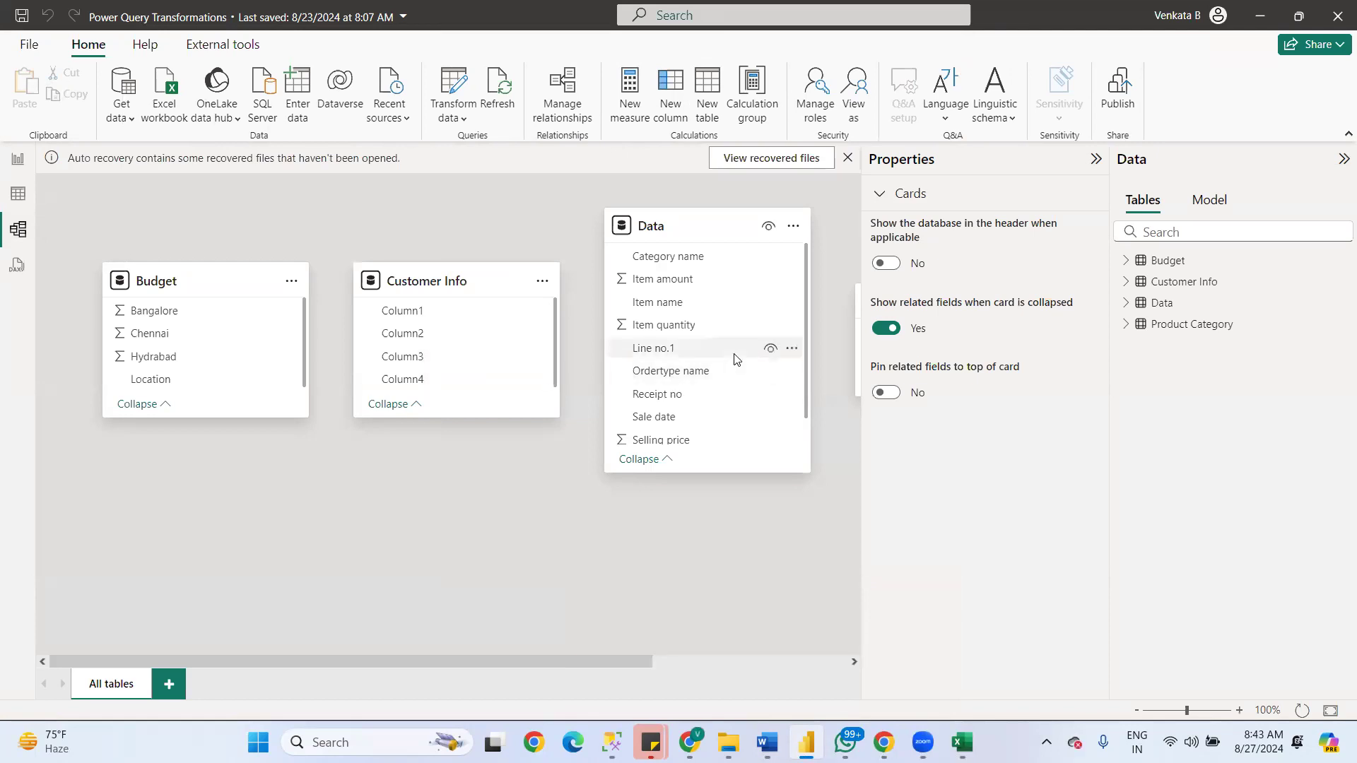
mouse_move(845, 743)
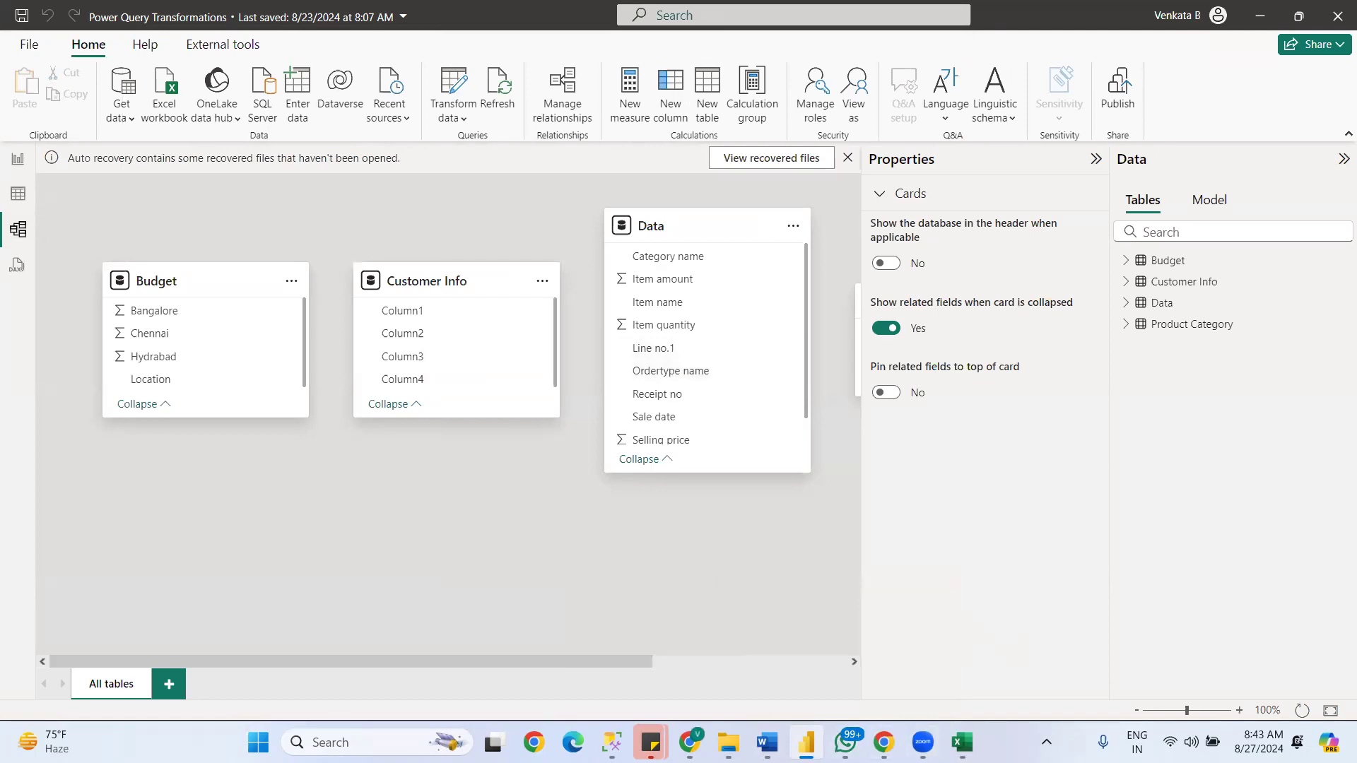
left_click(963, 743)
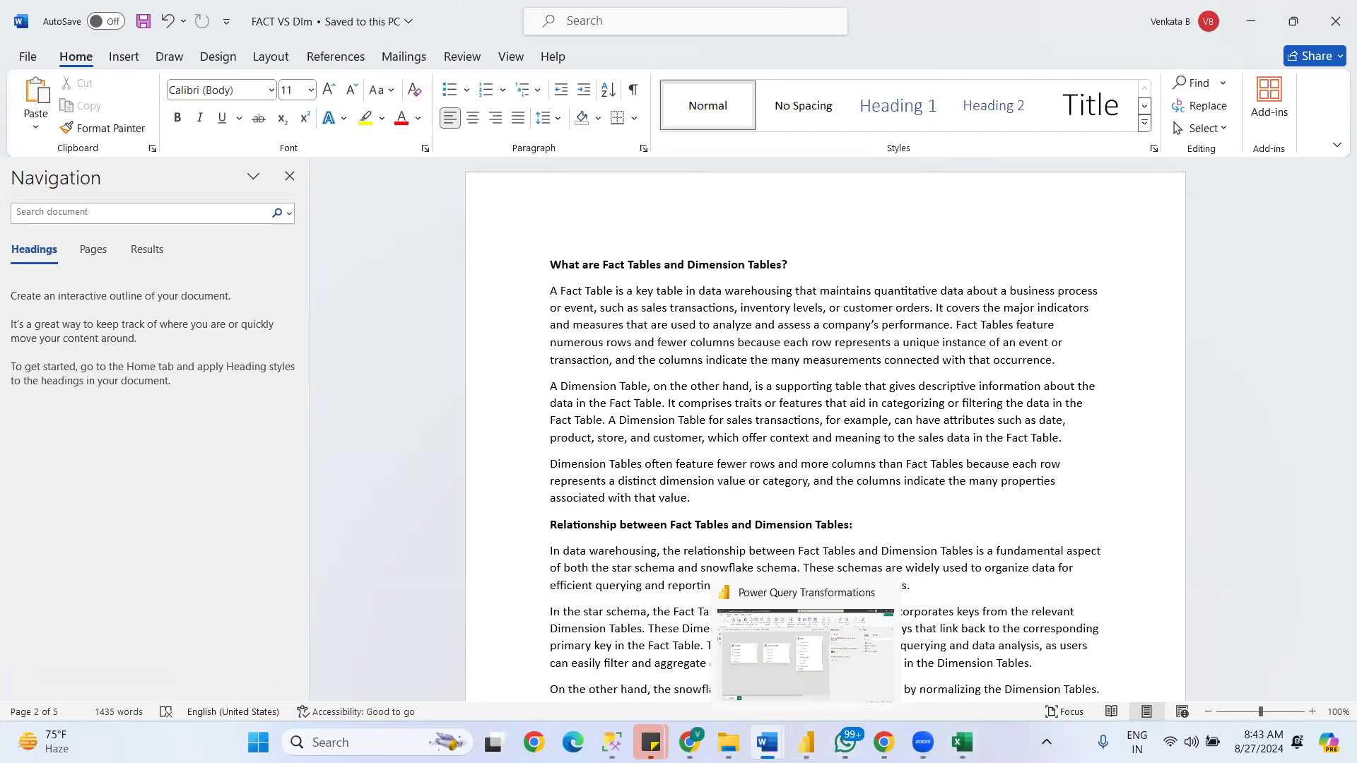
left_click(807, 743)
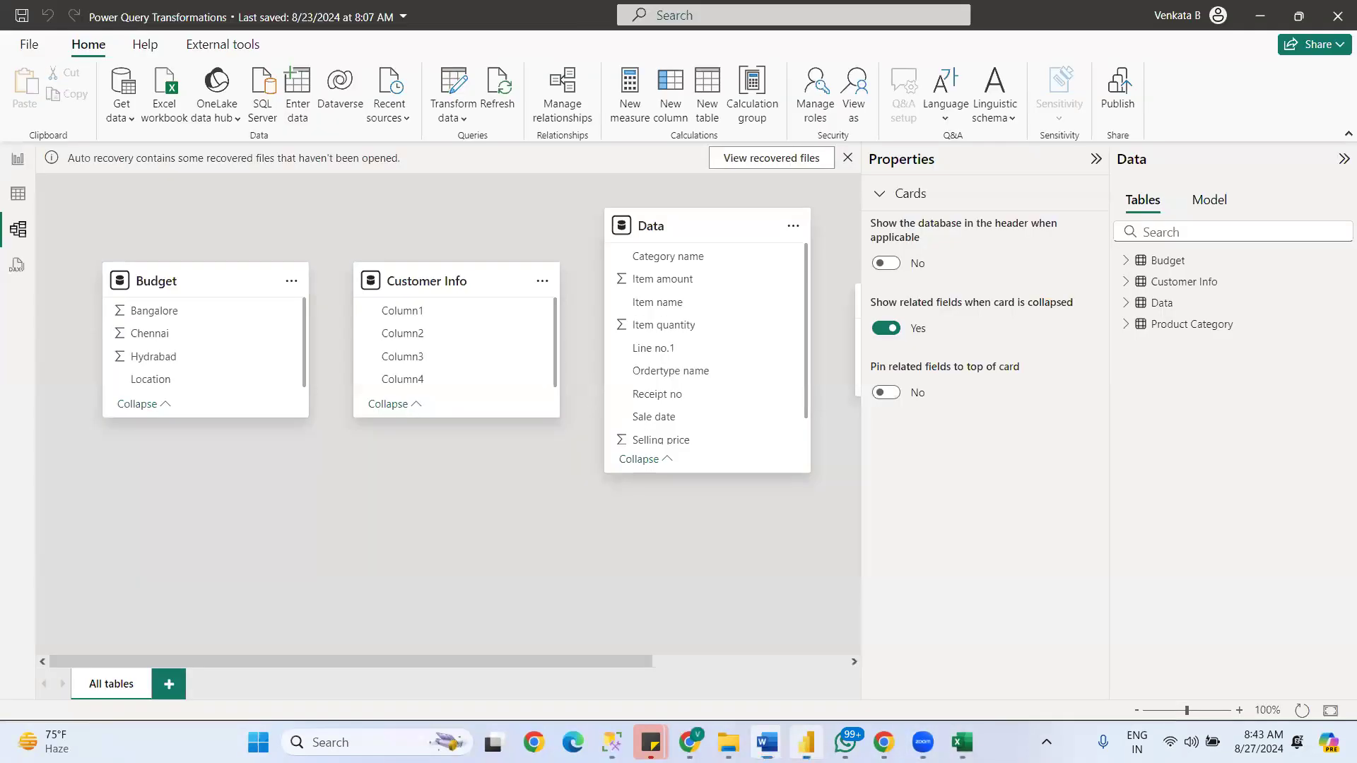
left_click(124, 120)
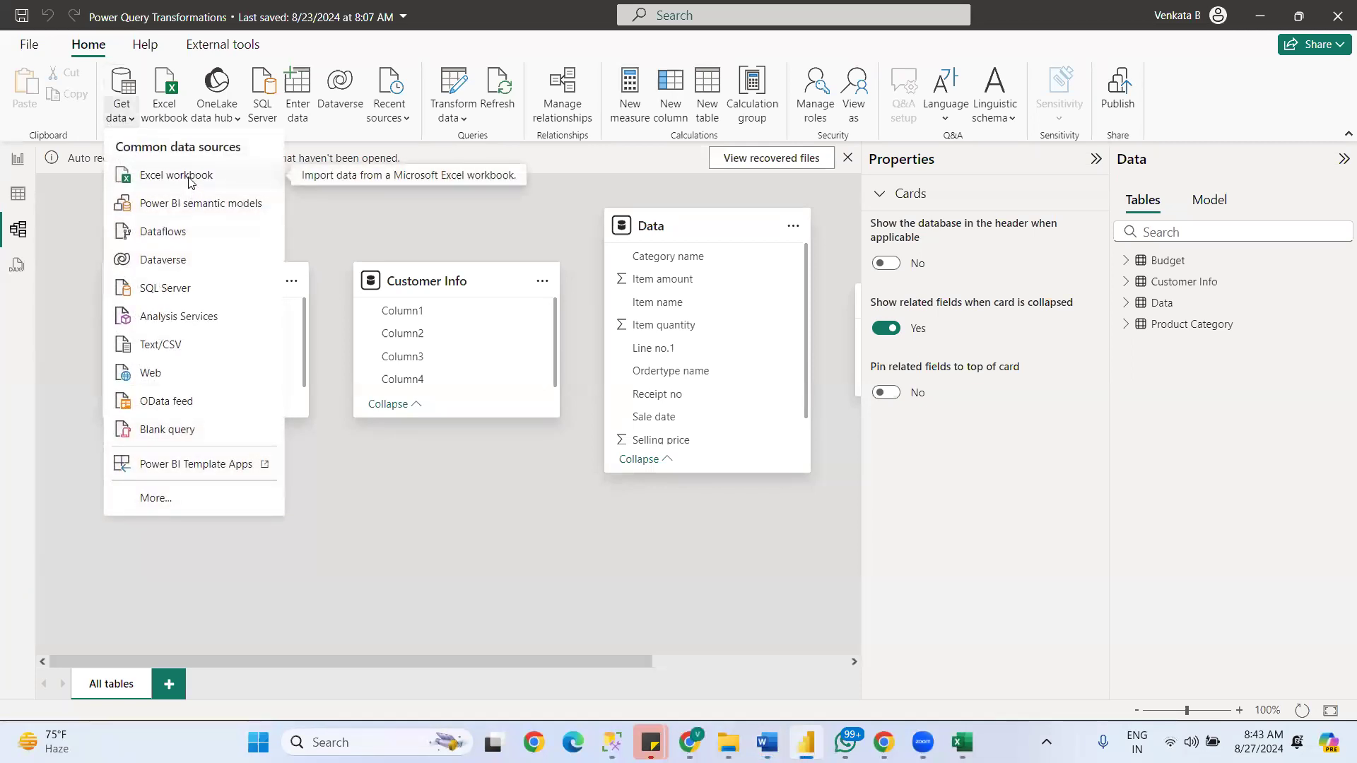
left_click(190, 182)
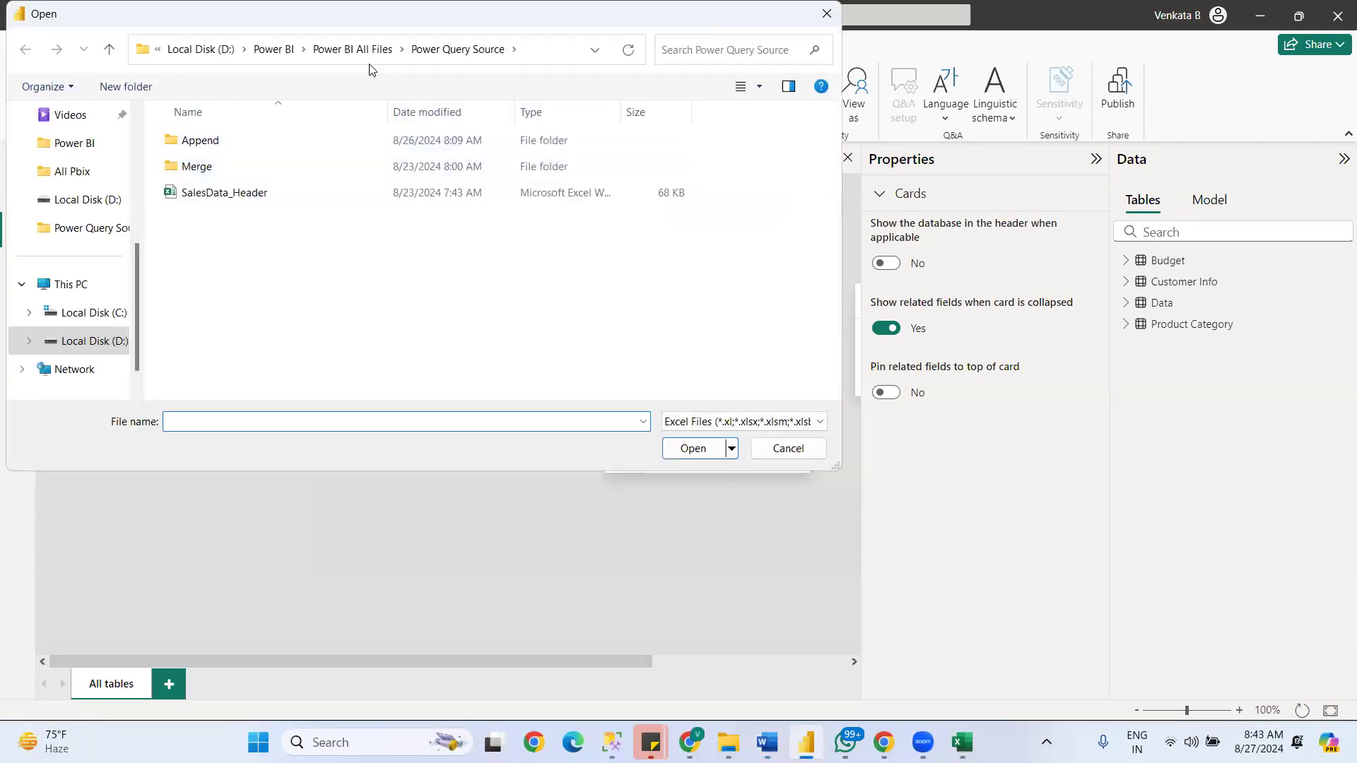
left_click(335, 50)
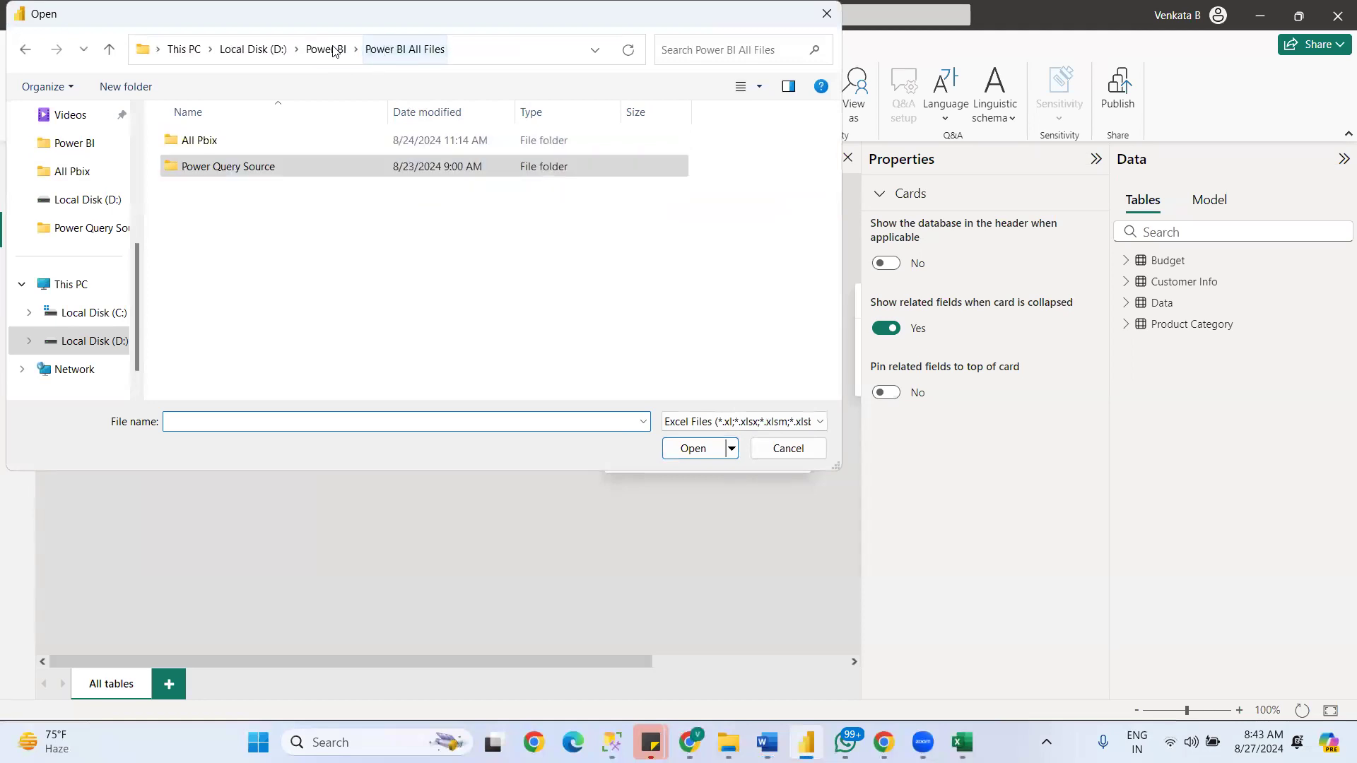
double_click(216, 139)
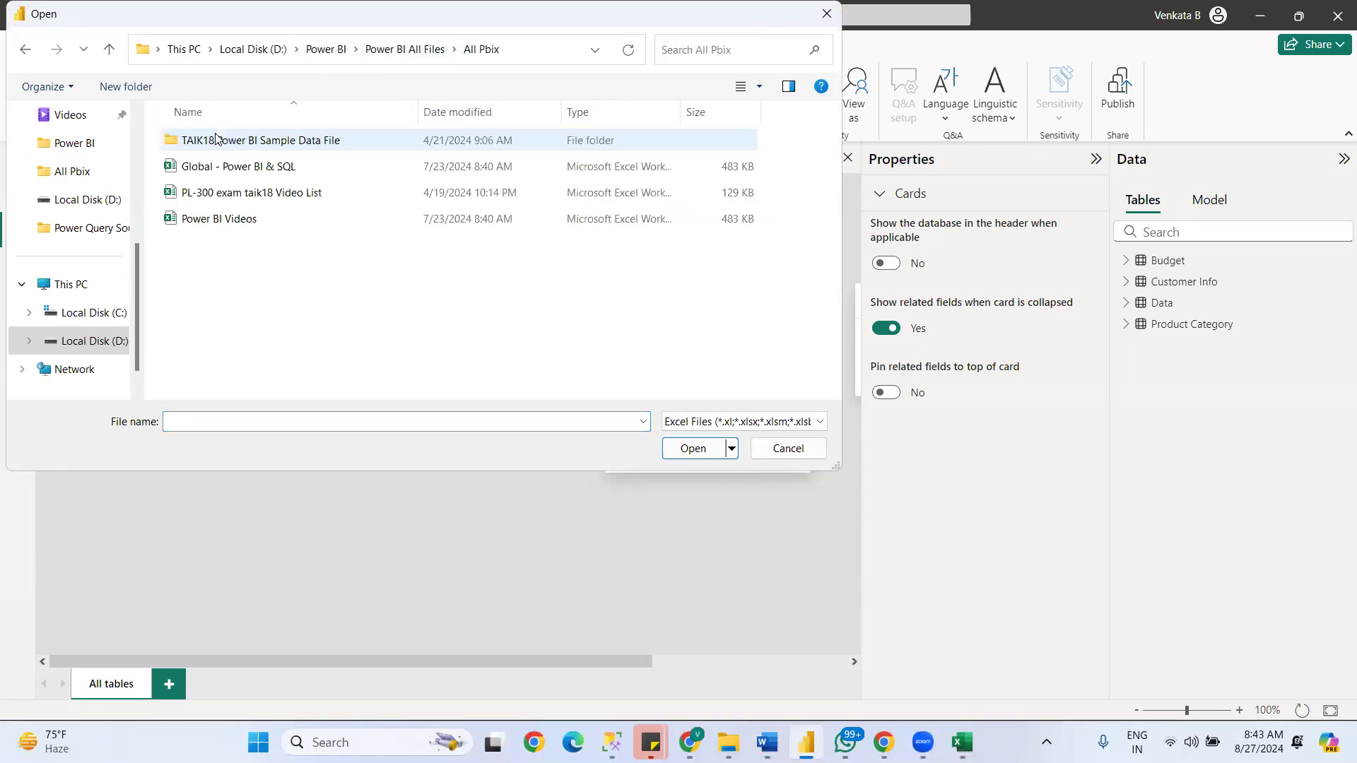
double_click(217, 140)
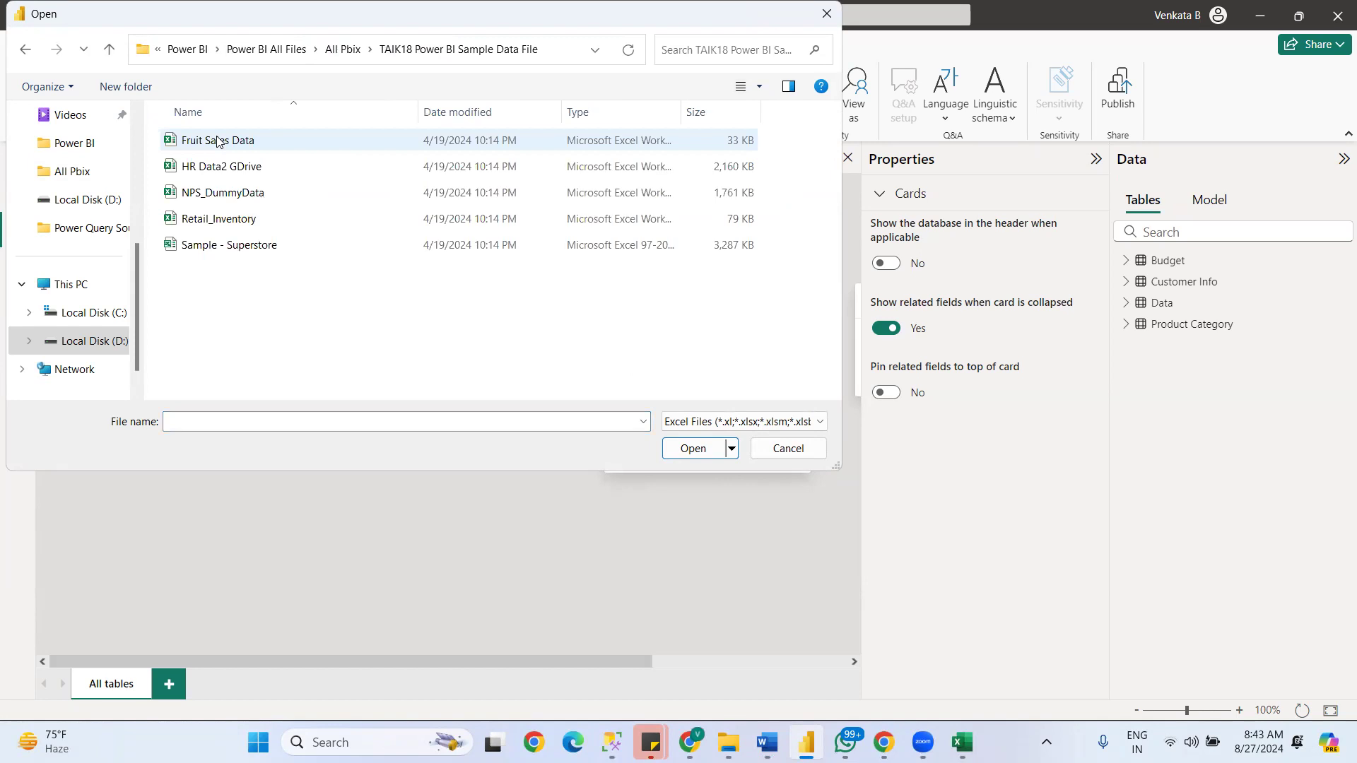
left_click(788, 448)
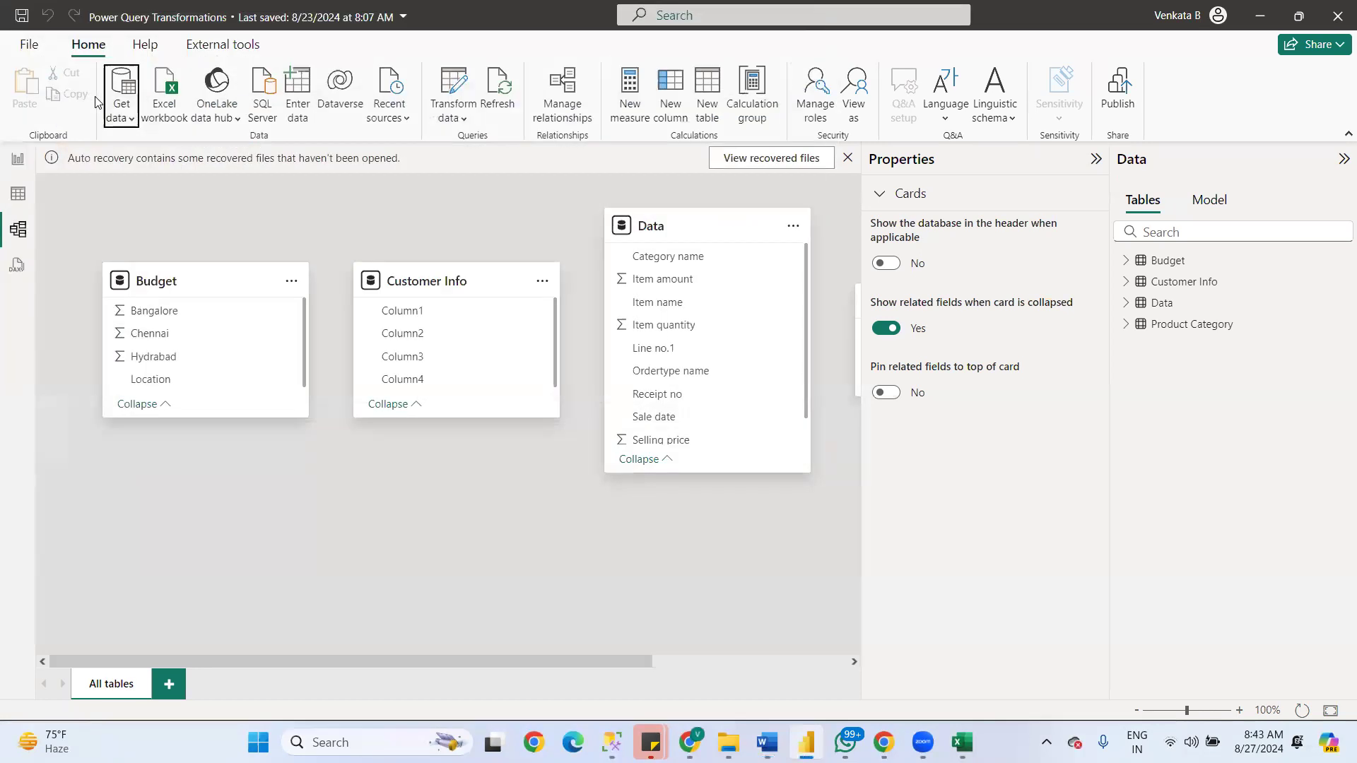
- Open the DimCustomer file from All Pbix > TAIK18 Power BI Sample Data File as a Text/CSV data source
left_click(125, 117)
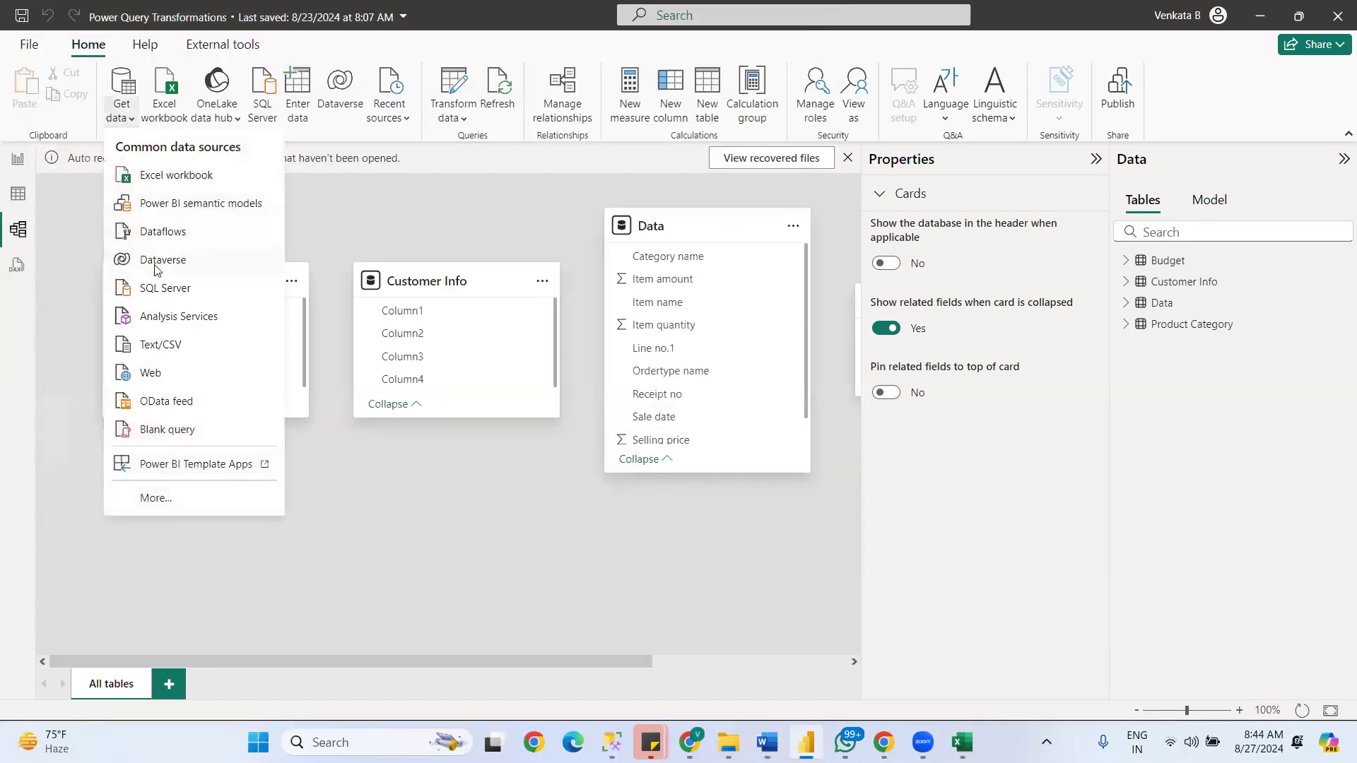
left_click(161, 346)
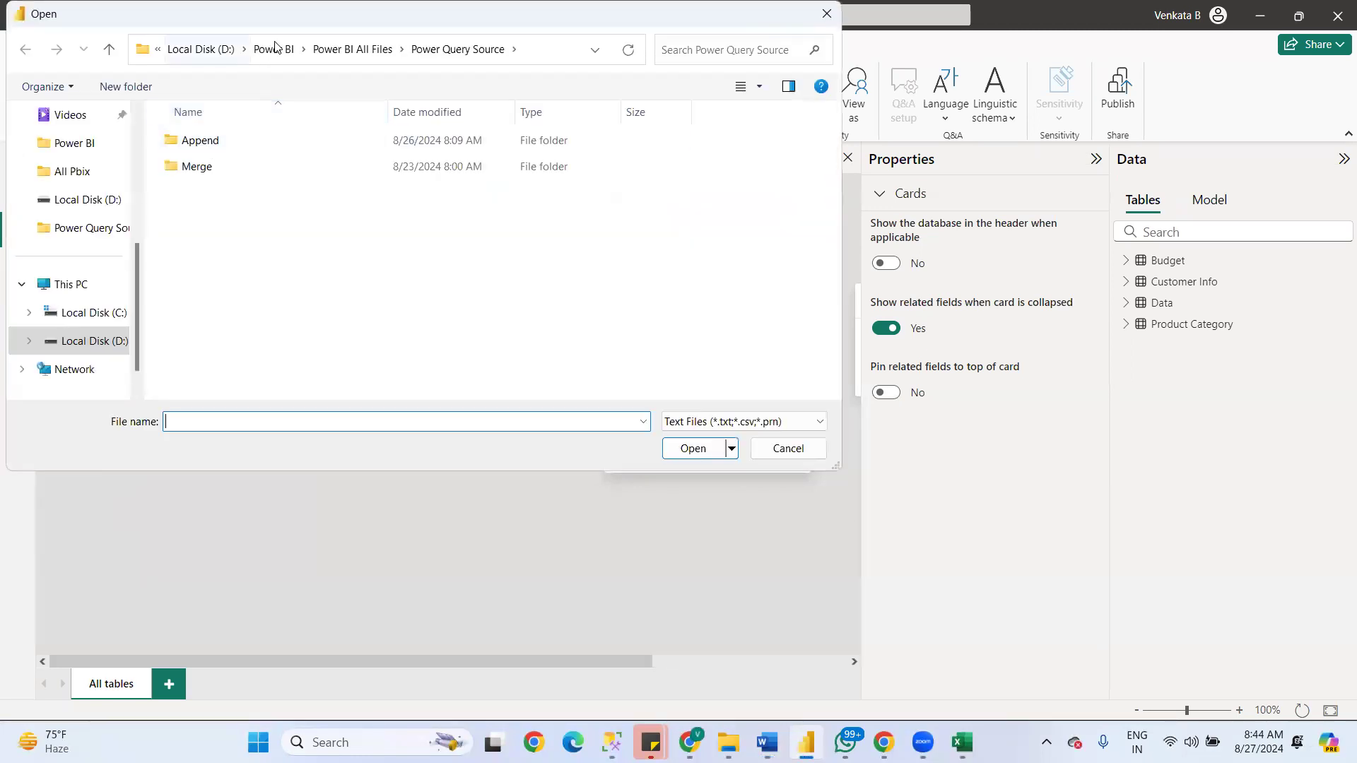
left_click(352, 49)
double_click(204, 141)
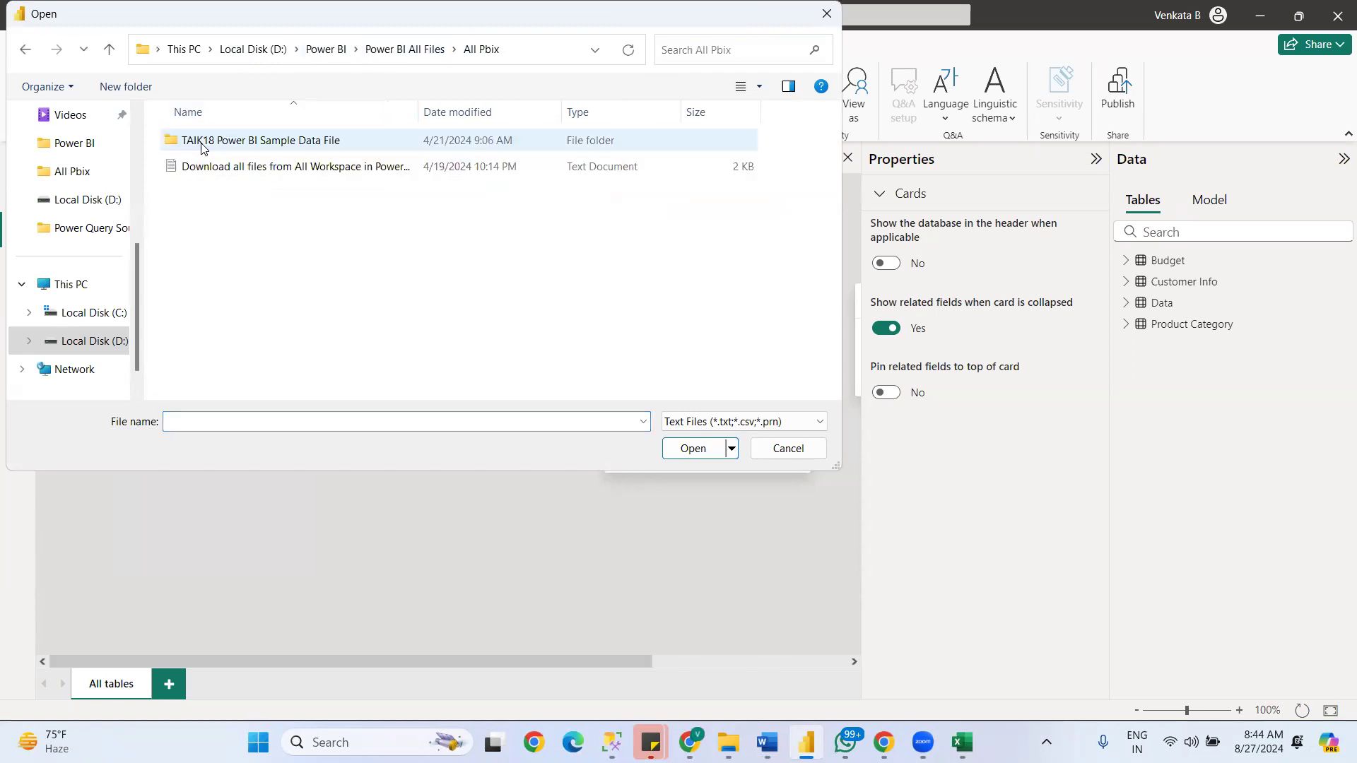
double_click(201, 141)
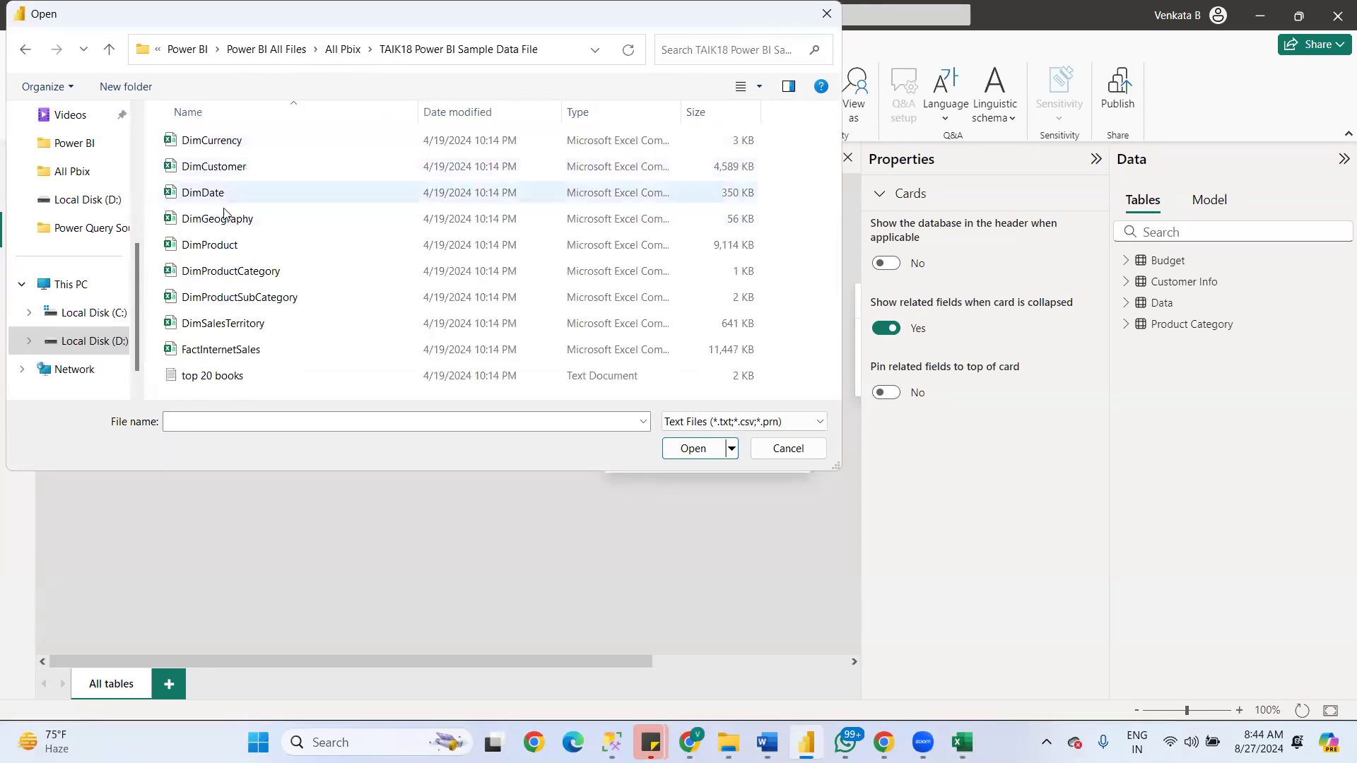
left_click(211, 143)
left_click(215, 172, "ctrl")
left_click(216, 172)
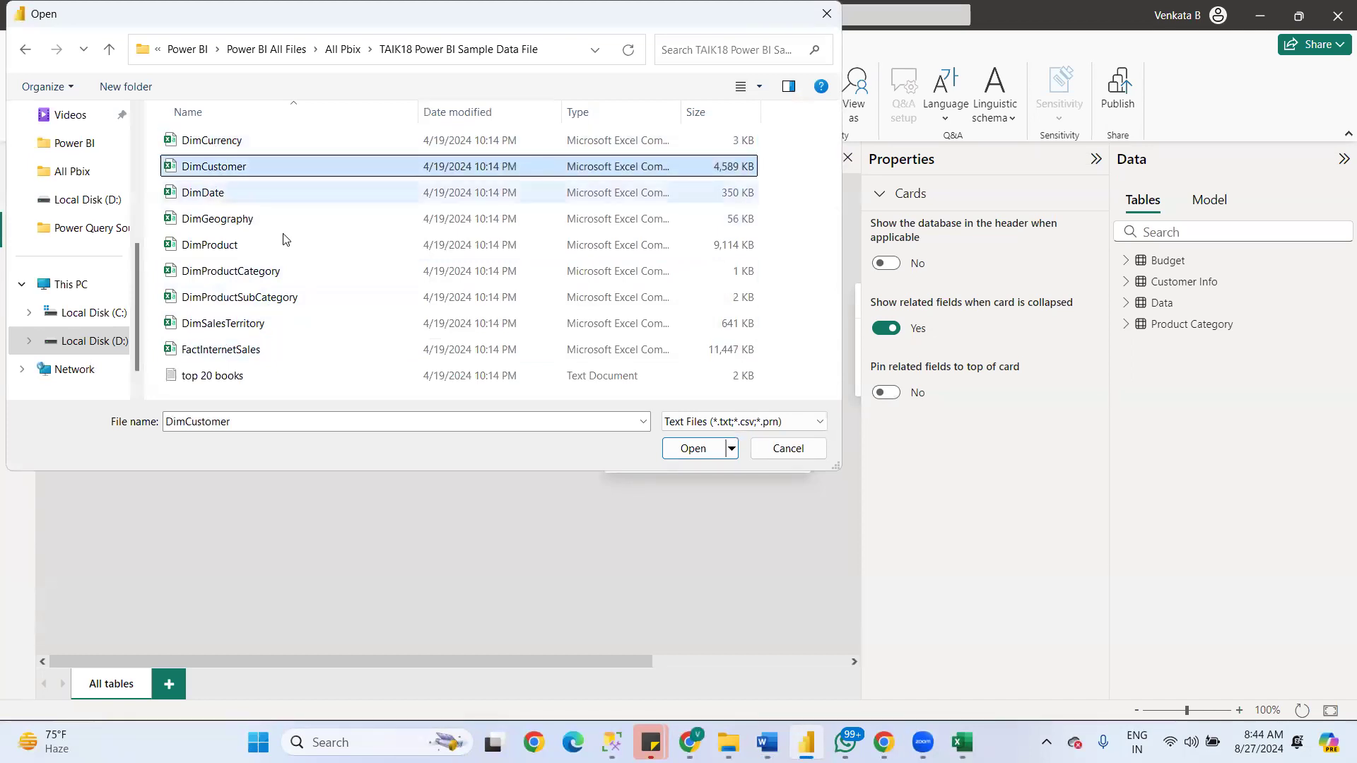
left_click(694, 448)
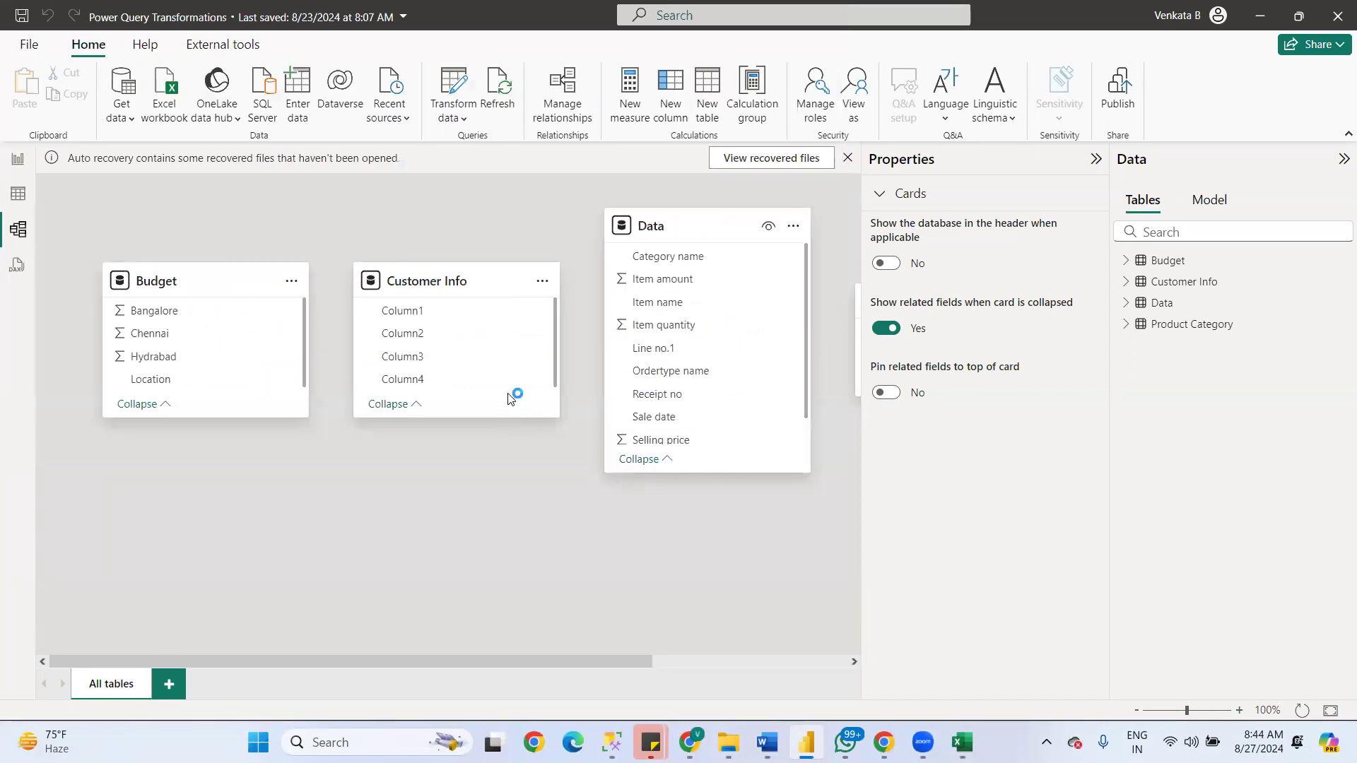
- Switch to Report view, load the previewed DimCustomer.csv data into the model and select its table
left_click(22, 160)
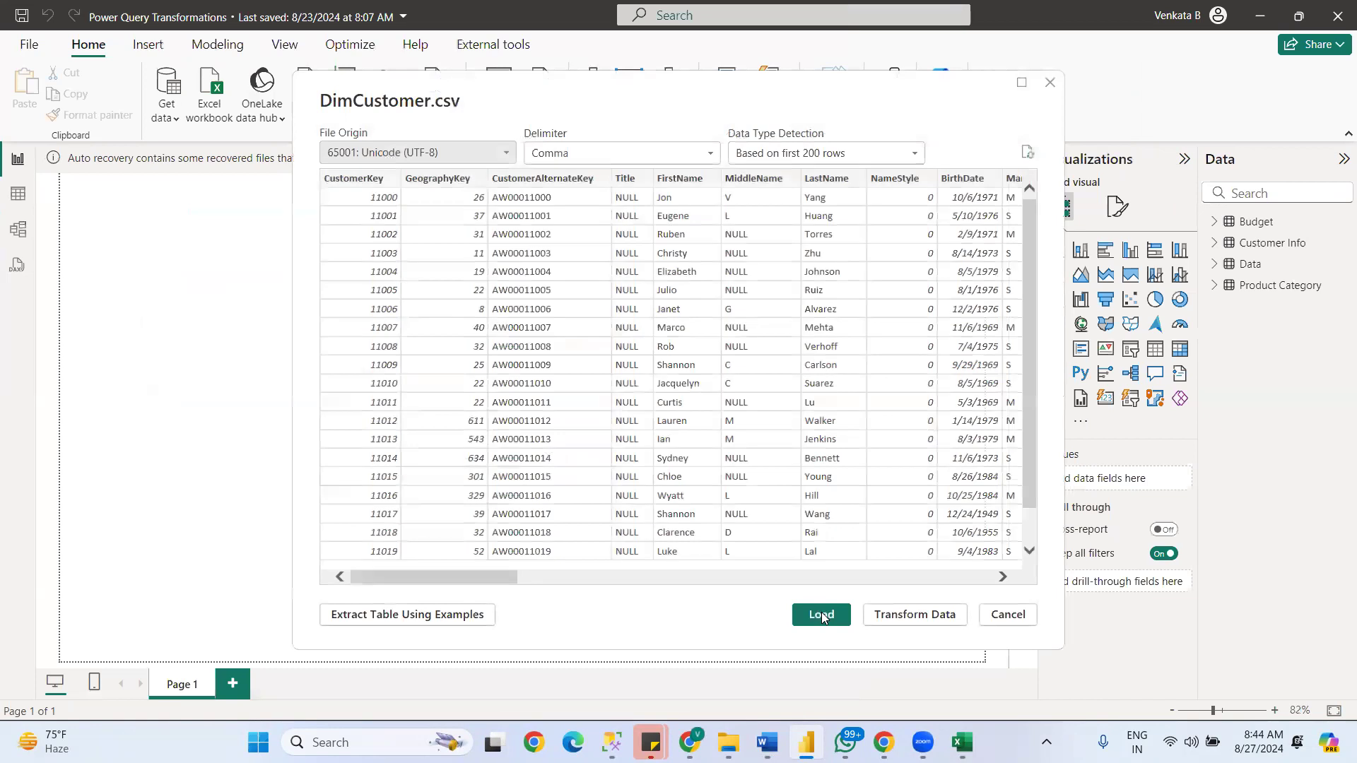
left_click(820, 614)
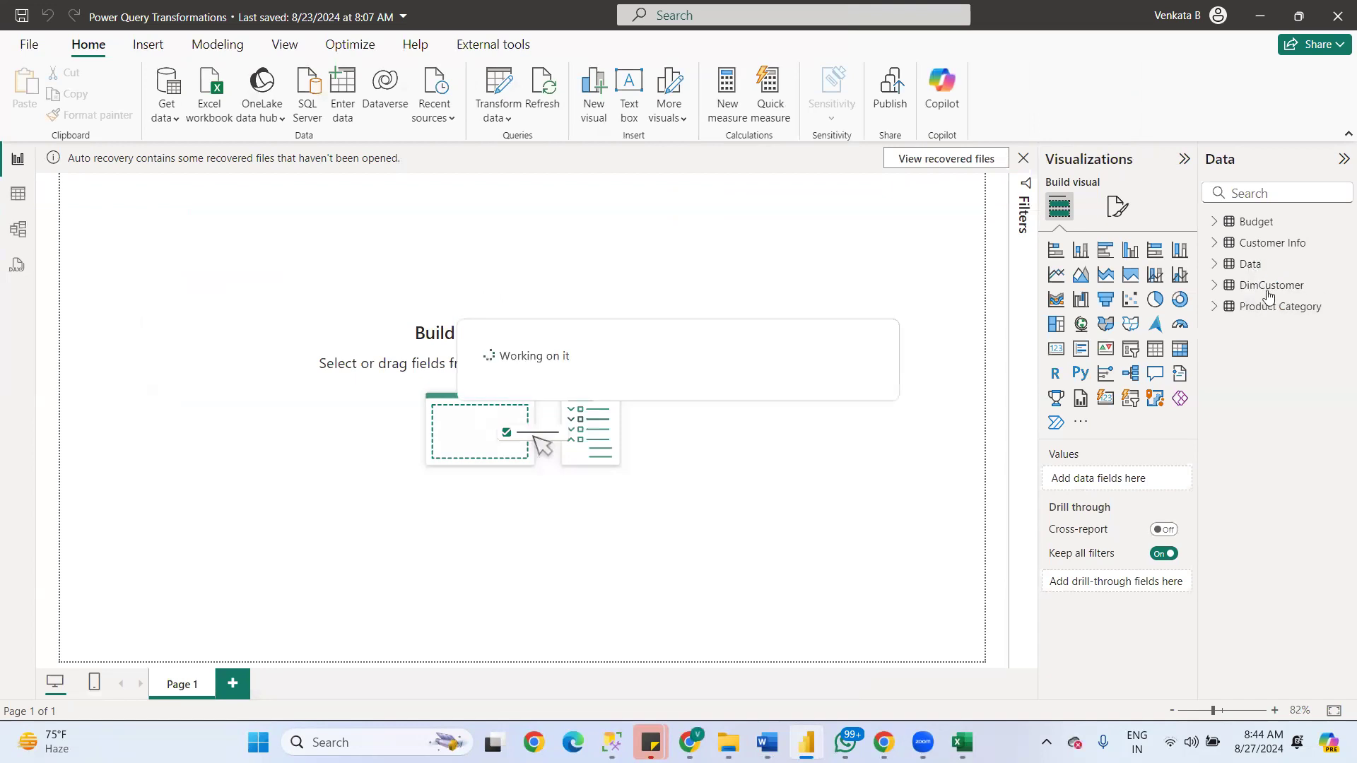
left_click(1266, 286)
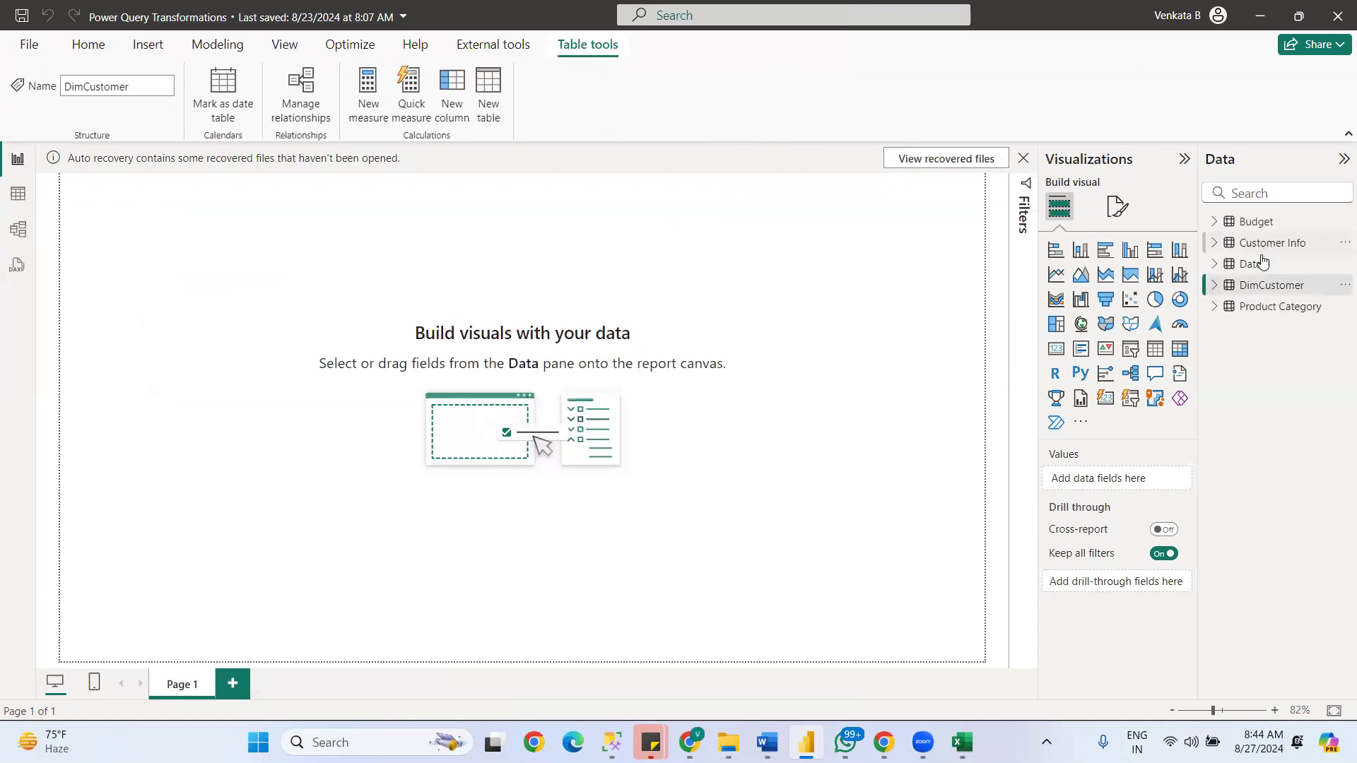
- Delete the Product Category and Budget tables from the model
left_click(1257, 306)
right_click(1258, 306)
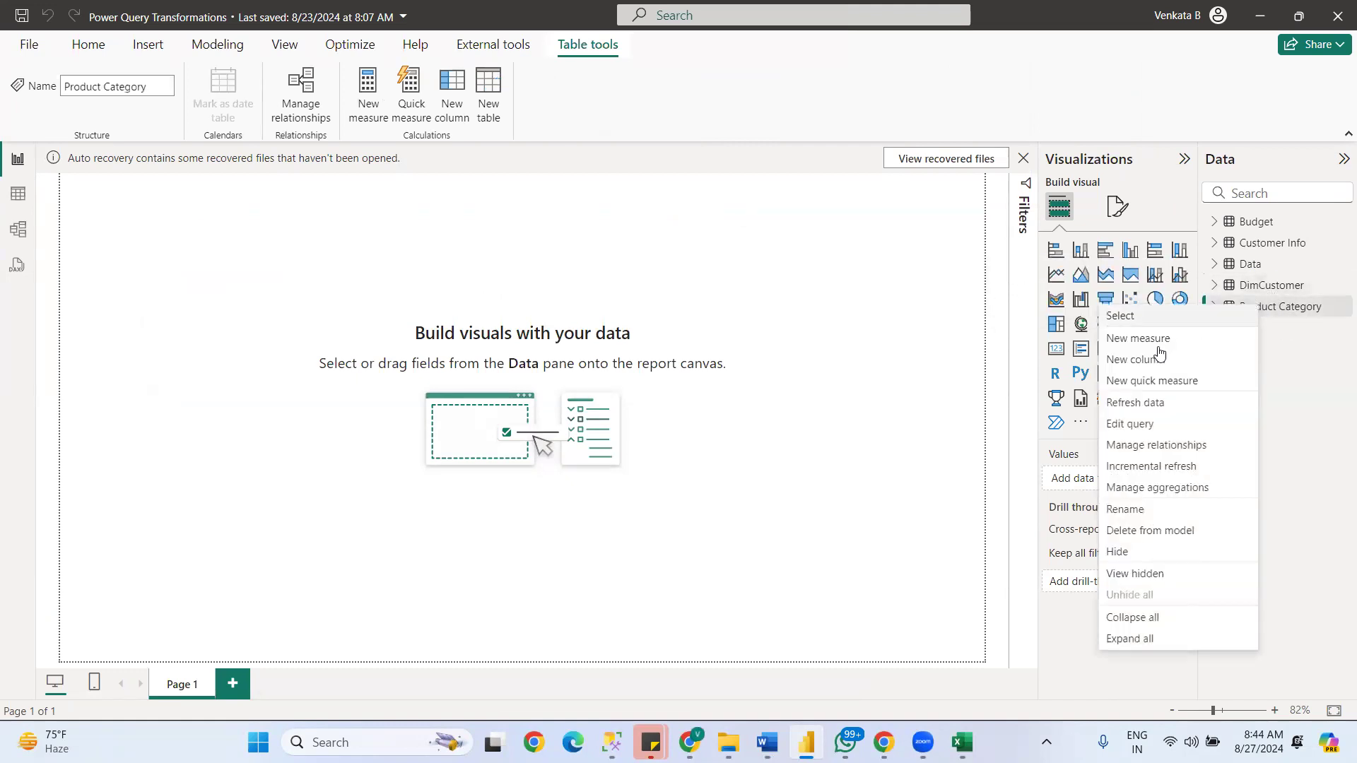
left_click(1136, 530)
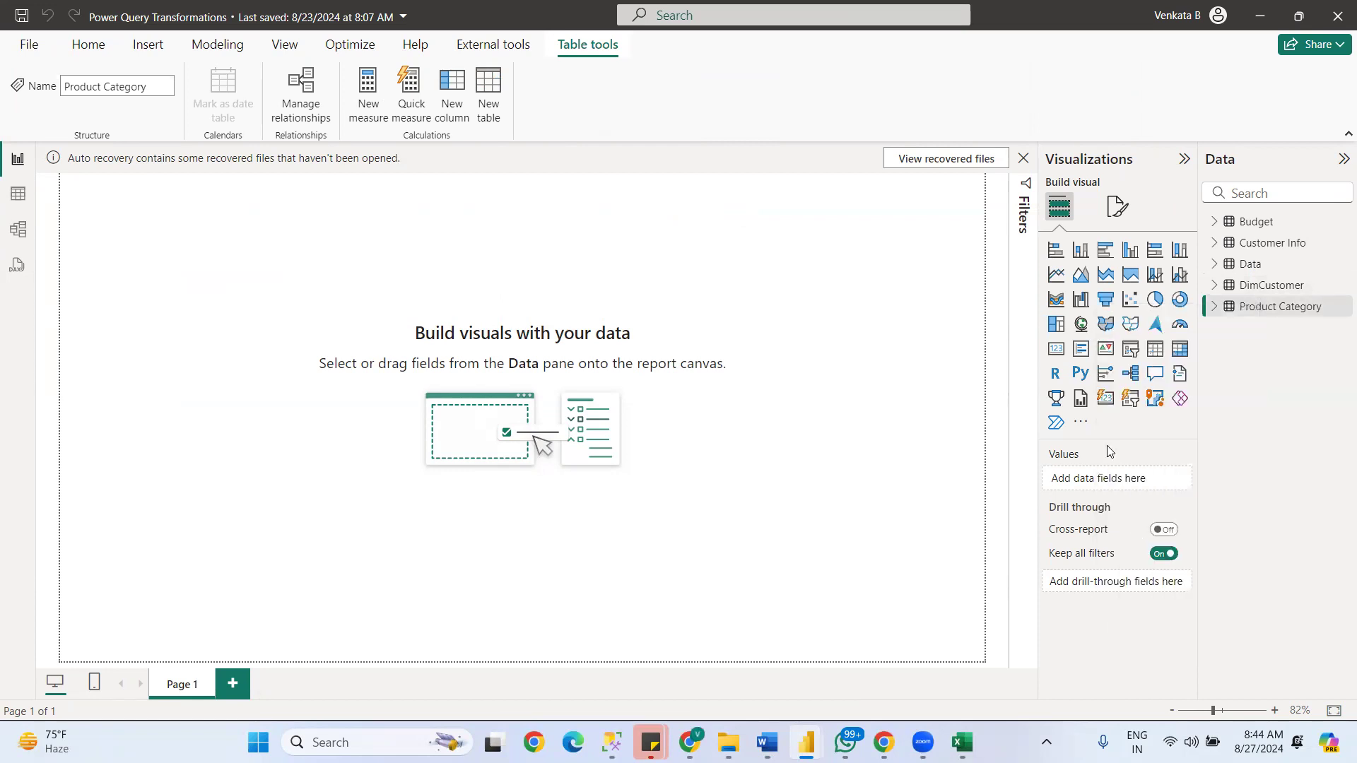
left_click(784, 410)
right_click(1258, 225)
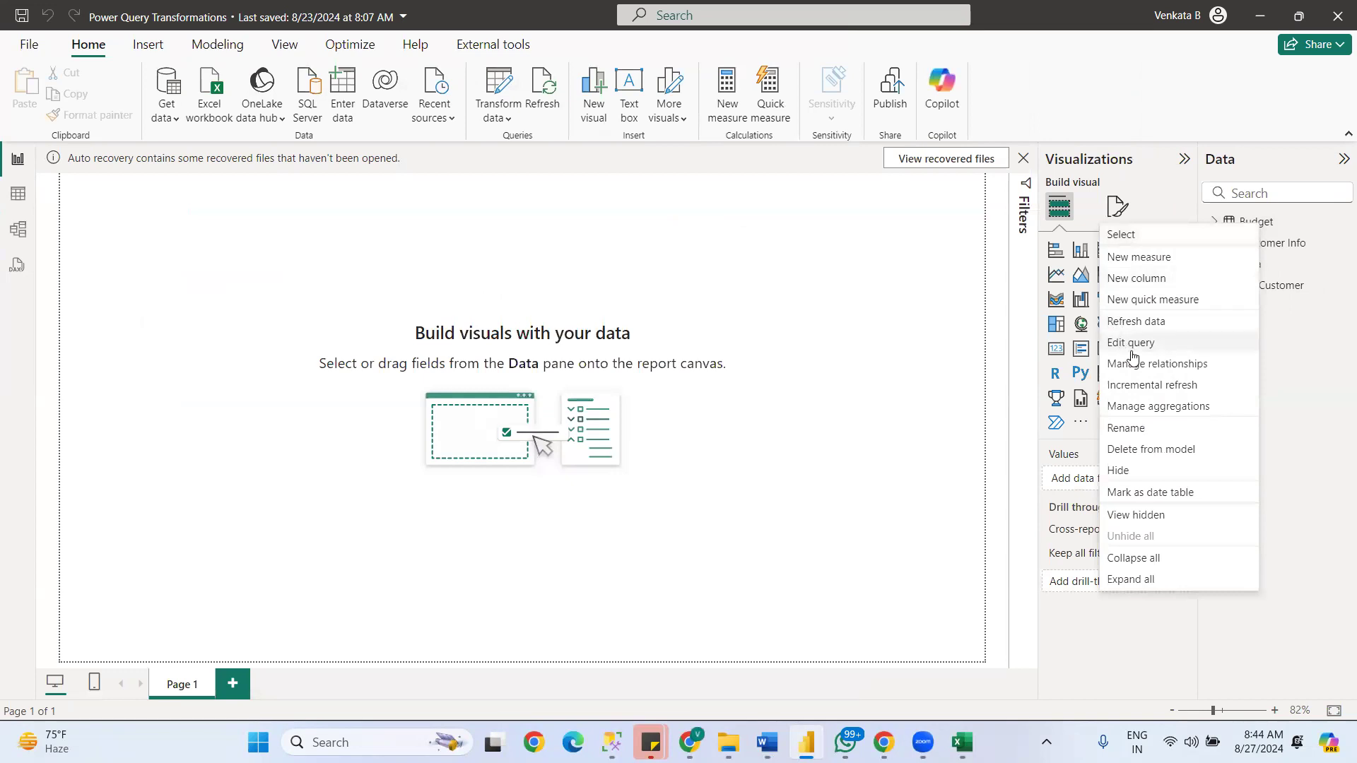
left_click(1131, 451)
left_click(781, 409)
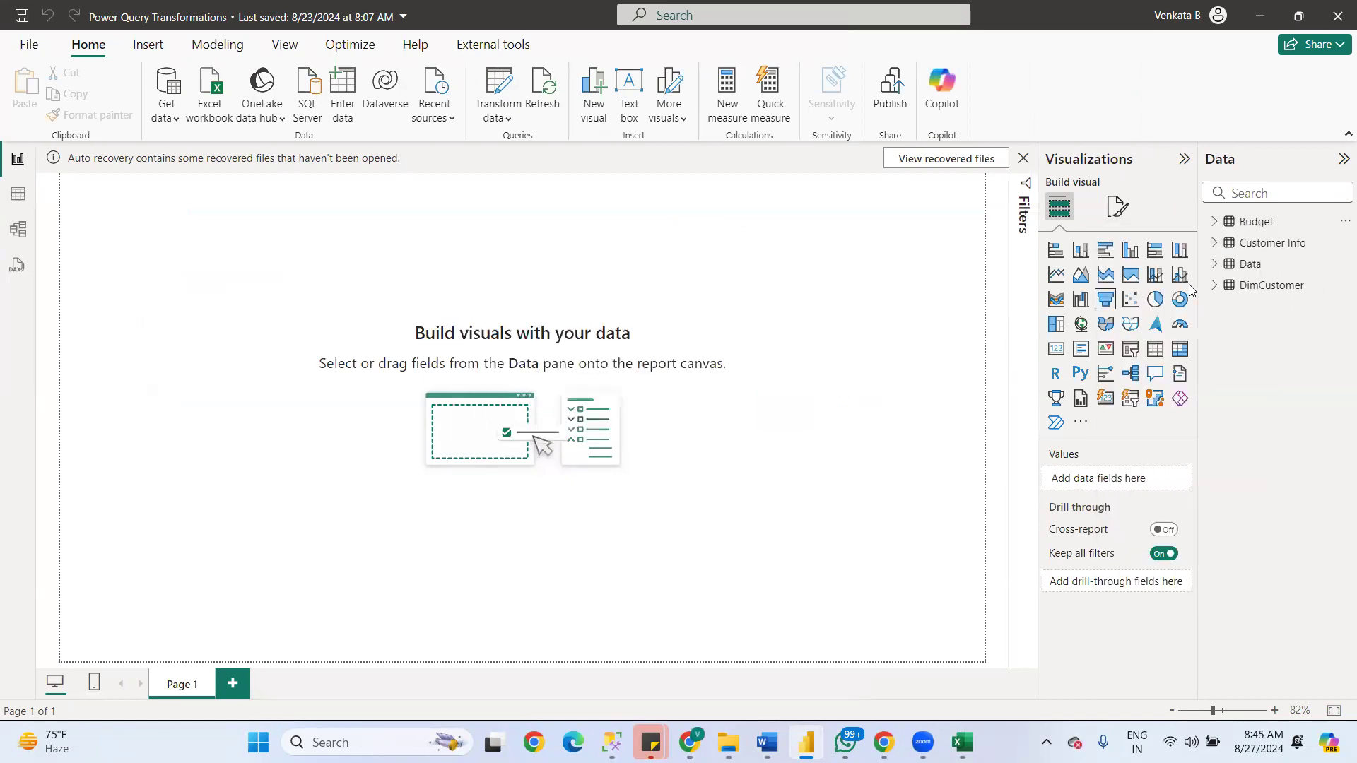
- Delete the Customer Info and Data tables from the model, keeping DimCustomer
right_click(1261, 223)
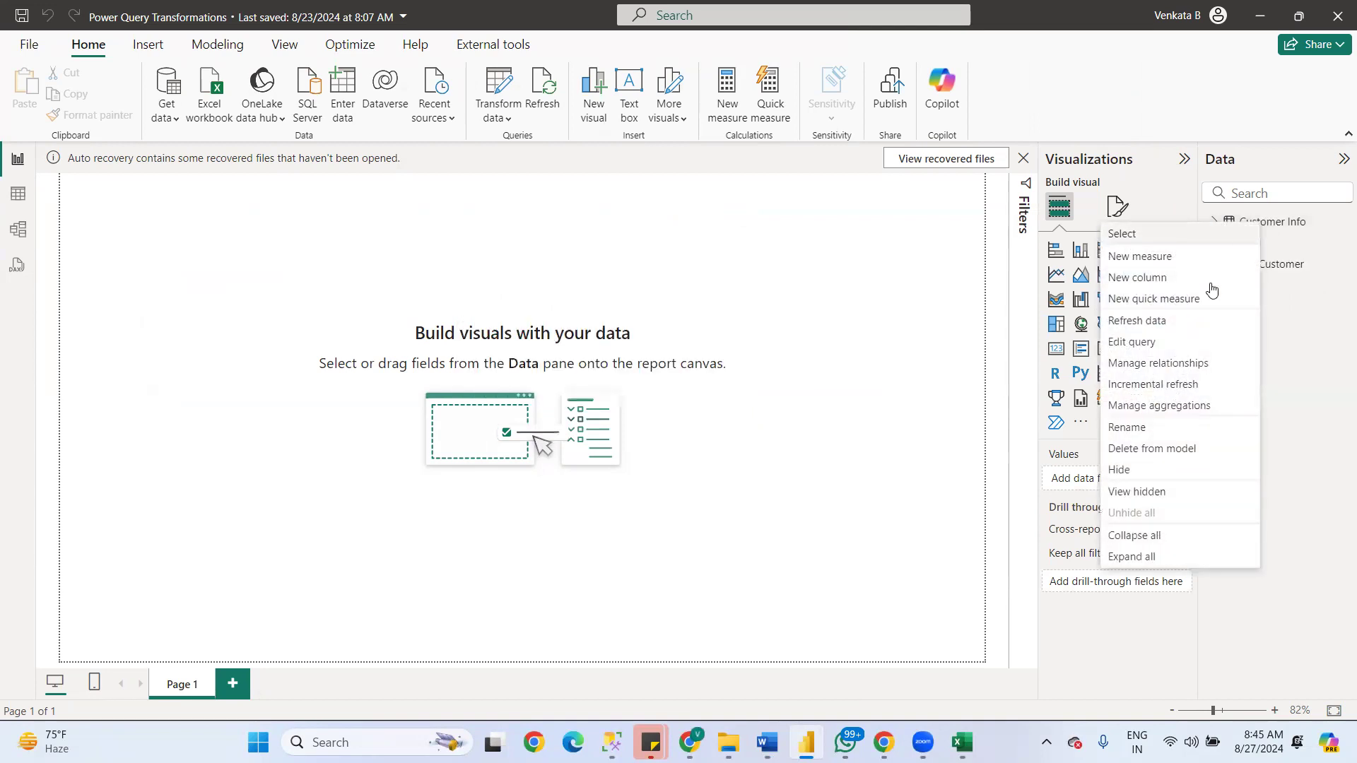
left_click(1131, 450)
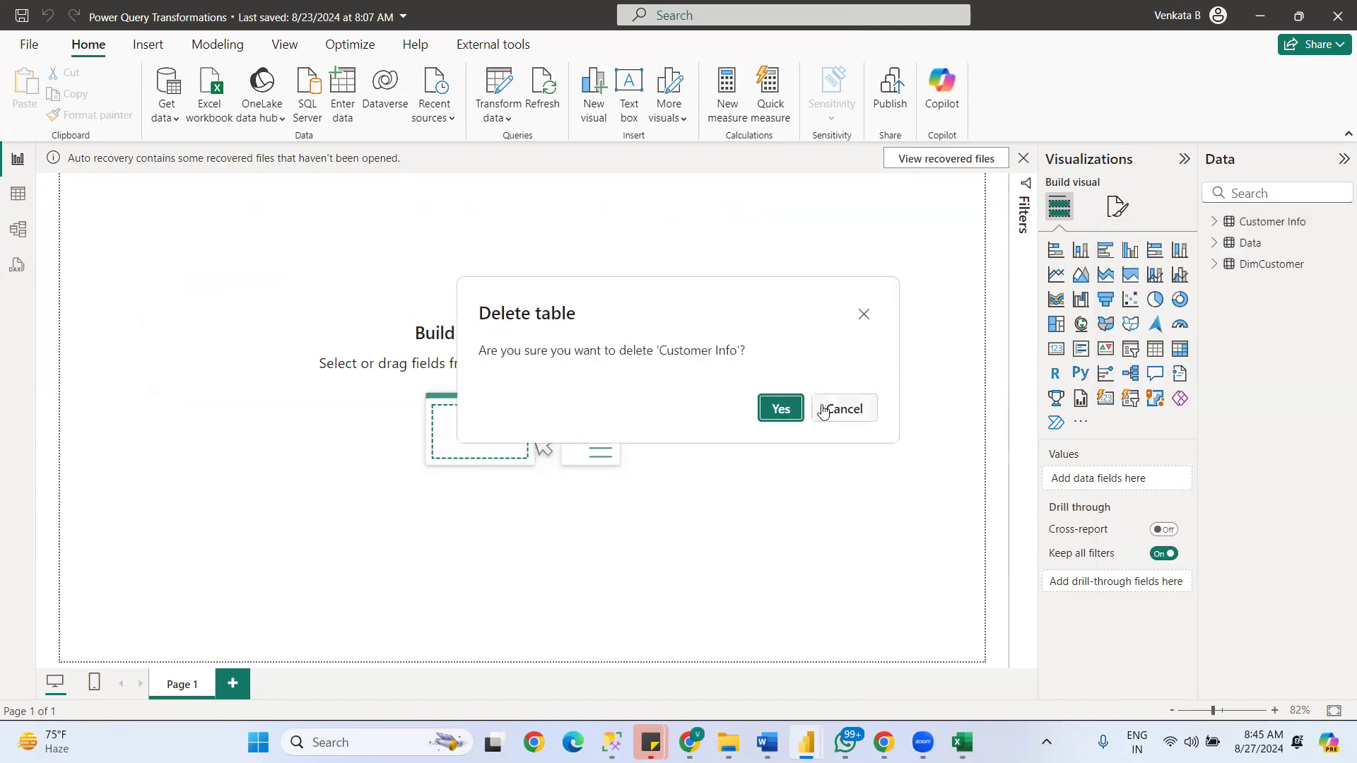
left_click(782, 410)
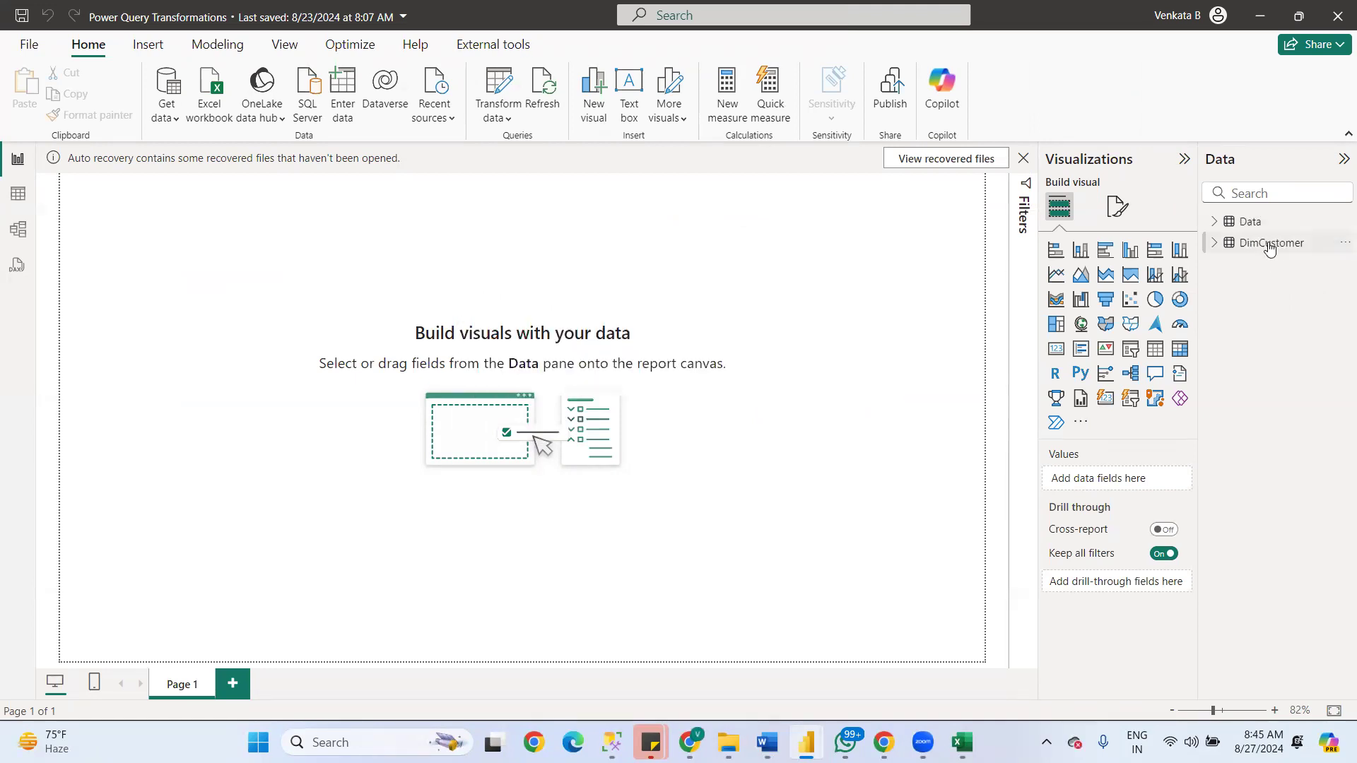
right_click(1269, 245)
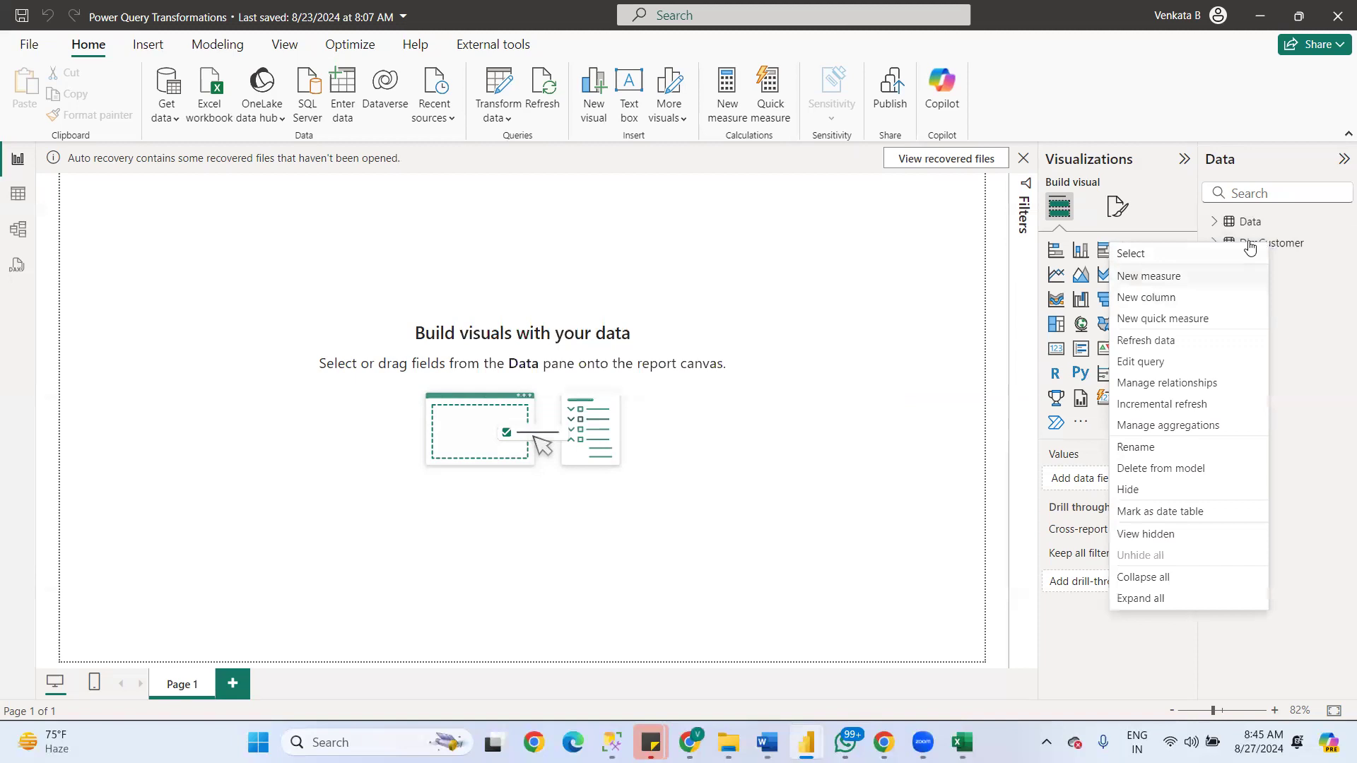
right_click(1253, 224)
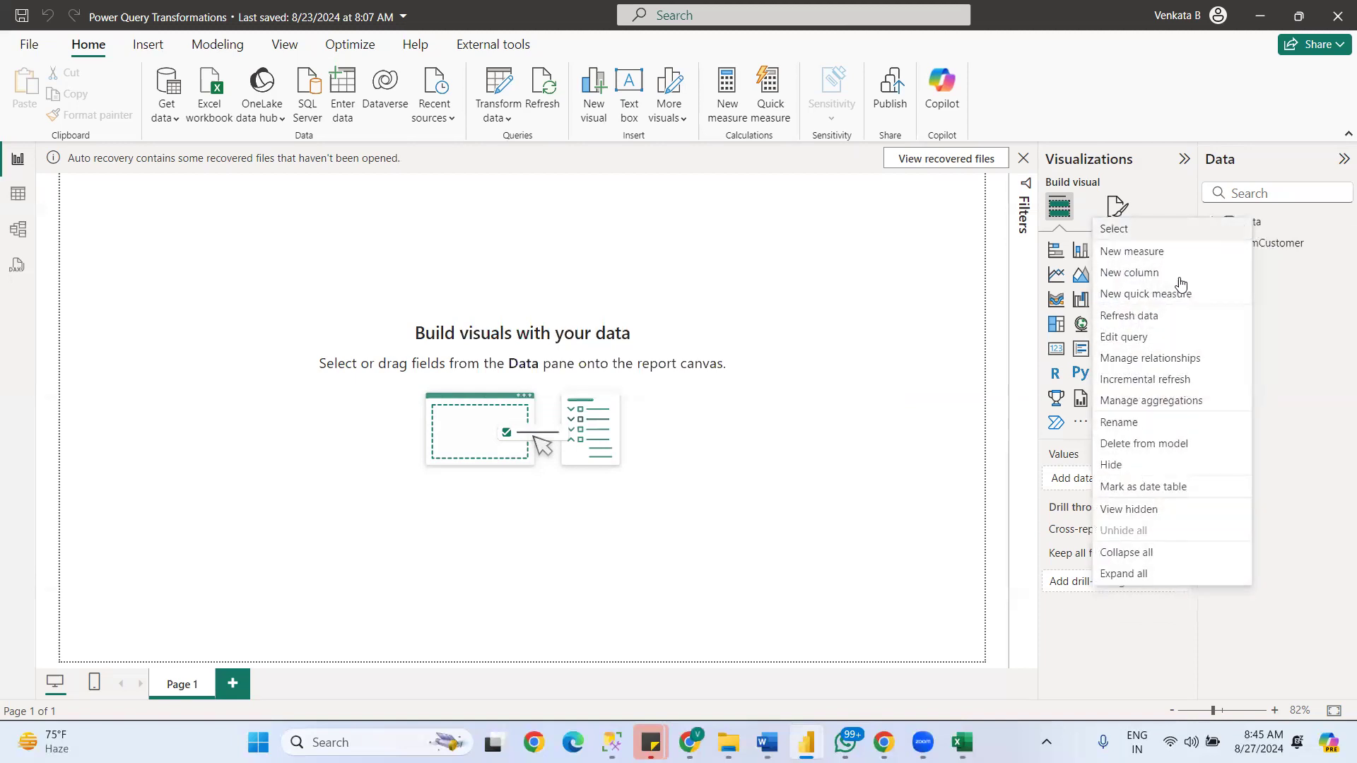
left_click(1112, 448)
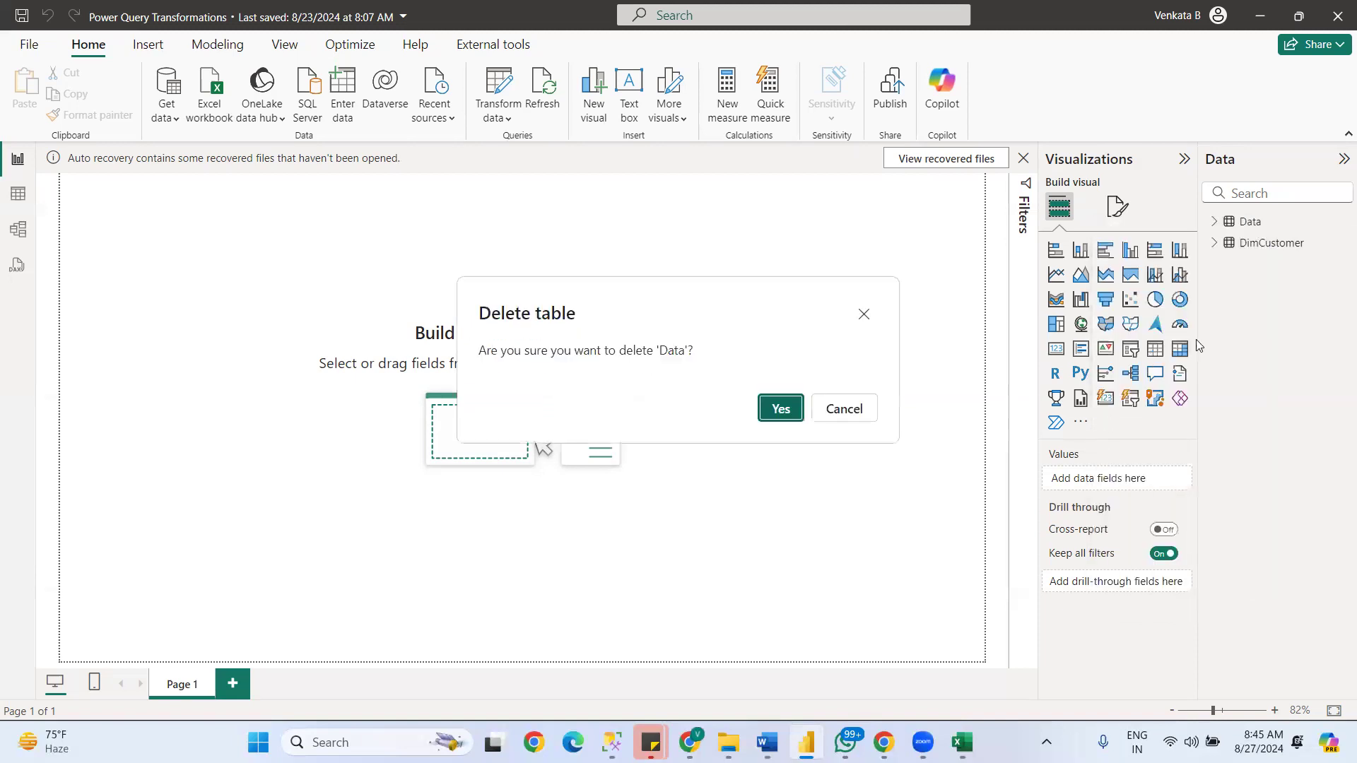
left_click(786, 411)
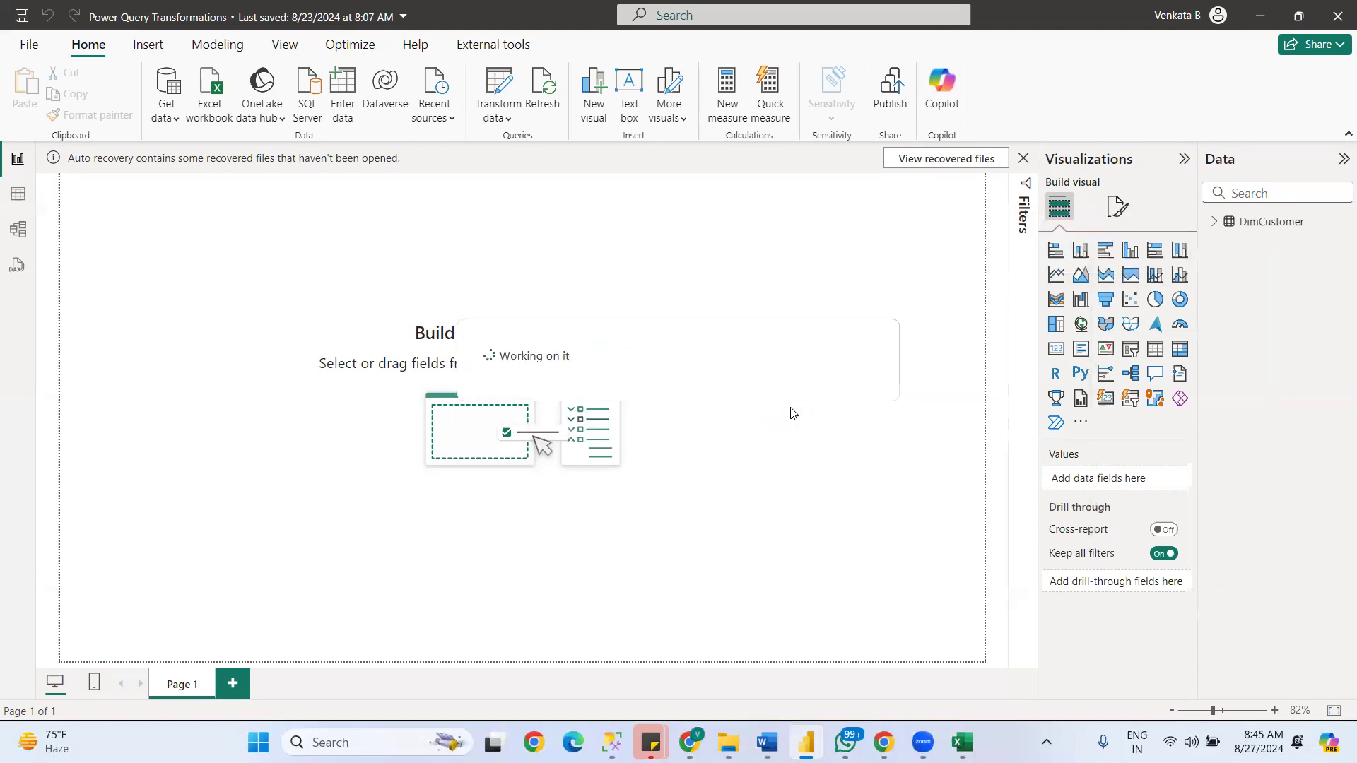
- Expand the DimCustomer fields, and load the DimProduct file into the model as a Text/CSV source
left_click(1212, 227)
left_click(175, 118)
left_click(211, 346)
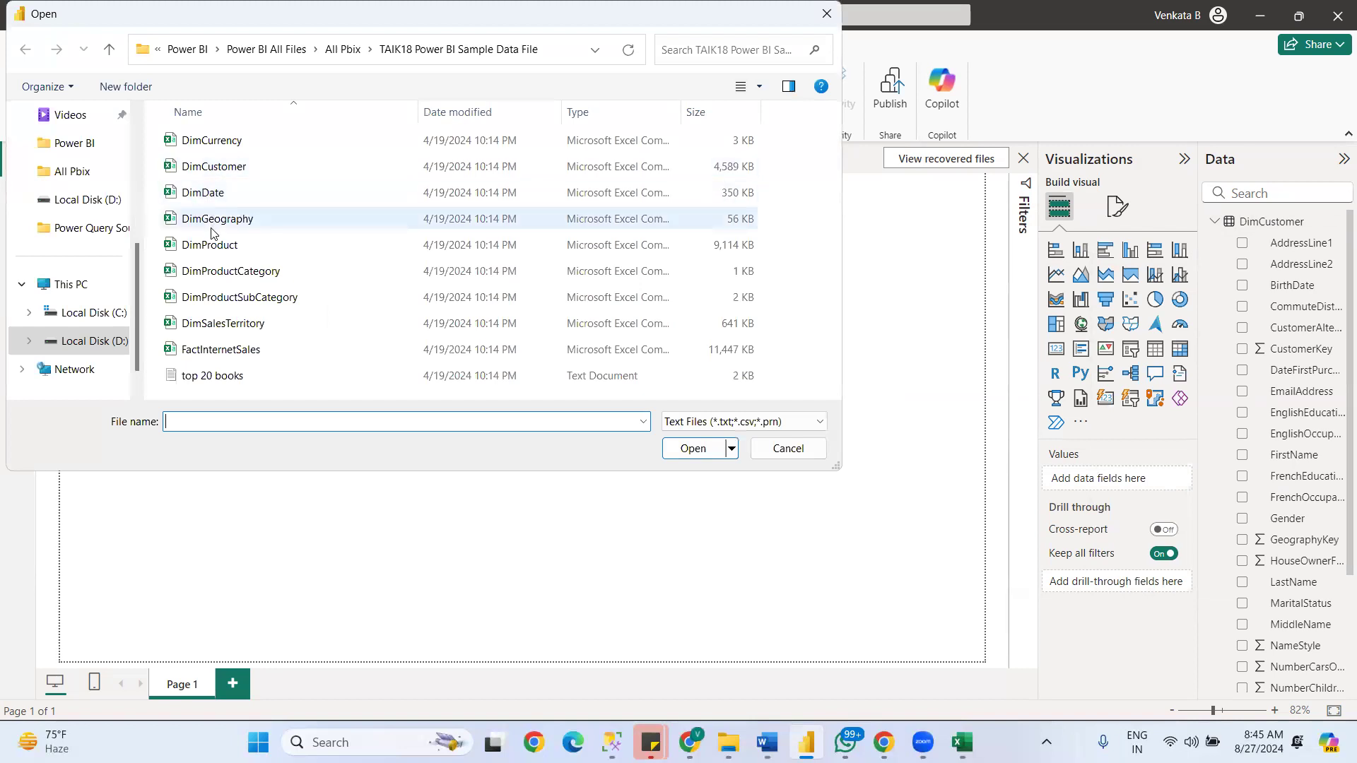
left_click(213, 244)
left_click(689, 447)
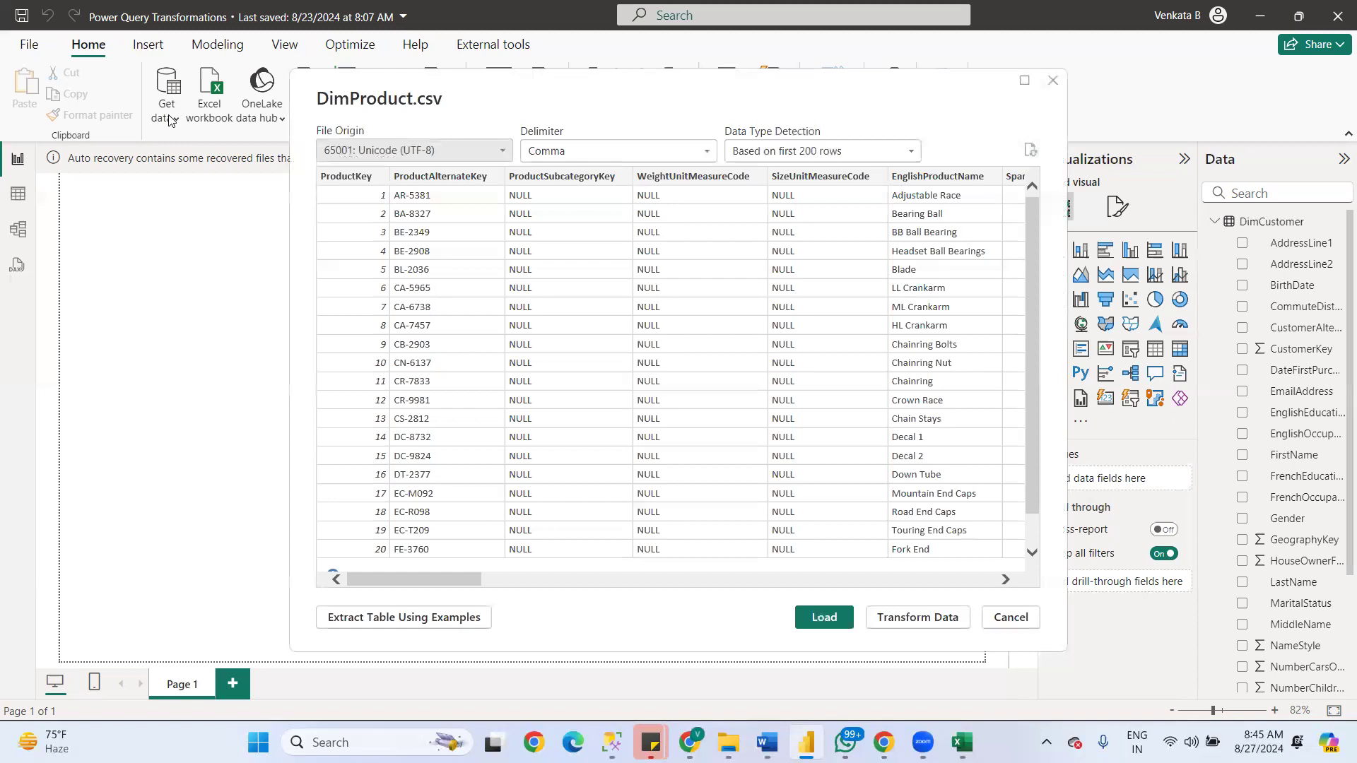
left_click(825, 618)
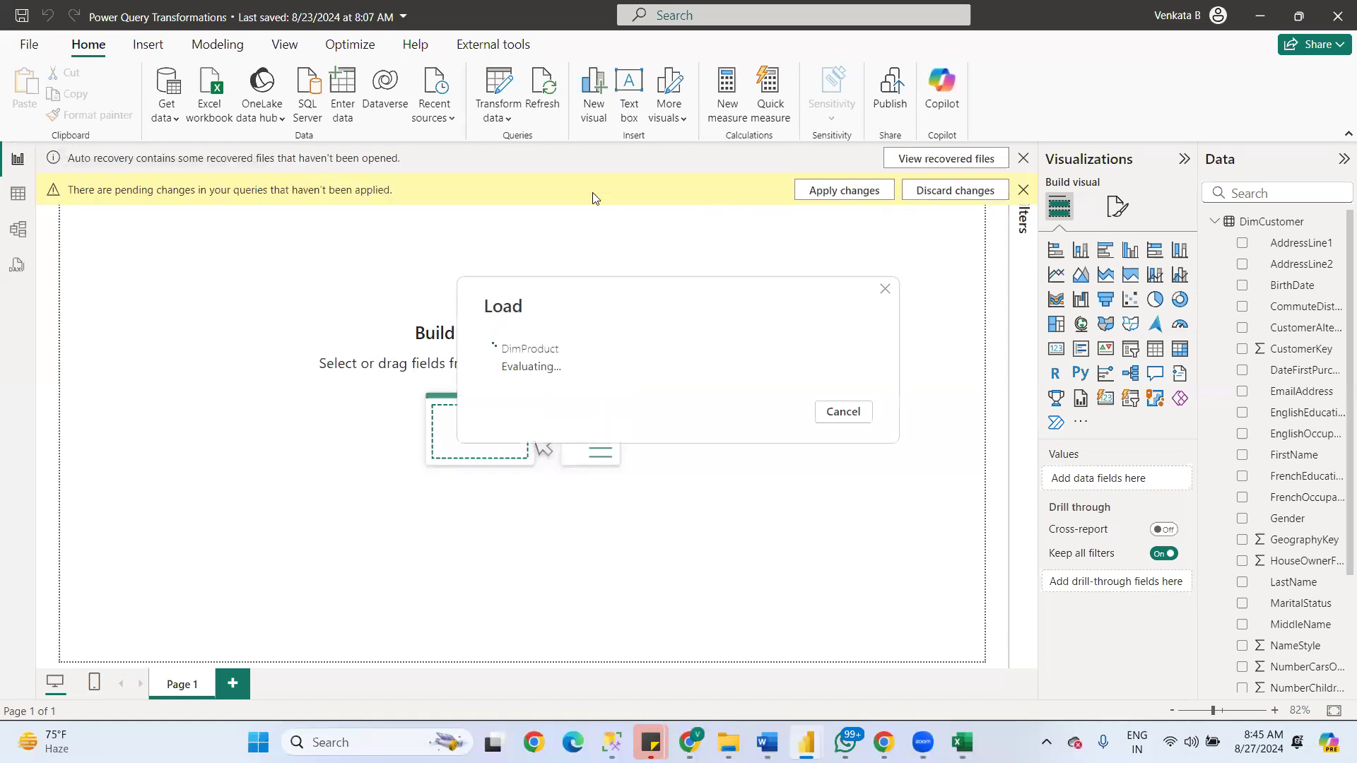
- Load the FactInternetSales file from the TAIK18 Power BI Sample Data File folder as a Text/CSV source
left_click(175, 120)
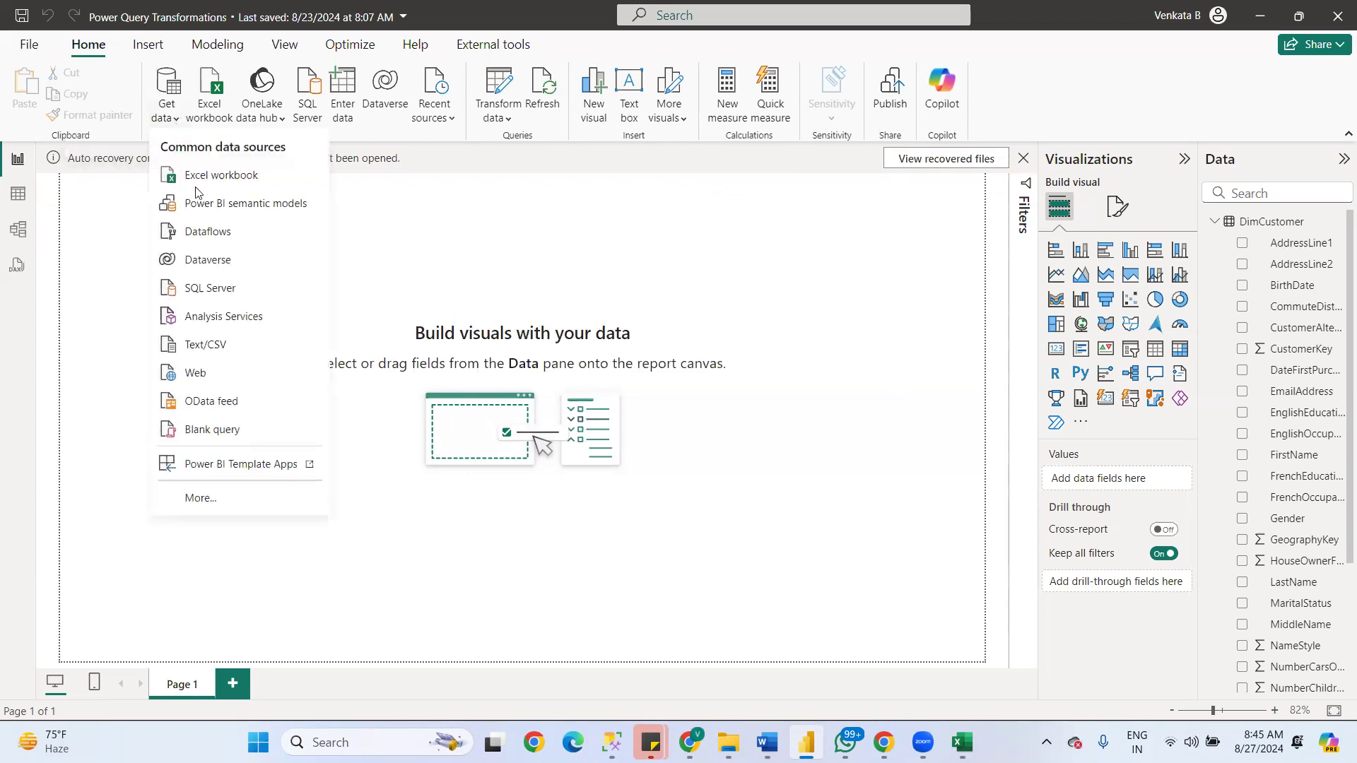
left_click(216, 345)
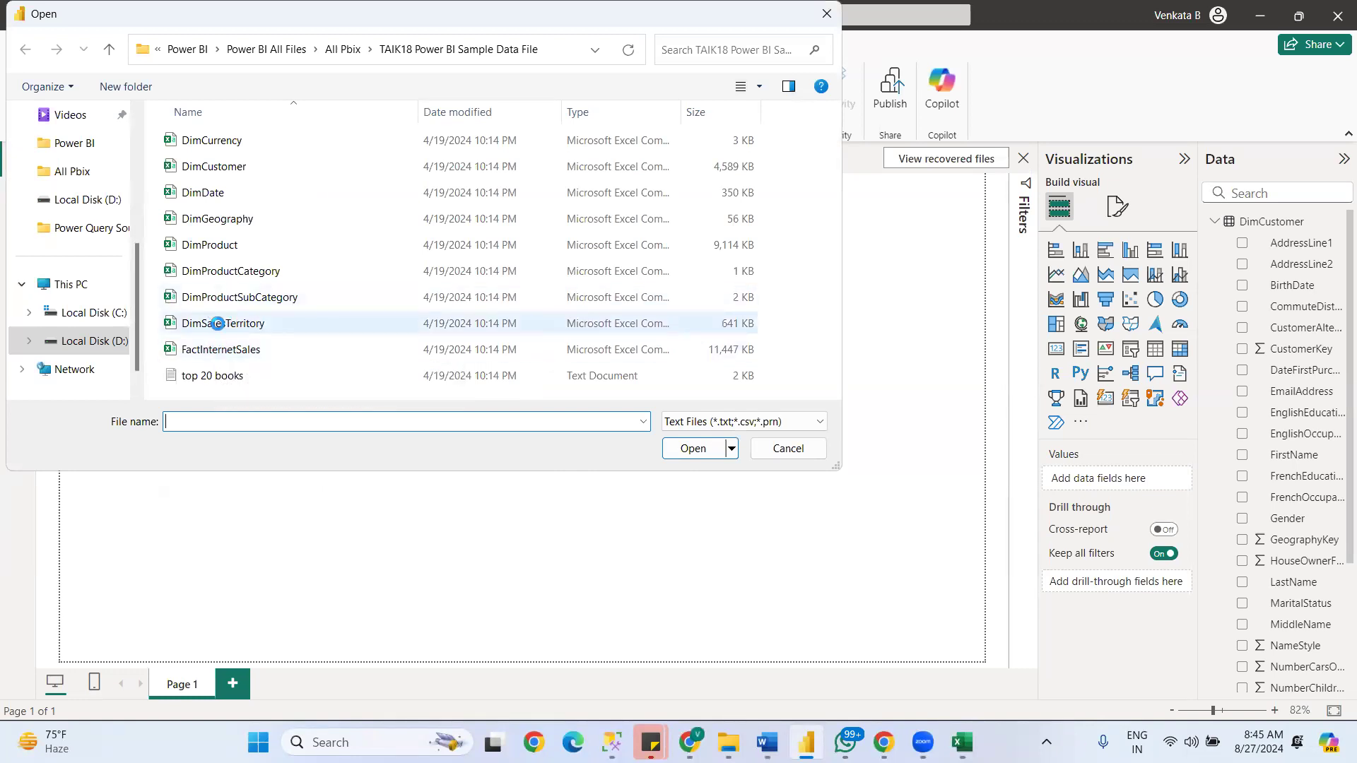
left_click(222, 265)
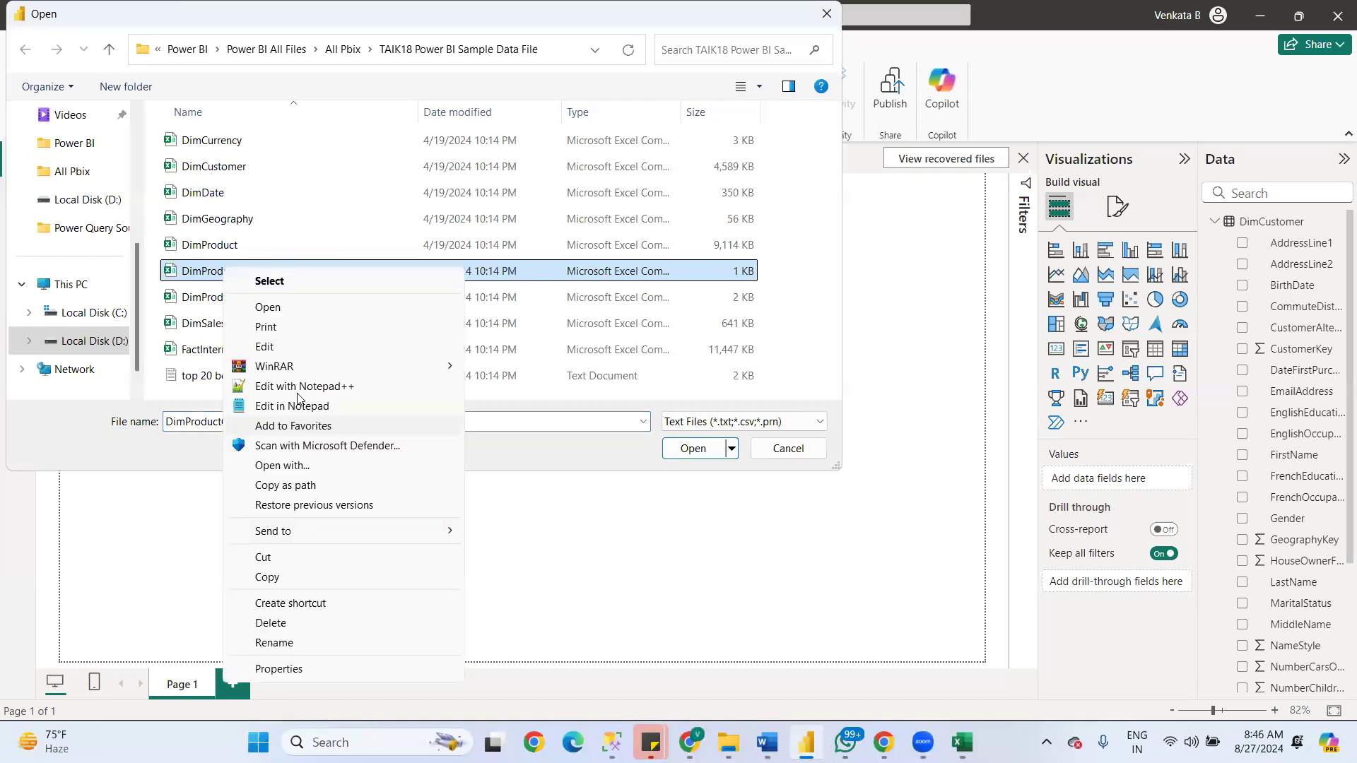
left_click(509, 420)
key("ctrl+c")
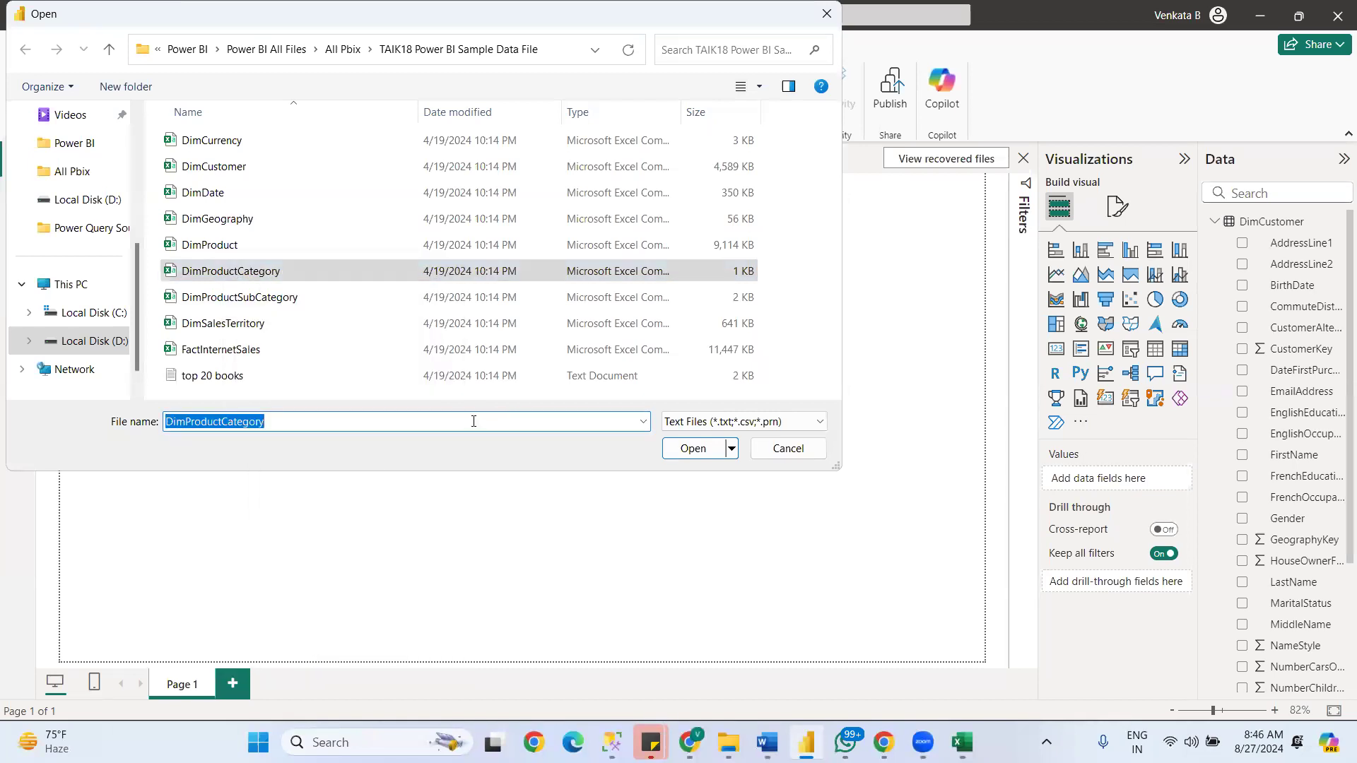
left_click(230, 349)
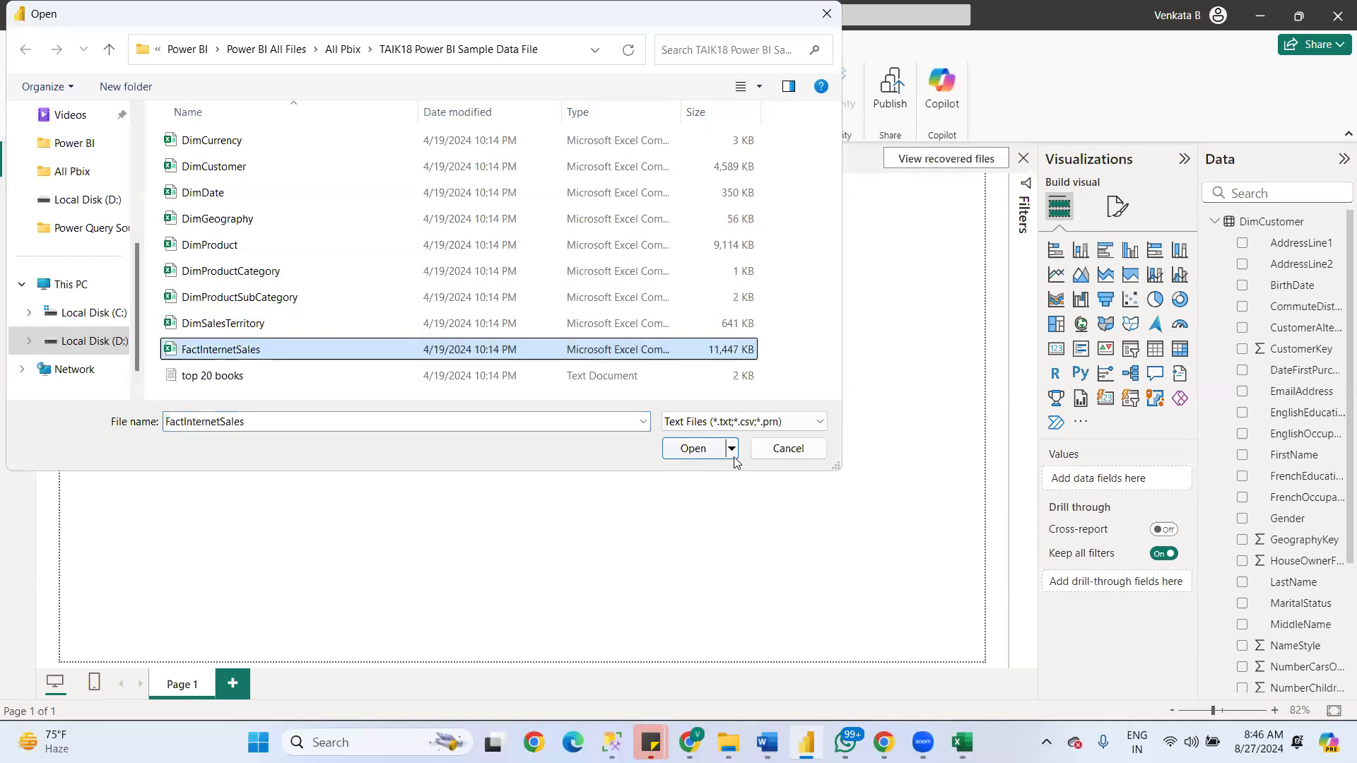
left_click(695, 449)
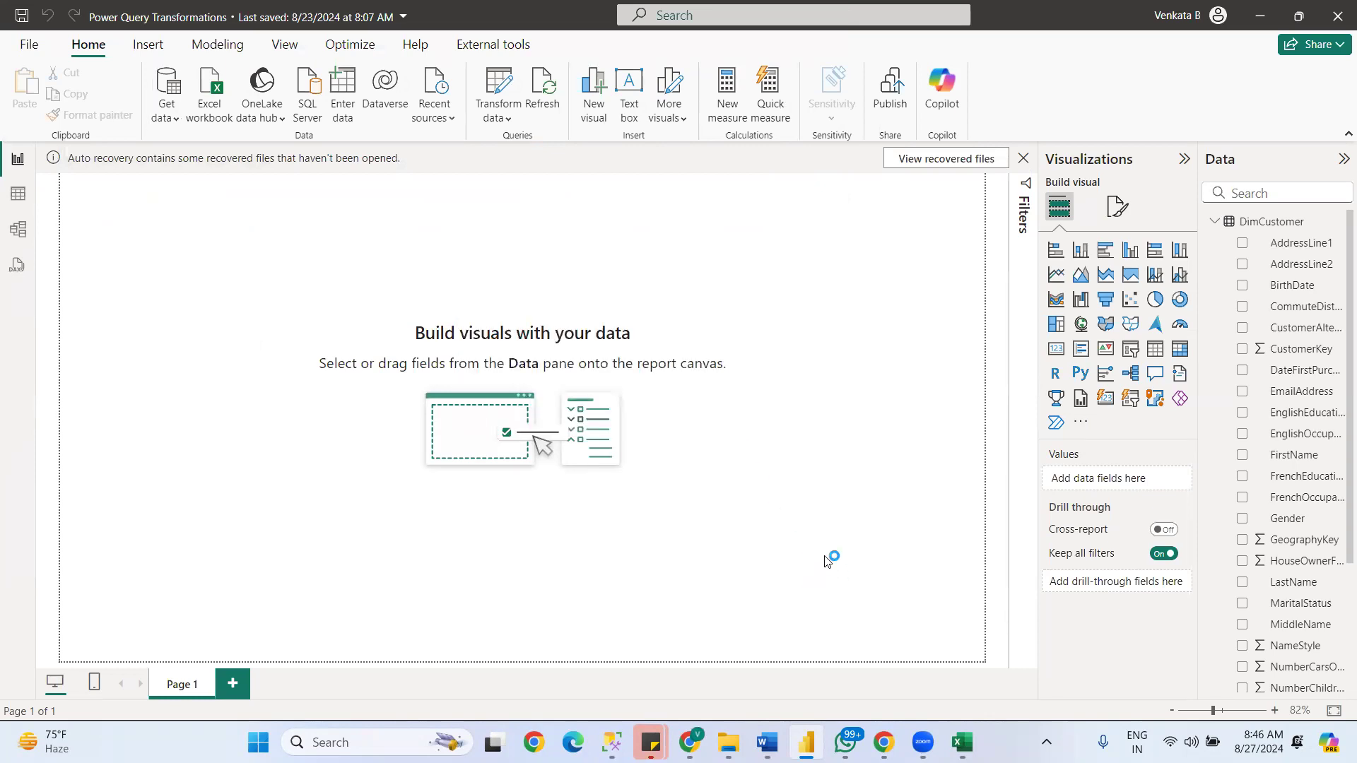
left_click(820, 618)
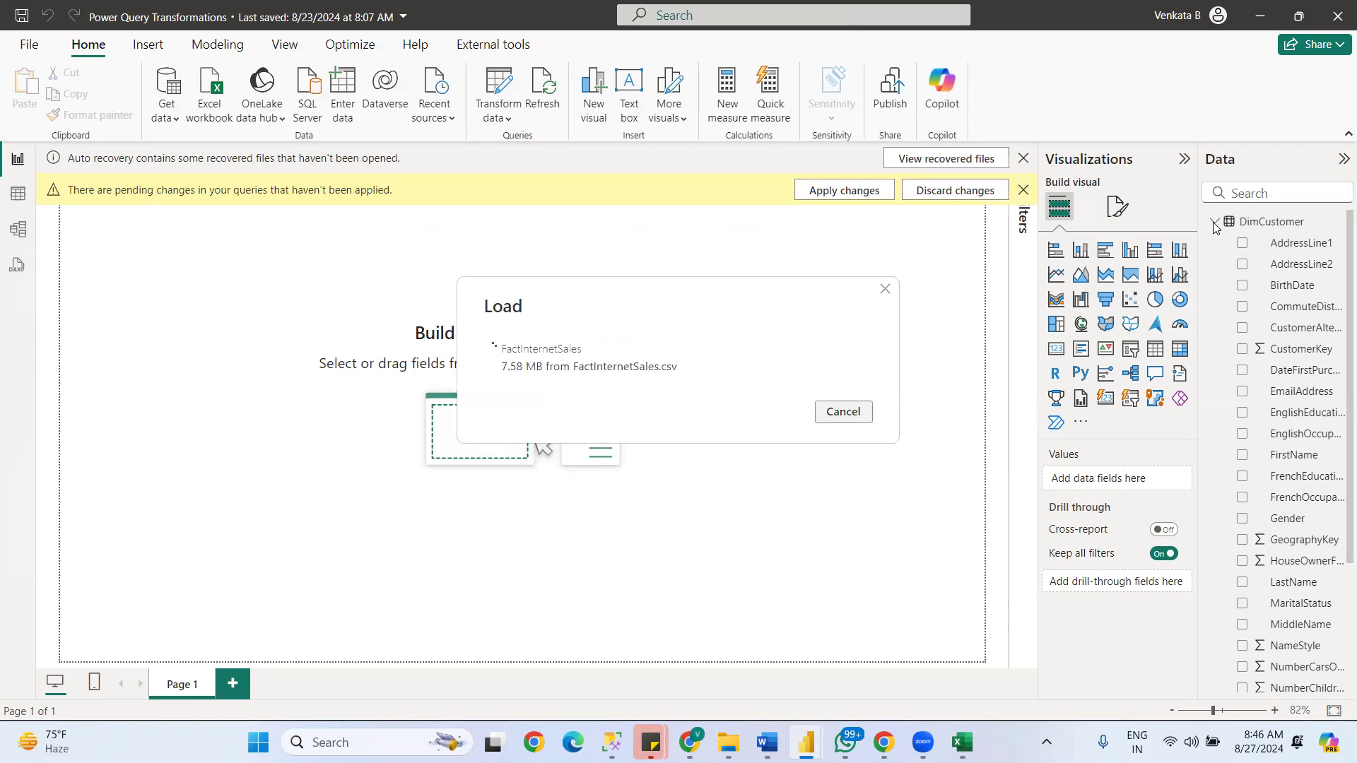
- Dismiss the auto recovery notice, collapse DimCustomer, and open its query code in Power Query's Advanced Editor
left_click(1024, 159)
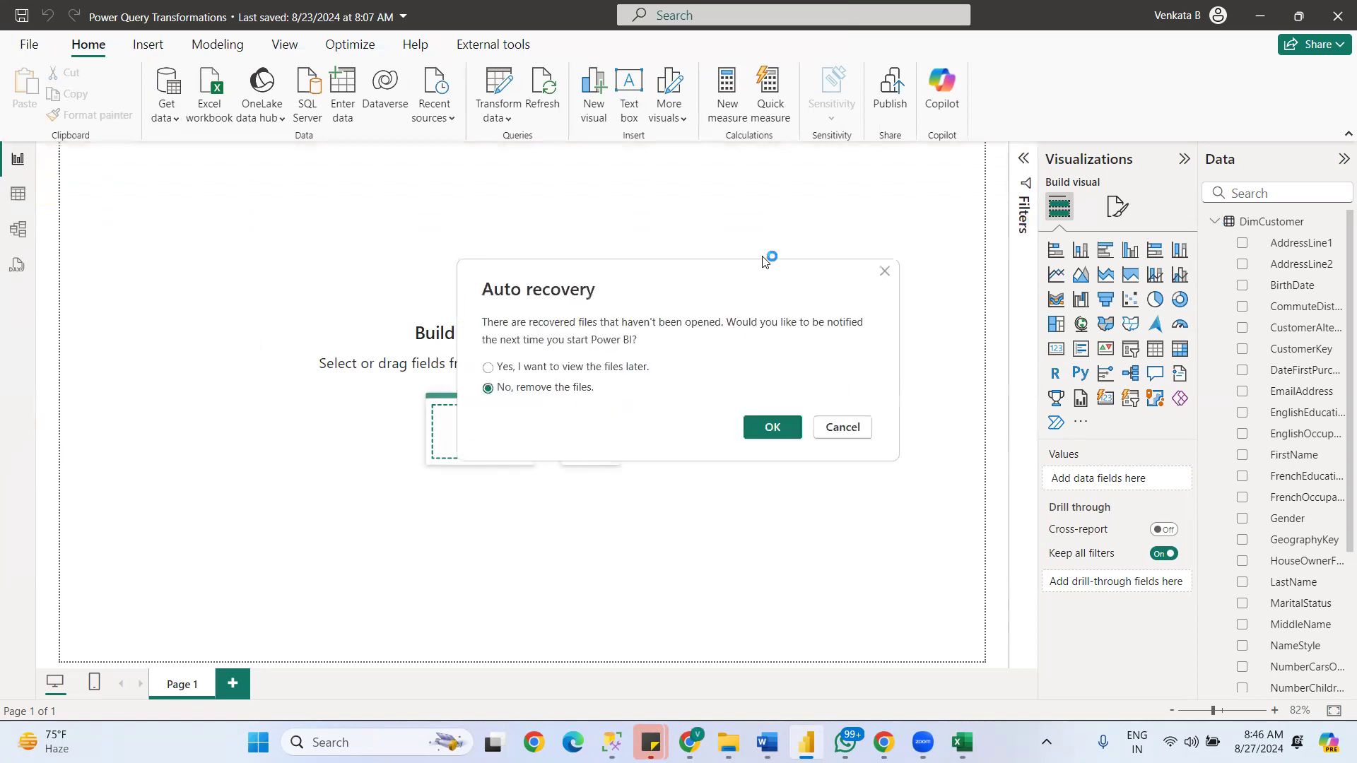
left_click(1214, 222)
left_click(495, 117)
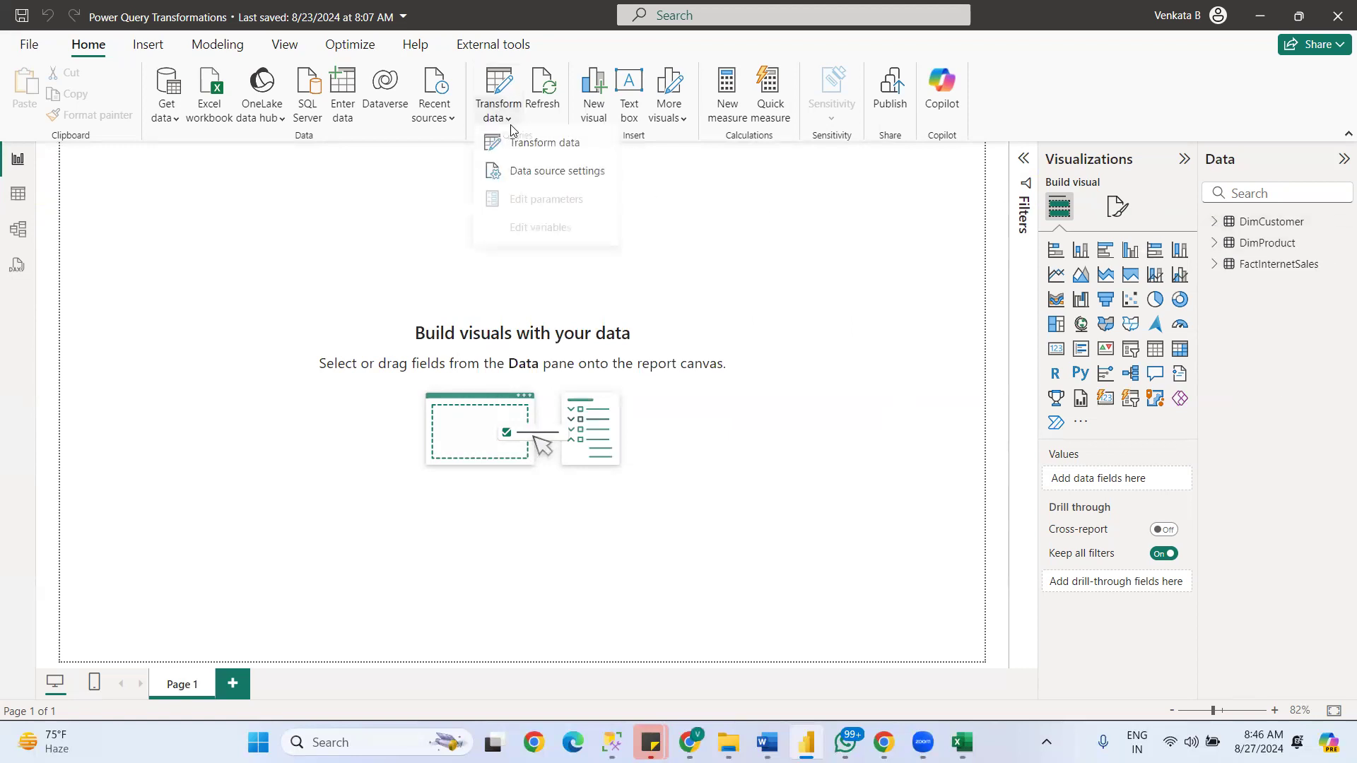
left_click(526, 145)
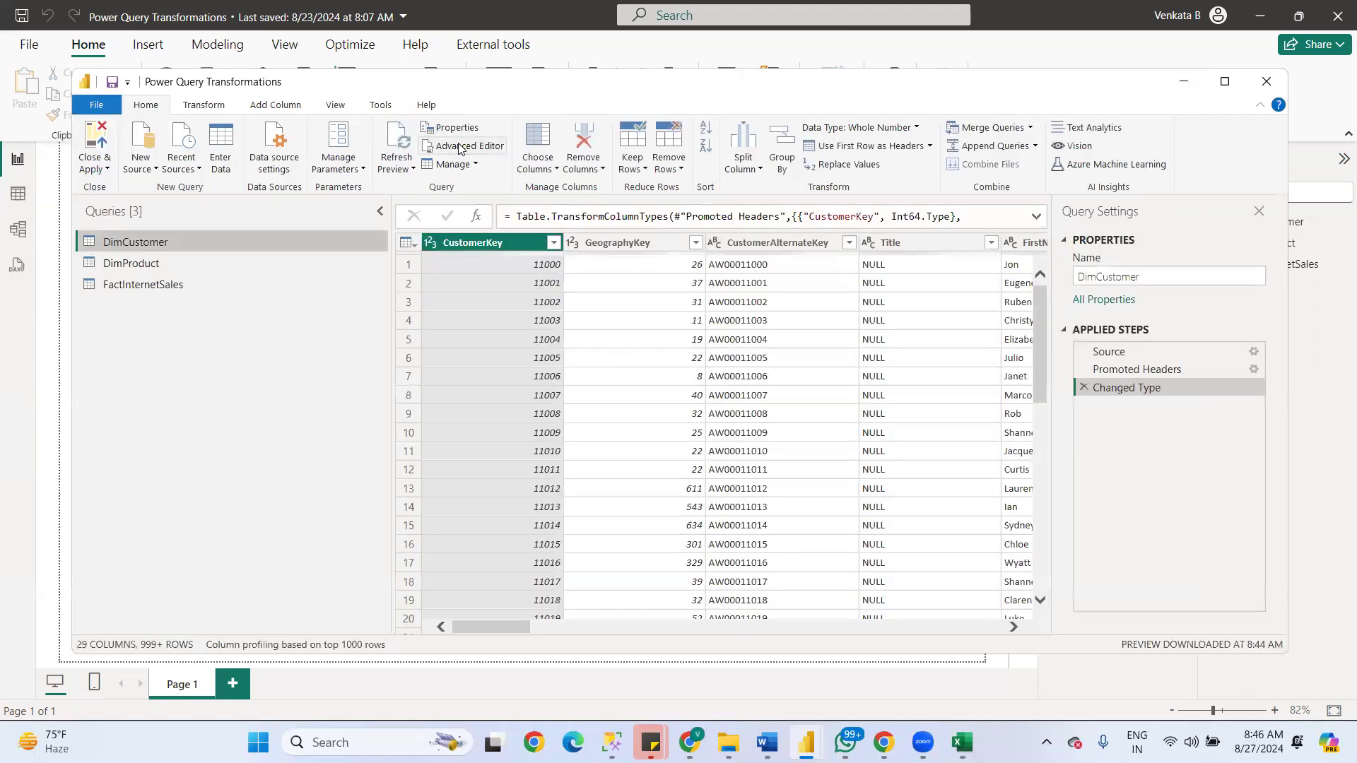
left_click(459, 147)
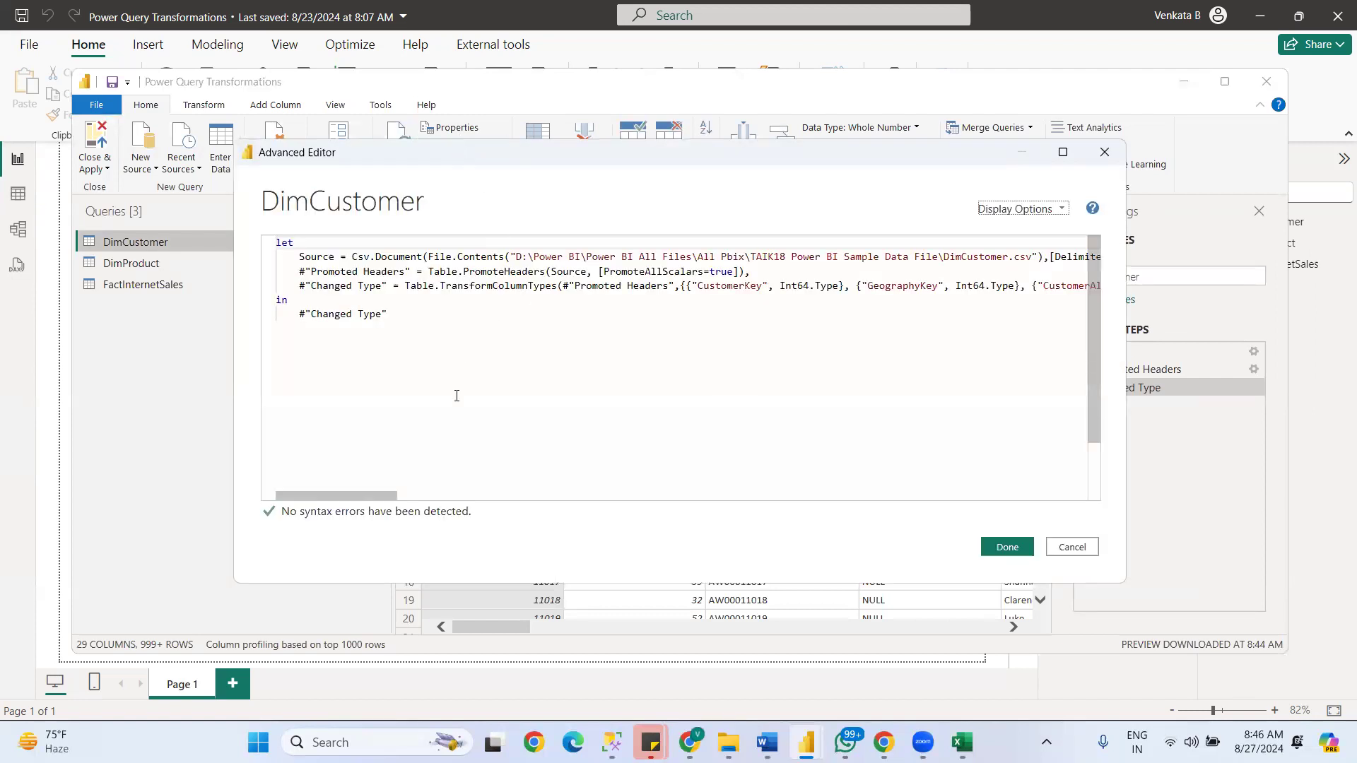
- Switch to SQL Server Management Studio, paste DimProductCategory below the existing SELECT statements, and return to the Advanced Editor
left_click(612, 742)
left_click(553, 148)
key("Return")
key("Return")
key("Return")
key("ctrl+v")
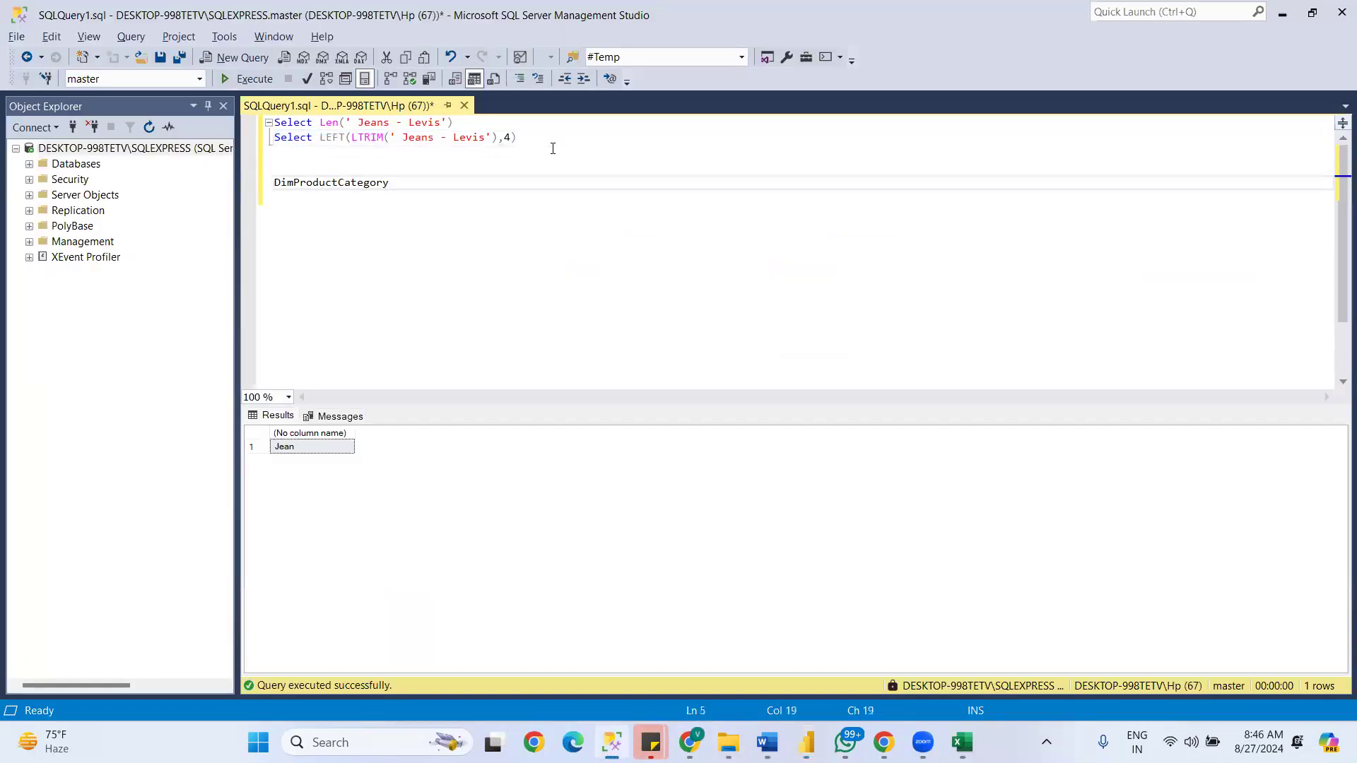
key("alt+Tab")
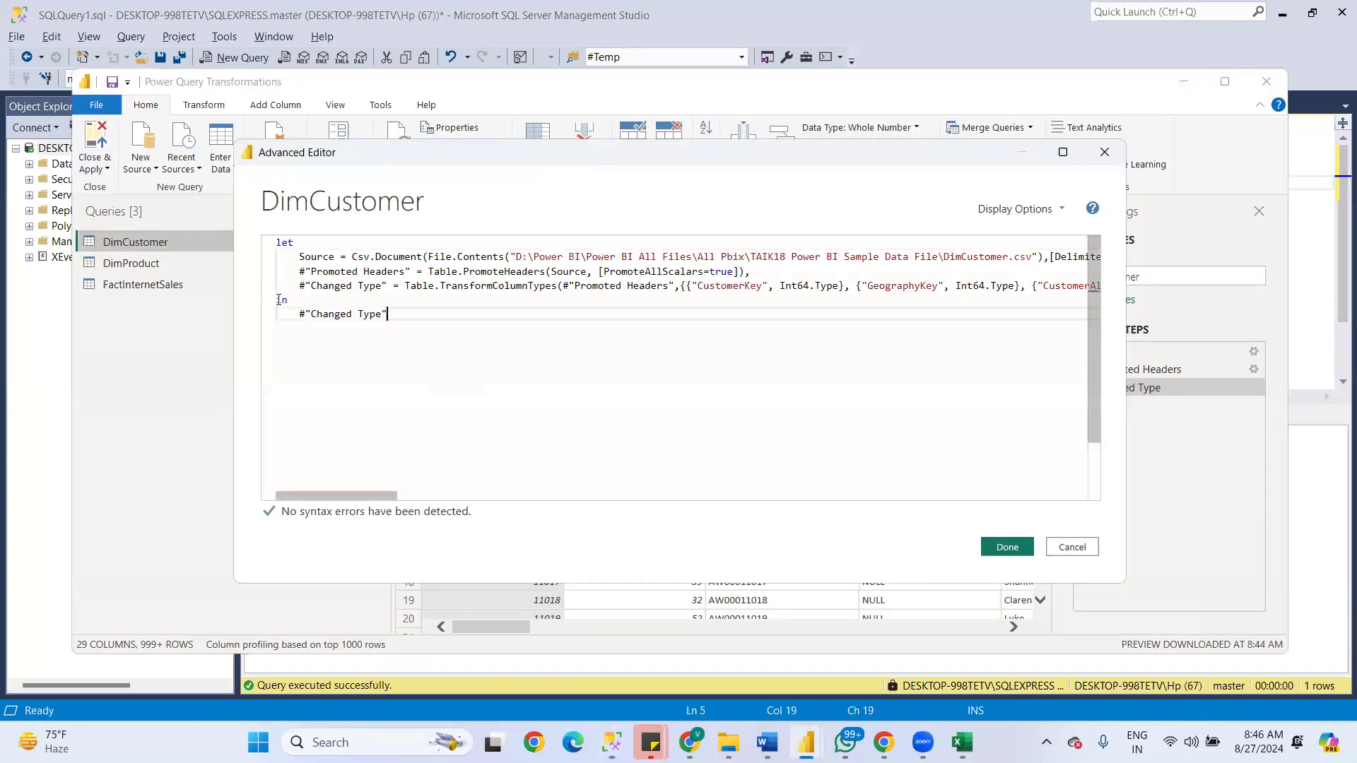
- Select the entire code of the DimCustomer query, and close the Advanced Editor without changing it
key("ctrl+a")
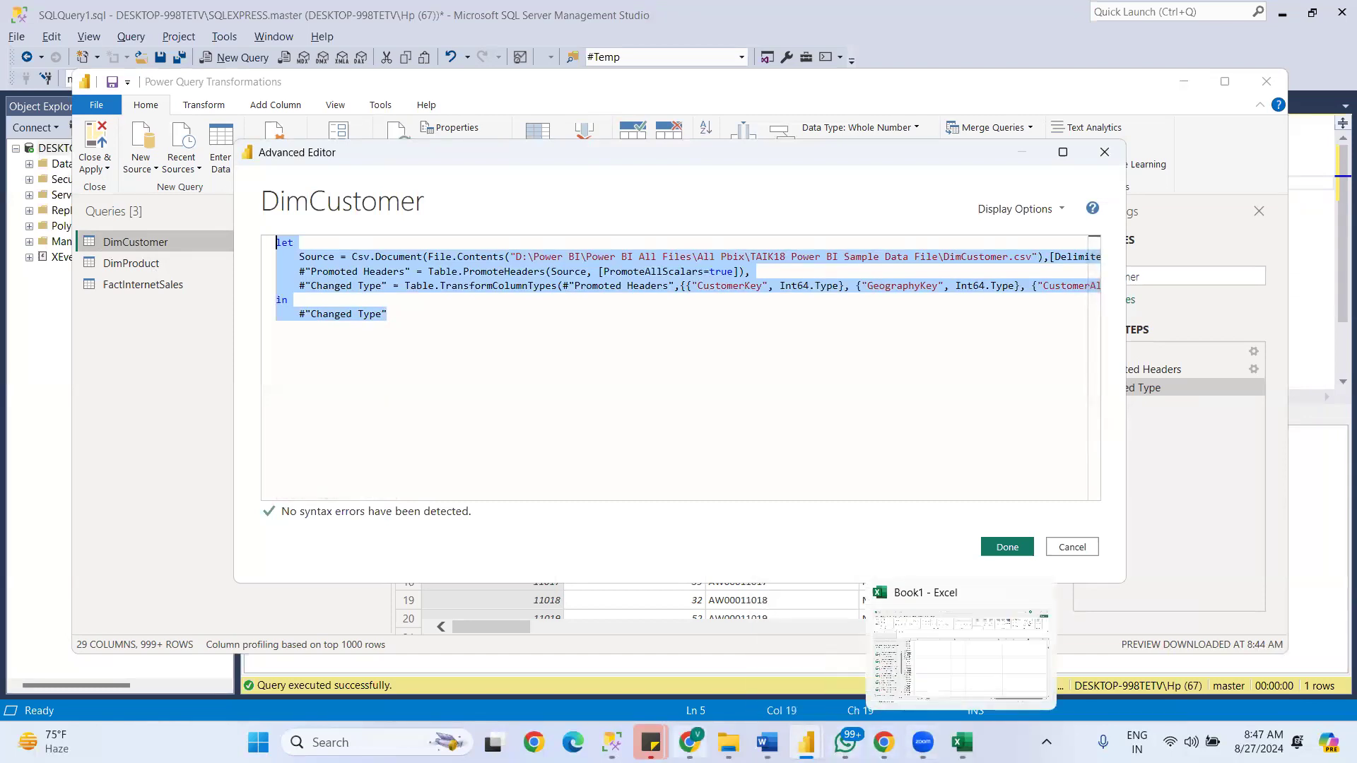
key("alt+Tab")
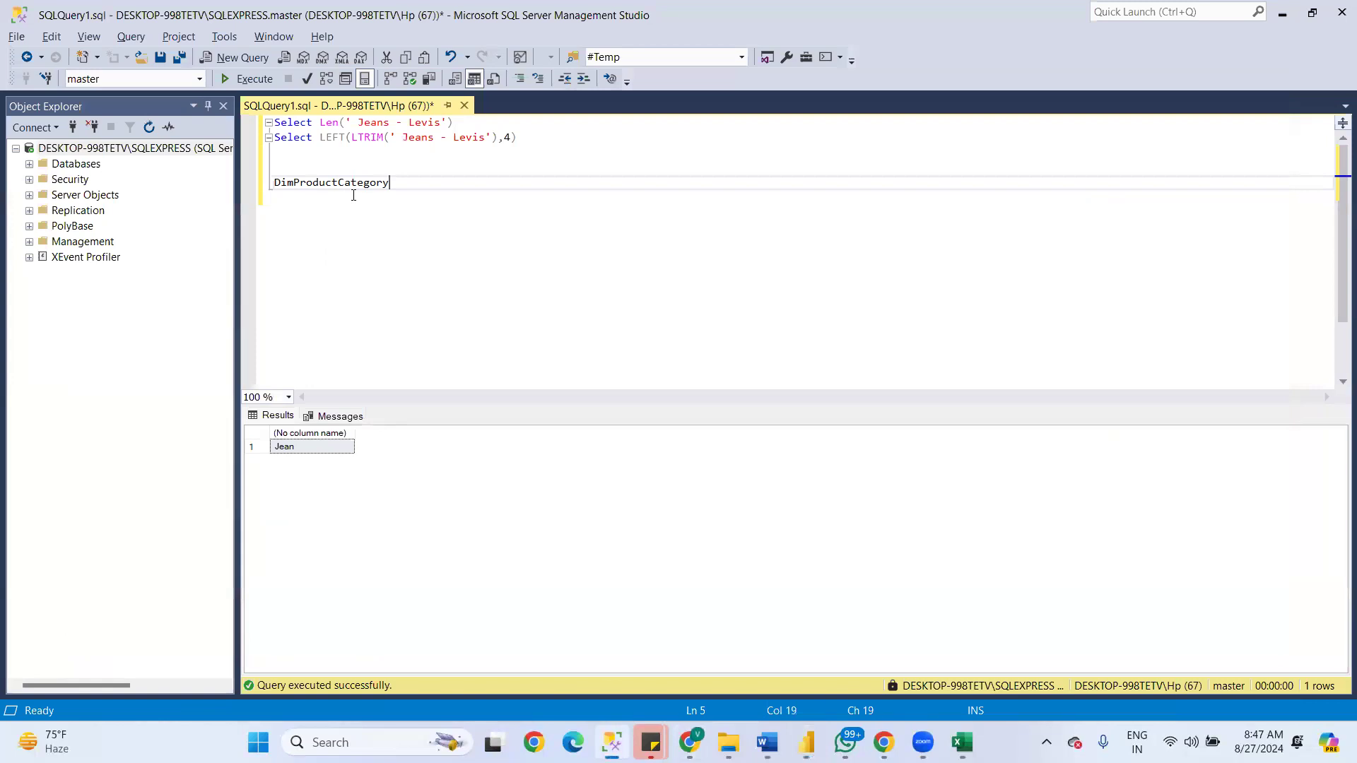
key("alt+Tab")
left_click(444, 369)
key("ctrl+a")
key("ctrl+c")
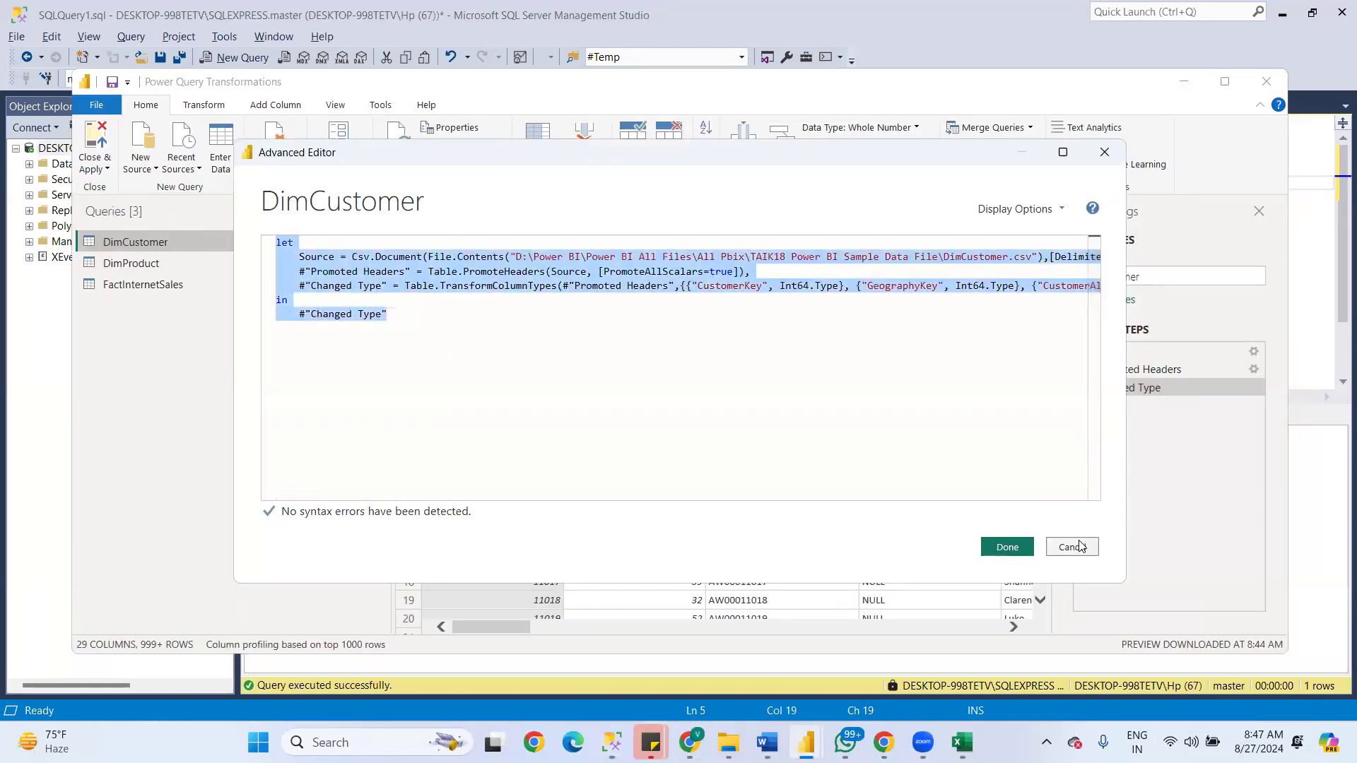
left_click(1073, 546)
- Add a new blank query in the Power Query Editor
left_click(152, 168)
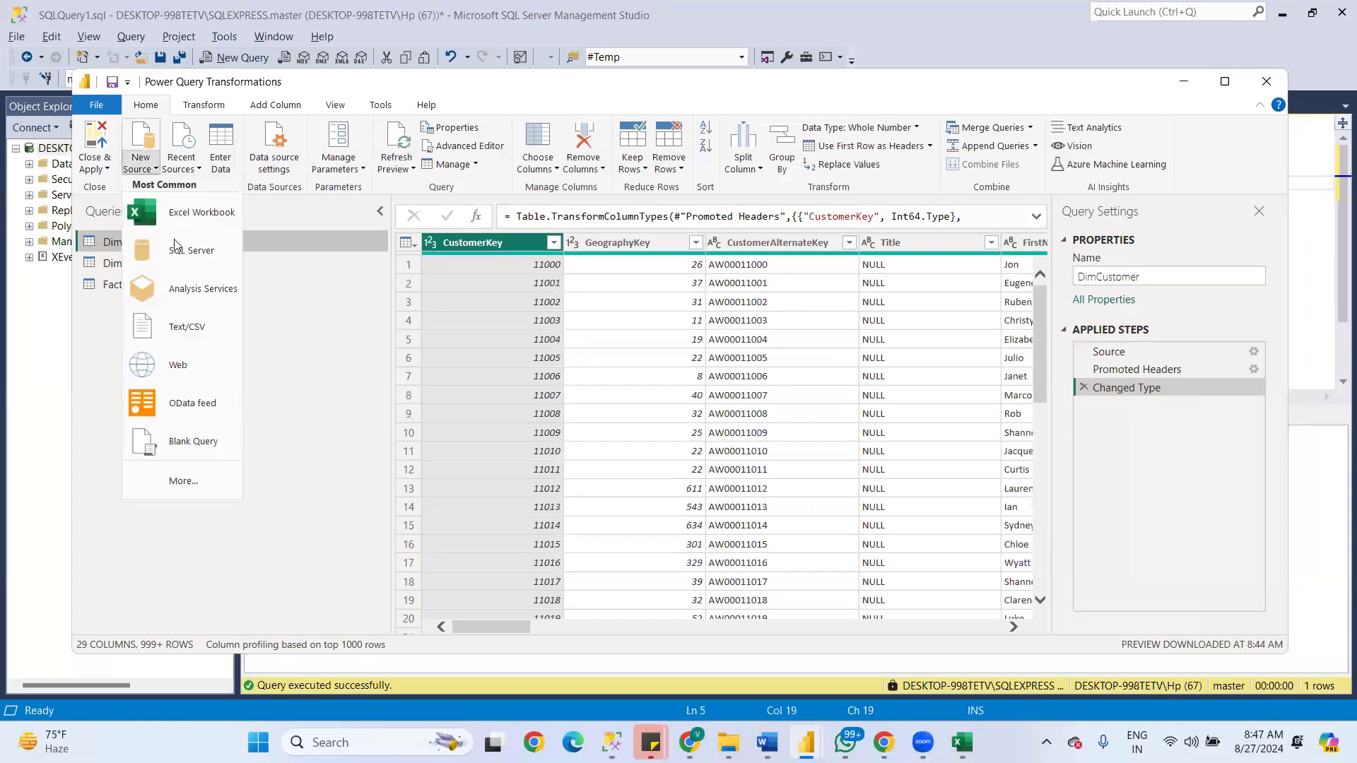
left_click(191, 444)
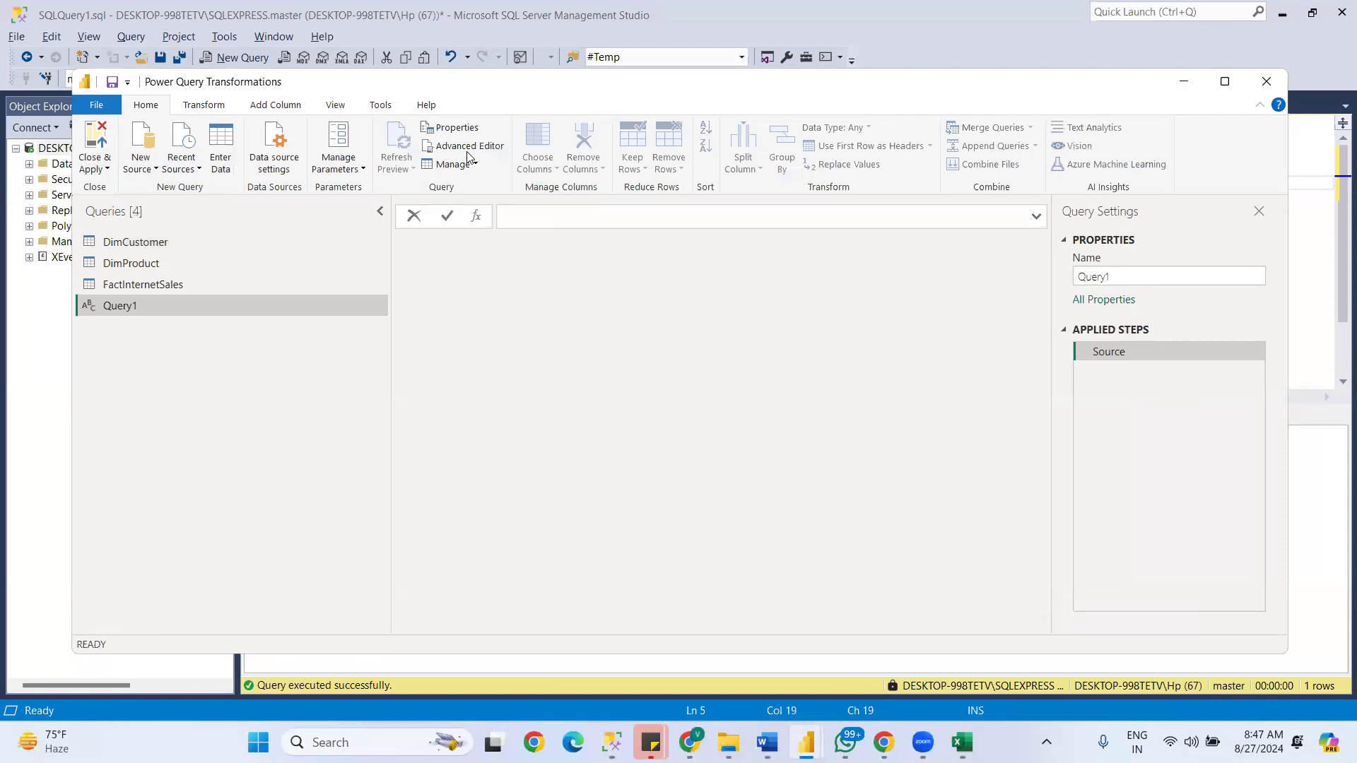
- Open the code of Query1 in the Advanced Editor and replace all of it with the copied DimCustomer query code
left_click(470, 146)
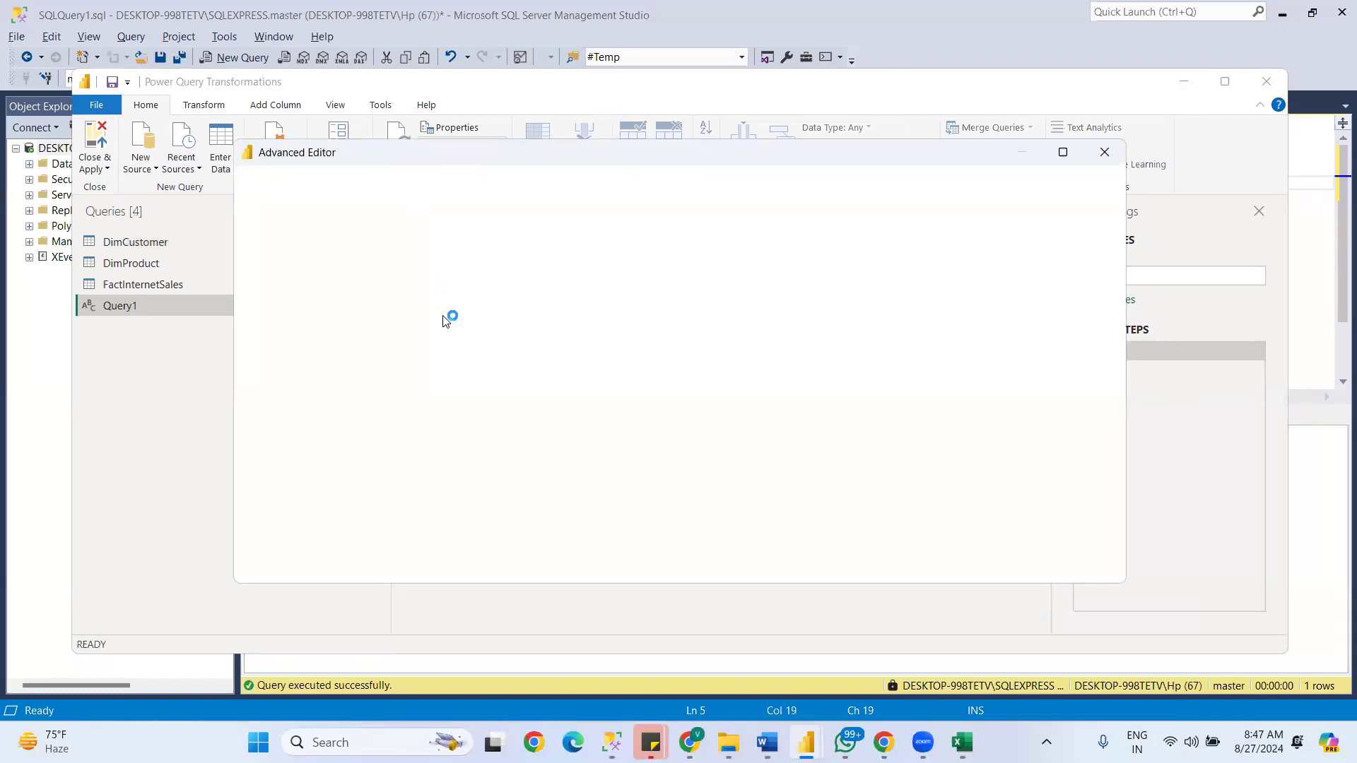
left_click_drag(409, 343, 201, 210)
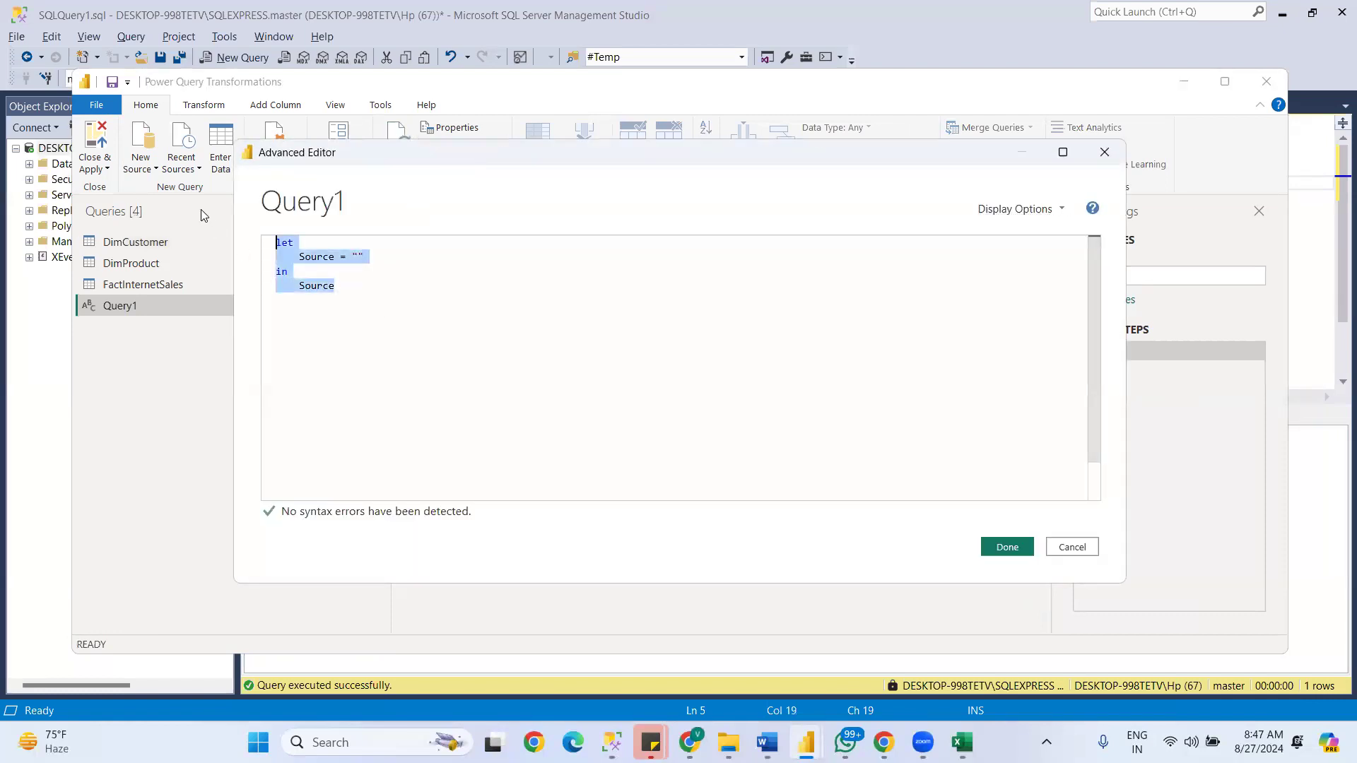
key("ctrl+v")
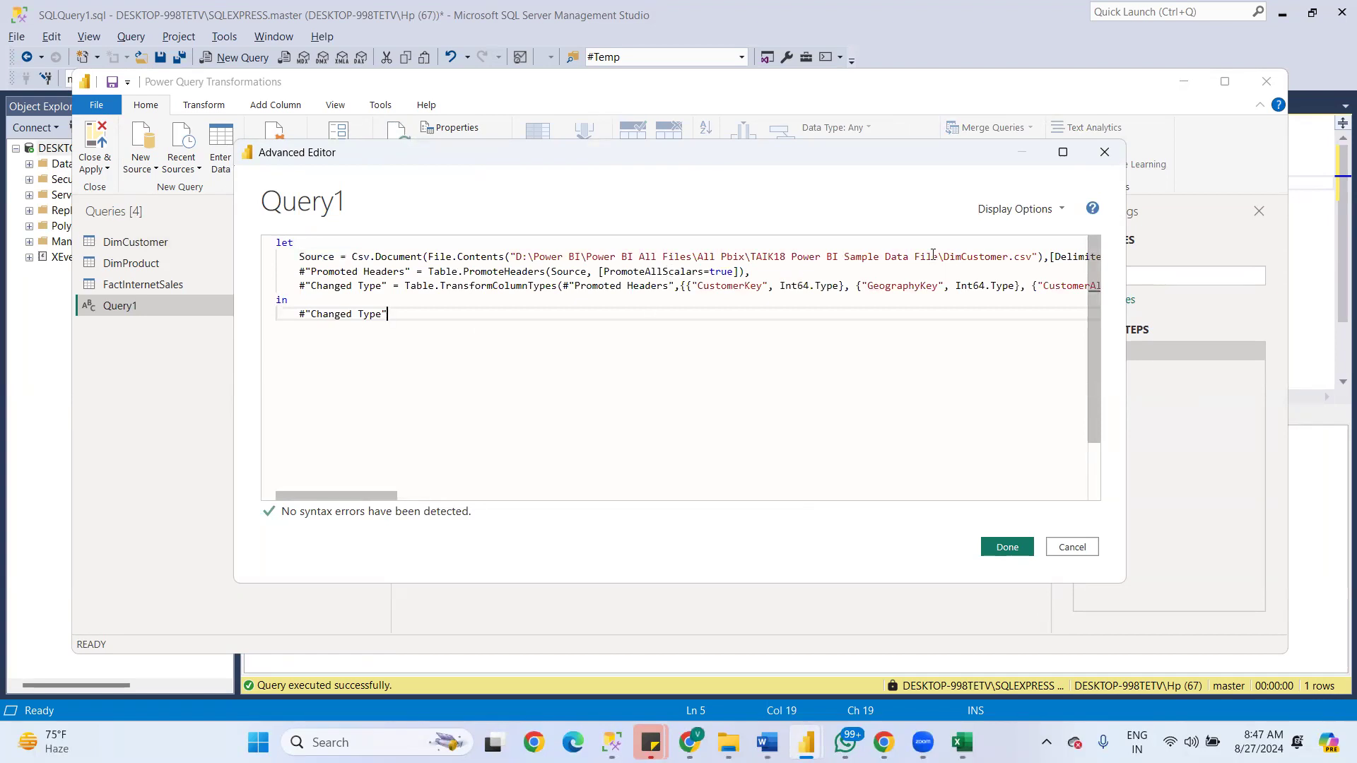
- Copy DimProductCategory from the SQL Server Management Studio query and paste it over the DimCustomer file name in the Source line's path
left_click_drag(365, 496, 430, 496)
double_click(533, 256)
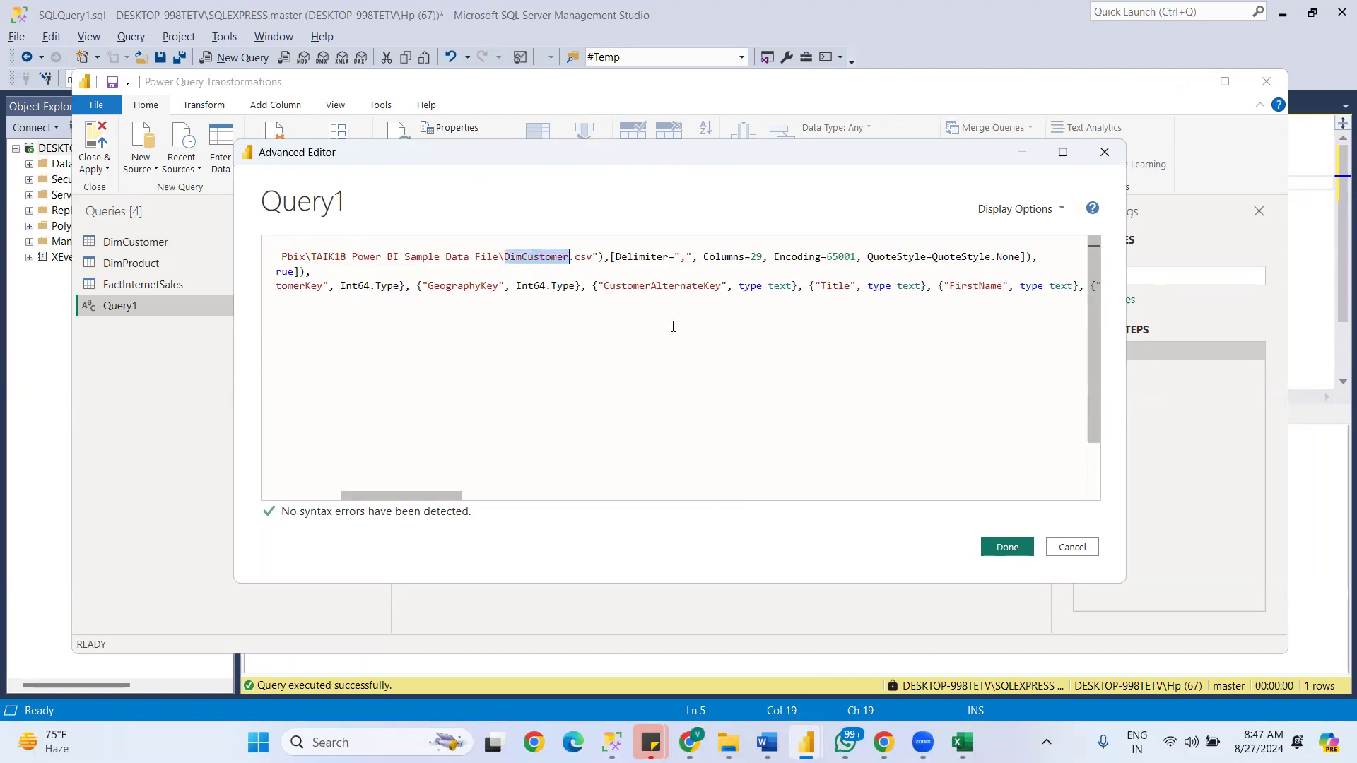
key("alt+Tab")
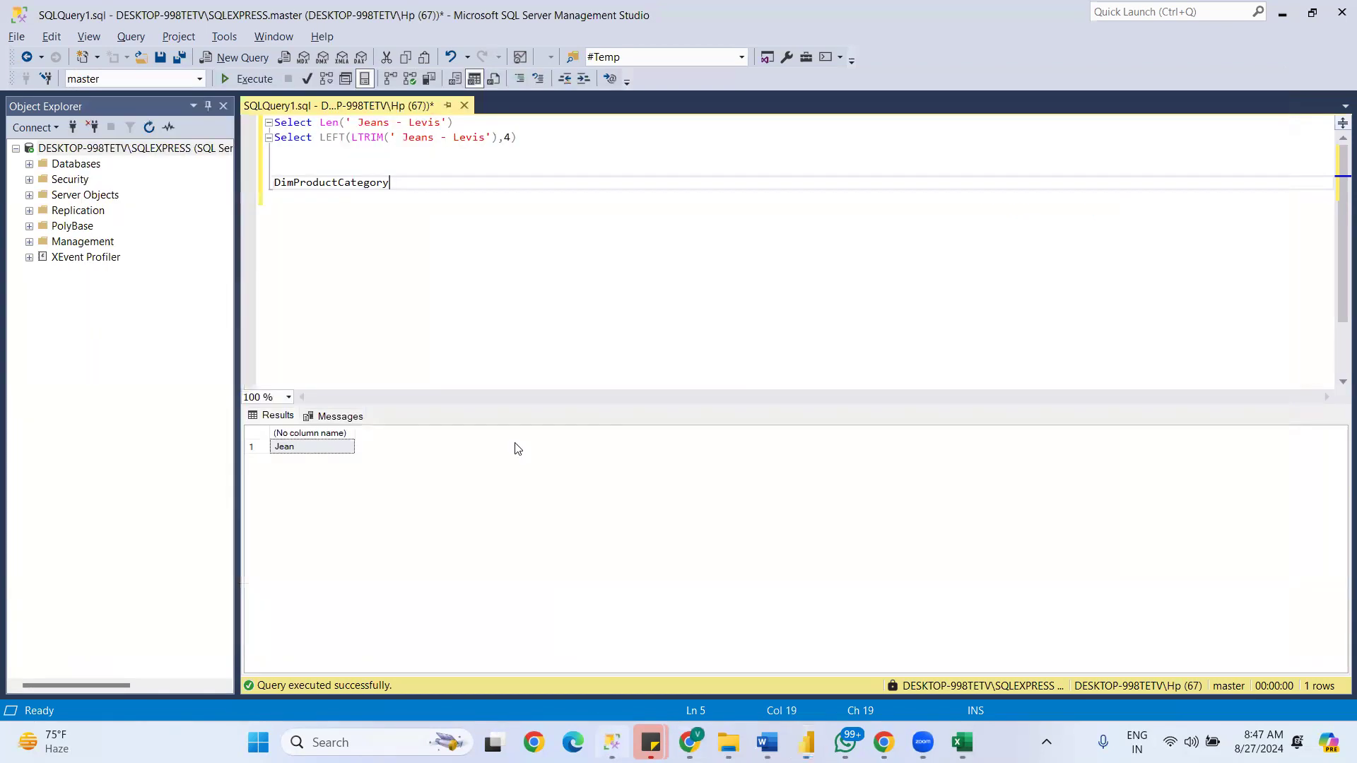
double_click(340, 183)
key("ctrl+c")
key("alt+Tab")
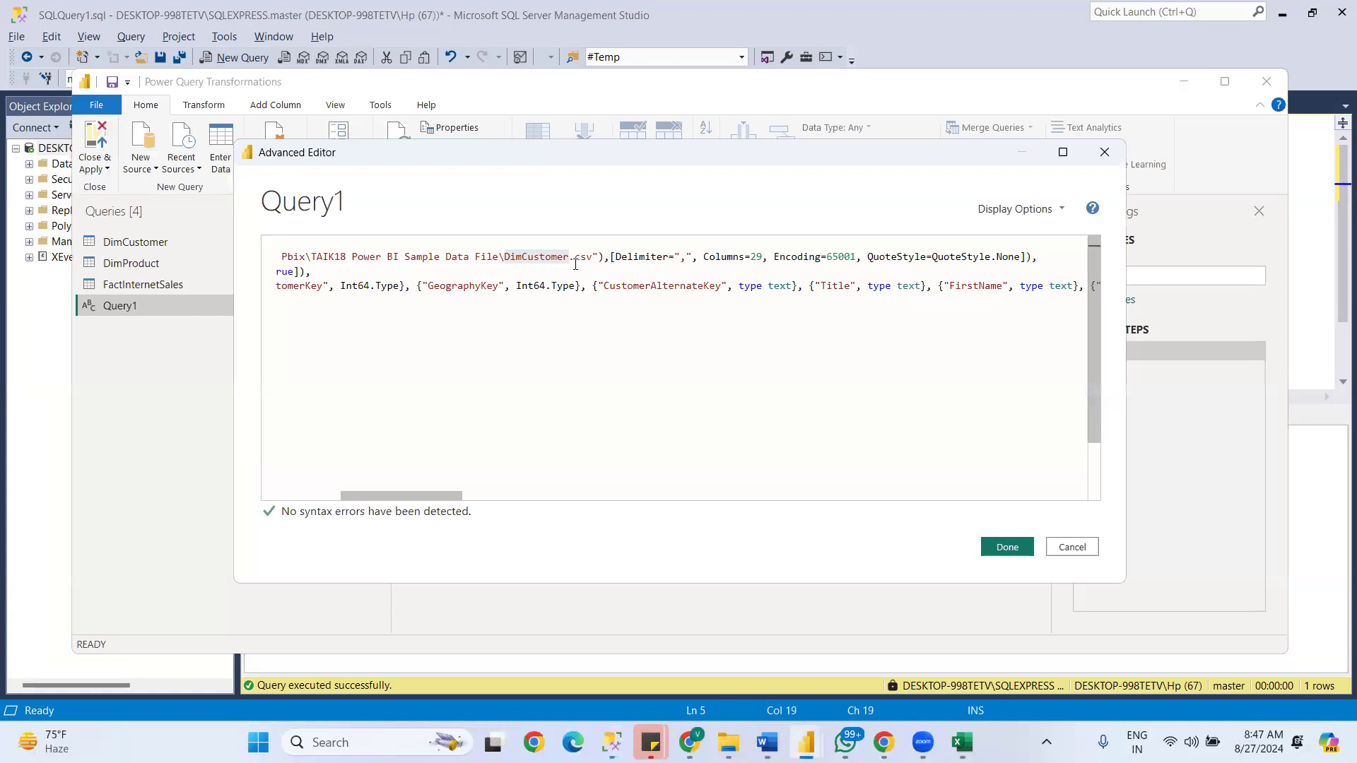
double_click(531, 258)
key("ctrl+v")
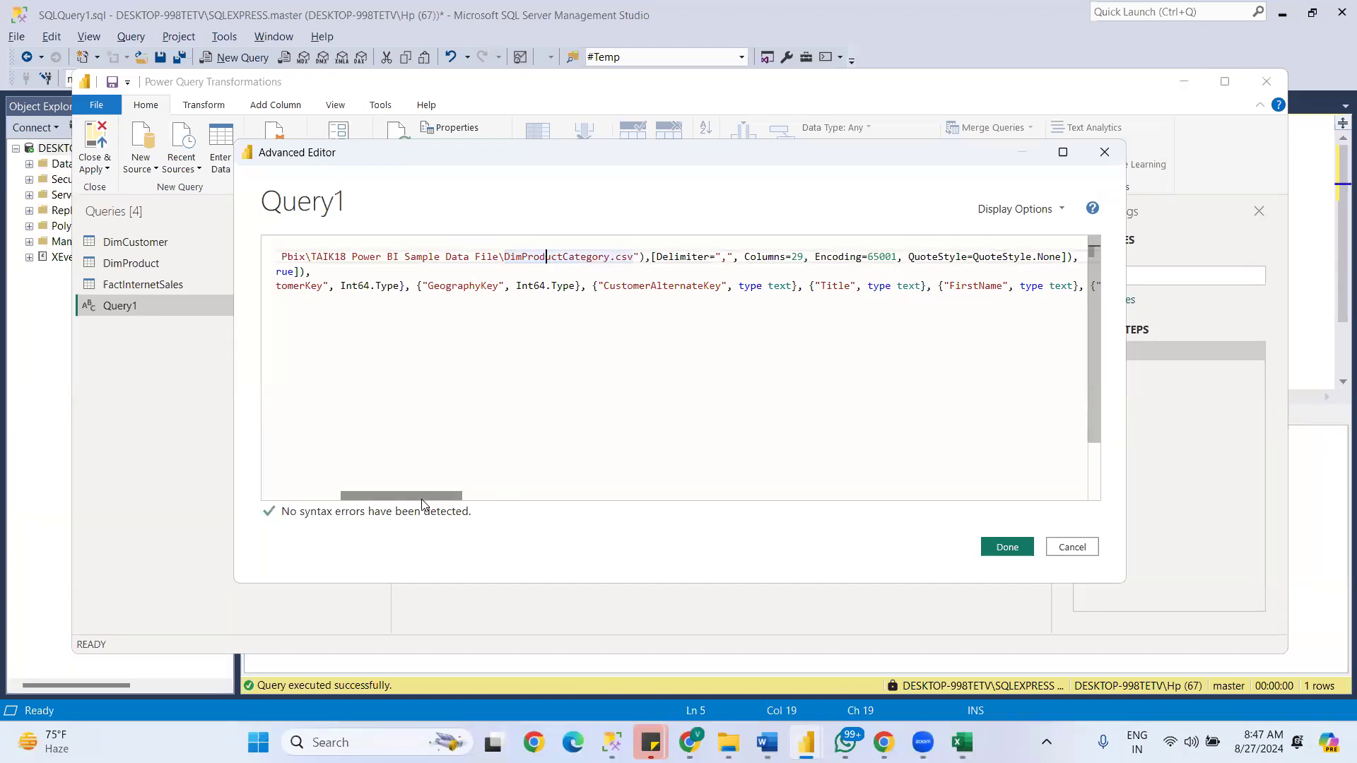
- Delete the code from the #"Changed Type" line to the end, and remove the trailing comma after the PromoteHeaders expression
left_click_drag(422, 504, 226, 476)
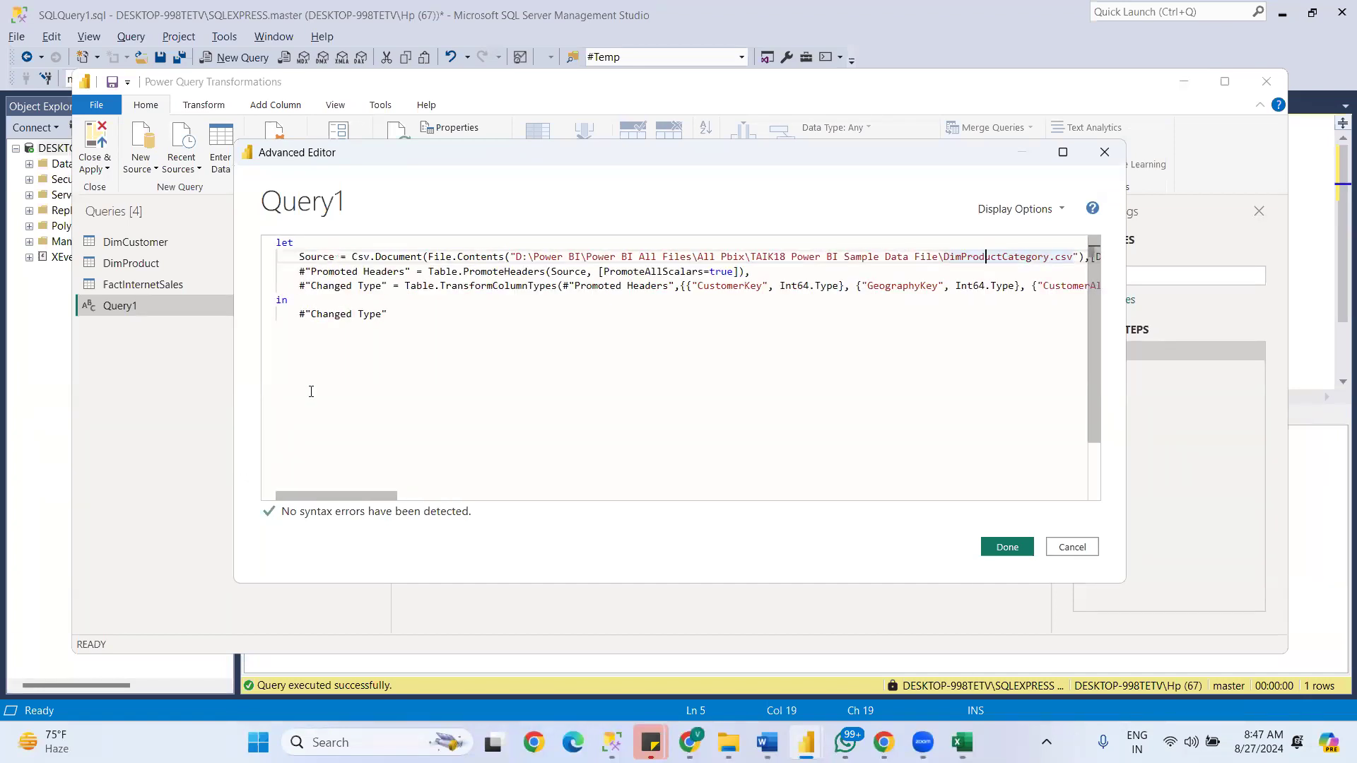
left_click_drag(294, 287, 1106, 343)
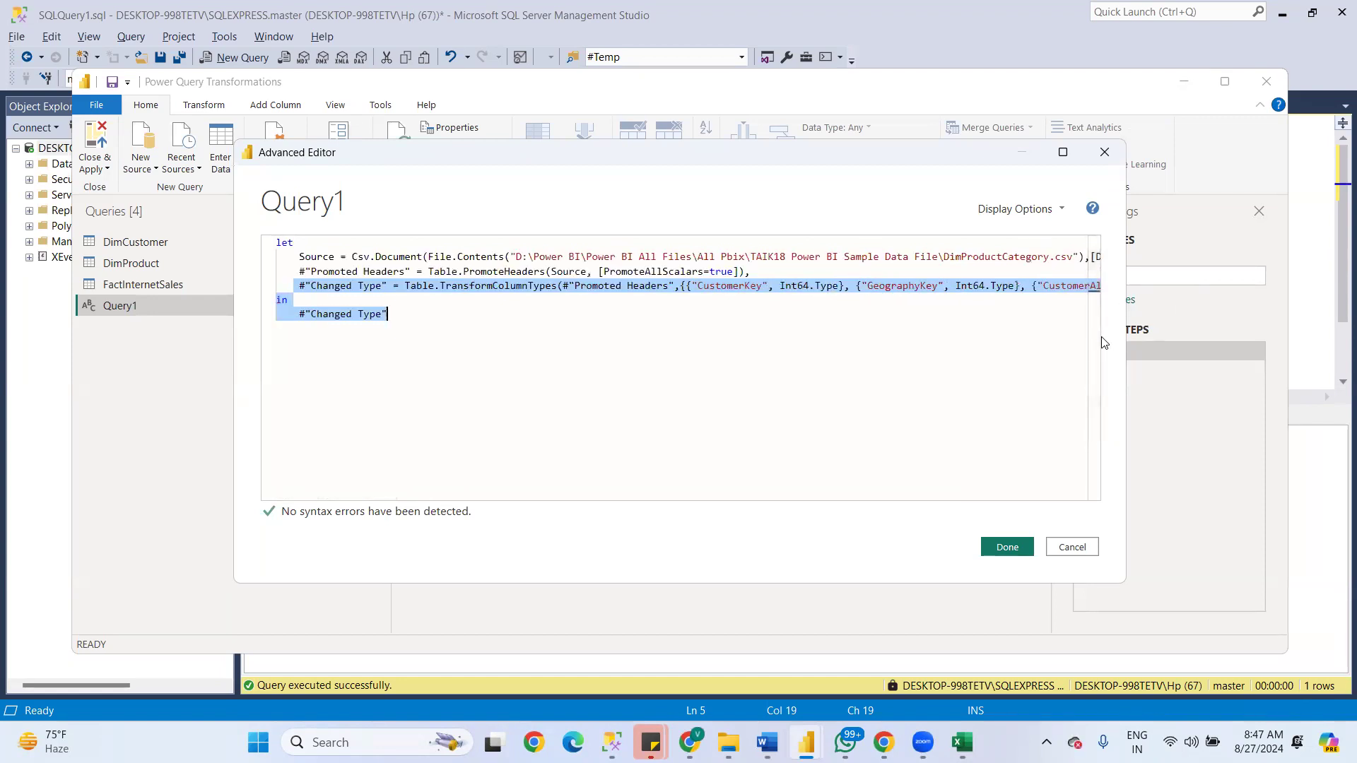
key("Delete")
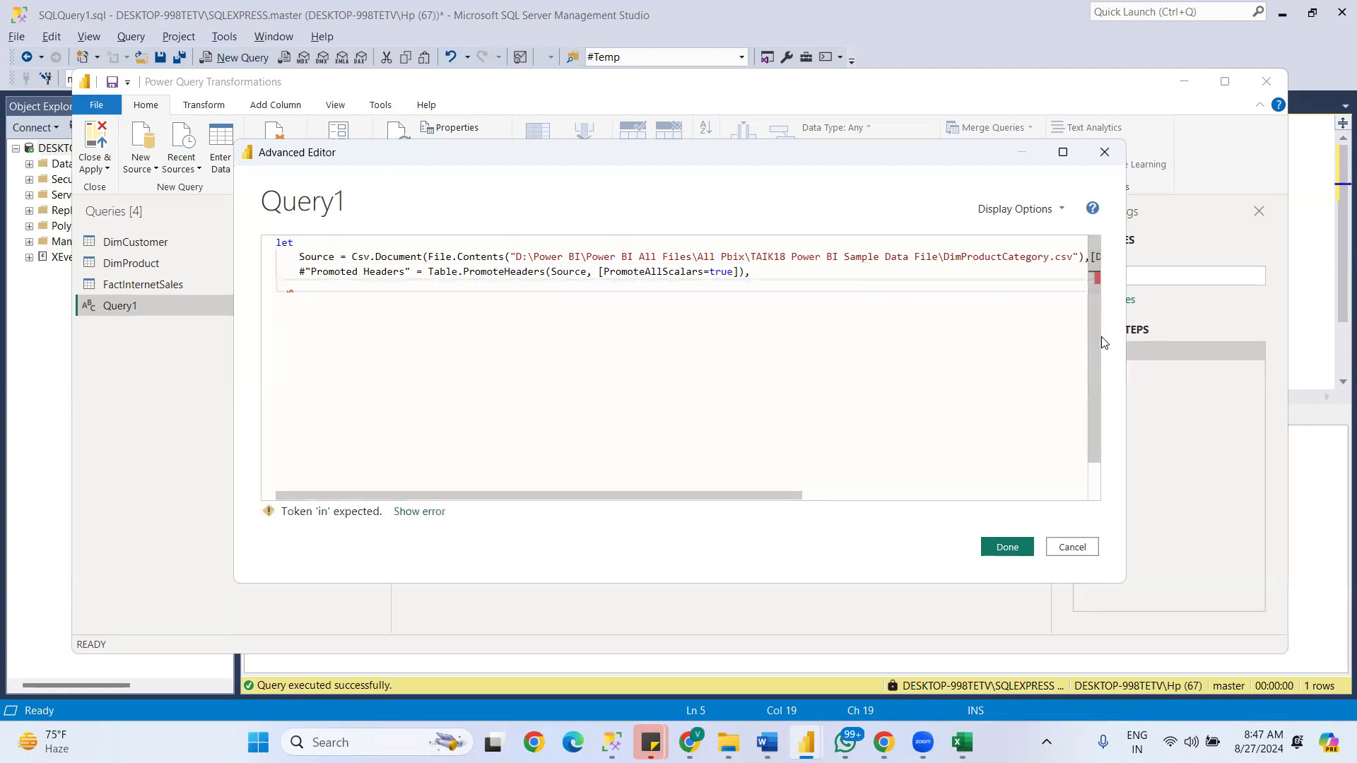
left_click_drag(615, 496, 735, 496)
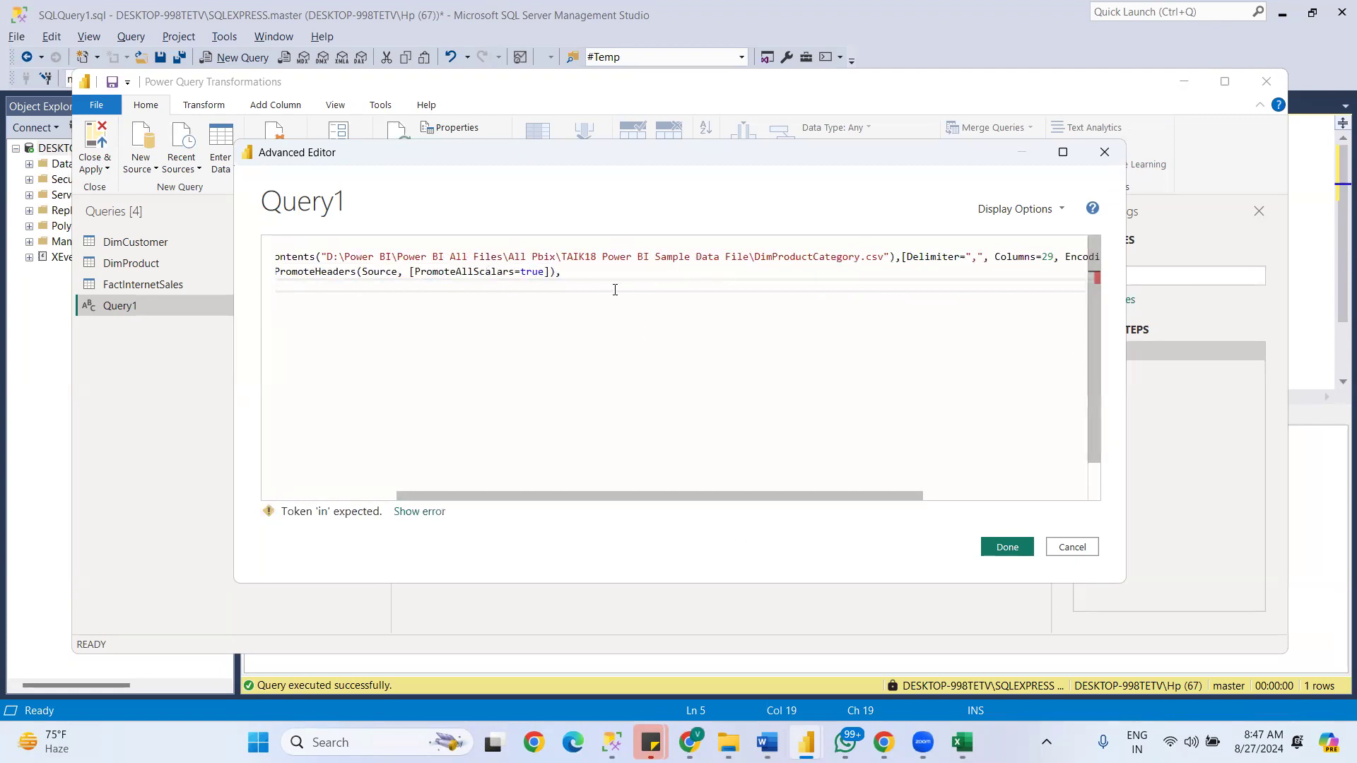
left_click(573, 272)
key("BackSpace")
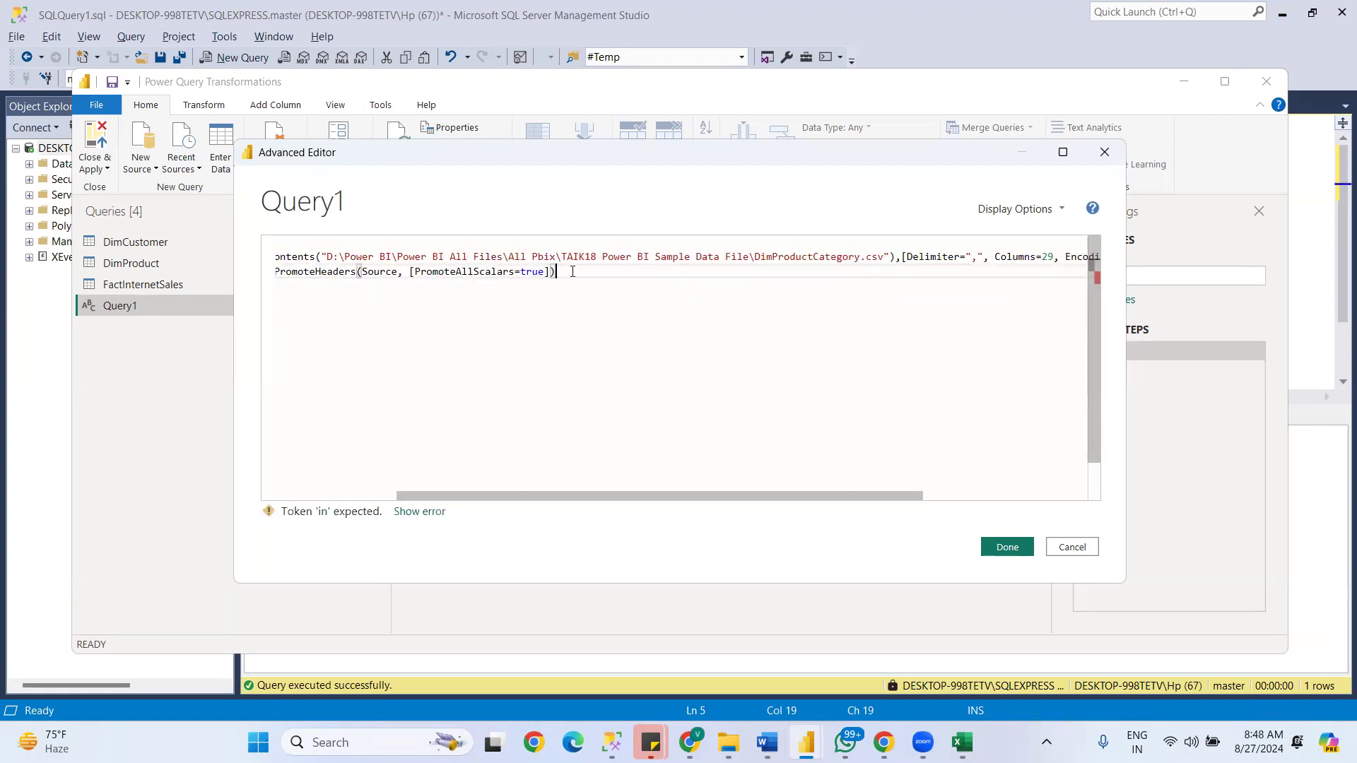
- Add an in clause below the PromoteHeaders line that returns #"Promoted Headers", copying the step name from that line
key("Return")
key("Return")
type("in")
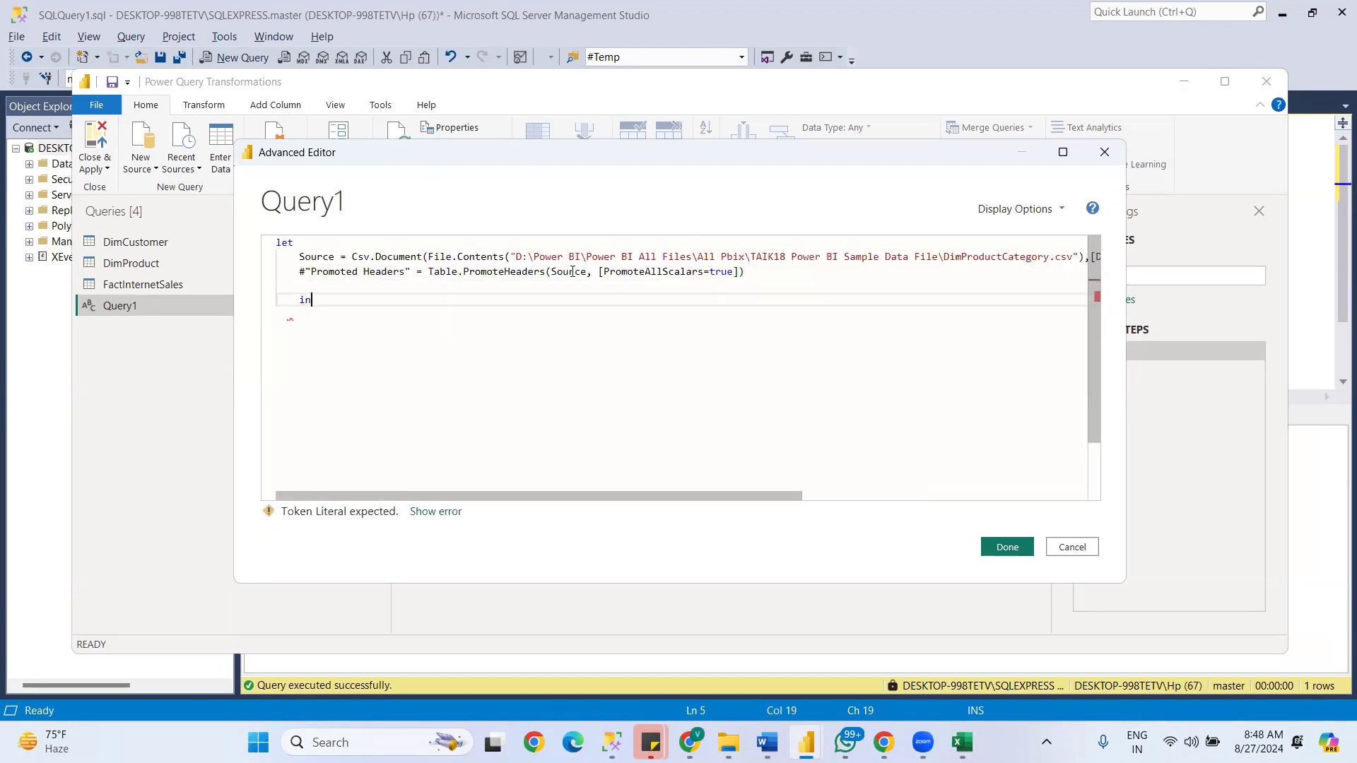
key("Return")
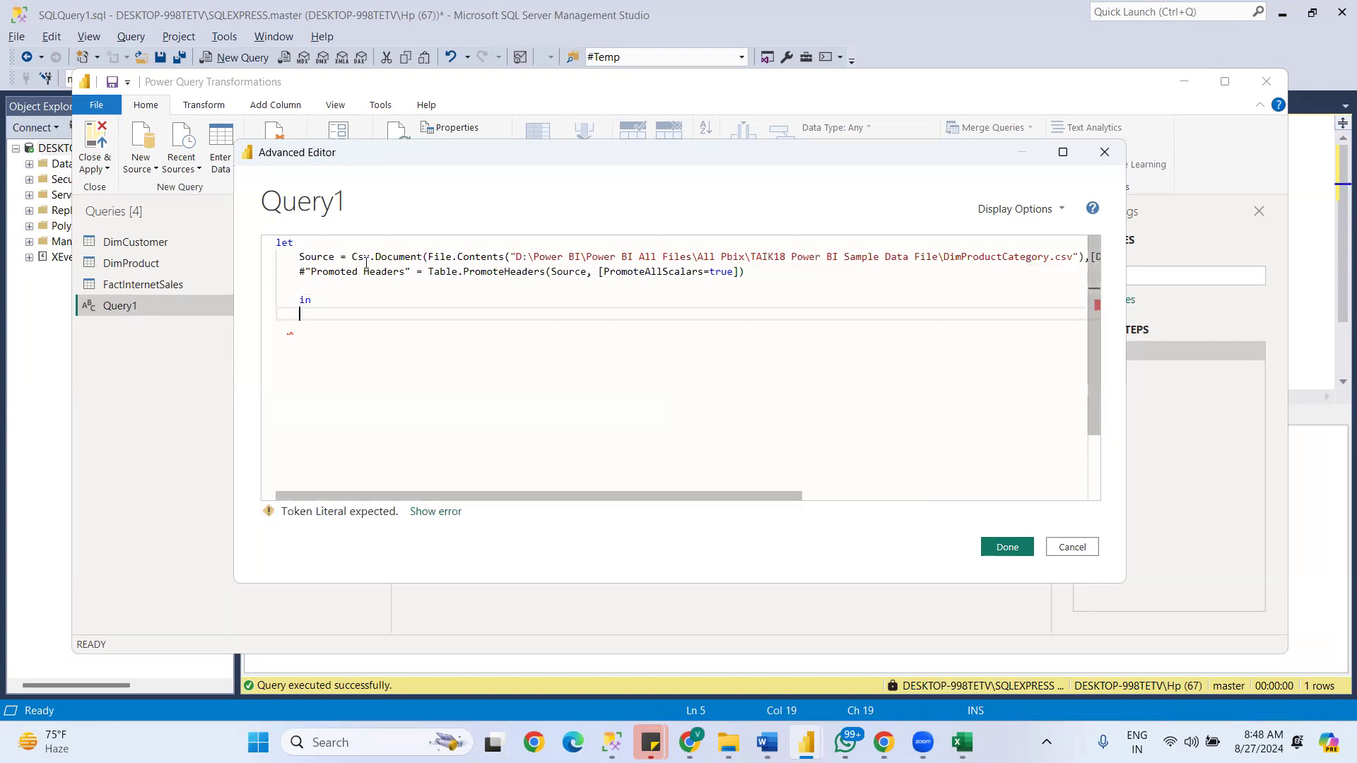
double_click(412, 273)
key("ctrl+c")
left_click(317, 321)
key("ctrl+v")
- Remove the blank line above the in clause, compare the two #"Promoted Headers" names, and apply the code to Query1
left_click(315, 286)
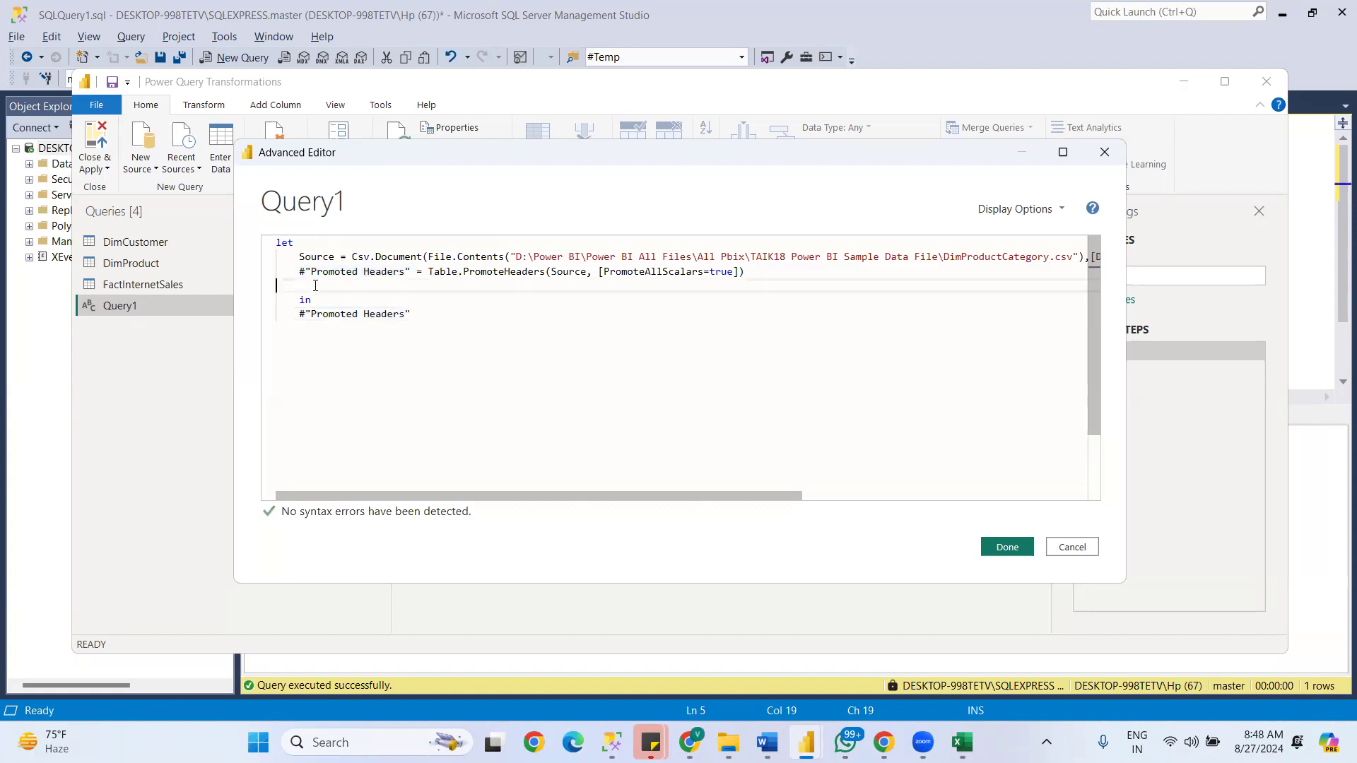
key("Delete")
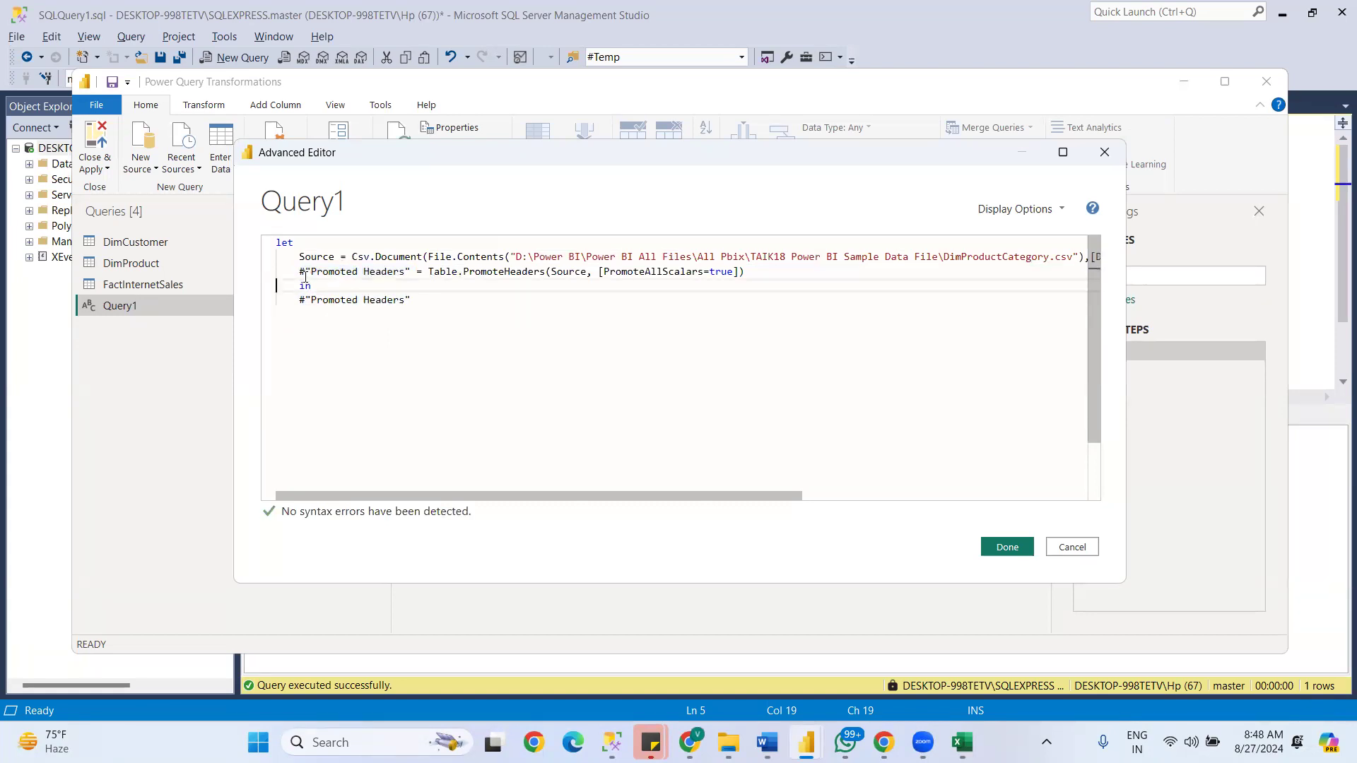
left_click_drag(297, 275, 417, 270)
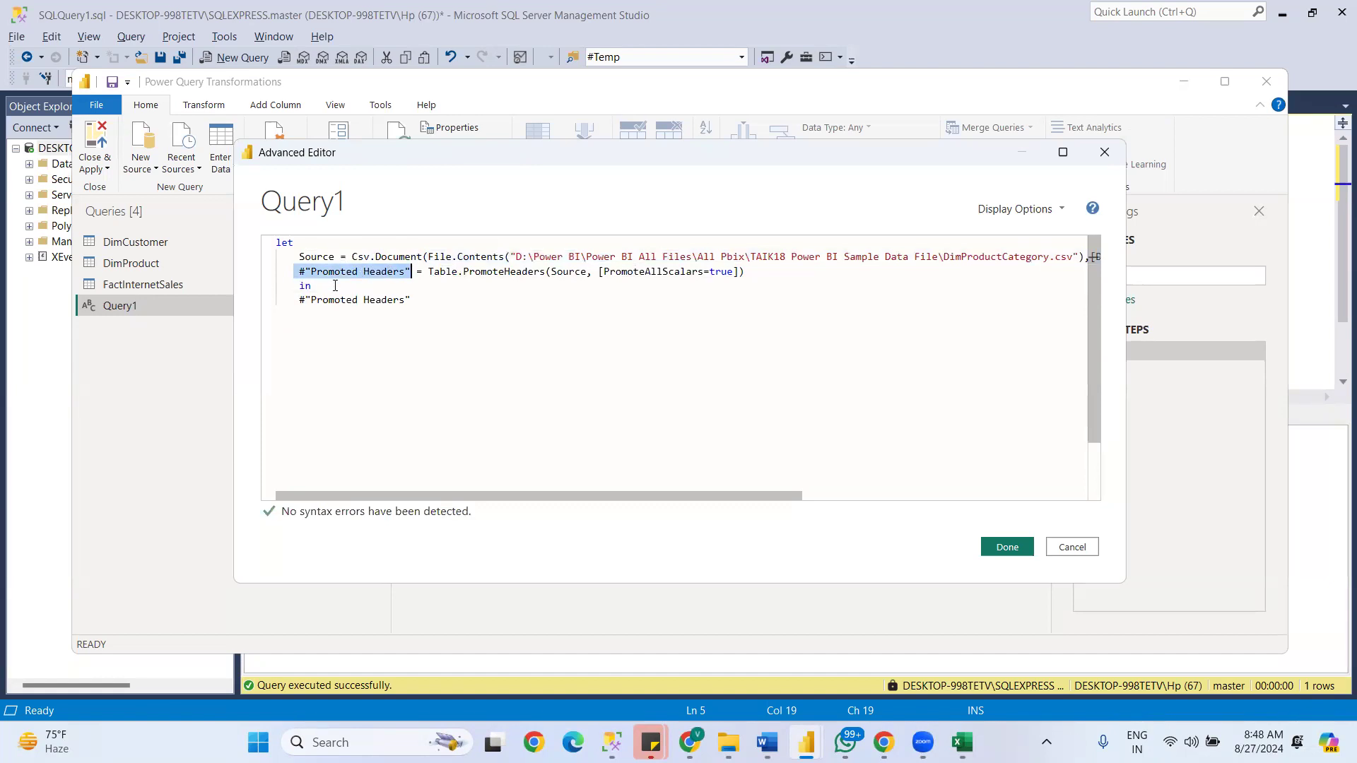
left_click_drag(296, 300, 416, 300)
left_click(997, 548)
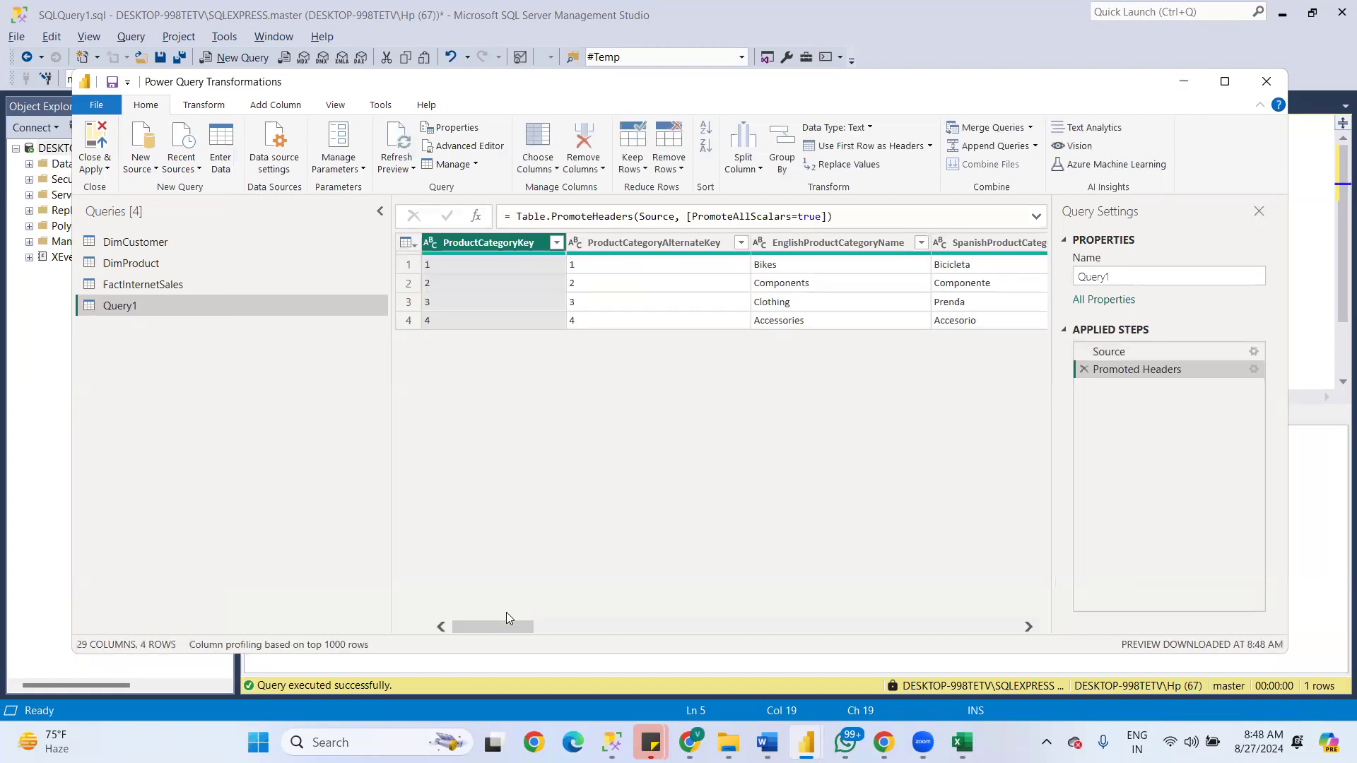
left_click_drag(502, 628, 1099, 634)
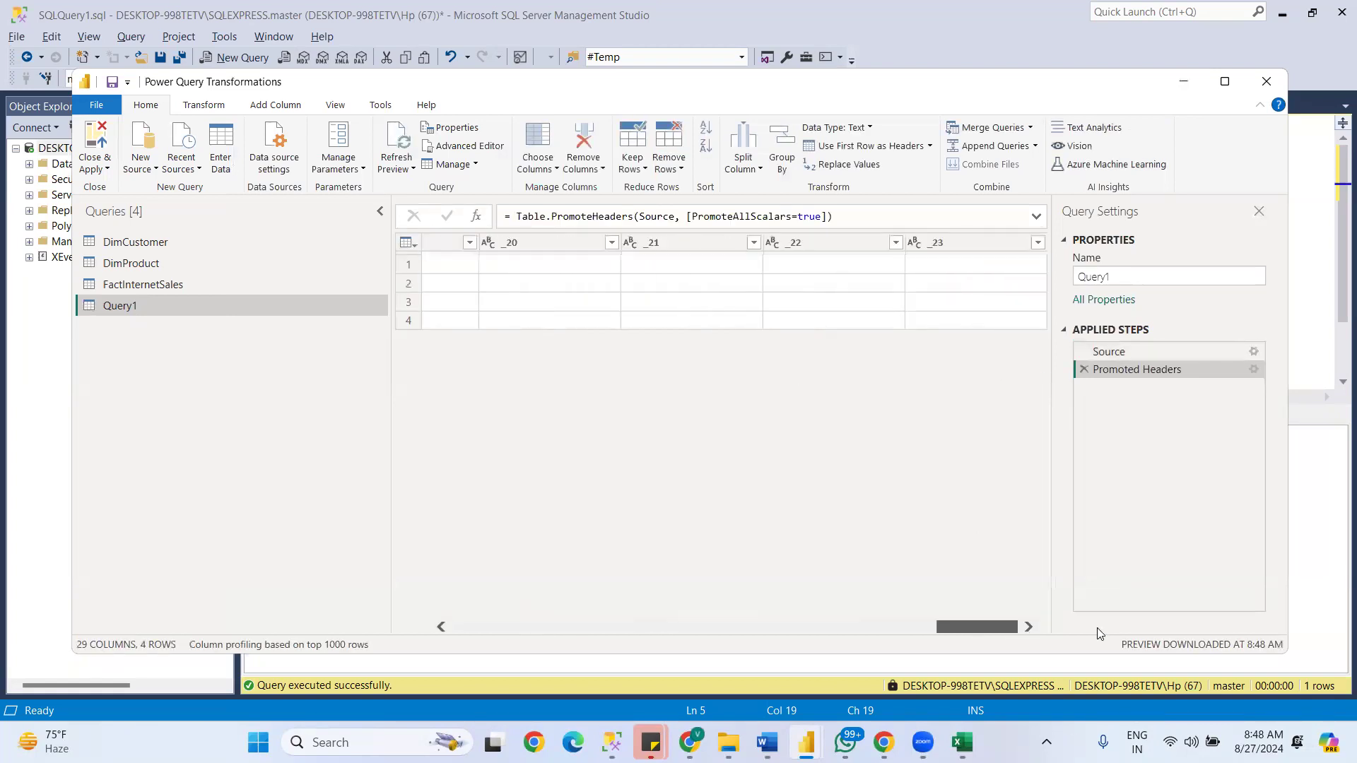
left_click_drag(958, 627, 593, 614)
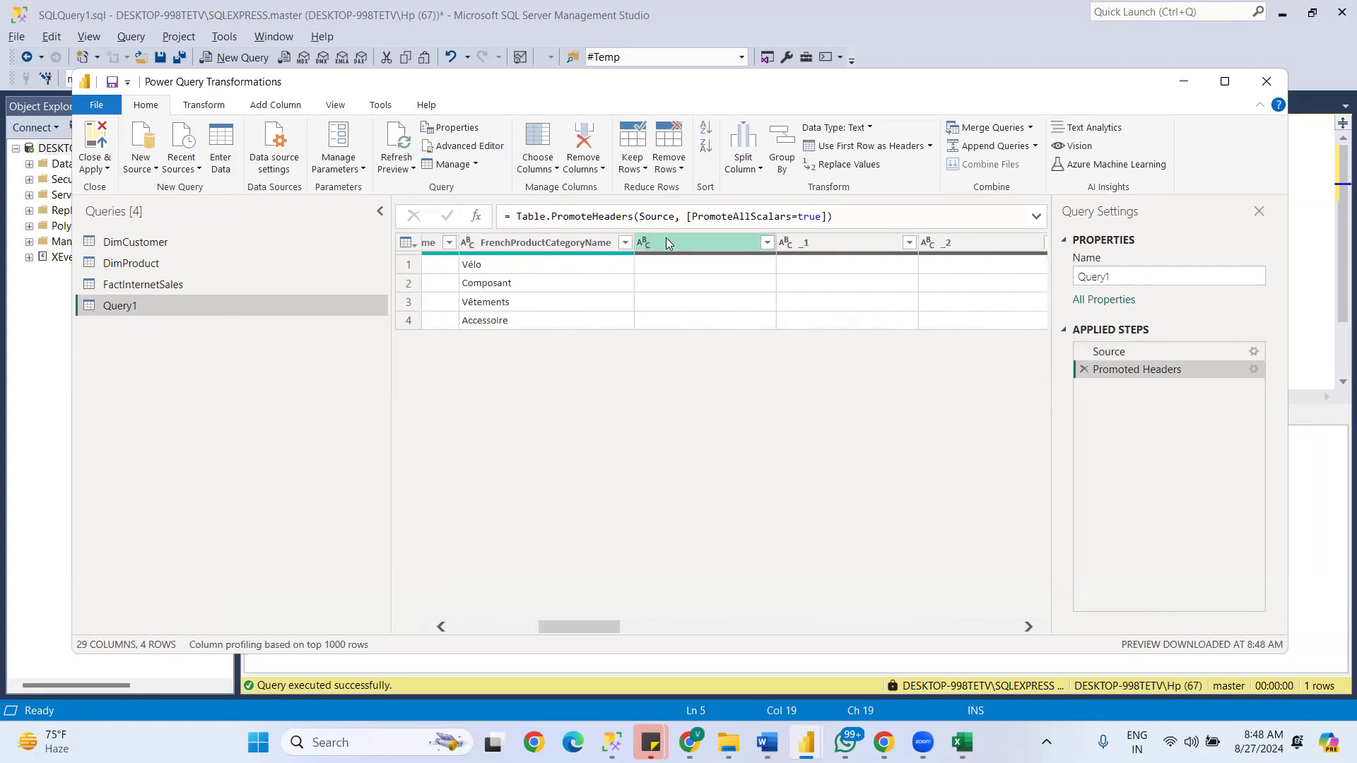
left_click(666, 240)
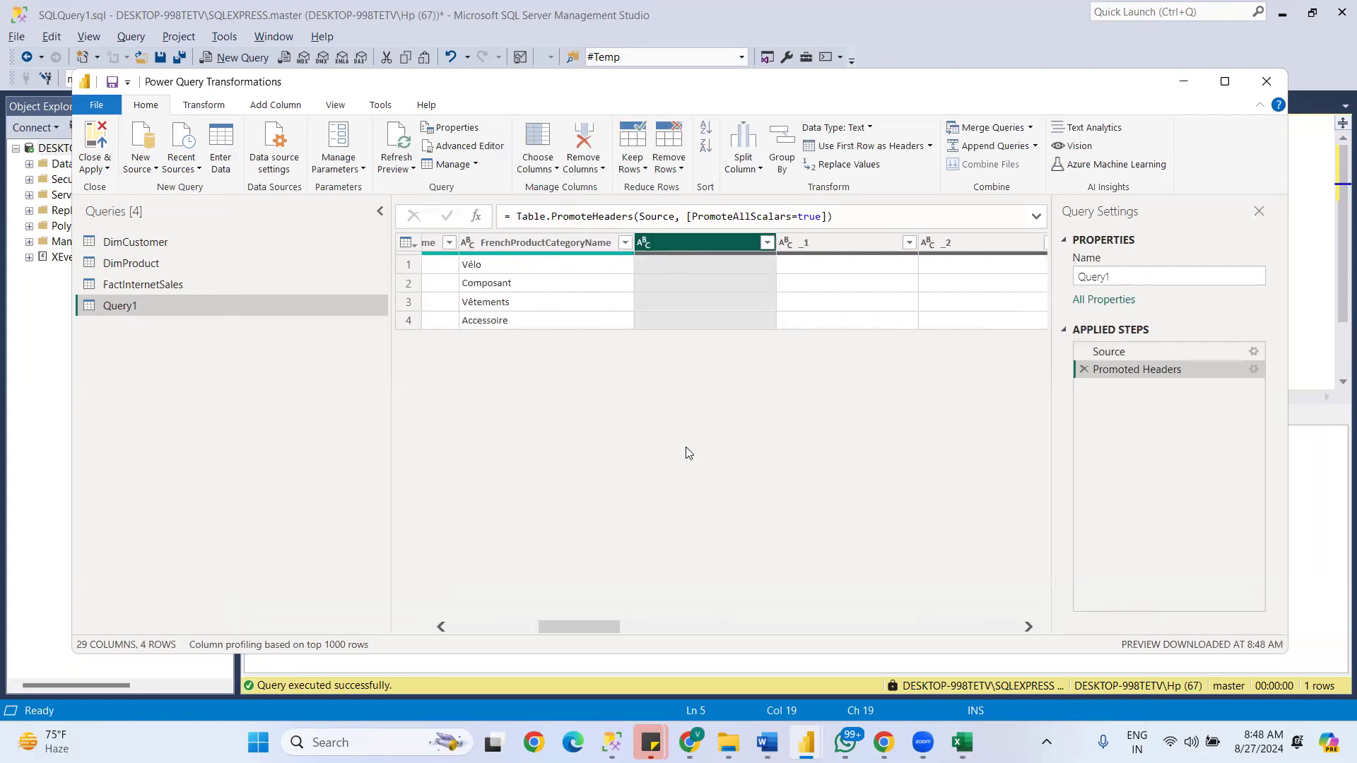
left_click(554, 170)
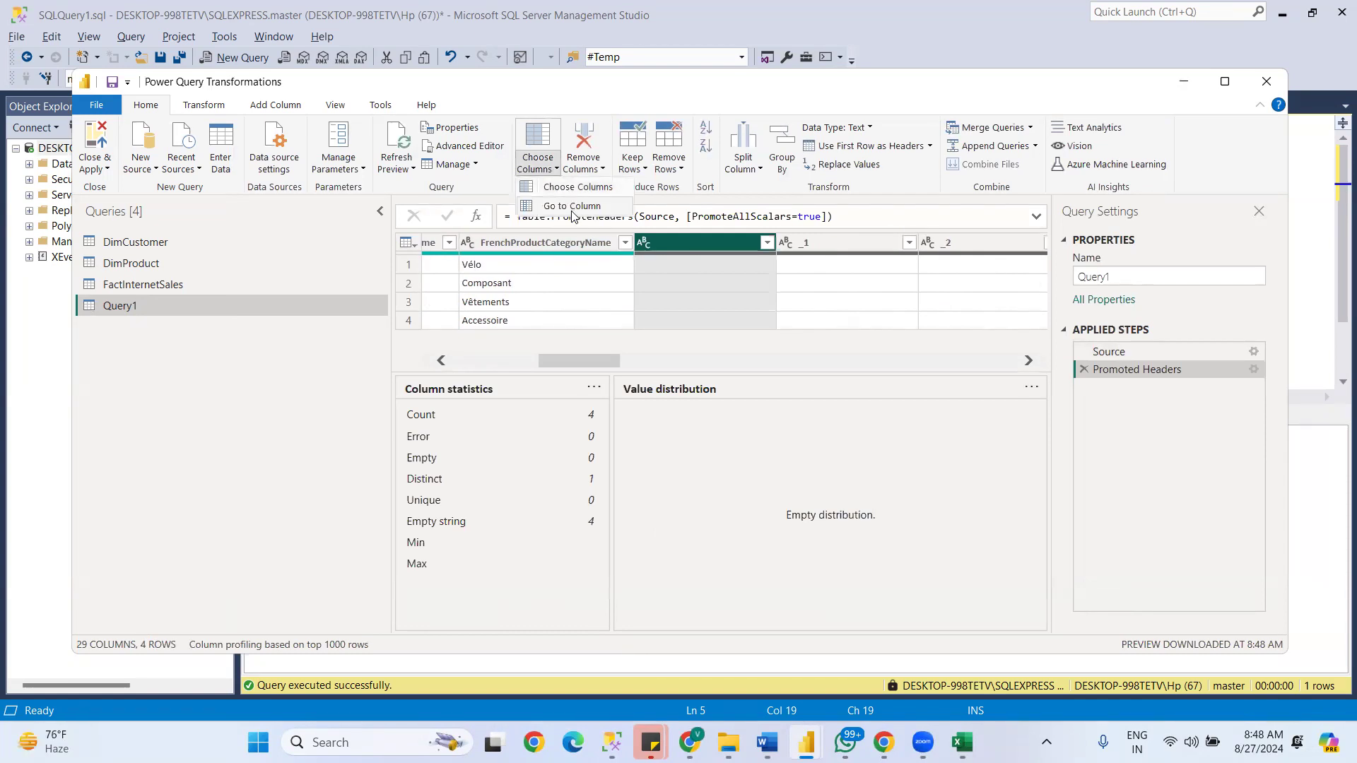
left_click(571, 188)
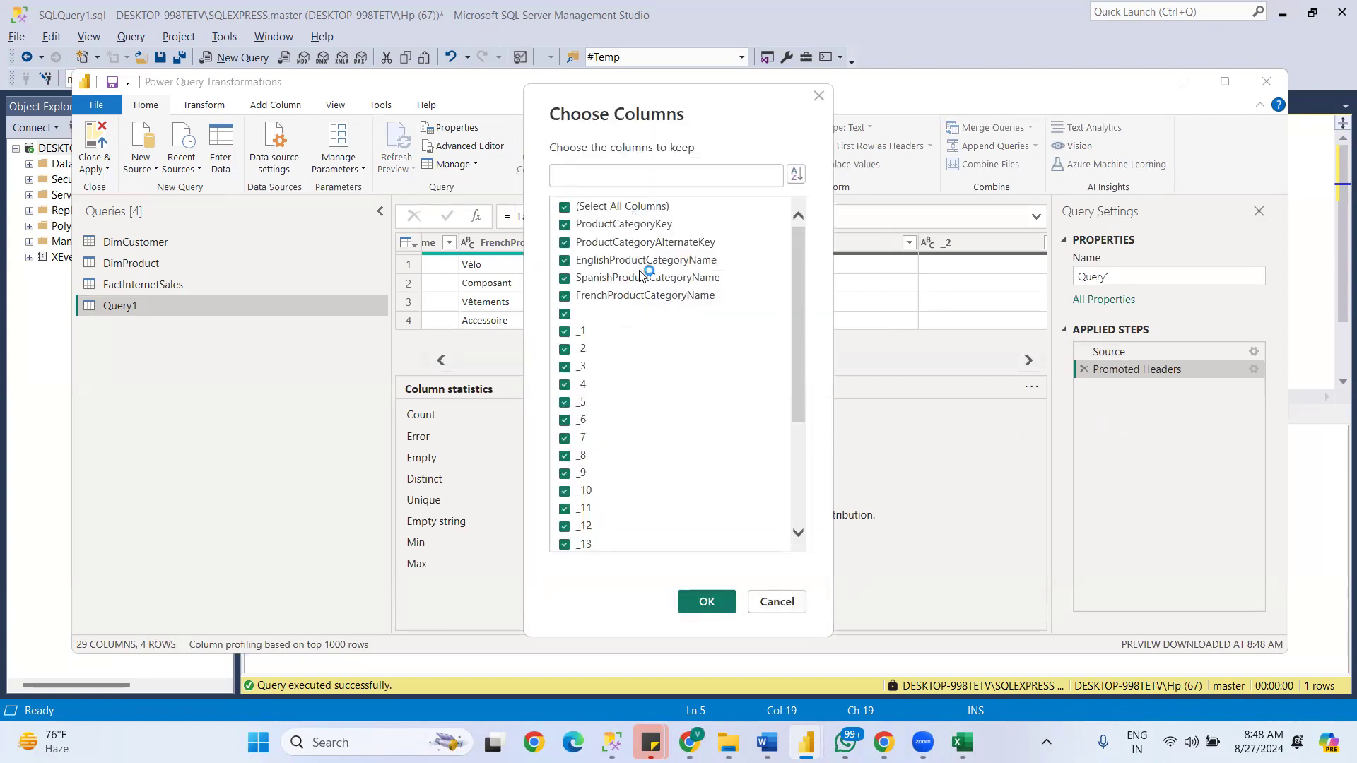
left_click(769, 603)
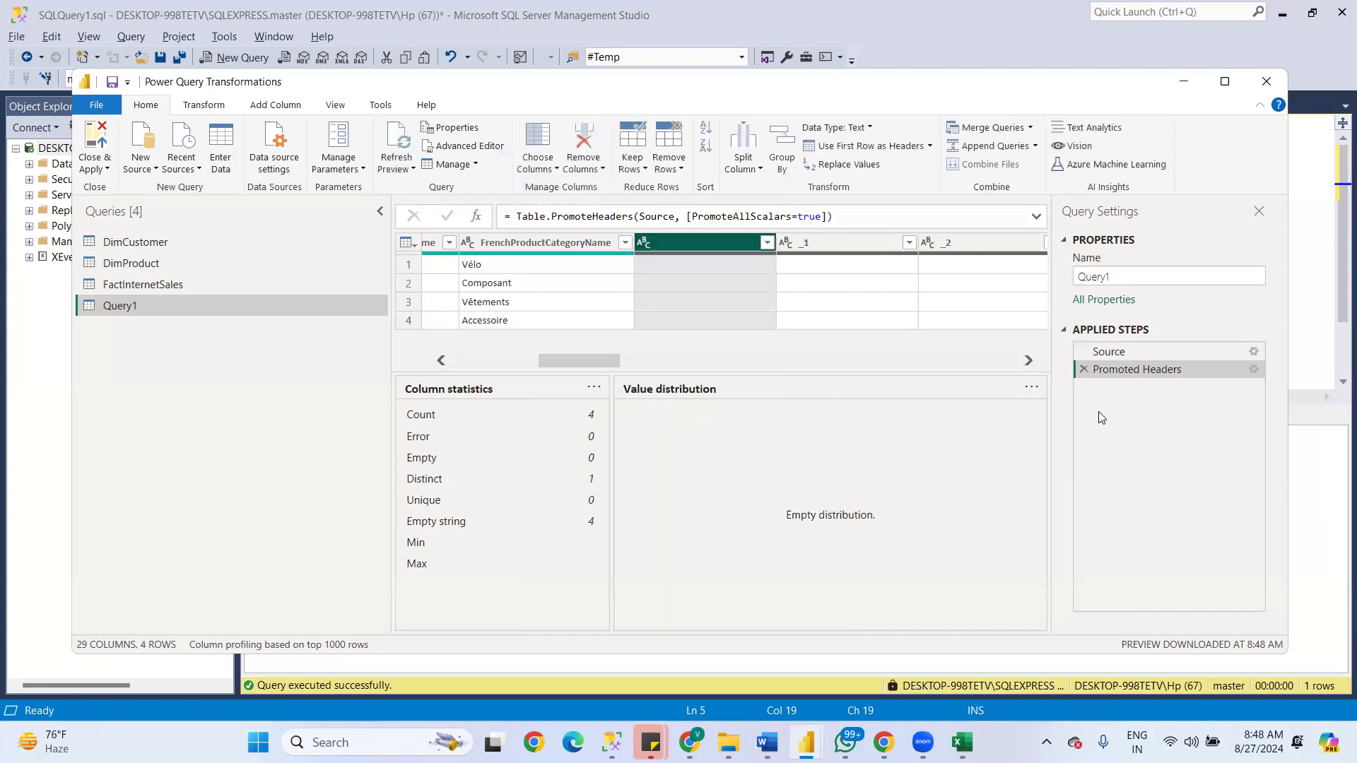
left_click(1246, 351)
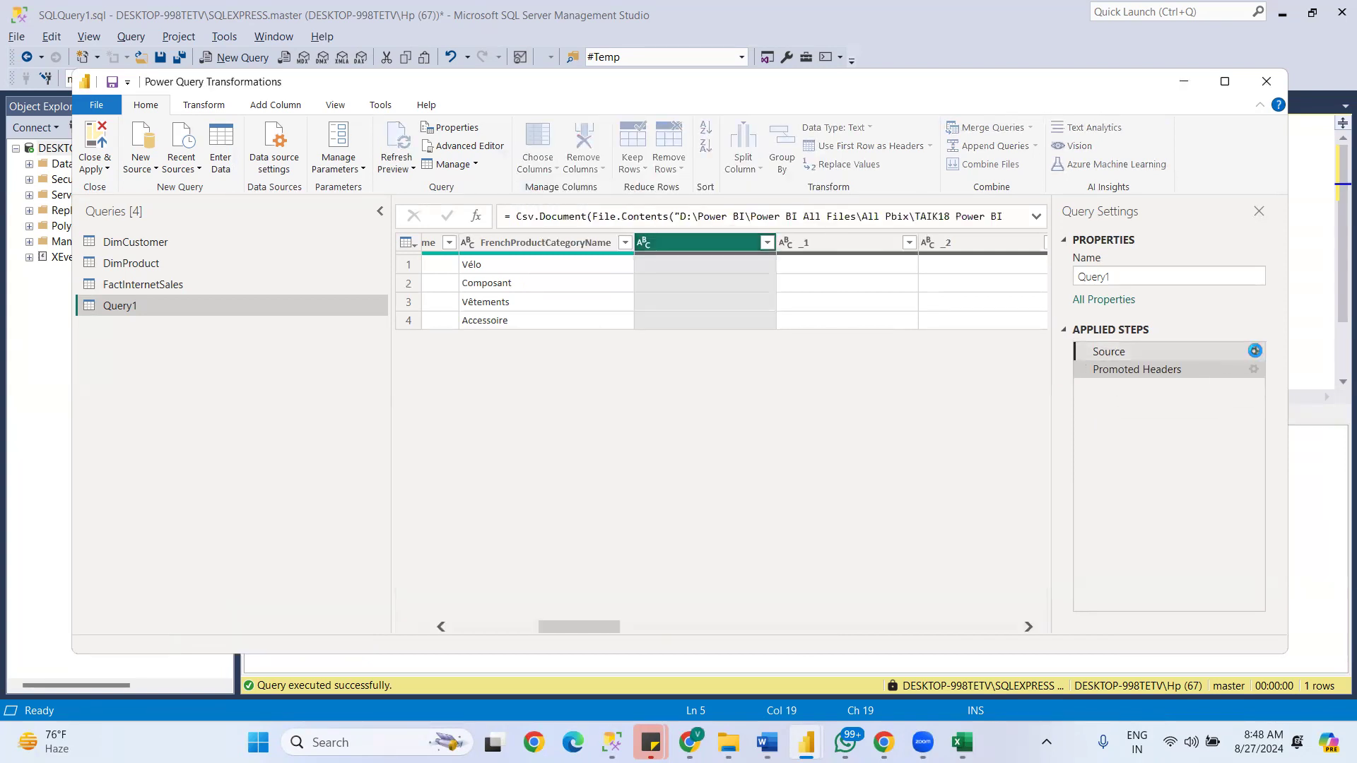
left_click(1254, 350)
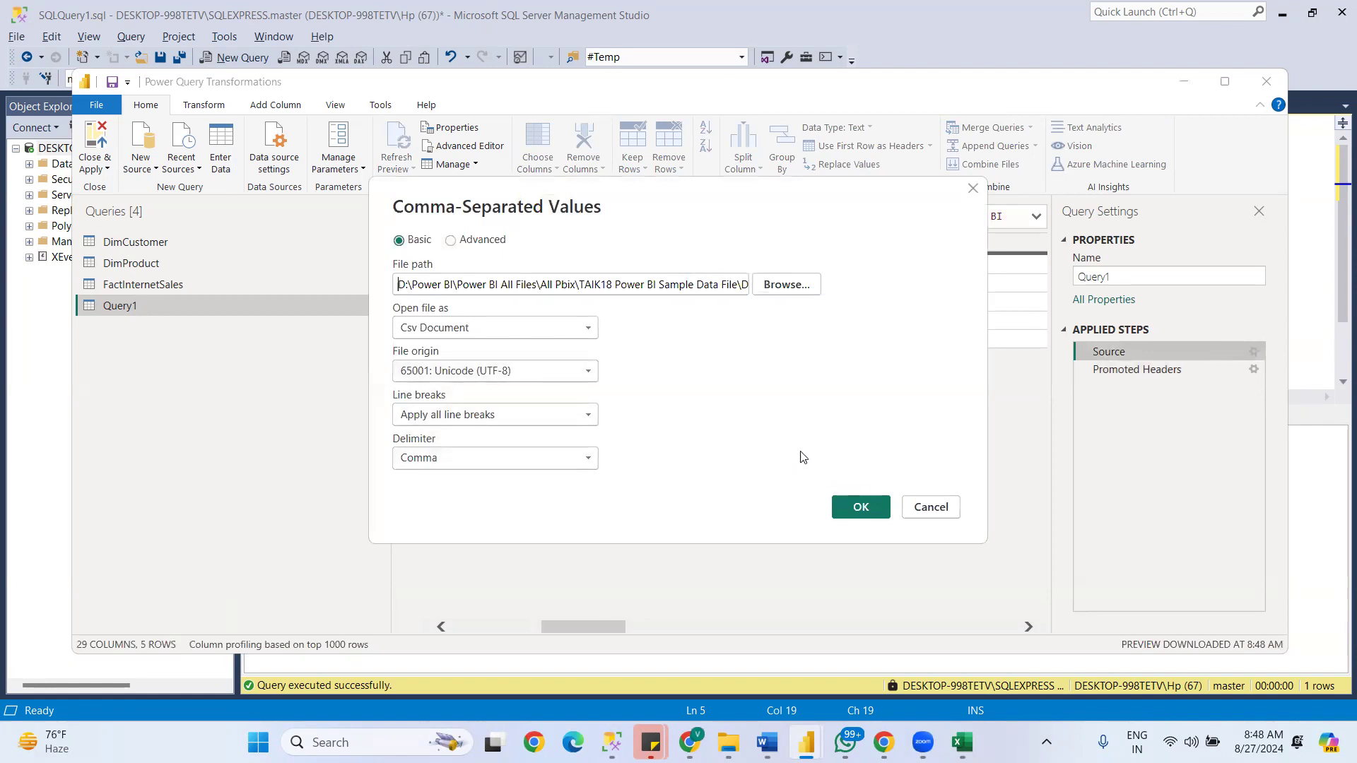
left_click(928, 508)
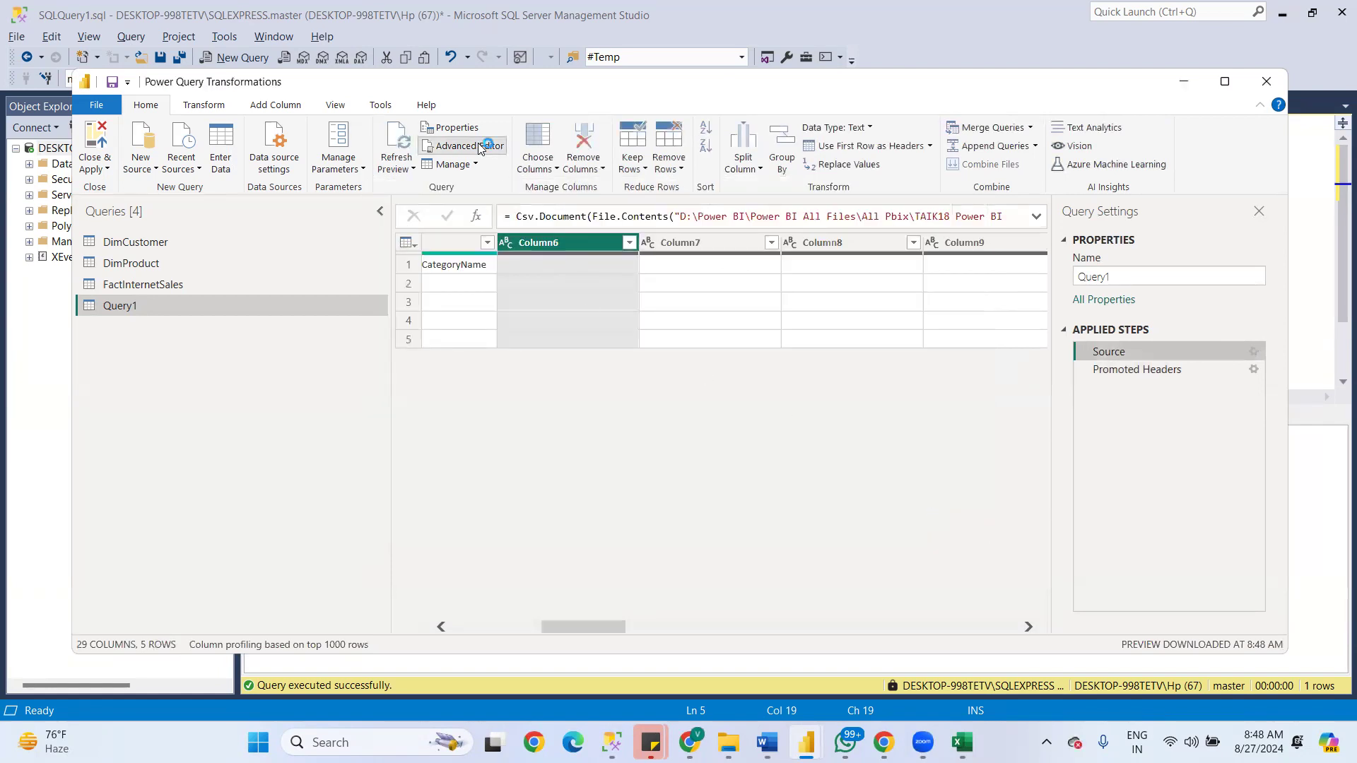
- Set Columns=5 in the Csv.Document source of Query1 through the Advanced Editor, and apply the change
left_click(480, 146)
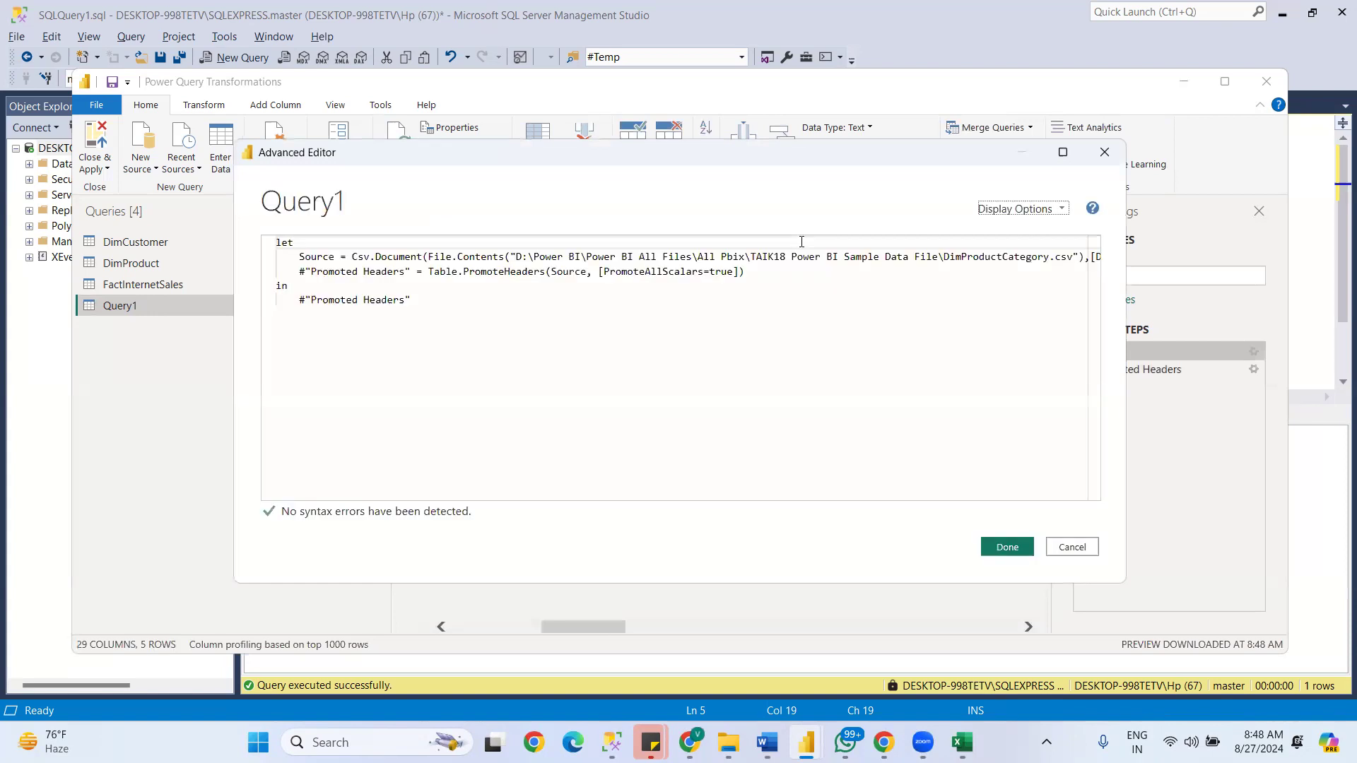
left_click_drag(690, 497, 979, 497)
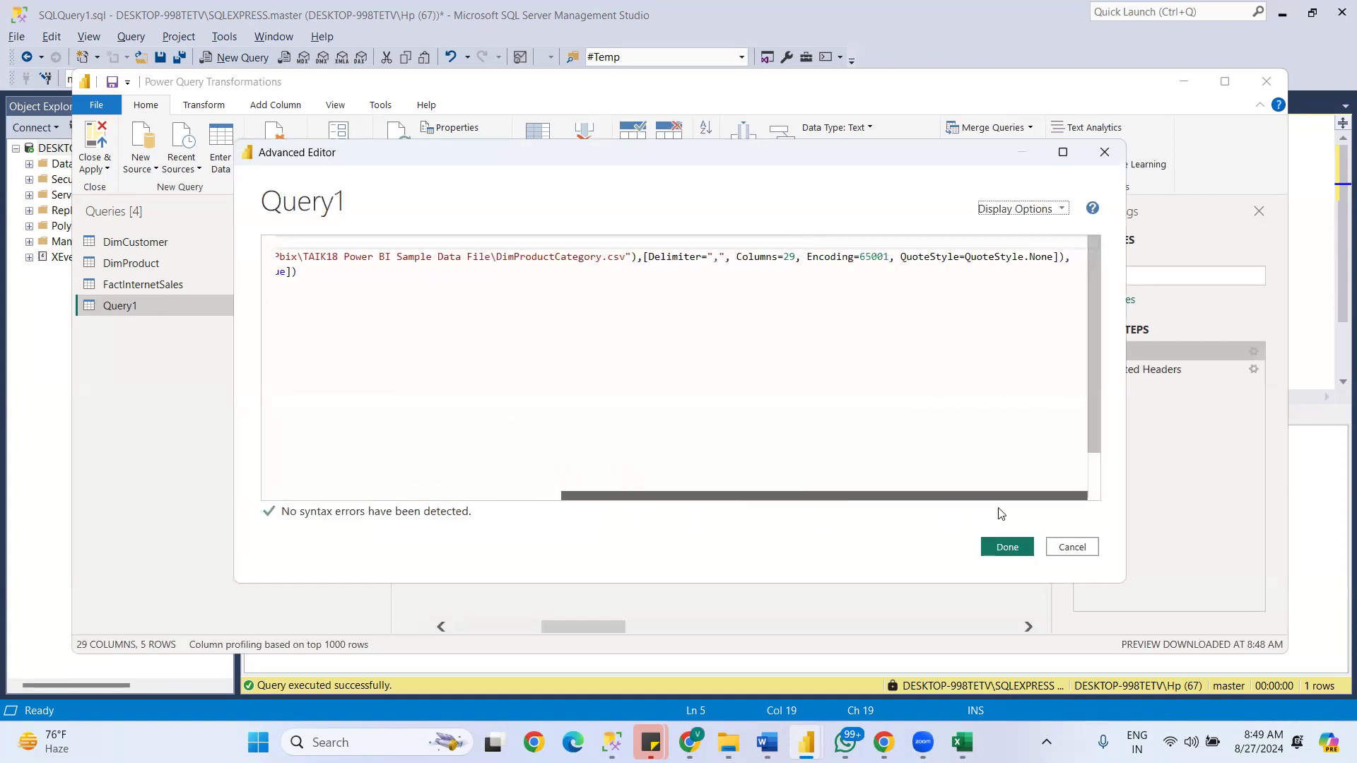
left_click_drag(783, 260, 793, 260)
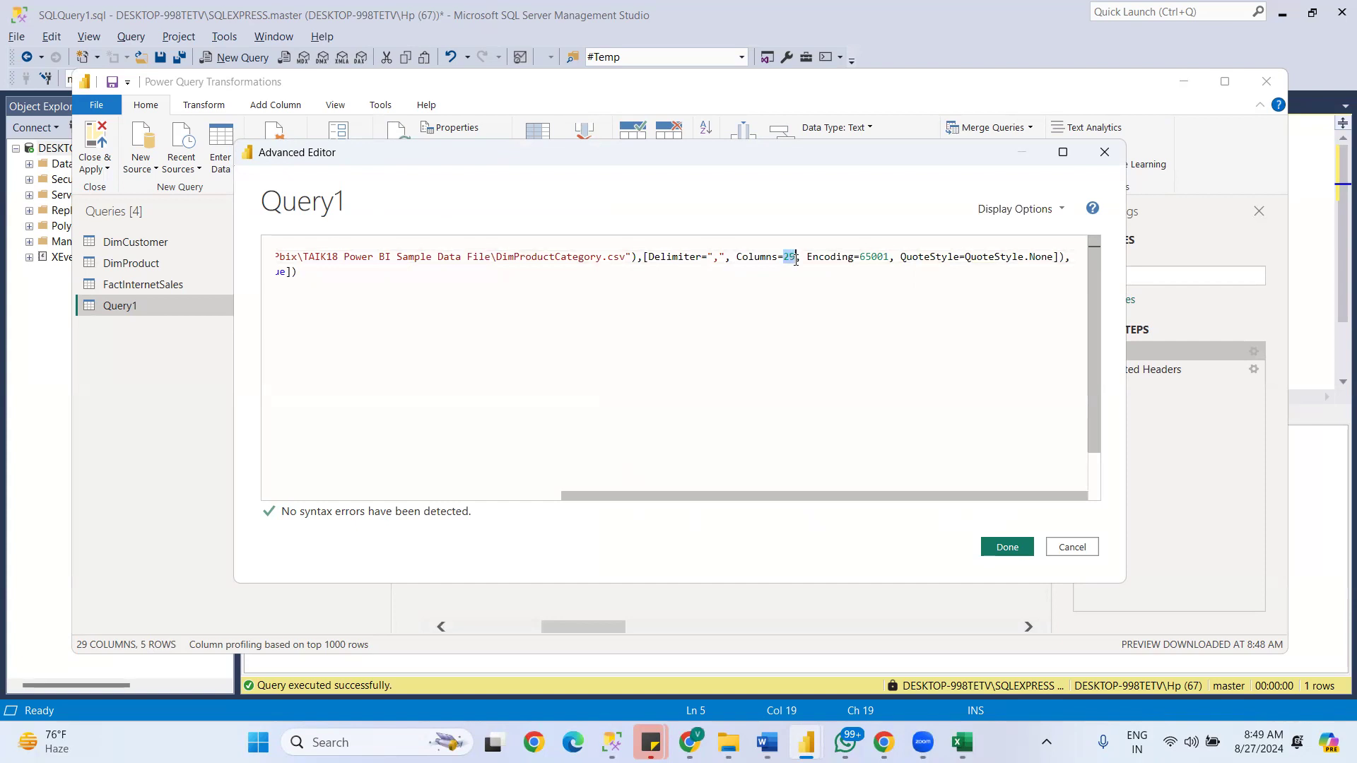
type("5")
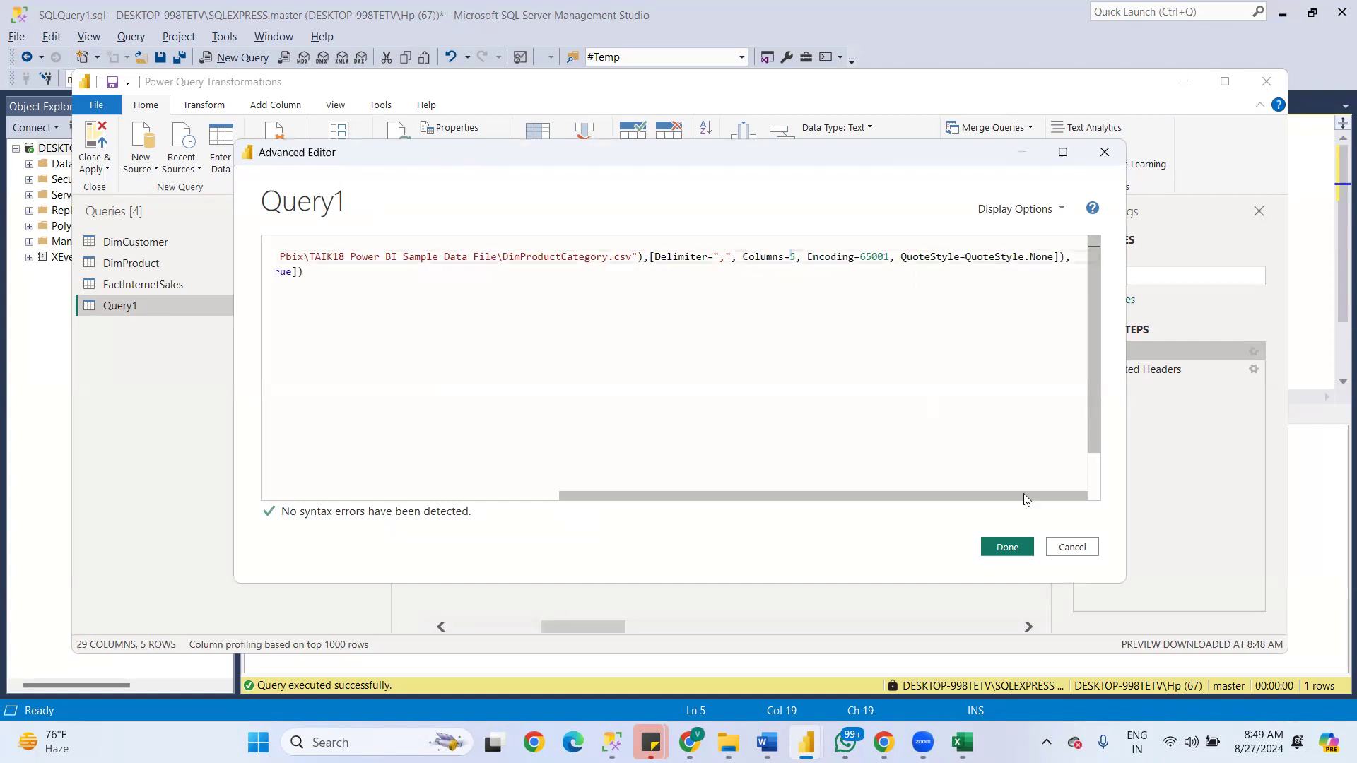
left_click(1007, 548)
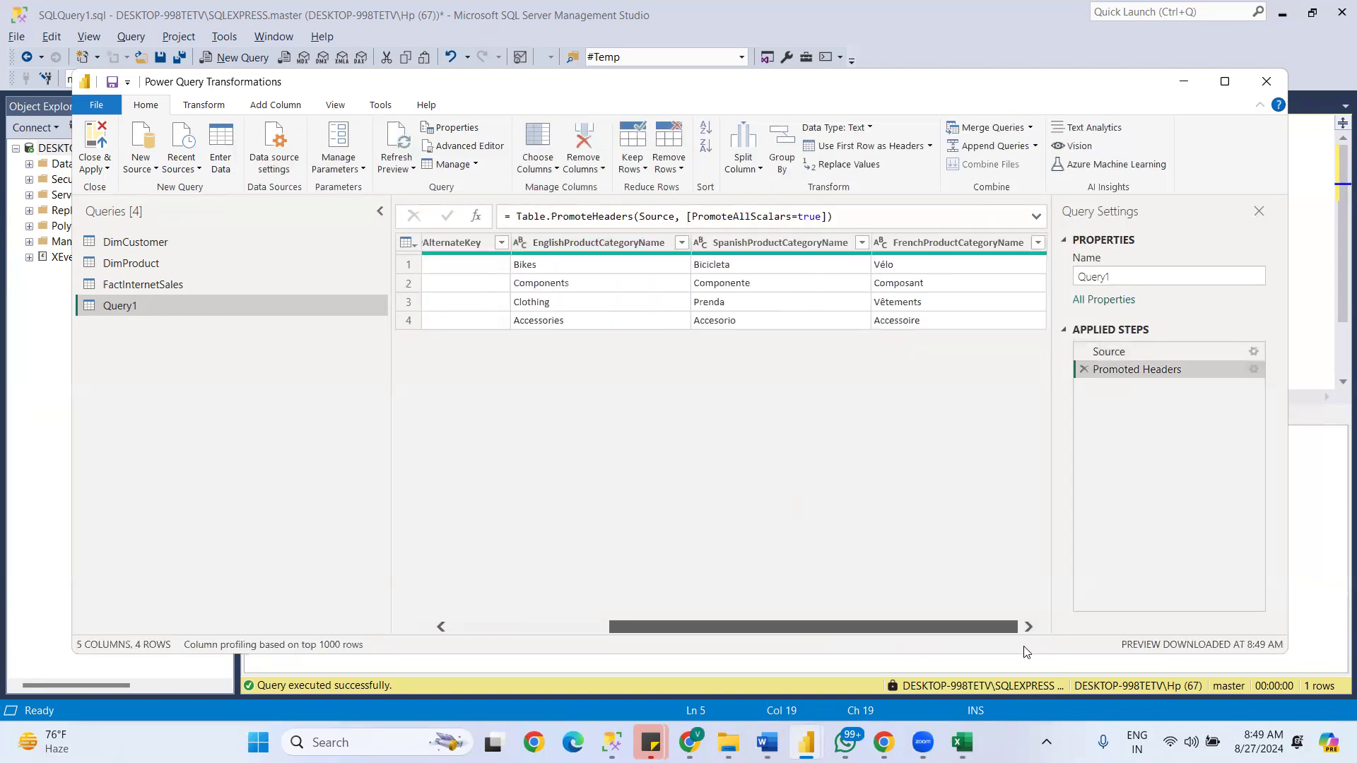
left_click_drag(877, 610, 1087, 588)
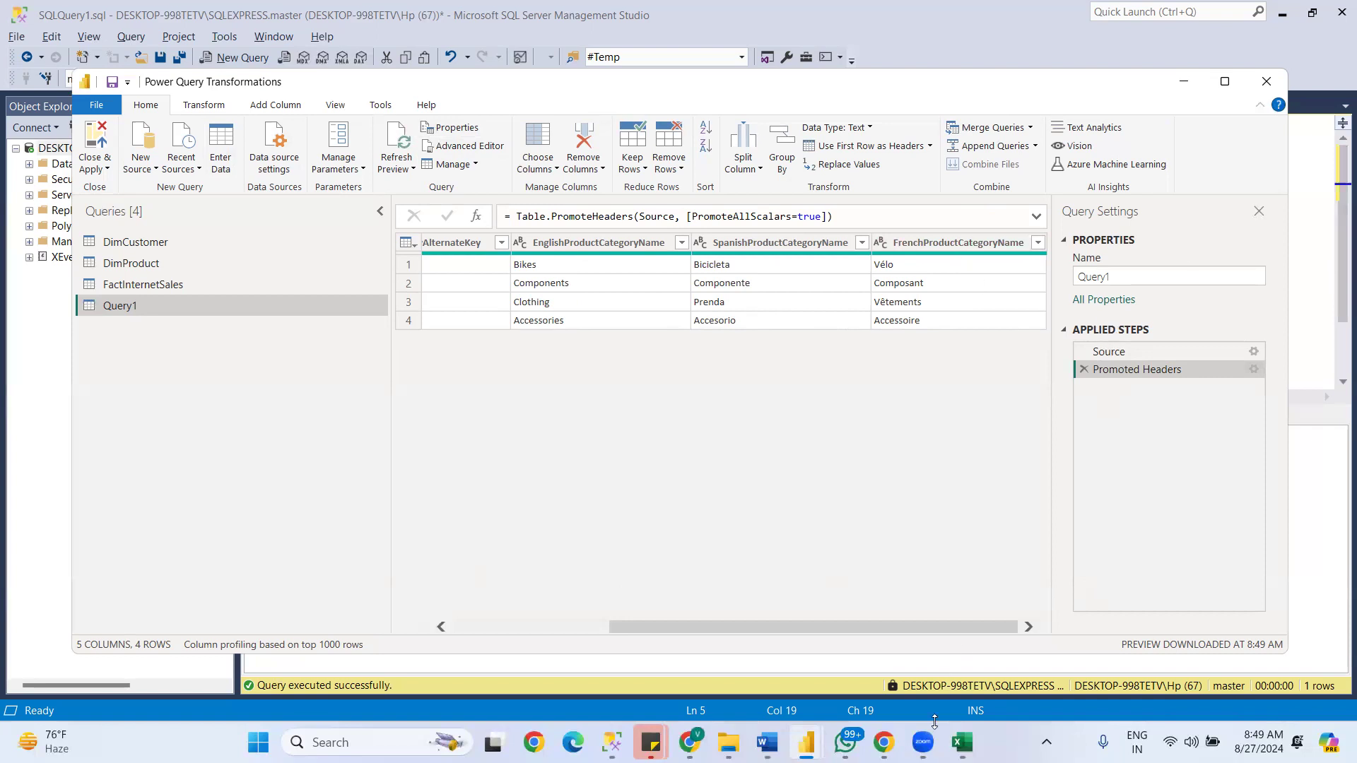
- Rename Query1 as DimProductCategory, copying the name from the SQL Server Management Studio query
left_click(612, 742)
double_click(326, 182)
key("ctrl+c")
key("alt+Tab")
left_click_drag(1216, 276, 779, 283)
key("ctrl+v")
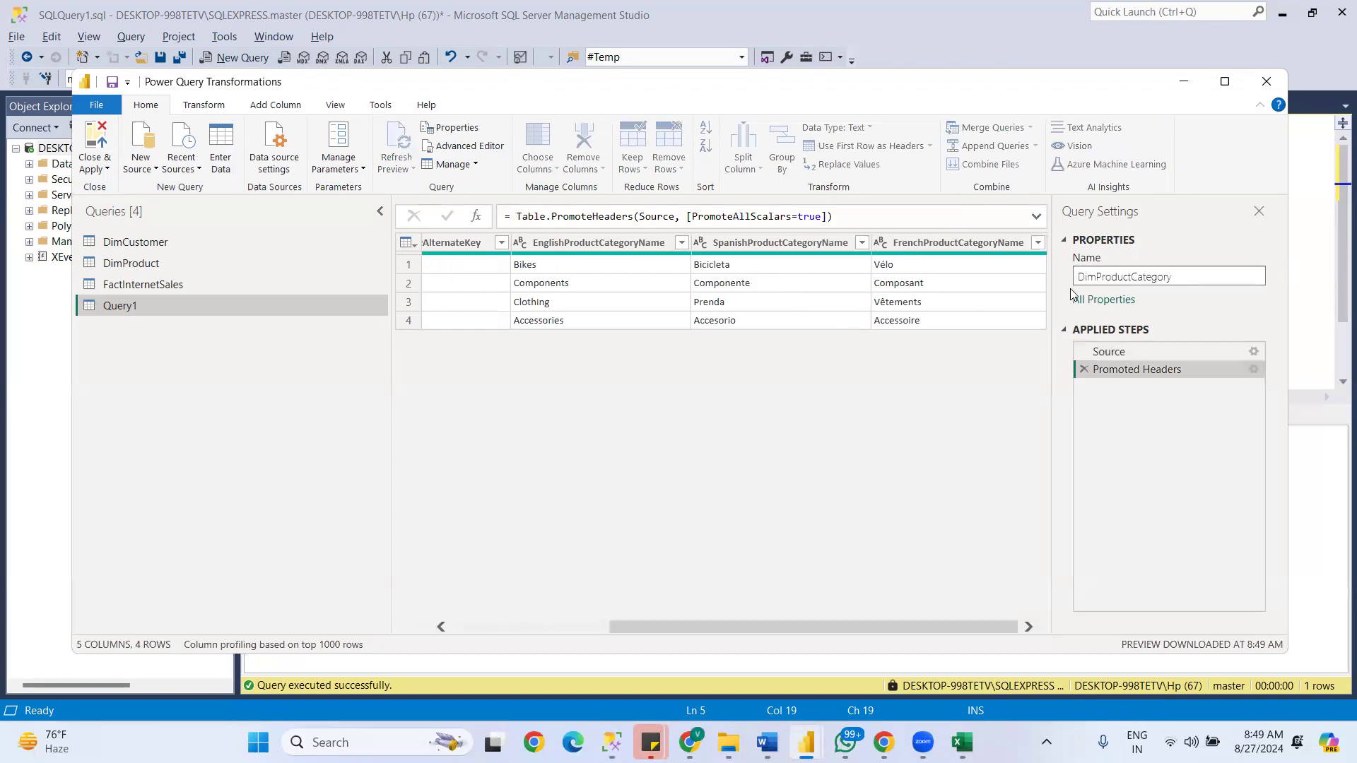
left_click(166, 341)
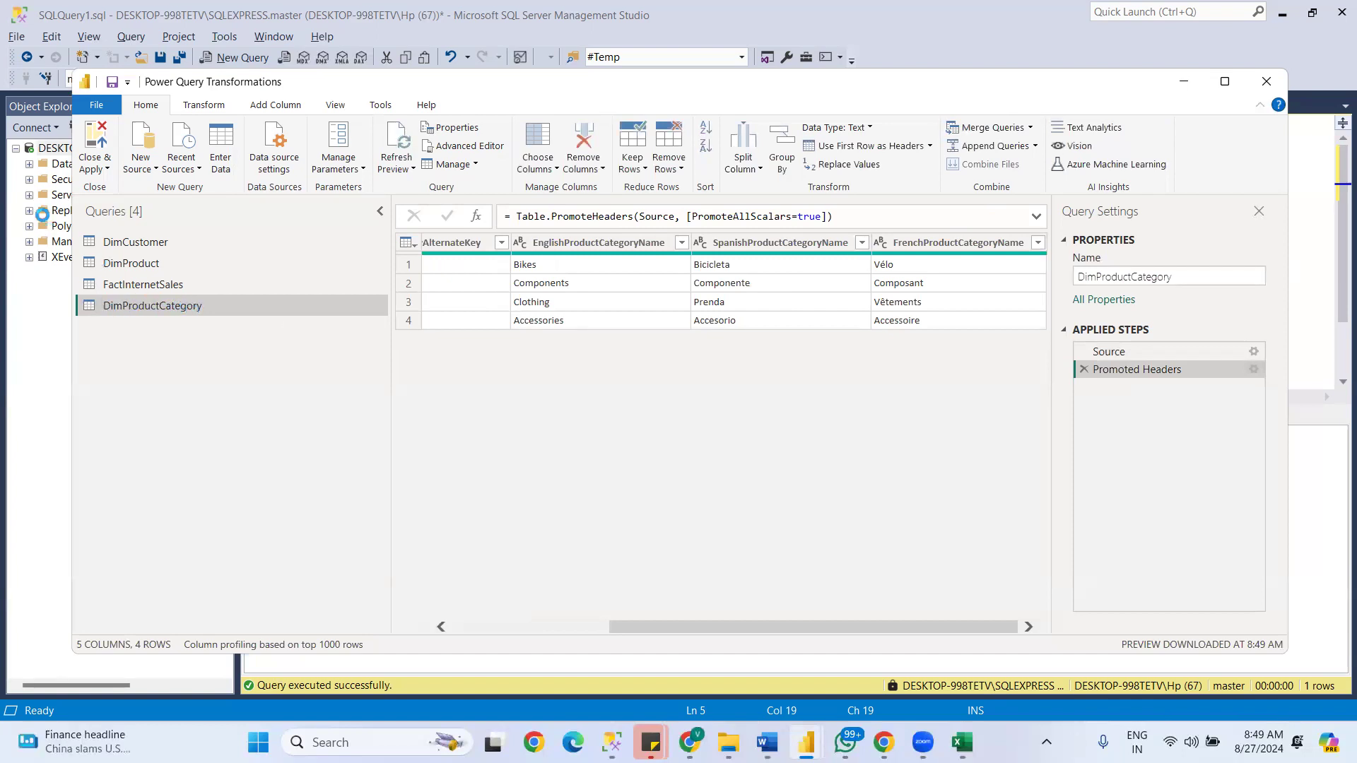
- Close the Power Query editor with the query changes applied, and check the loaded dimension and fact tables in the report's data list
left_click(94, 167)
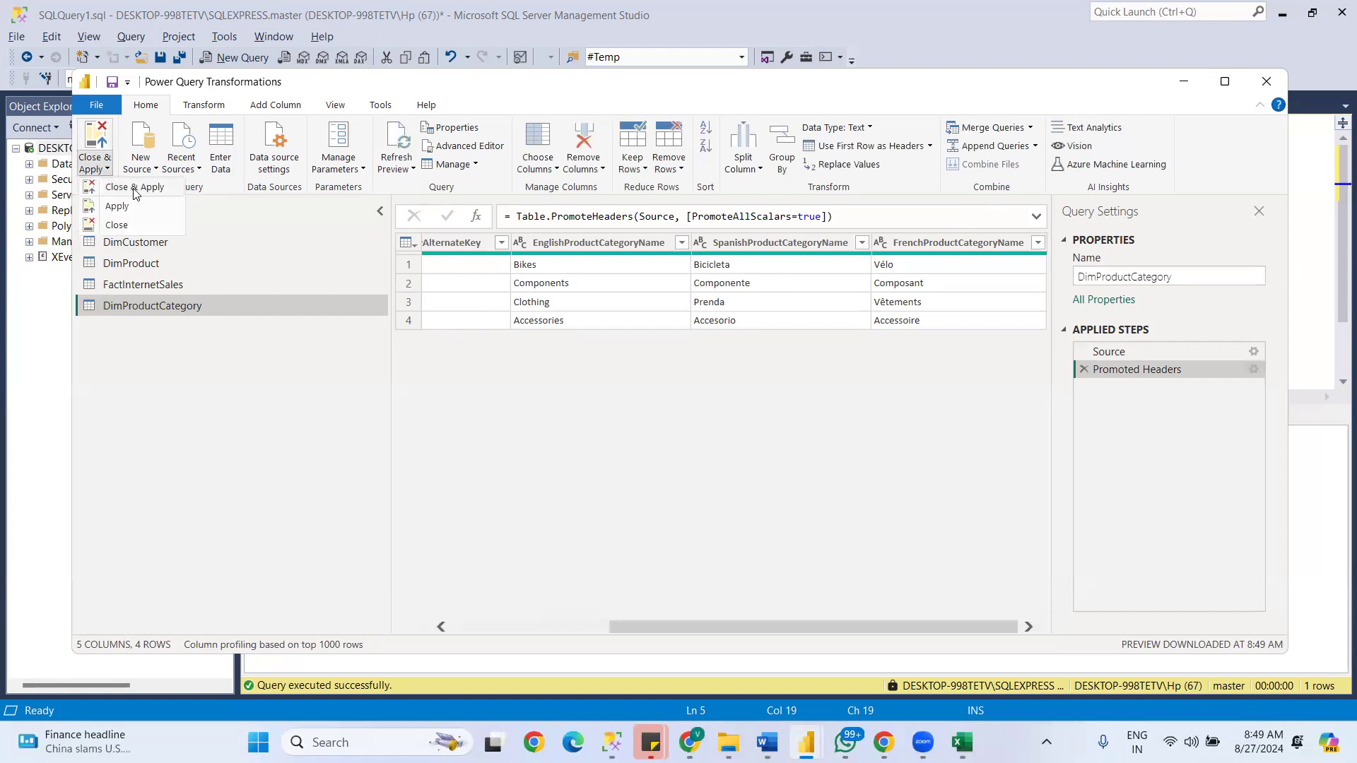
left_click(134, 187)
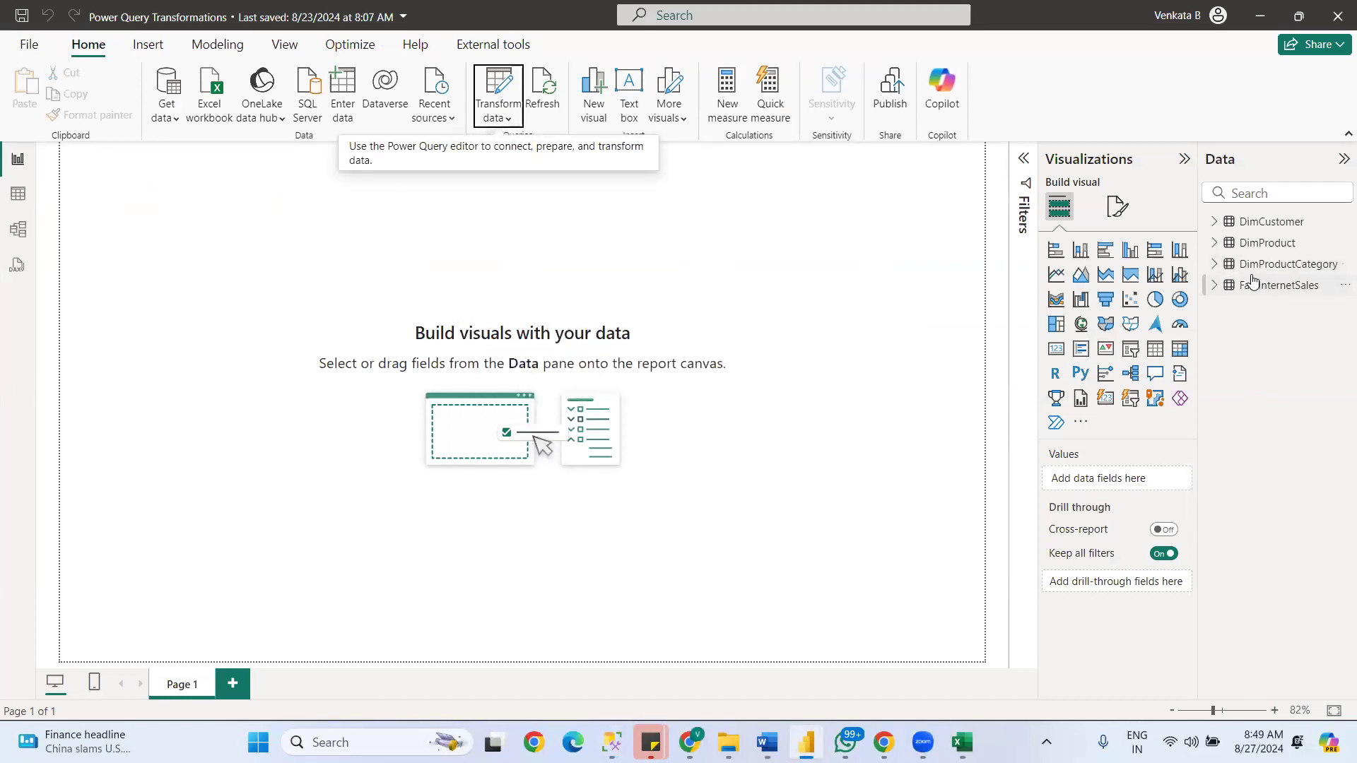
left_click(1267, 223)
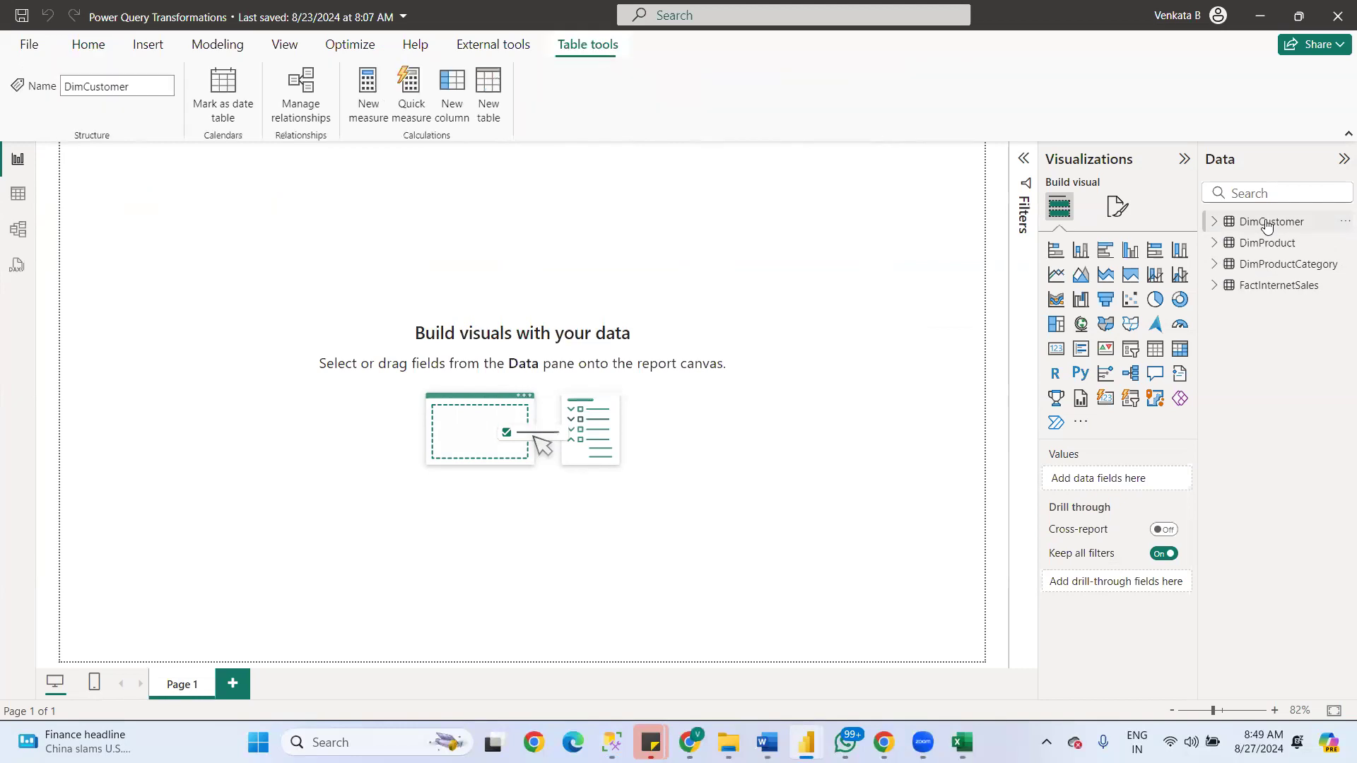
left_click(1230, 224)
left_click(1225, 223)
left_click(1247, 286)
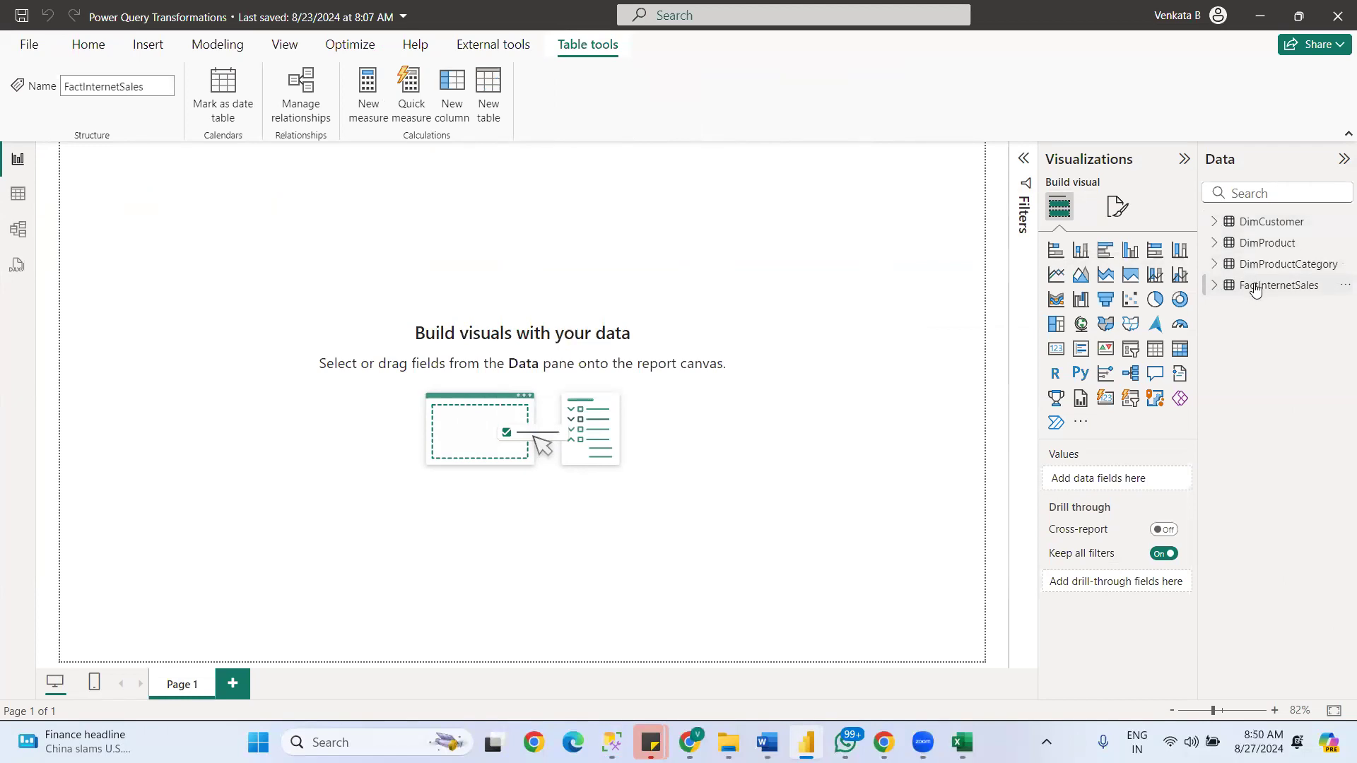
left_click(1267, 244)
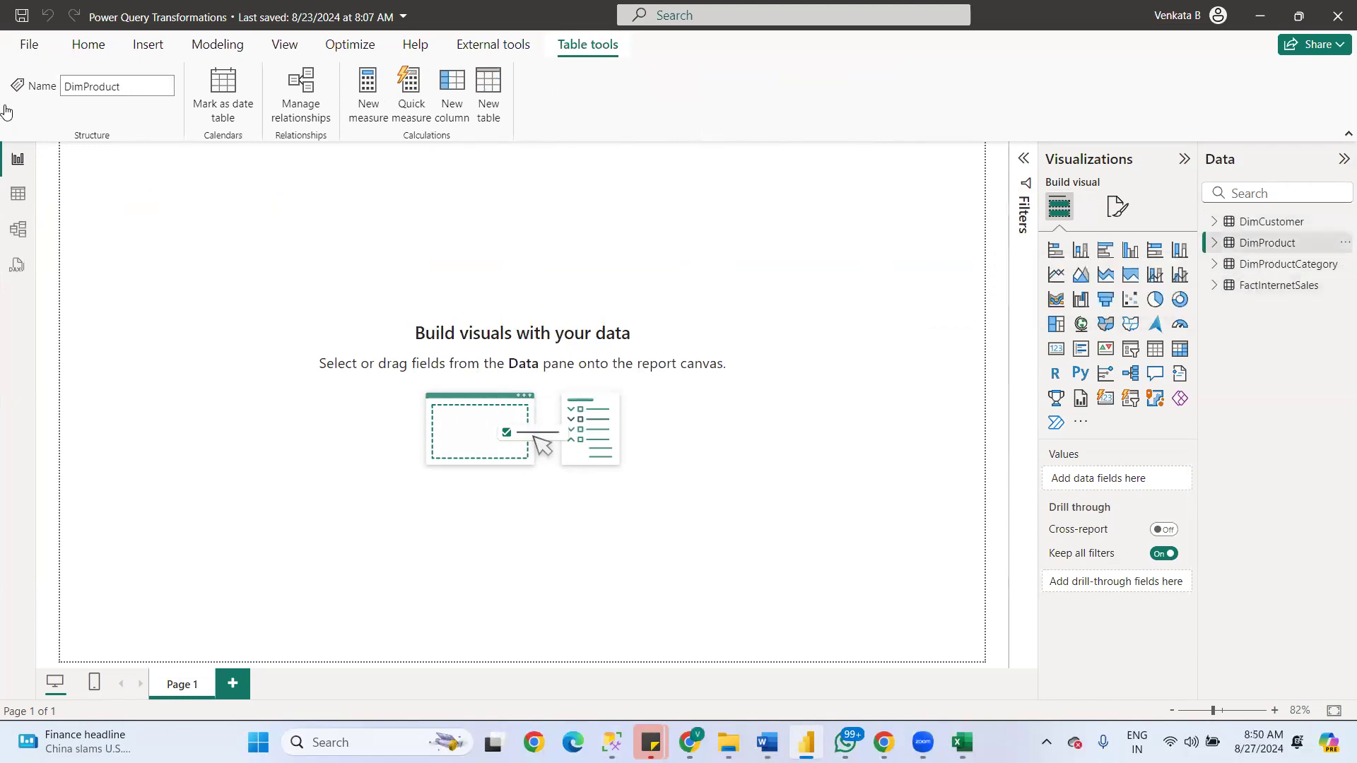
- Inspect the loaded rows and columns of DimCustomer, DimProductCategory and FactInternetSales in Table view, and return to Report view
left_click(20, 195)
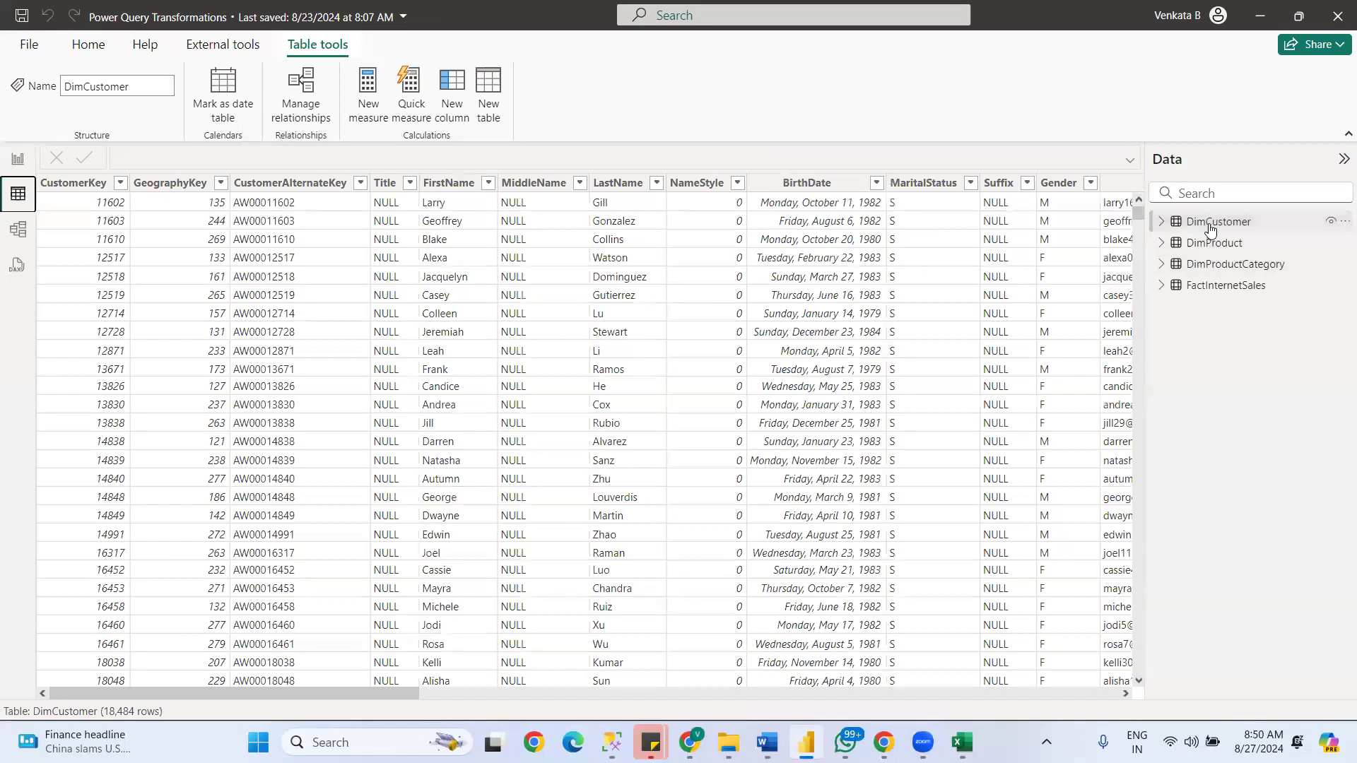
left_click(1211, 226)
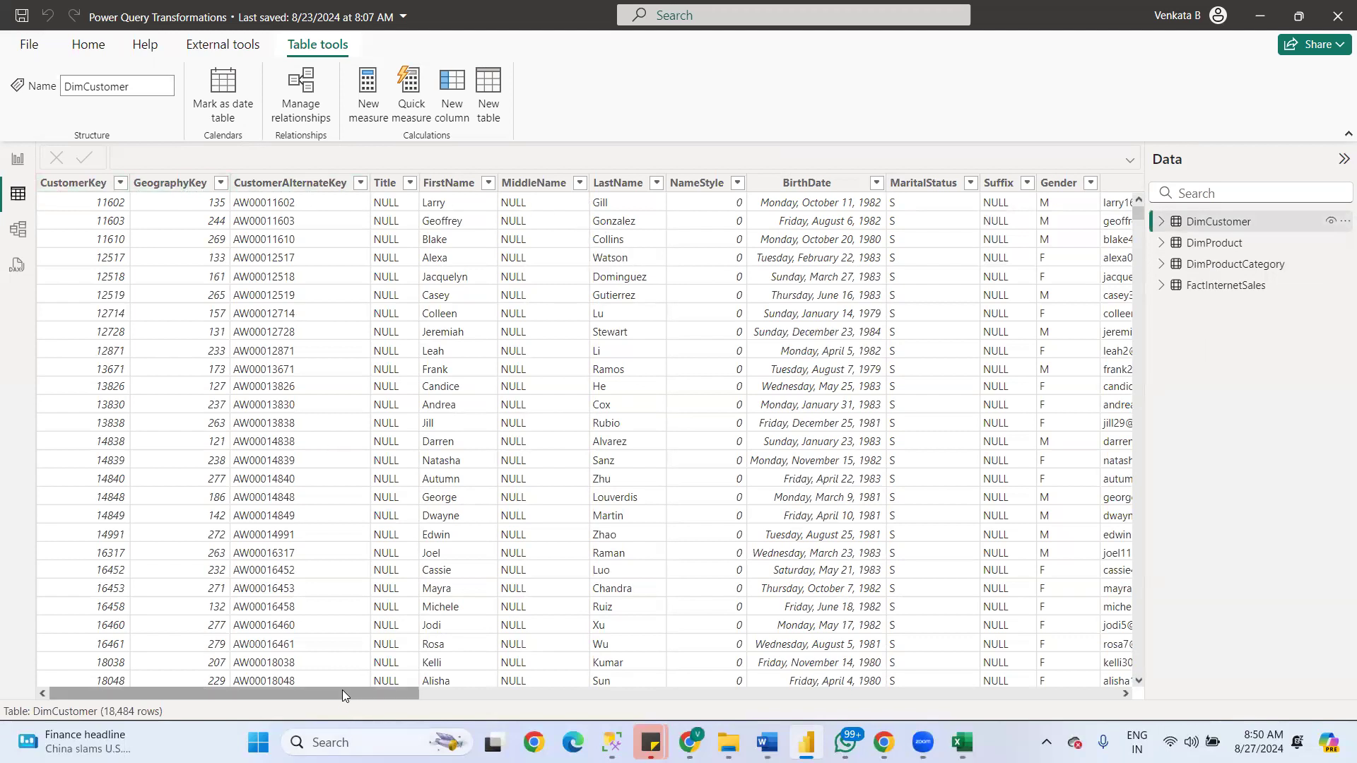
left_click_drag(383, 697, 804, 694)
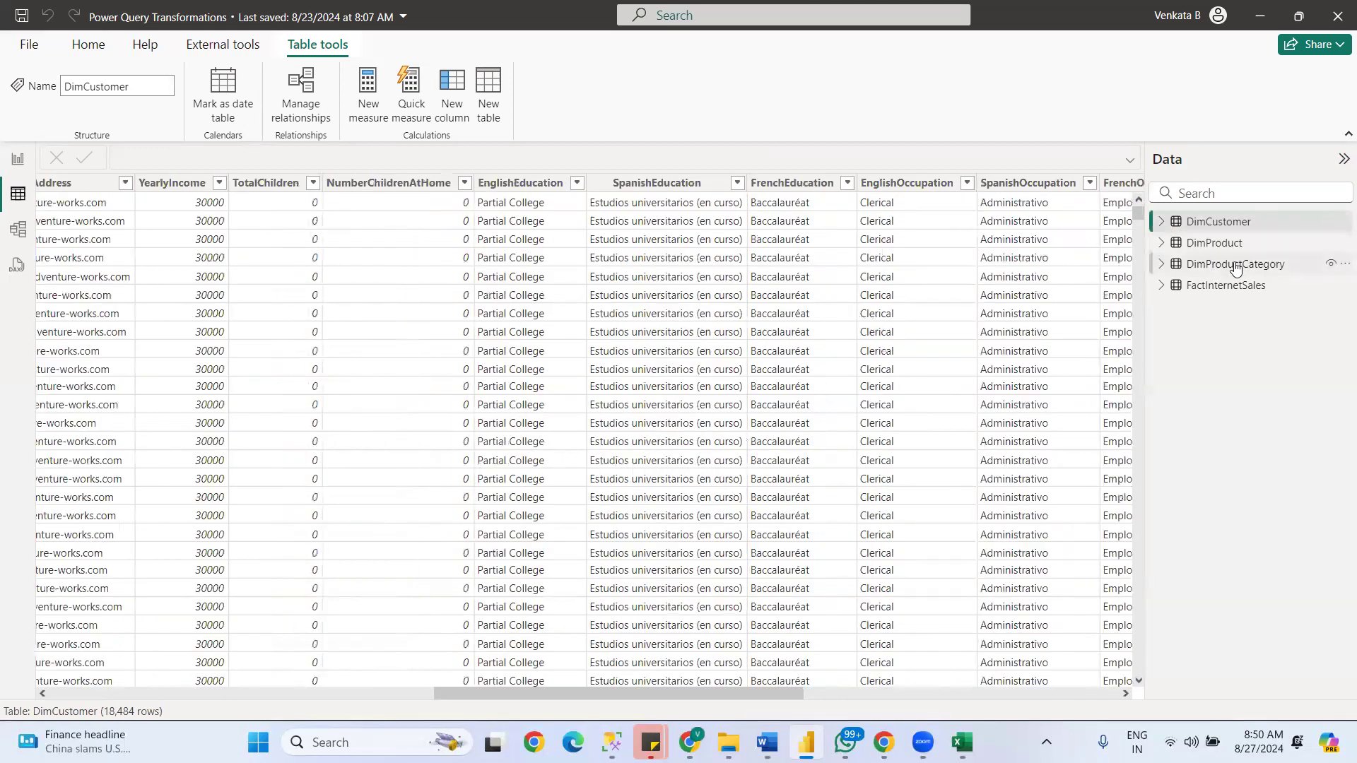
left_click(1229, 261)
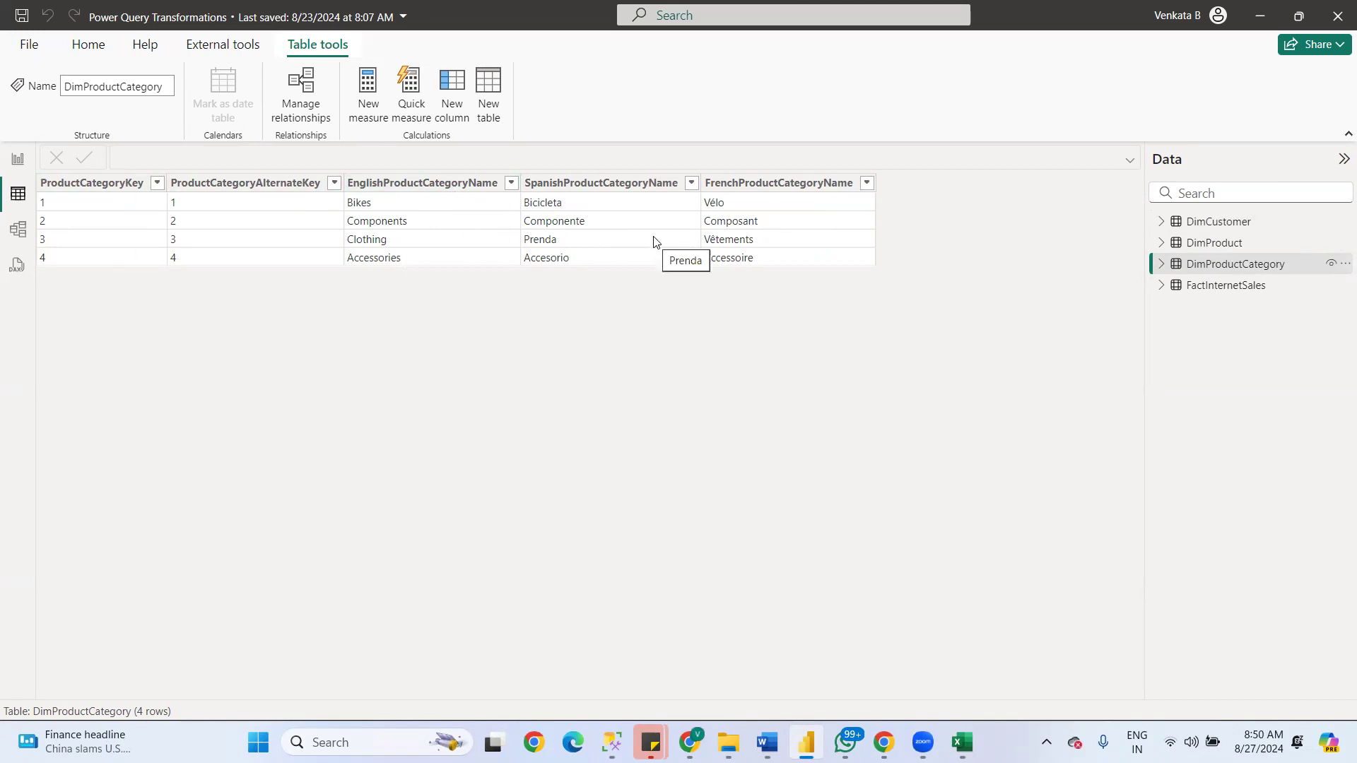
left_click(1222, 289)
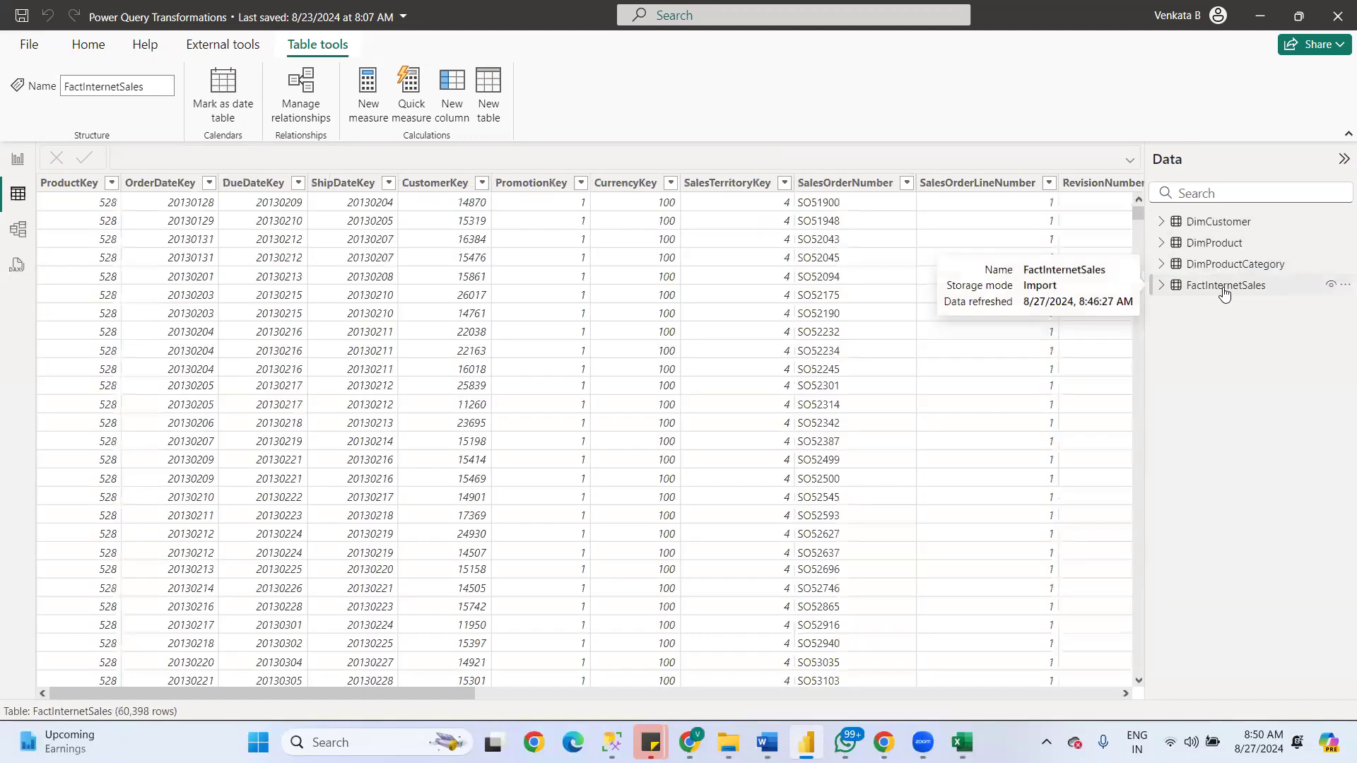
left_click_drag(479, 701, 424, 631)
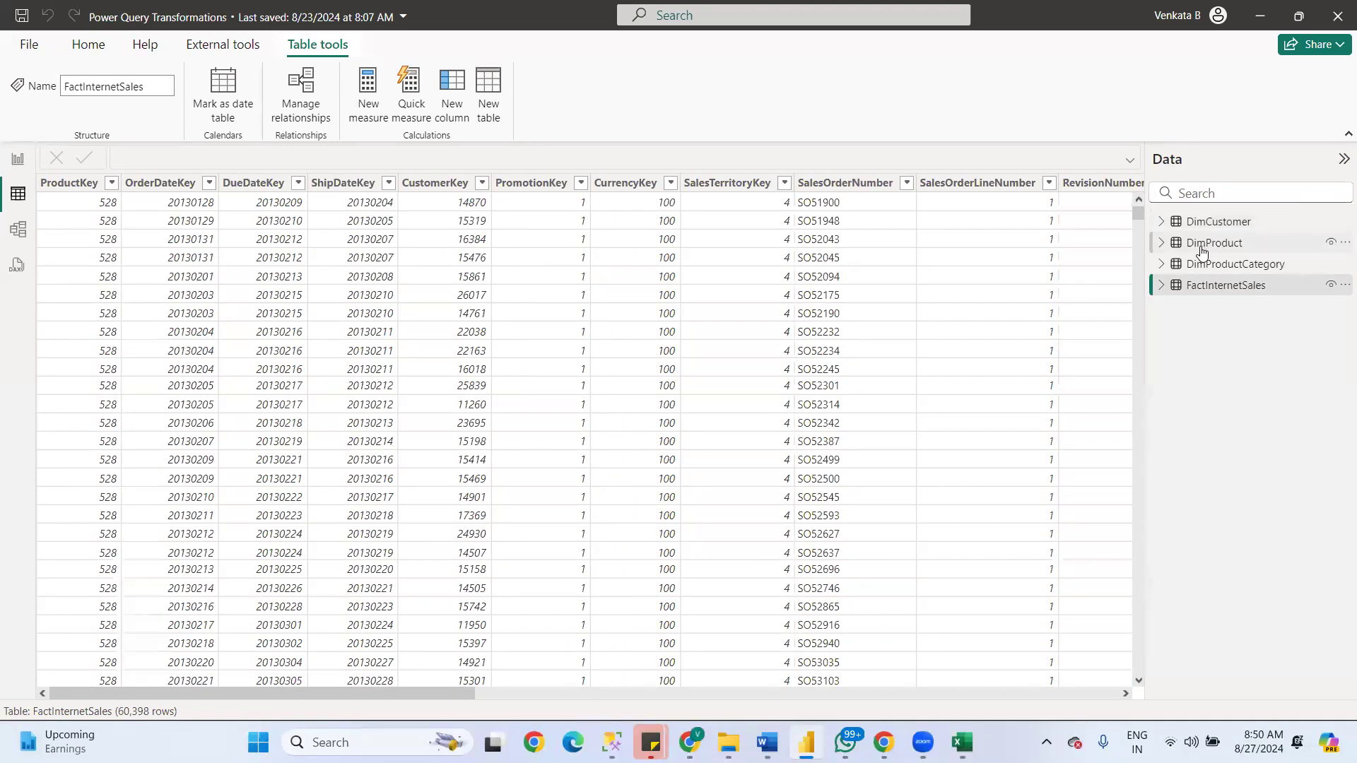
mouse_move(1204, 249)
left_click(13, 164)
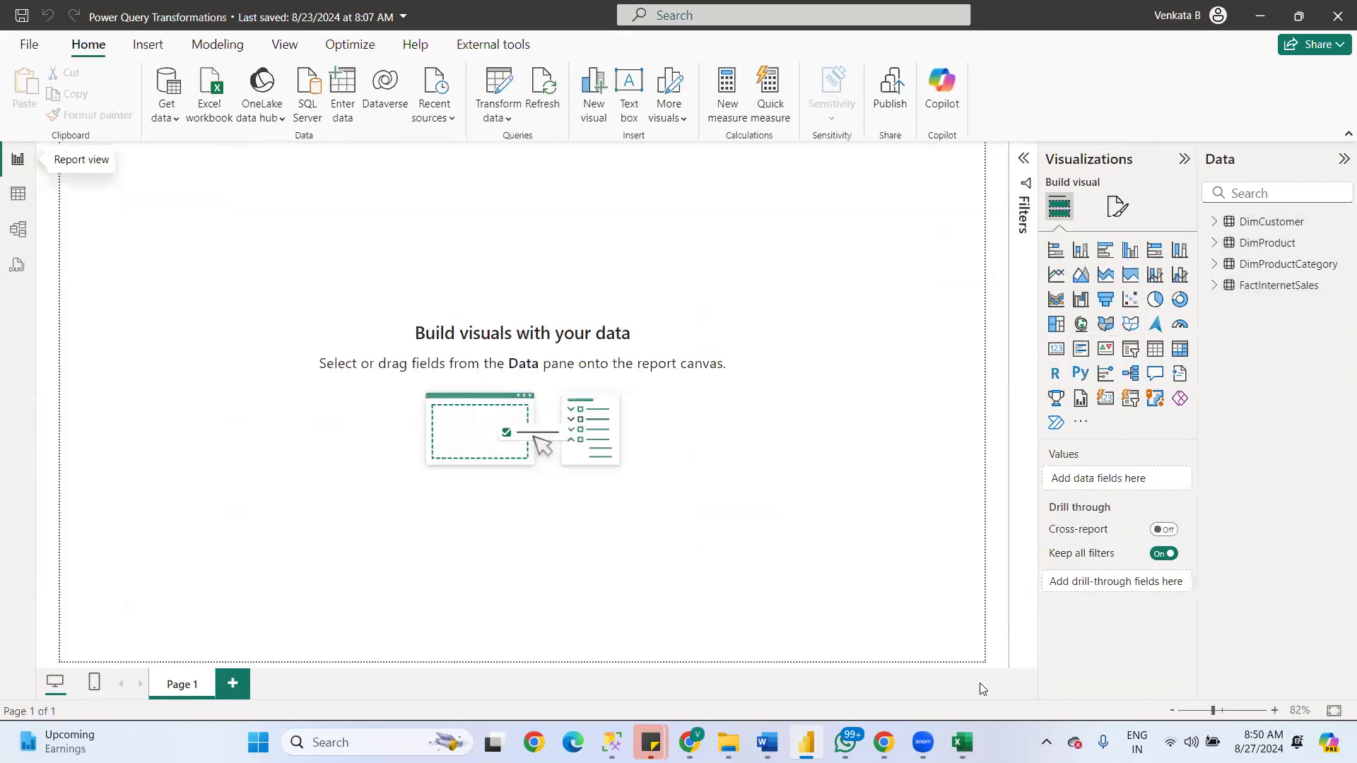
- Switch to the FACT VS DIm document in Word and read the fact table definition, marking the words "data warehousing"
mouse_move(962, 742)
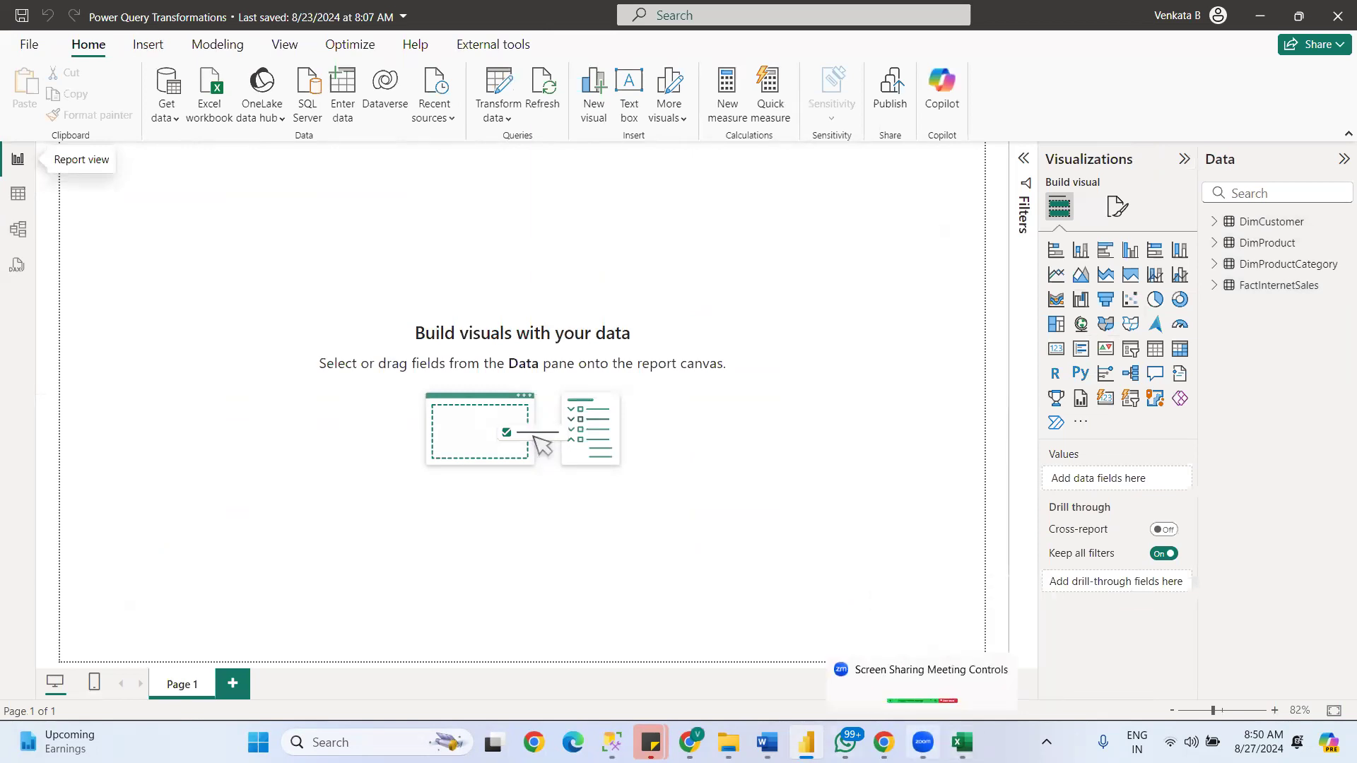
mouse_move(769, 740)
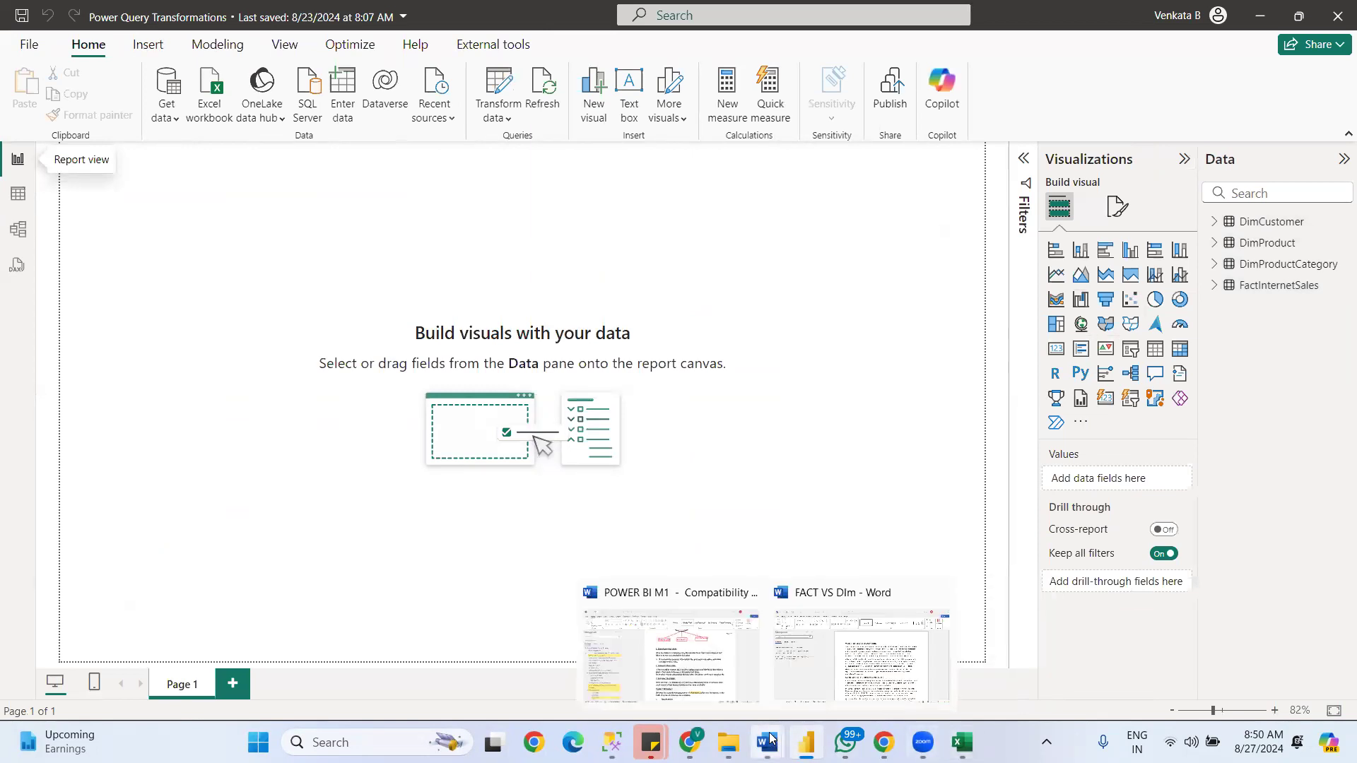
left_click(896, 666)
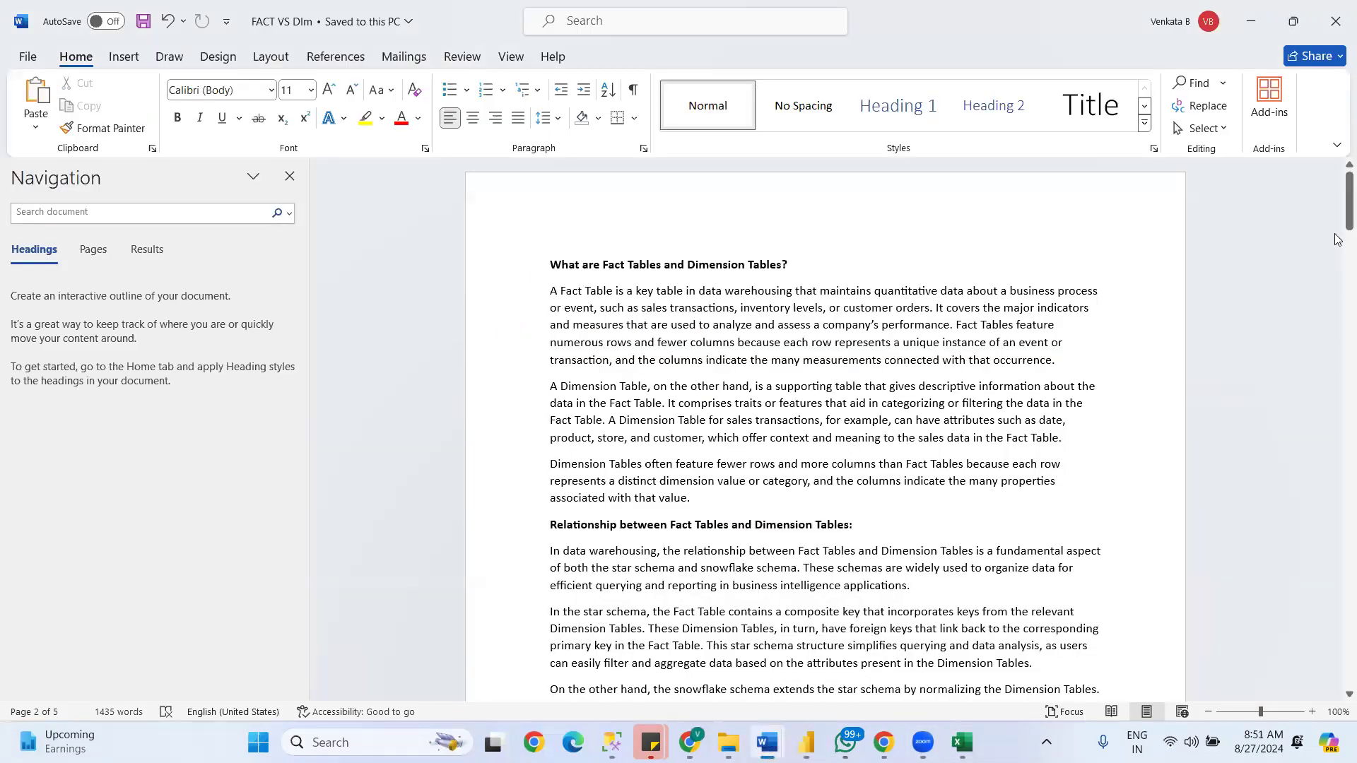
left_click_drag(1347, 197, 1336, 202)
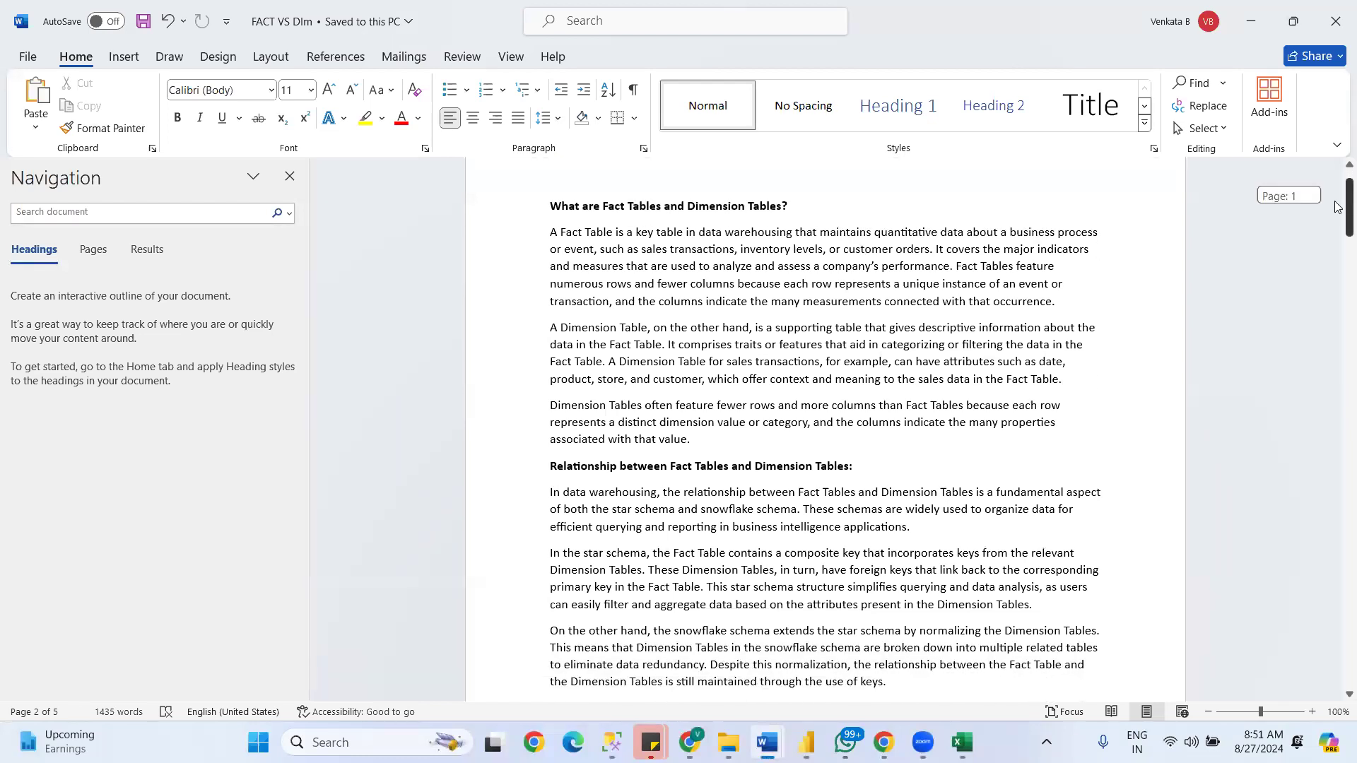
left_click_drag(703, 239, 779, 236)
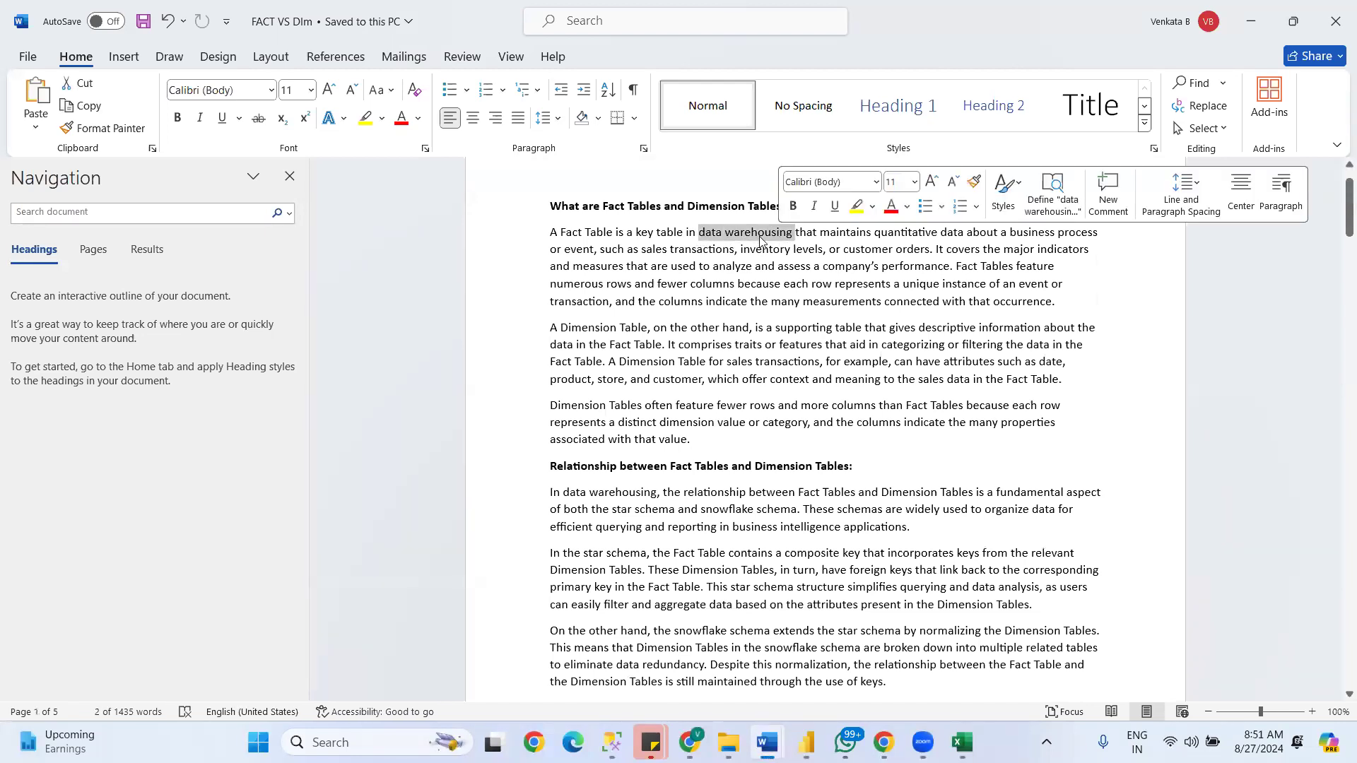
left_click(700, 235)
left_click_drag(700, 233, 794, 238)
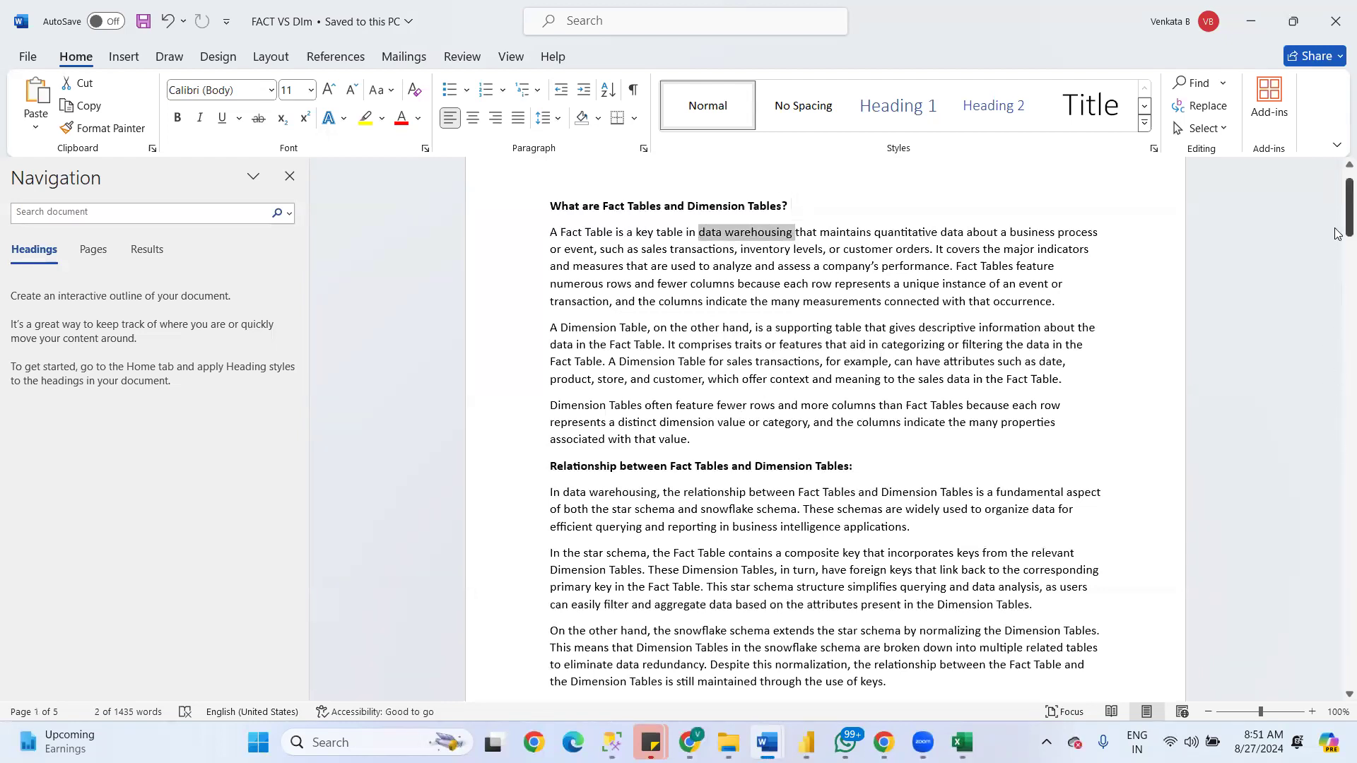
- Review the table of differences between fact and dimension tables, examining the Contents and Size rows
left_click_drag(1338, 209, 1339, 249)
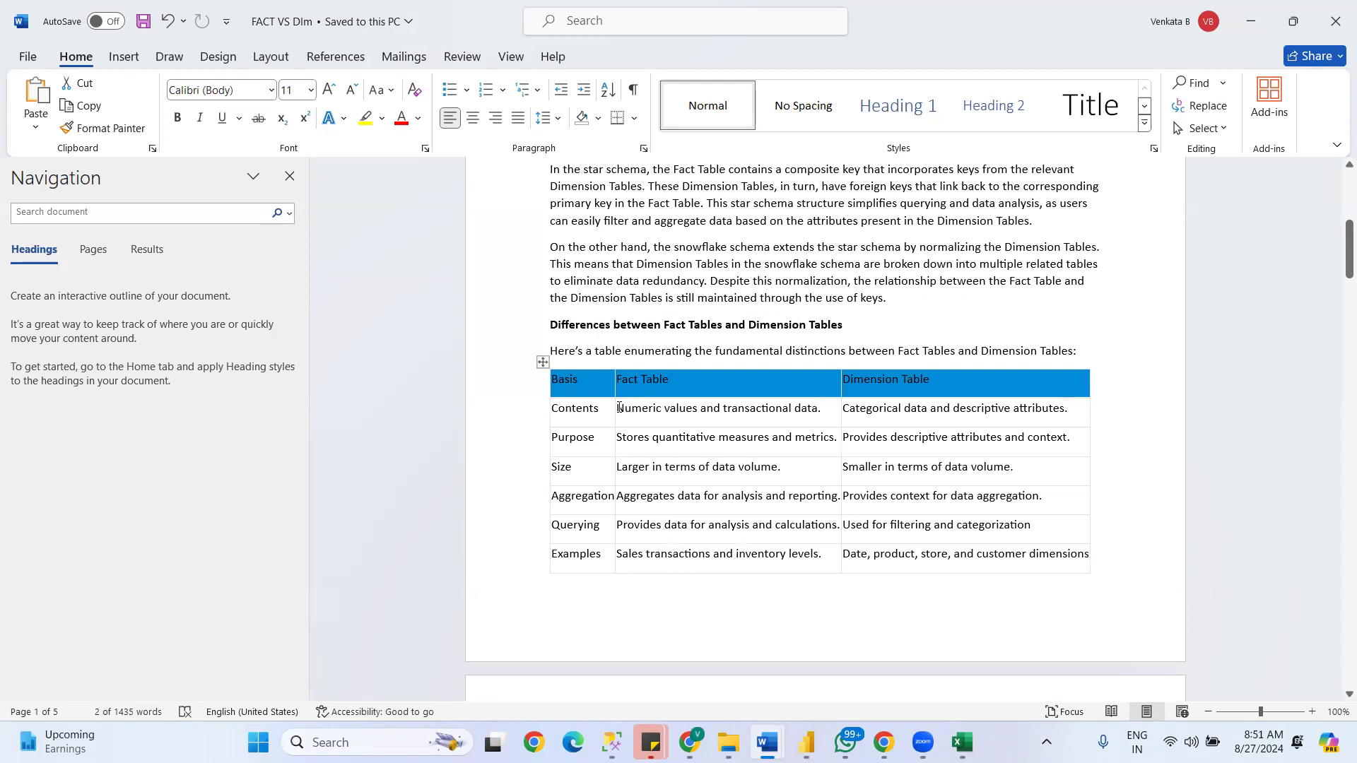
left_click_drag(619, 407, 723, 410)
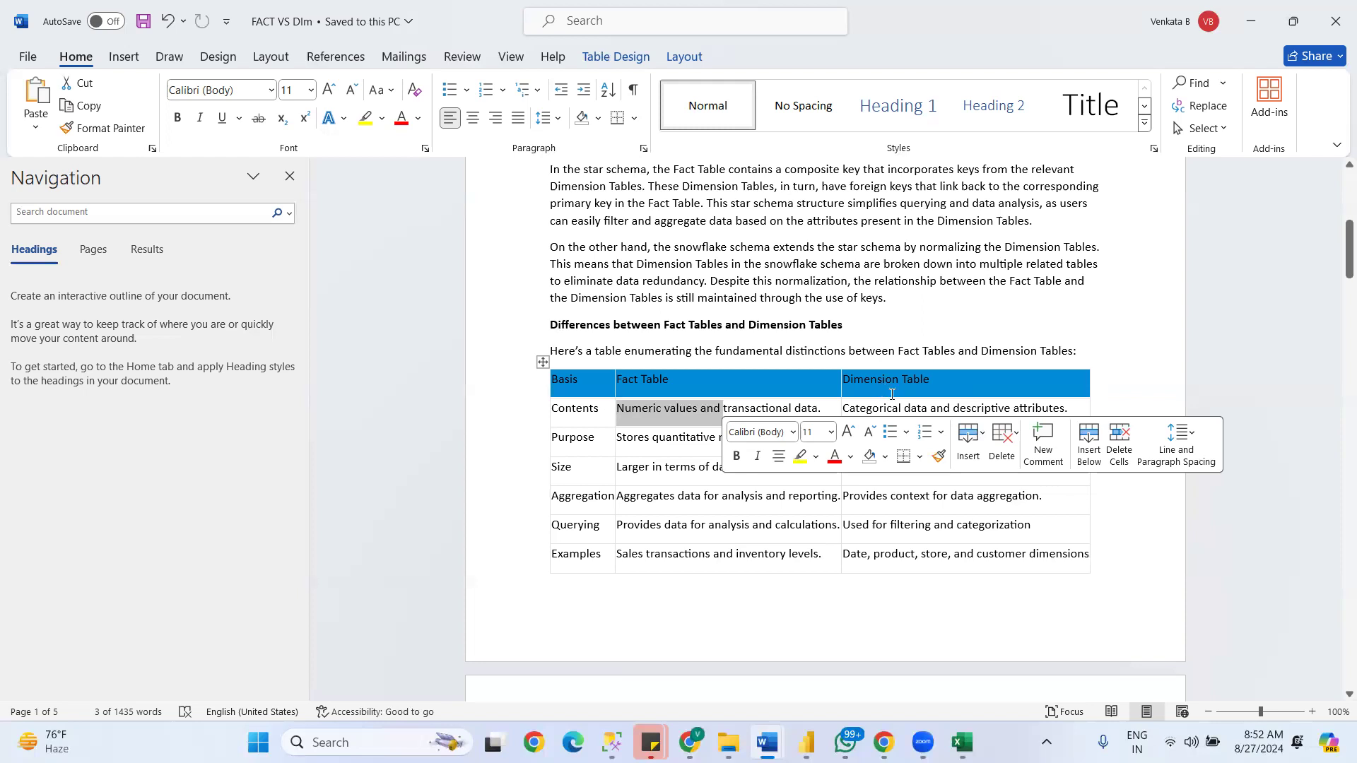
left_click(1099, 407)
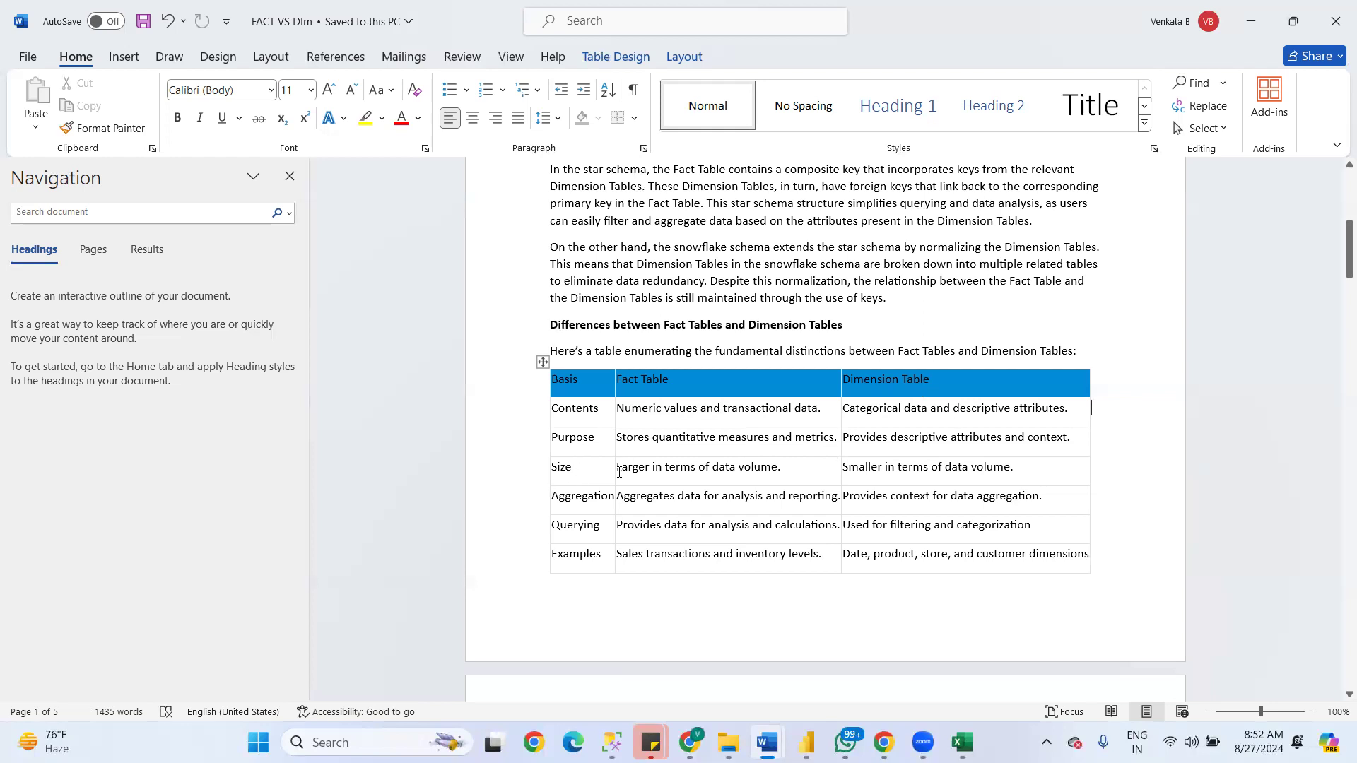
left_click_drag(620, 468, 804, 461)
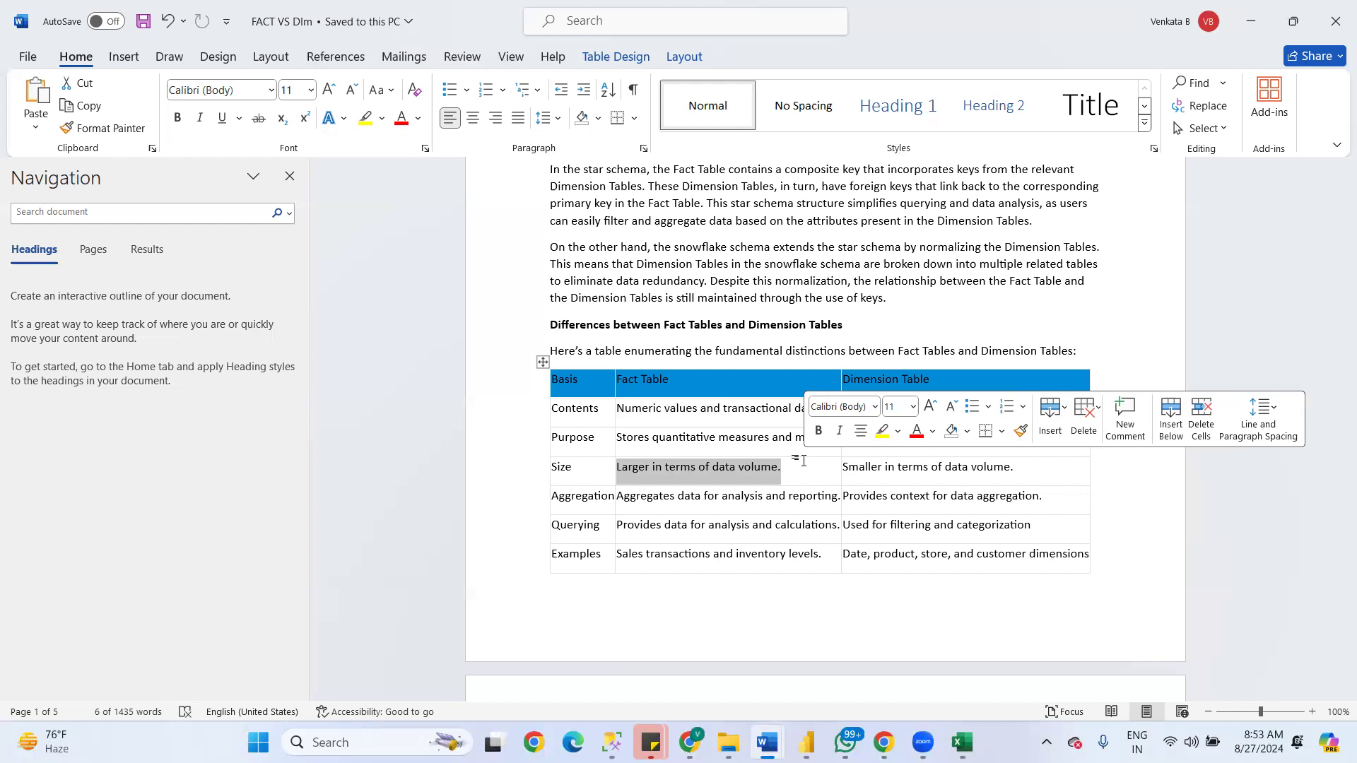
- Switch back to Power BI and compare the data volume of DimProductCategory and FactInternetSales in Table view, including the OrderDateKey column
mouse_move(884, 742)
left_click(962, 743)
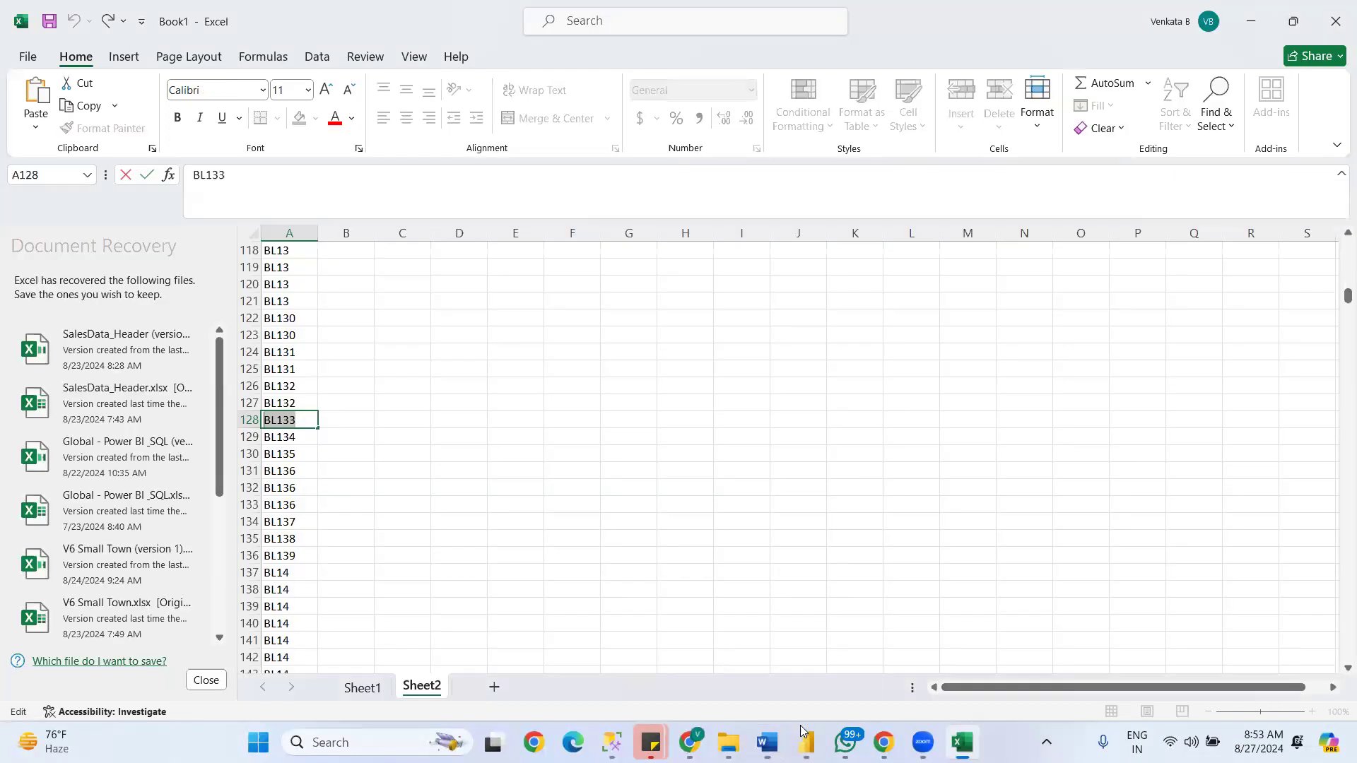
left_click(614, 741)
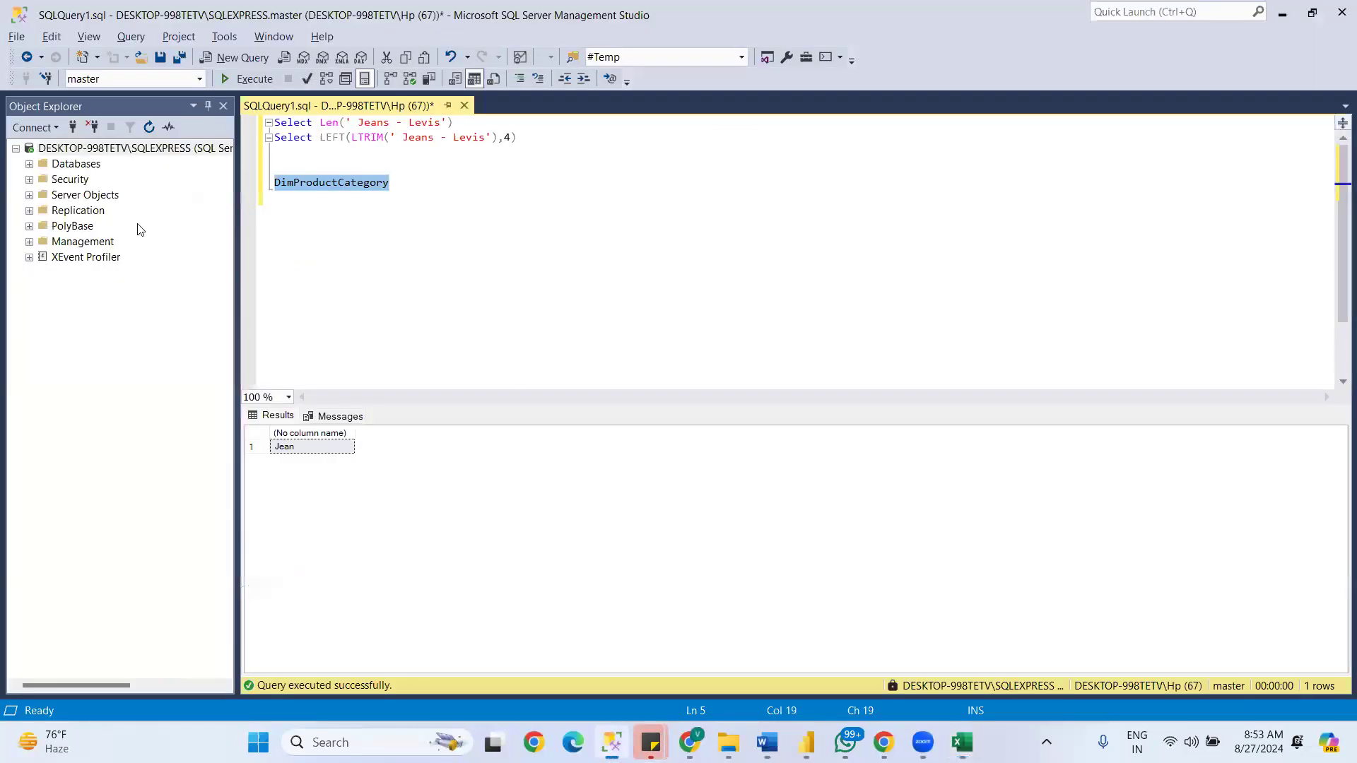
left_click(806, 743)
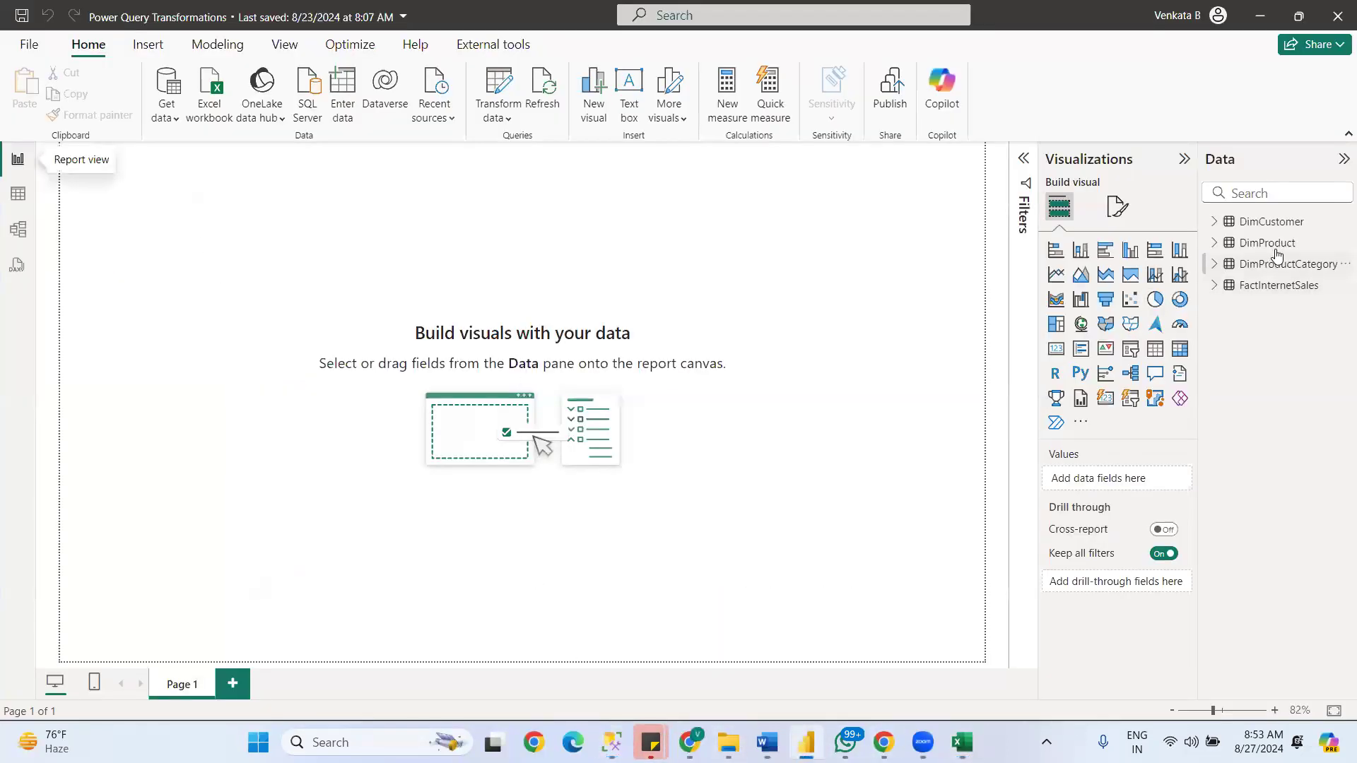
left_click(1276, 245)
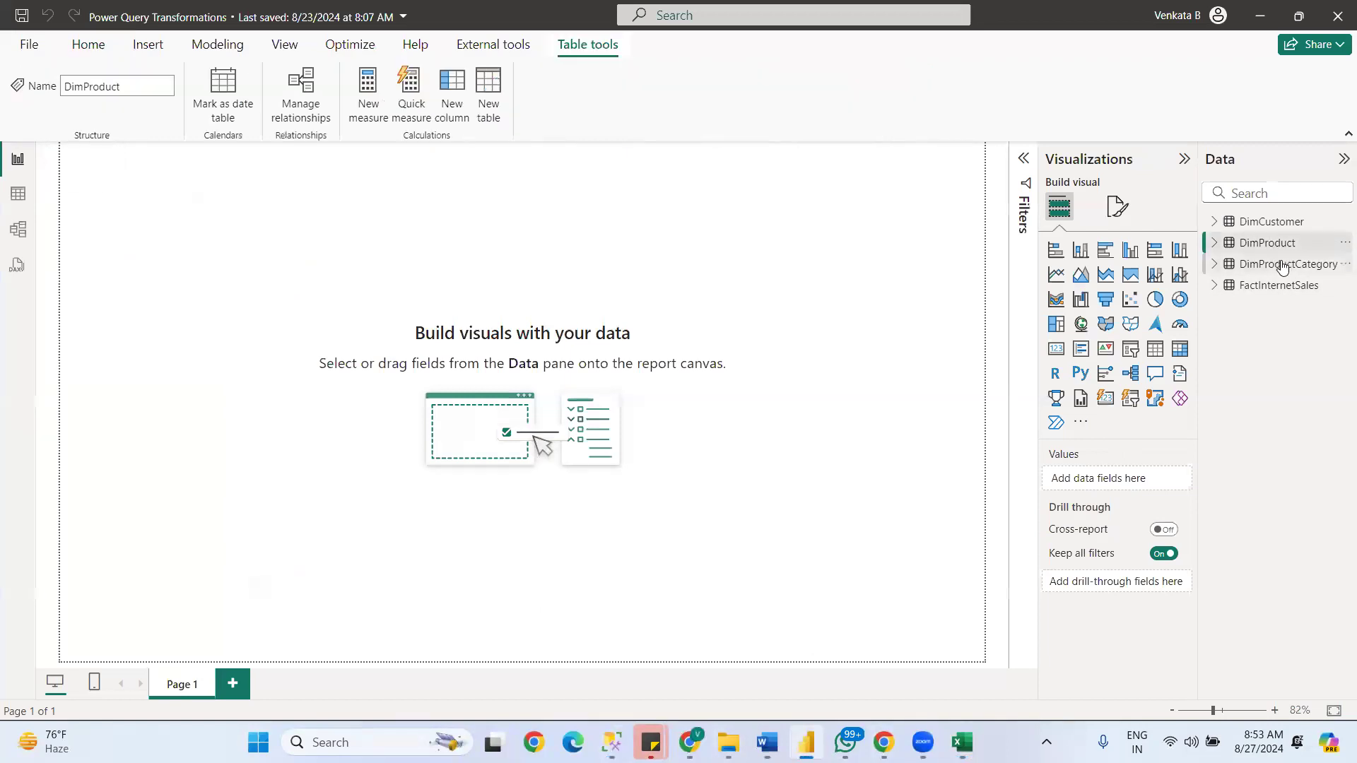
left_click(1283, 266)
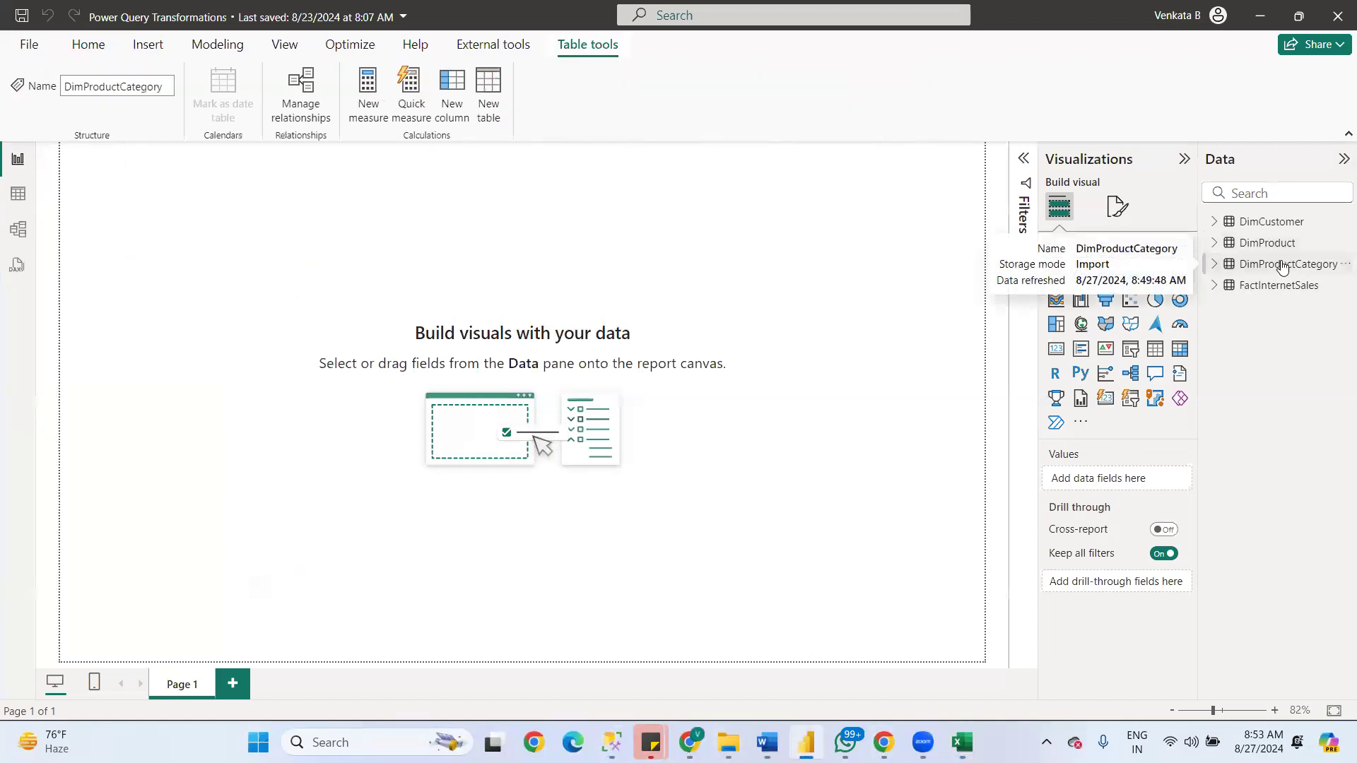
left_click(6, 202)
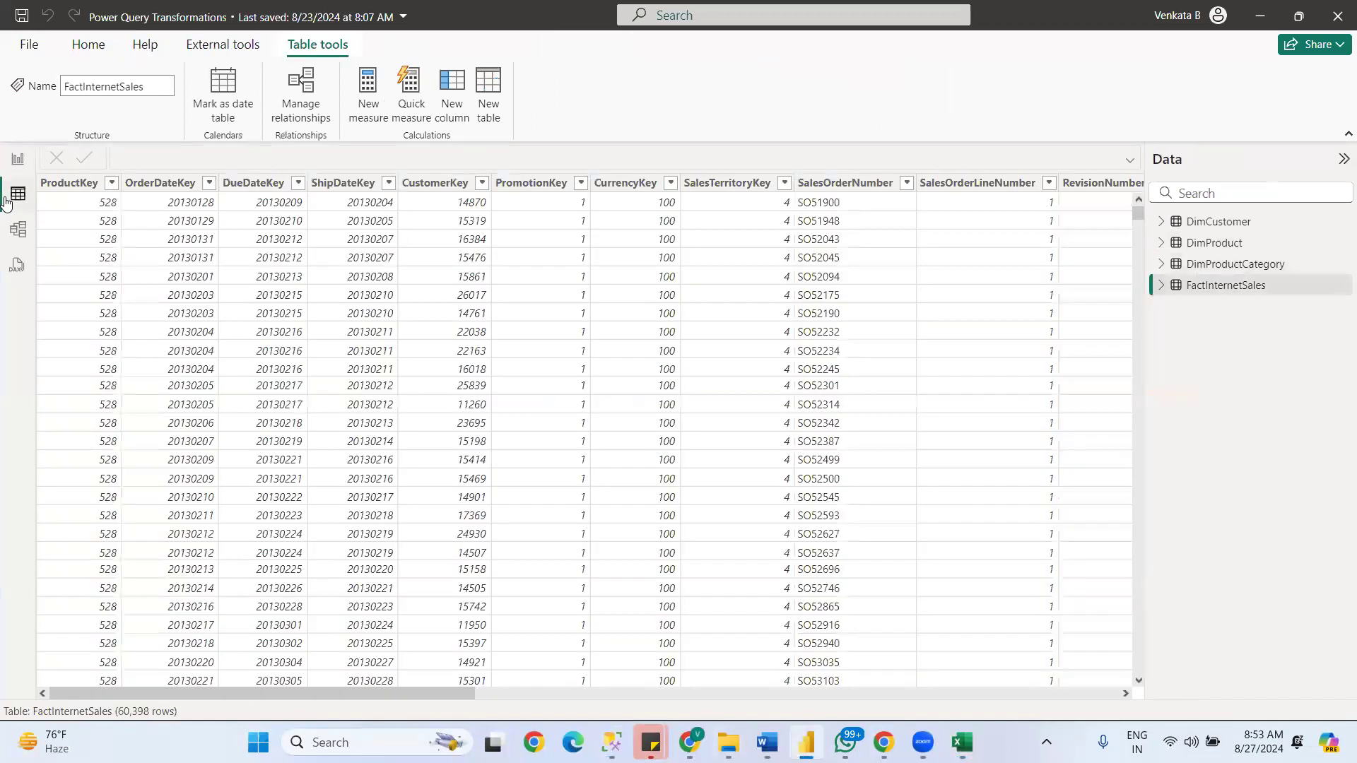
left_click(1231, 266)
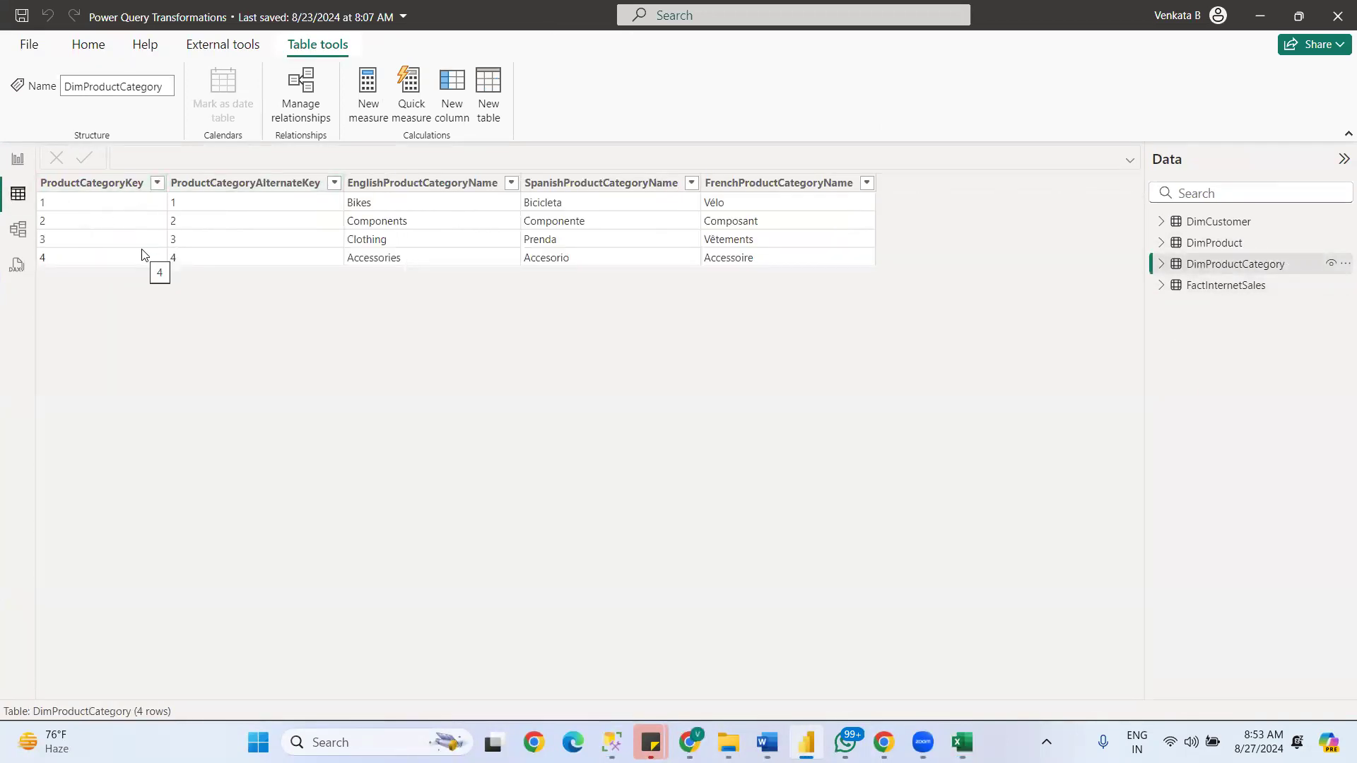
left_click(1214, 289)
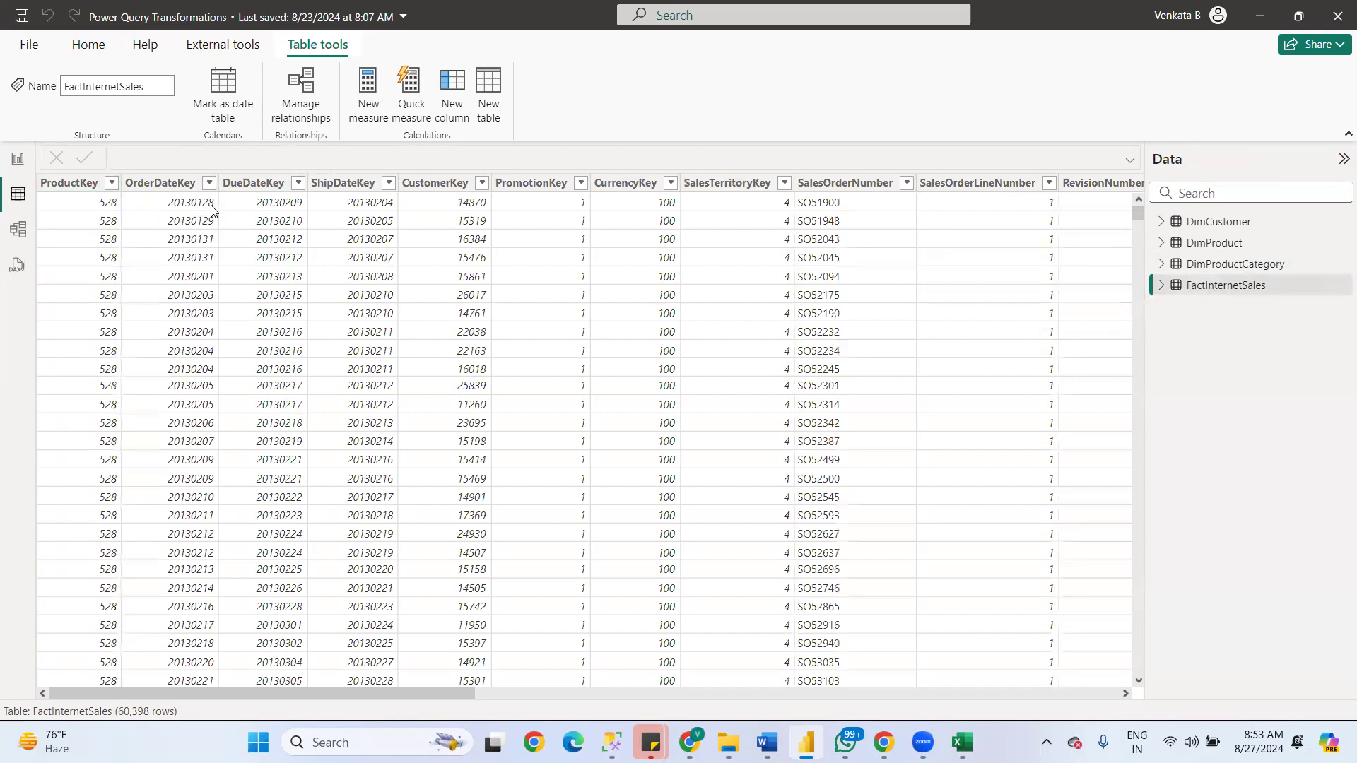
left_click(192, 221)
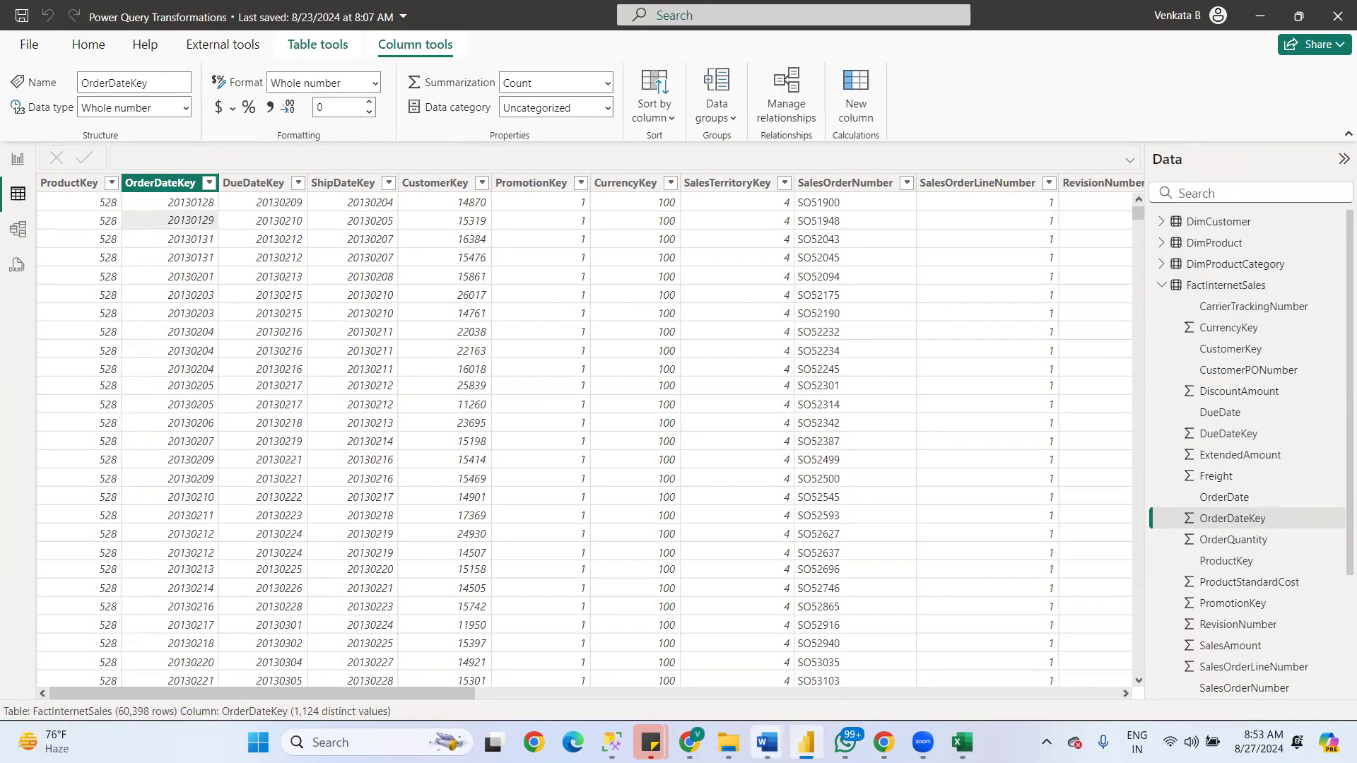
- Return to the FACT VS DIm document in Word and review the dimension table examples in the Examples row
mouse_move(767, 742)
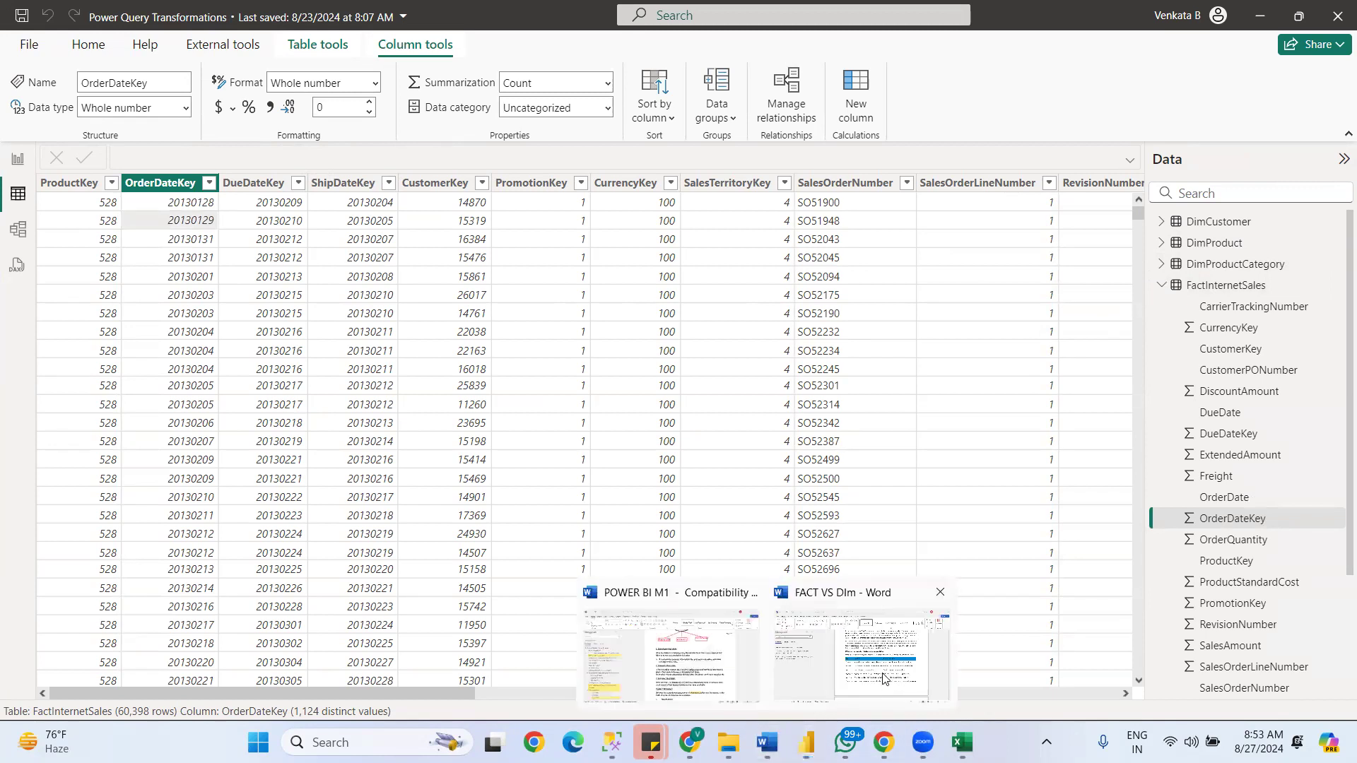
left_click(863, 670)
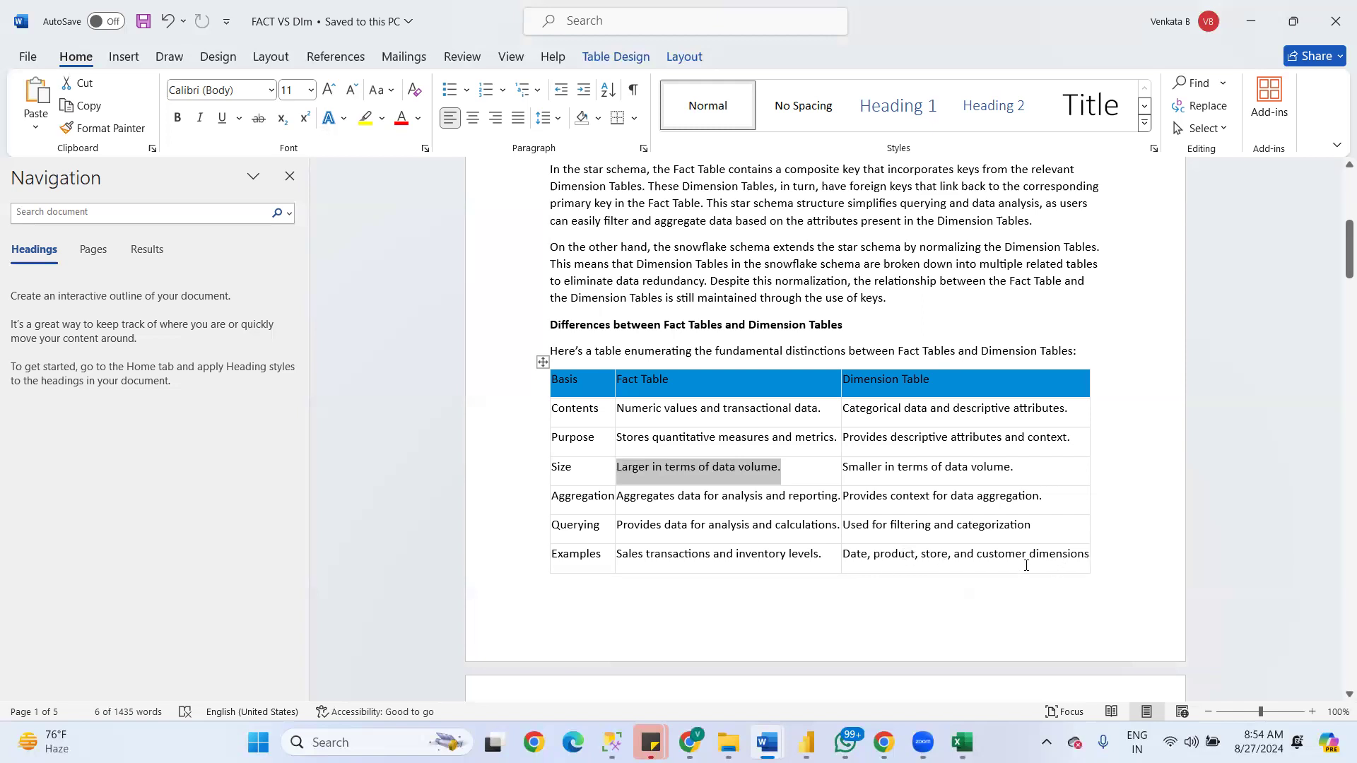
left_click_drag(841, 554, 1094, 555)
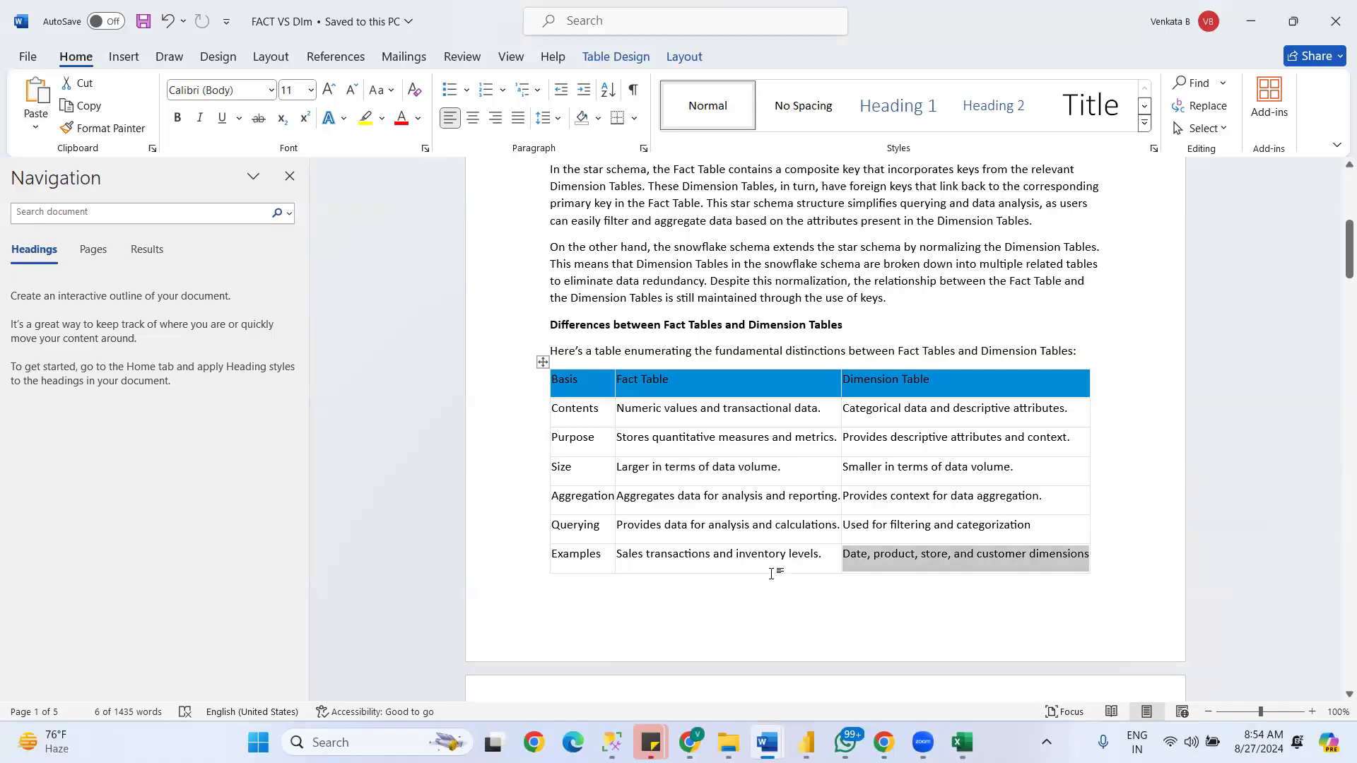
- Switch to Power BI, collapse FactInternetSales and compare the rows of DimProductCategory, DimCustomer and FactInternetSales in Table view
key("alt+Tab")
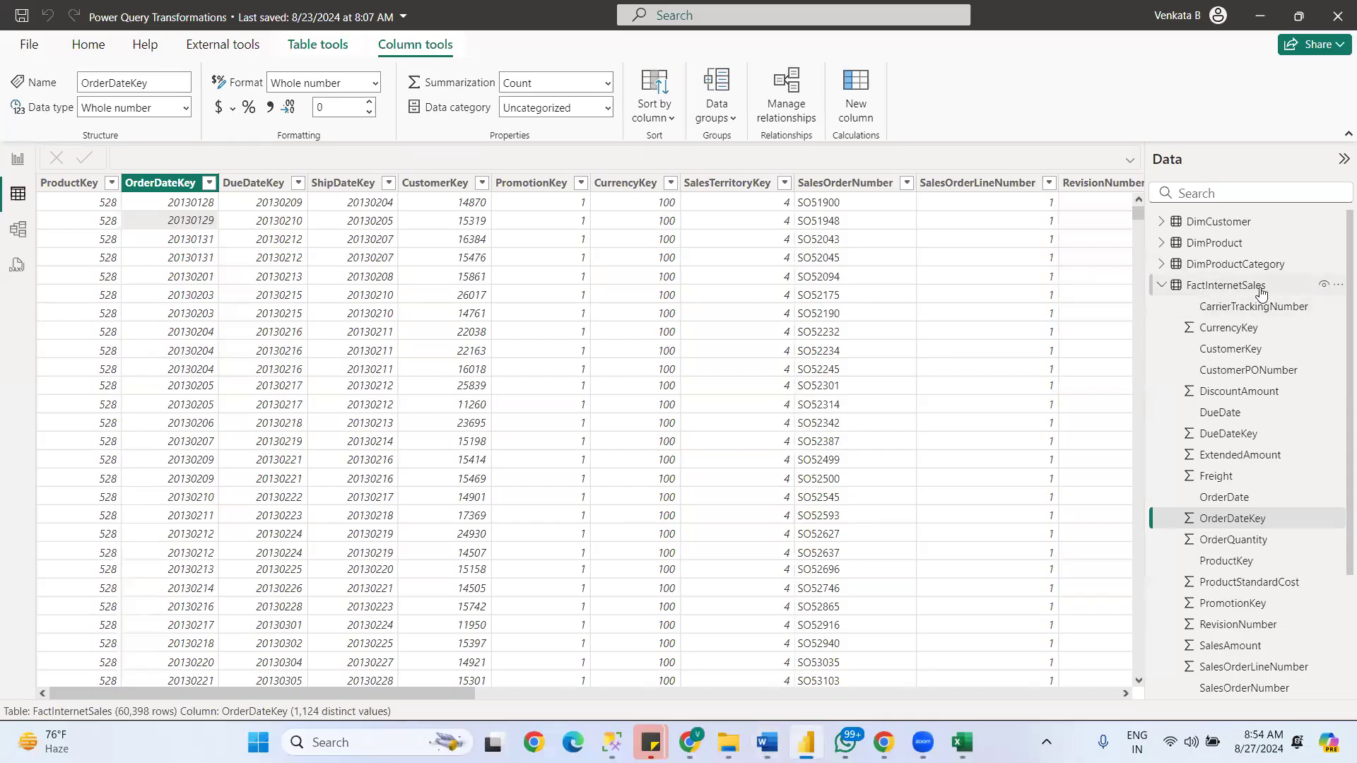
left_click(1160, 286)
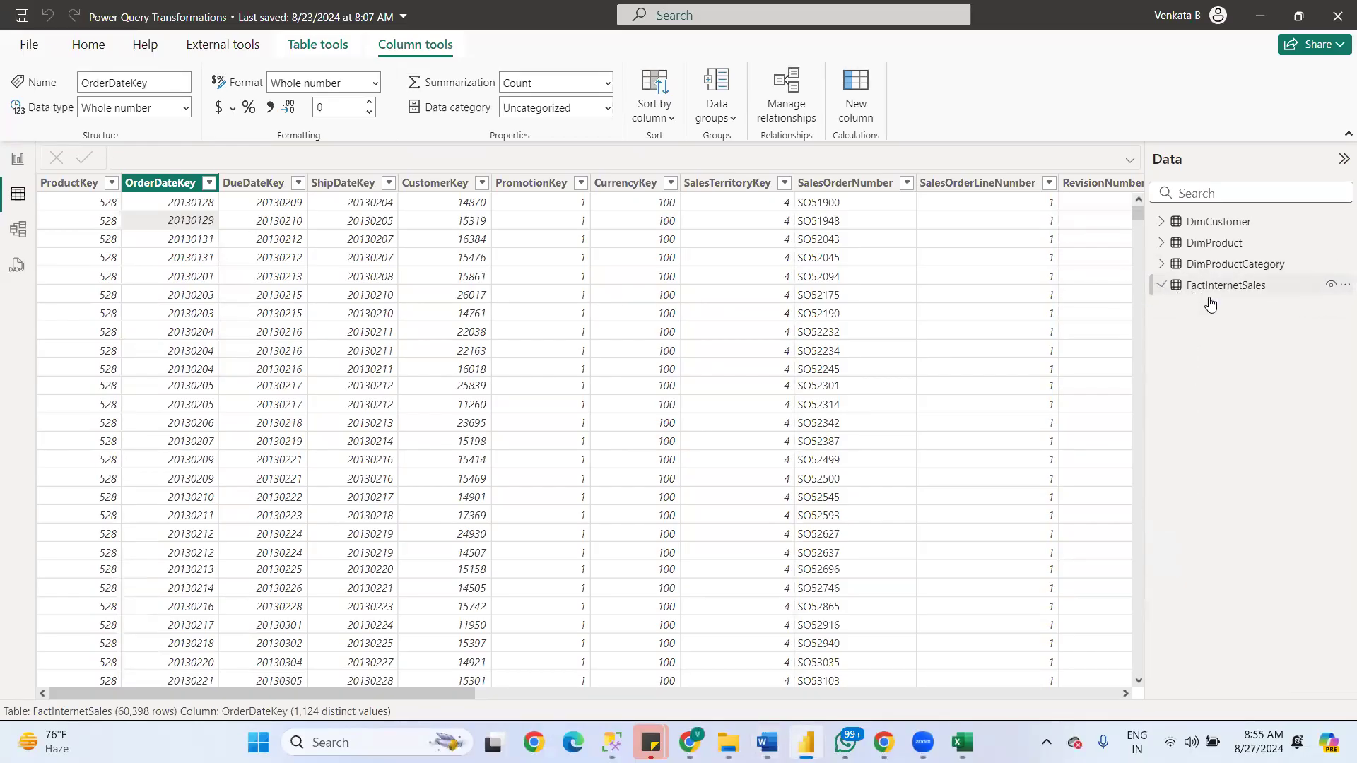
left_click(1207, 244)
left_click(1220, 266)
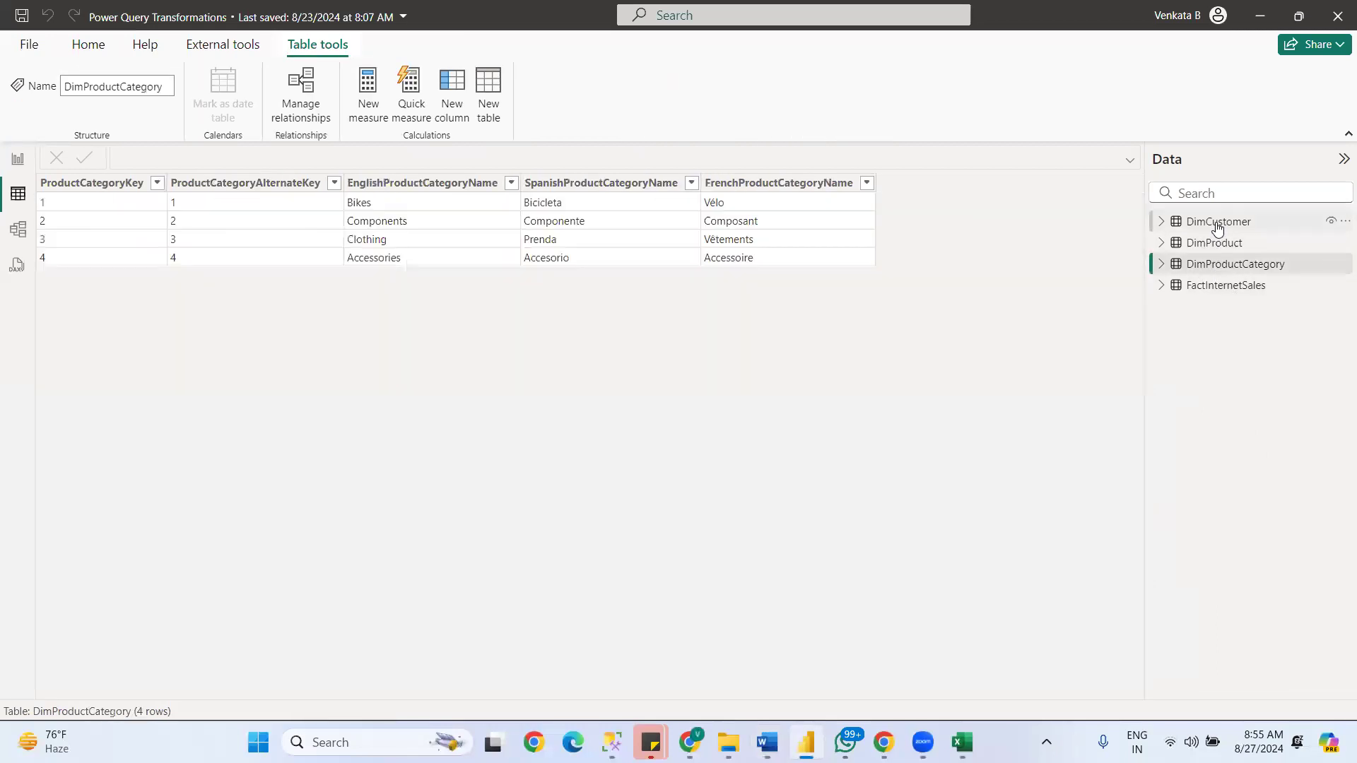
left_click(1218, 223)
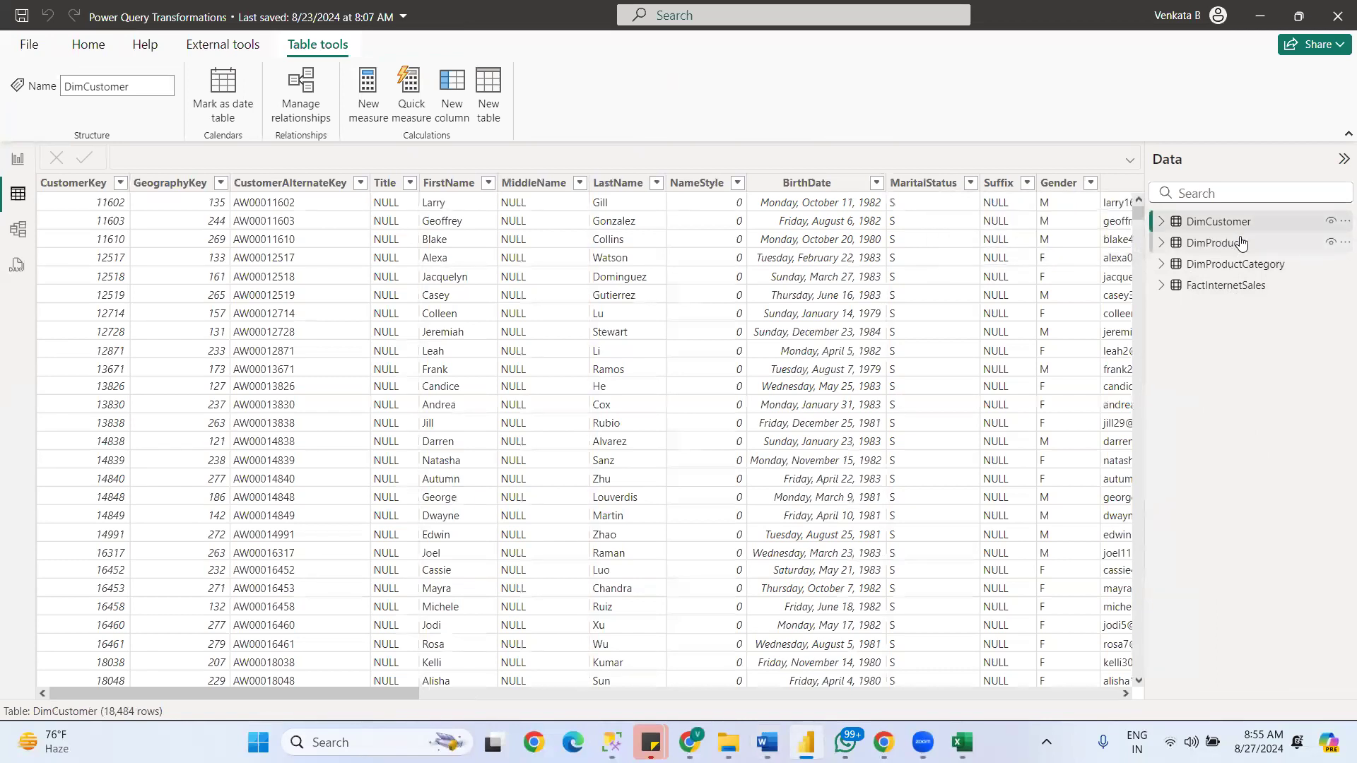
left_click(1225, 287)
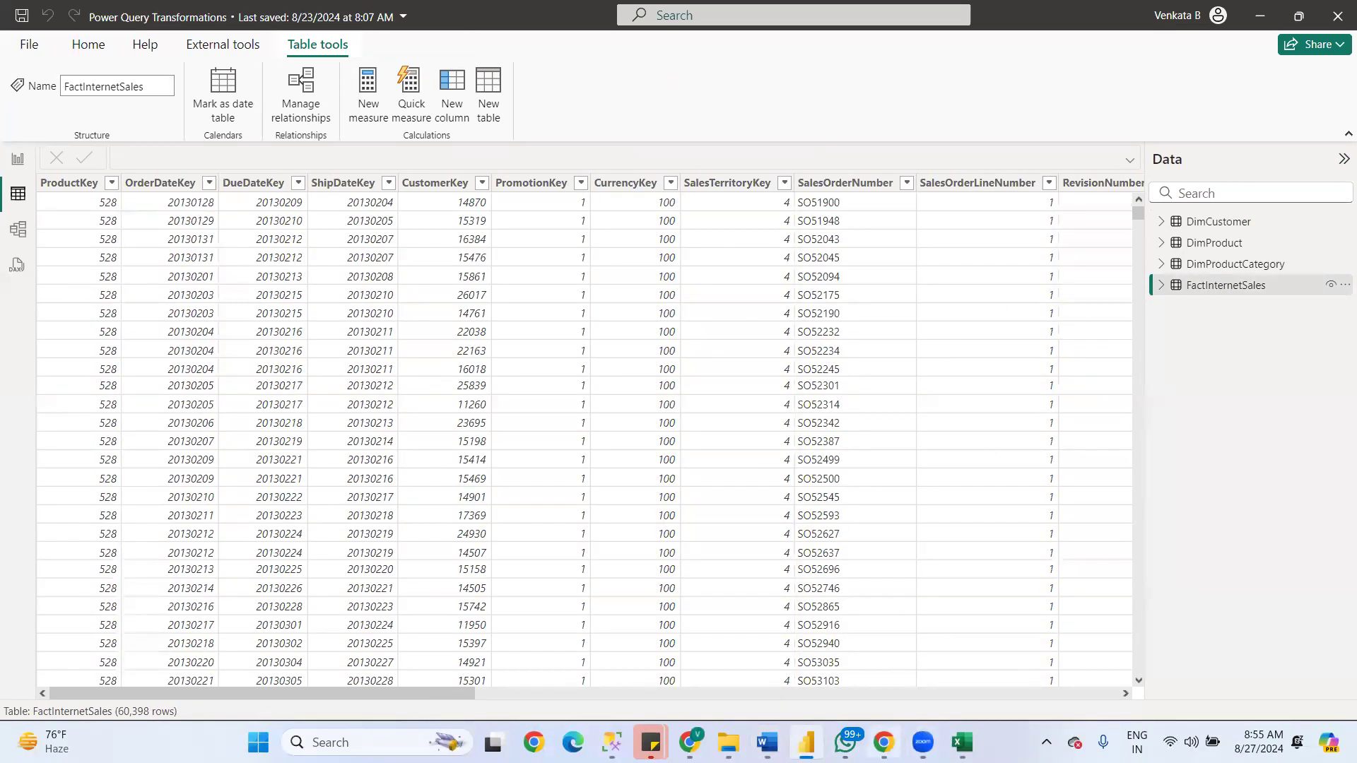
- Return to the FACT VS DIm document in Word and review the example Order fact table and Product dimension table
mouse_move(785, 721)
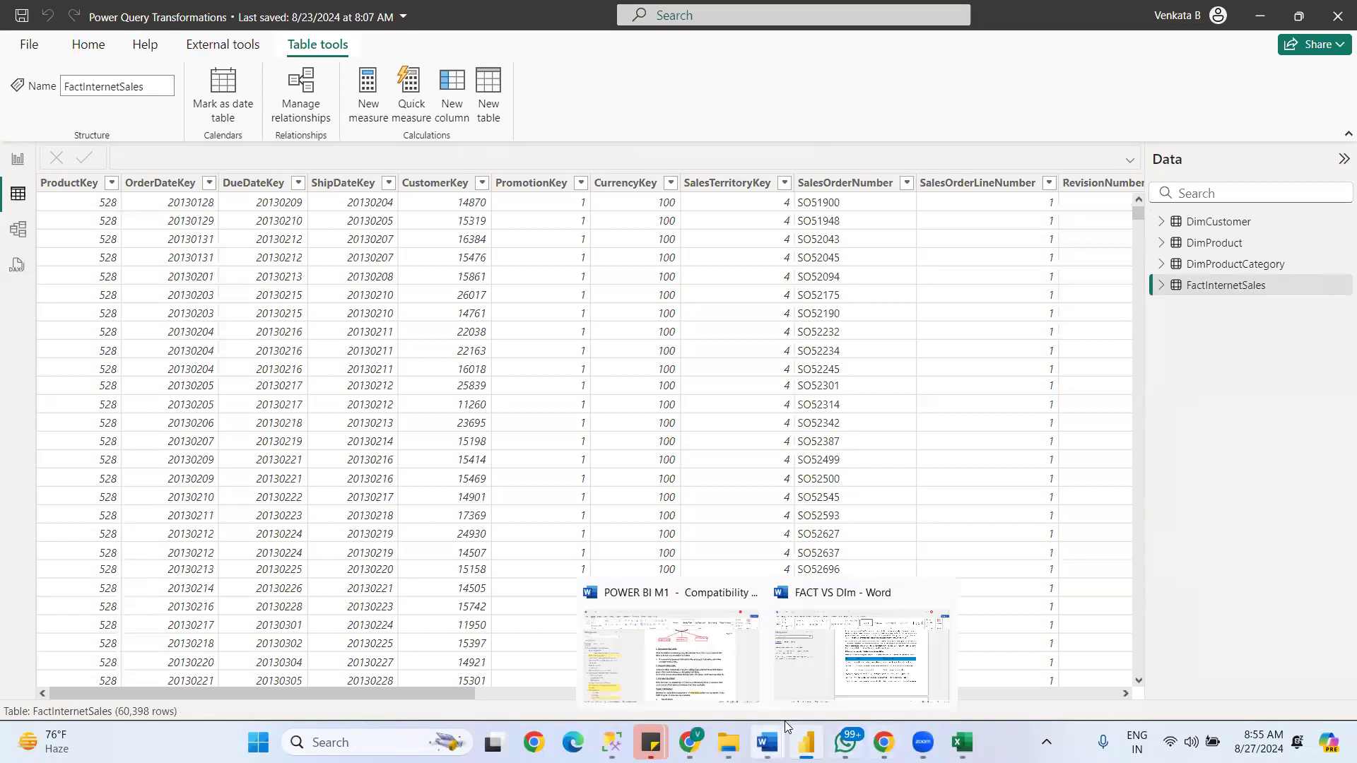
left_click(889, 668)
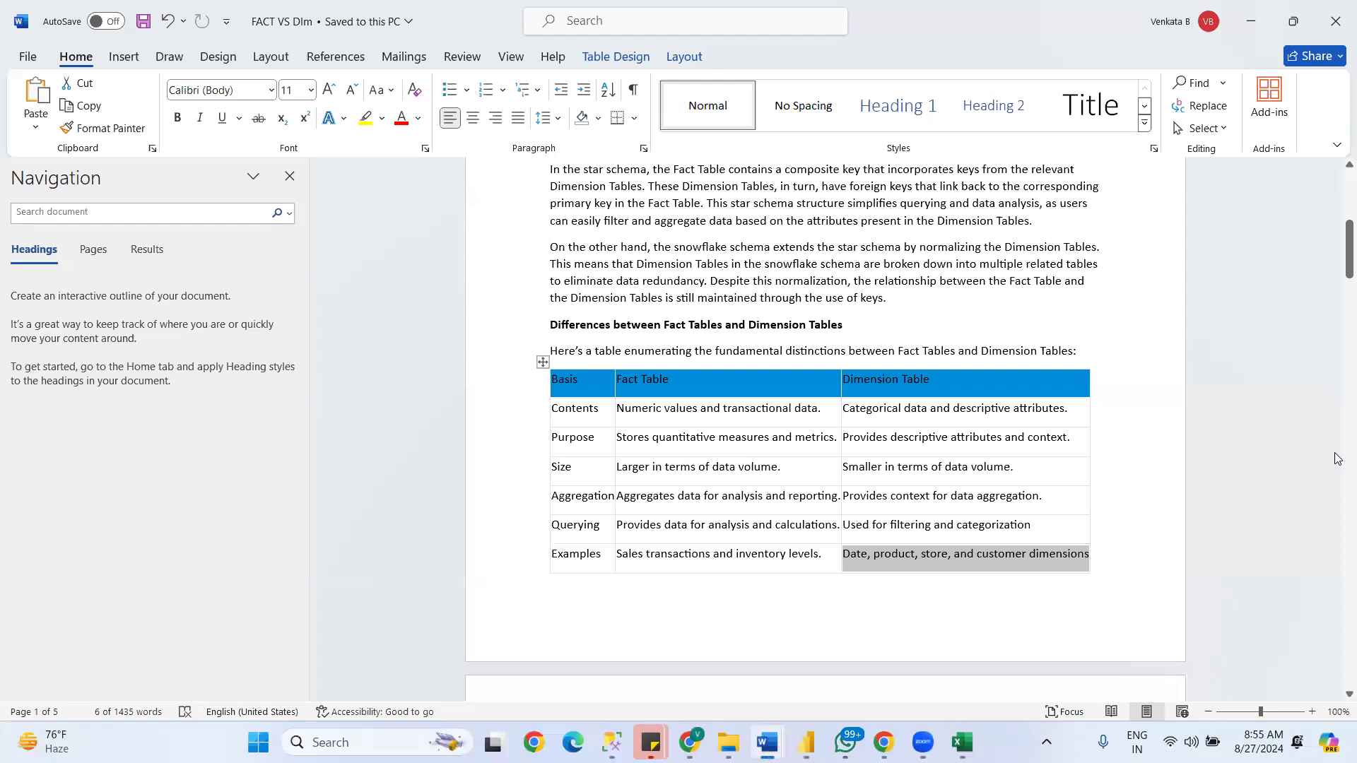
left_click(1115, 524)
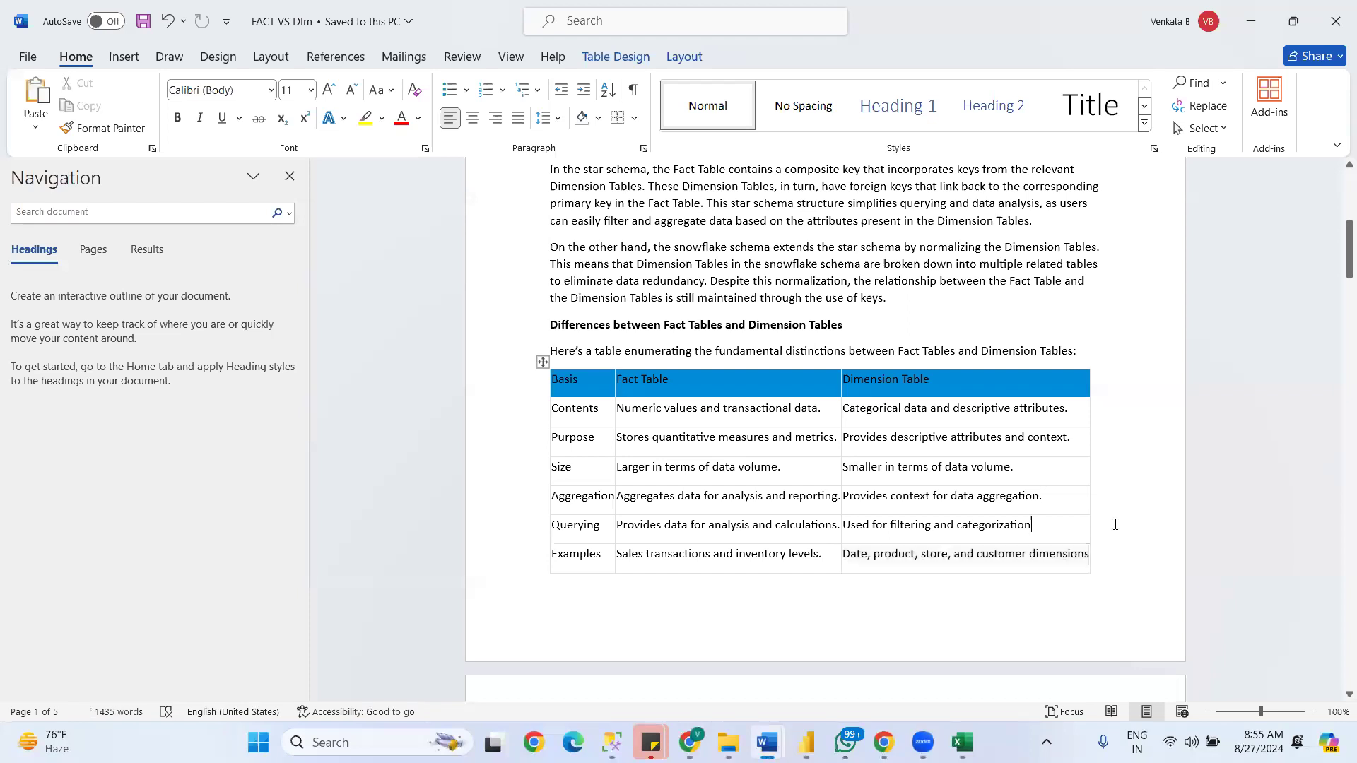
key("Down")
key("Down")
key("Down")
key("Down")
key("Down")
key("Down")
key("Down")
key("Down")
key("Down")
key("Down")
key("Down")
key("Down")
key("Down")
key("Down")
key("Down")
key("Down")
key("Down")
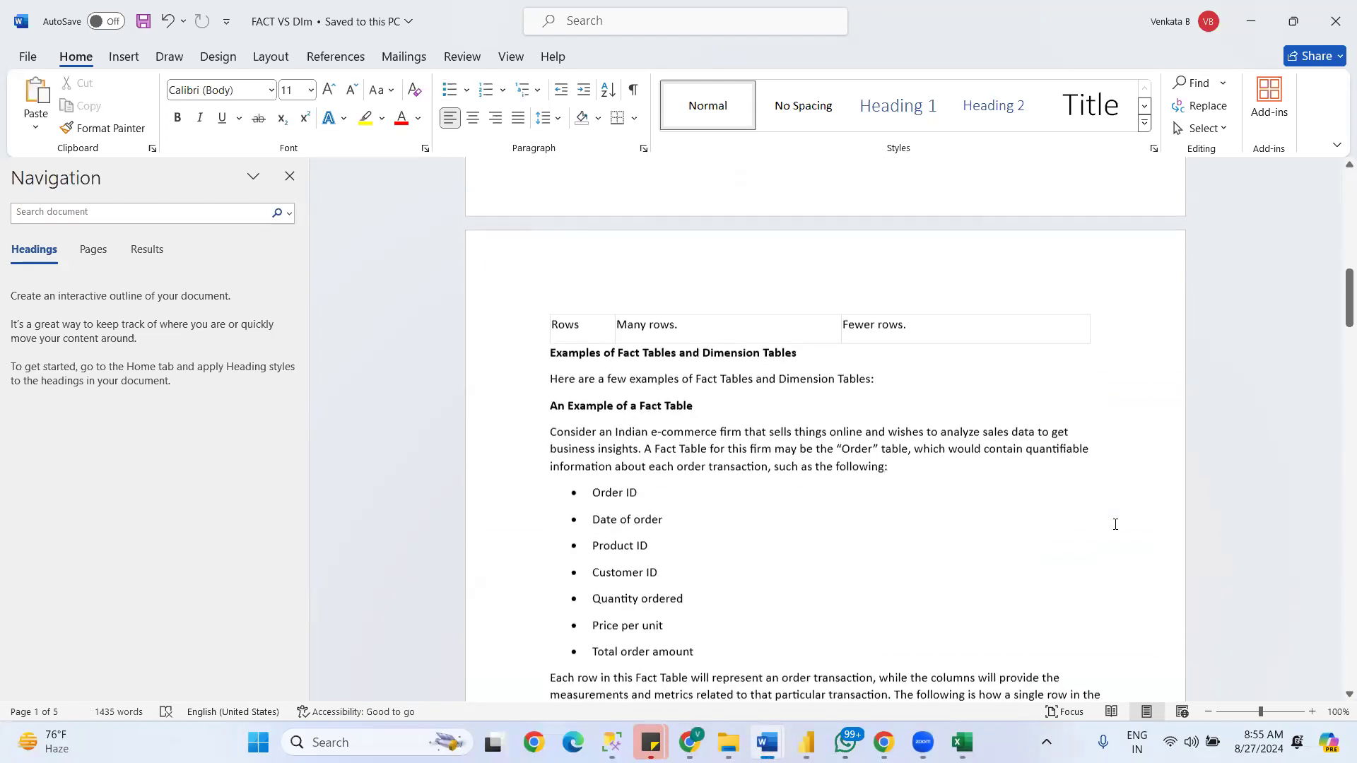
key("Down")
key("Down")
key("Down")
key("Down")
key("Down")
key("Down")
key("Down")
key("Down")
key("Down")
key("Down")
key("Down")
key("Down")
key("Down")
key("Down")
key("Down")
key("Down")
key("Down")
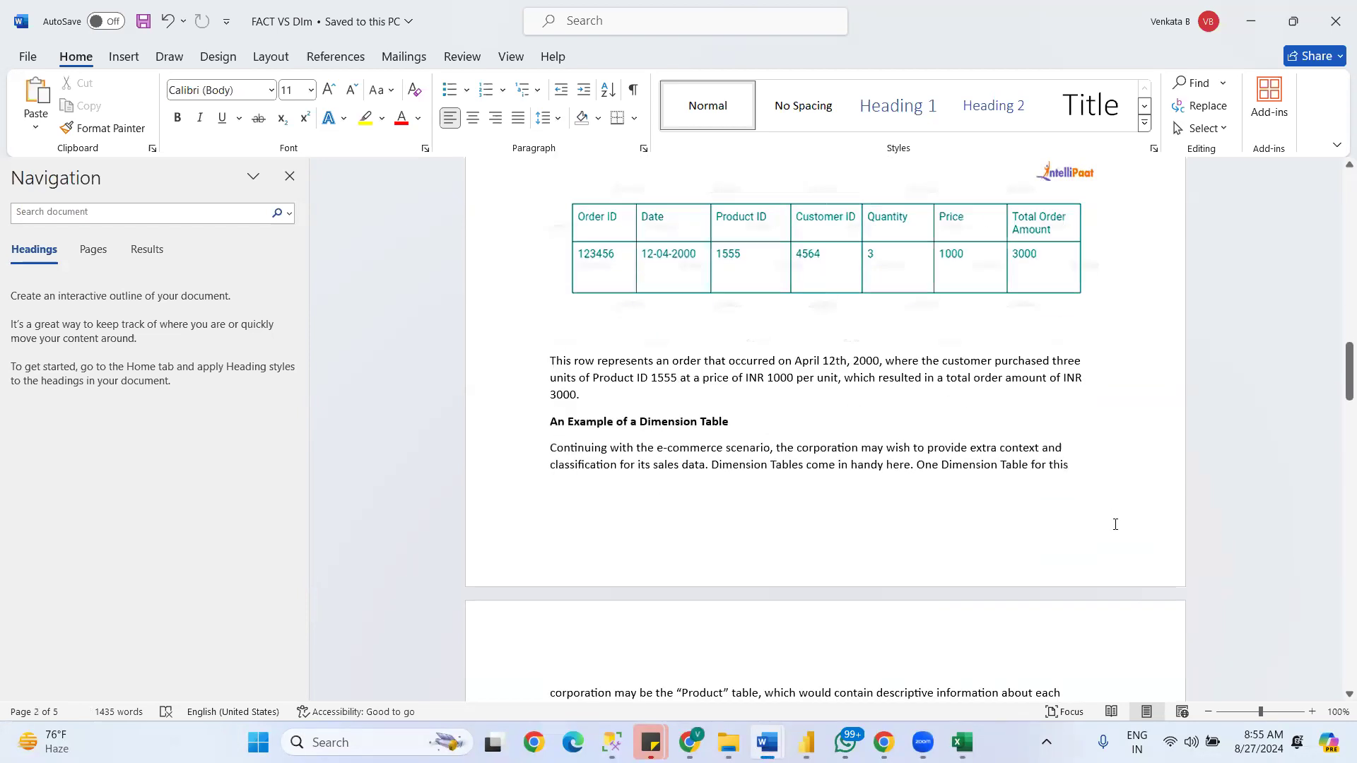
key("Down")
key("Down")
key("Down")
key("Down")
key("Down")
key("Down")
key("Down")
key("Down")
key("Down")
key("Down")
key("Down")
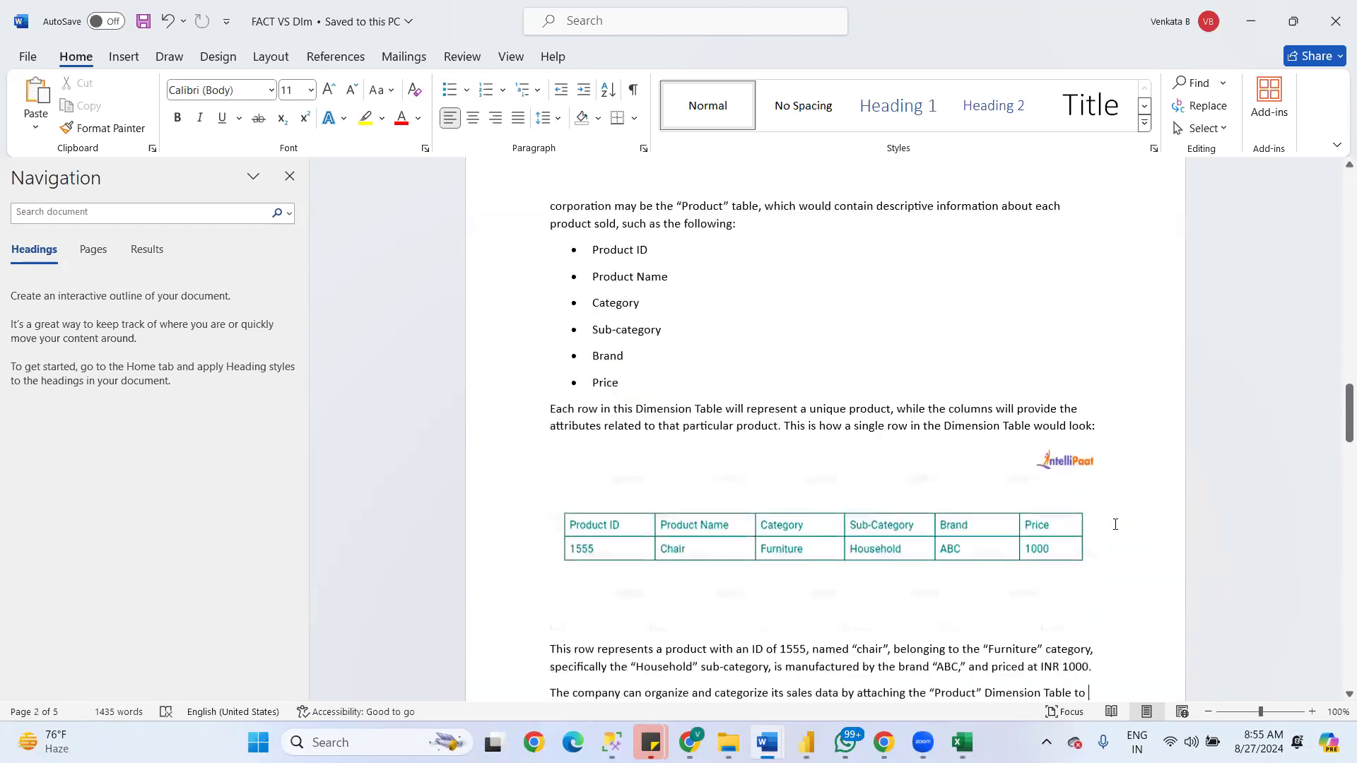
- Review the types of dimension tables and fact tables through to the Conclusion of the FACT VS DIm document
key("Down")
key("Down")
key("Down")
key("Down")
key("Down")
key("Down")
key("Down")
key("Down")
key("Down")
key("Down")
key("Down")
key("Down")
key("Down")
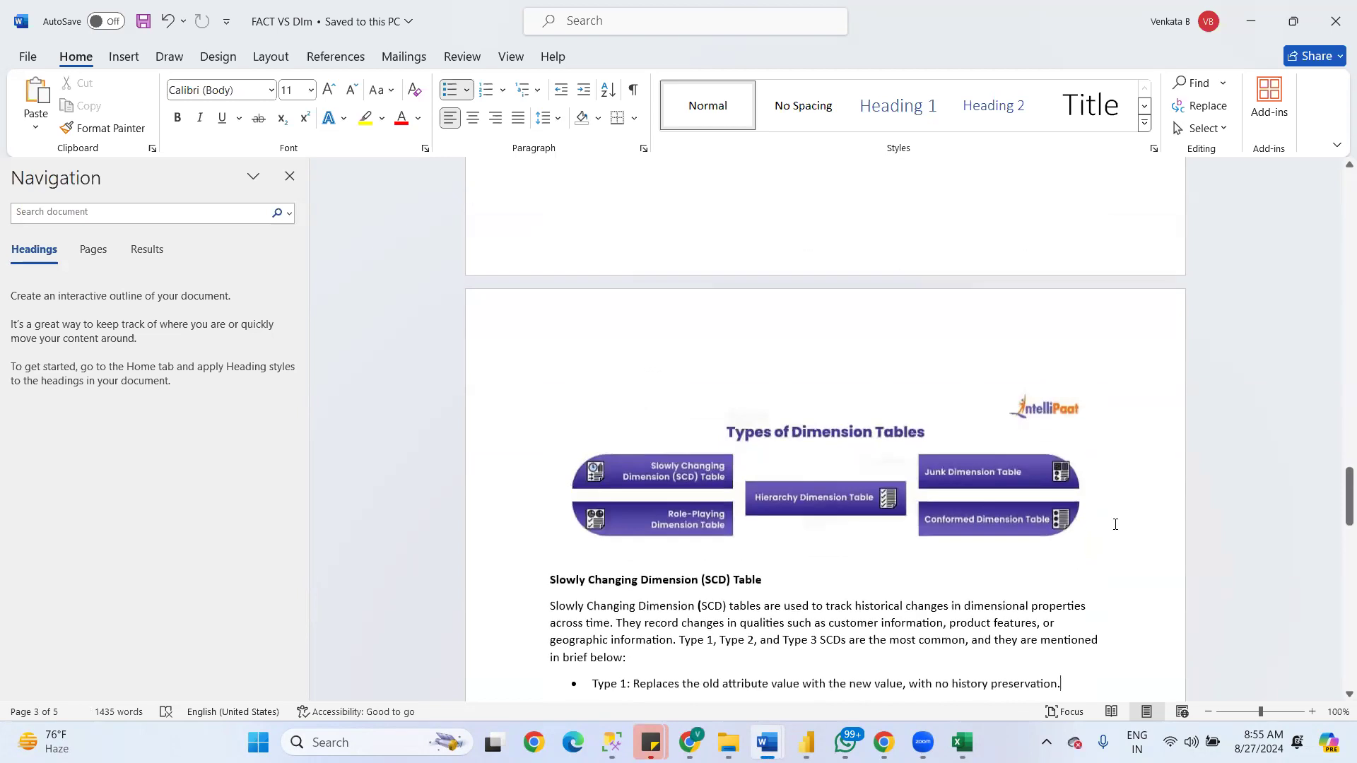
key("Down")
key("Down")
key("Down")
key("Down")
key("Down")
key("Down")
key("Down")
key("Down")
key("Down")
key("Down")
key("Down")
key("Down")
key("Down")
key("Down")
key("Down")
key("Down")
key("Down")
key("Down")
key("Down")
key("Down")
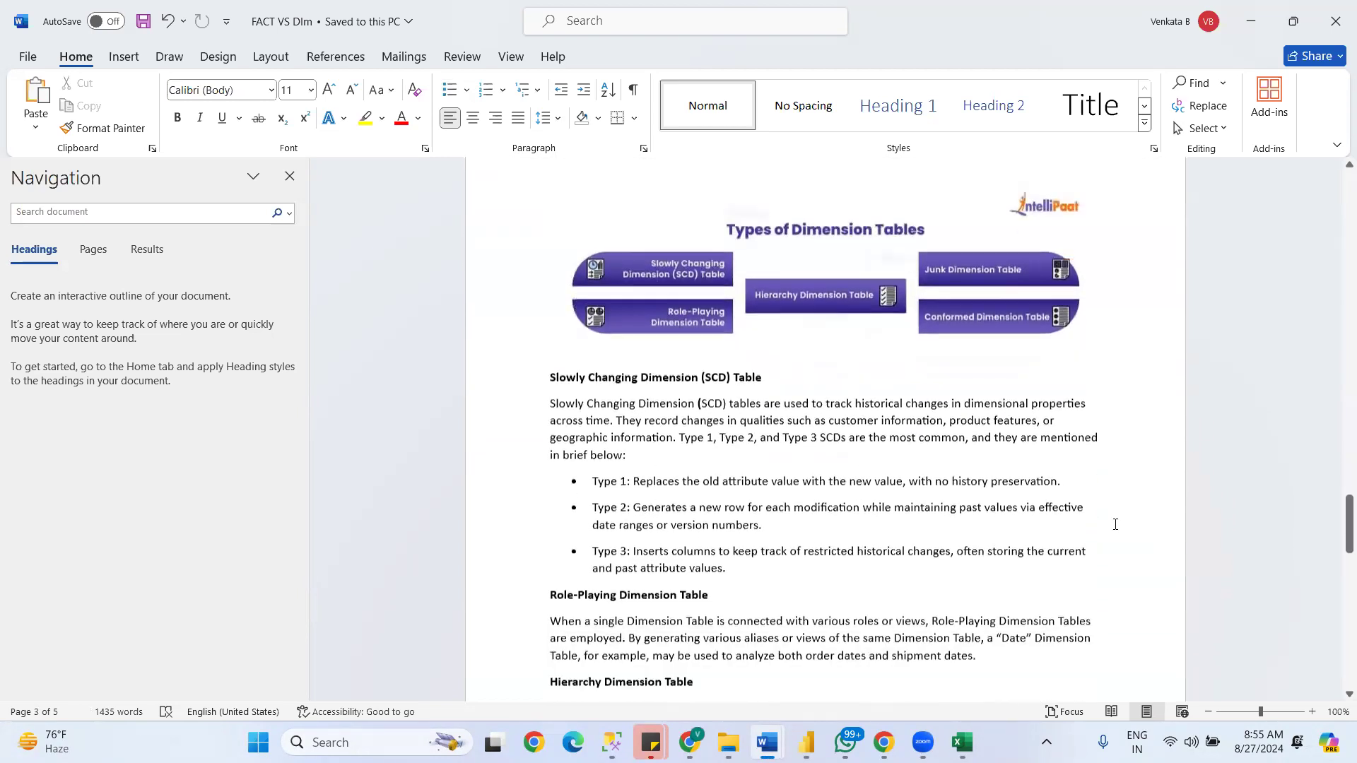
key("Down")
key("Down")
key("Down")
key("Down")
key("Down")
key("Down")
key("Down")
key("Down")
key("Down")
key("Down")
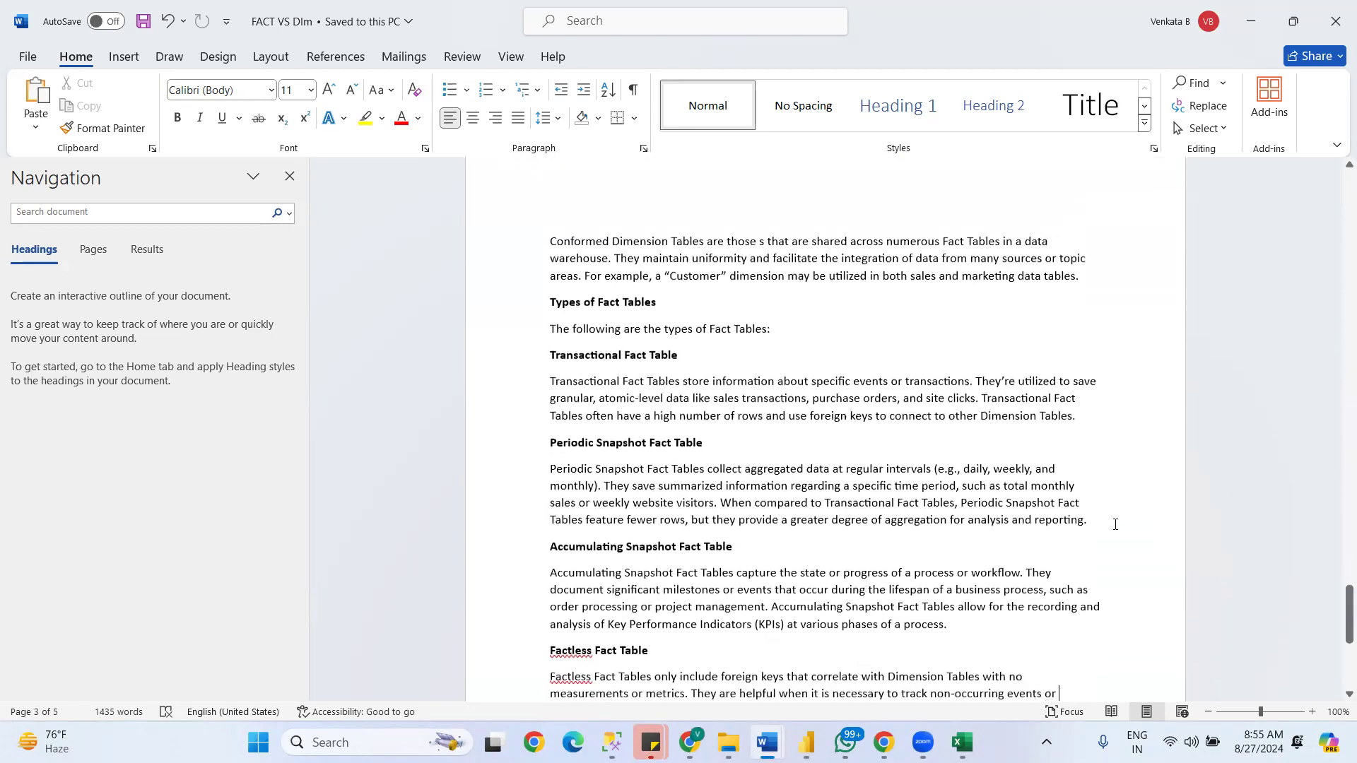
key("Down")
key("Down")
key("Down")
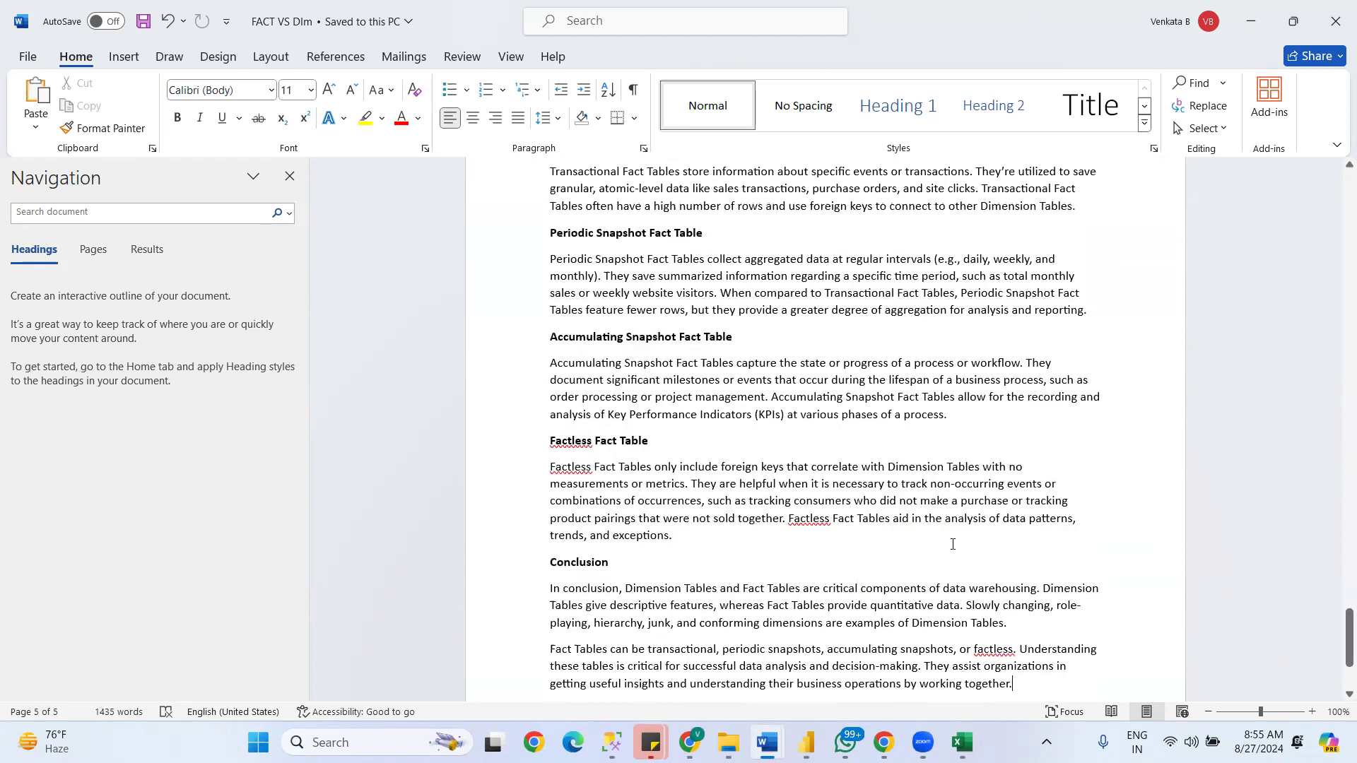
left_click_drag(1339, 618, 1319, 344)
- Switch to the POWER BI M1 notes in Word and read the fact table types and the Types of Schemas section
mouse_move(771, 736)
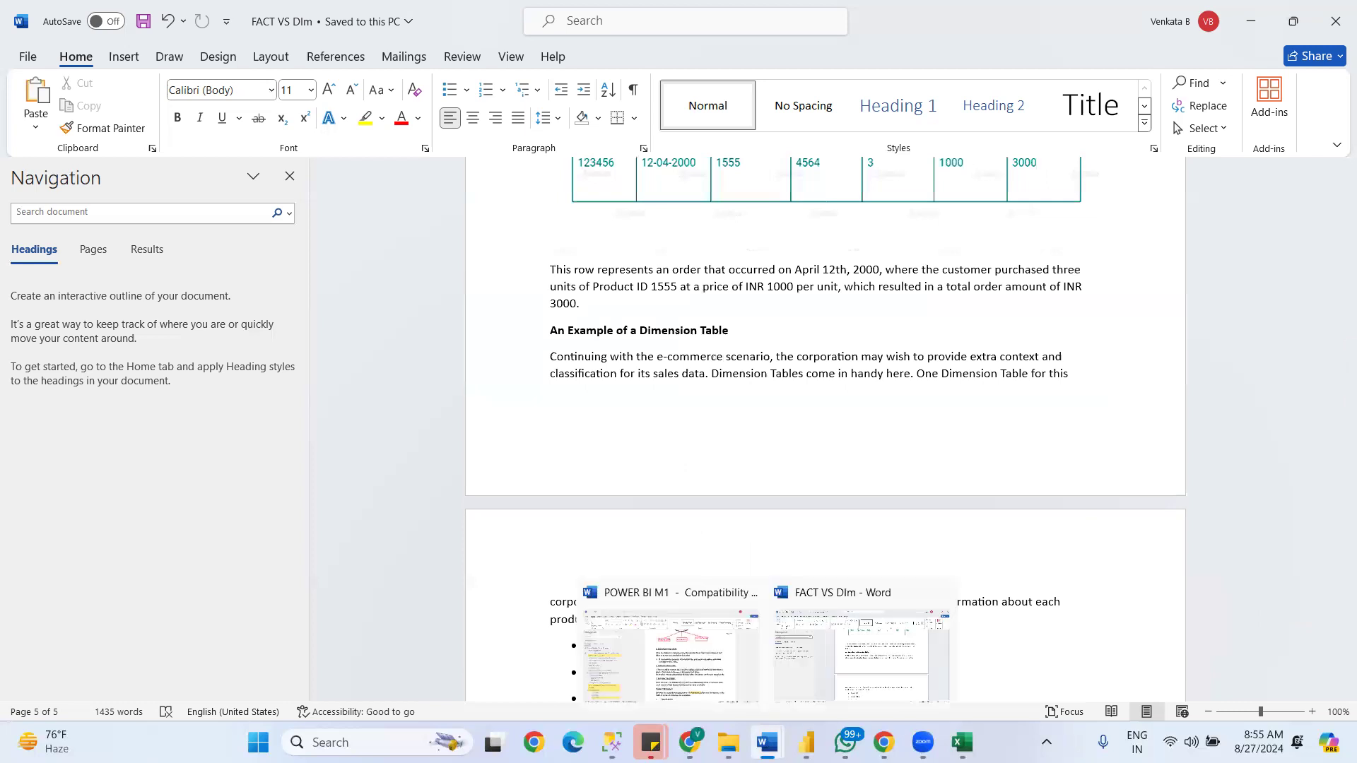
left_click(688, 680)
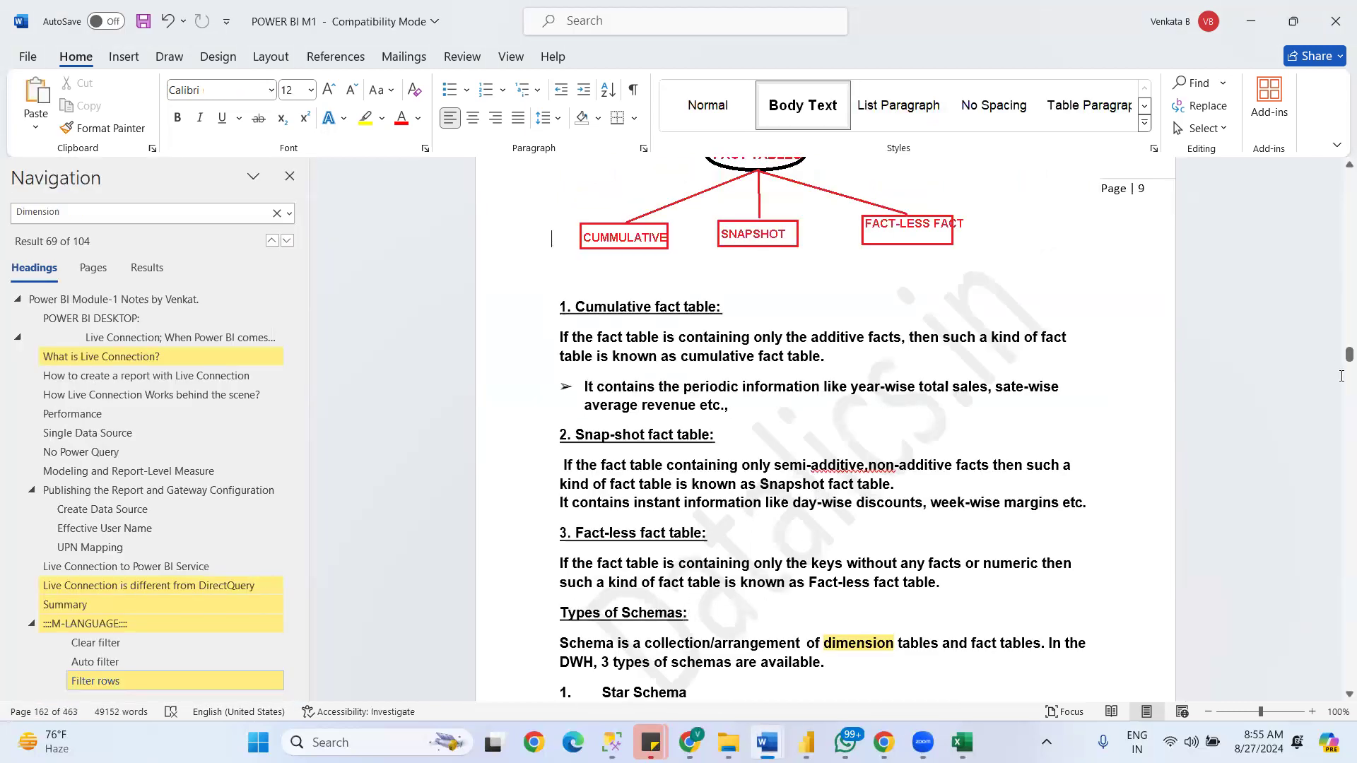
scroll(1338, 171, "up", 1)
scroll(1338, 171, "up", 2)
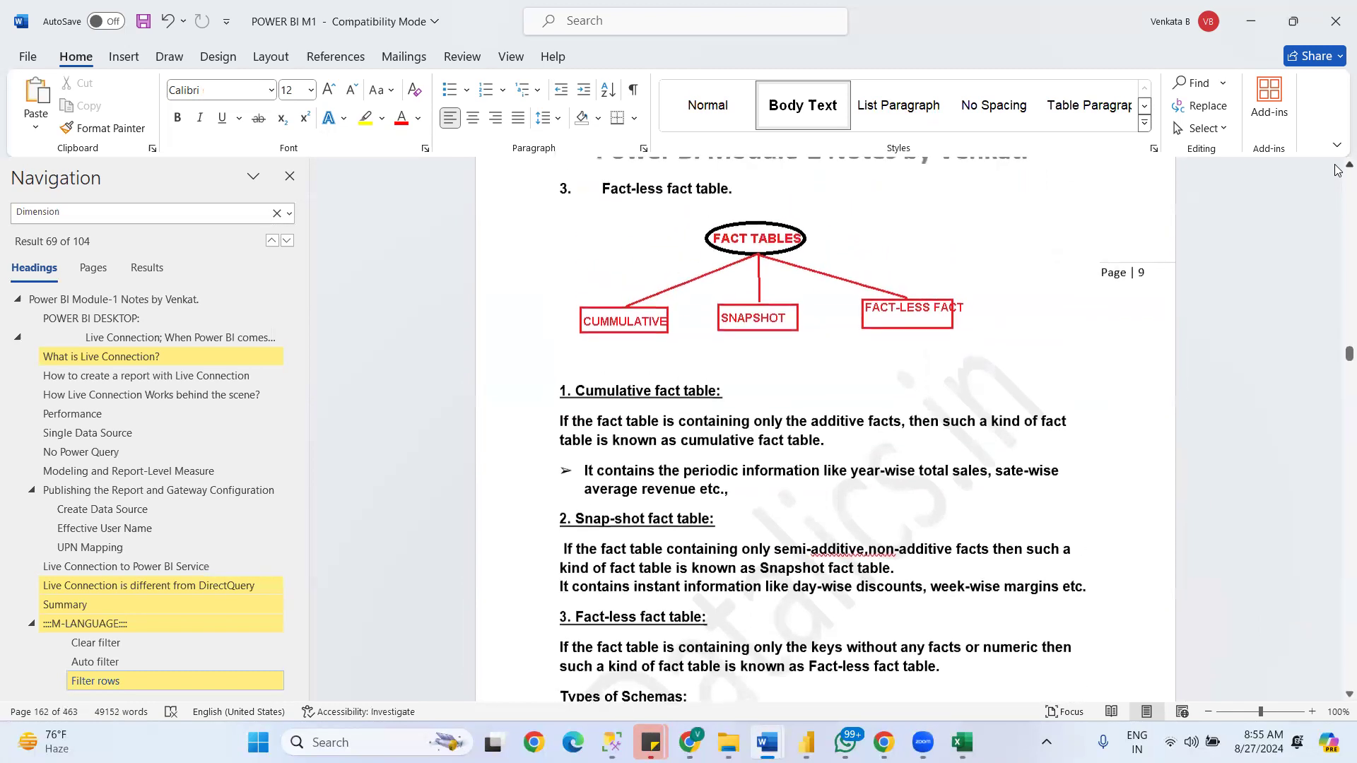
left_click(1112, 593)
scroll(1112, 592, "down", 20)
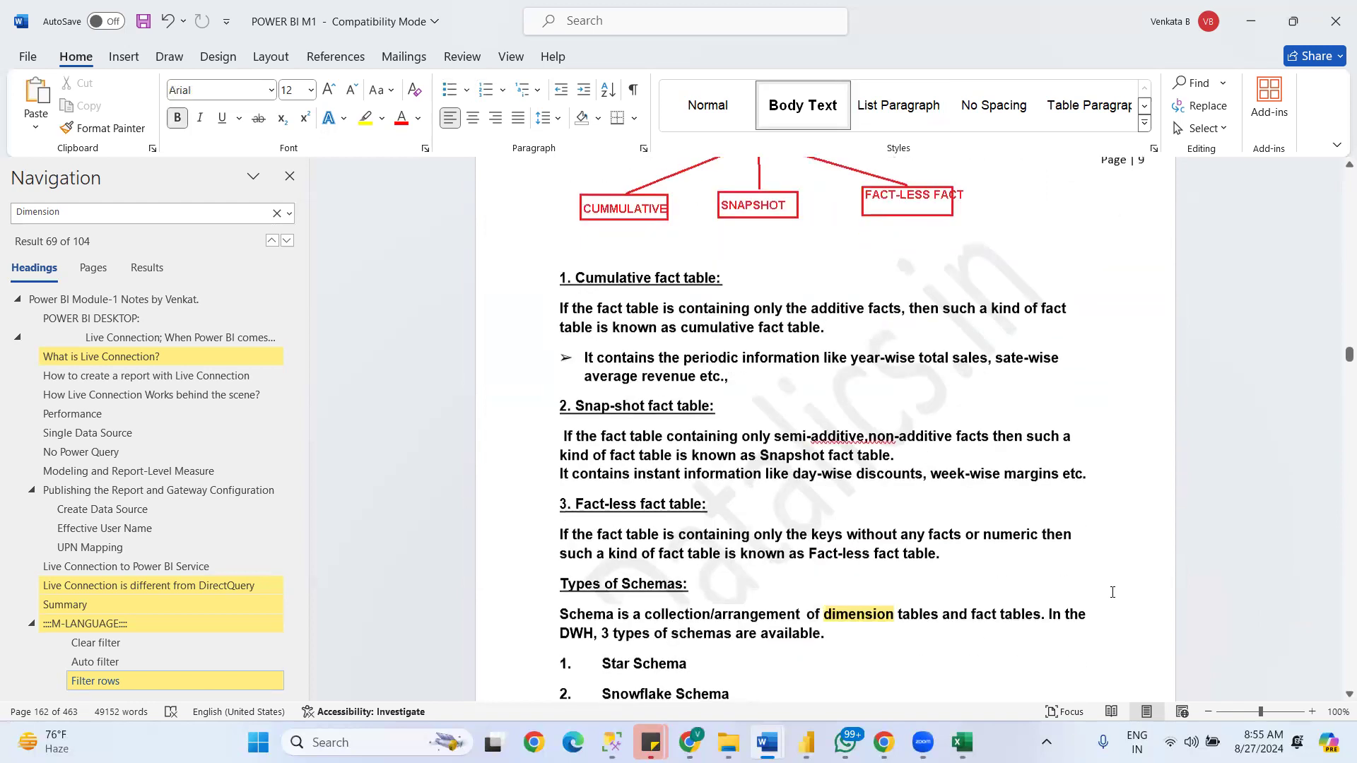
scroll(1112, 592, "down", 9)
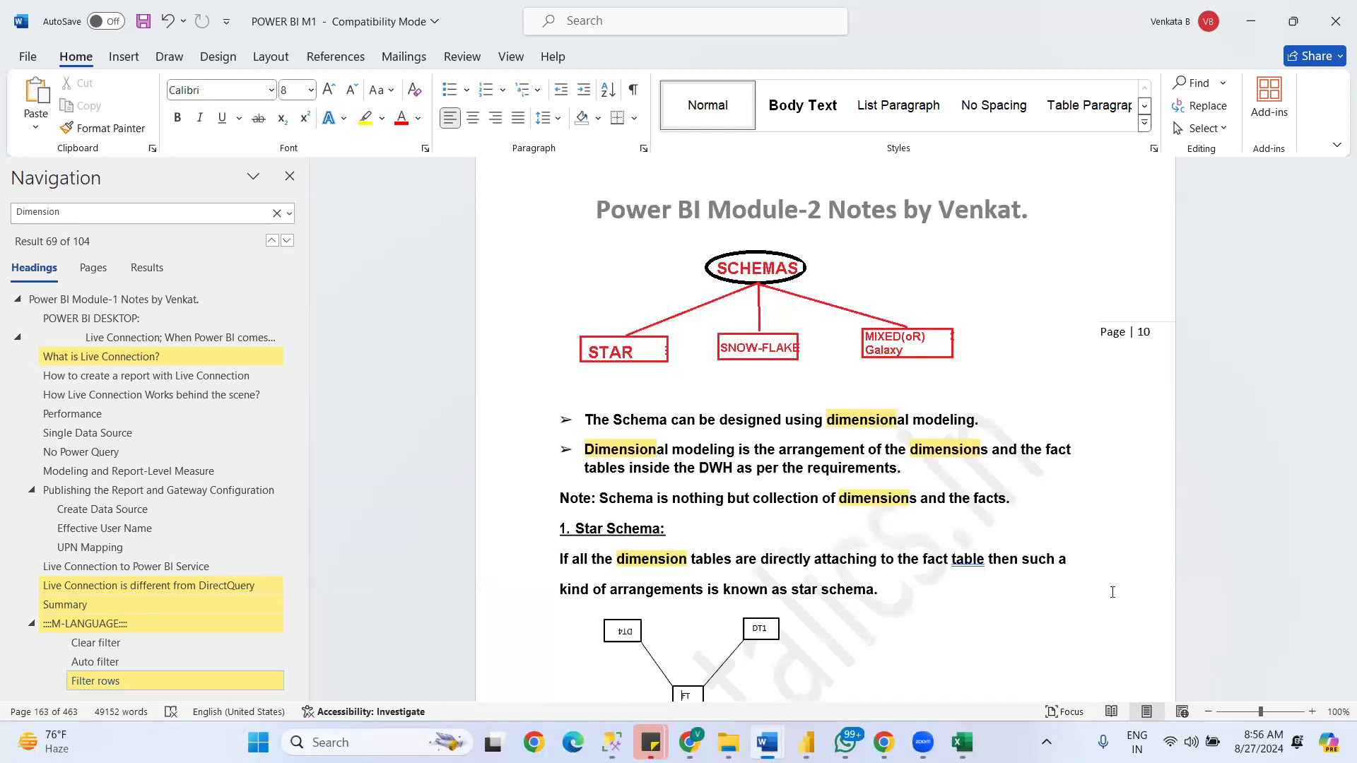
- Switch to Power BI and show the loaded tables in Model view
key("alt+Tab")
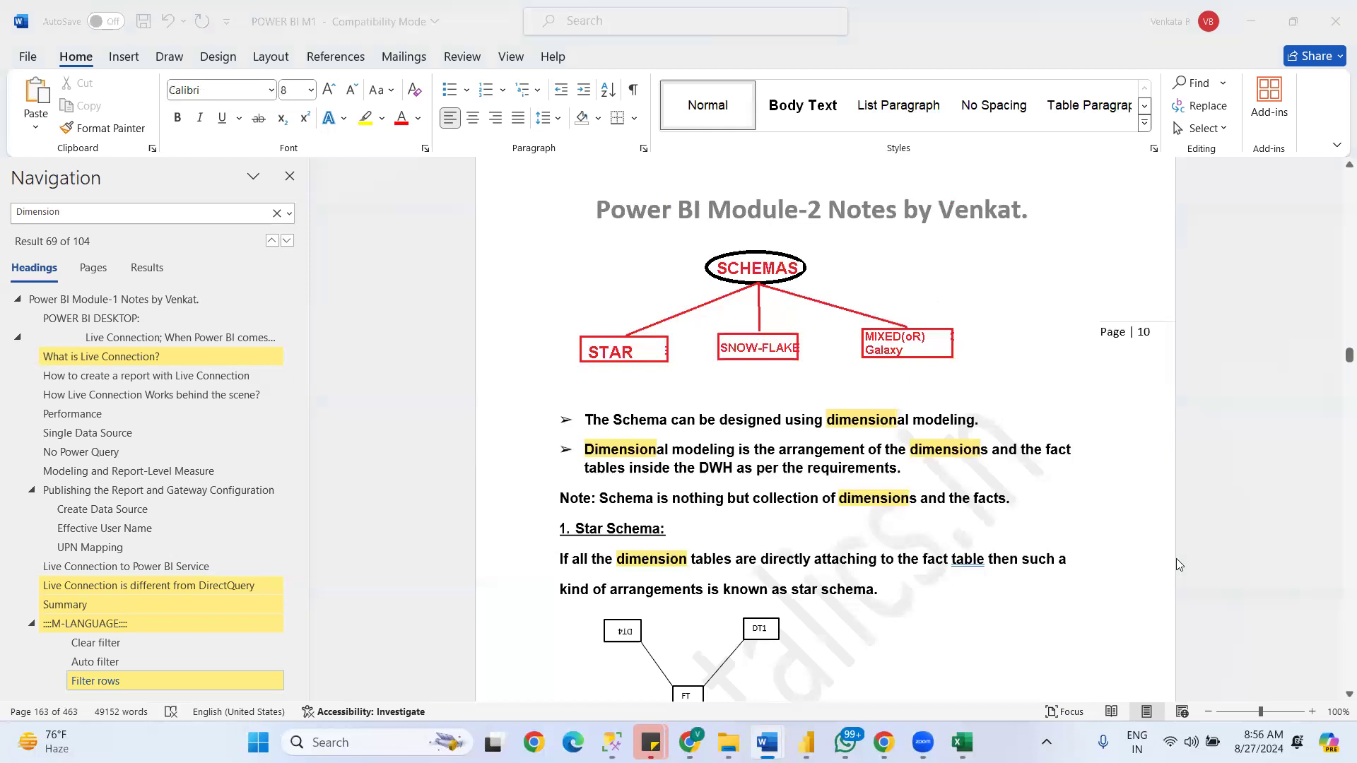
left_click(812, 736)
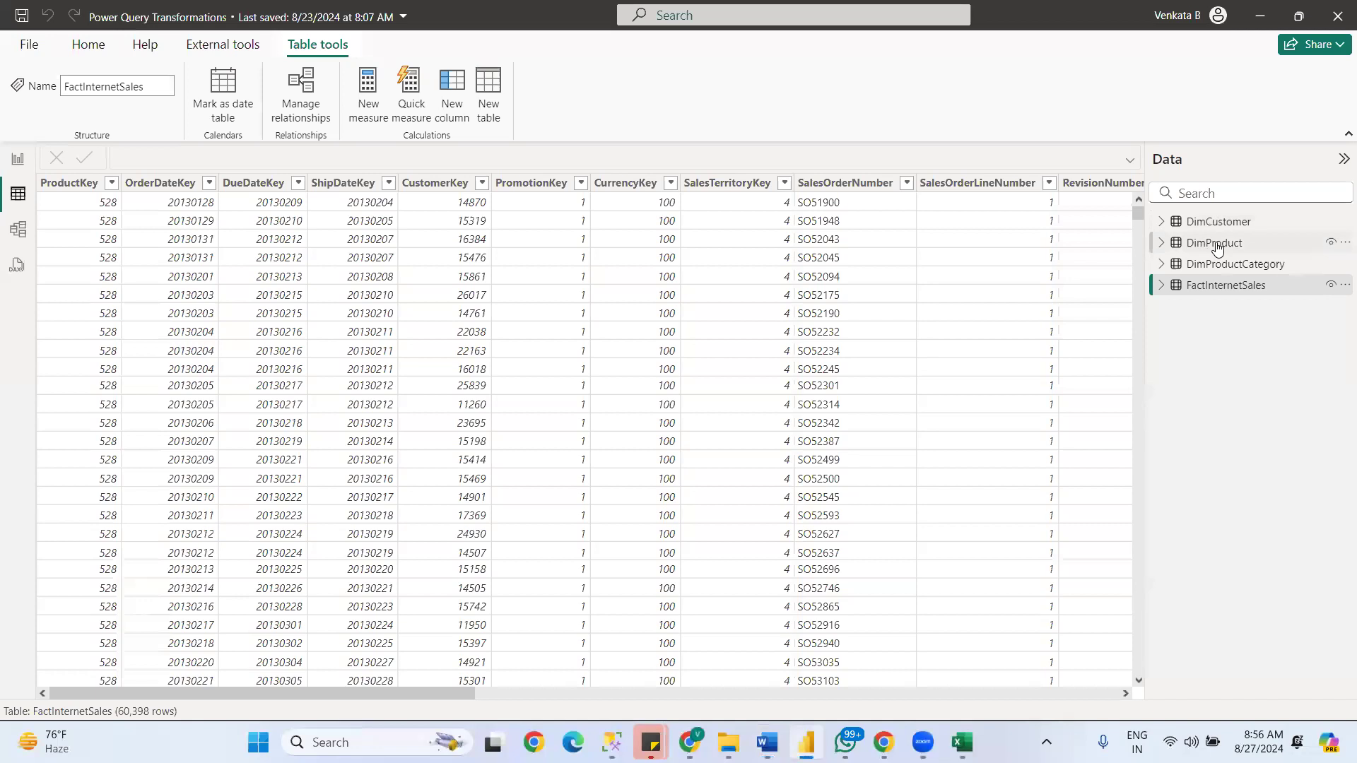
left_click(19, 231)
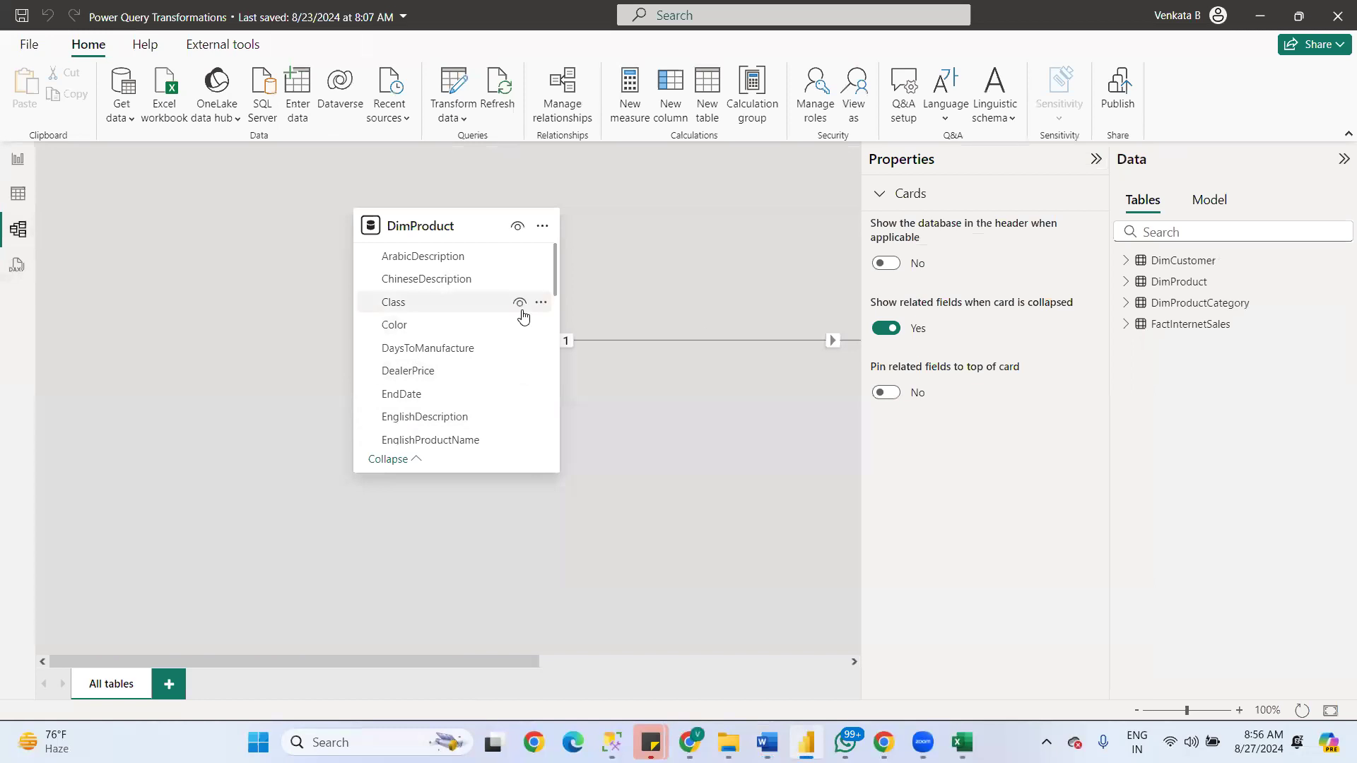
- Return to the POWER BI M1 notes in Word and examine the Star Schema diagram, marking its FT and DT4 boxes
key("alt+Tab")
key("Down")
key("Down")
key("Down")
key("Down")
key("Down")
key("Down")
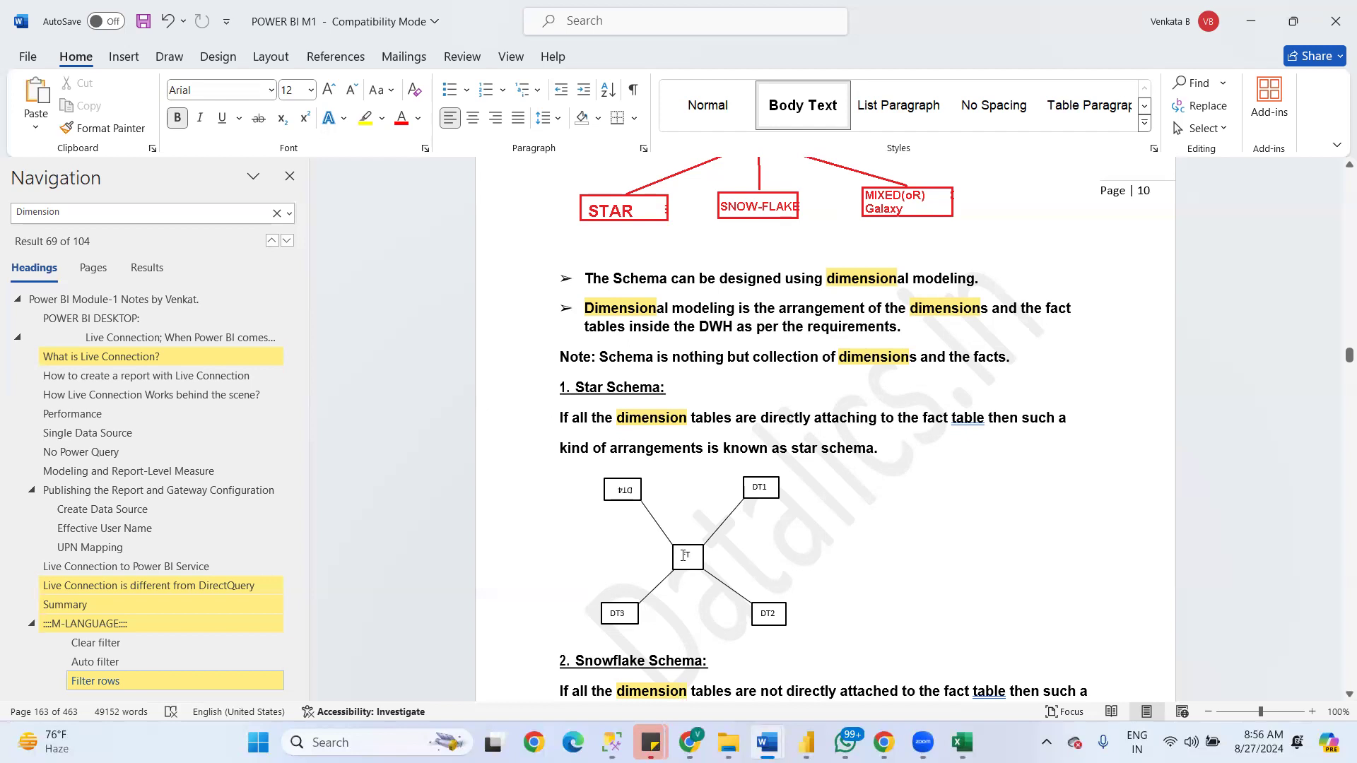
left_click_drag(681, 555, 691, 555)
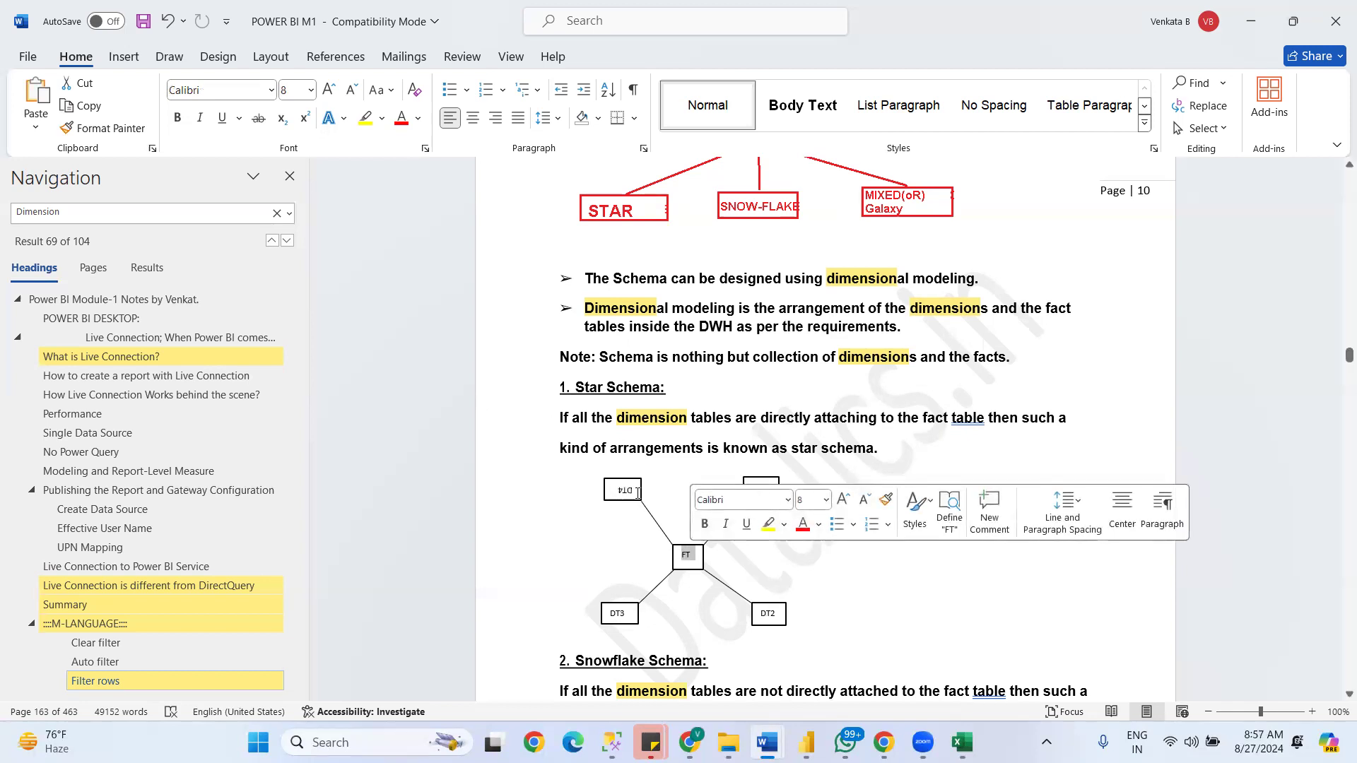
left_click(680, 553)
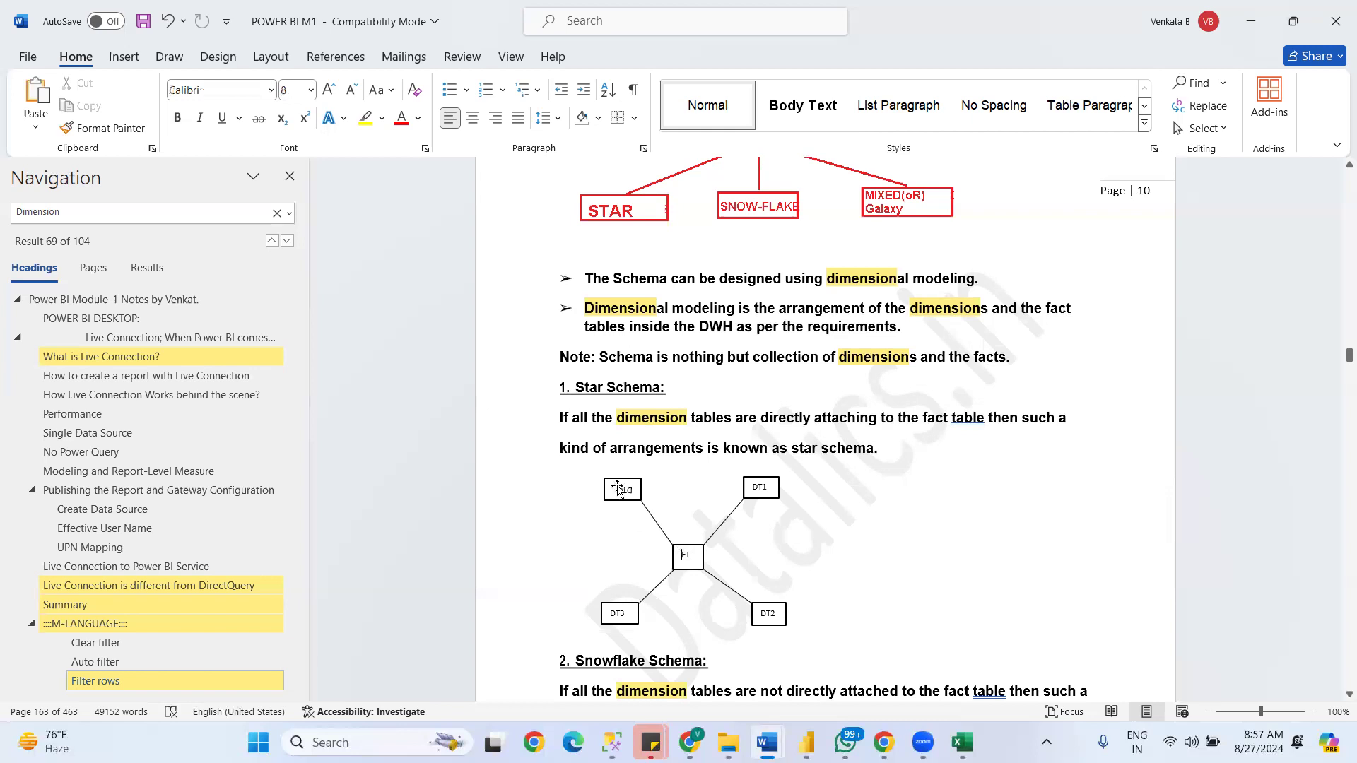
left_click(622, 489)
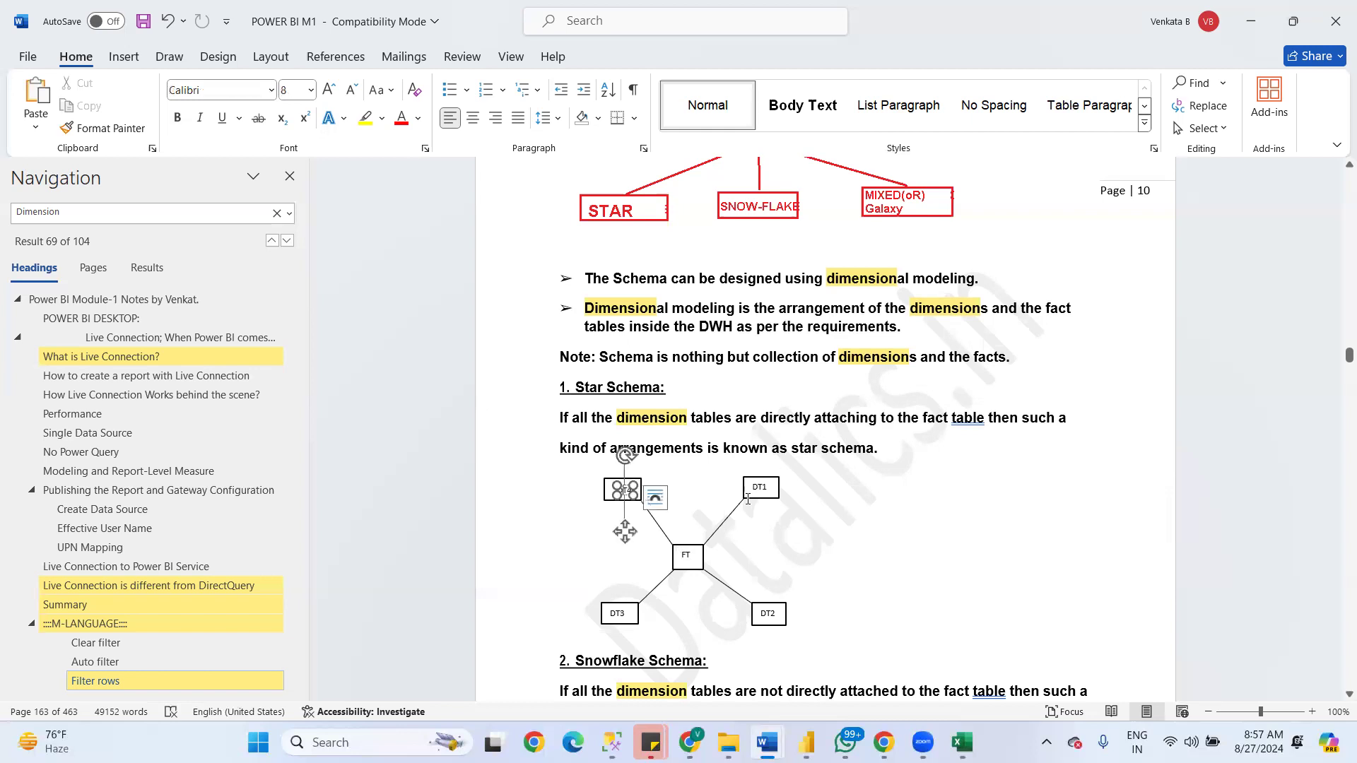
- Switch back to Power BI and open the empty report page in Report view
key("alt+Tab")
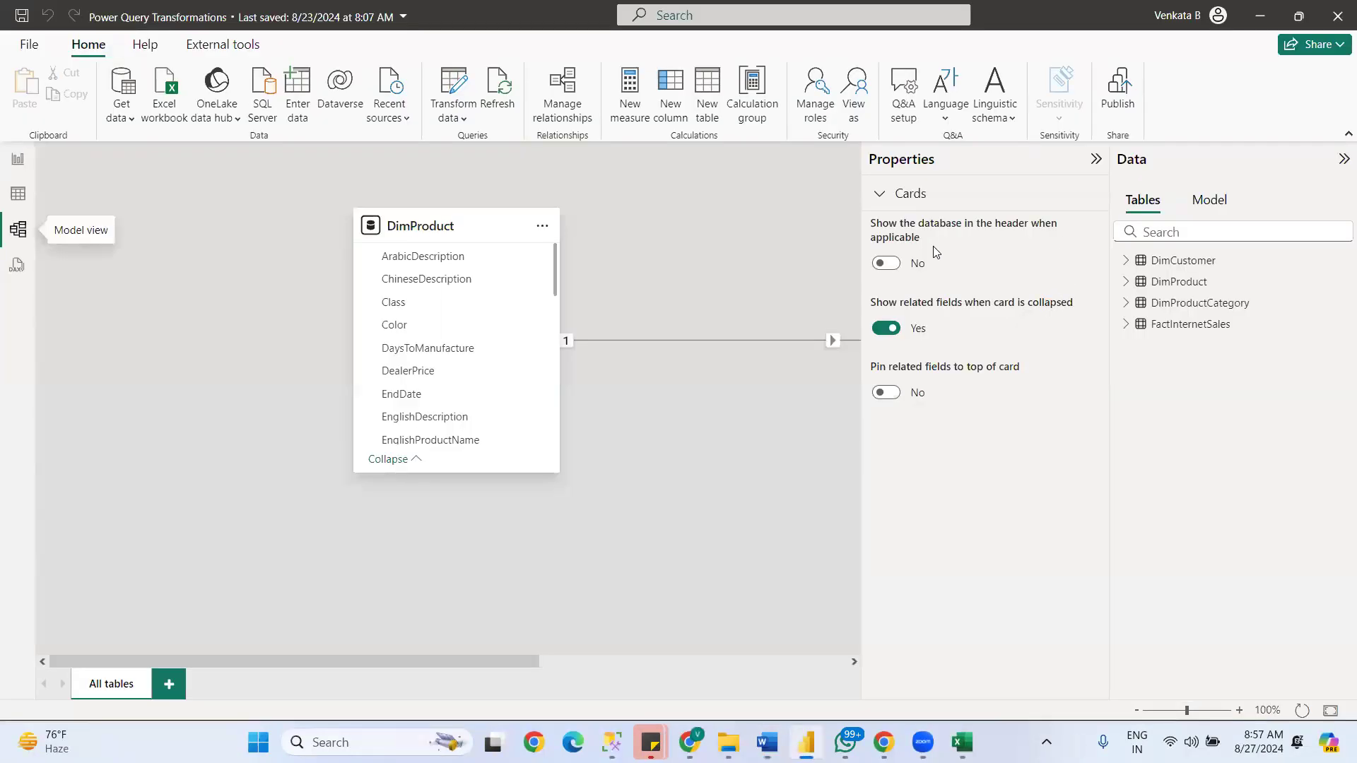
key("alt")
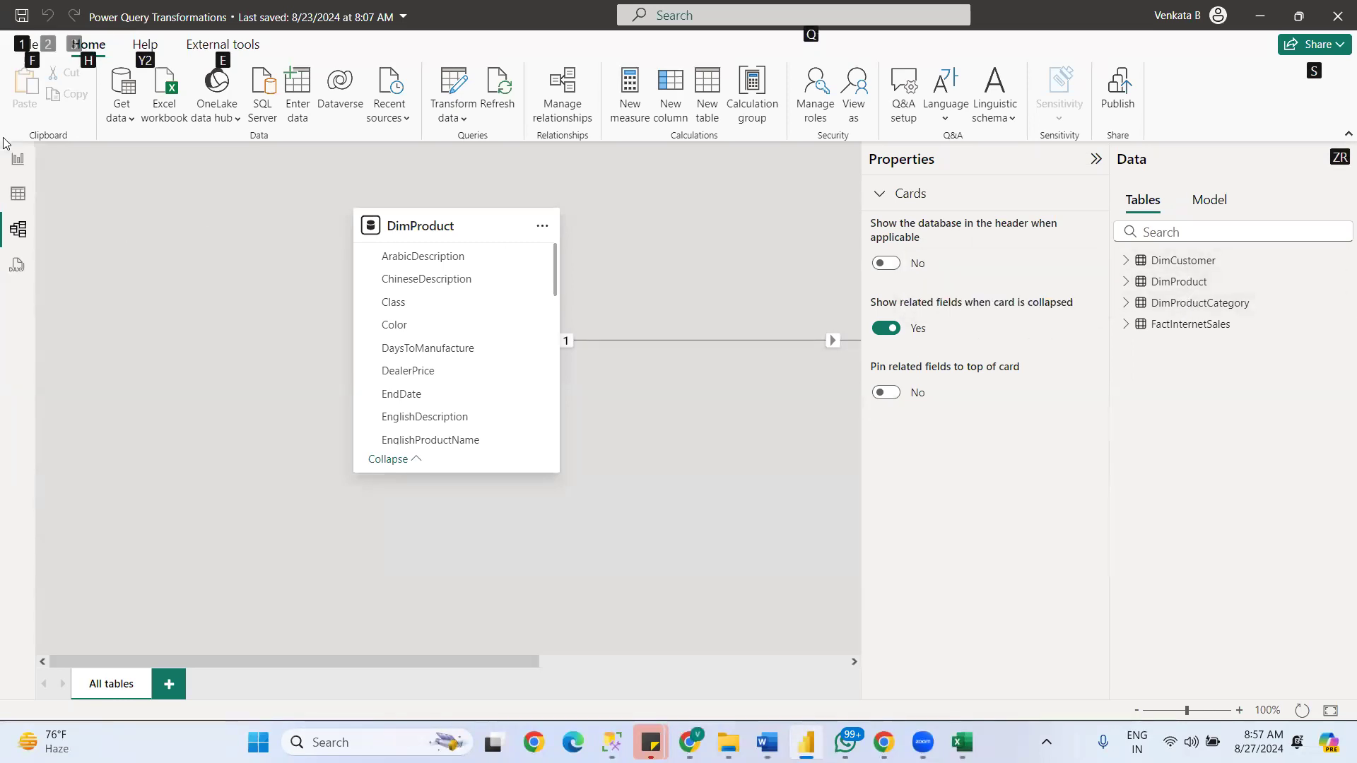
left_click(18, 158)
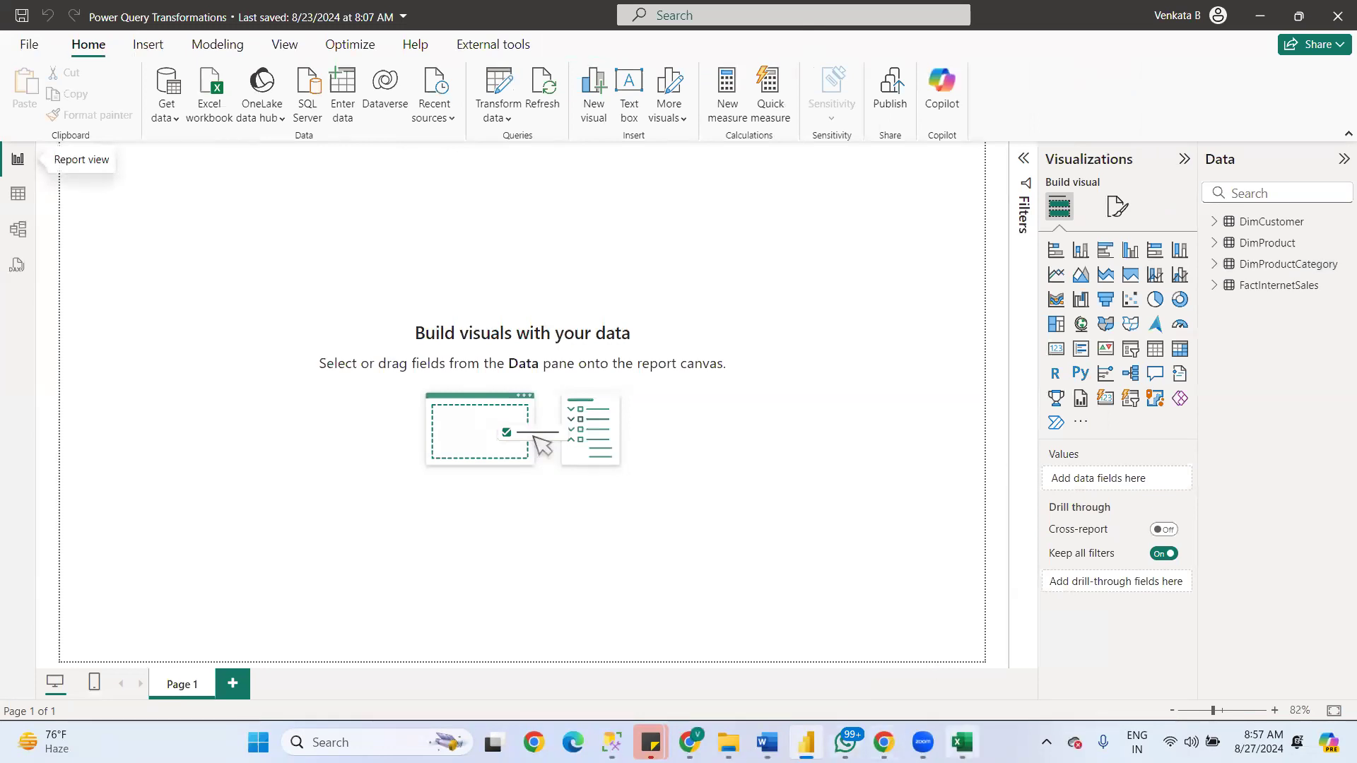
mouse_move(767, 742)
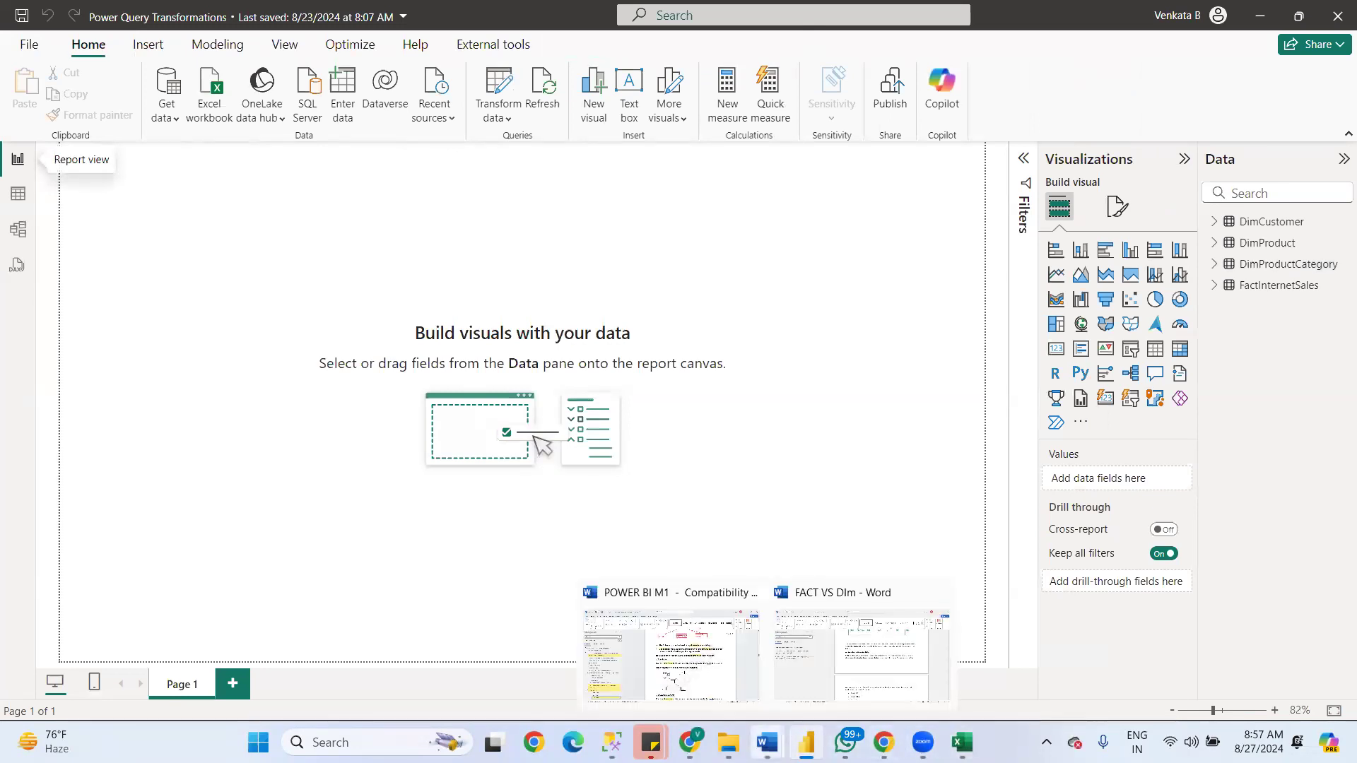
left_click(671, 658)
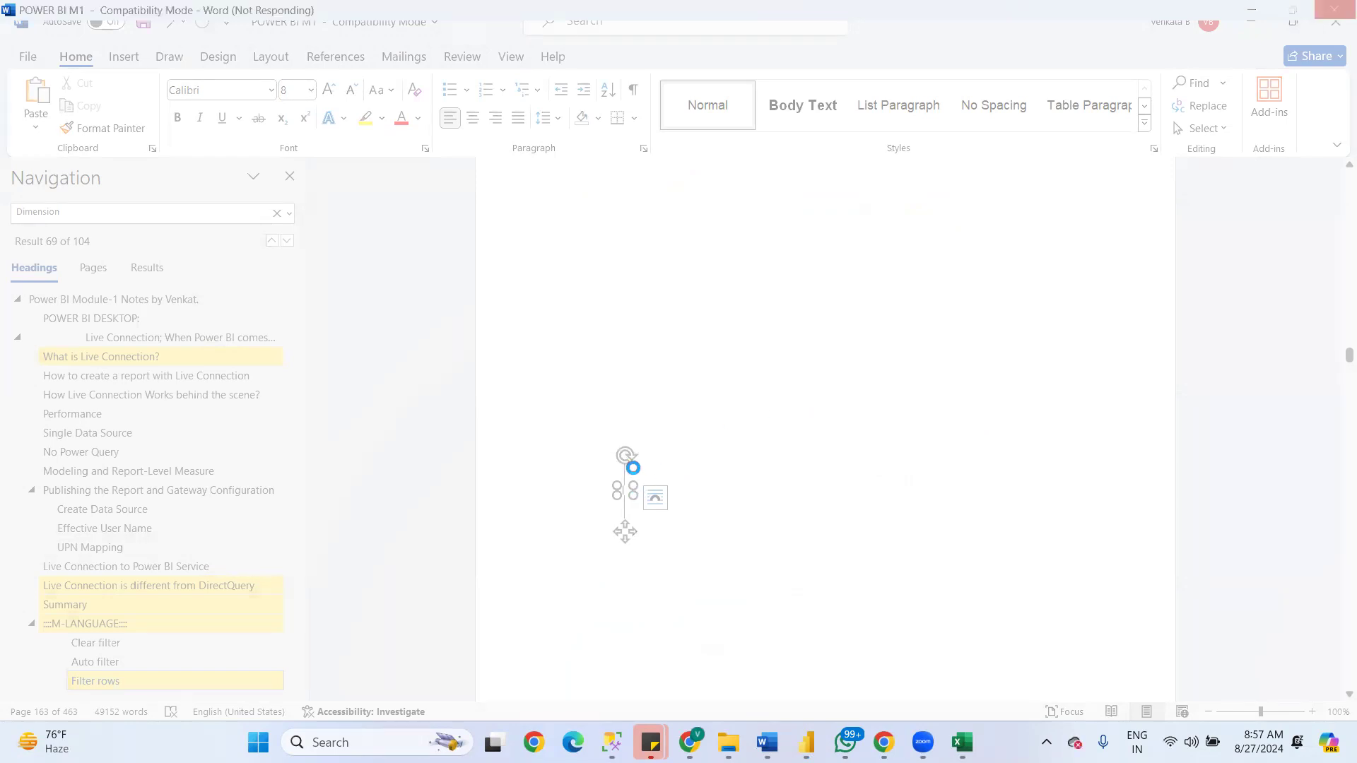
key("alt+Tab")
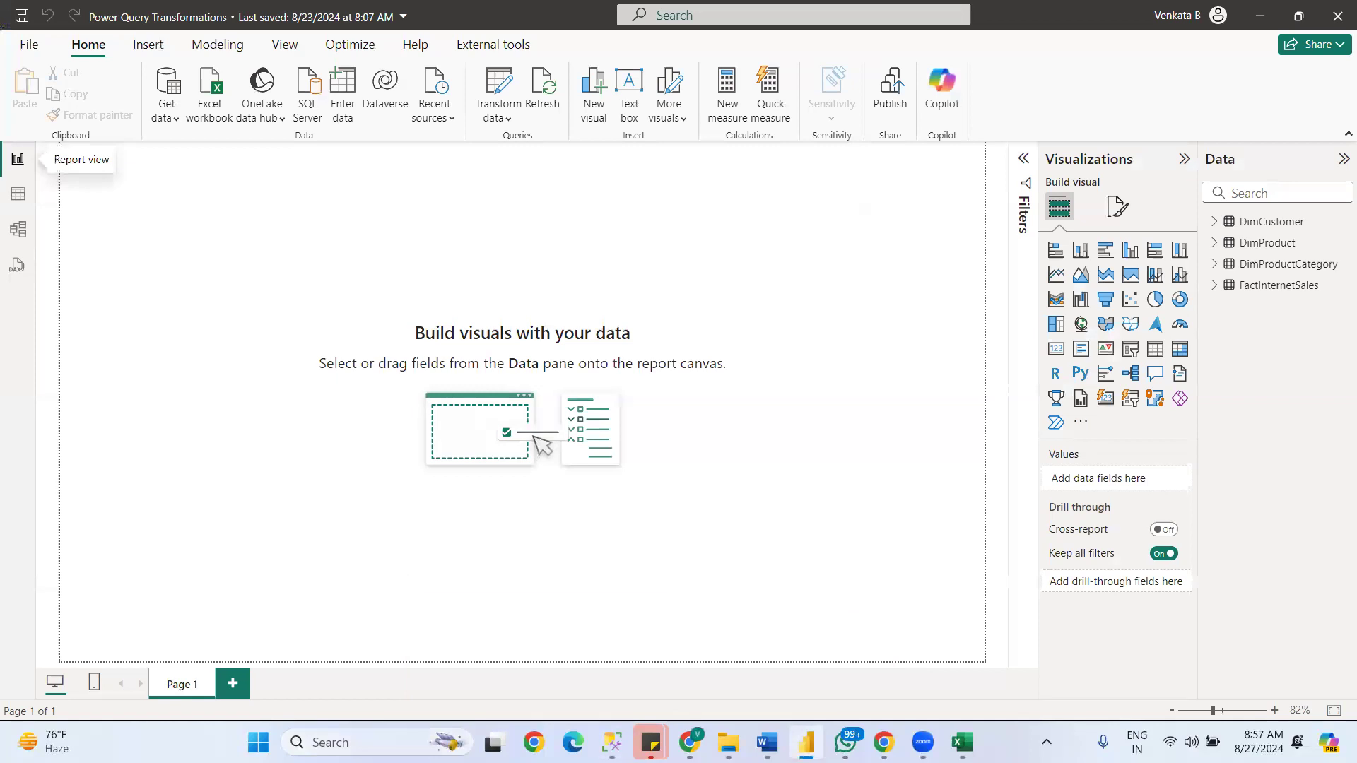
left_click(345, 738)
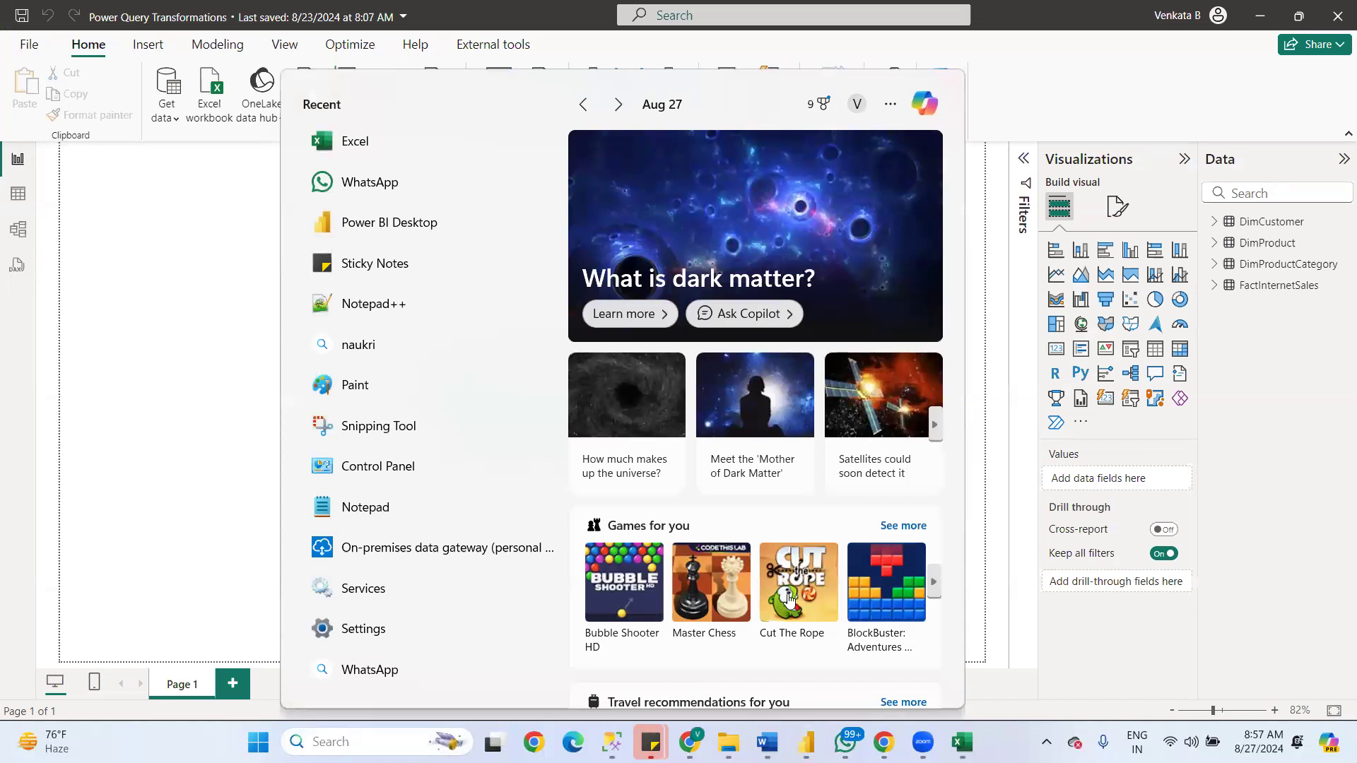
left_click(990, 688)
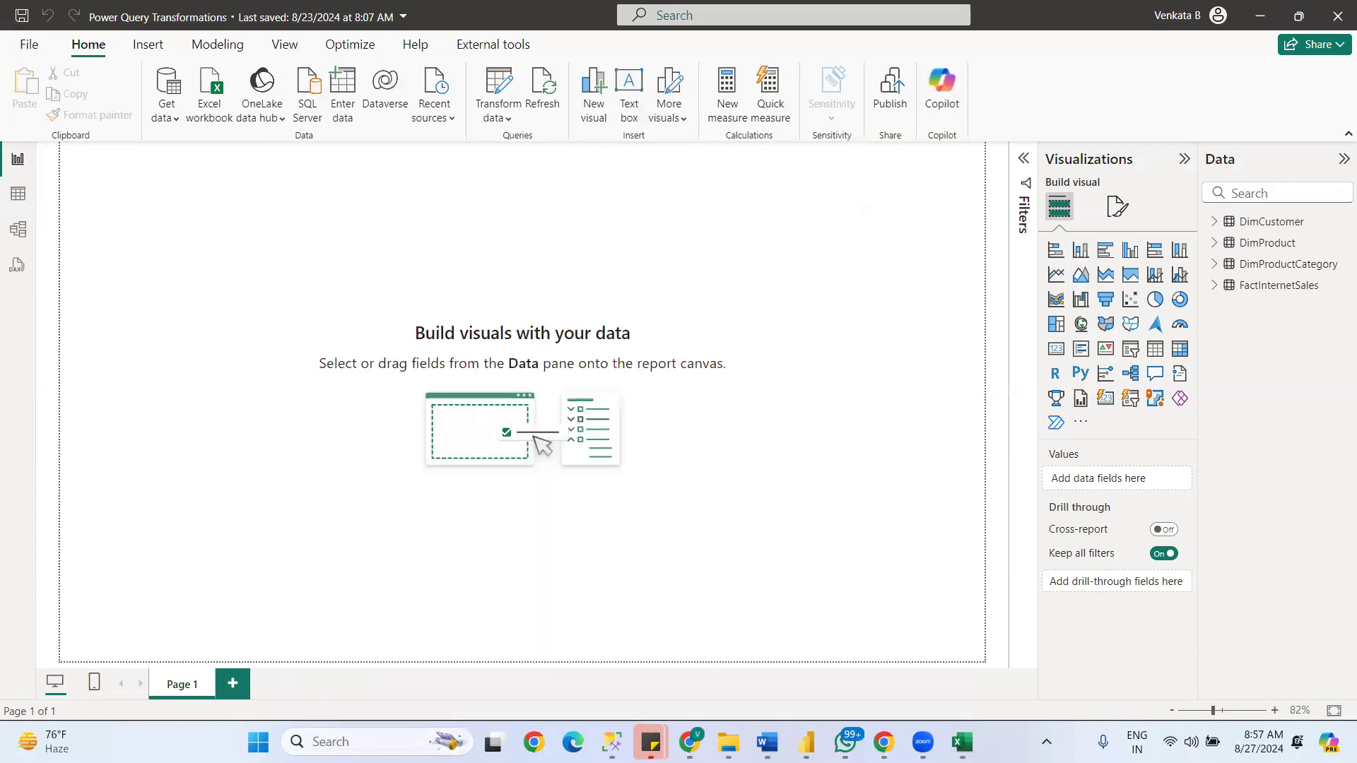